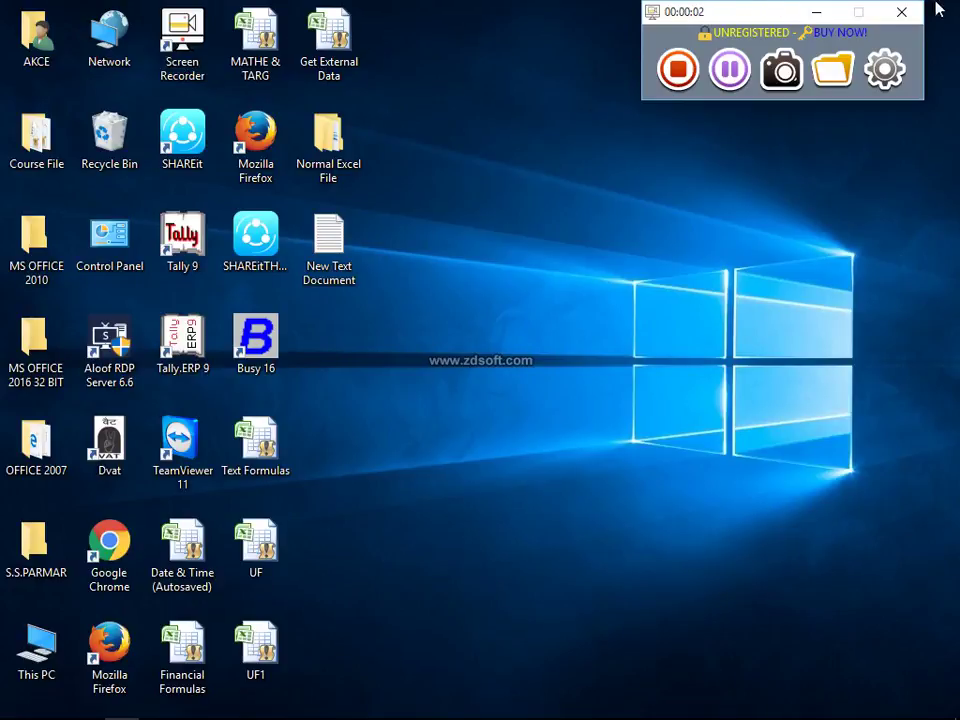
Step: Cancel quitting the screen recorder and hide its window
{"action": "left_click", "coordinate": [904, 15]}
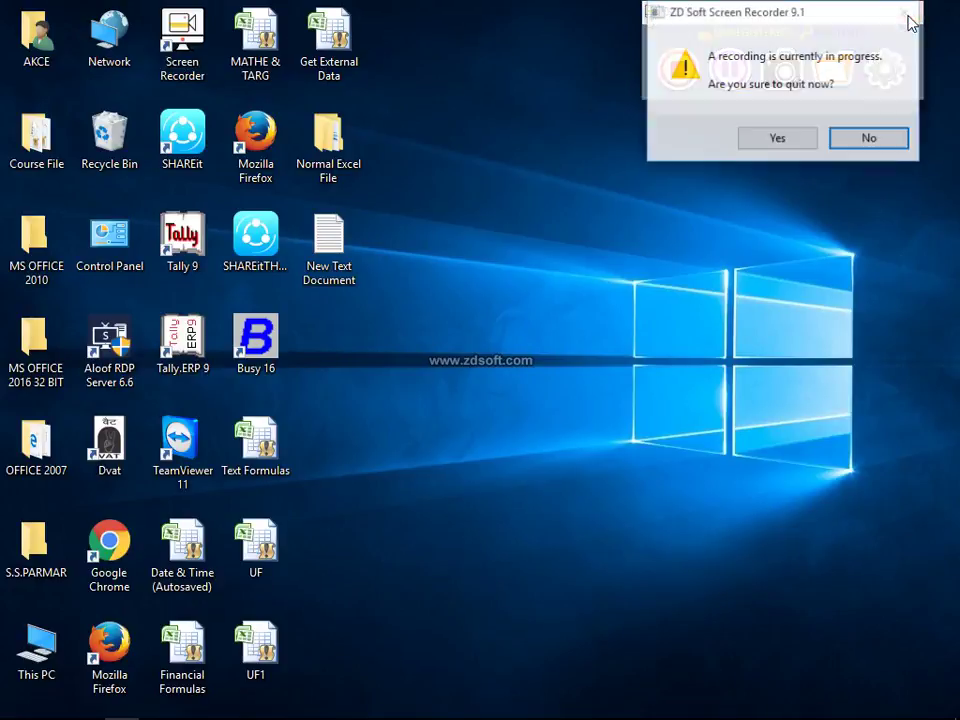
{"action": "left_click", "coordinate": [862, 141]}
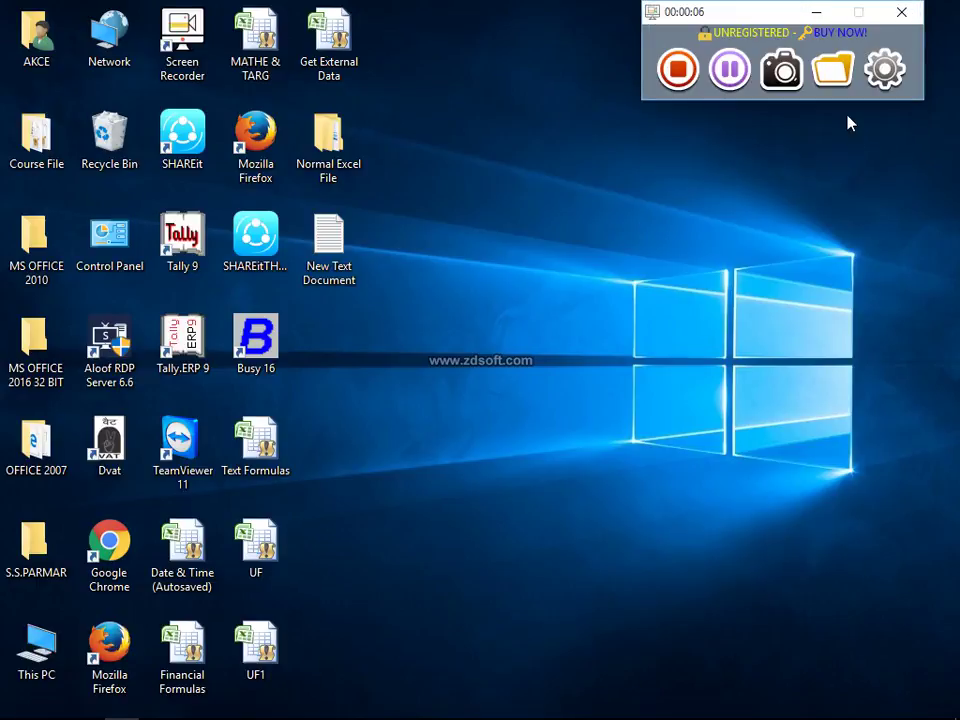
{"action": "left_click", "coordinate": [818, 14]}
Step: Refresh the desktop four times, then open the Normal Excel File folder
{"action": "right_click", "coordinate": [724, 156]}
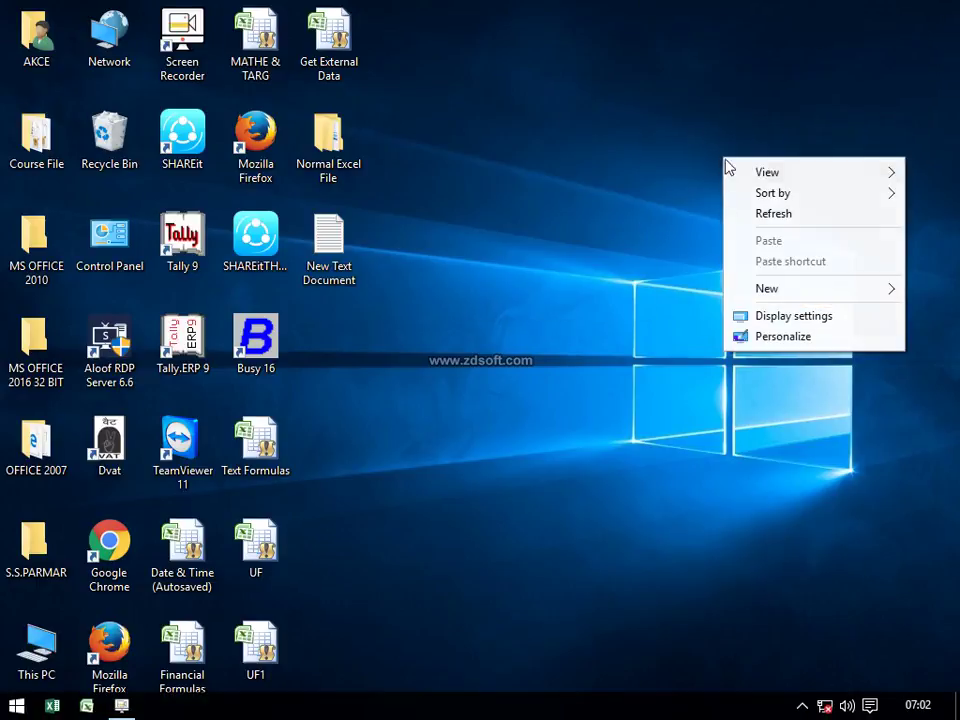
{"action": "left_click", "coordinate": [777, 216]}
{"action": "right_click", "coordinate": [737, 215]}
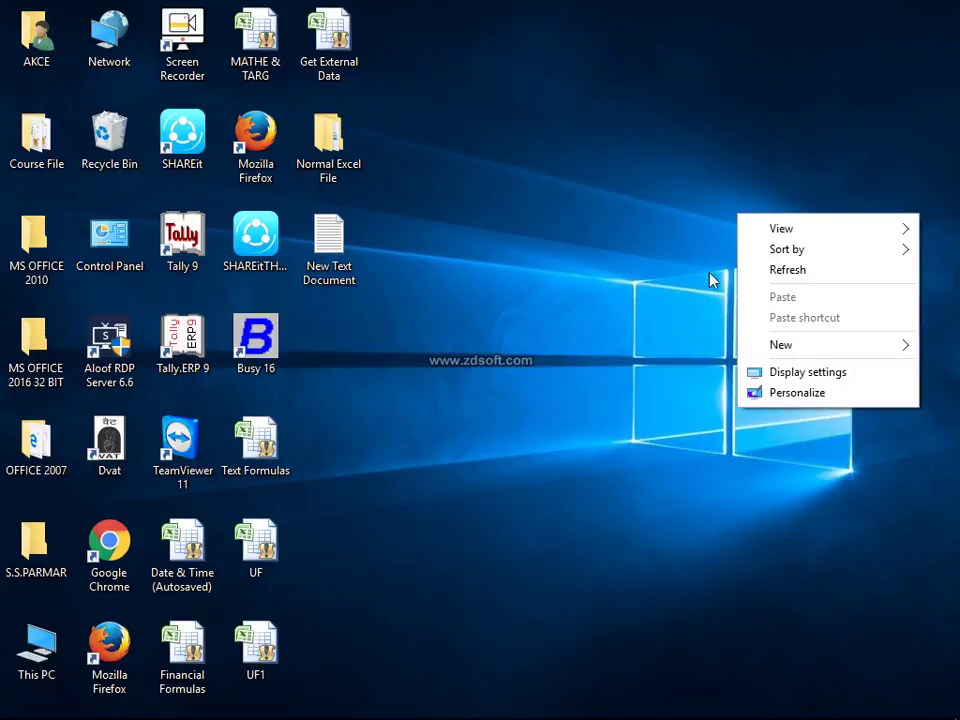
{"action": "mouse_move", "coordinate": [768, 256]}
{"action": "left_click", "coordinate": [744, 275]}
{"action": "right_click", "coordinate": [650, 201]}
{"action": "left_click", "coordinate": [698, 260]}
{"action": "right_click", "coordinate": [654, 266]}
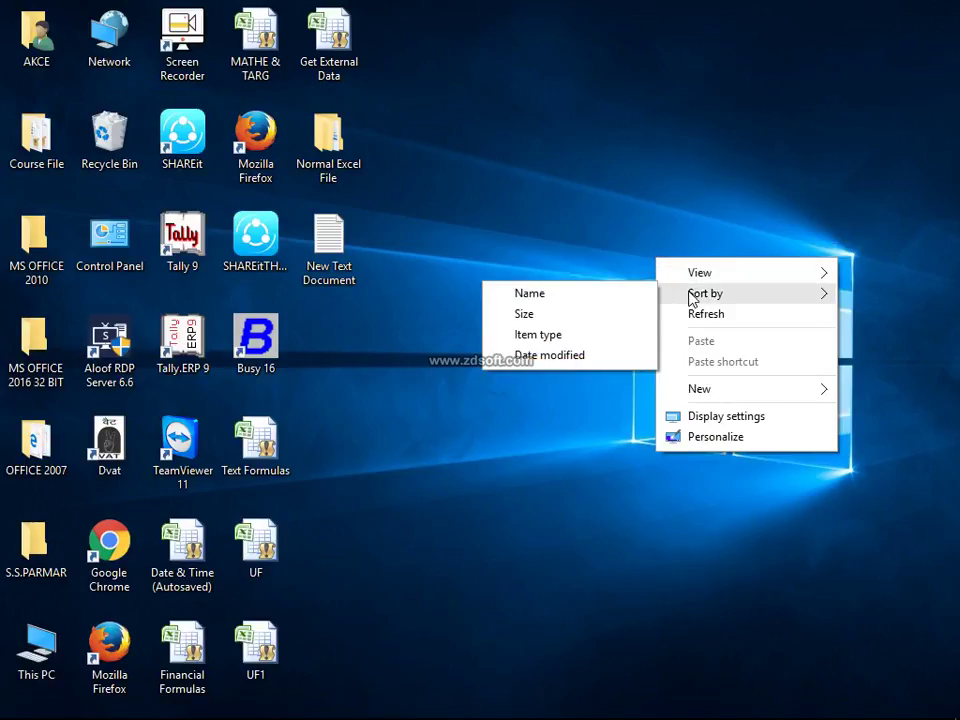
{"action": "left_click", "coordinate": [699, 324]}
{"action": "double_click", "coordinate": [328, 140]}
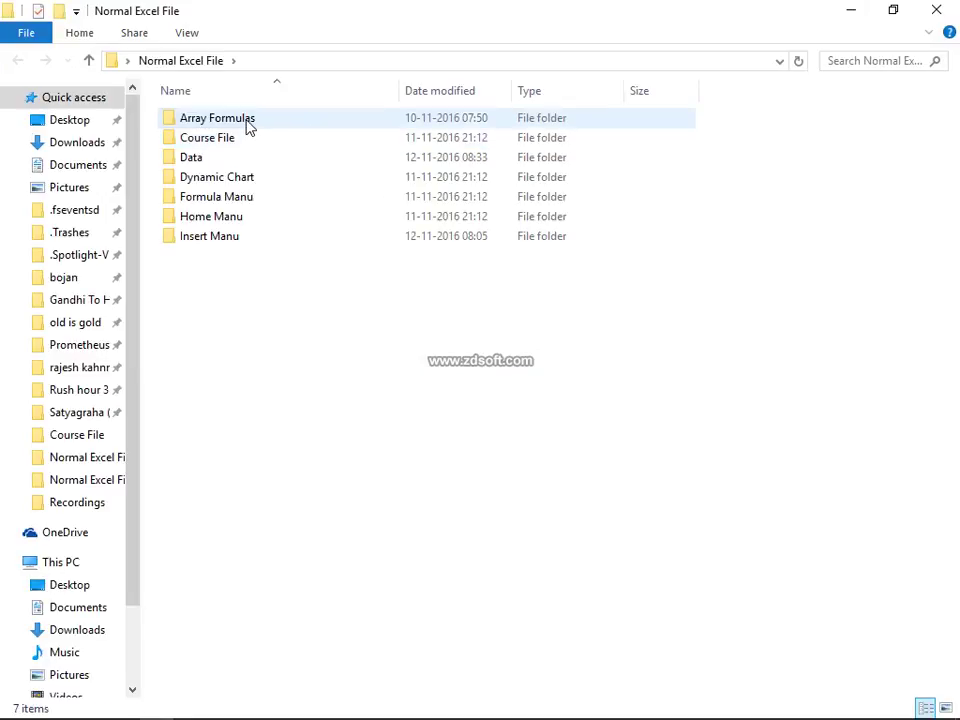
Step: Open the Array workbook in Array Formulas and go to its Exp-1 sheet
{"action": "double_click", "coordinate": [242, 120]}
{"action": "double_click", "coordinate": [241, 121]}
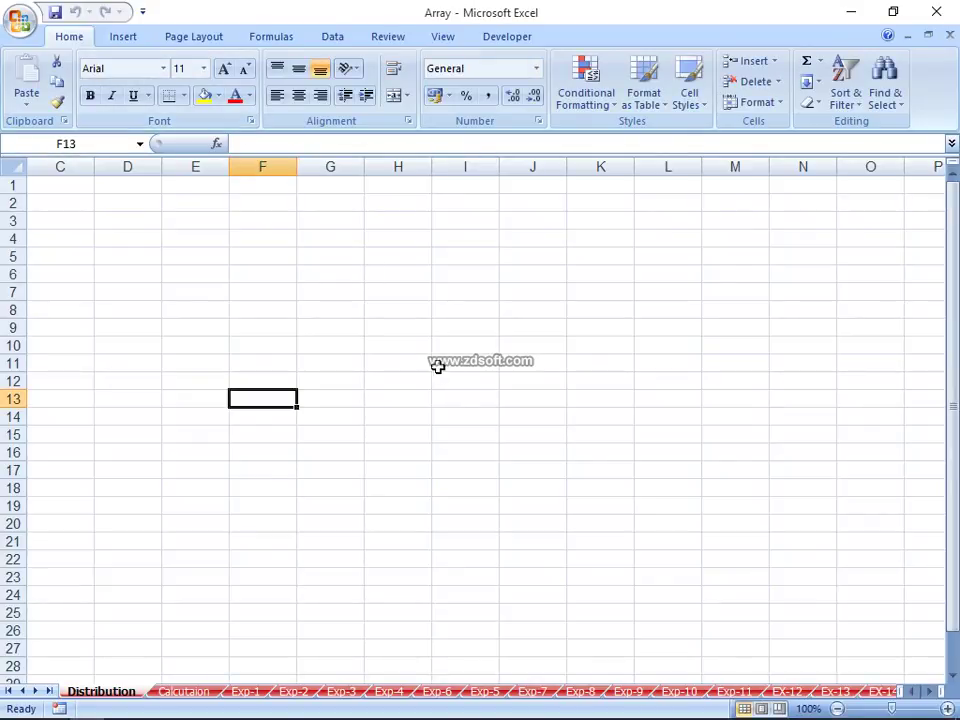
{"action": "left_click", "coordinate": [166, 698]}
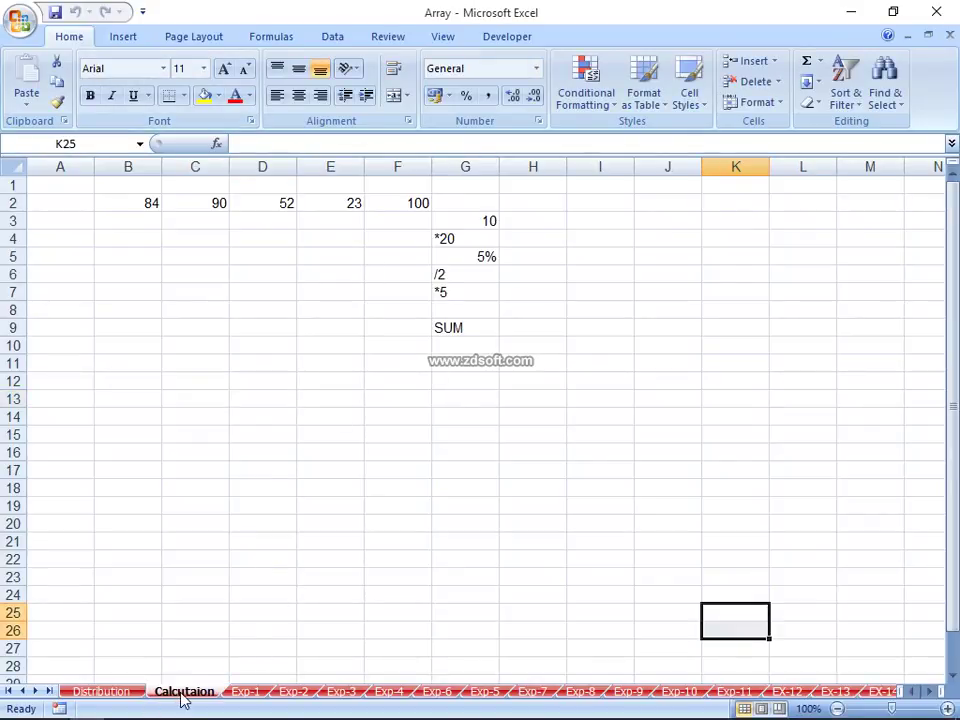
{"action": "left_click", "coordinate": [238, 693]}
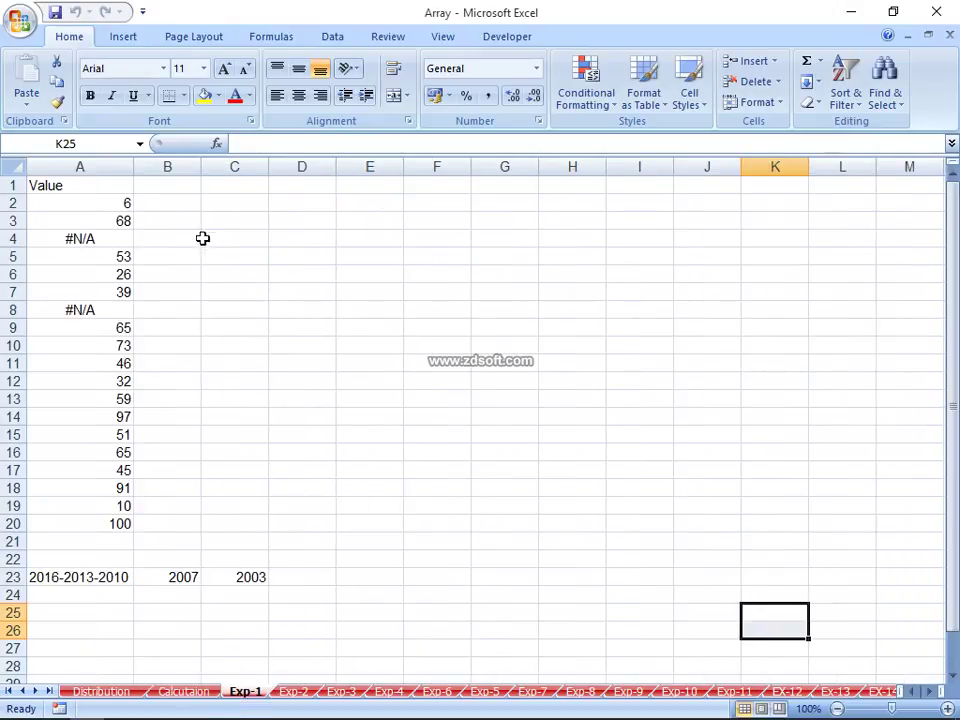
Step: Enter =SUM(A2:A20) in A21, which returns #N/A
{"action": "left_click", "coordinate": [170, 206]}
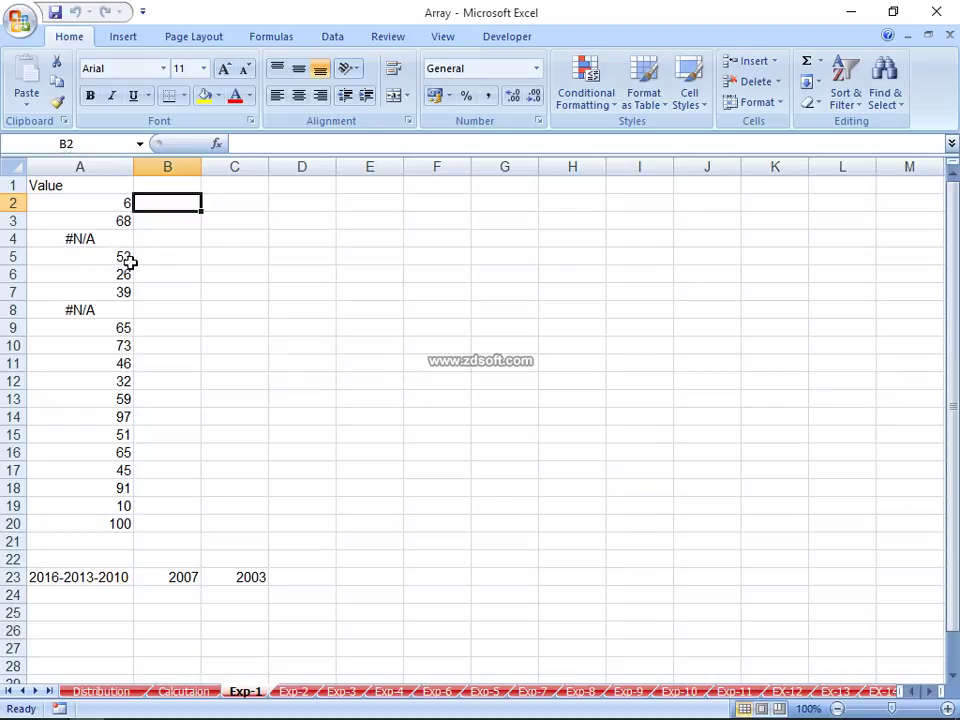
{"action": "key", "text": "Left"}
{"action": "key", "text": "ctrl+Down"}
{"action": "key", "text": "Down"}
{"action": "type", "text": "="}
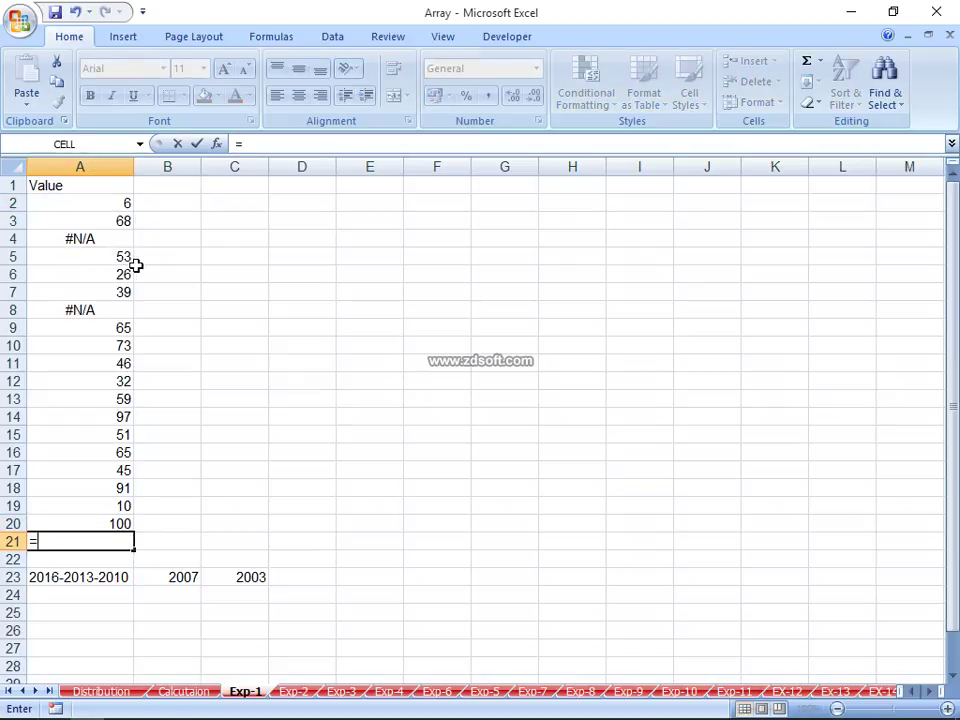
{"action": "type", "text": "sum"}
{"action": "key", "text": "Tab"}
{"action": "key", "text": "Up"}
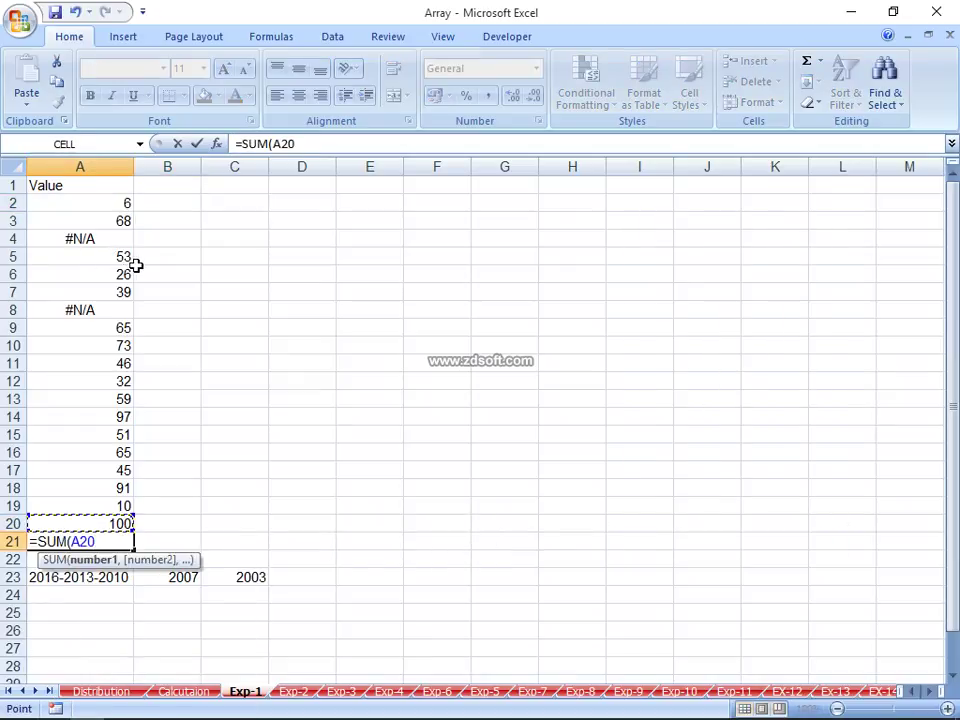
{"action": "key", "text": "ctrl+shift+Up"}
{"action": "key", "text": "shift+Down"}
{"action": "key", "text": "Return"}
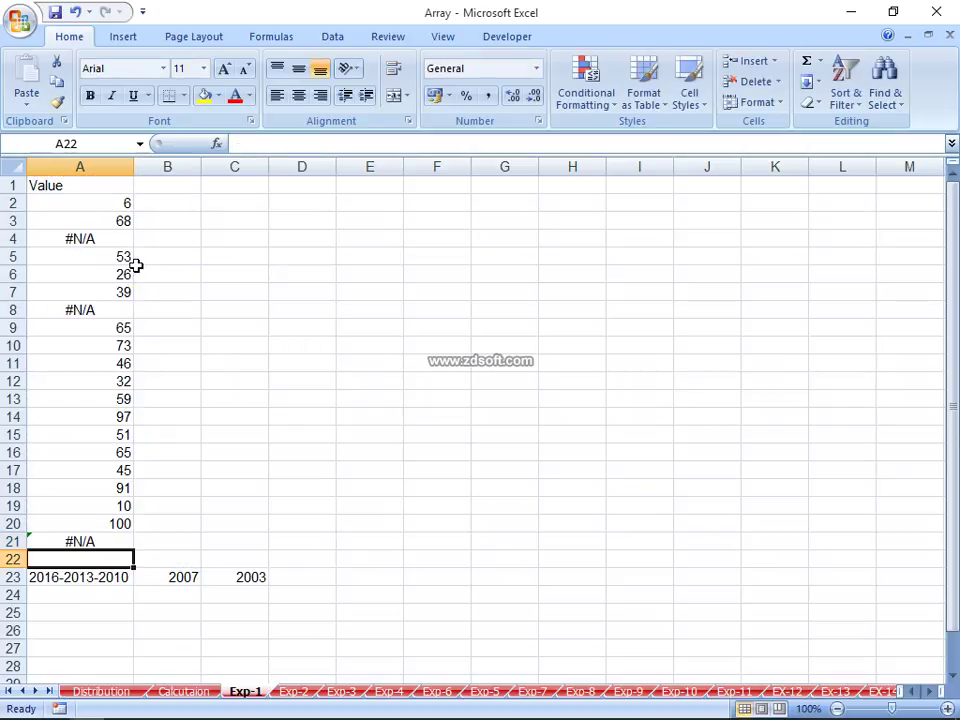
{"action": "key", "text": "Up"}
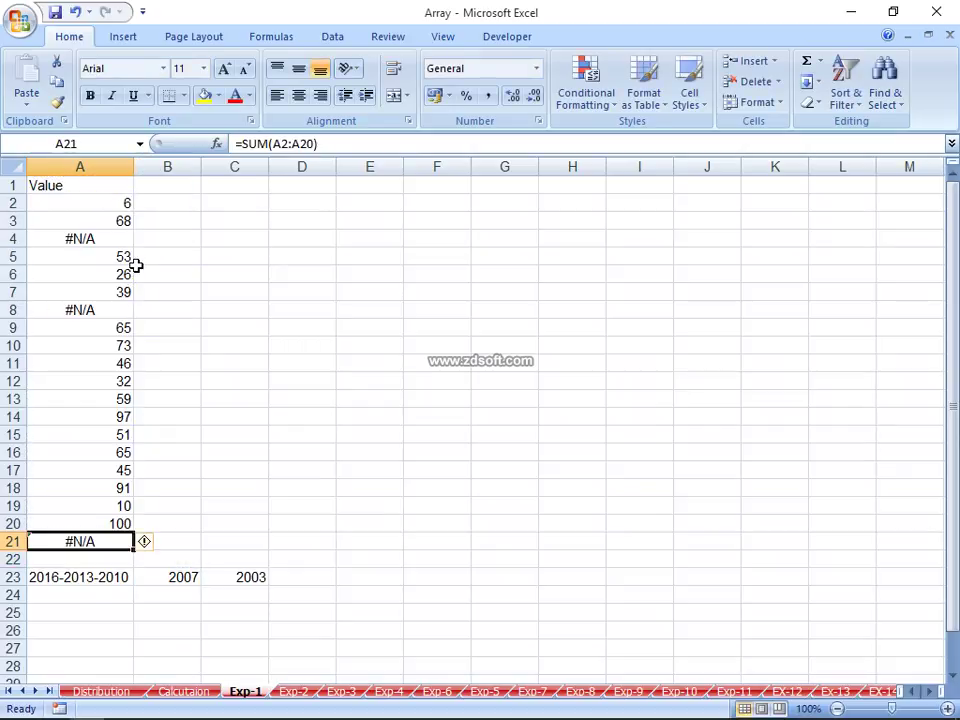
Step: Enter =SUM(IFERROR(A2:A20,0)) in B21, fixing the missing-parenthesis warning
{"action": "type", "text": "="}
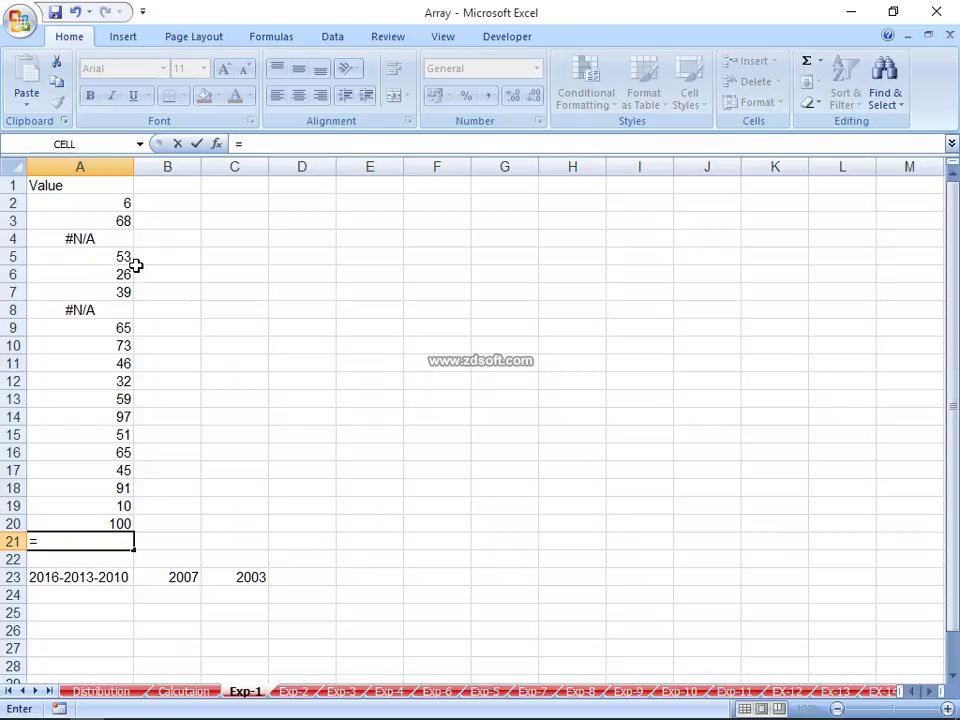
{"action": "key", "text": "Escape"}
{"action": "key", "text": "Right"}
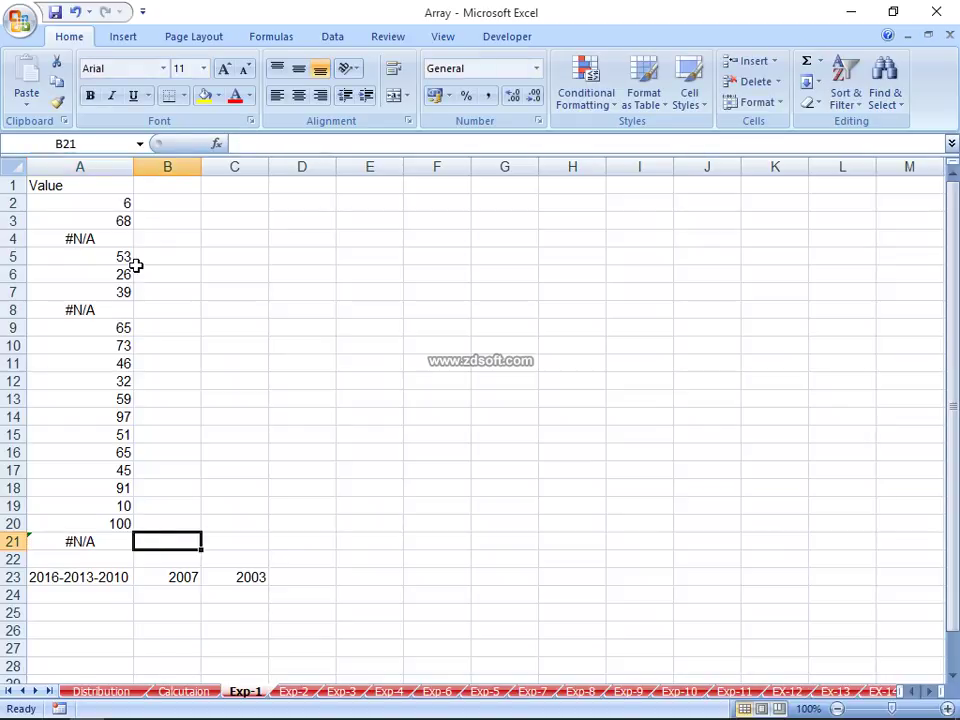
{"action": "type", "text": "=sum"}
{"action": "key", "text": "Tab"}
{"action": "type", "text": "if"}
{"action": "key", "text": "Down"}
{"action": "key", "text": "Tab"}
{"action": "key", "text": "Left"}
{"action": "key", "text": "Up"}
{"action": "key", "text": "ctrl+shift+Up"}
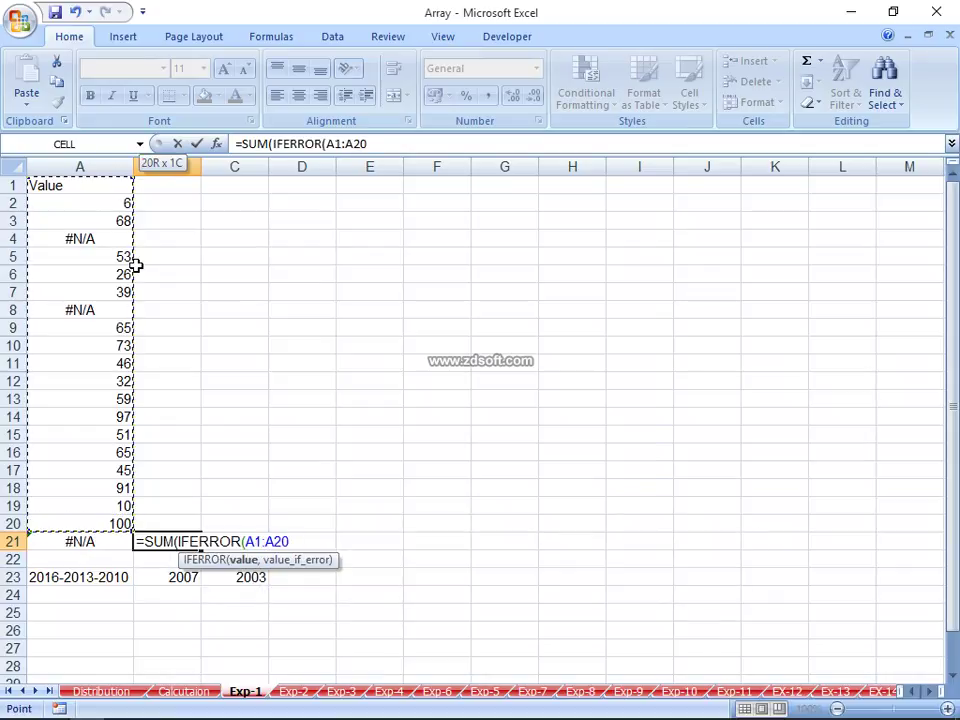
{"action": "key", "text": "shift+Down"}
{"action": "key", "text": "Return"}
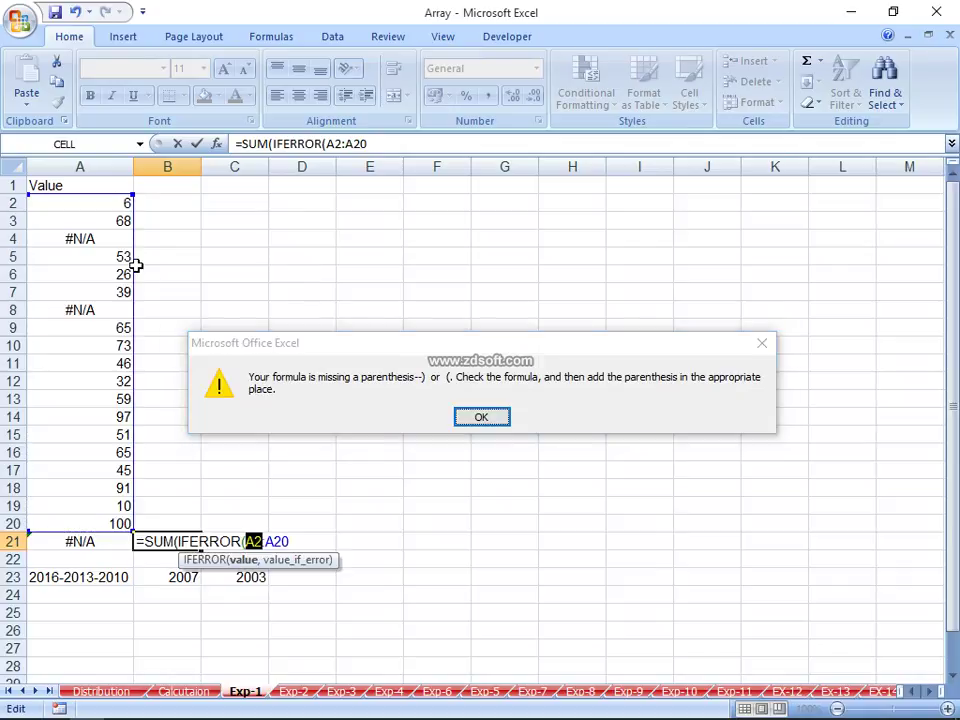
{"action": "key", "text": "Return"}
{"action": "key", "text": "Right"}
{"action": "key", "text": "Right"}
{"action": "key", "text": "Right"}
{"action": "type", "text": ",0"}
{"action": "key", "text": "Return"}
{"action": "key", "text": "Return"}
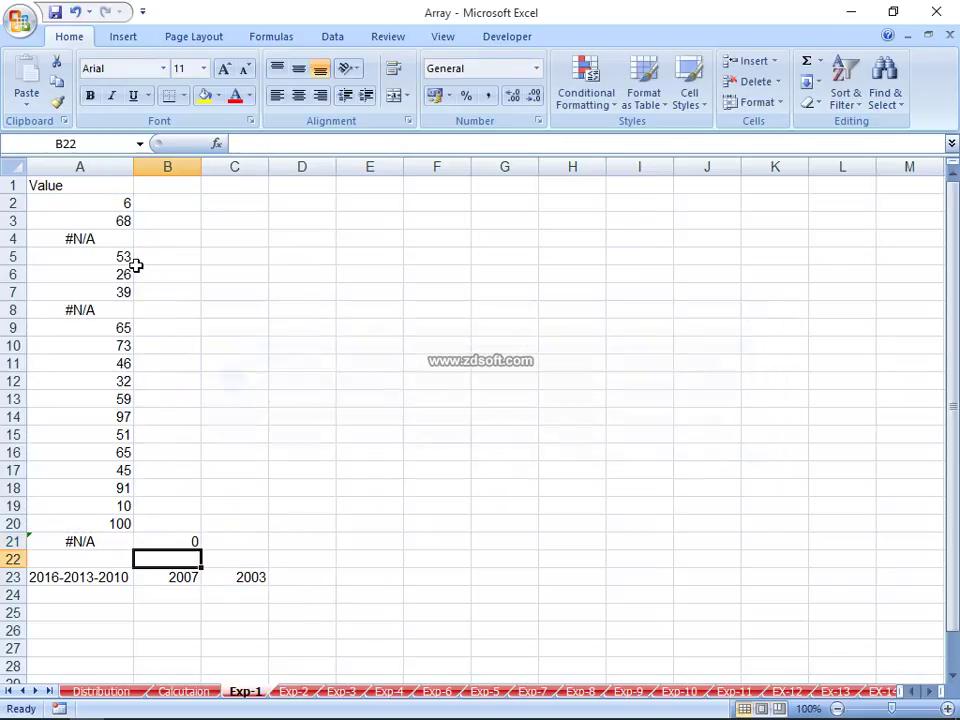
Step: Re-enter the B21 formula as an array formula to get 926
{"action": "key", "text": "Up"}
{"action": "key", "text": "F2"}
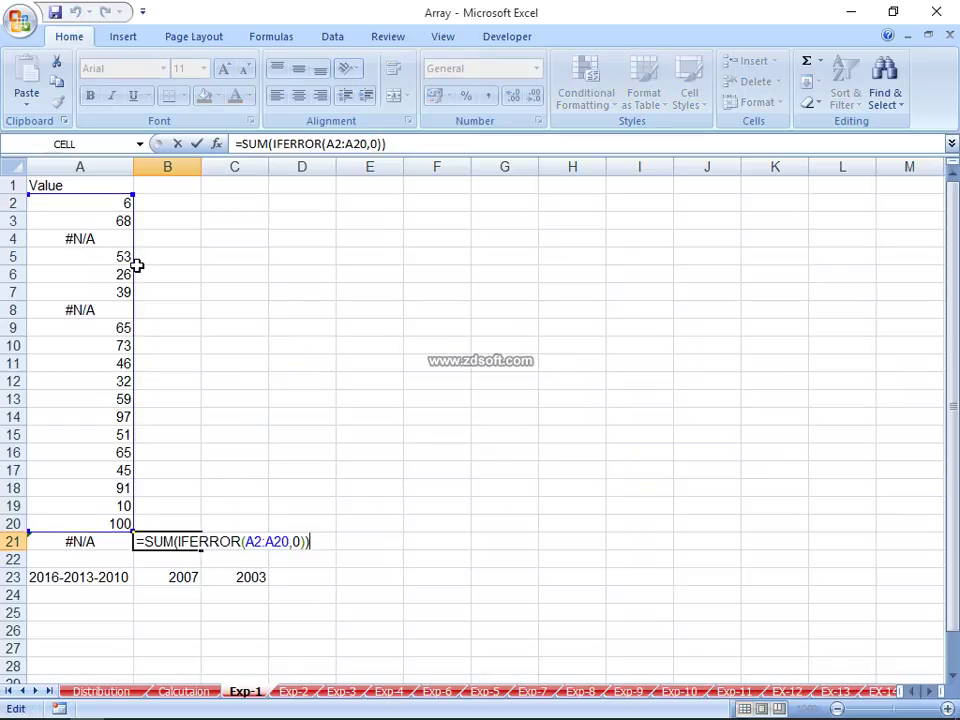
{"action": "key", "text": "ctrl+shift+Return"}
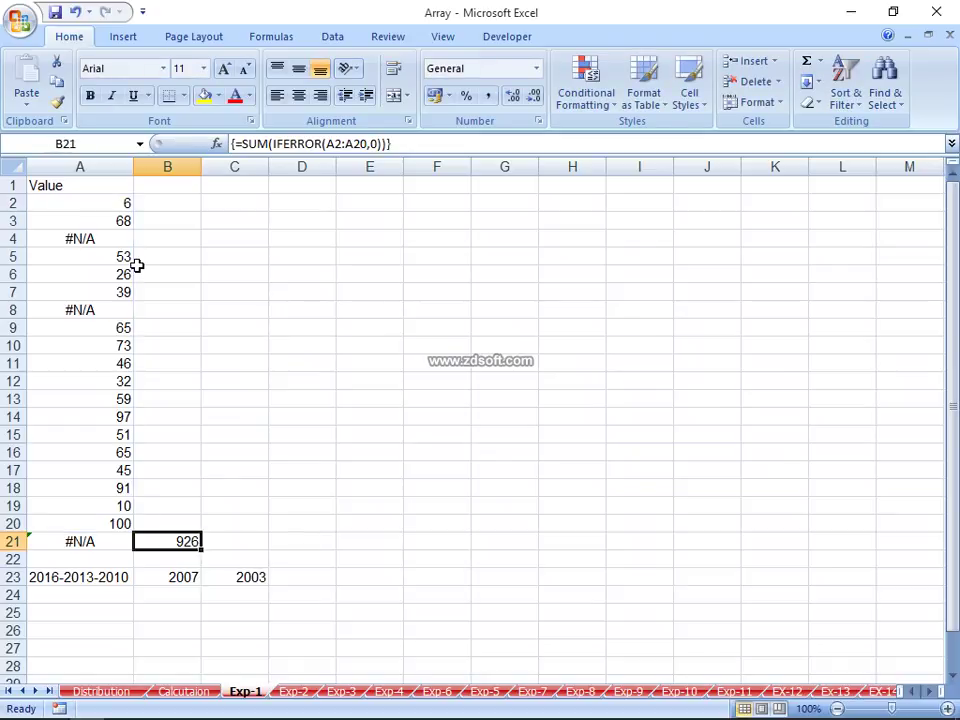
{"action": "key", "text": "Right"}
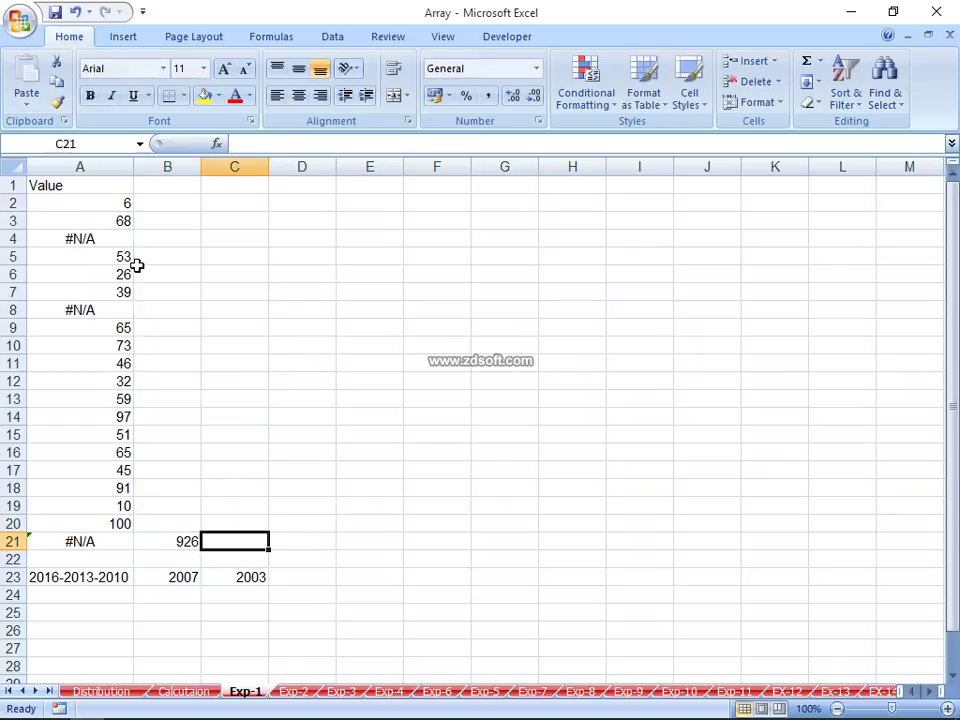
Step: Start a SUM in C21 with ISERROR nested, after trying IF and IFERROR
{"action": "type", "text": "=if"}
{"action": "key", "text": "BackSpace"}
{"action": "key", "text": "BackSpace"}
{"action": "type", "text": "sum"}
{"action": "key", "text": "Tab"}
{"action": "type", "text": "i"}
{"action": "key", "text": "Tab"}
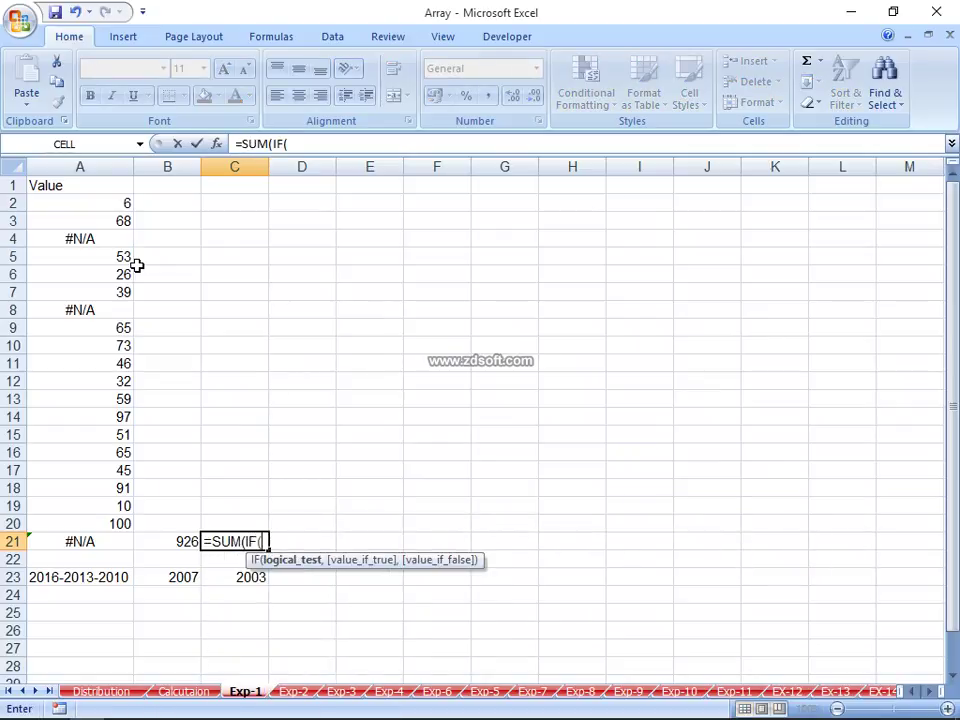
{"action": "key", "text": "BackSpace"}
{"action": "key", "text": "Down"}
{"action": "key", "text": "Tab"}
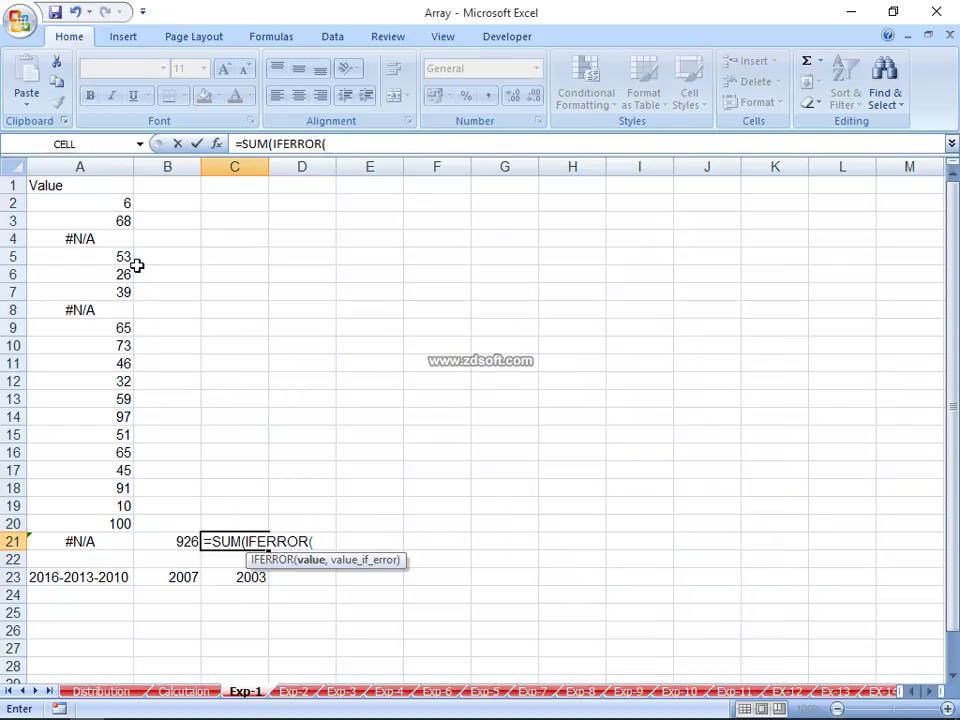
{"action": "key", "text": "BackSpace"}
{"action": "key", "text": "BackSpace"}
{"action": "key", "text": "BackSpace"}
{"action": "key", "text": "BackSpace"}
{"action": "key", "text": "BackSpace"}
{"action": "key", "text": "BackSpace"}
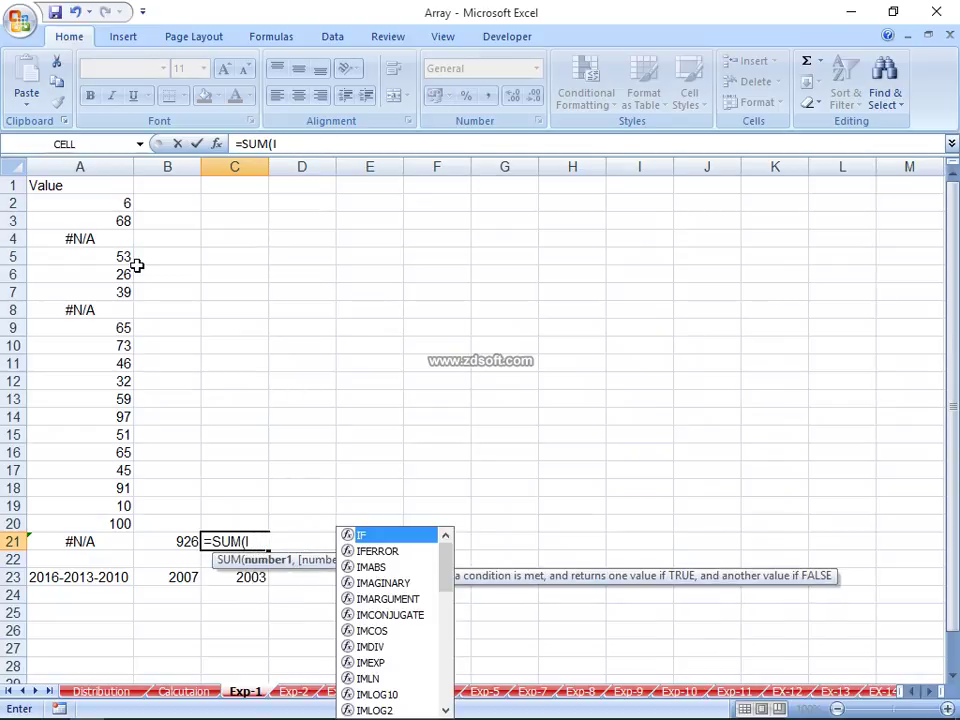
{"action": "type", "text": "if"}
{"action": "key", "text": "BackSpace"}
{"action": "key", "text": "BackSpace"}
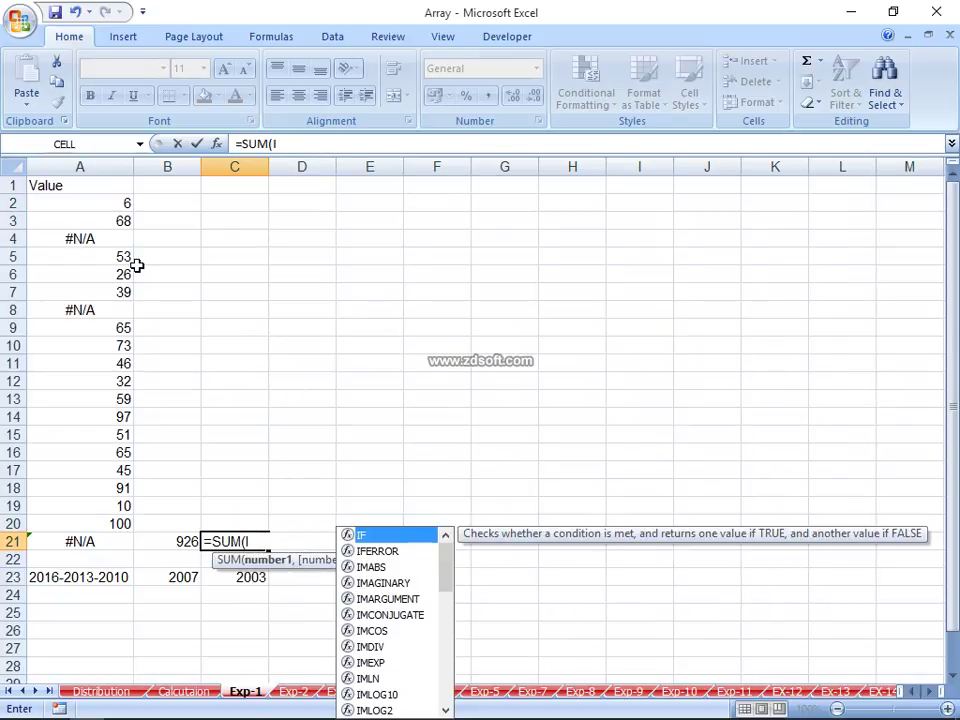
{"action": "key", "text": "BackSpace"}
{"action": "type", "text": "i"}
{"action": "type", "text": "f"}
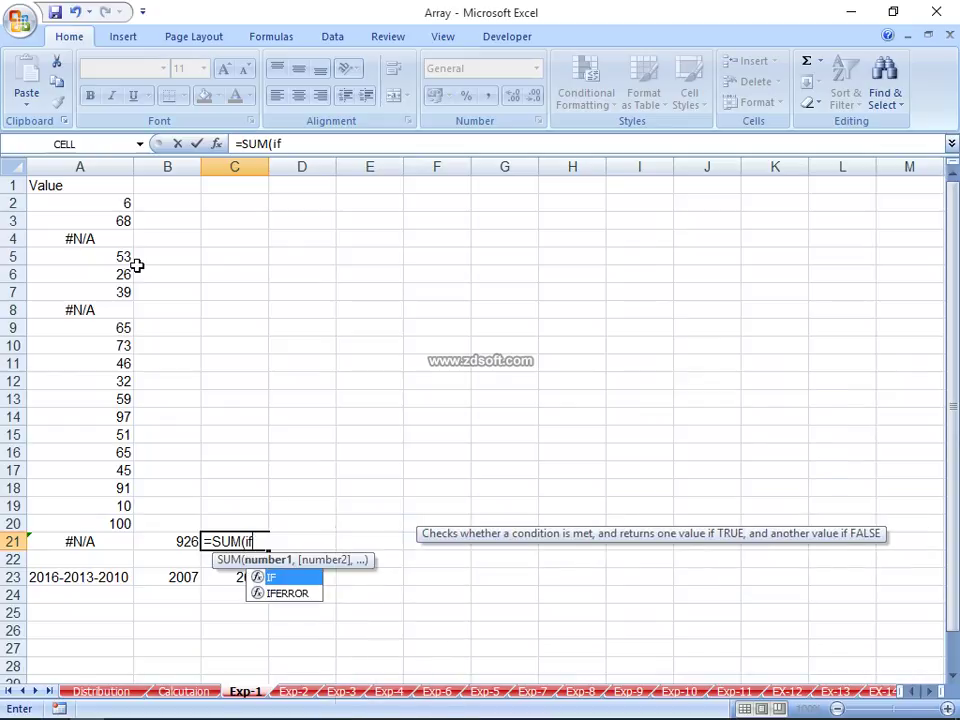
{"action": "key", "text": "BackSpace"}
{"action": "type", "text": "s"}
Step: Complete ISERROR(A2:A20),0,A2:A20 in the C21 formula and enter it as an array formula
{"action": "key", "text": "Down"}
{"action": "key", "text": "Down"}
{"action": "key", "text": "Tab"}
{"action": "key", "text": "Left"}
{"action": "key", "text": "Left"}
{"action": "key", "text": "Up"}
{"action": "key", "text": "ctrl+shift+Up"}
{"action": "key", "text": "shift+Down"}
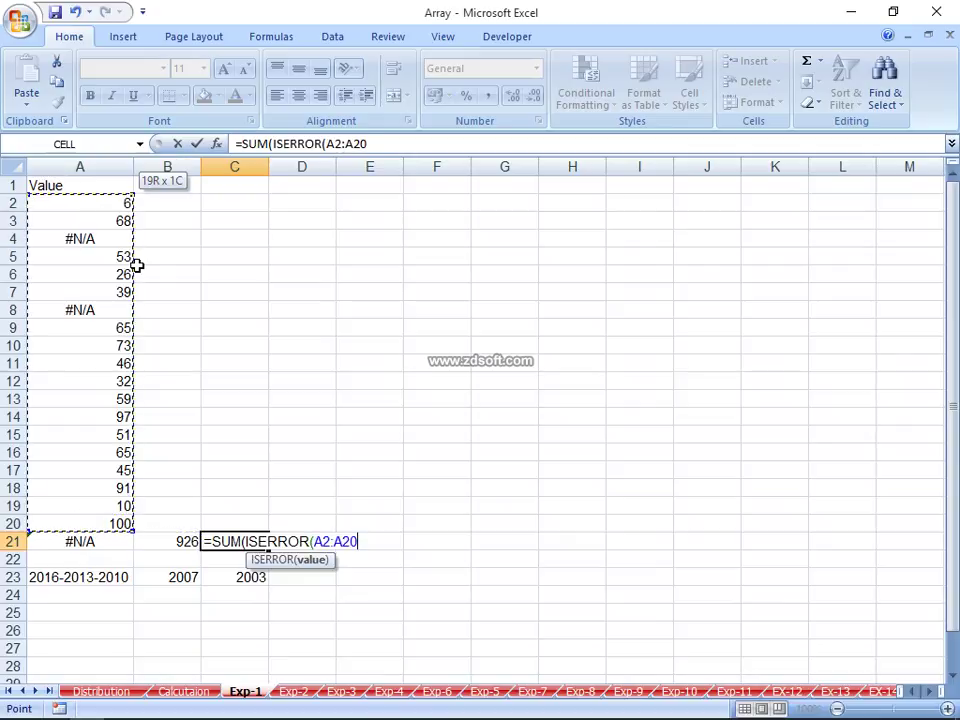
{"action": "type", "text": "),0,"}
{"action": "key", "text": "Left"}
{"action": "key", "text": "Left"}
{"action": "key", "text": "Up"}
{"action": "key", "text": "ctrl+shift+Up"}
{"action": "key", "text": "shift+Down"}
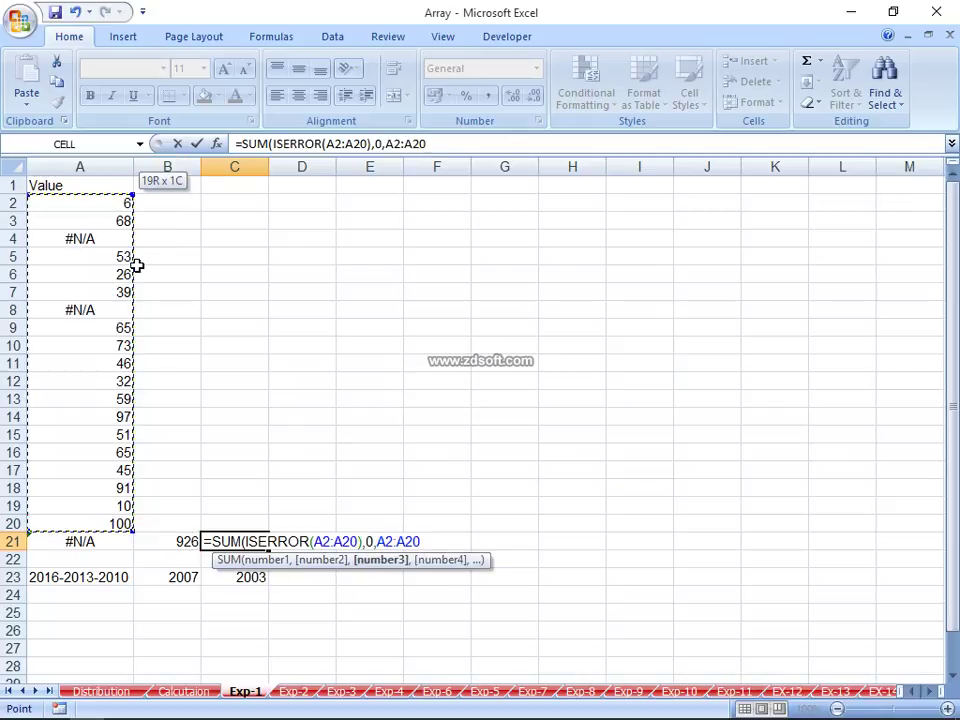
{"action": "key", "text": "Return"}
{"action": "key", "text": "Return"}
{"action": "key", "text": "F2"}
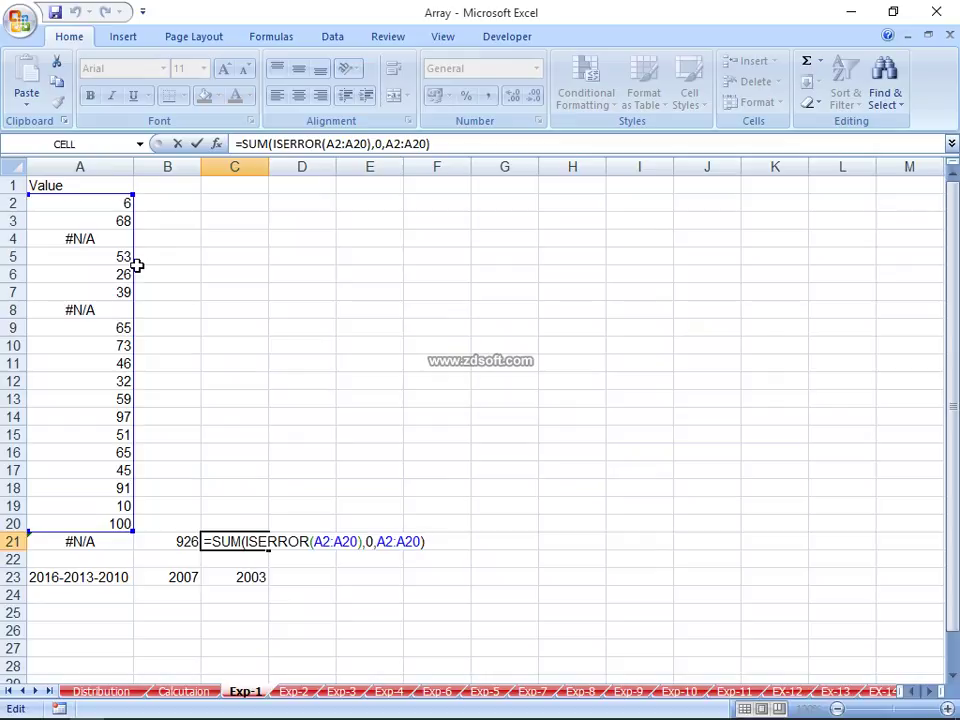
{"action": "key", "text": "ctrl+shift+Return"}
Step: Insert the missing IF after SUM( and re-enter C21 as an array formula
{"action": "key", "text": "F2"}
{"action": "key", "text": "Left"}
{"action": "key", "text": "Left"}
{"action": "key", "text": "Left"}
{"action": "key", "text": "Left"}
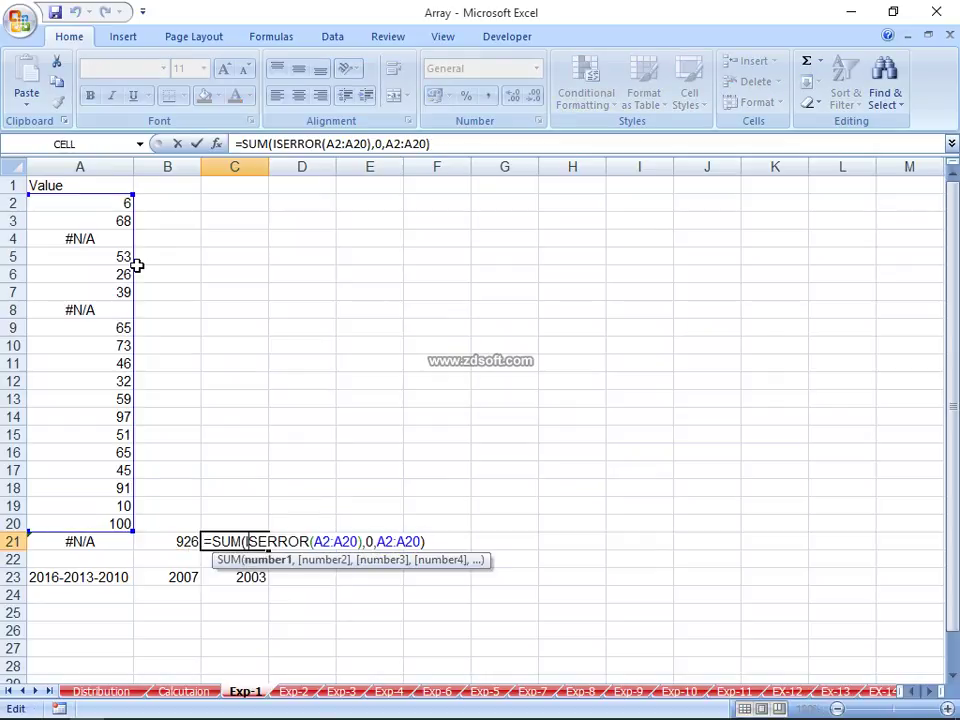
{"action": "type", "text": "if"}
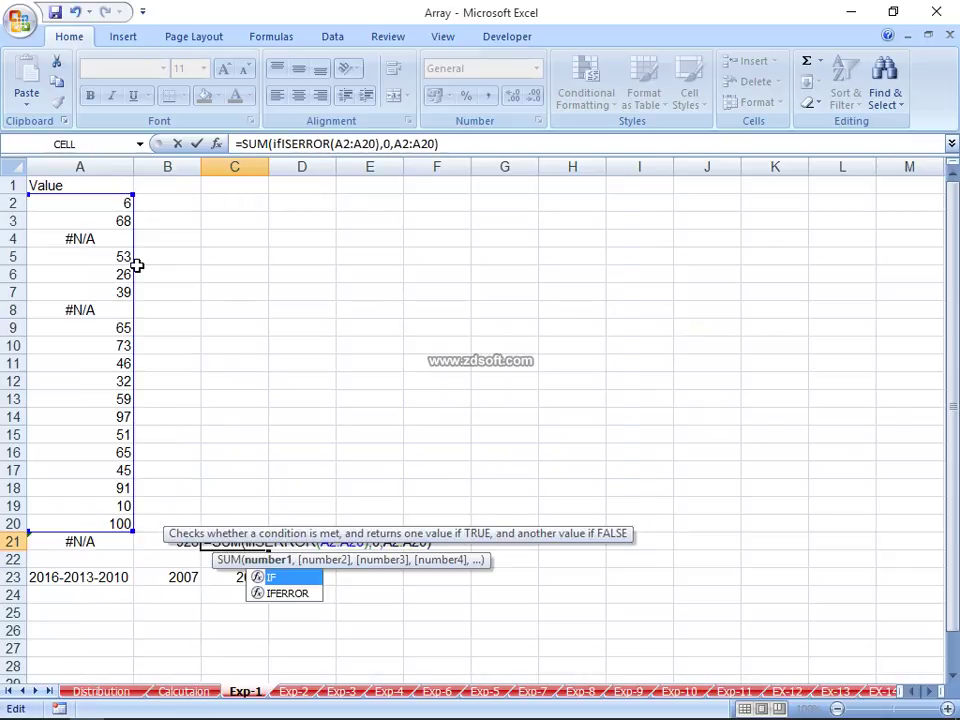
{"action": "key", "text": "Return"}
{"action": "key", "text": "Return"}
{"action": "key", "text": "Up"}
{"action": "key", "text": "F2"}
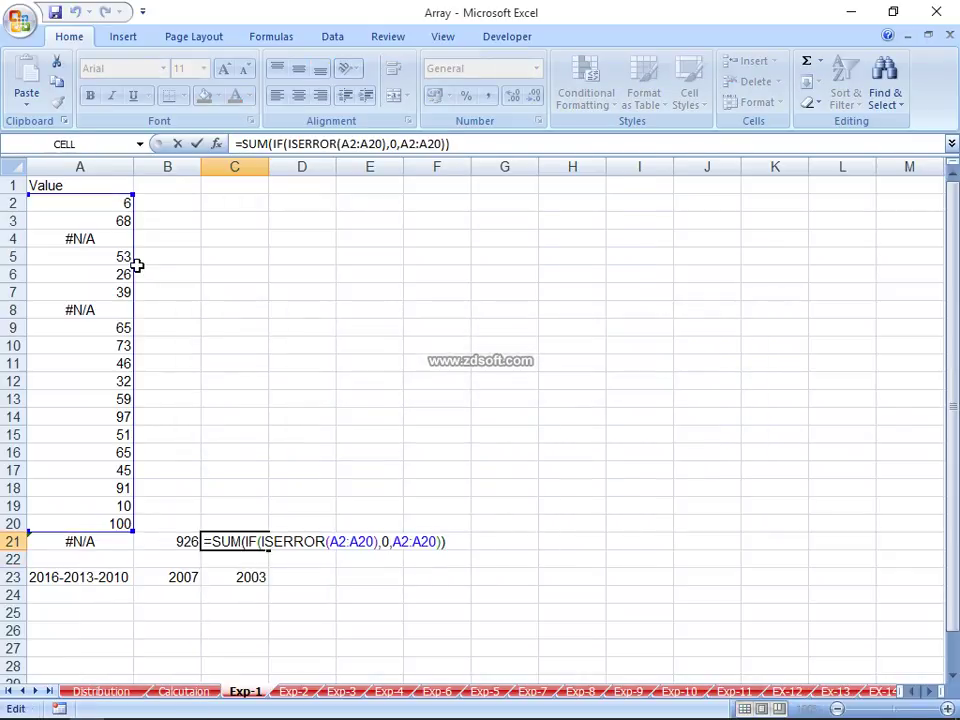
{"action": "key", "text": "ctrl+shift+Return"}
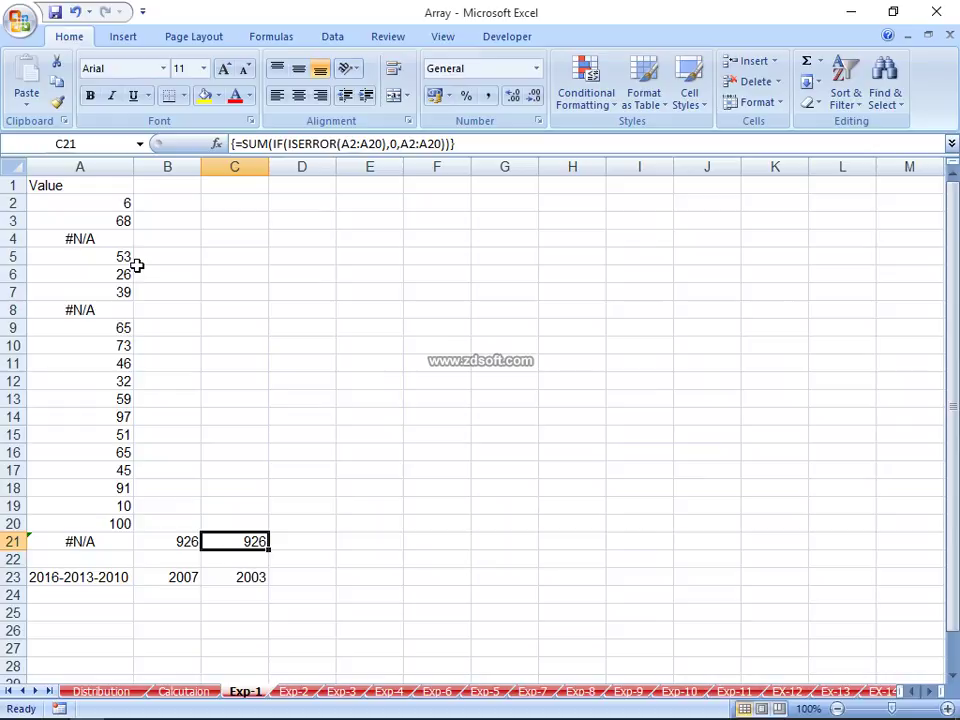
Step: Go through the Exp-2 sheet to the Exp-3 sheet with Date and Value data
{"action": "left_click", "coordinate": [312, 696]}
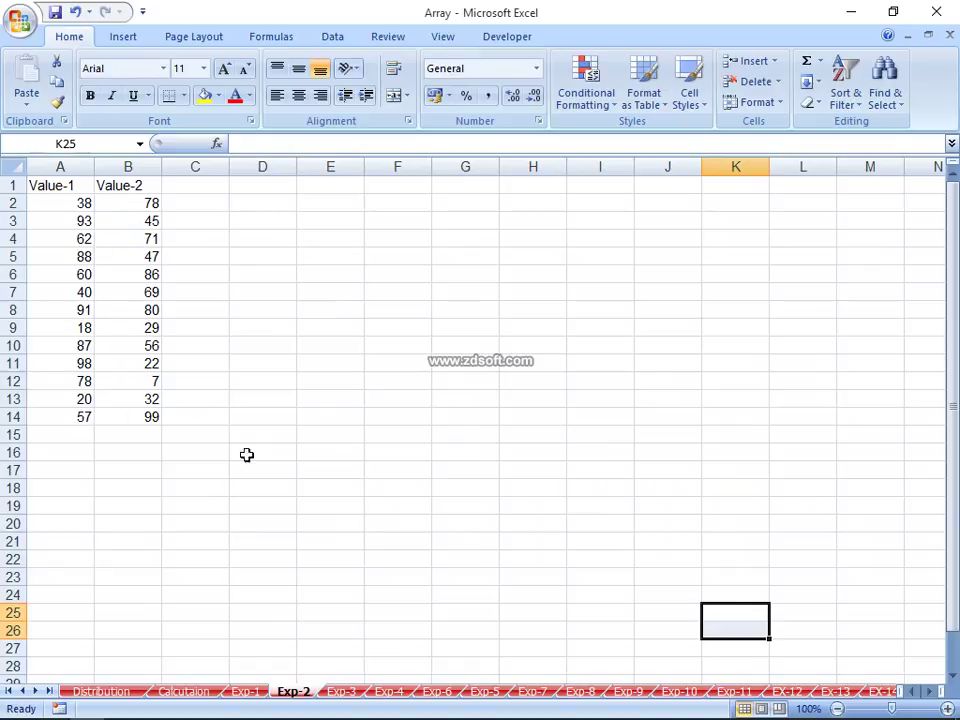
{"action": "left_click", "coordinate": [350, 690]}
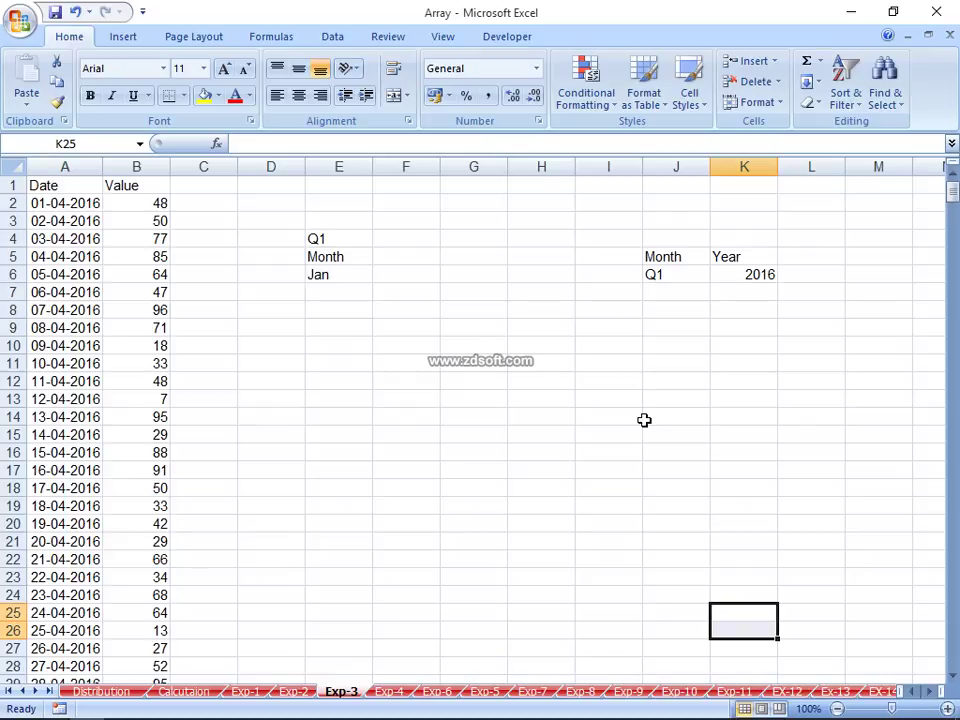
Step: Enter =TEXT(A2,"mmm") in C2 to get the date's month name
{"action": "key", "text": "Left"}
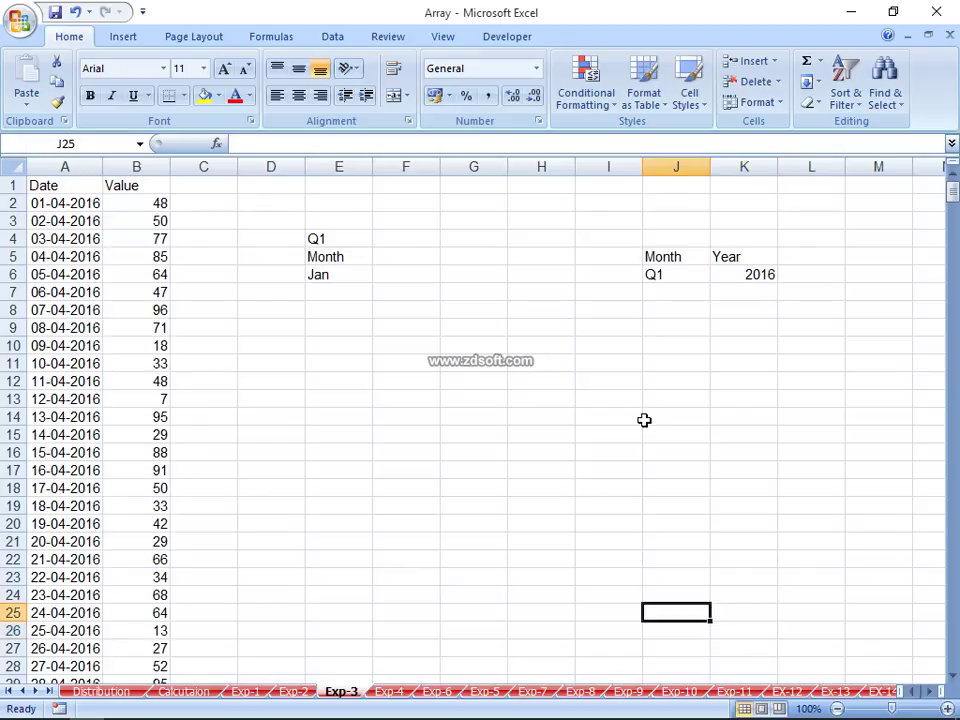
{"action": "key", "text": "ctrl+Left"}
{"action": "key", "text": "ctrl+Up"}
{"action": "key", "text": "Right"}
{"action": "key", "text": "Down"}
{"action": "type", "text": "="}
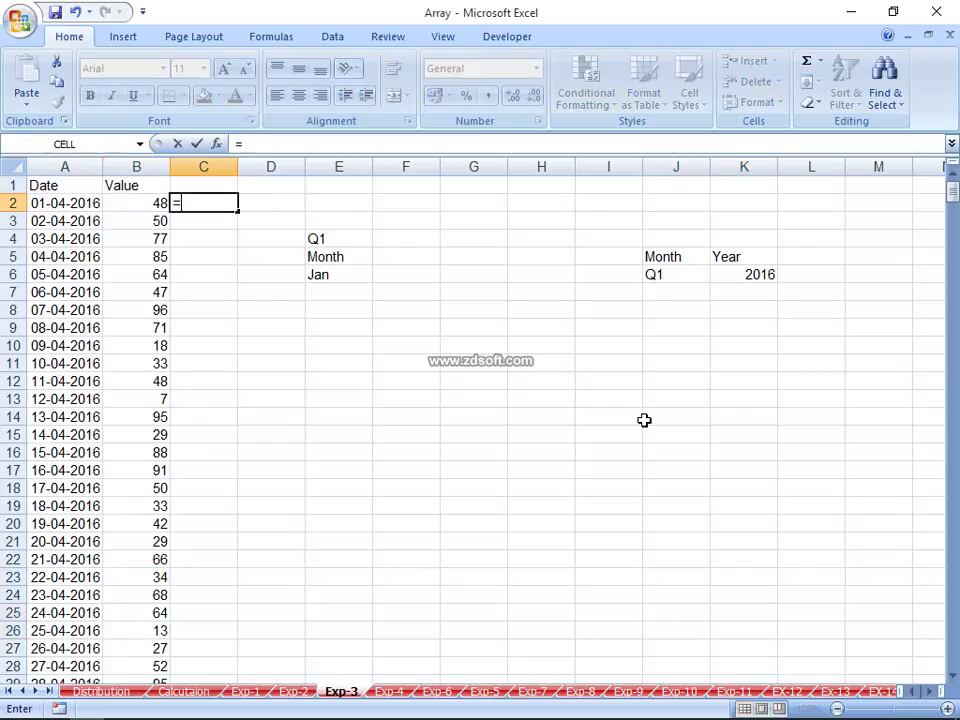
{"action": "type", "text": "tex"}
{"action": "key", "text": "Tab"}
{"action": "key", "text": "Left"}
{"action": "key", "text": "Left"}
{"action": "type", "text": ",\"mmm"}
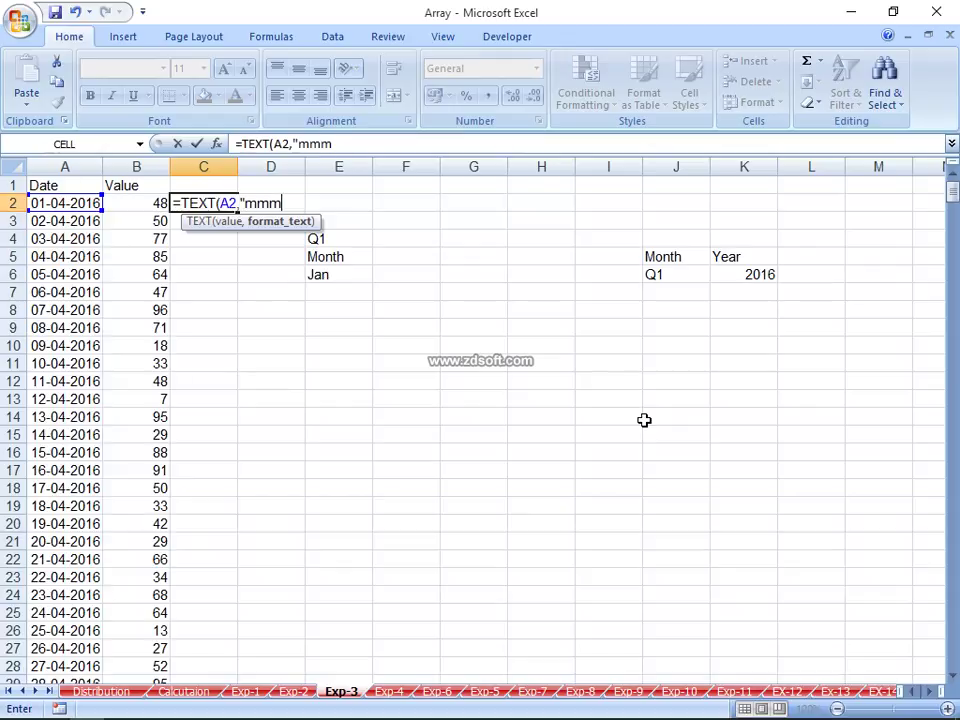
{"action": "key", "text": "Return"}
{"action": "key", "text": "Return"}
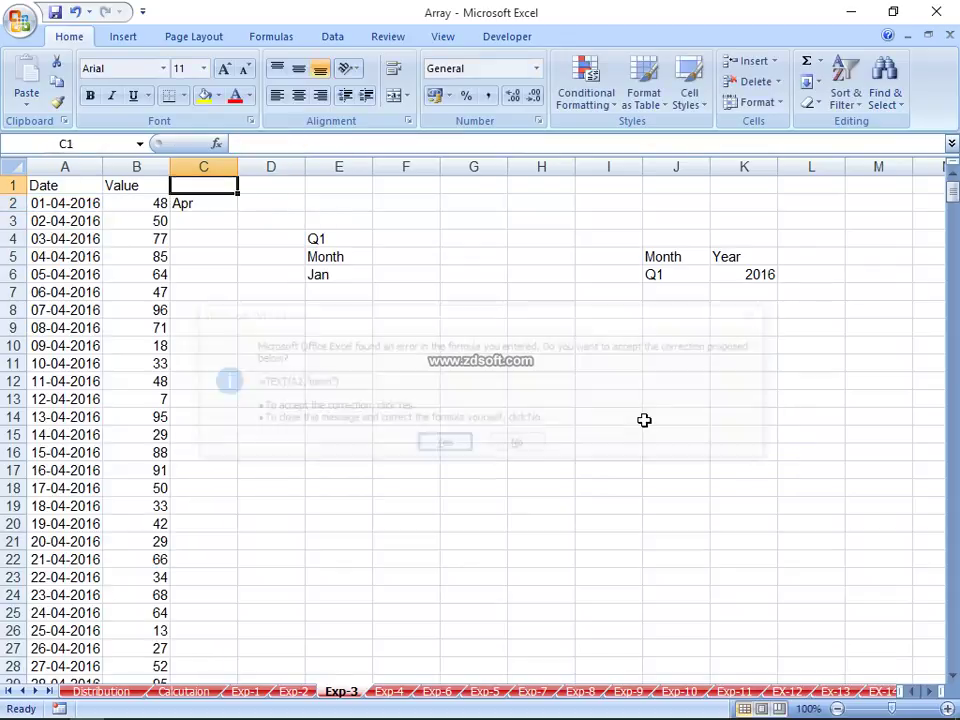
Step: Fill the month formula down column C from C2 to C621
{"action": "key", "text": "Down"}
{"action": "key", "text": "Left"}
{"action": "key", "text": "ctrl+Down"}
{"action": "key", "text": "Right"}
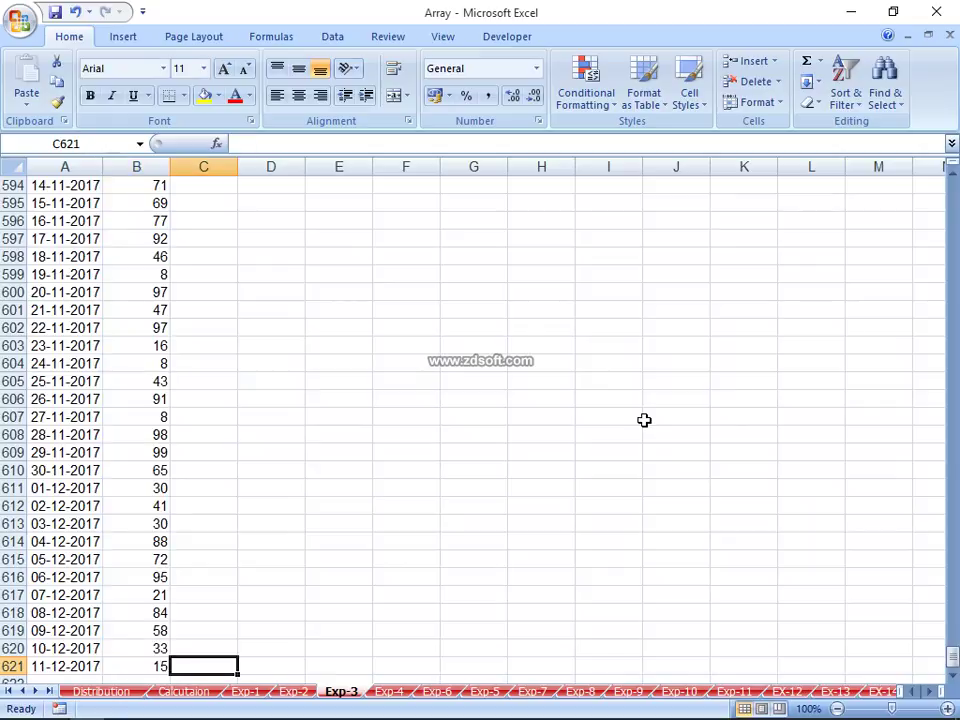
{"action": "key", "text": "ctrl+shift+Up"}
{"action": "key", "text": "ctrl+d"}
{"action": "key", "text": "ctrl+Up"}
{"action": "key", "text": "Right"}
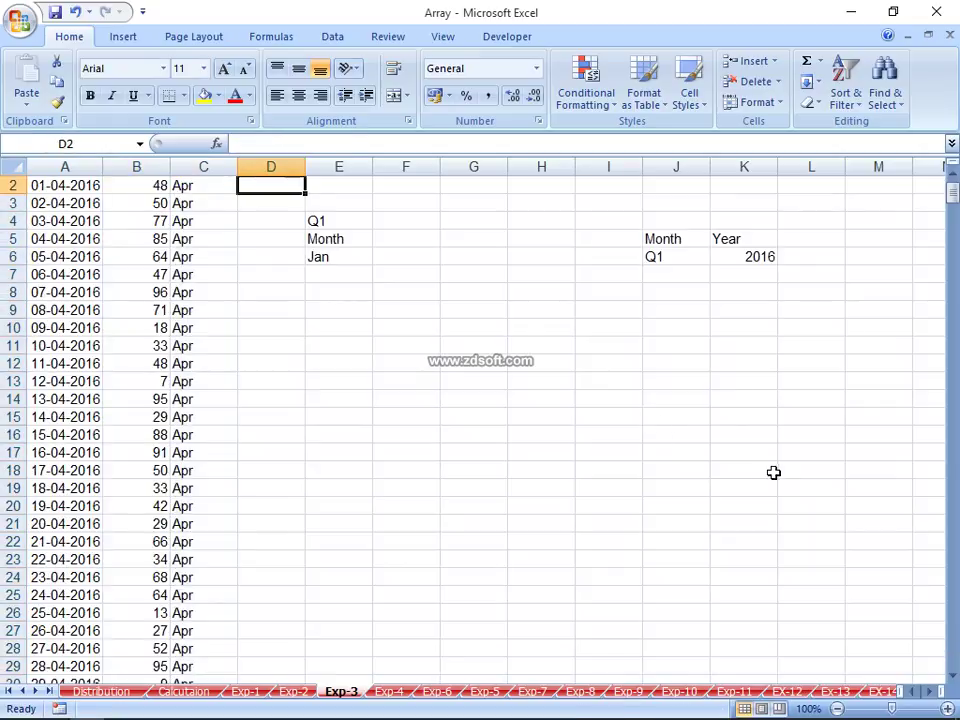
{"action": "scroll", "coordinate": [223, 358], "scroll_direction": "up", "scroll_amount": 1}
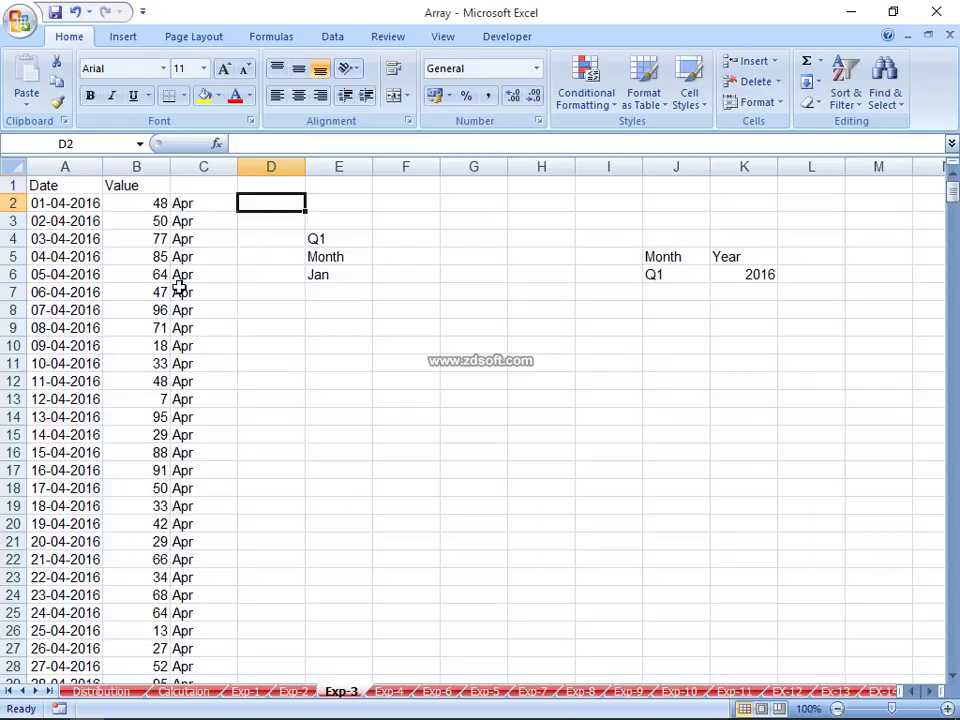
Step: Enter =C2=E6 in D2 and fill it down column D
{"action": "type", "text": "="}
{"action": "key", "text": "Left"}
{"action": "type", "text": "="}
{"action": "key", "text": "Down"}
{"action": "key", "text": "Down"}
{"action": "key", "text": "Down"}
{"action": "key", "text": "Down"}
{"action": "key", "text": "Right"}
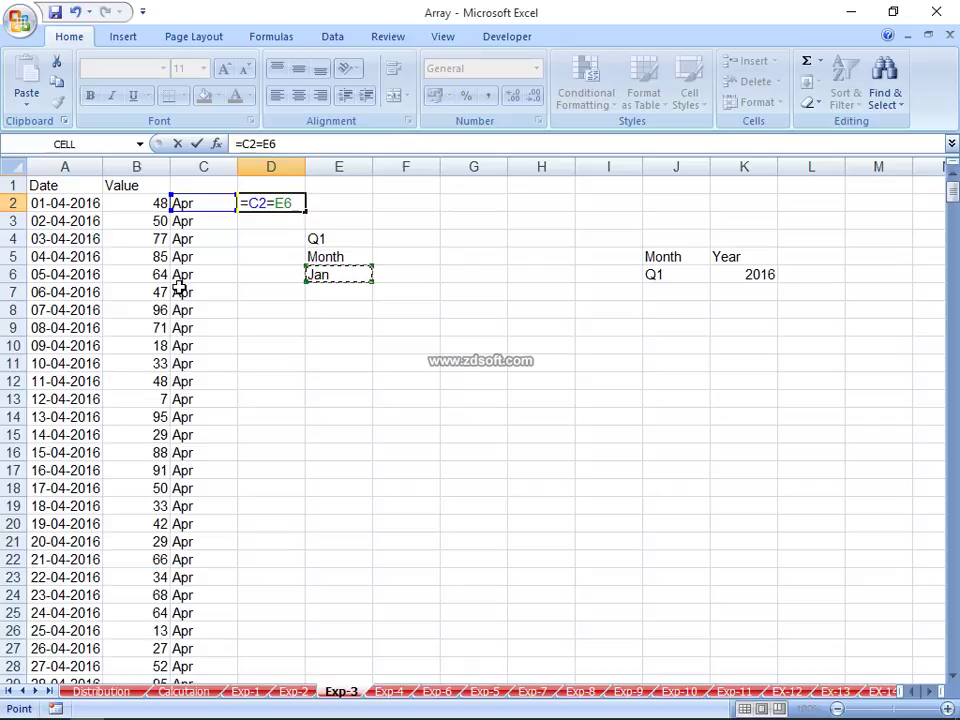
{"action": "key", "text": "Return"}
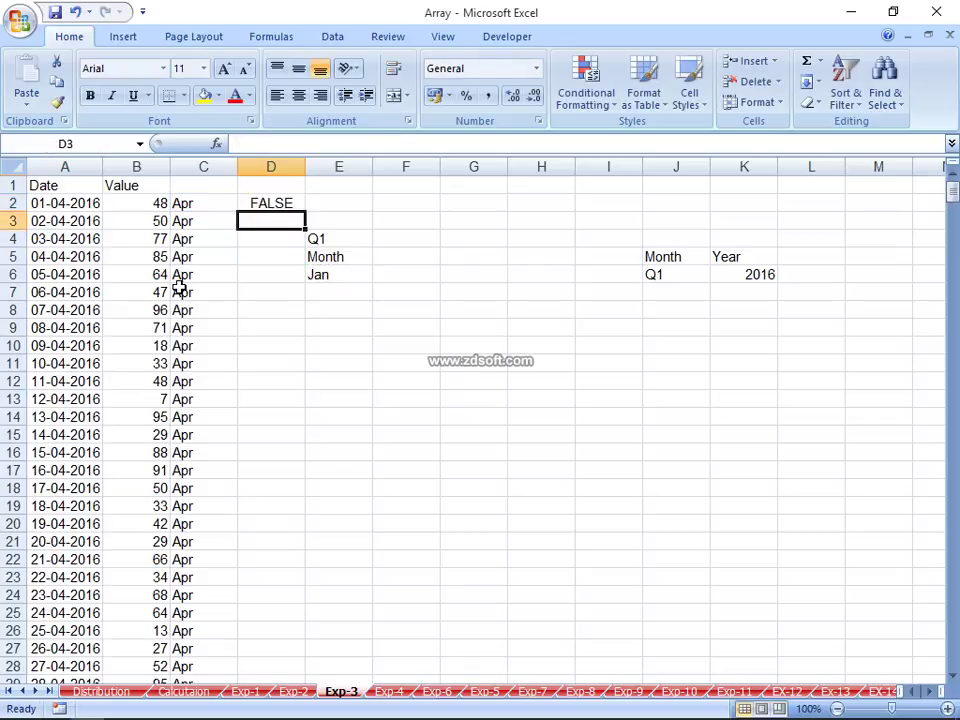
{"action": "key", "text": "Up"}
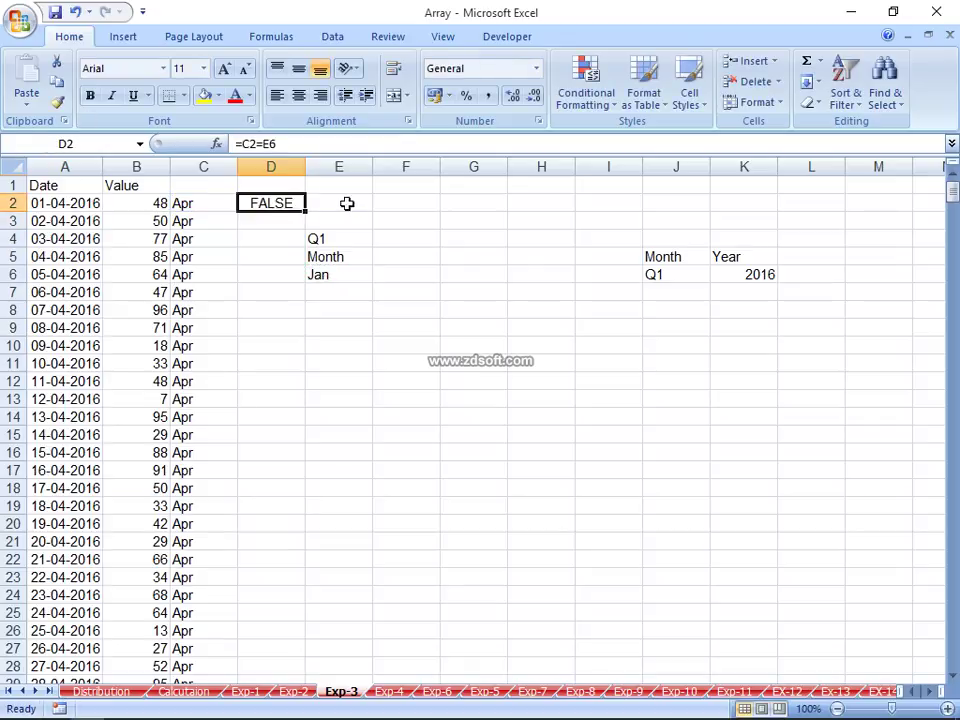
{"action": "double_click", "coordinate": [306, 213]}
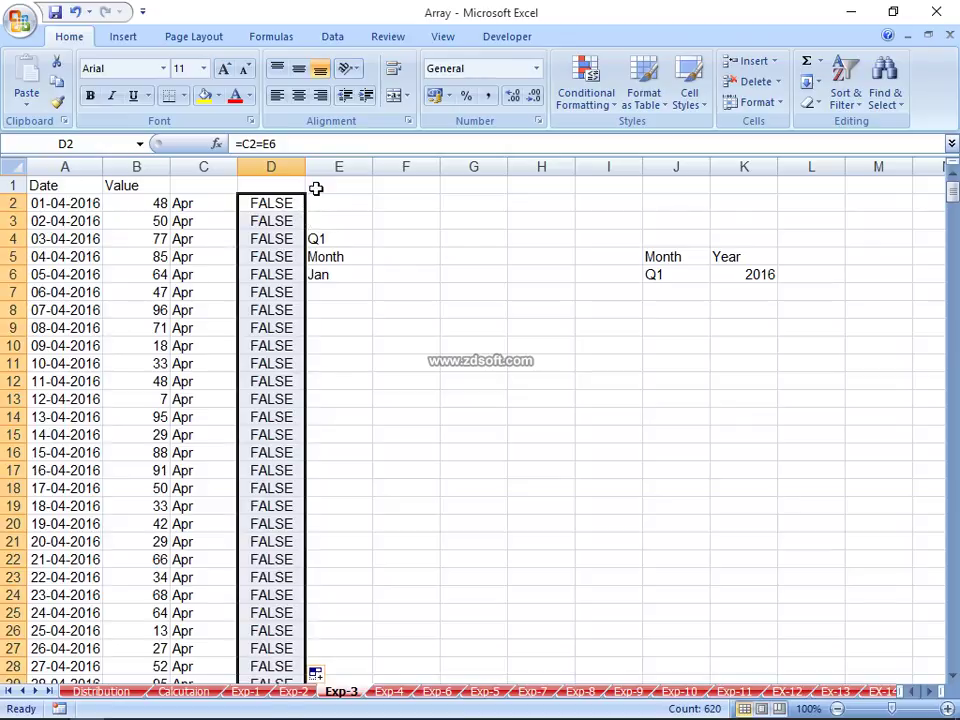
Step: Move the Q1, Month and Jan labels from E4:E6 to G3:G5
{"action": "left_click", "coordinate": [336, 237]}
{"action": "left_click_drag", "start_coordinate": [336, 237], "coordinate": [341, 271]}
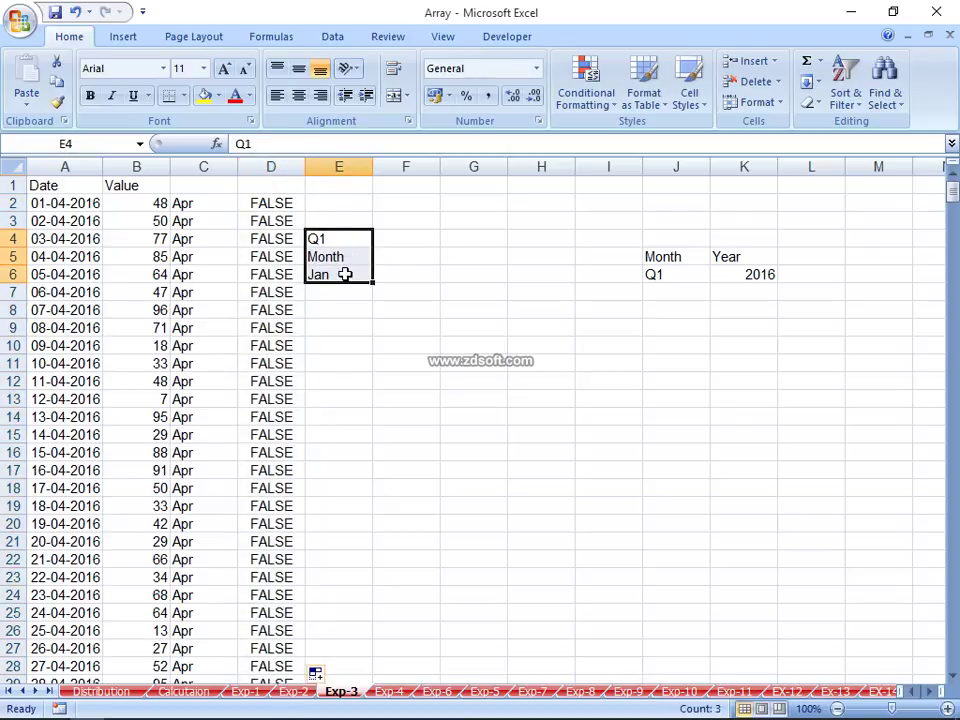
{"action": "key", "text": "ctrl+c"}
{"action": "left_click", "coordinate": [475, 220]}
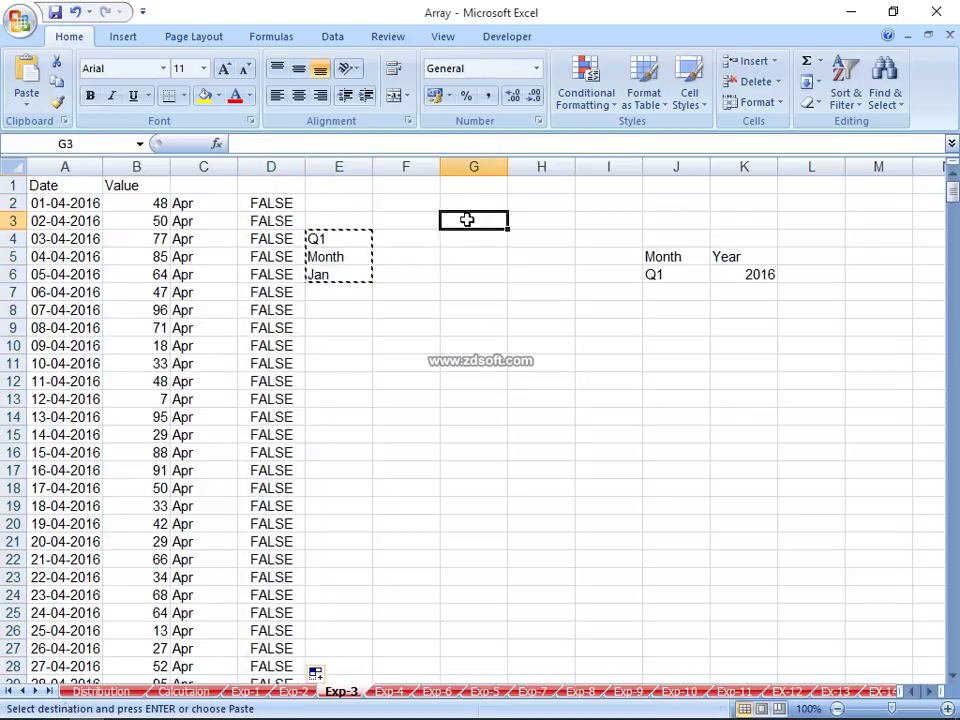
{"action": "key", "text": "Return"}
{"action": "left_click", "coordinate": [452, 276]}
{"action": "left_click", "coordinate": [318, 200]}
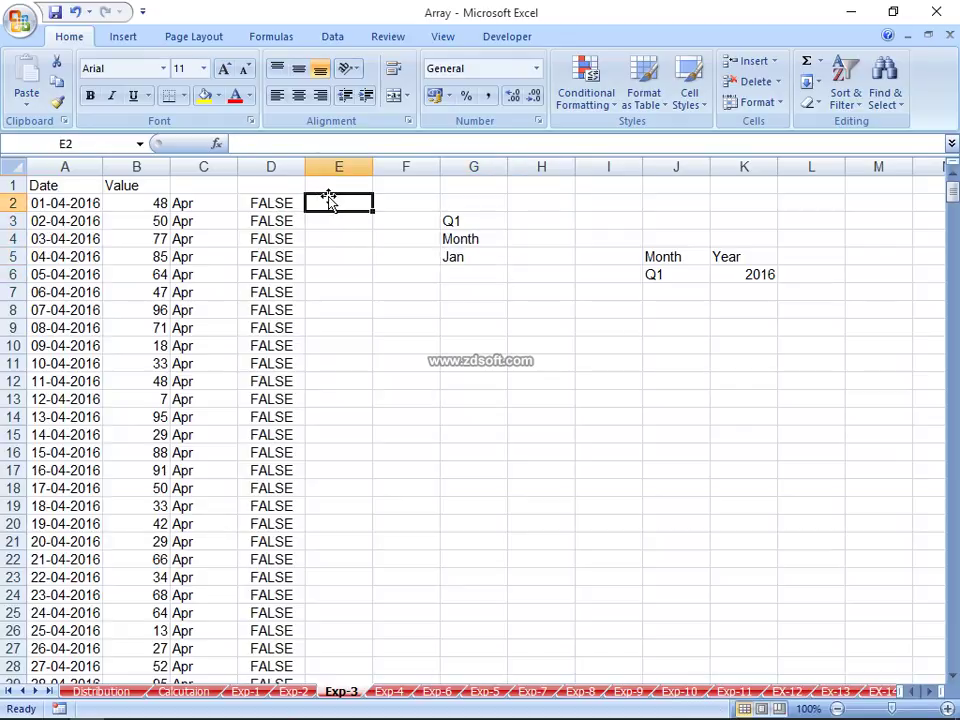
Step: Enter =IF(D2,B2,0) in E2 to return the value when the month matches, otherwise 0
{"action": "type", "text": "=IF("}
{"action": "key", "text": "Left"}
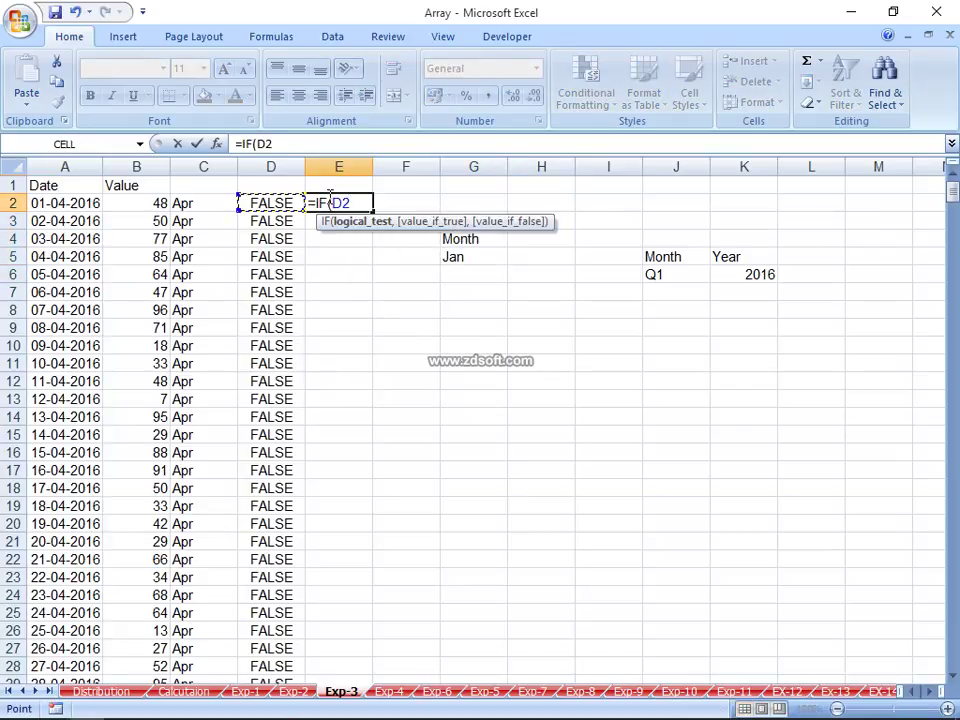
{"action": "type", "text": ","}
{"action": "key", "text": "Left"}
{"action": "key", "text": "Left"}
{"action": "key", "text": "Left"}
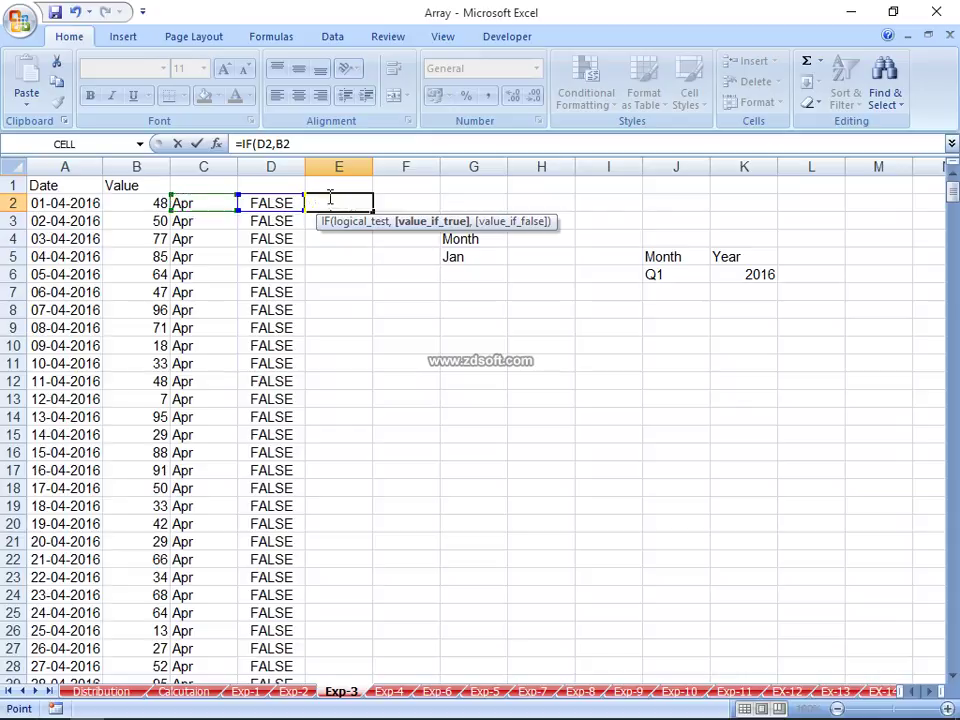
{"action": "type", "text": ",0"}
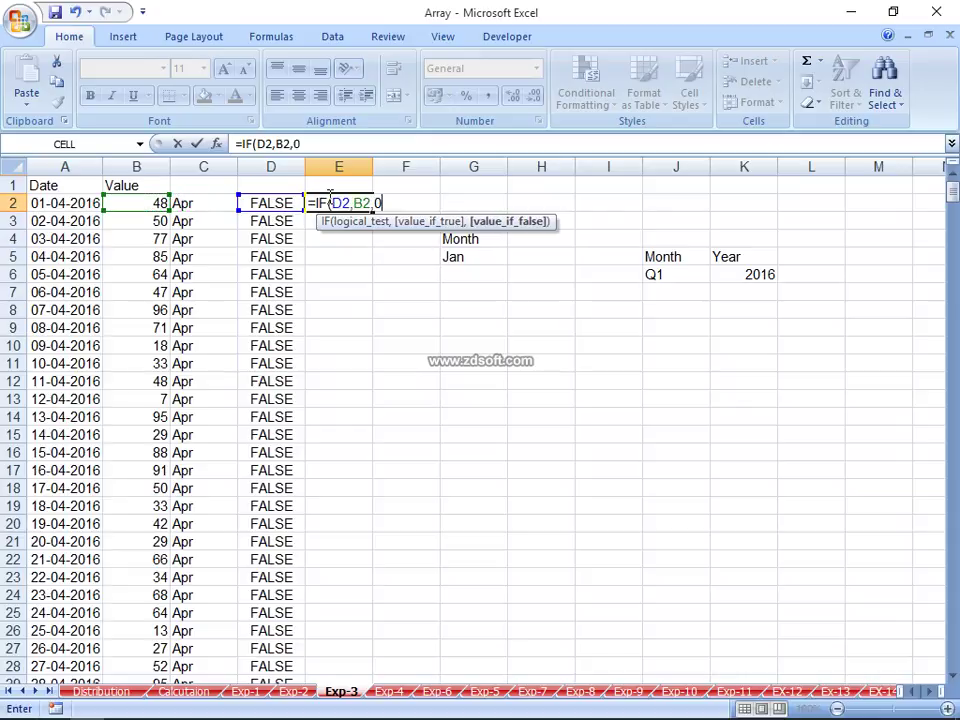
{"action": "key", "text": "Return"}
Step: Fill the IF formula down column E from E2 to E621
{"action": "key", "text": "Left"}
{"action": "key", "text": "Up"}
{"action": "key", "text": "ctrl+Down"}
{"action": "key", "text": "Right"}
{"action": "key", "text": "ctrl+shift+Up"}
{"action": "key", "text": "ctrl+d"}
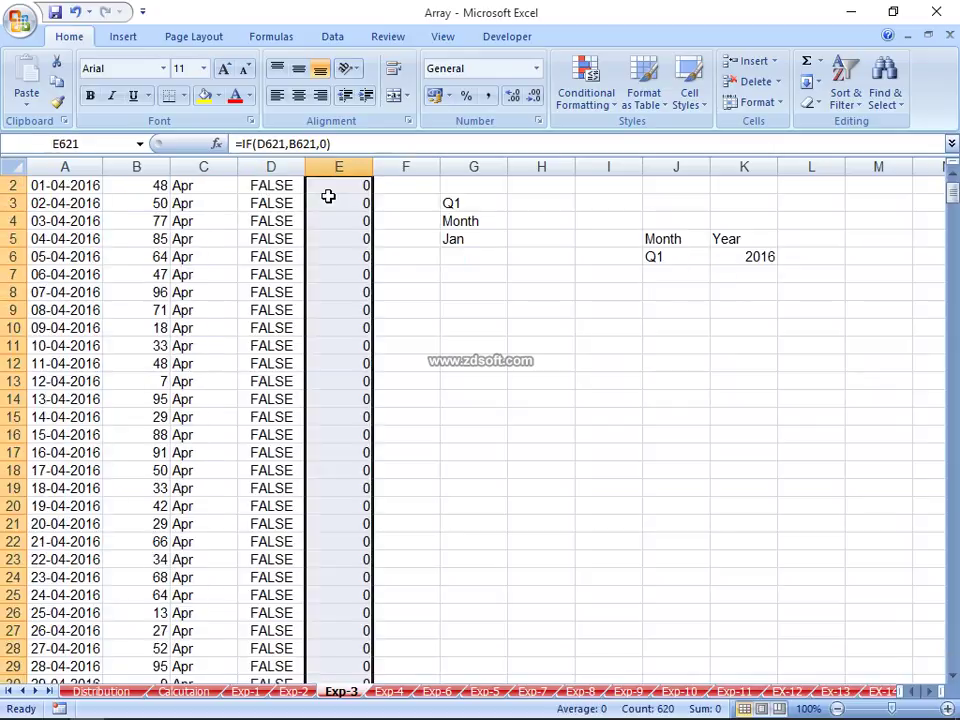
{"action": "key", "text": "ctrl+Up"}
Step: Change the month criterion in G5 to apr
{"action": "key", "text": "Right"}
{"action": "key", "text": "Down"}
{"action": "key", "text": "Down"}
{"action": "key", "text": "Right"}
{"action": "key", "text": "Down"}
{"action": "type", "text": "apr"}
{"action": "key", "text": "Return"}
{"action": "key", "text": "Left"}
{"action": "key", "text": "Up"}
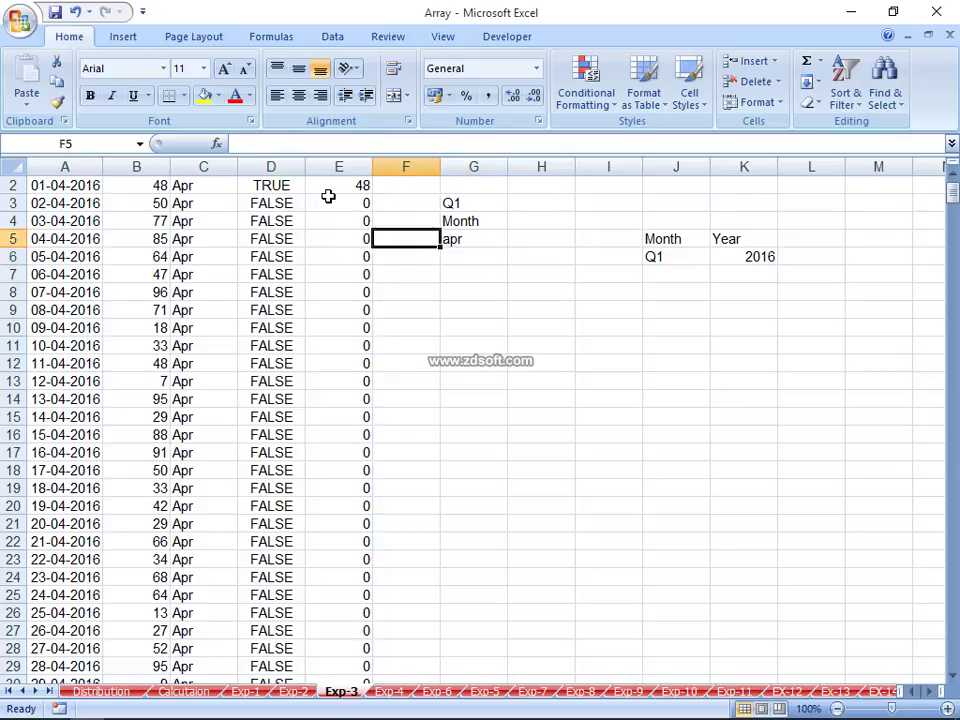
{"action": "key", "text": "Left"}
{"action": "key", "text": "Left"}
{"action": "key", "text": "Up"}
{"action": "key", "text": "Up"}
{"action": "key", "text": "Up"}
{"action": "key", "text": "Up"}
{"action": "key", "text": "Down"}
{"action": "key", "text": "Down"}
{"action": "key", "text": "Up"}
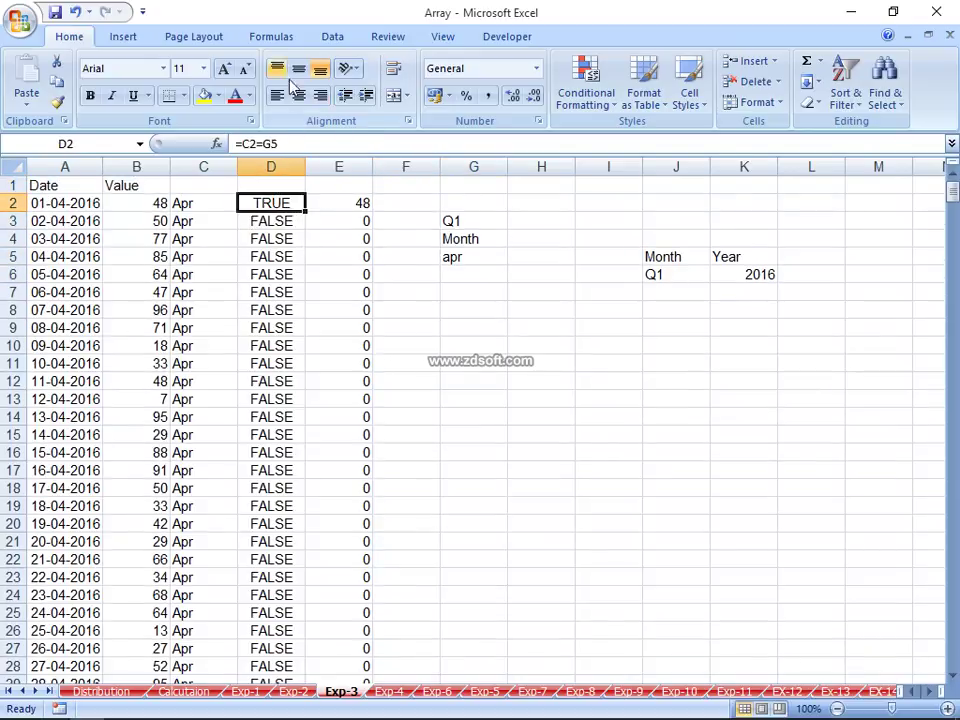
Step: Lock D2's criterion reference as $G$5 and fill =C2=$G$5 down D2:D621
{"action": "left_click", "coordinate": [273, 142]}
{"action": "key", "text": "F4"}
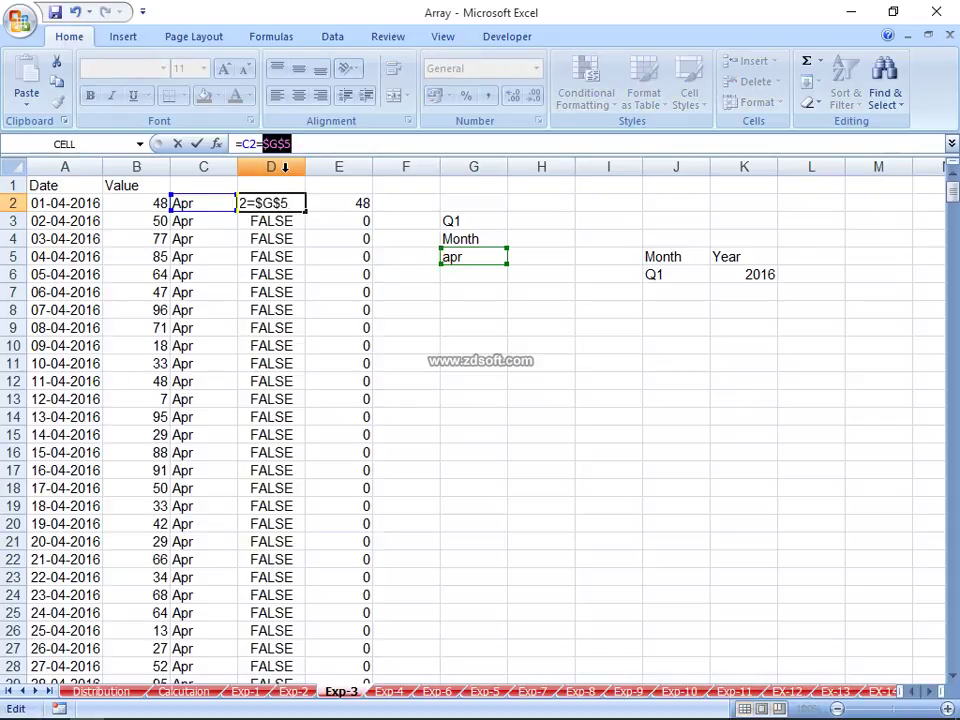
{"action": "key", "text": "ctrl+Return"}
{"action": "key", "text": "ctrl+shift+Down"}
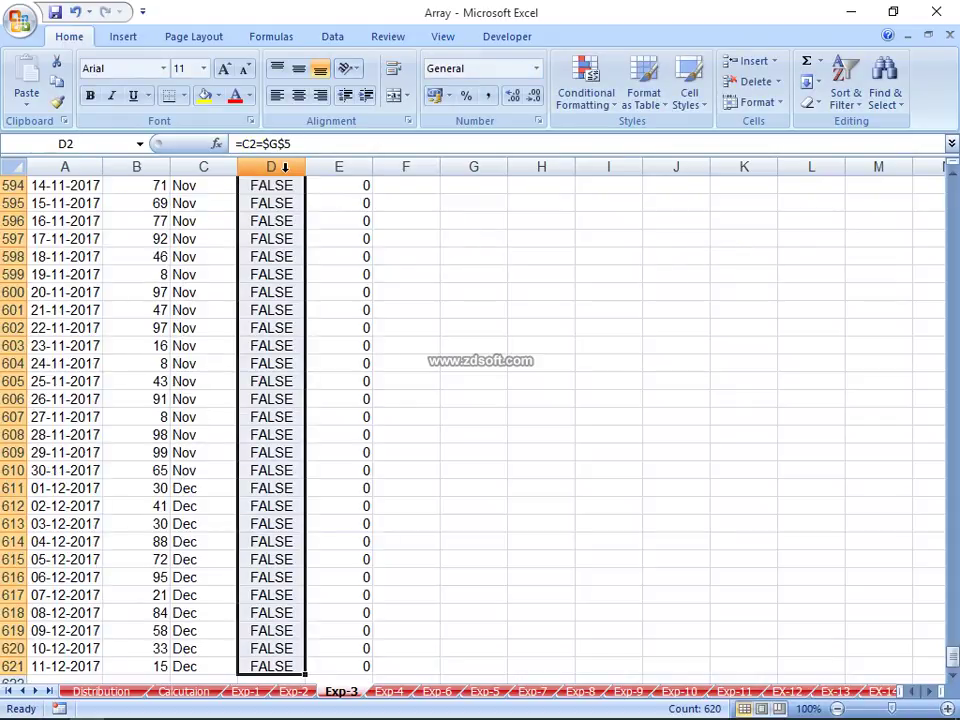
{"action": "key", "text": "Up"}
{"action": "key", "text": "Down"}
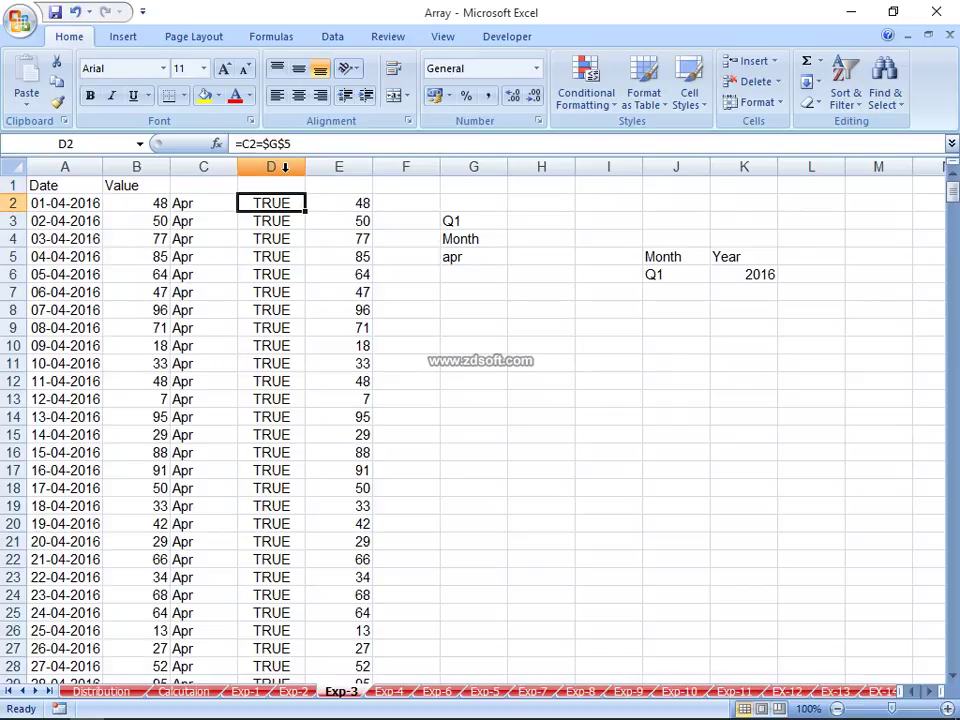
Step: Re-enter =IF(D2,B2,0) in E2 and fill it down to E621
{"action": "key", "text": "Right"}
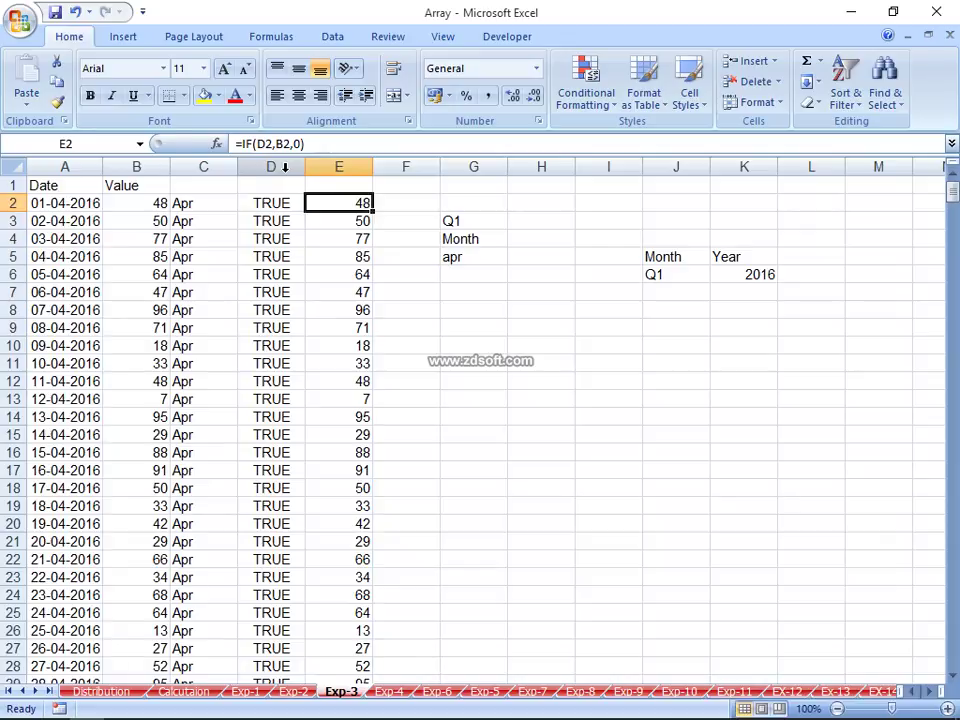
{"action": "key", "text": "F2"}
{"action": "key", "text": "Escape"}
{"action": "type", "text": "=IF("}
{"action": "key", "text": "Left"}
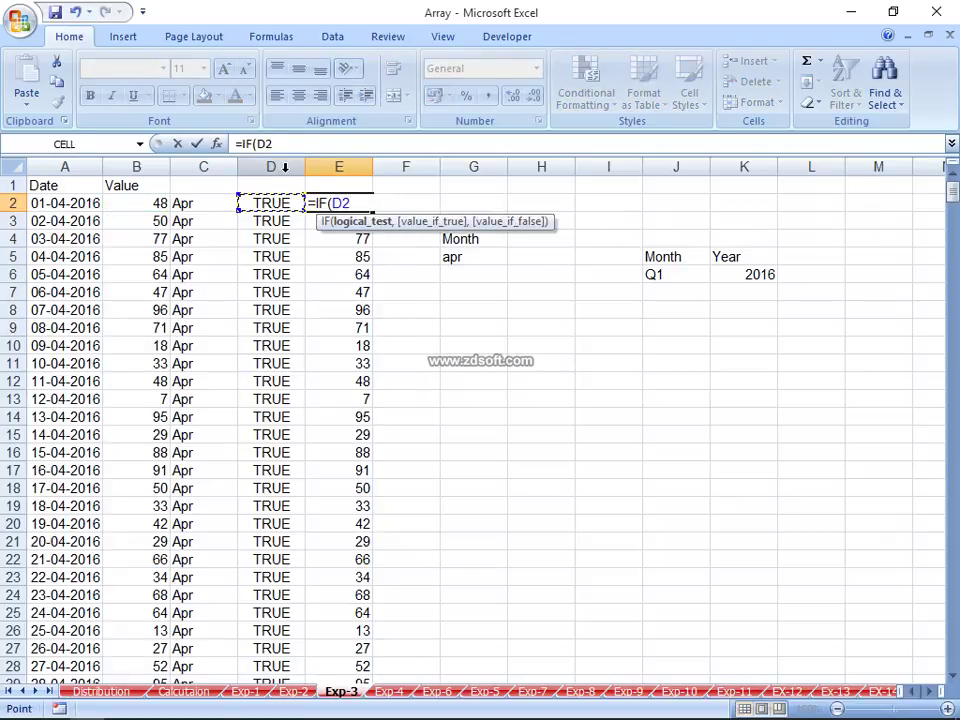
{"action": "type", "text": ","}
{"action": "key", "text": "Left"}
{"action": "key", "text": "Left"}
{"action": "key", "text": "Left"}
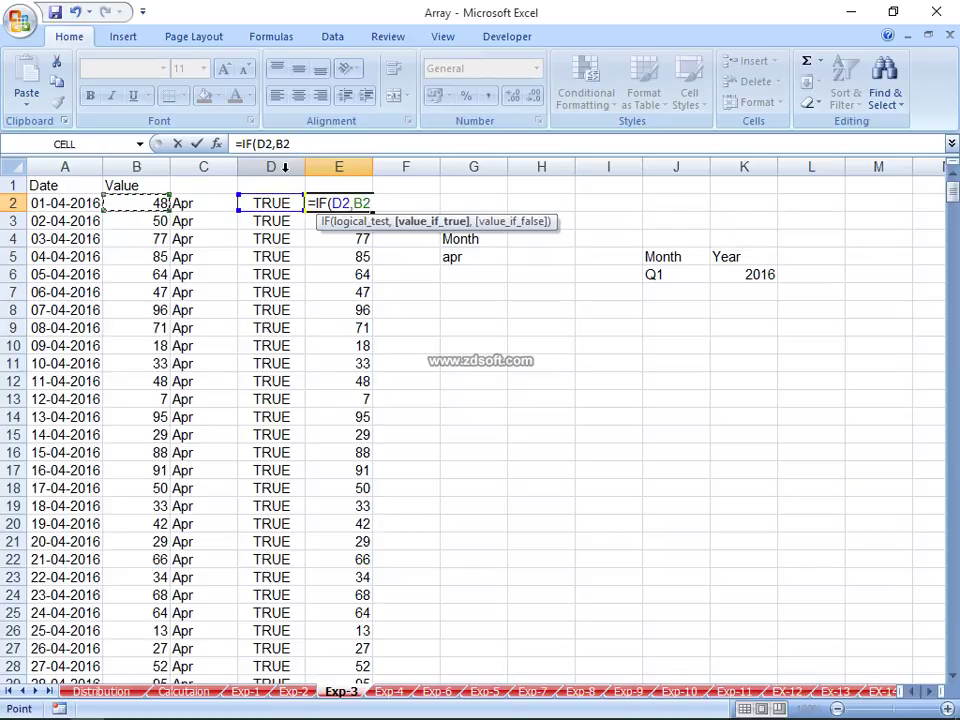
{"action": "type", "text": ",0"}
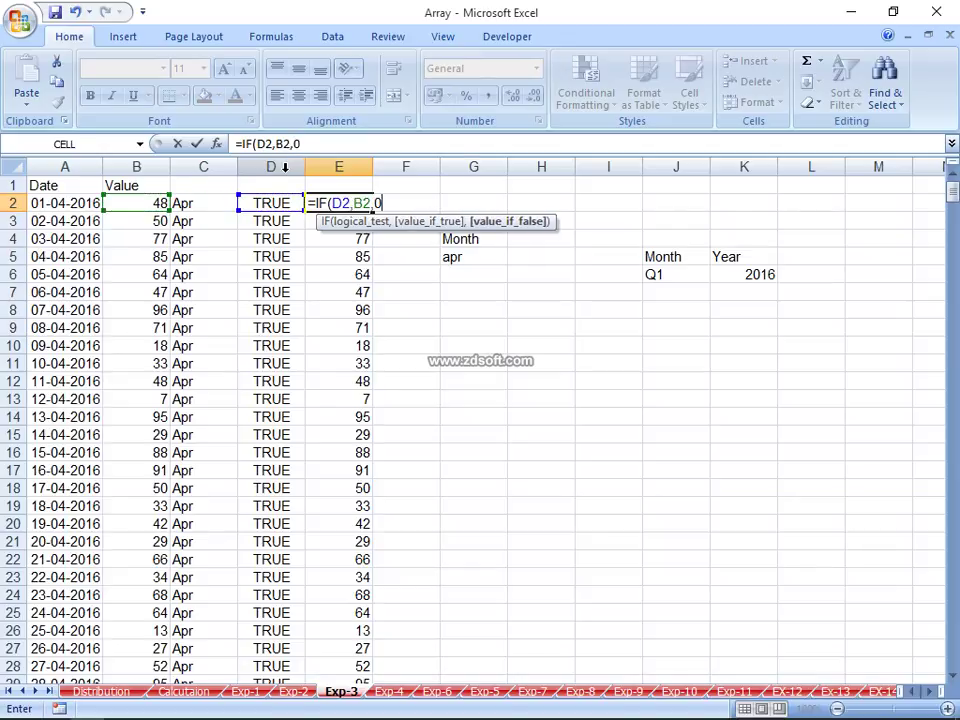
{"action": "key", "text": "Return"}
{"action": "key", "text": "ctrl+Down"}
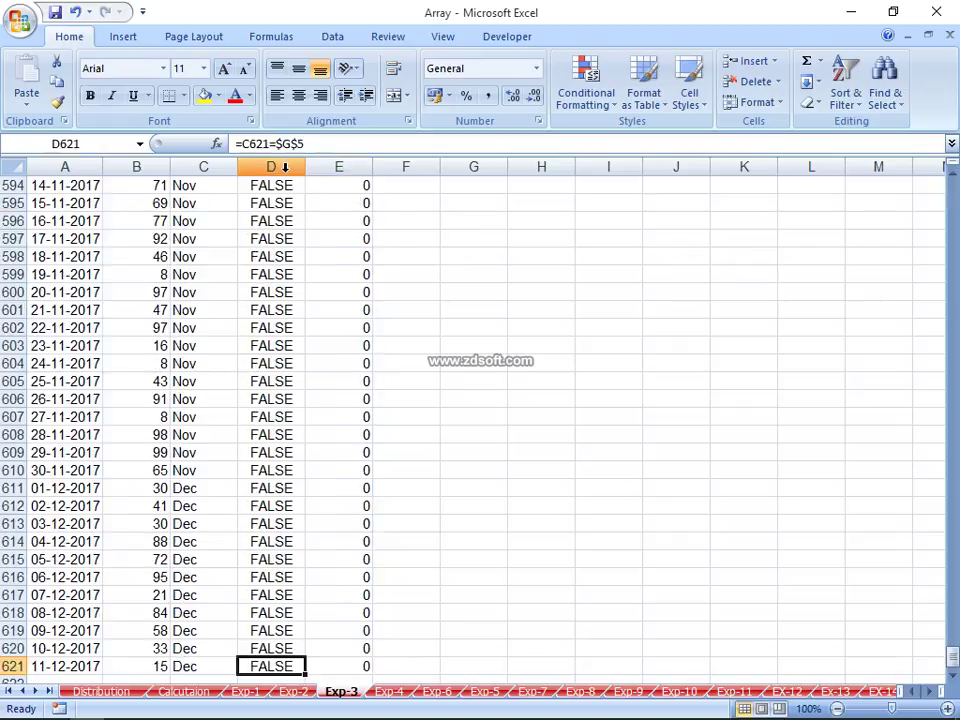
{"action": "key", "text": "Right"}
{"action": "key", "text": "ctrl+shift+Up"}
Step: Total the matched values in F2 with =SUM(E2:E621)
{"action": "key", "text": "Right"}
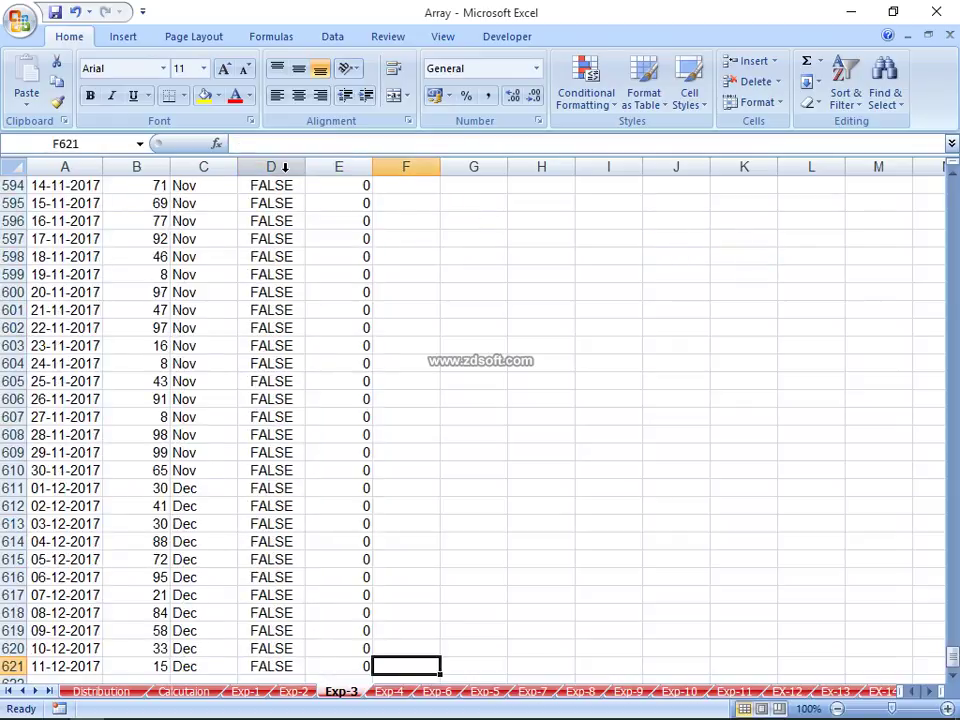
{"action": "key", "text": "ctrl+Up"}
{"action": "key", "text": "Down"}
{"action": "type", "text": "=sum"}
{"action": "key", "text": "Tab"}
{"action": "key", "text": "Left"}
{"action": "key", "text": "ctrl+shift+Down"}
{"action": "key", "text": "Return"}
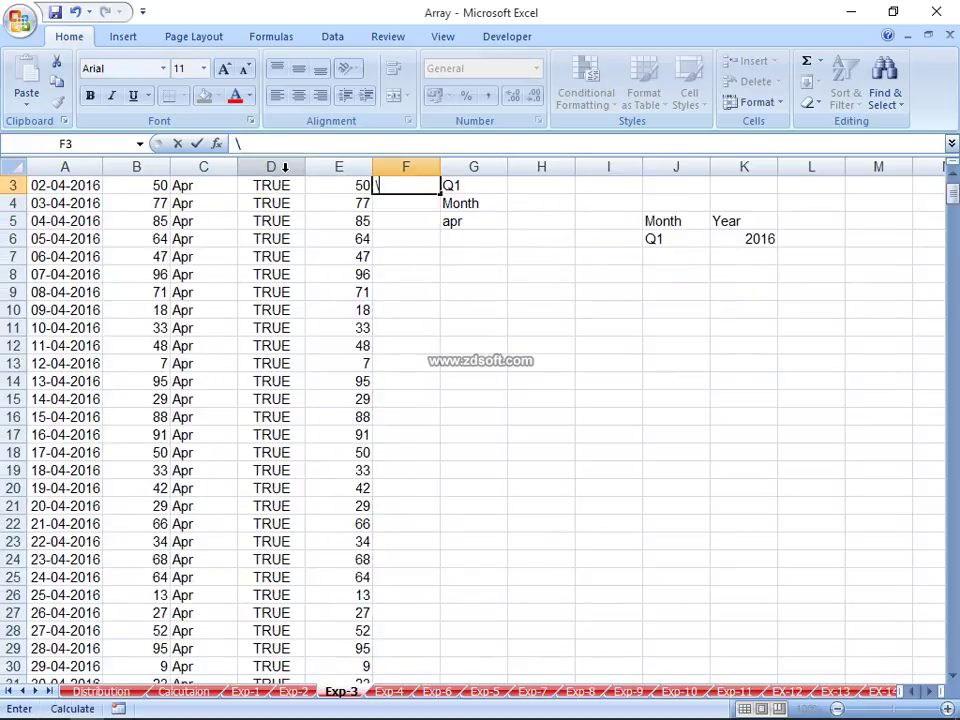
{"action": "key", "text": "Up"}
{"action": "key", "text": "Up"}
{"action": "key", "text": "Down"}
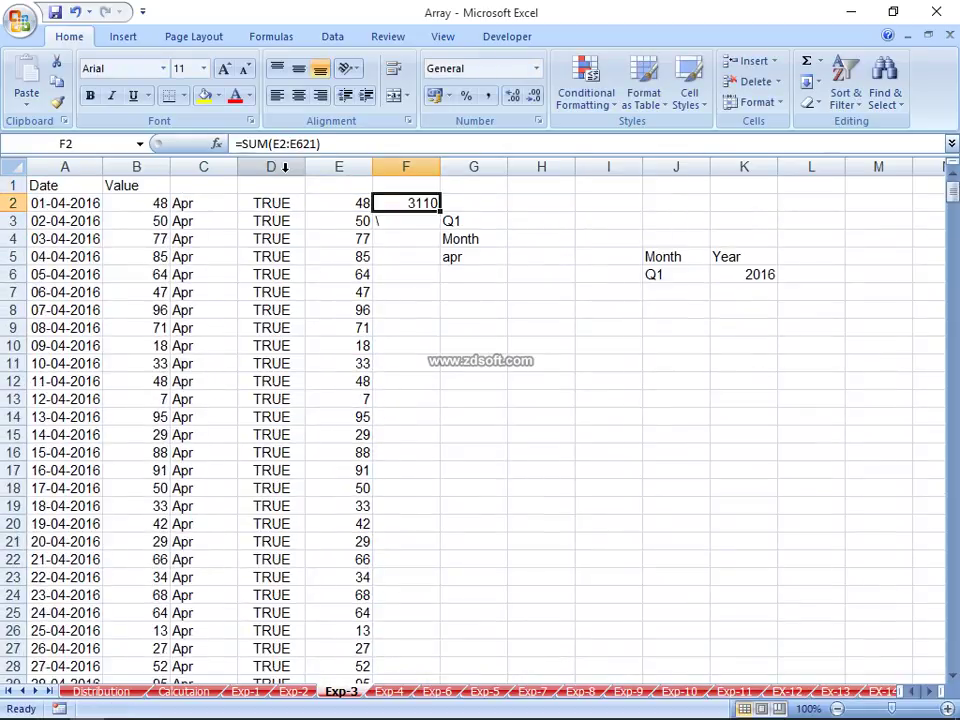
Step: Test the total with feb in G5, then set G5 back to apr for 3110
{"action": "key", "text": "Down"}
{"action": "key", "text": "Down"}
{"action": "key", "text": "Down"}
{"action": "key", "text": "Right"}
{"action": "type", "text": "feb"}
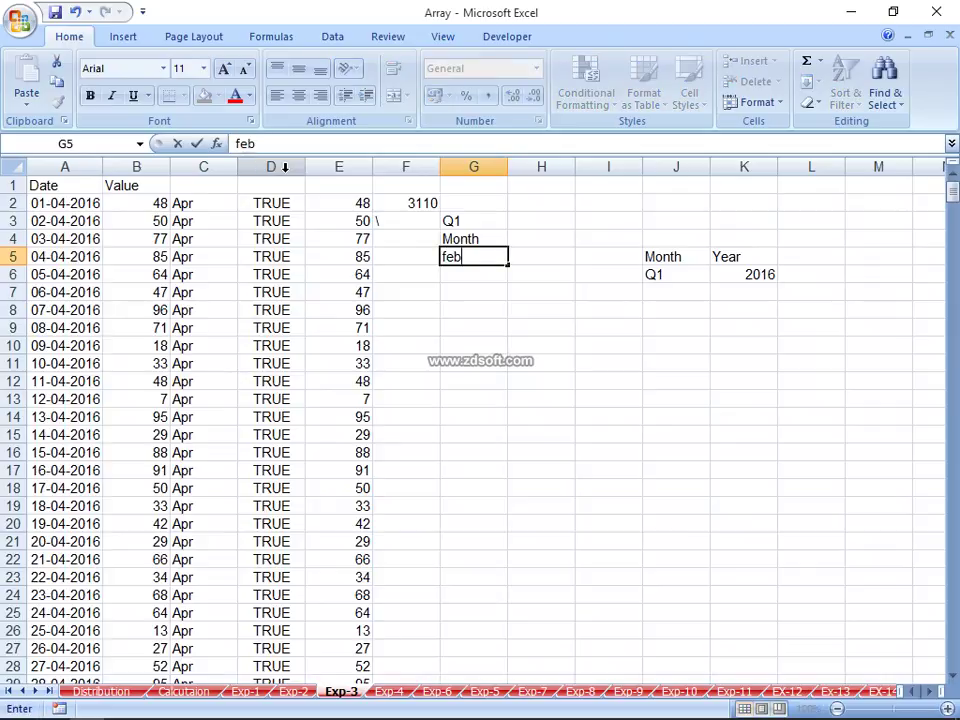
{"action": "key", "text": "Return"}
{"action": "key", "text": "Up"}
{"action": "type", "text": "apr"}
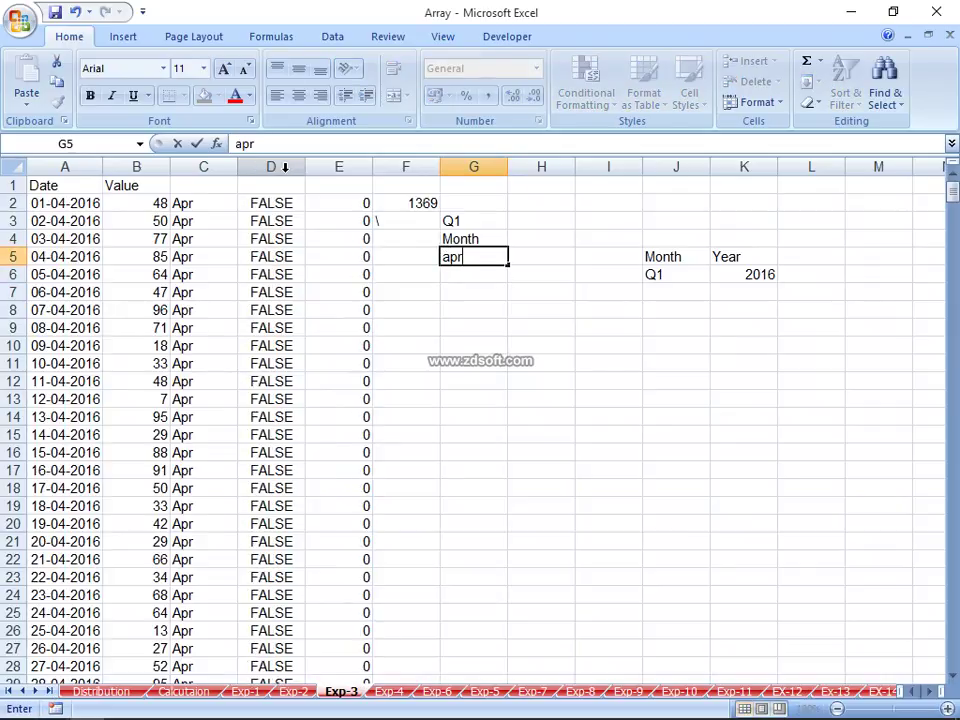
{"action": "key", "text": "Return"}
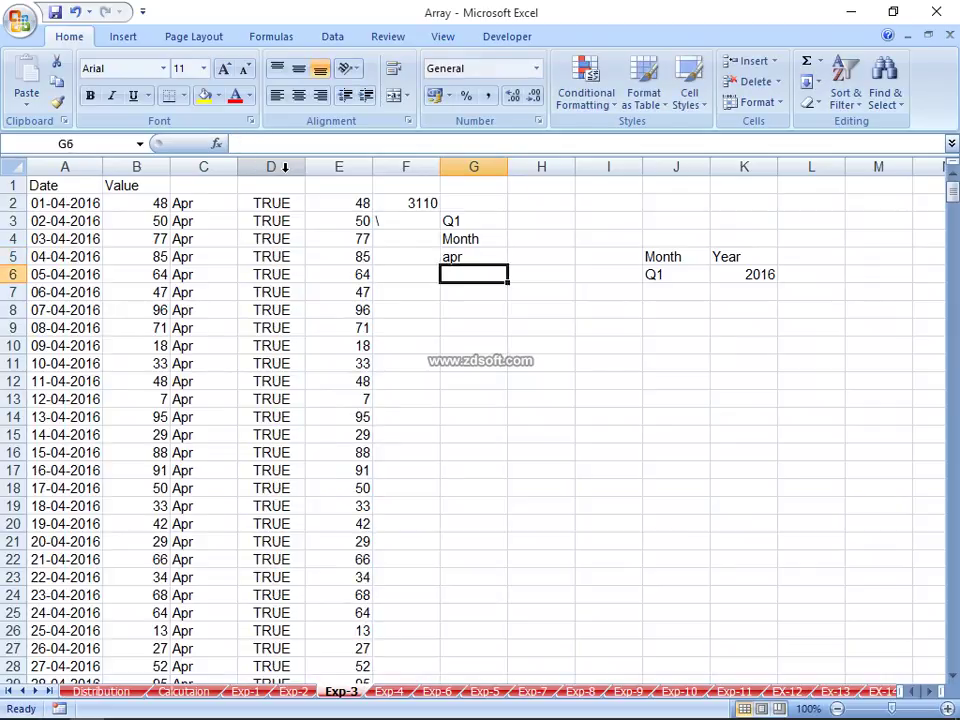
{"action": "key", "text": "Left"}
{"action": "key", "text": "Left"}
{"action": "key", "text": "Left"}
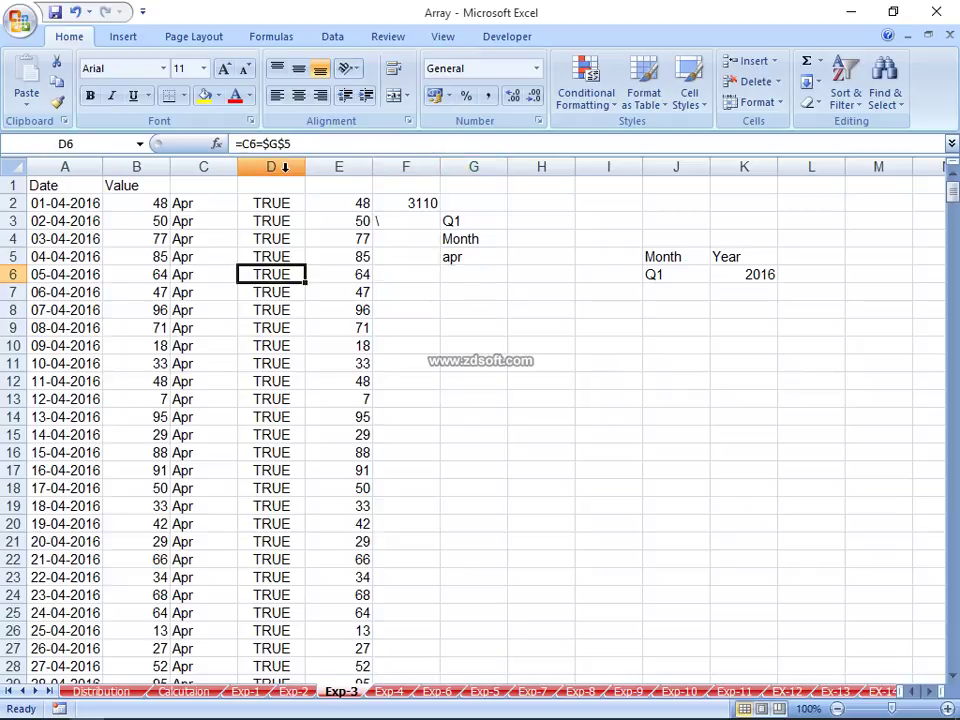
{"action": "key", "text": "Left"}
{"action": "key", "text": "Right"}
{"action": "key", "text": "Right"}
{"action": "key", "text": "Up"}
{"action": "key", "text": "Up"}
{"action": "key", "text": "Up"}
{"action": "key", "text": "Up"}
{"action": "key", "text": "Right"}
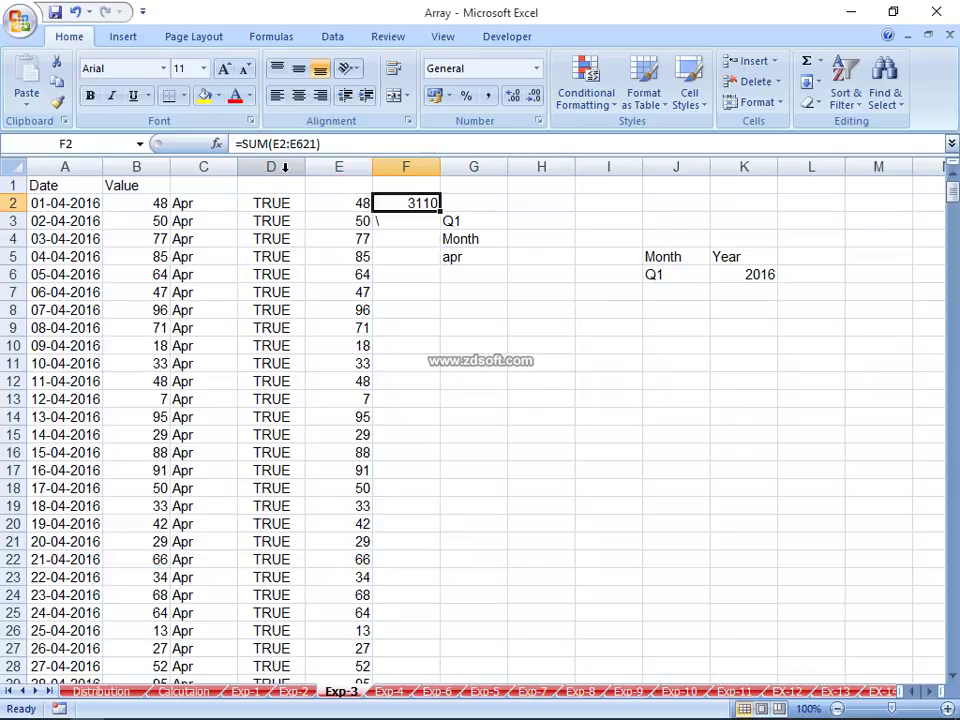
{"action": "key", "text": "Down"}
{"action": "key", "text": "Down"}
{"action": "key", "text": "Down"}
{"action": "key", "text": "Down"}
{"action": "key", "text": "Down"}
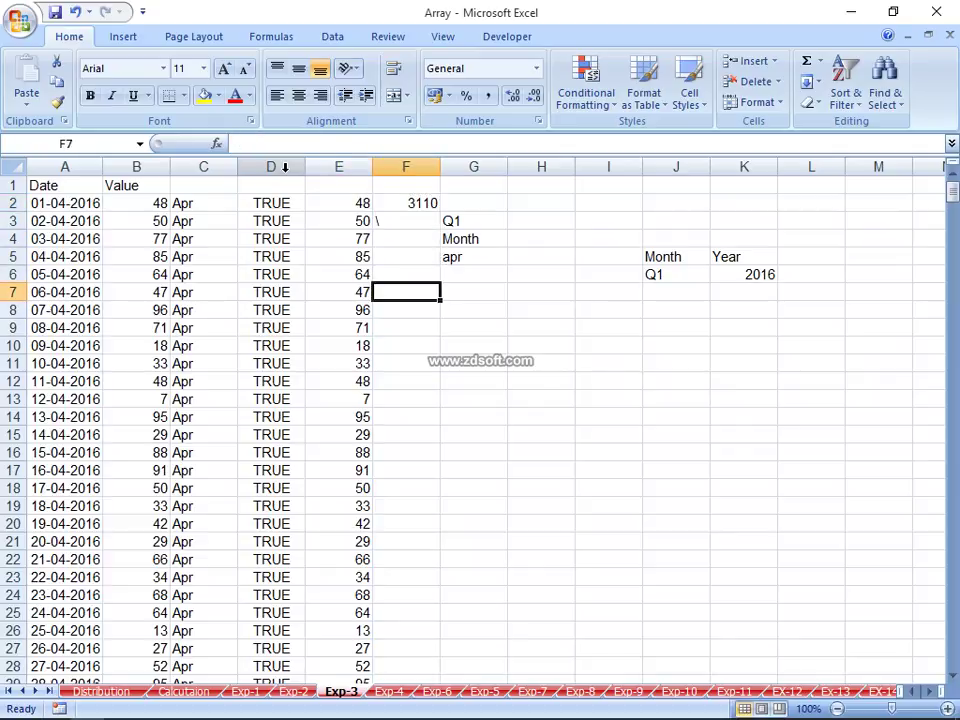
Step: Begin a G7 formula of SUM, IF and TEXT over the dates A2:A621
{"action": "key", "text": "Right"}
{"action": "type", "text": "="}
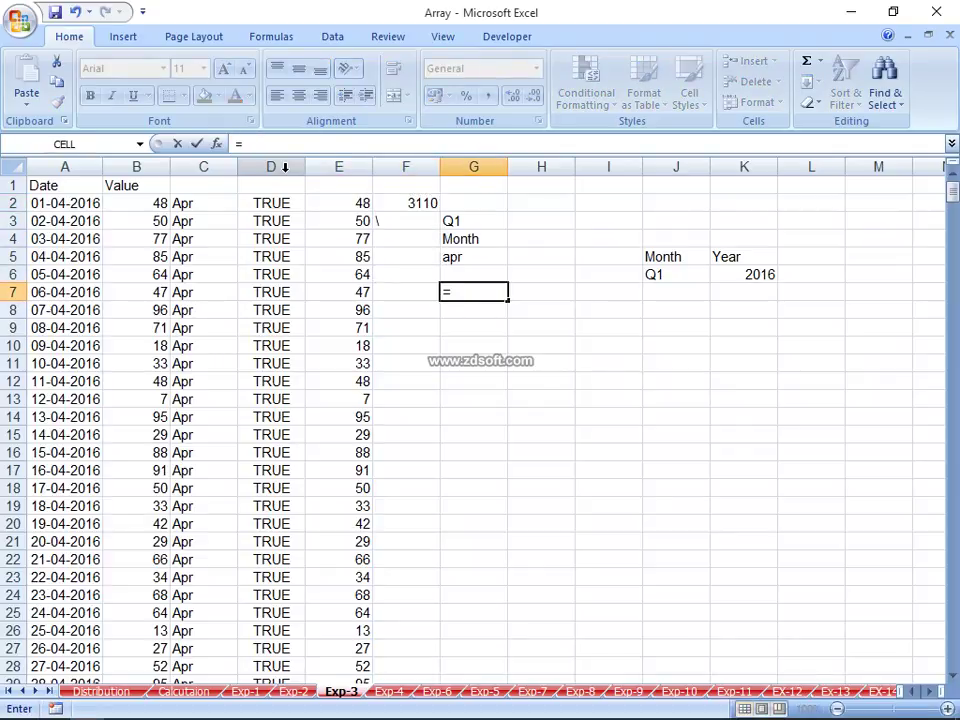
{"action": "type", "text": "i"}
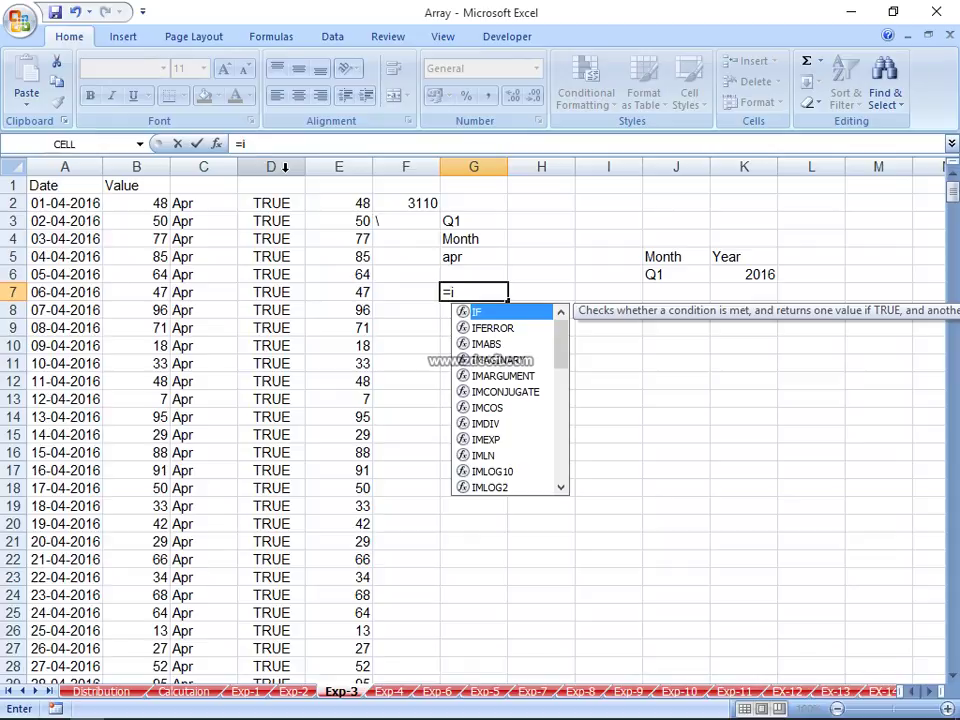
{"action": "key", "text": "BackSpace"}
{"action": "type", "text": "sy"}
{"action": "key", "text": "BackSpace"}
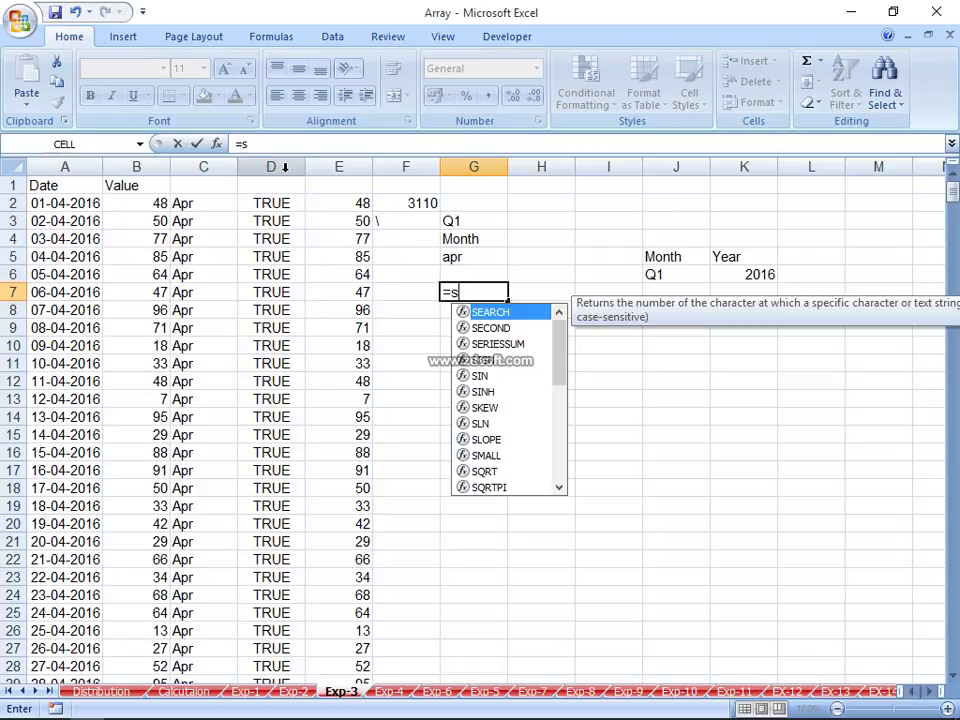
{"action": "type", "text": "um"}
{"action": "key", "text": "Tab"}
{"action": "type", "text": "if"}
{"action": "key", "text": "Tab"}
{"action": "type", "text": "tex"}
{"action": "key", "text": "Tab"}
{"action": "key", "text": "Left"}
{"action": "key", "text": "Left"}
{"action": "key", "text": "Left"}
{"action": "key", "text": "Left"}
{"action": "key", "text": "Left"}
{"action": "key", "text": "Left"}
{"action": "key", "text": "Up"}
{"action": "key", "text": "Up"}
{"action": "key", "text": "Up"}
{"action": "key", "text": "Up"}
{"action": "key", "text": "Up"}
{"action": "key", "text": "ctrl+shift+Down"}
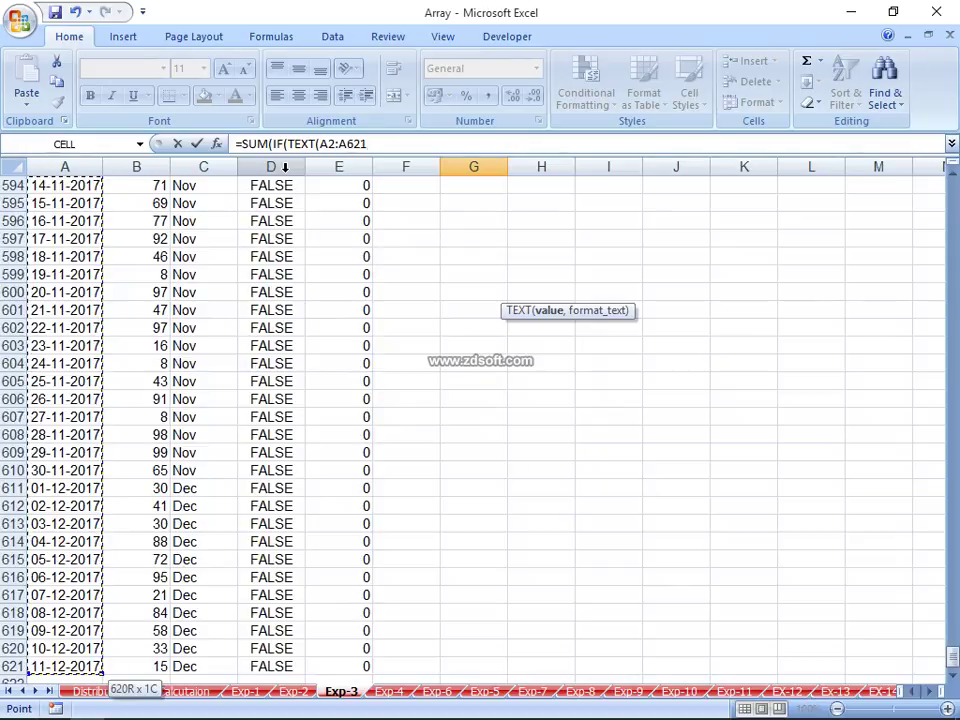
Step: Finish =SUM(IF(TEXT(A2:A621,"mmm")=G5,B2:B621)), accepting Excel's parenthesis correction
{"action": "type", "text": ",\"mmm\")"}
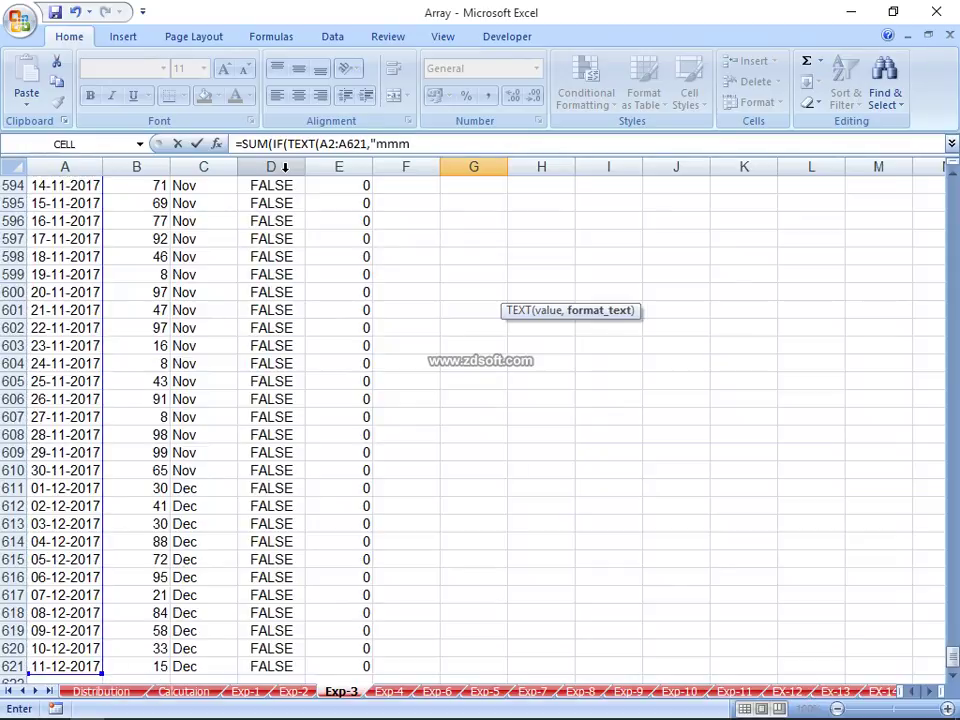
{"action": "type", "text": "="}
{"action": "key", "text": "Up"}
{"action": "key", "text": "Up"}
{"action": "key", "text": "Up"}
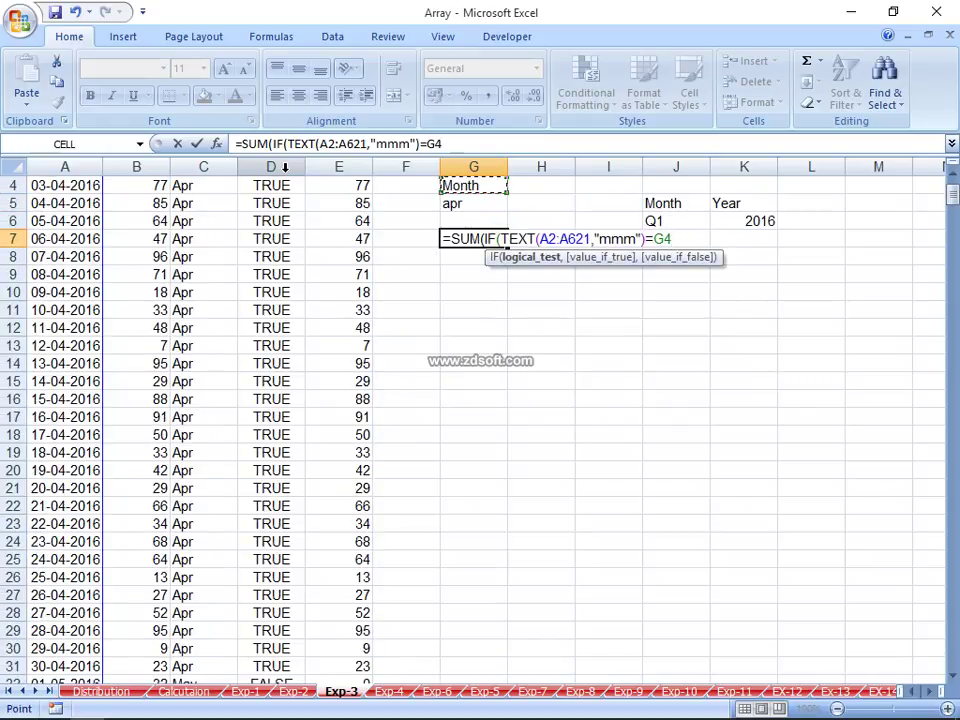
{"action": "key", "text": "Down"}
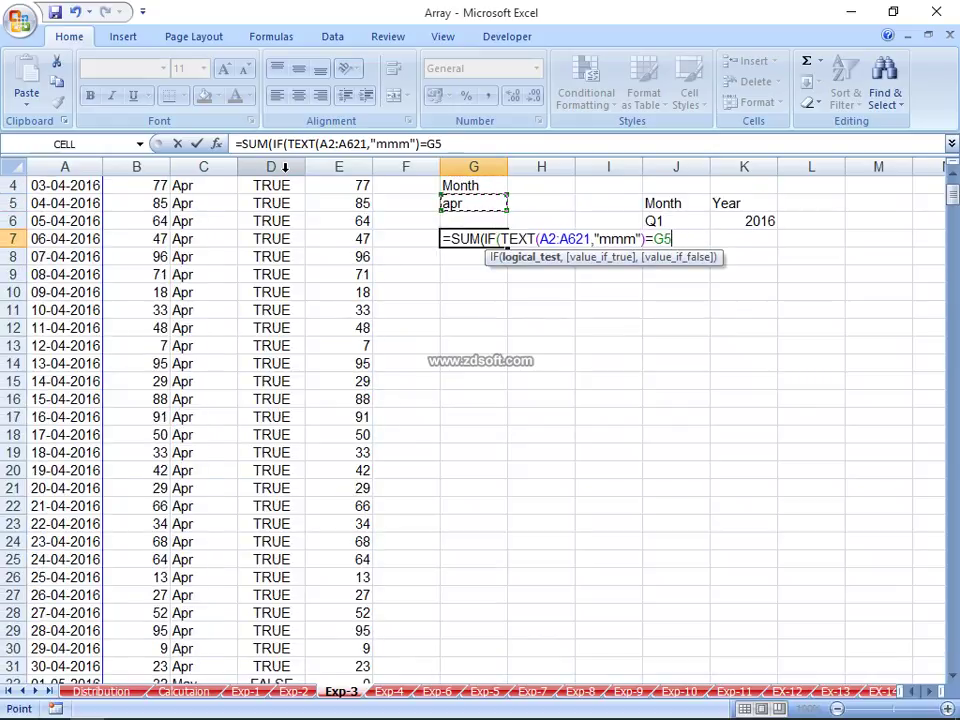
{"action": "type", "text": ","}
{"action": "key", "text": "ctrl+Left"}
{"action": "key", "text": "ctrl+Up"}
{"action": "key", "text": "Right"}
{"action": "key", "text": "Down"}
{"action": "key", "text": "ctrl+shift+Down"}
{"action": "key", "text": "Return"}
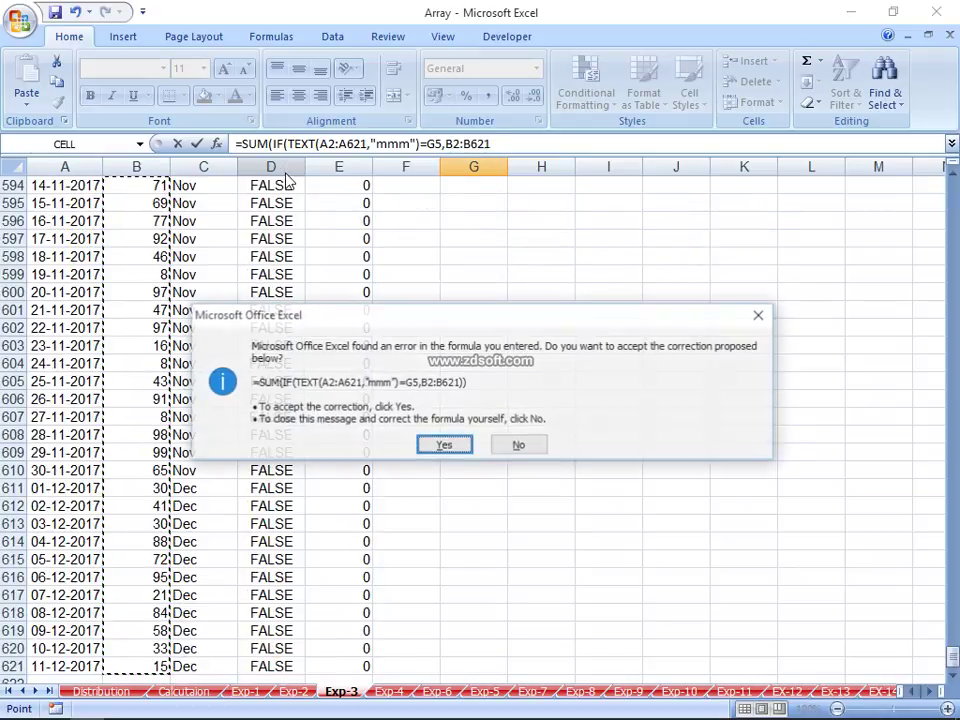
{"action": "key", "text": "Return"}
Step: Re-enter G7 as an array formula so it returns 3110
{"action": "key", "text": "Up"}
{"action": "key", "text": "F2"}
{"action": "key", "text": "ctrl+shift+Return"}
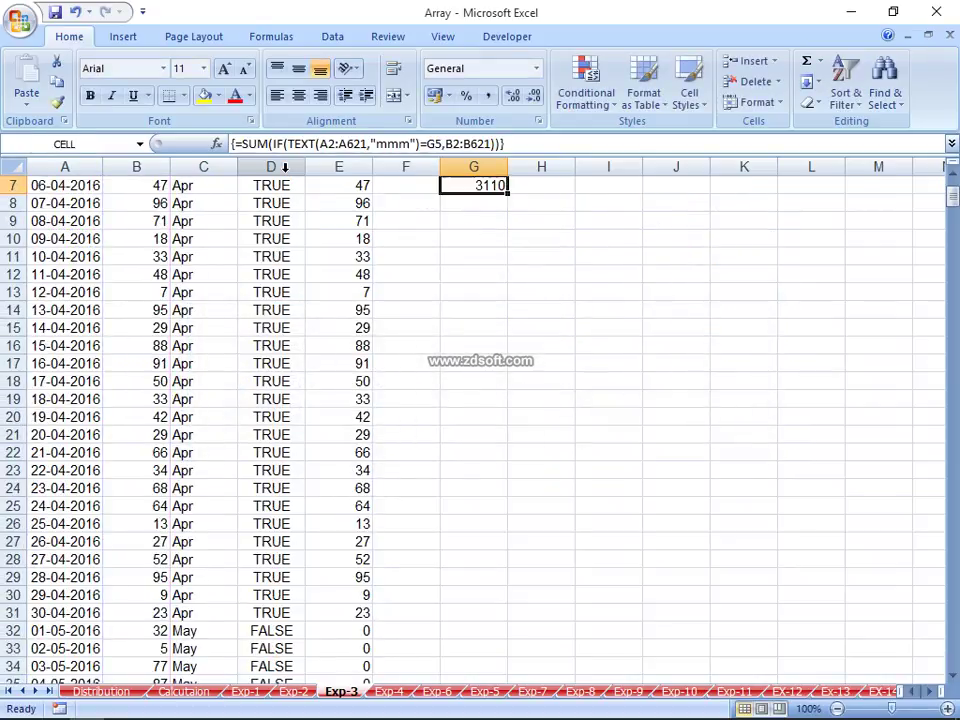
{"action": "key", "text": "Up"}
{"action": "key", "text": "Up"}
{"action": "key", "text": "Up"}
{"action": "key", "text": "Up"}
{"action": "key", "text": "Up"}
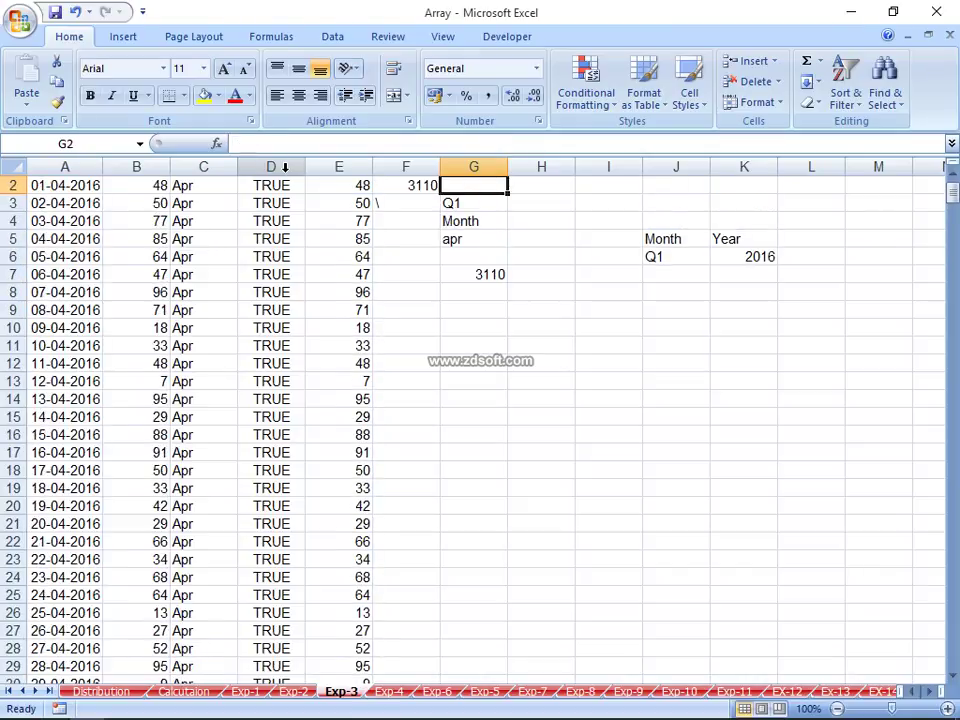
Step: Switch to the Exp-4 sheet with the name list
{"action": "left_click", "coordinate": [682, 256]}
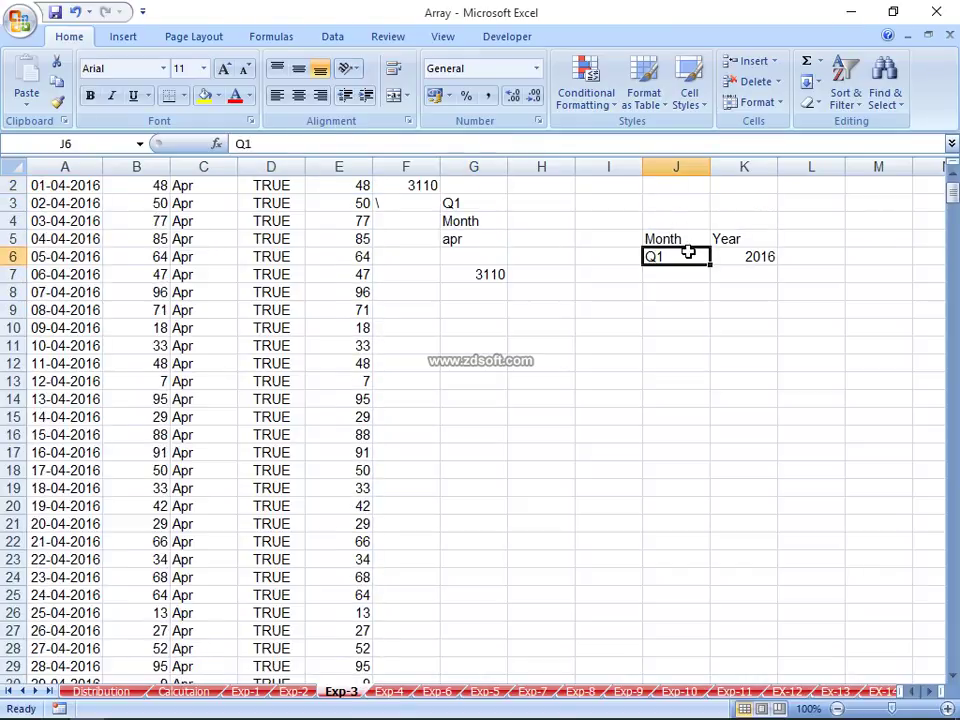
{"action": "left_click", "coordinate": [392, 692]}
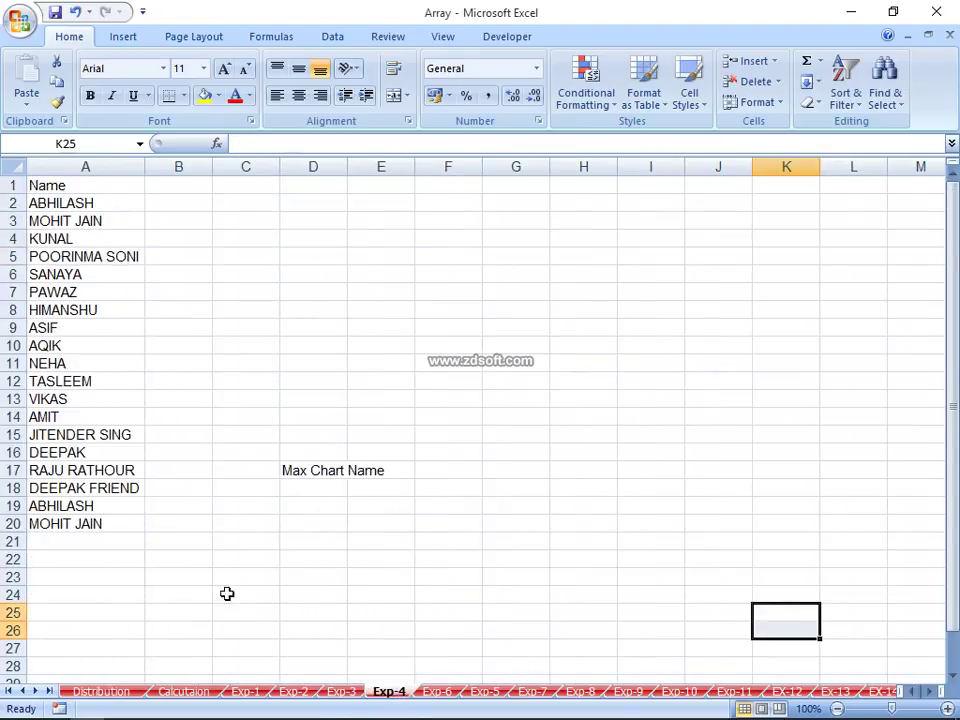
{"action": "left_click", "coordinate": [62, 259]}
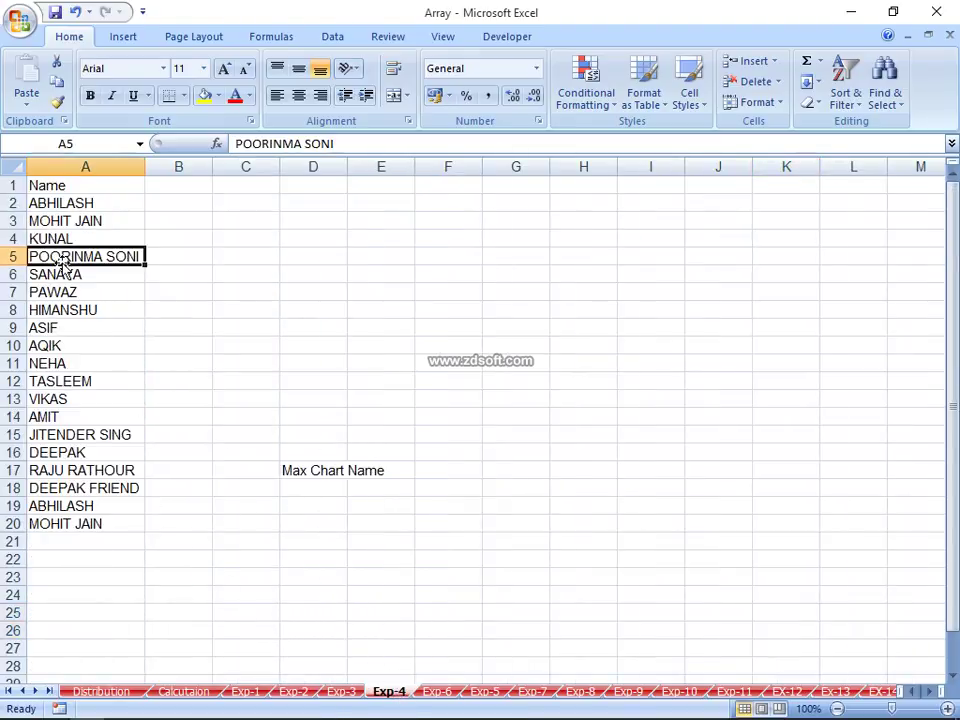
Step: Enter =LEN(A2) in B2 to count the first name's characters
{"action": "left_click", "coordinate": [195, 203]}
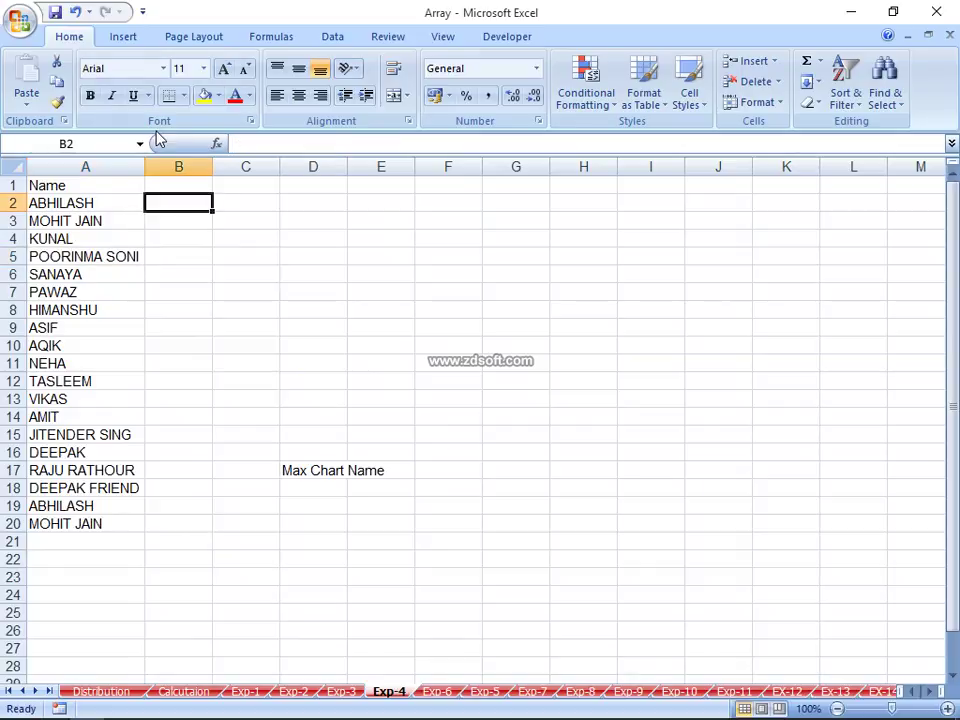
{"action": "type", "text": "=ma"}
{"action": "key", "text": "BackSpace"}
{"action": "key", "text": "BackSpace"}
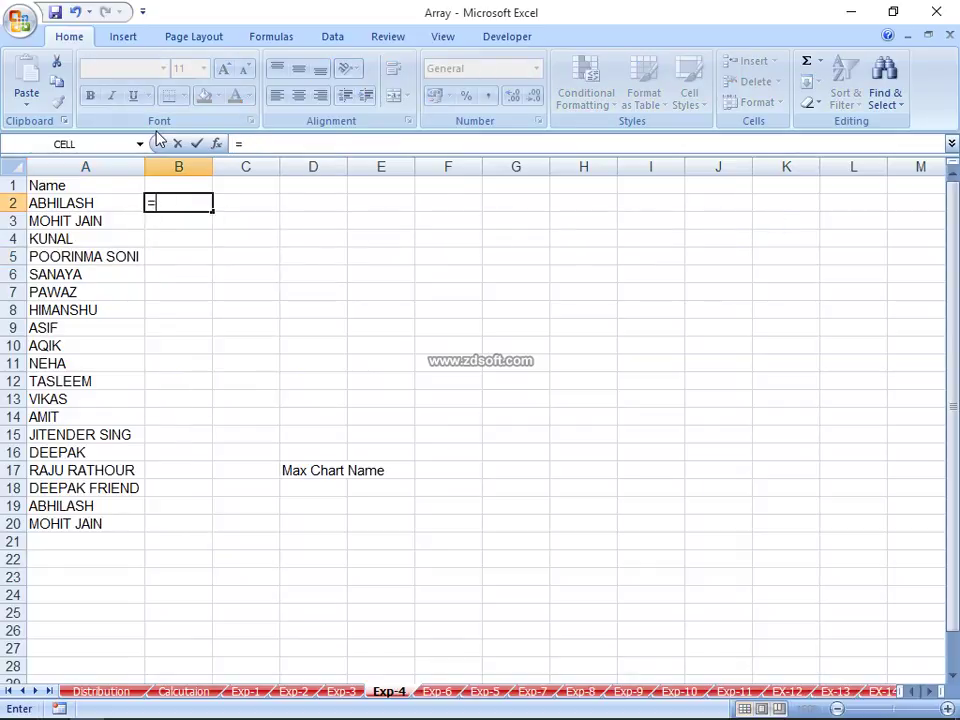
{"action": "type", "text": "la"}
{"action": "key", "text": "BackSpace"}
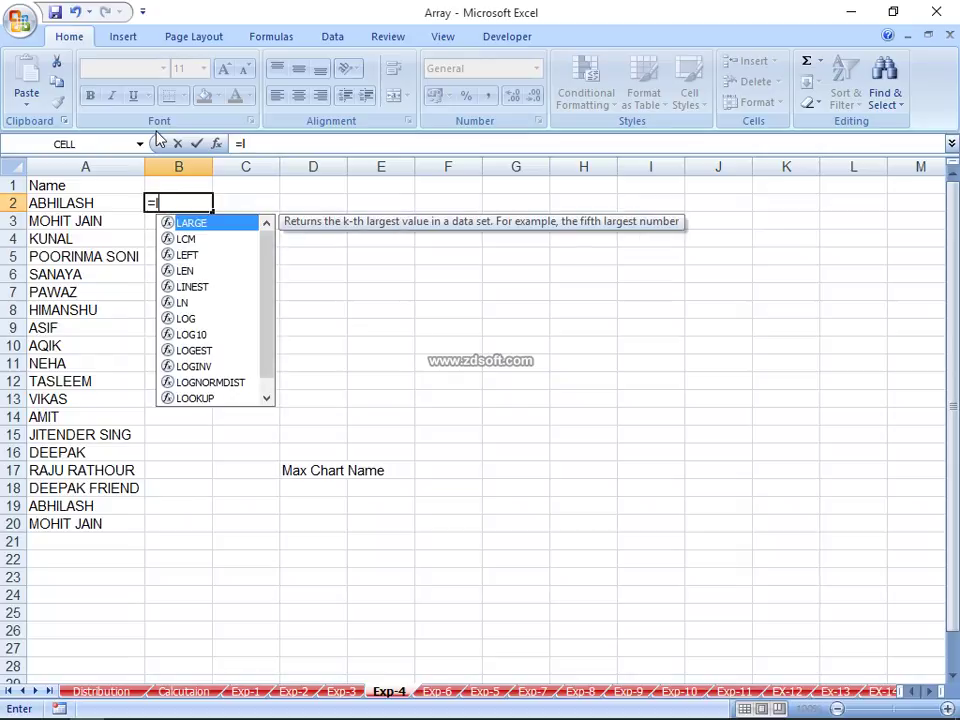
{"action": "key", "text": "BackSpace"}
{"action": "type", "text": "le"}
{"action": "key", "text": "Tab"}
{"action": "key", "text": "BackSpace"}
{"action": "key", "text": "BackSpace"}
{"action": "key", "text": "BackSpace"}
{"action": "type", "text": "n"}
{"action": "key", "text": "Tab"}
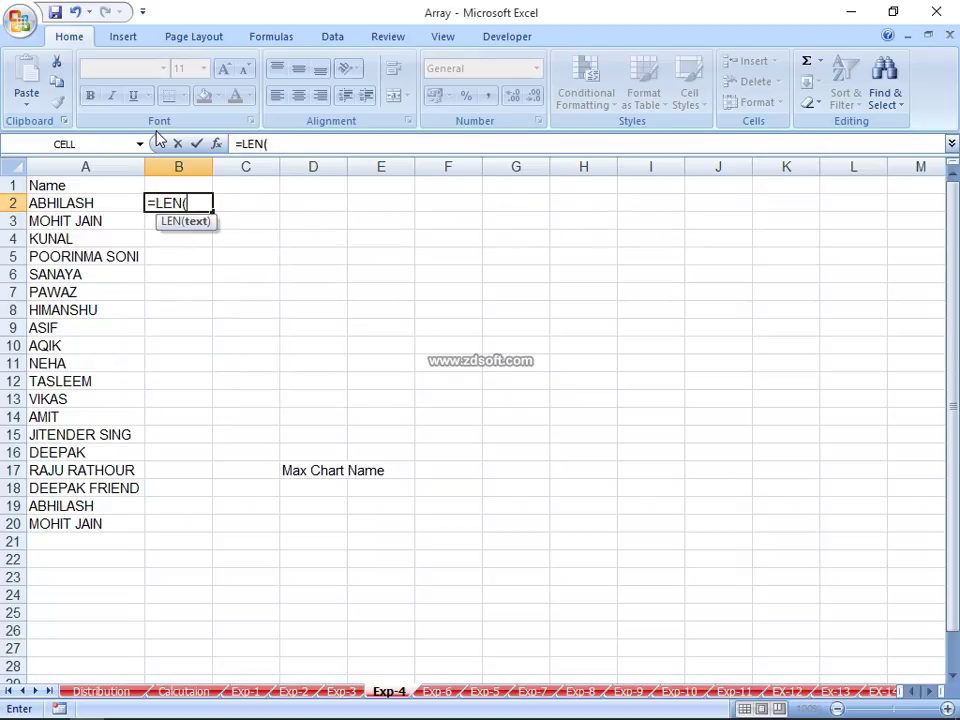
{"action": "type", "text": "a2"}
{"action": "key", "text": "Return"}
Step: Fill the LEN formula down B2:B20
{"action": "key", "text": "Up"}
{"action": "key", "text": "Left"}
{"action": "key", "text": "ctrl+Down"}
{"action": "key", "text": "Right"}
{"action": "key", "text": "ctrl+shift+Up"}
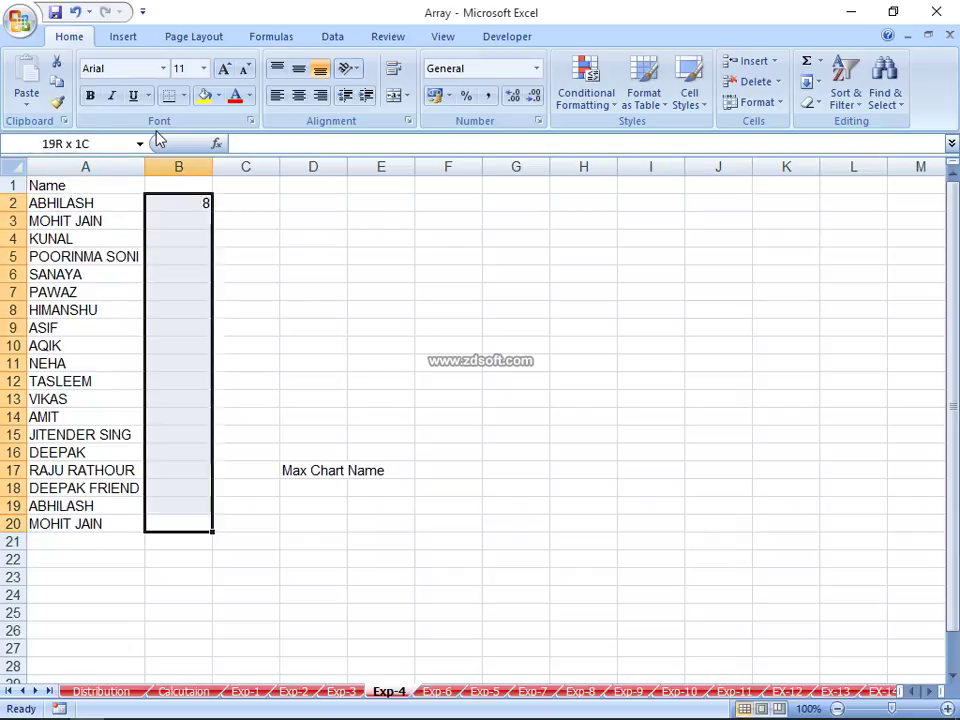
{"action": "key", "text": "ctrl+d"}
{"action": "key", "text": "Down"}
{"action": "key", "text": "Up"}
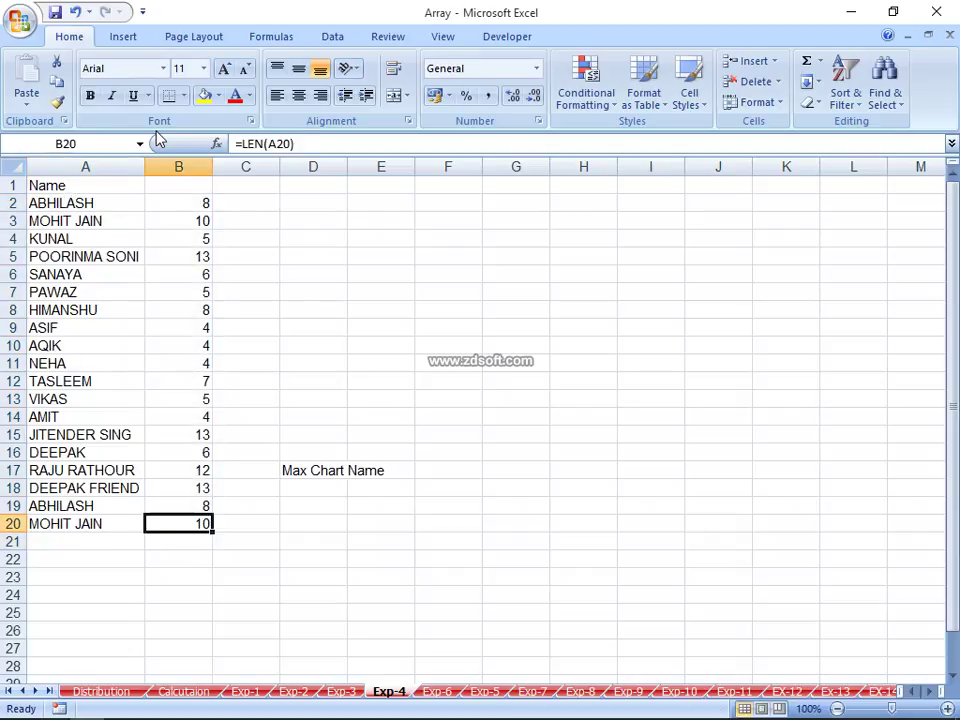
{"action": "key", "text": "ctrl+Up"}
{"action": "key", "text": "Right"}
Step: Enter =MAX(B2:B20) in C2 so it shows the longest name length, 13
{"action": "type", "text": "="}
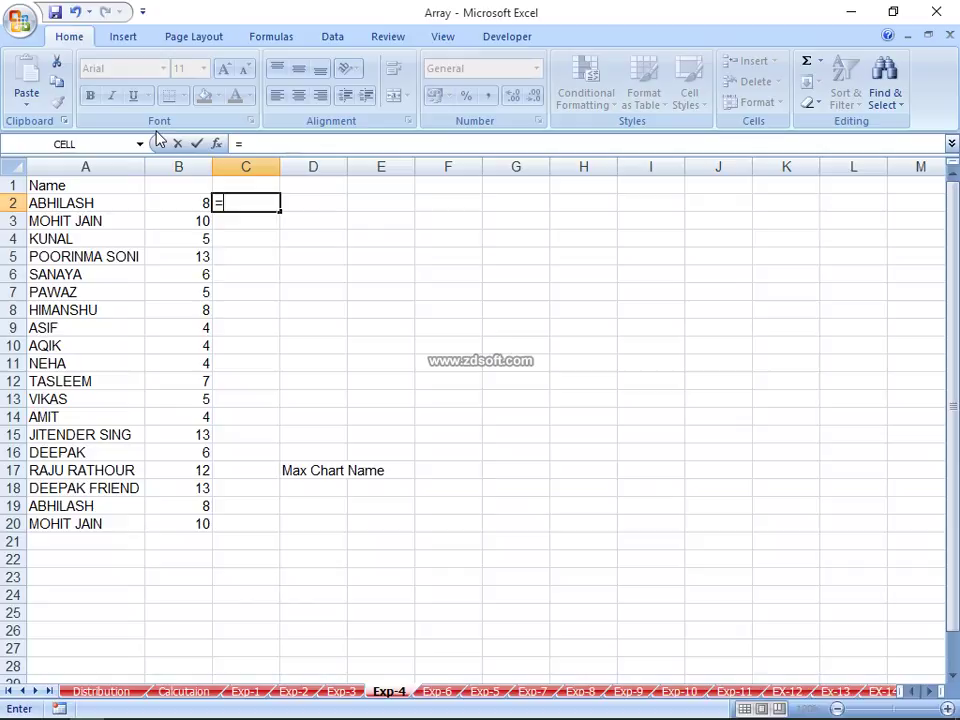
{"action": "type", "text": "max"}
{"action": "key", "text": "Tab"}
{"action": "key", "text": "Left"}
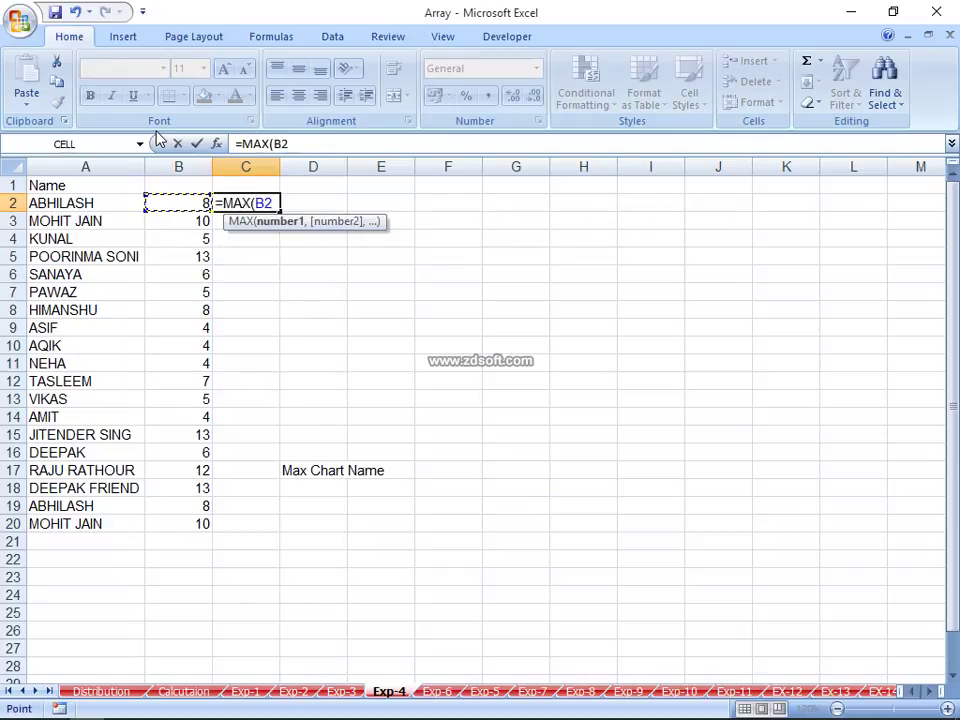
{"action": "key", "text": "ctrl+shift+Down"}
{"action": "key", "text": "Return"}
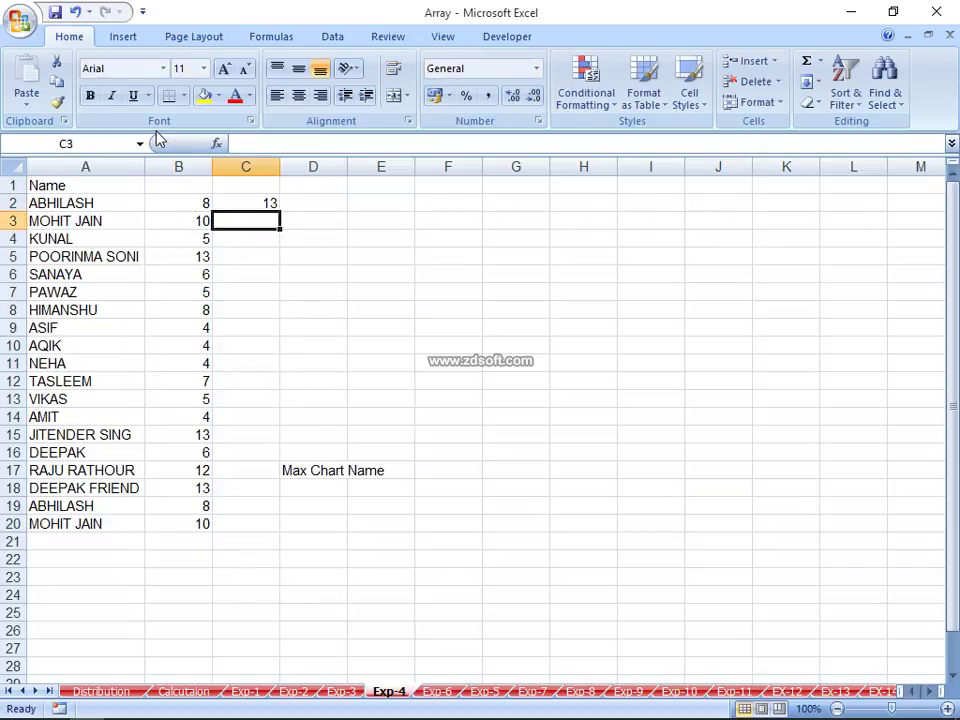
{"action": "key", "text": "Up"}
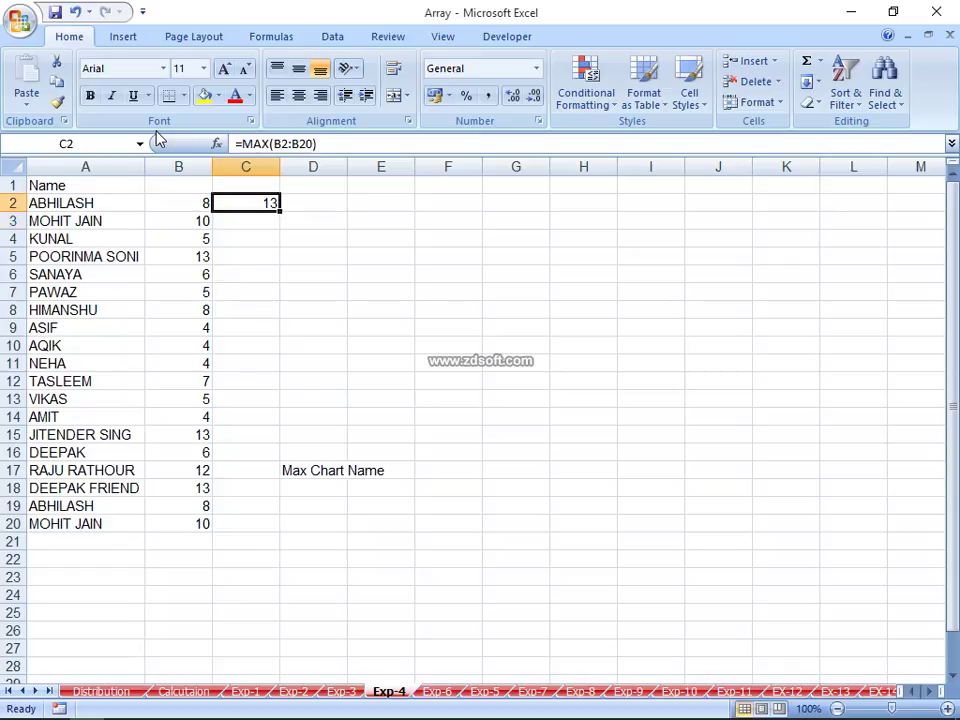
{"action": "key", "text": "Right"}
{"action": "key", "text": "Left"}
{"action": "key", "text": "Left"}
{"action": "key", "text": "ctrl+Down"}
{"action": "key", "text": "ctrl+Up"}
{"action": "key", "text": "Right"}
{"action": "key", "text": "Right"}
{"action": "key", "text": "Down"}
{"action": "key", "text": "Up"}
Step: Enter =MATCH(C2,B2:B20,0) in D2 to locate length 13 at position 4
{"action": "type", "text": "=mat"}
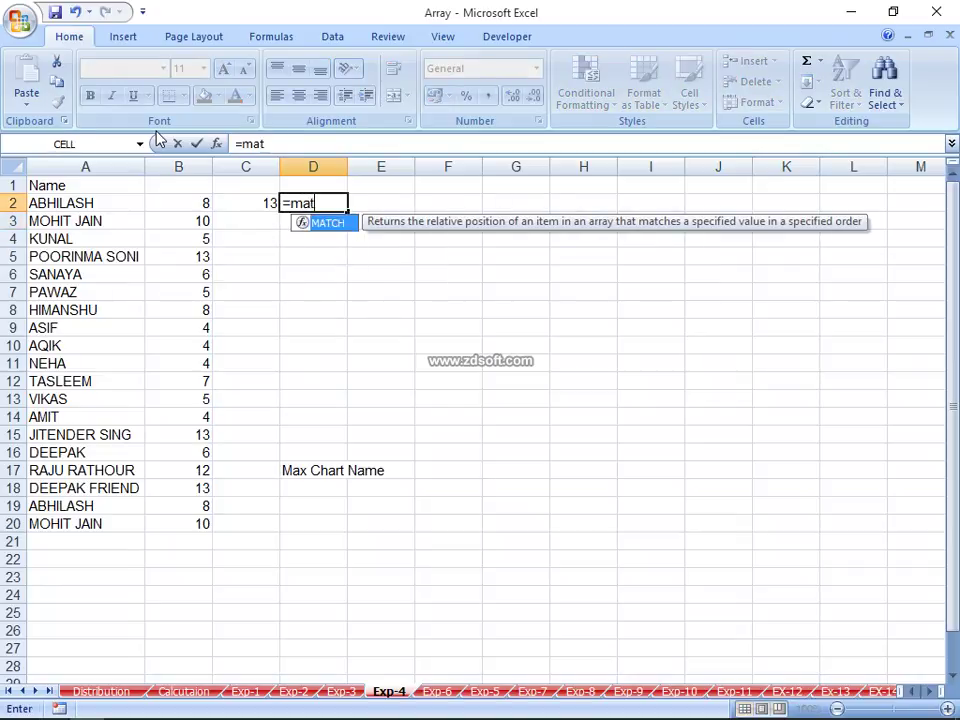
{"action": "key", "text": "Tab"}
{"action": "key", "text": "Left"}
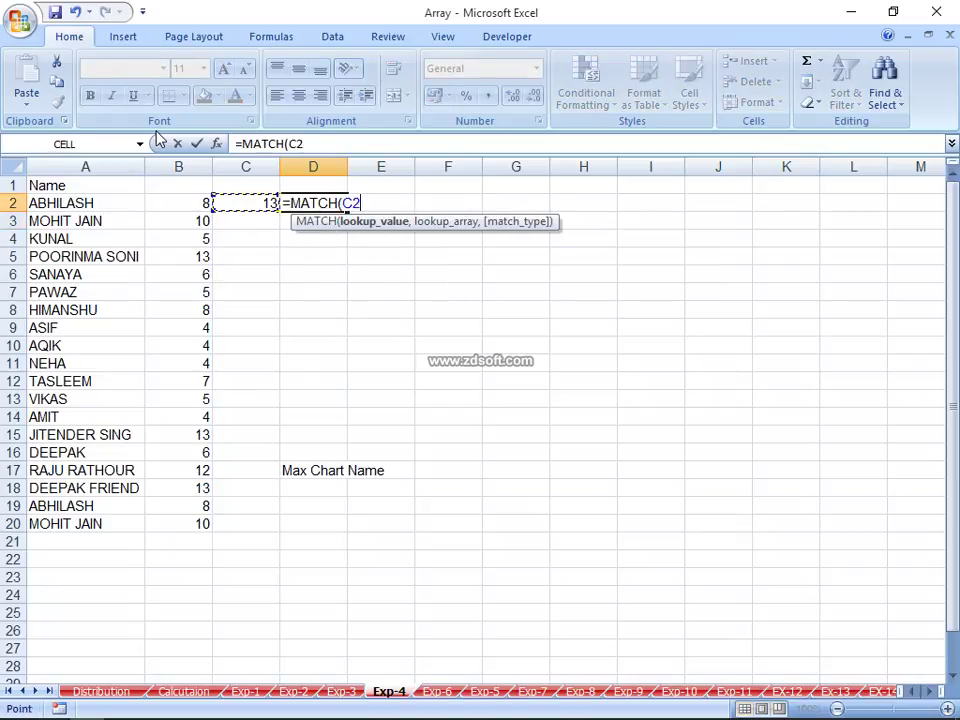
{"action": "key", "text": "Left"}
{"action": "key", "text": "Right"}
{"action": "type", "text": ","}
{"action": "key", "text": "Left"}
{"action": "key", "text": "Left"}
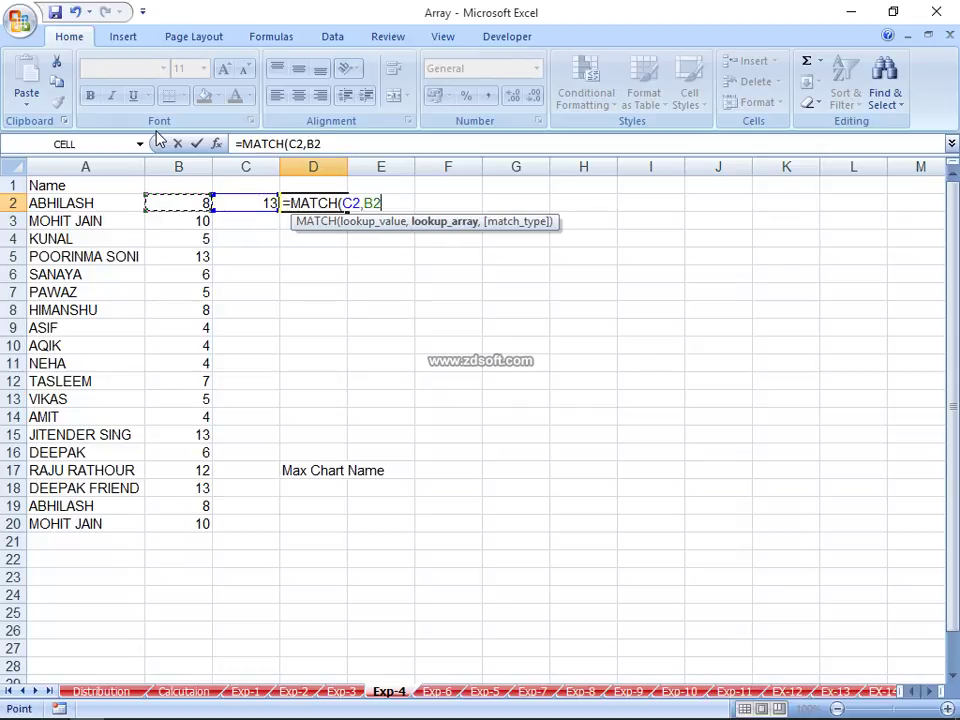
{"action": "key", "text": "ctrl+shift+Down"}
{"action": "type", "text": ","}
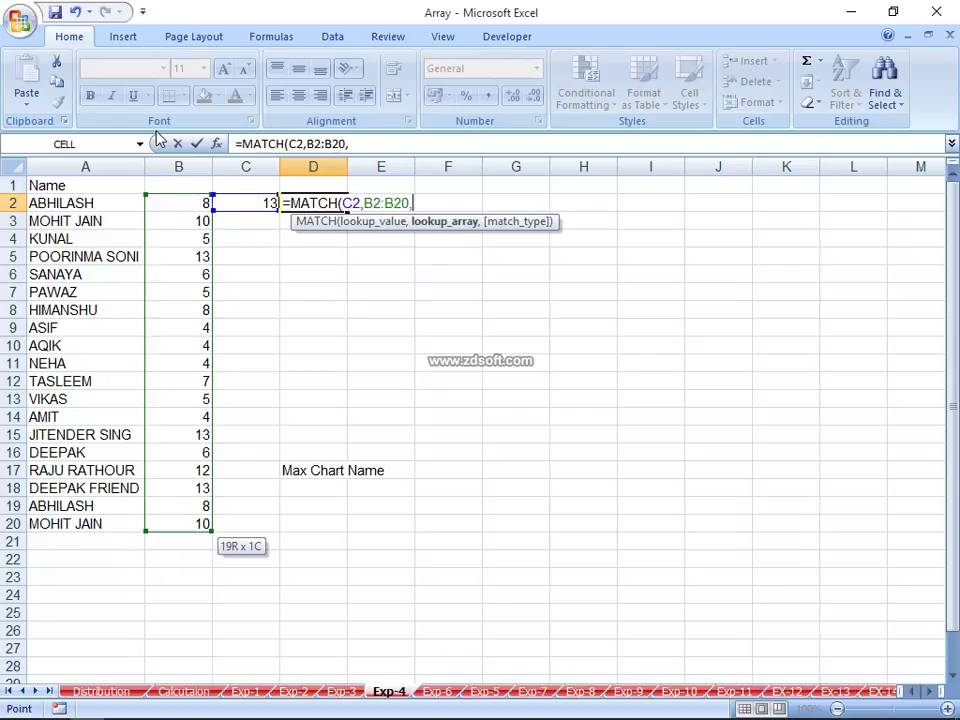
{"action": "type", "text": "0"}
{"action": "key", "text": "Return"}
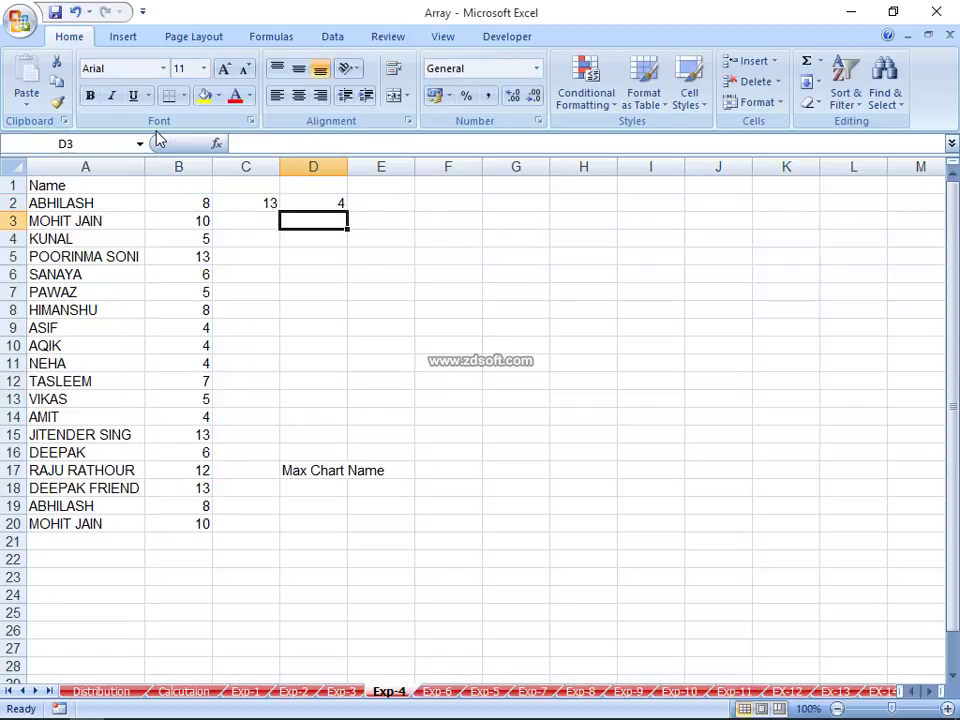
{"action": "key", "text": "Up"}
{"action": "key", "text": "Right"}
{"action": "type", "text": "=ind"}
{"action": "key", "text": "Escape"}
{"action": "key", "text": "Escape"}
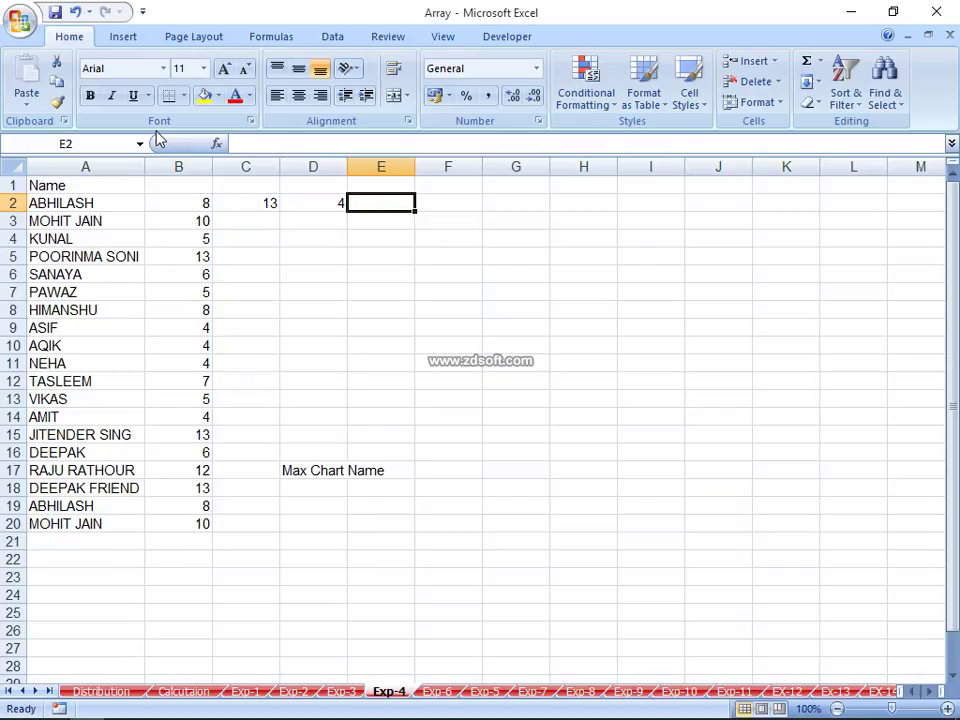
Step: Enter =INDEX(A2:A20,D2) in E2 to return the name at position 4
{"action": "key", "text": "Down"}
{"action": "type", "text": "="}
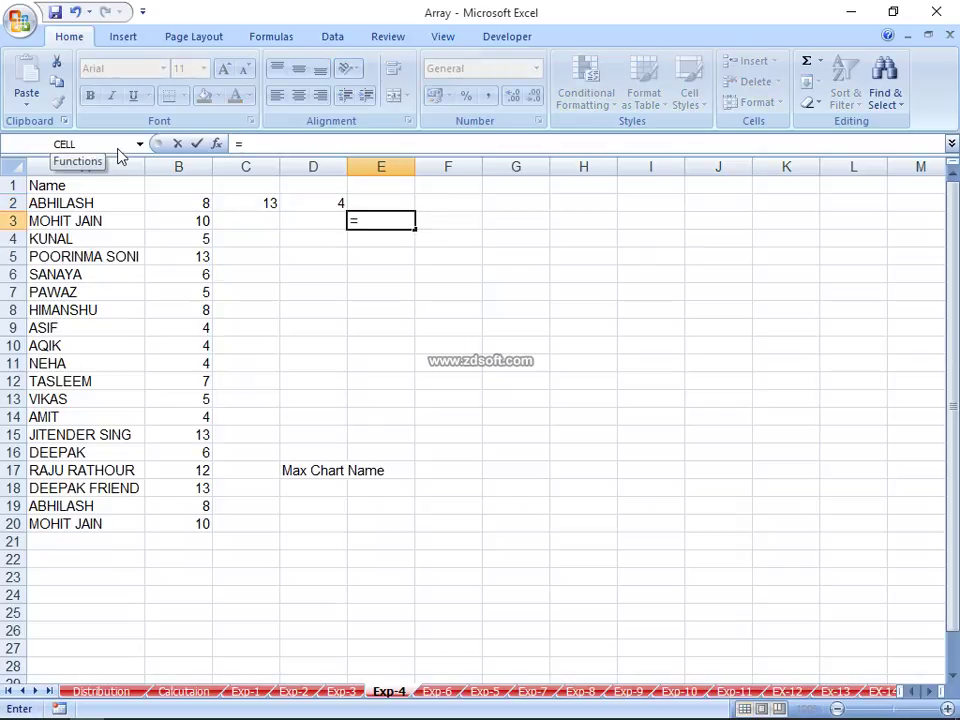
{"action": "key", "text": "Escape"}
{"action": "key", "text": "Up"}
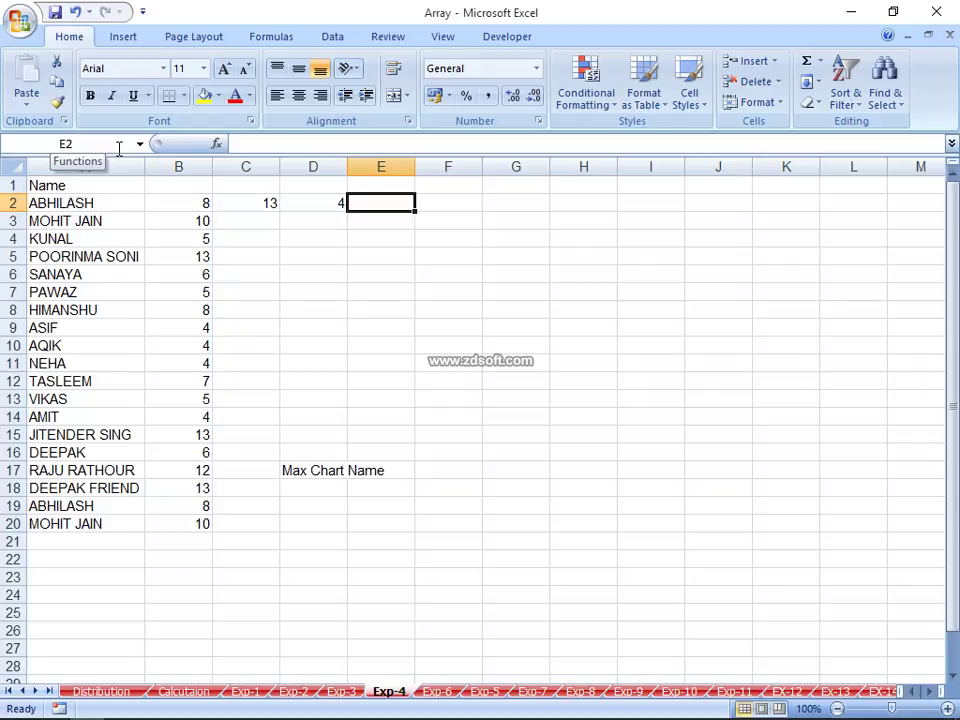
{"action": "type", "text": "=ind"}
{"action": "key", "text": "Tab"}
{"action": "key", "text": "Left"}
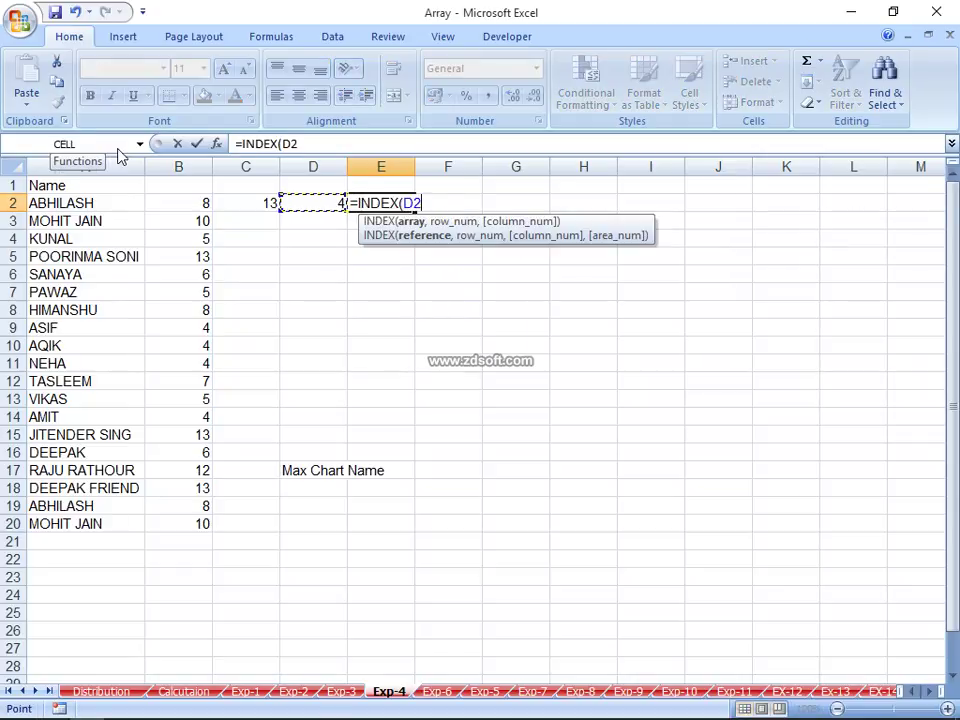
{"action": "key", "text": "Left"}
{"action": "key", "text": "Left"}
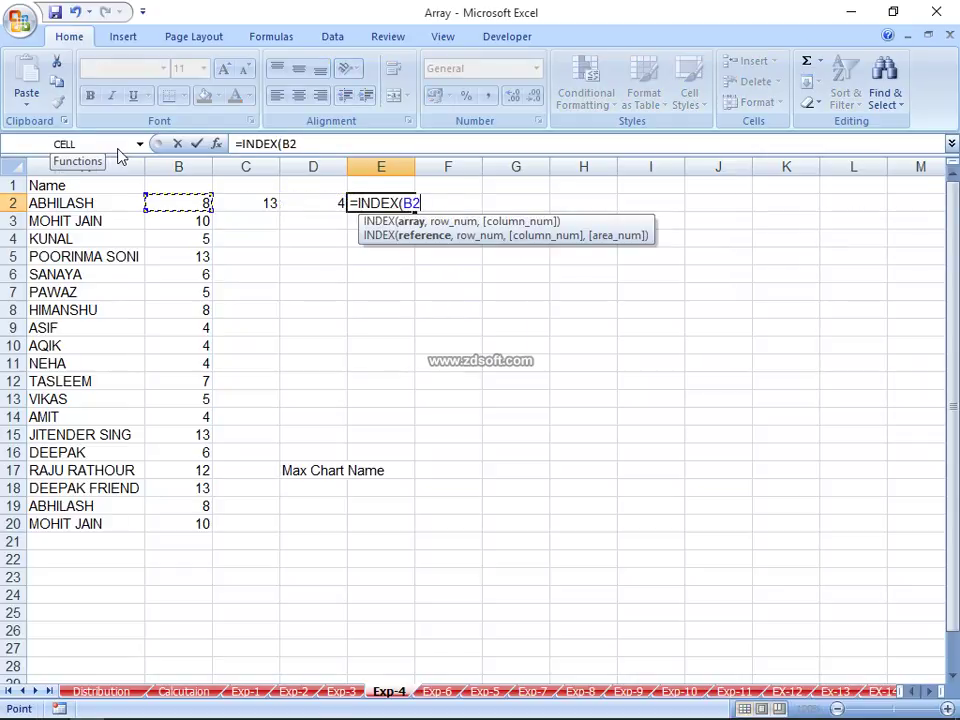
{"action": "key", "text": "Left"}
{"action": "key", "text": "ctrl+shift+Down"}
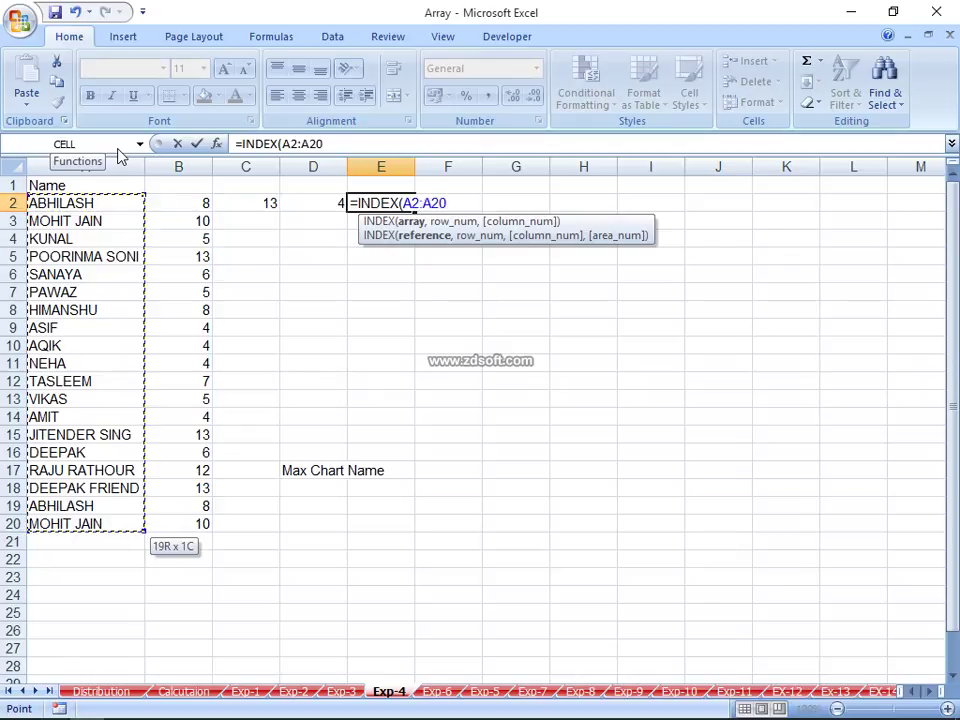
{"action": "type", "text": ","}
{"action": "key", "text": "Left"}
{"action": "key", "text": "Return"}
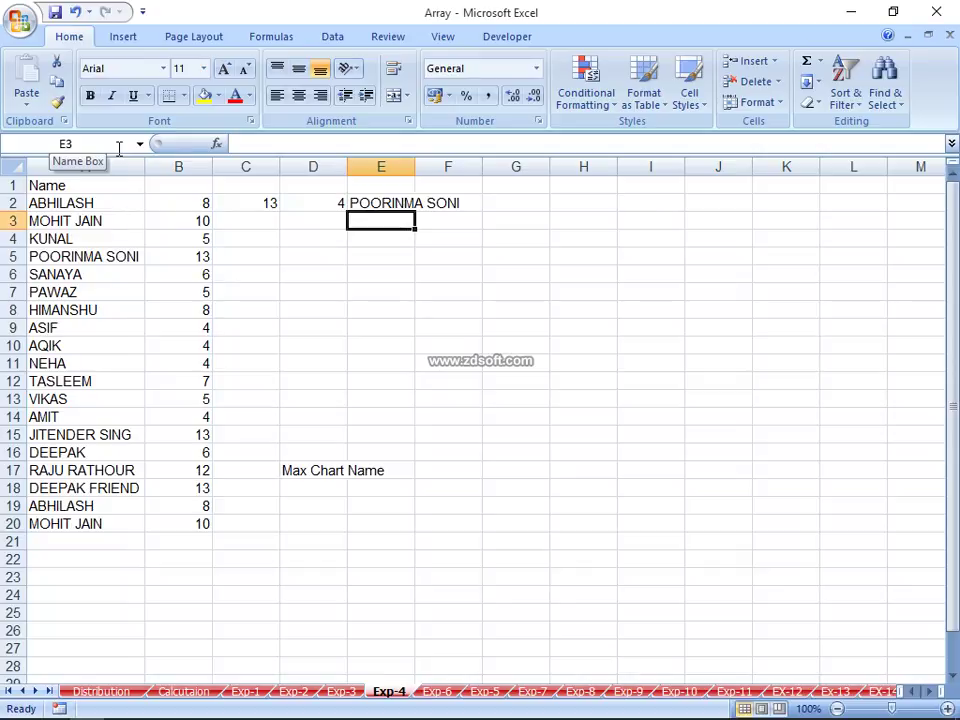
{"action": "key", "text": "Up"}
{"action": "key", "text": "Left"}
{"action": "key", "text": "Left"}
{"action": "key", "text": "Left"}
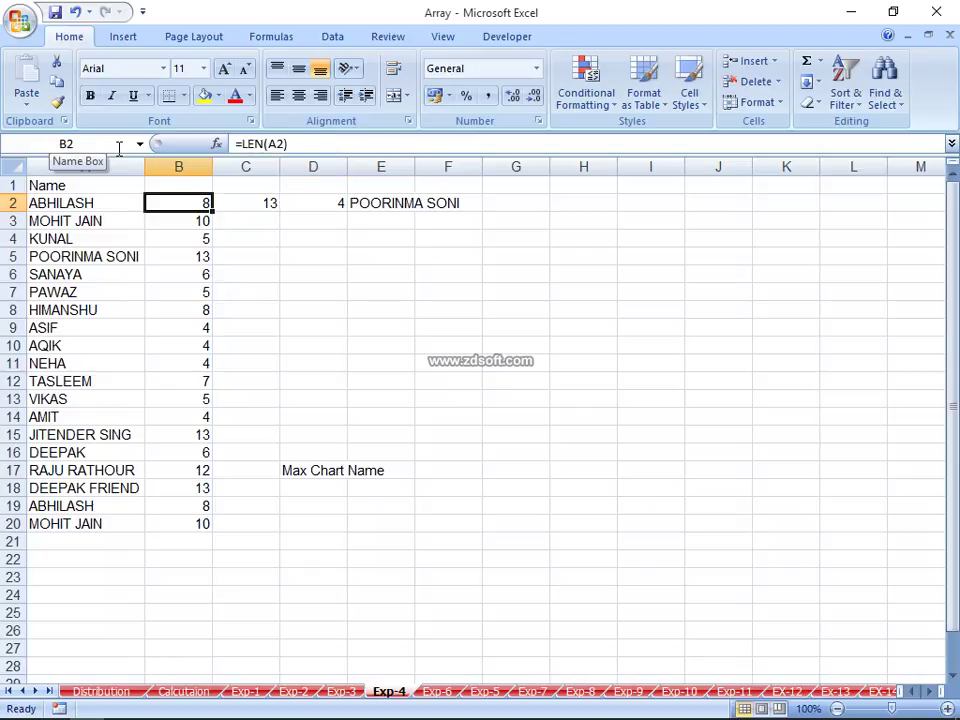
Step: Type =MAX(LEN(A2:A20)) into D3, accepting Excel's parenthesis correction
{"action": "key", "text": "Right"}
{"action": "key", "text": "Down"}
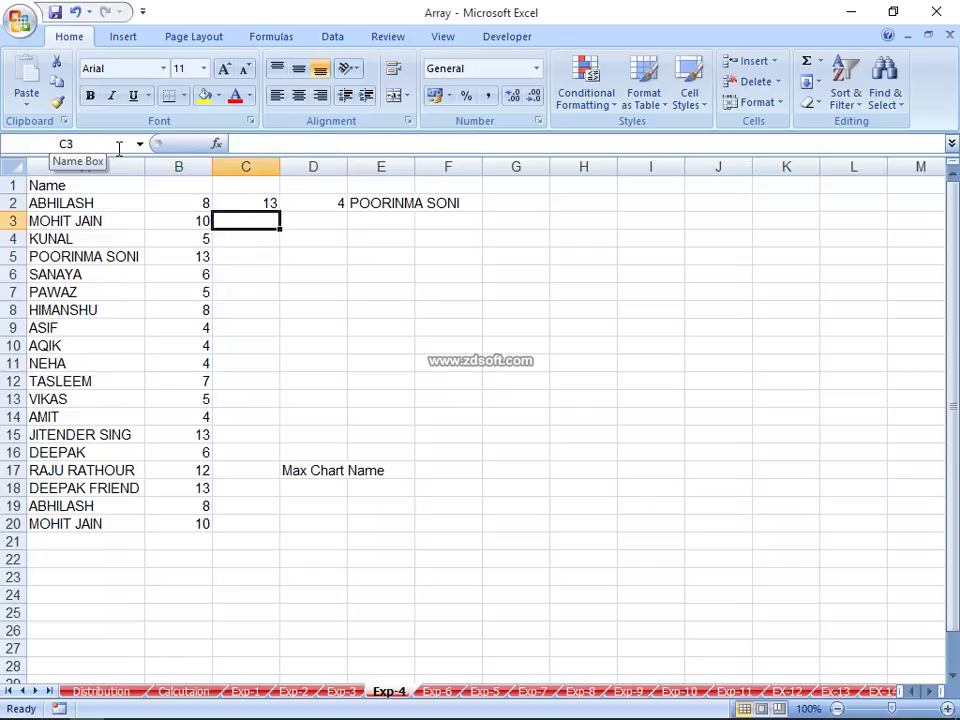
{"action": "key", "text": "Right"}
{"action": "type", "text": "=max"}
{"action": "key", "text": "Tab"}
{"action": "type", "text": "len"}
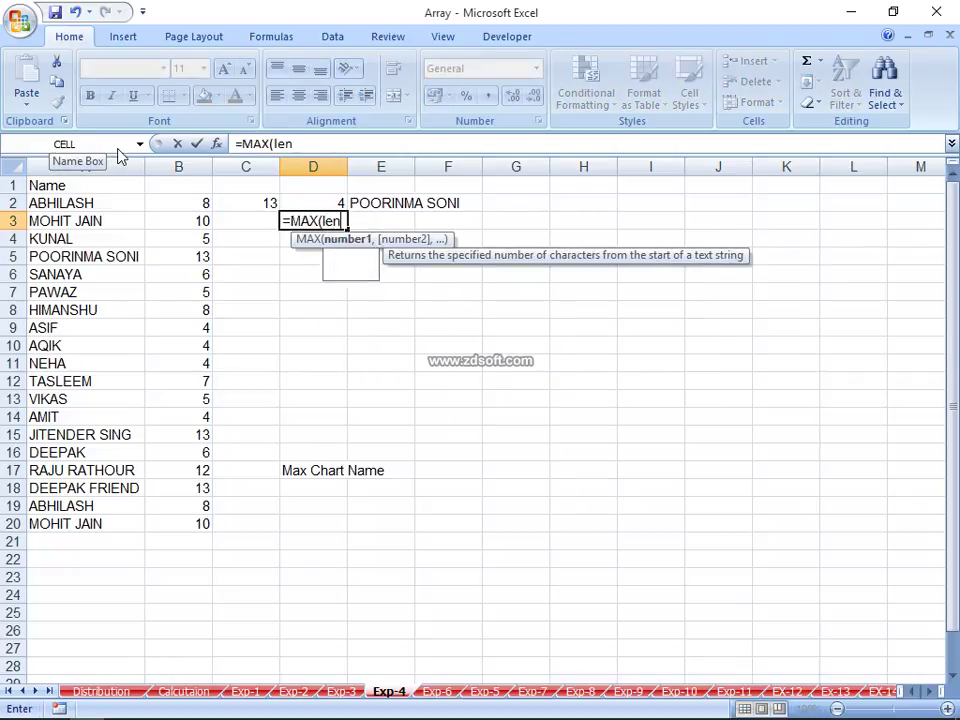
{"action": "key", "text": "Tab"}
{"action": "key", "text": "Left"}
{"action": "key", "text": "Left"}
{"action": "key", "text": "Left"}
{"action": "key", "text": "Up"}
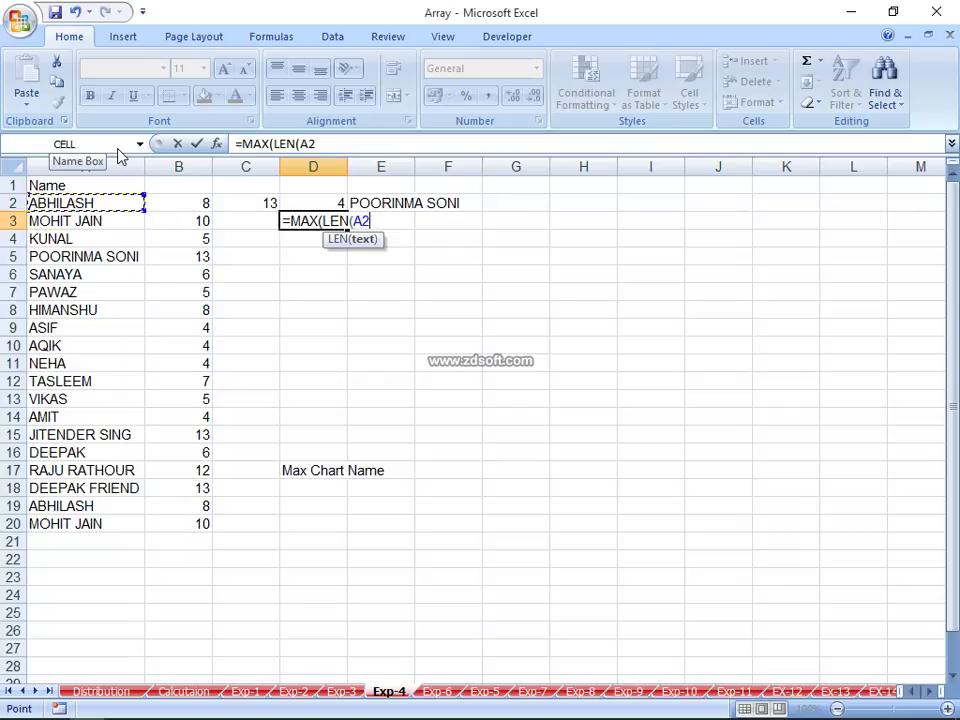
{"action": "key", "text": "ctrl+shift+Down"}
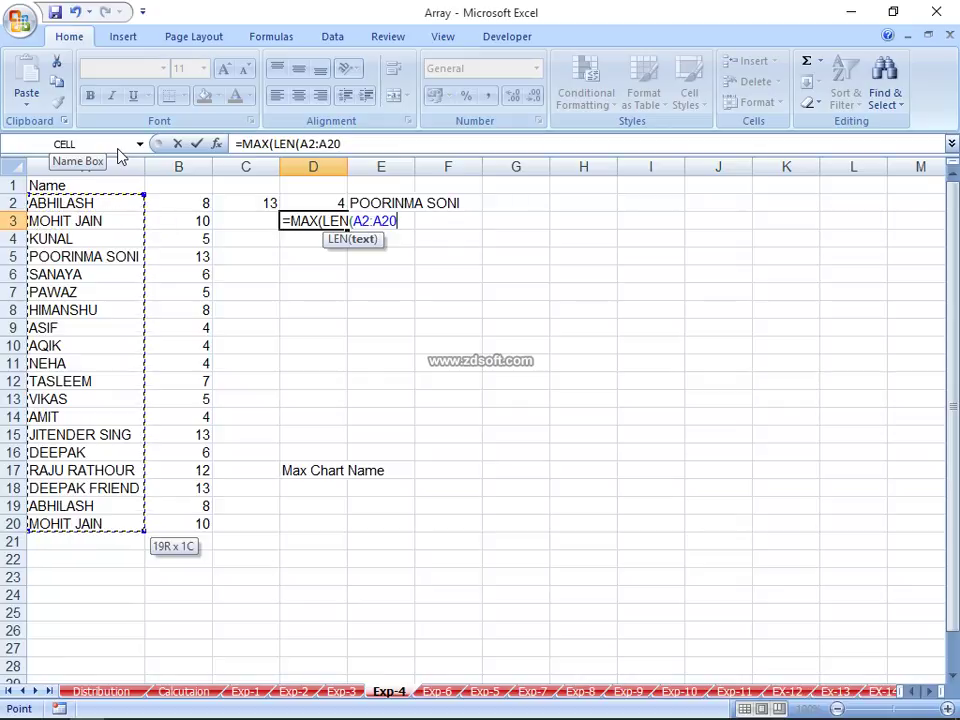
{"action": "type", "text": ")"}
{"action": "key", "text": "Return"}
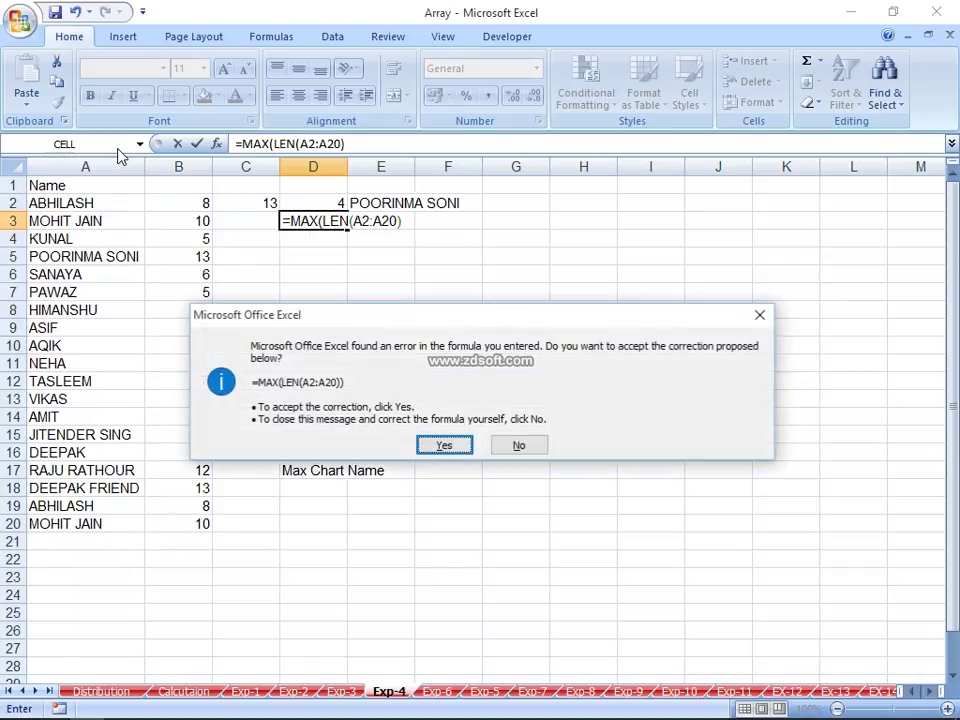
{"action": "key", "text": "Return"}
Step: Re-commit the D3 formula as an array formula so it returns 13
{"action": "key", "text": "Up"}
{"action": "key", "text": "Left"}
{"action": "key", "text": "Left"}
{"action": "key", "text": "Left"}
{"action": "key", "text": "Up"}
{"action": "key", "text": "Up"}
{"action": "key", "text": "Down"}
{"action": "key", "text": "Right"}
{"action": "key", "text": "Down"}
{"action": "key", "text": "Right"}
{"action": "key", "text": "Right"}
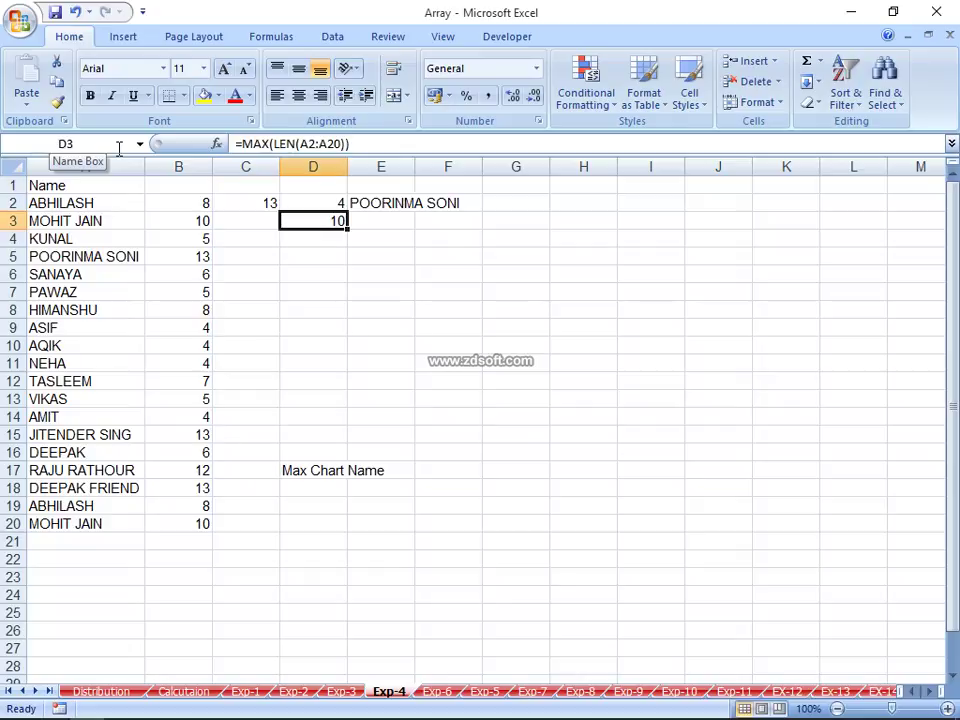
{"action": "key", "text": "F2"}
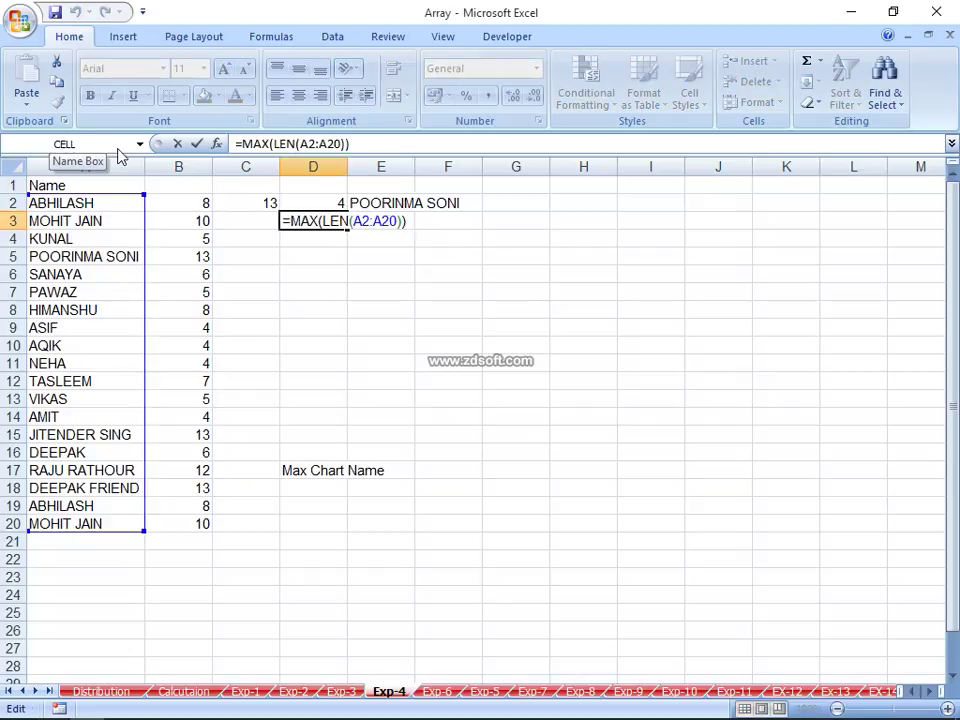
{"action": "key", "text": "ctrl+shift+Return"}
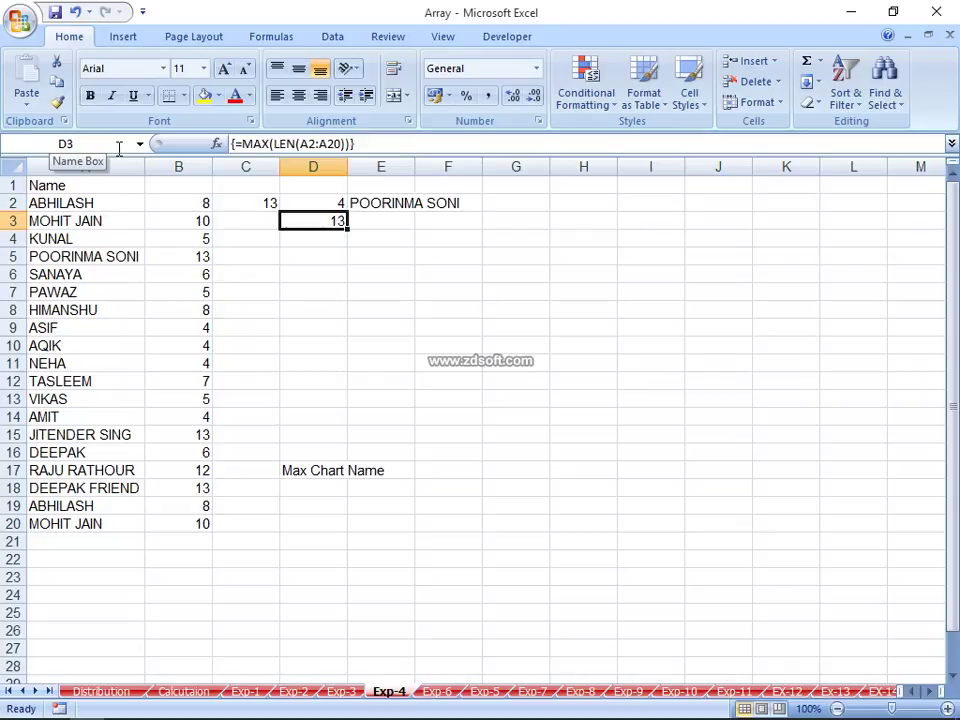
{"action": "key", "text": "Left"}
{"action": "key", "text": "Left"}
{"action": "key", "text": "Right"}
{"action": "key", "text": "Right"}
{"action": "key", "text": "Right"}
Step: Enter =MATCH(D3,LEN(A2:A20),0) in E3
{"action": "type", "text": "=max"}
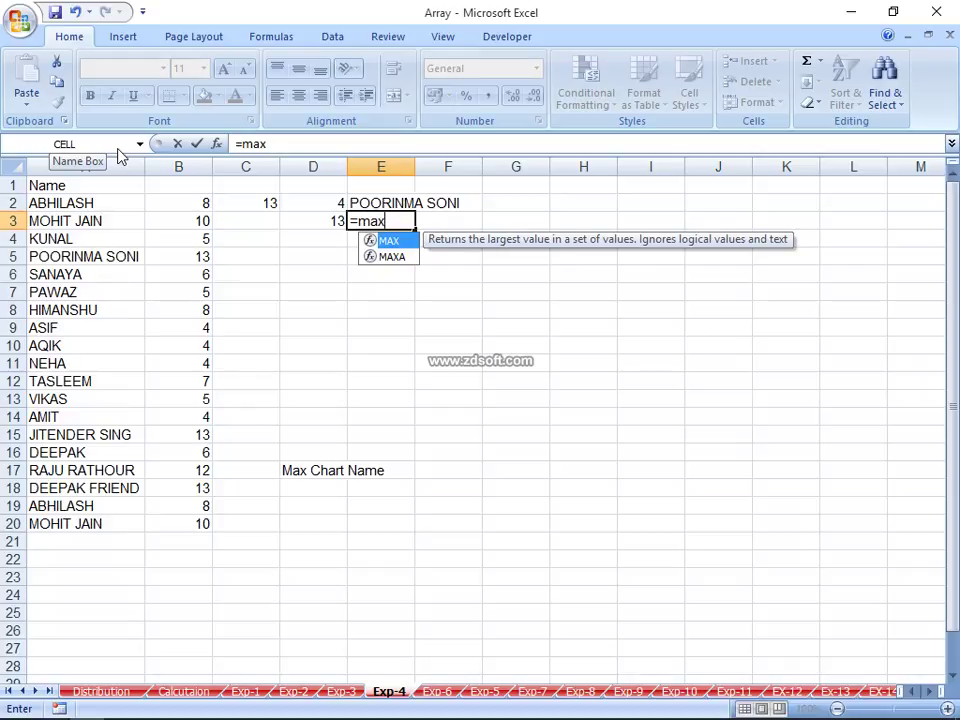
{"action": "key", "text": "BackSpace"}
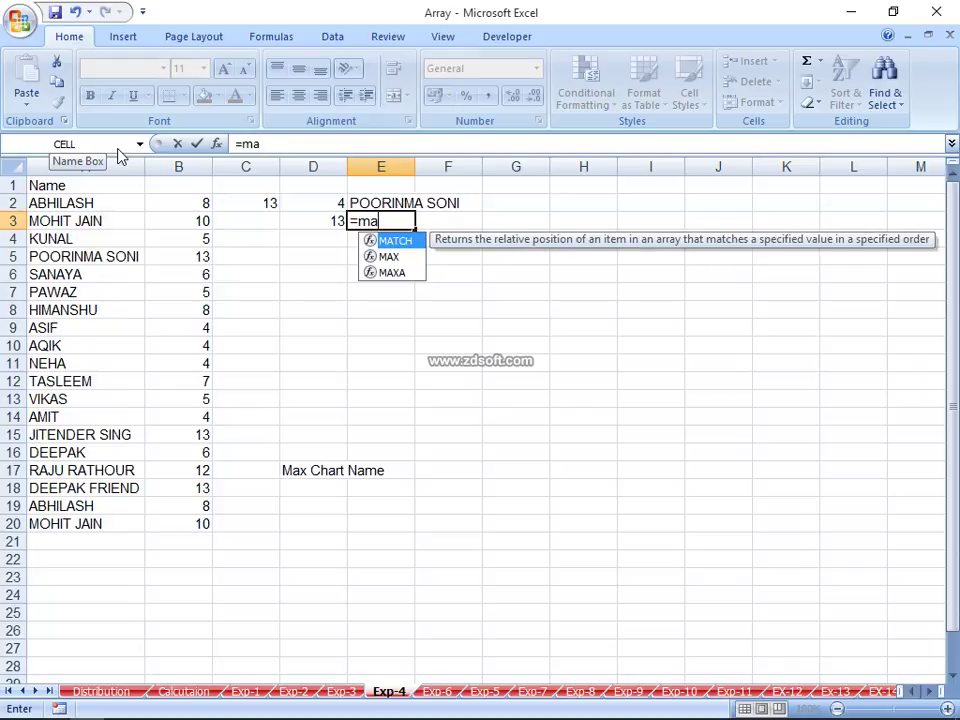
{"action": "key", "text": "Tab"}
{"action": "key", "text": "Left"}
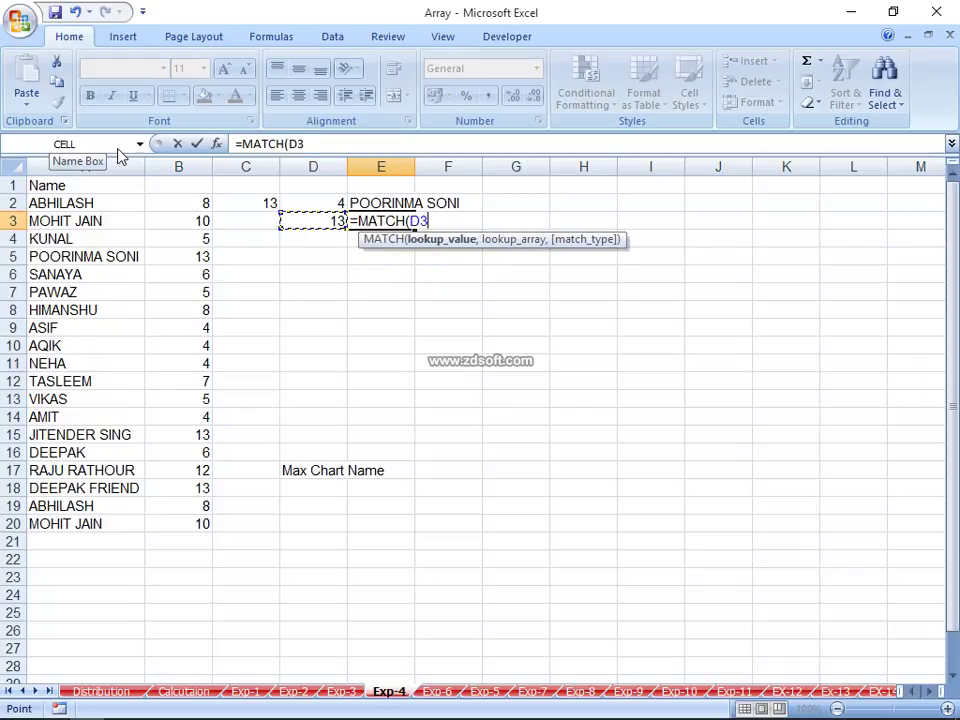
{"action": "type", "text": ","}
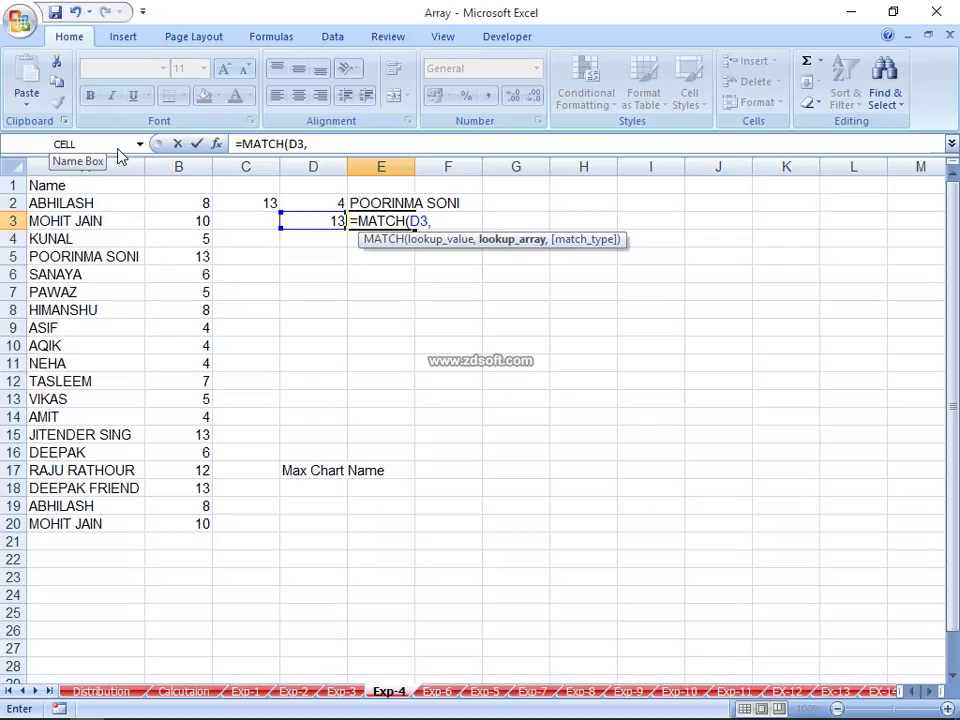
{"action": "type", "text": "l"}
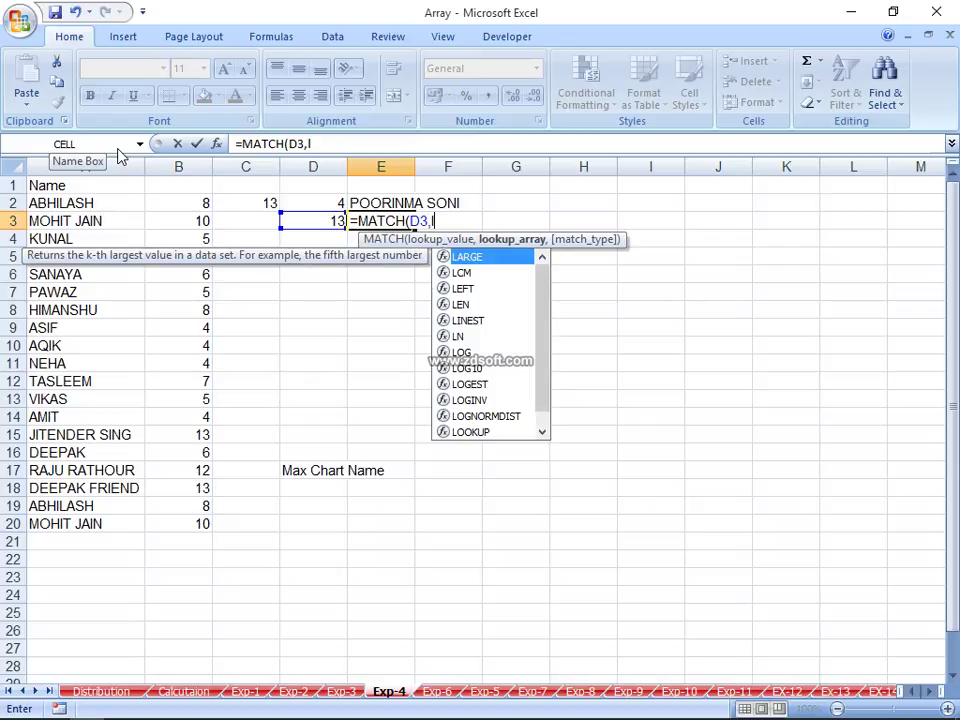
{"action": "type", "text": "en("}
{"action": "key", "text": "Left"}
{"action": "key", "text": "Left"}
{"action": "key", "text": "Left"}
{"action": "key", "text": "Left"}
{"action": "key", "text": "Up"}
{"action": "key", "text": "shift+Down"}
{"action": "key", "text": "shift+Down"}
{"action": "key", "text": "shift+Down"}
{"action": "type", "text": ")"}
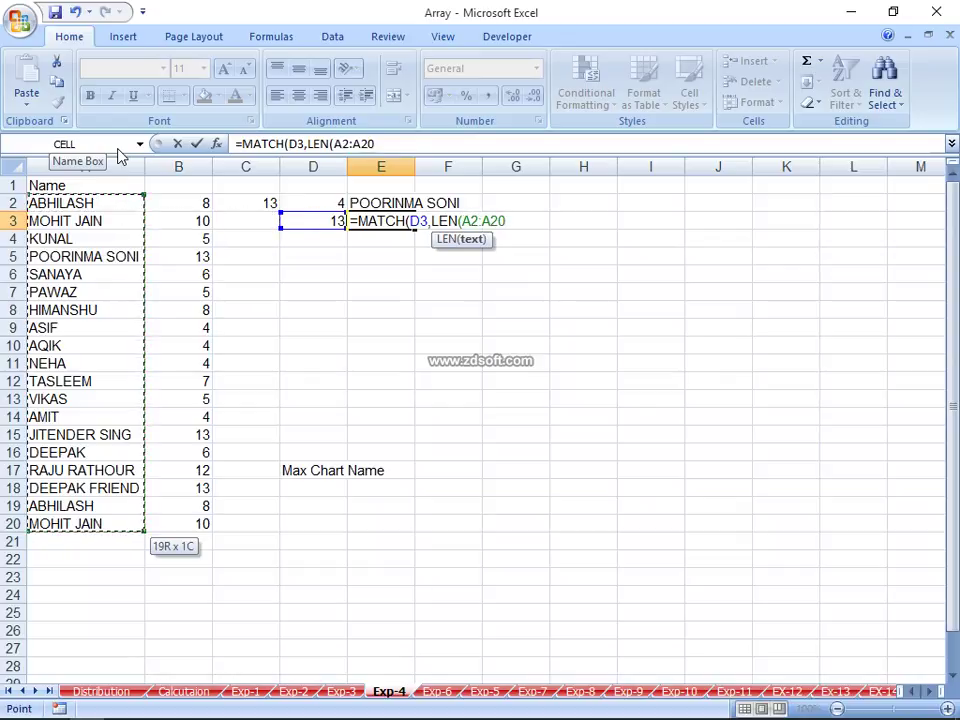
{"action": "type", "text": ","}
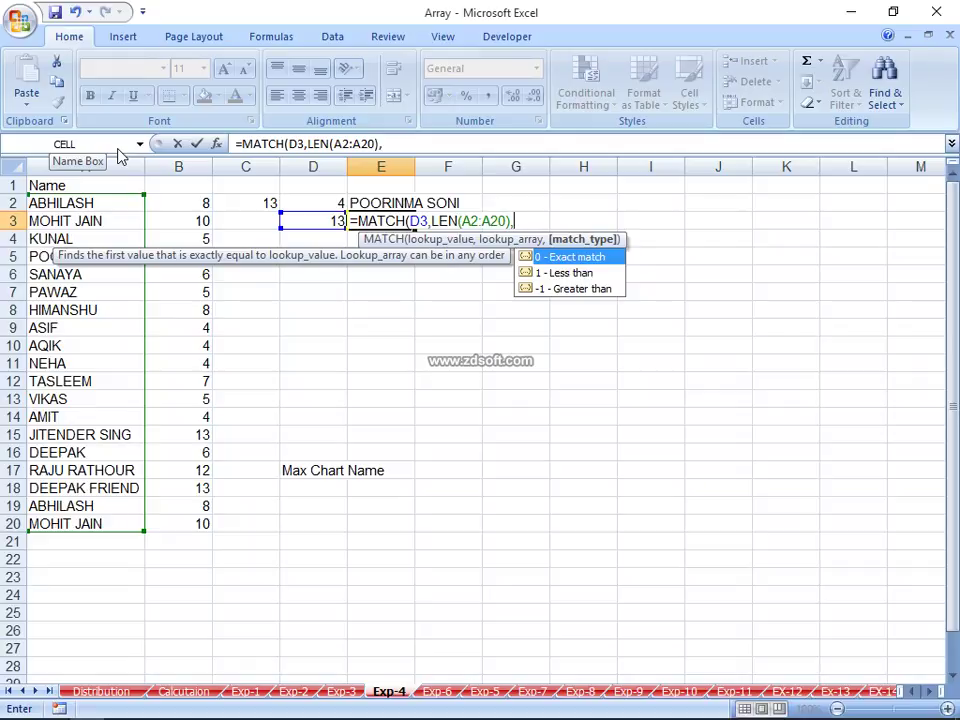
{"action": "type", "text": "0"}
{"action": "key", "text": "Return"}
{"action": "key", "text": "Return"}
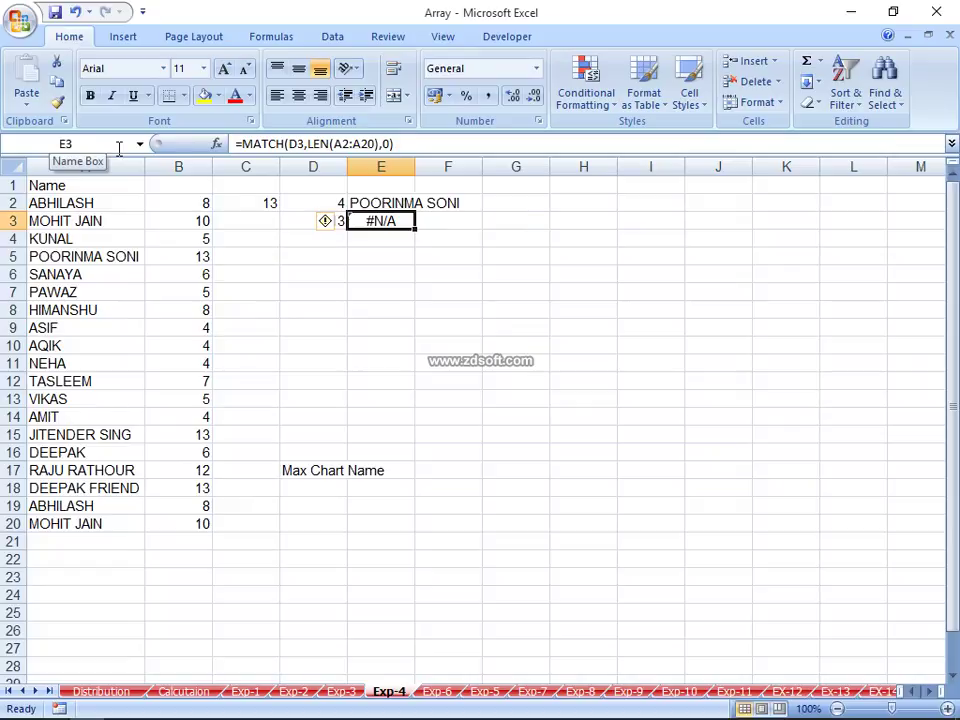
Step: Re-commit E3's formula as an array formula so it returns position 4
{"action": "key", "text": "F2"}
{"action": "key", "text": "ctrl+shift+Return"}
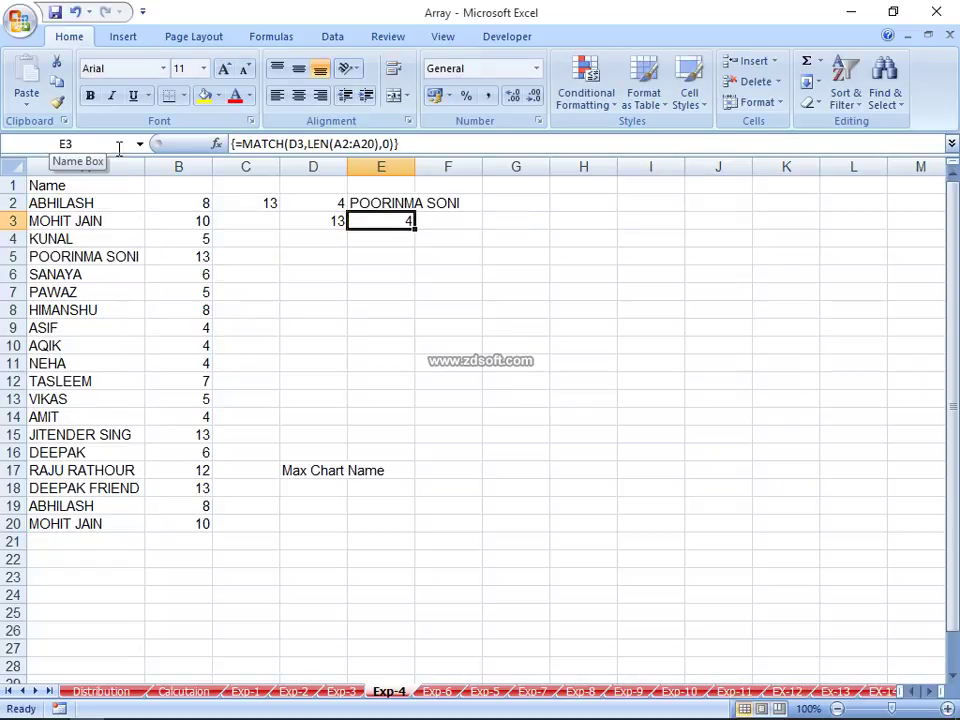
{"action": "key", "text": "Left"}
{"action": "key", "text": "Left"}
{"action": "key", "text": "Left"}
{"action": "key", "text": "Down"}
{"action": "key", "text": "Left"}
{"action": "key", "text": "Down"}
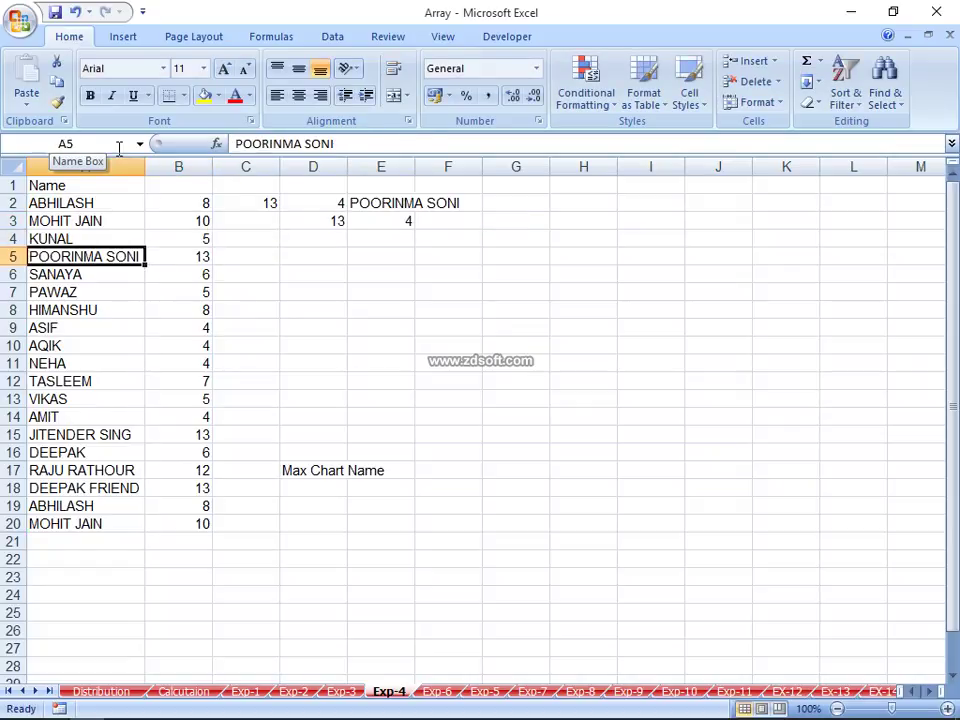
{"action": "key", "text": "Up"}
{"action": "key", "text": "Up"}
{"action": "key", "text": "ctrl+shift+Down"}
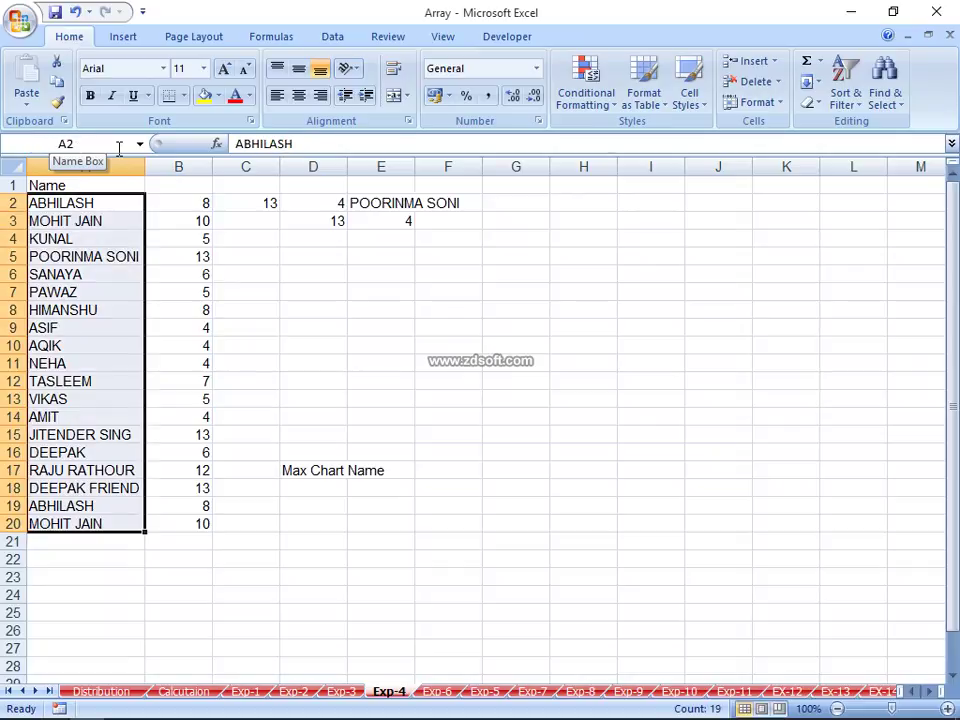
{"action": "key", "text": "Up"}
{"action": "key", "text": "Right"}
Step: Enter =INDEX(A2:A20,E3) in F3 to fetch the longest name by E3's position
{"action": "key", "text": "Right"}
{"action": "key", "text": "Right"}
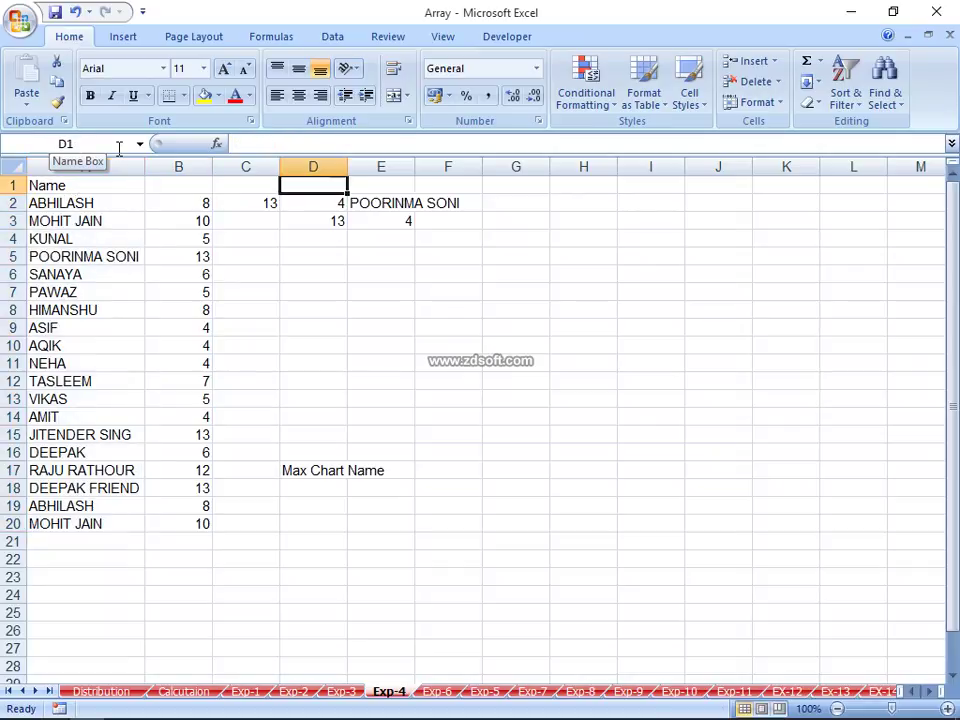
{"action": "key", "text": "Right"}
{"action": "key", "text": "Right"}
{"action": "key", "text": "Down"}
{"action": "key", "text": "Down"}
{"action": "type", "text": "="}
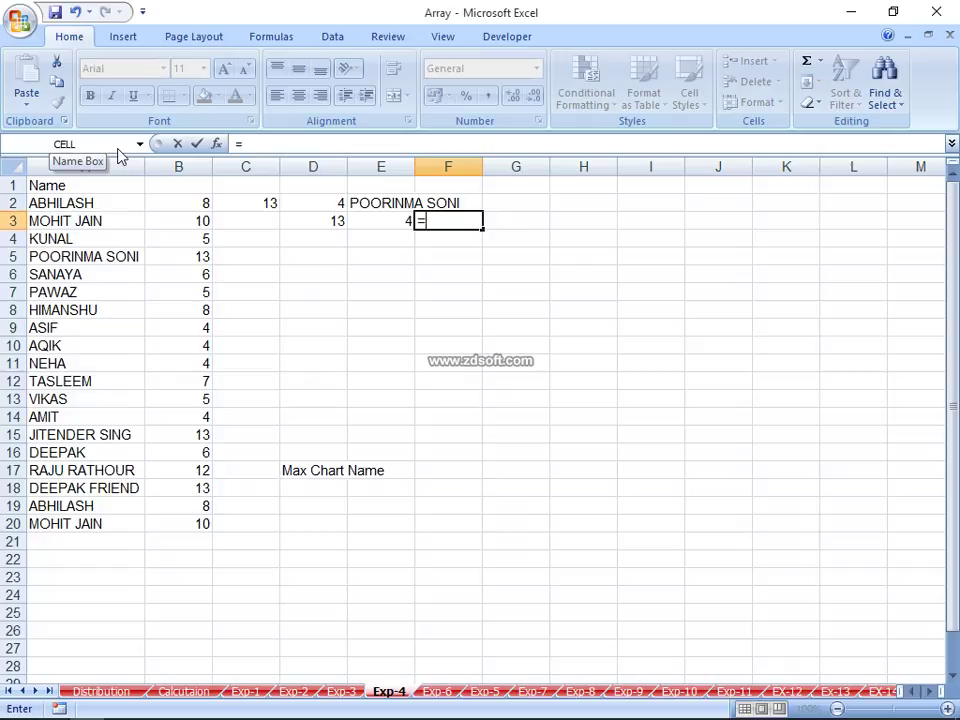
{"action": "type", "text": "ind"}
{"action": "key", "text": "Tab"}
{"action": "key", "text": "Left"}
{"action": "key", "text": "Left"}
{"action": "key", "text": "Left"}
{"action": "key", "text": "Left"}
{"action": "key", "text": "Left"}
{"action": "key", "text": "Up"}
{"action": "key", "text": "ctrl+shift+Down"}
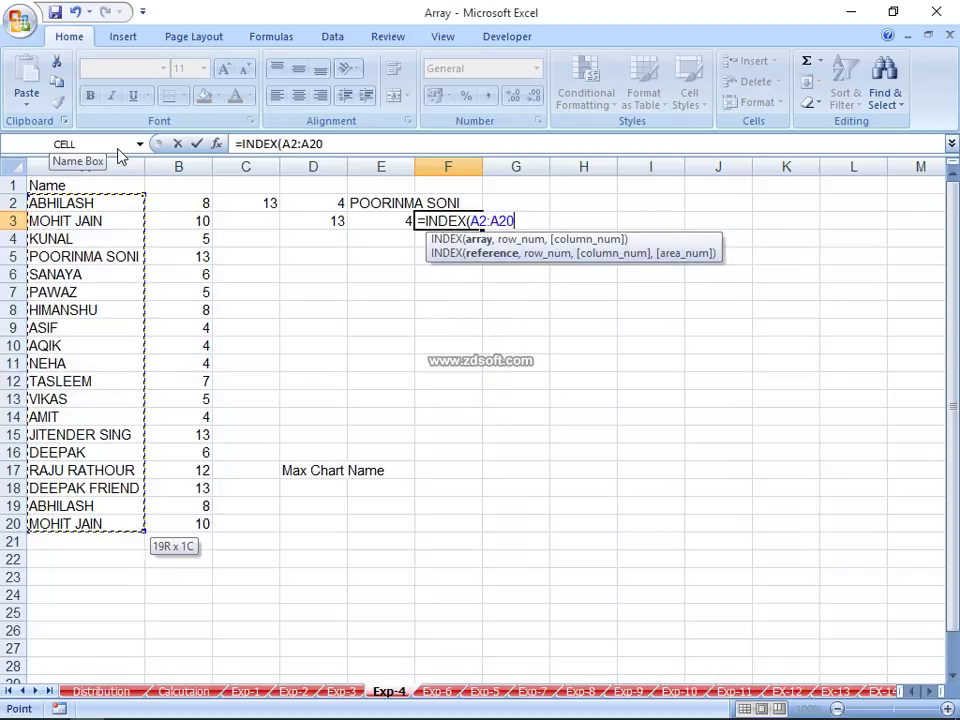
{"action": "type", "text": ","}
{"action": "key", "text": "Left"}
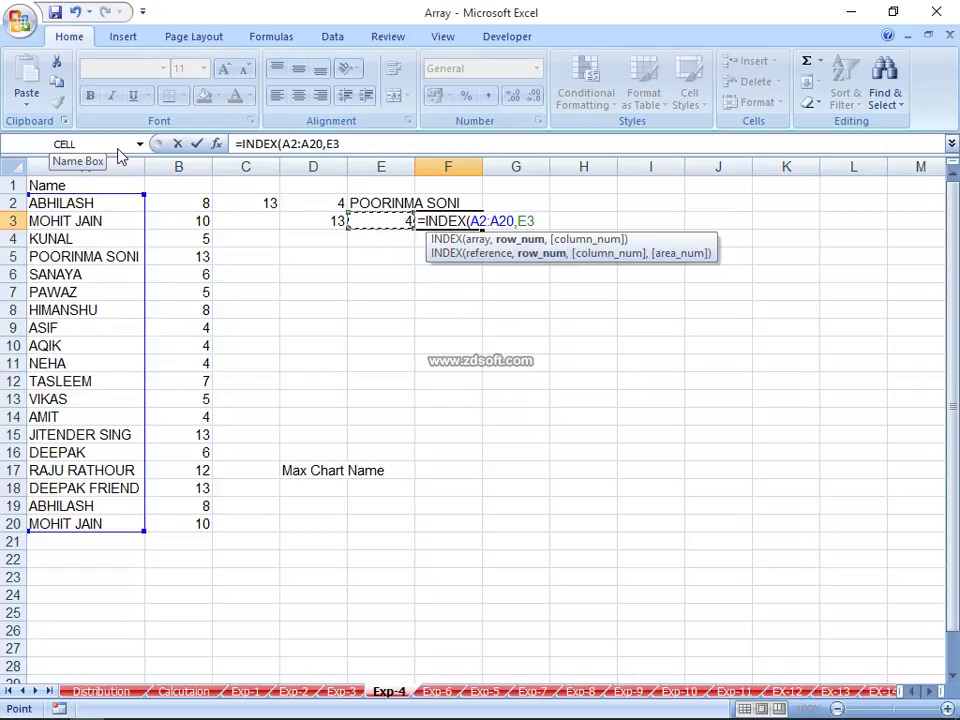
{"action": "key", "text": "Return"}
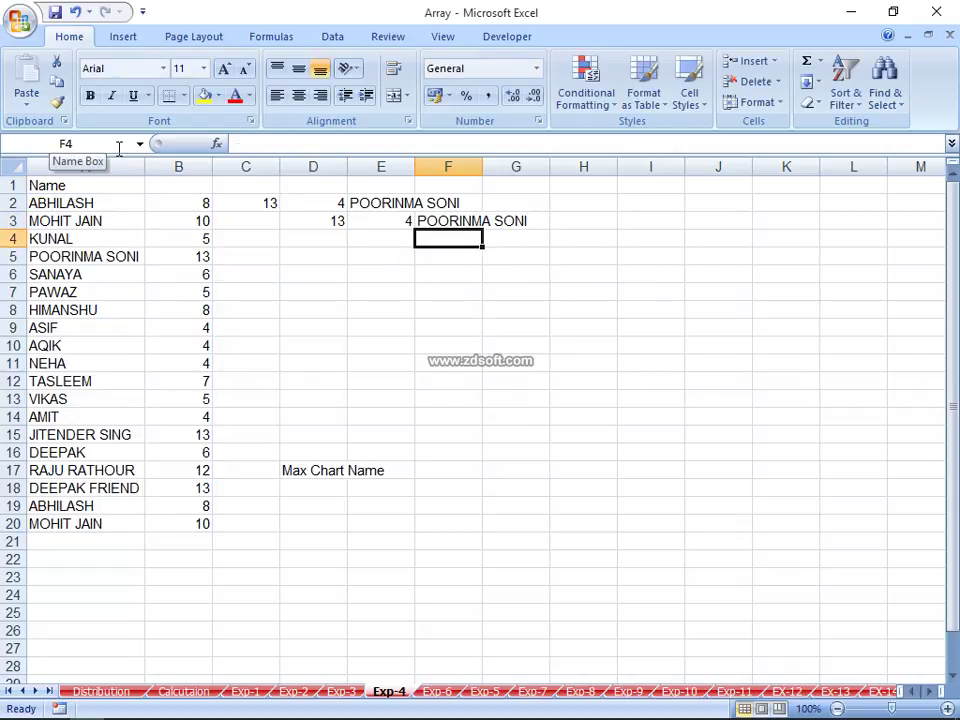
{"action": "key", "text": "Left"}
{"action": "key", "text": "Left"}
{"action": "key", "text": "Left"}
{"action": "key", "text": "Left"}
{"action": "key", "text": "Left"}
Step: Cut A5's entry down to POO so the lookups move to position 14, length 13
{"action": "key", "text": "Down"}
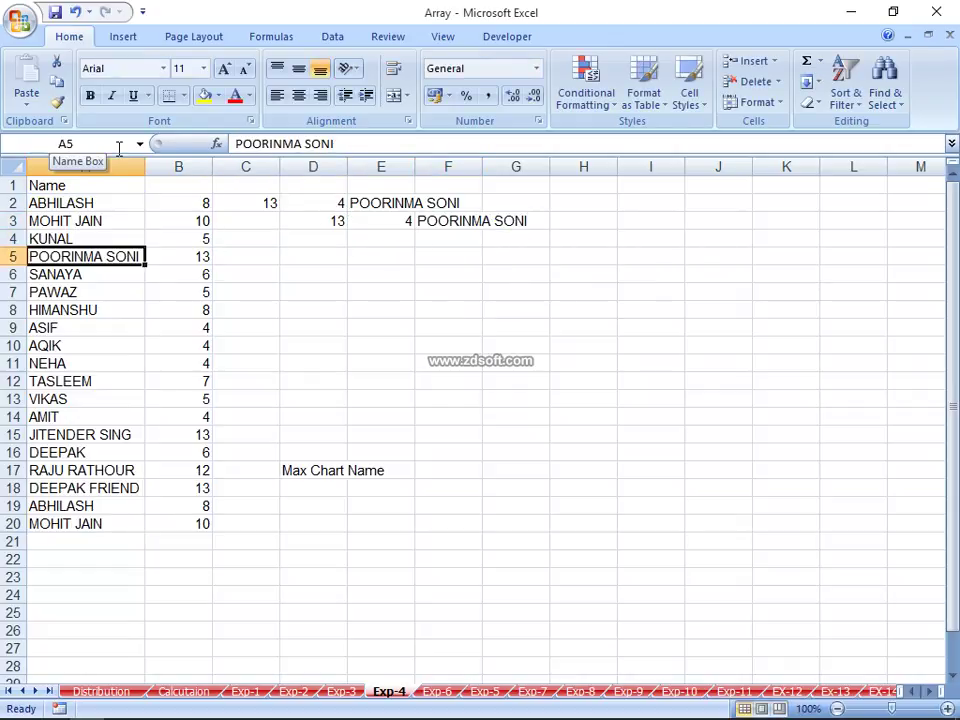
{"action": "key", "text": "F2"}
{"action": "key", "text": "BackSpace"}
{"action": "key", "text": "BackSpace"}
{"action": "key", "text": "BackSpace"}
{"action": "key", "text": "BackSpace"}
{"action": "key", "text": "BackSpace"}
{"action": "key", "text": "BackSpace"}
{"action": "key", "text": "BackSpace"}
{"action": "key", "text": "BackSpace"}
{"action": "key", "text": "BackSpace"}
{"action": "key", "text": "BackSpace"}
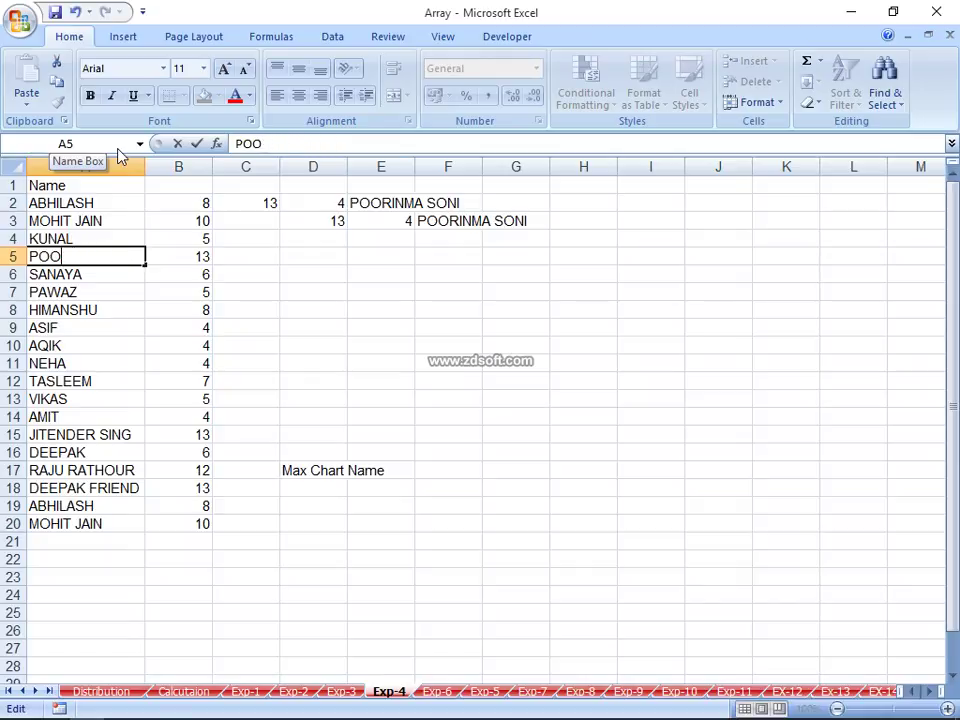
{"action": "key", "text": "Return"}
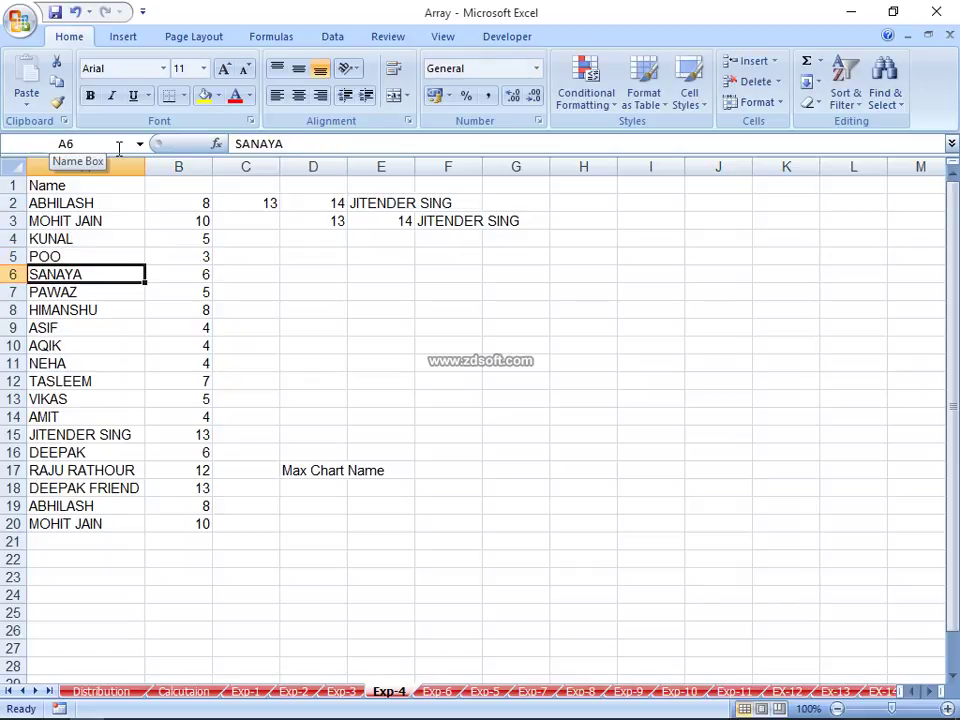
{"action": "key", "text": "Up"}
{"action": "key", "text": "F2"}
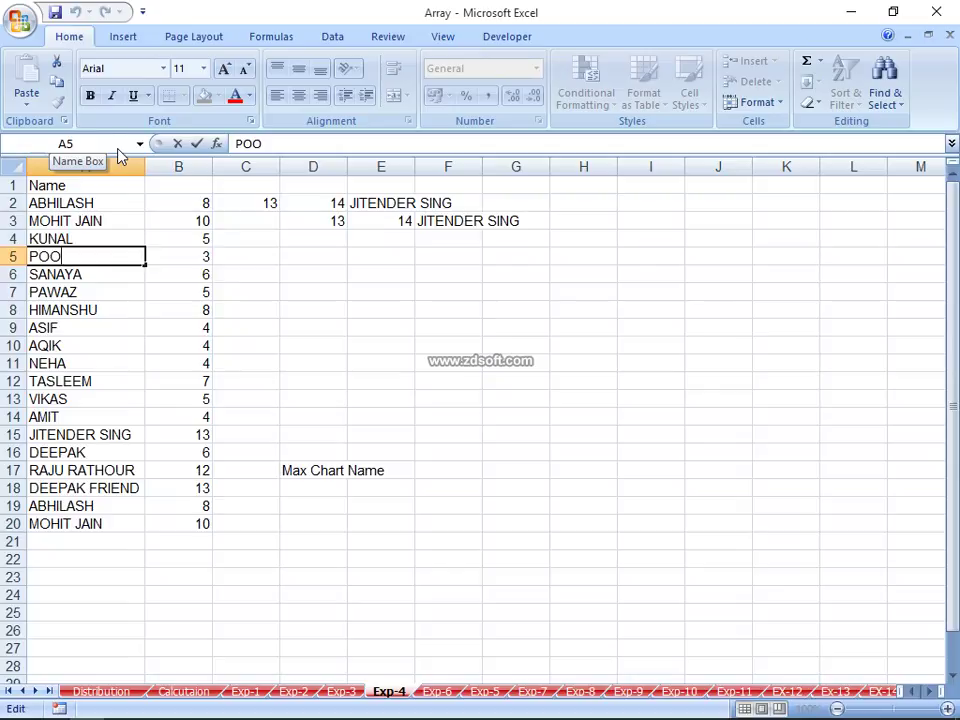
{"action": "key", "text": "Escape"}
{"action": "key", "text": "Down"}
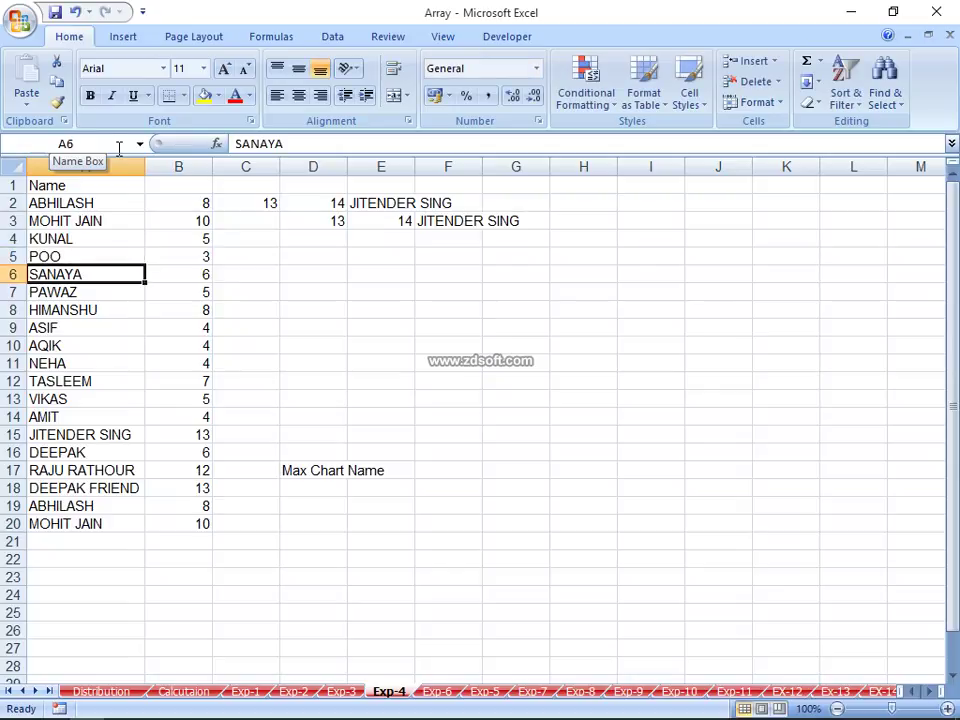
{"action": "left_click", "coordinate": [855, 452]}
{"action": "mouse_move", "coordinate": [800, 712]}
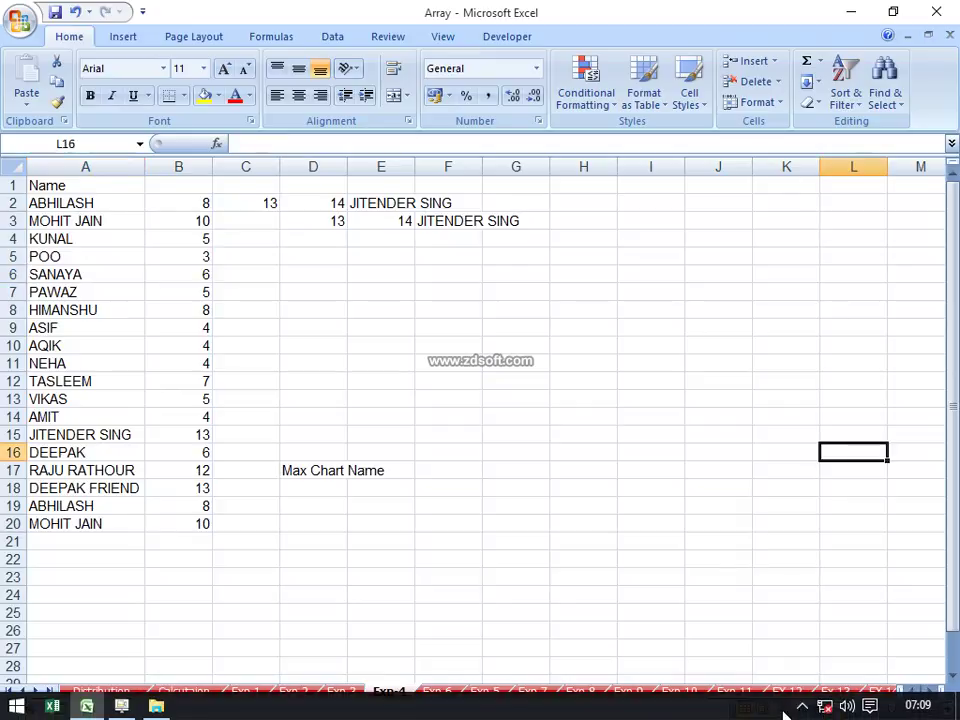
{"action": "left_click", "coordinate": [437, 692]}
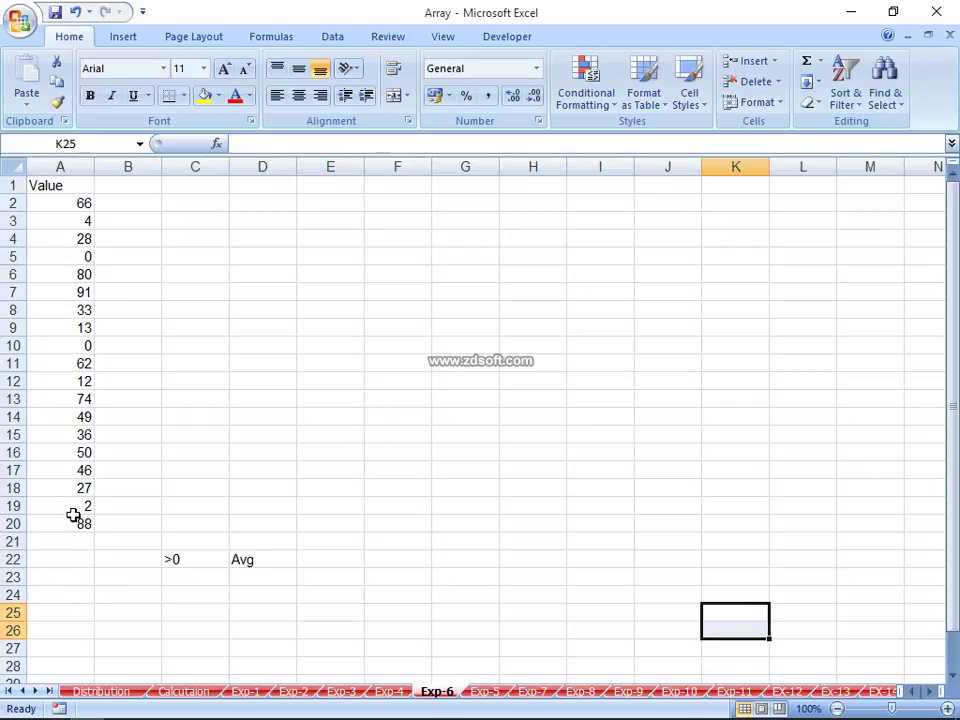
{"action": "left_click", "coordinate": [170, 559]}
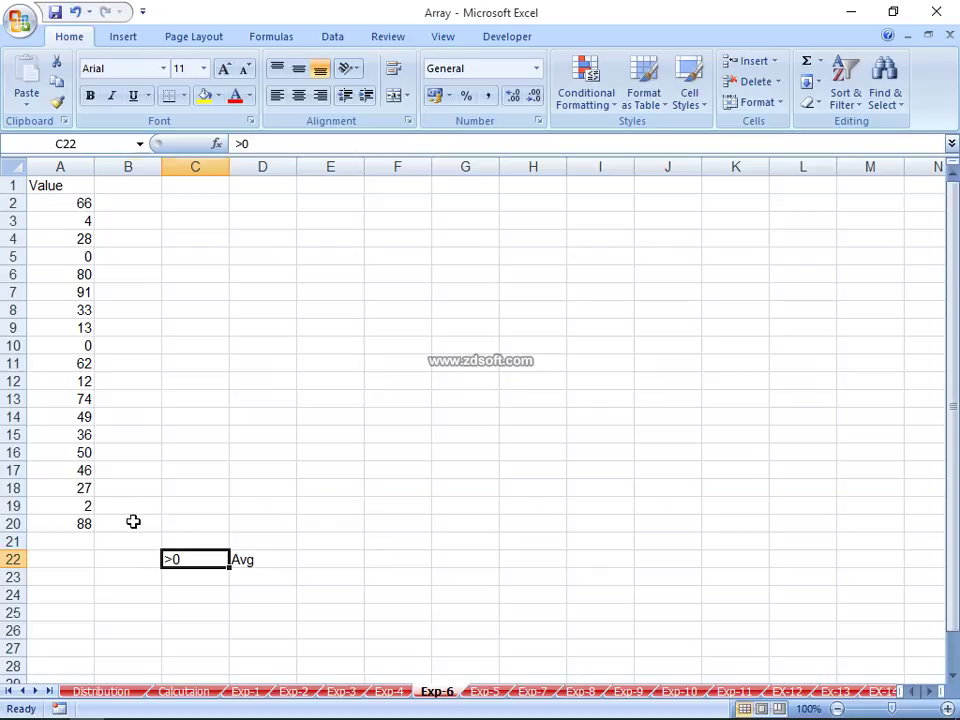
{"action": "left_click", "coordinate": [150, 524]}
{"action": "type", "text": "=av"}
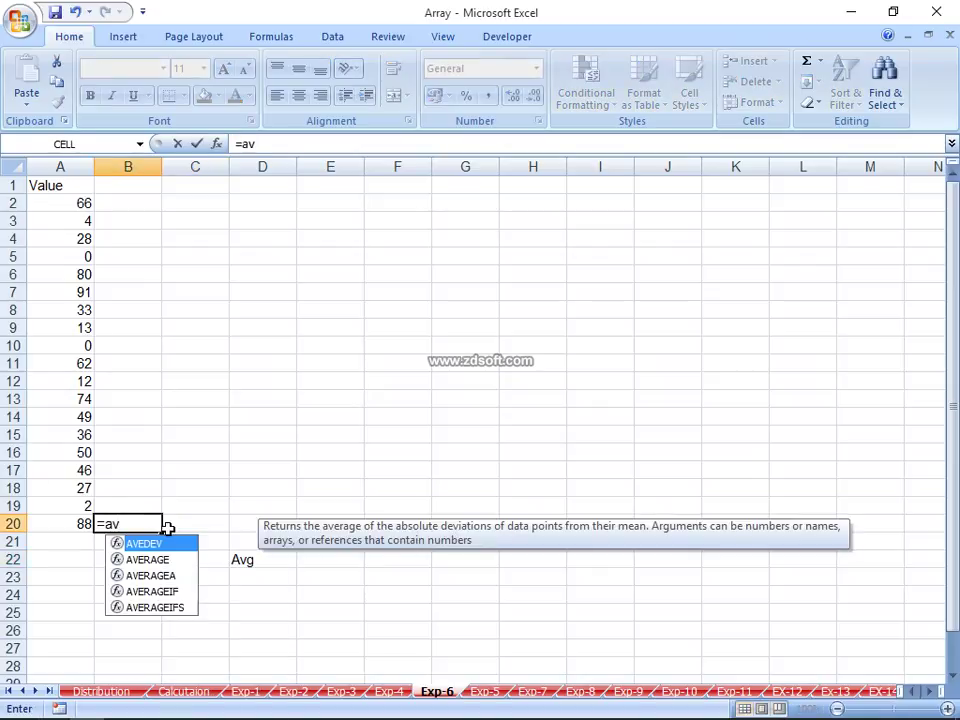
{"action": "key", "text": "Down"}
{"action": "key", "text": "Tab"}
{"action": "key", "text": "Left"}
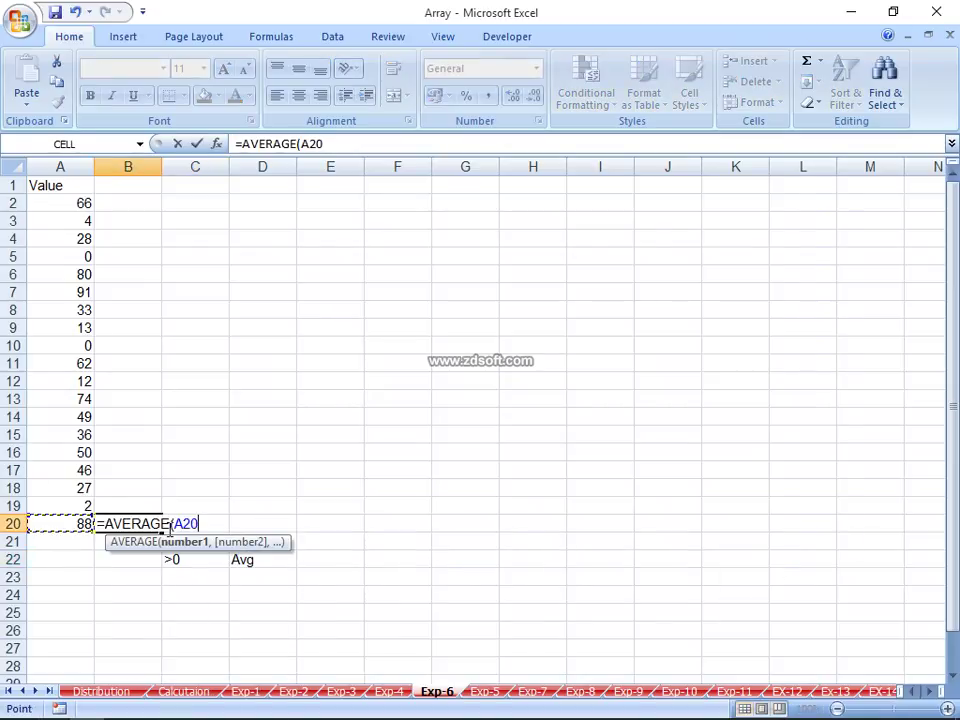
{"action": "key", "text": "ctrl+shift+Up"}
{"action": "key", "text": "Return"}
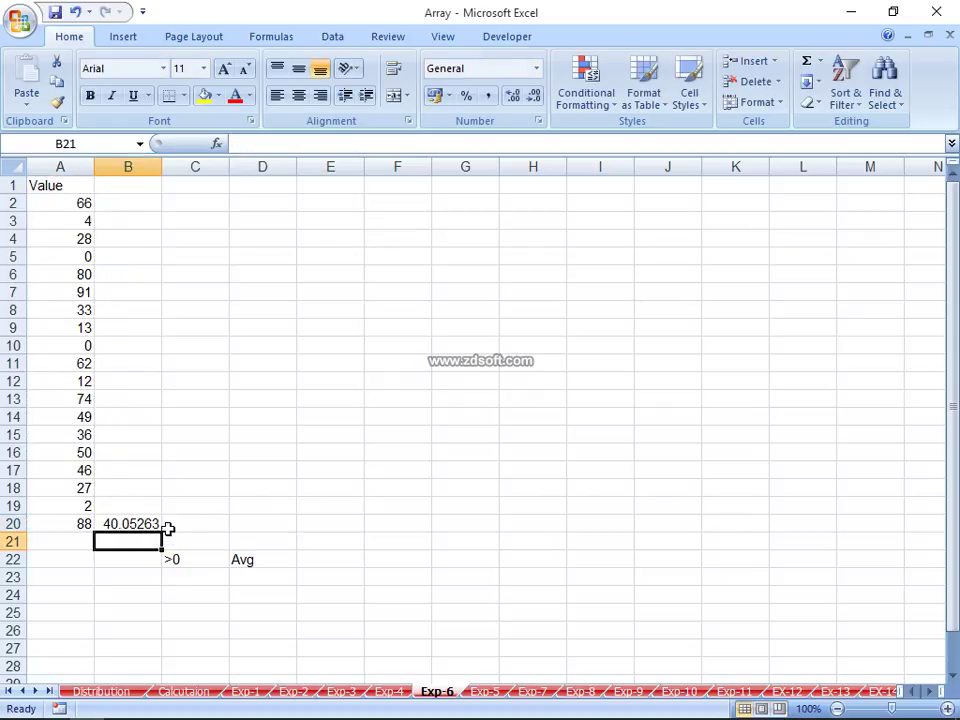
{"action": "key", "text": "Up"}
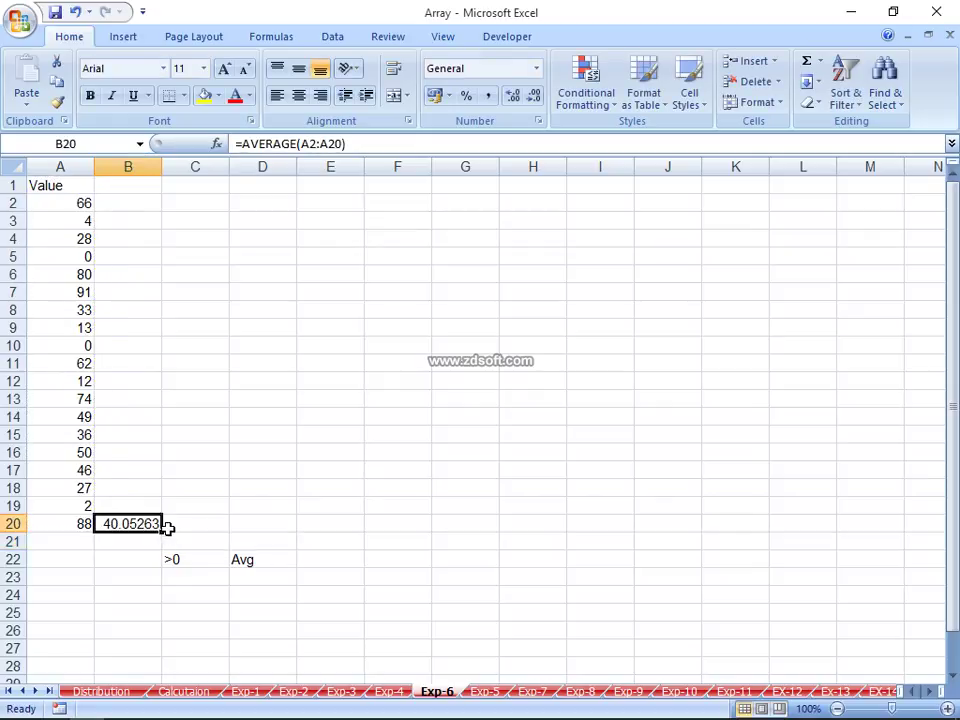
{"action": "left_click_drag", "start_coordinate": [78, 203], "coordinate": [85, 524]}
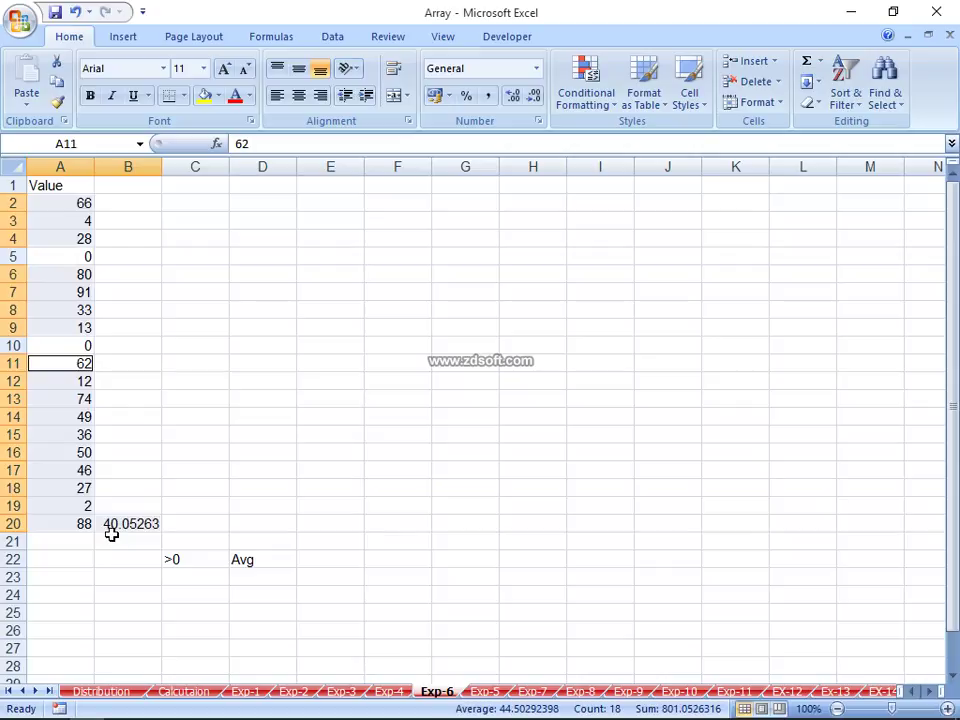
Step: Enter =AVERAGEIF(A2:A20,">0") in C17, giving 44.76471
{"action": "left_click", "coordinate": [205, 323]}
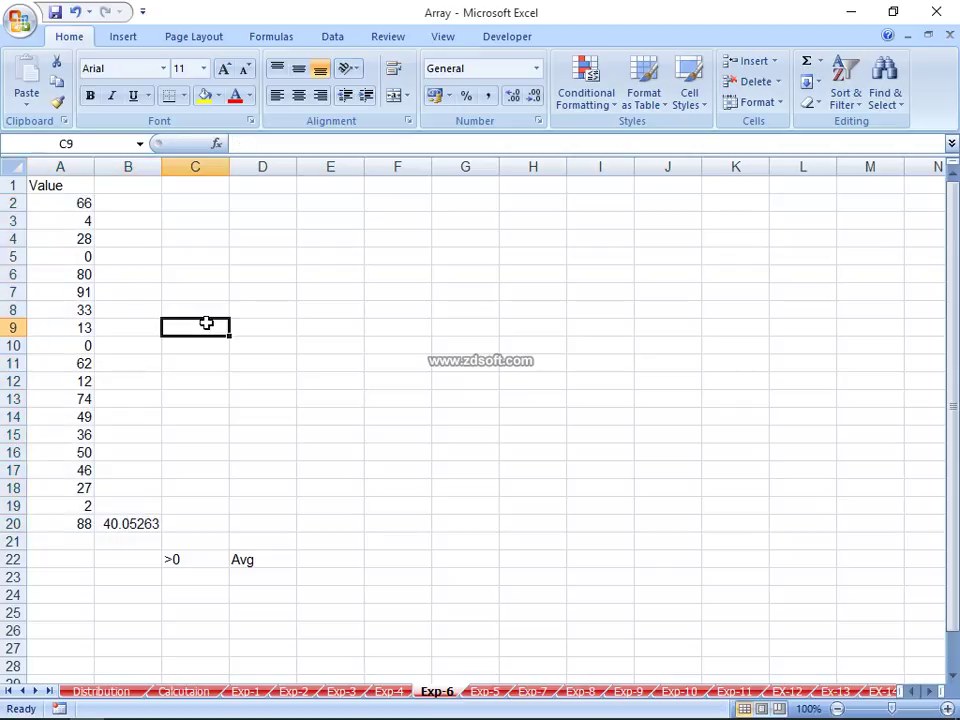
{"action": "left_click", "coordinate": [188, 468]}
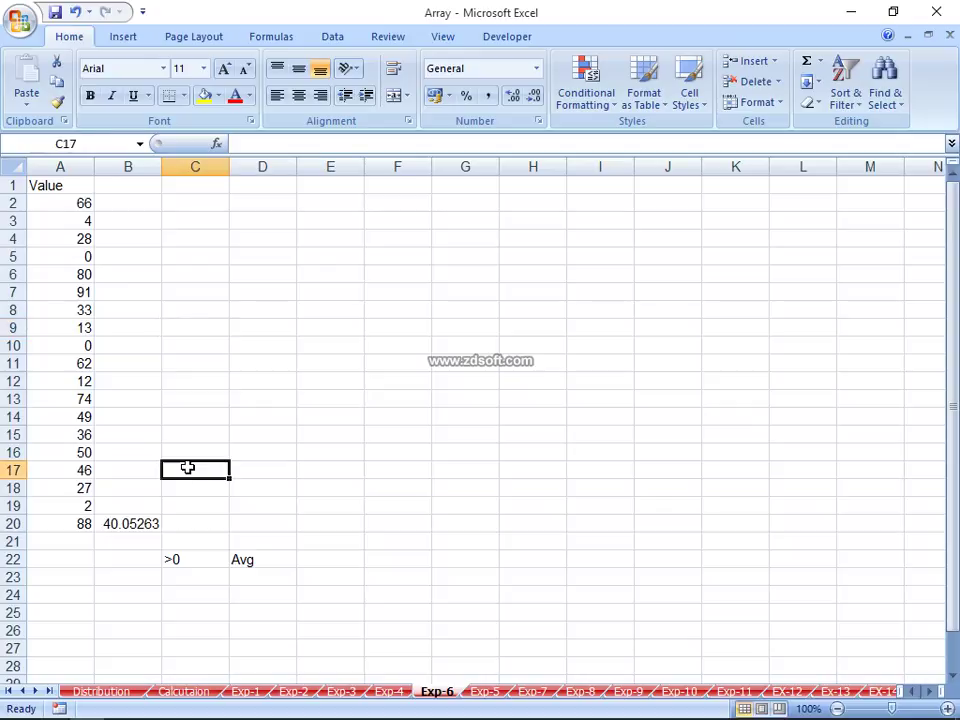
{"action": "type", "text": "=av"}
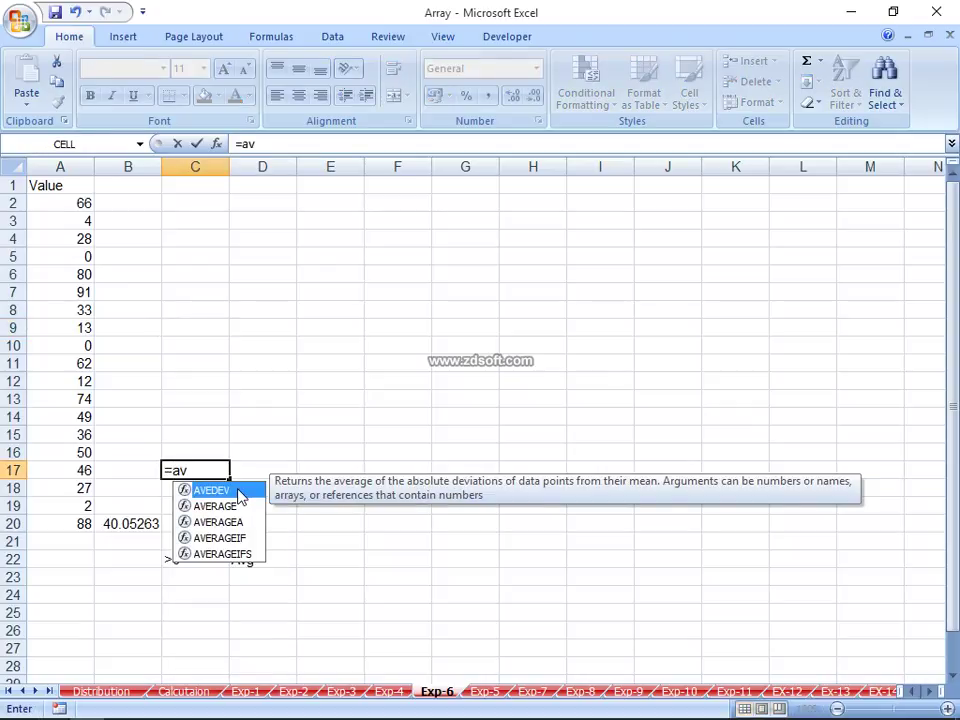
{"action": "key", "text": "Down"}
{"action": "key", "text": "Down"}
{"action": "key", "text": "Down"}
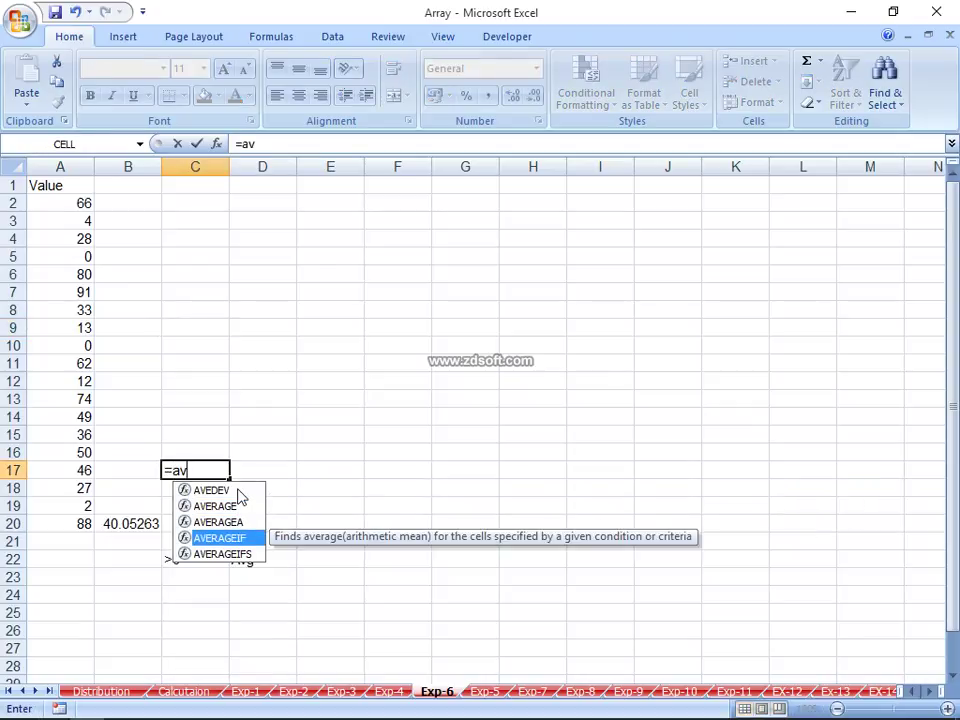
{"action": "key", "text": "Tab"}
{"action": "key", "text": "Left"}
{"action": "key", "text": "Left"}
{"action": "key", "text": "ctrl+Up"}
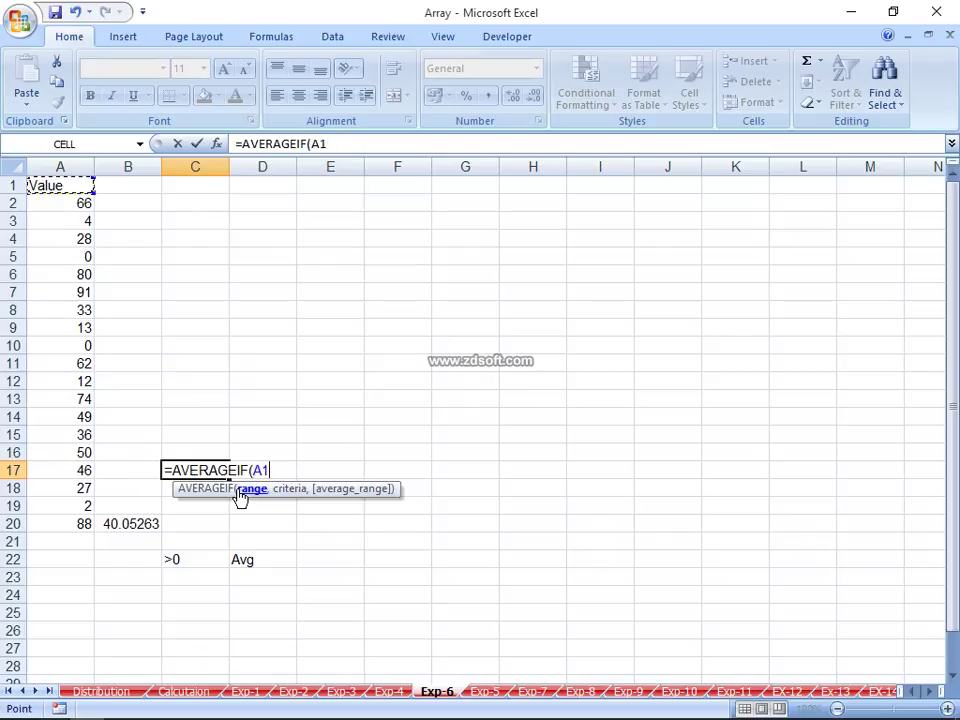
{"action": "key", "text": "Down"}
{"action": "key", "text": "ctrl+shift+Down"}
{"action": "type", "text": ","}
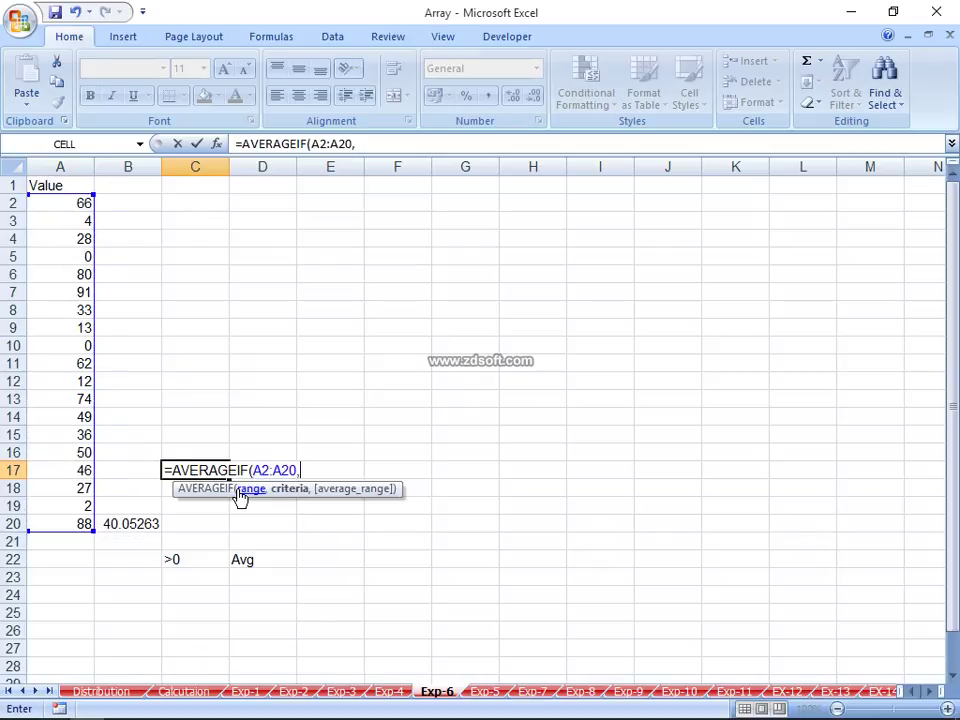
{"action": "type", "text": "\">0"}
{"action": "key", "text": "Return"}
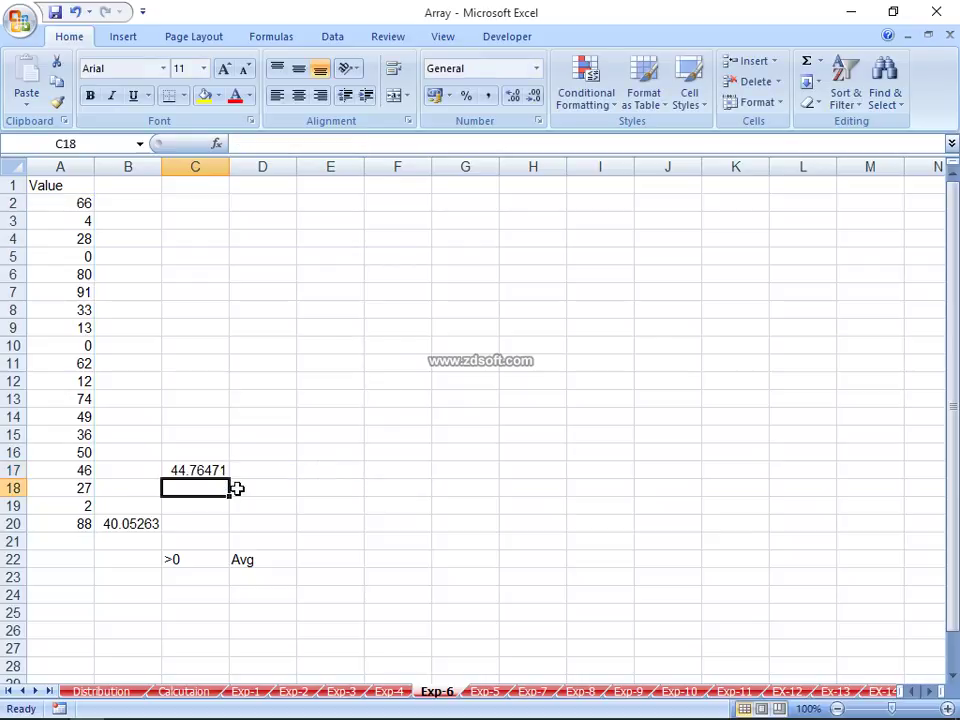
Step: Add the column labels 2007 in C16 and 2003 in D16
{"action": "key", "text": "Up"}
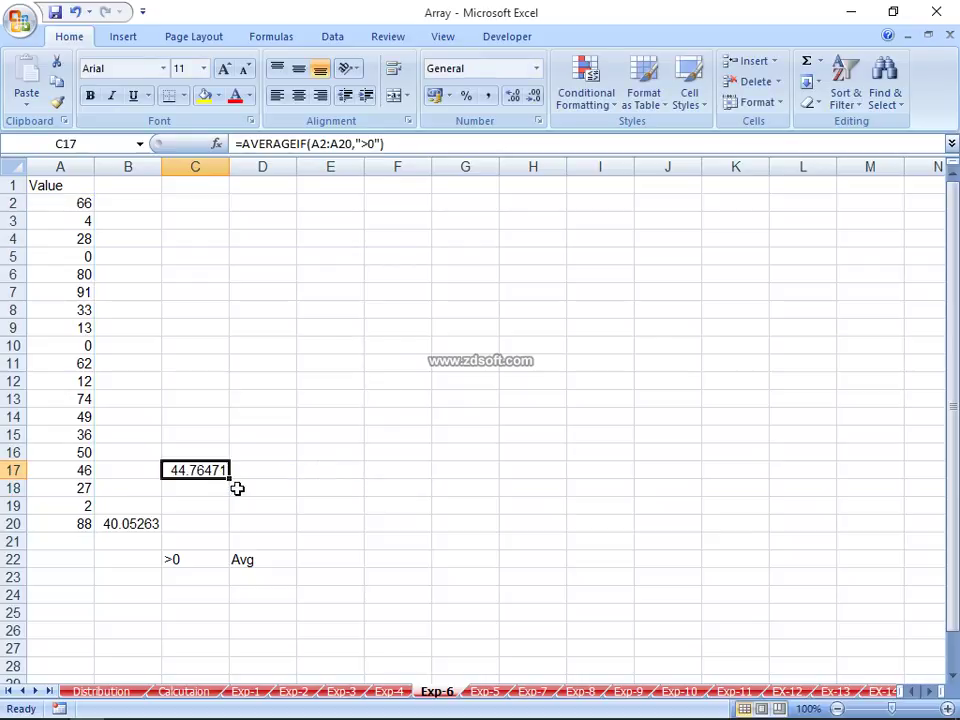
{"action": "key", "text": "Up"}
{"action": "type", "text": "2007"}
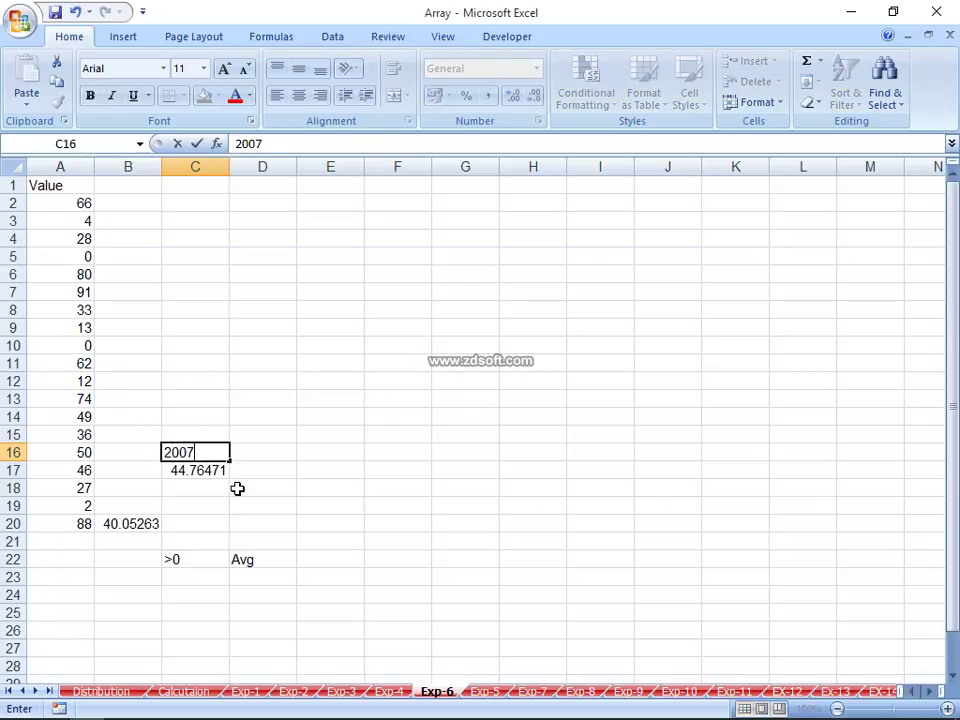
{"action": "key", "text": "Return"}
{"action": "key", "text": "Up"}
{"action": "key", "text": "Right"}
{"action": "type", "text": "200"}
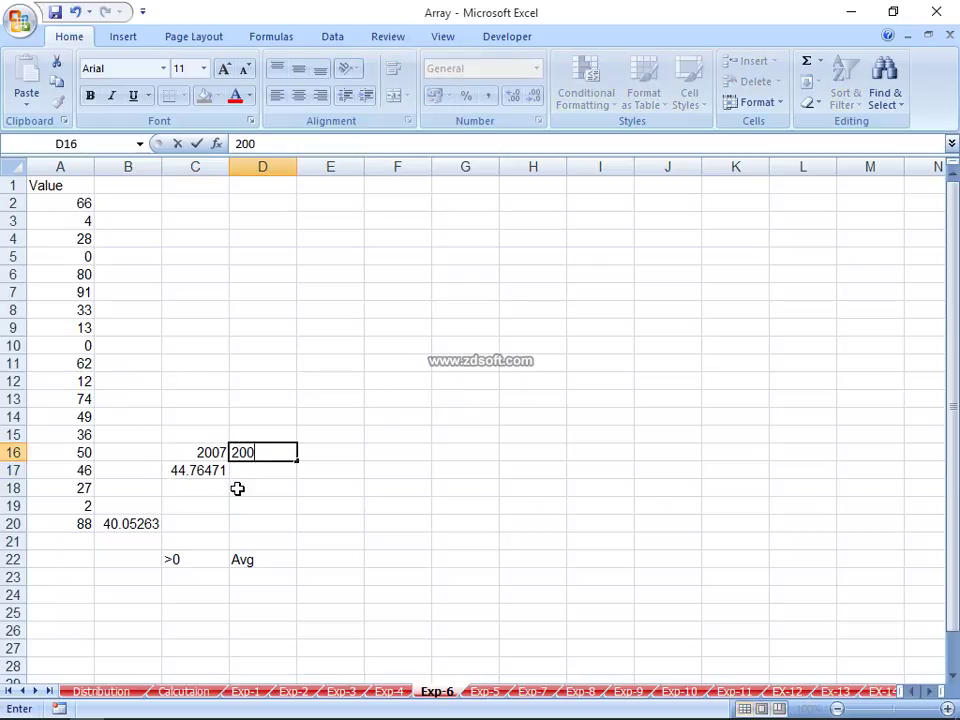
{"action": "type", "text": "3"}
{"action": "key", "text": "Return"}
{"action": "key", "text": "Left"}
{"action": "key", "text": "Up"}
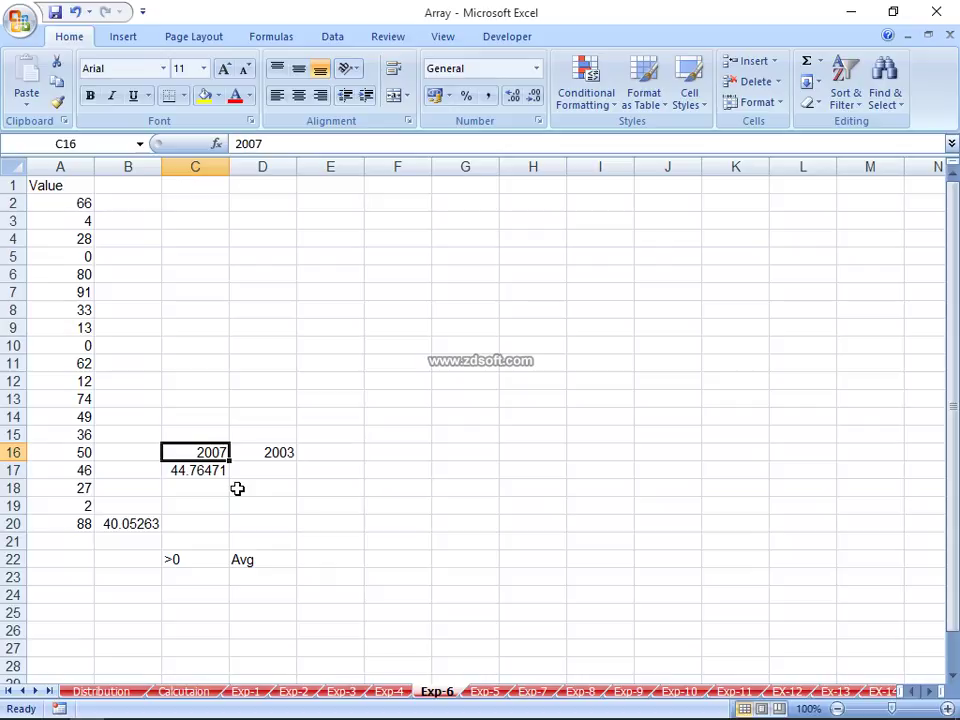
{"action": "key", "text": "Down"}
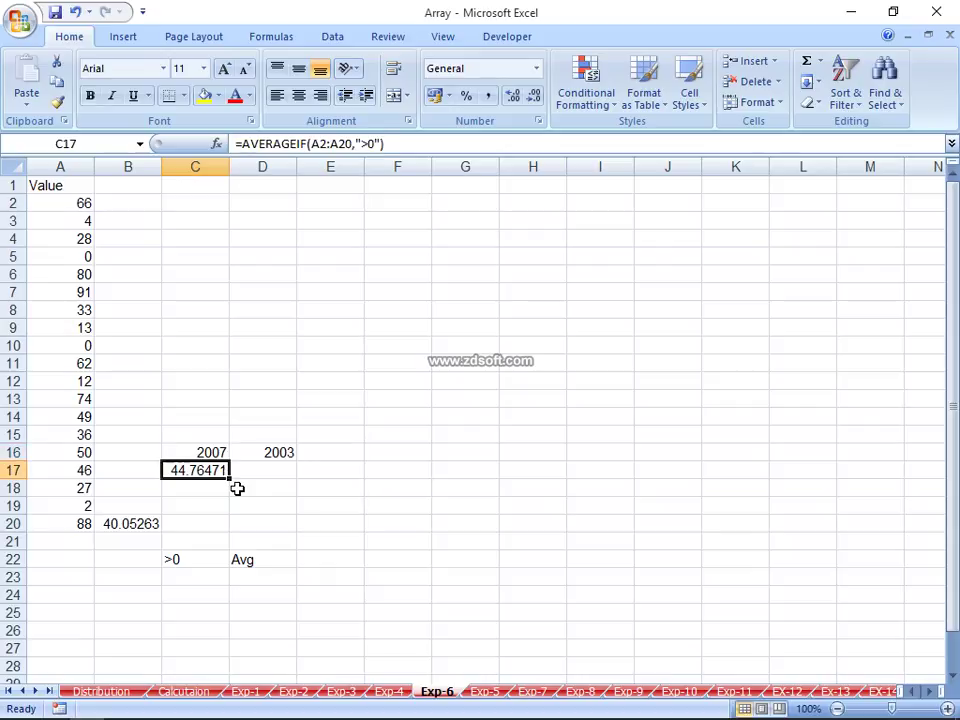
{"action": "key", "text": "Right"}
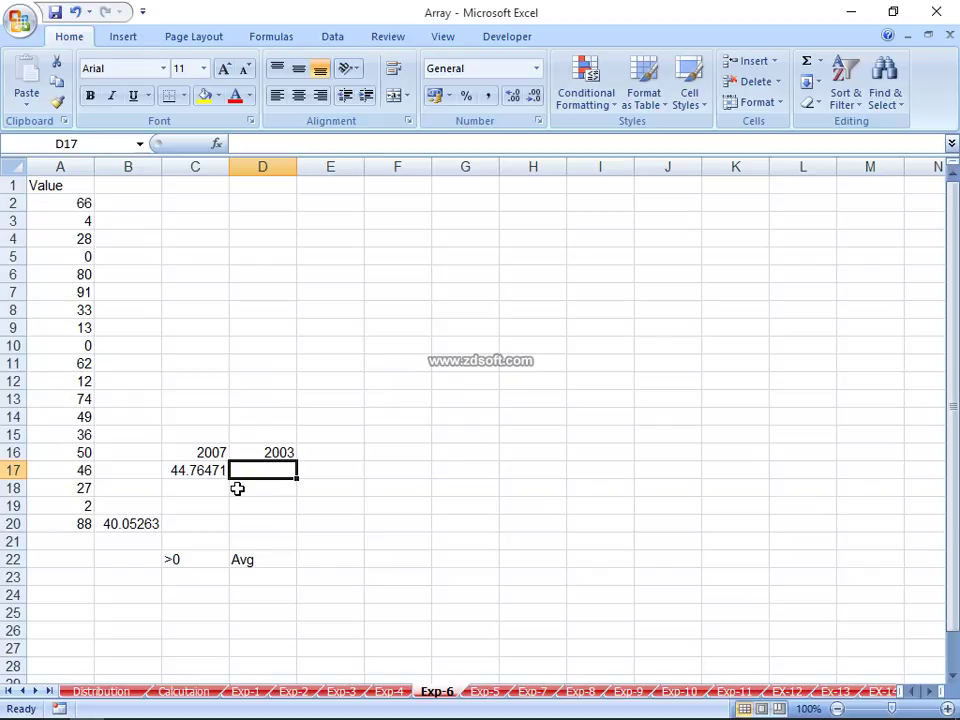
Step: Build IF(A2:A20>0,A2:A20,0) in D17 by pointing at the A2:A20 range
{"action": "type", "text": "="}
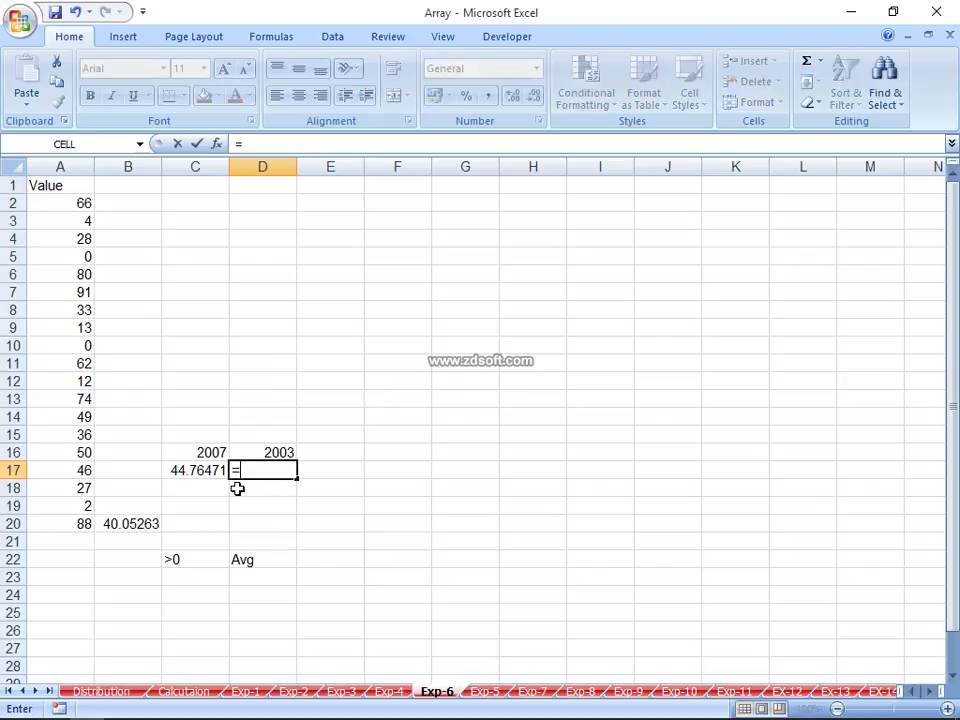
{"action": "type", "text": "IF("}
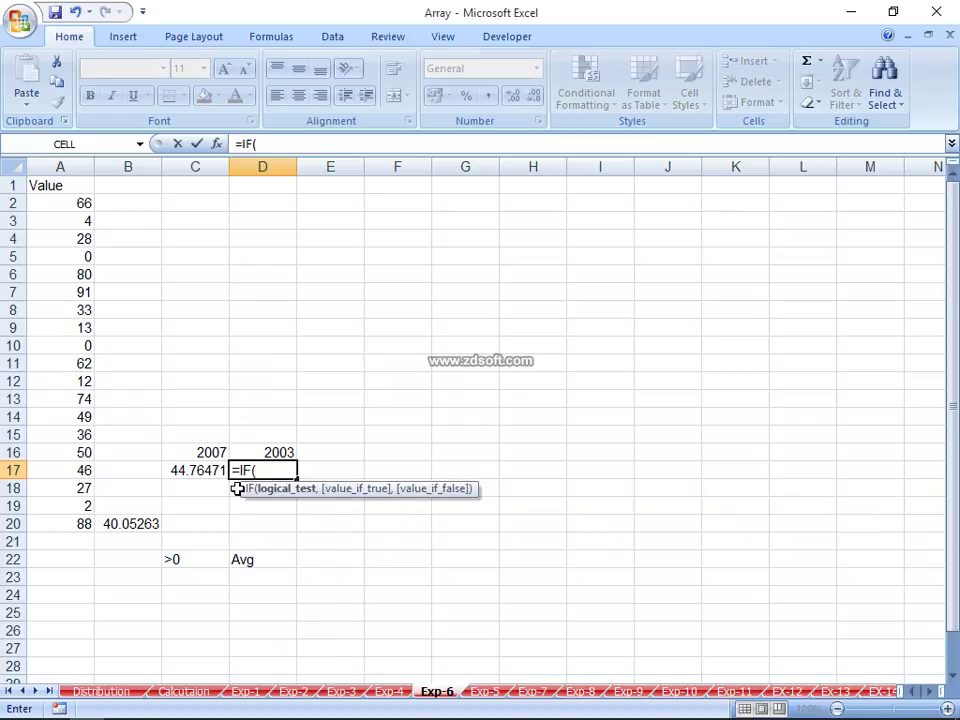
{"action": "key", "text": "Left"}
{"action": "key", "text": "Left"}
{"action": "key", "text": "Left"}
{"action": "key", "text": "ctrl+Up"}
{"action": "key", "text": "Down"}
{"action": "key", "text": "ctrl+shift+Down"}
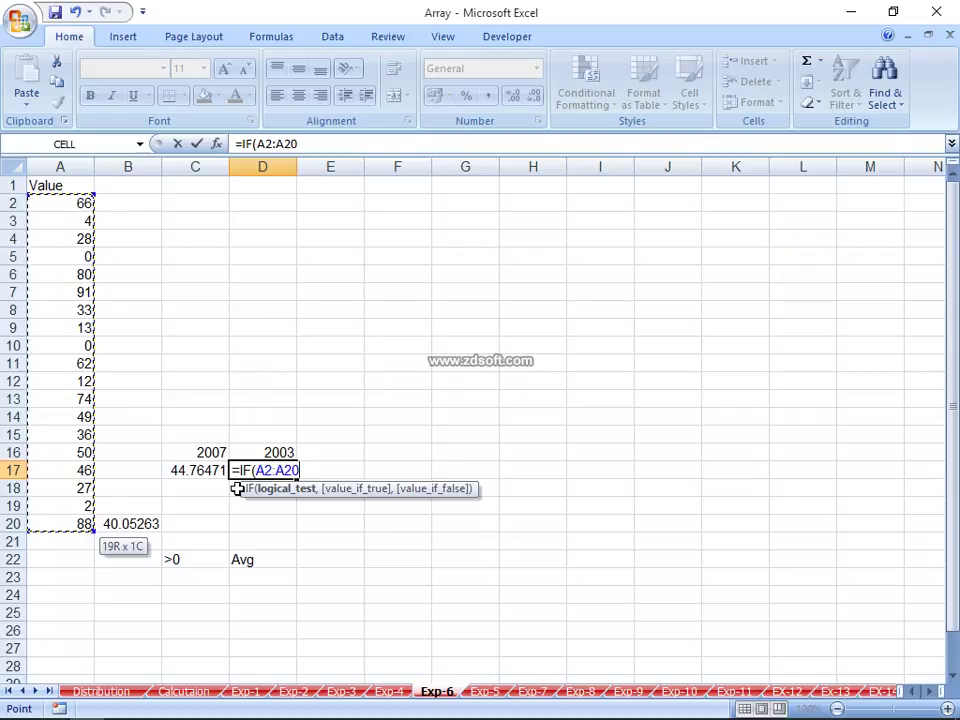
{"action": "type", "text": ",\""}
{"action": "key", "text": "BackSpace"}
{"action": "key", "text": "BackSpace"}
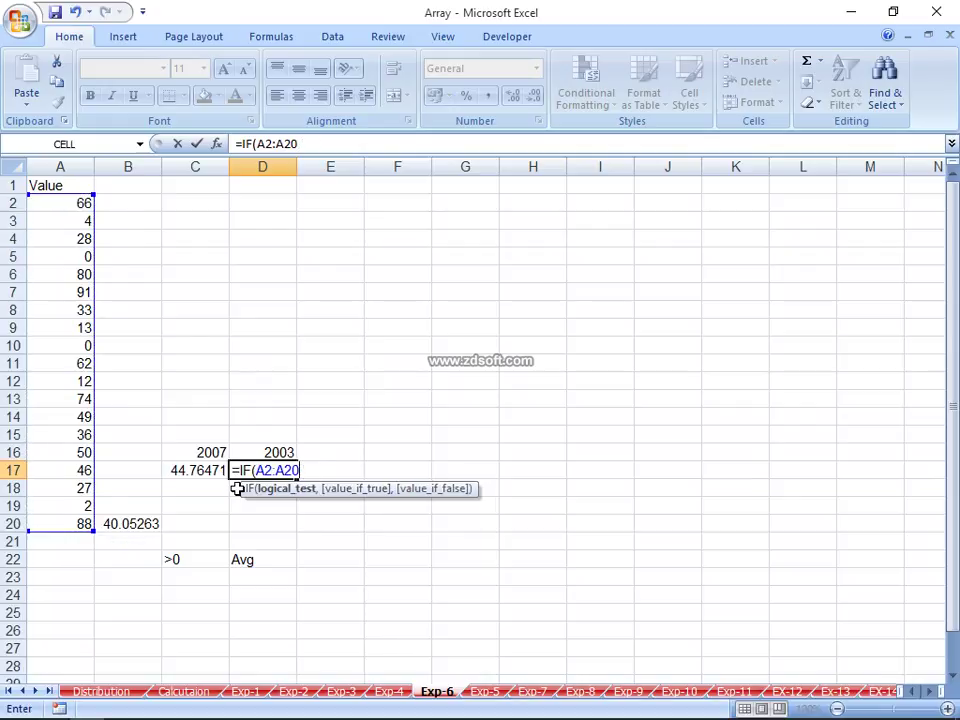
{"action": "type", "text": ">0"}
{"action": "type", "text": ","}
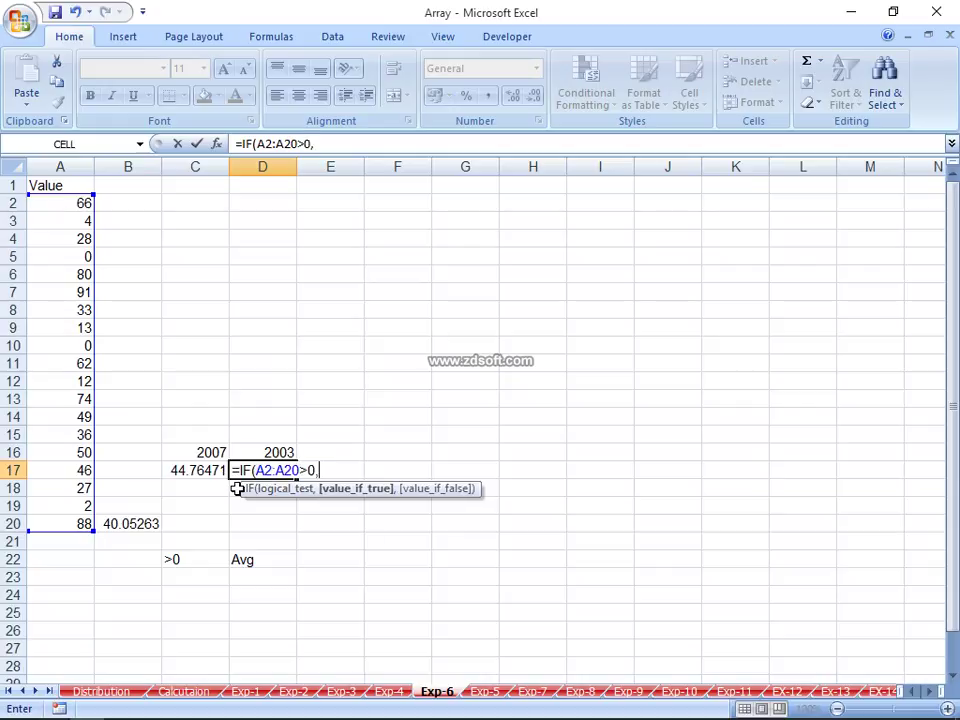
{"action": "type", "text": "av"}
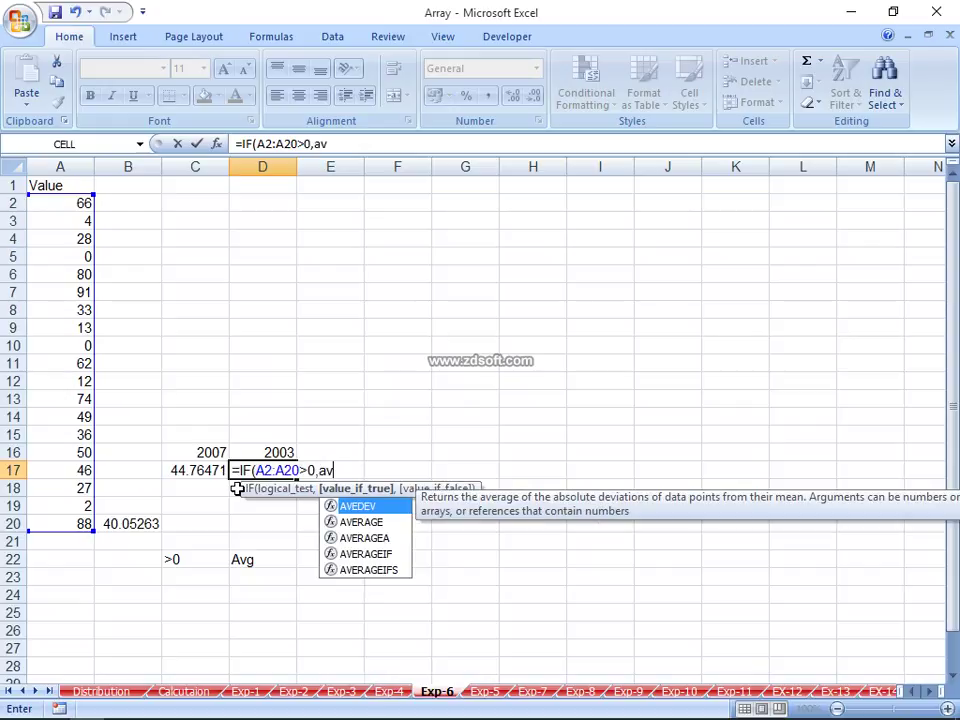
{"action": "key", "text": "Down"}
{"action": "key", "text": "Down"}
{"action": "key", "text": "Down"}
{"action": "key", "text": "Up"}
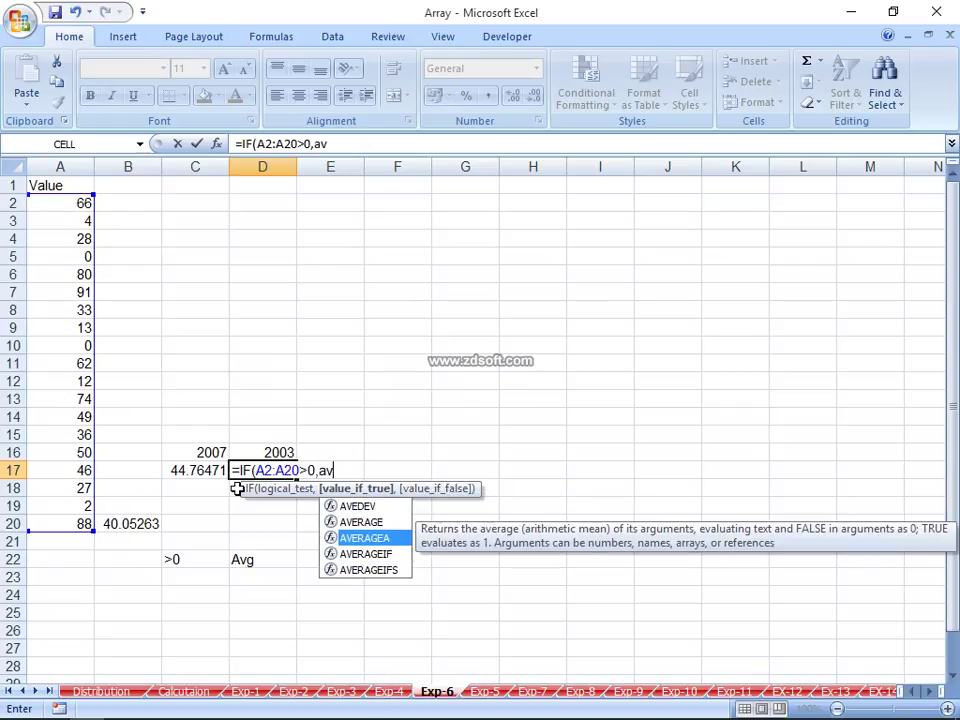
{"action": "key", "text": "BackSpace"}
{"action": "key", "text": "BackSpace"}
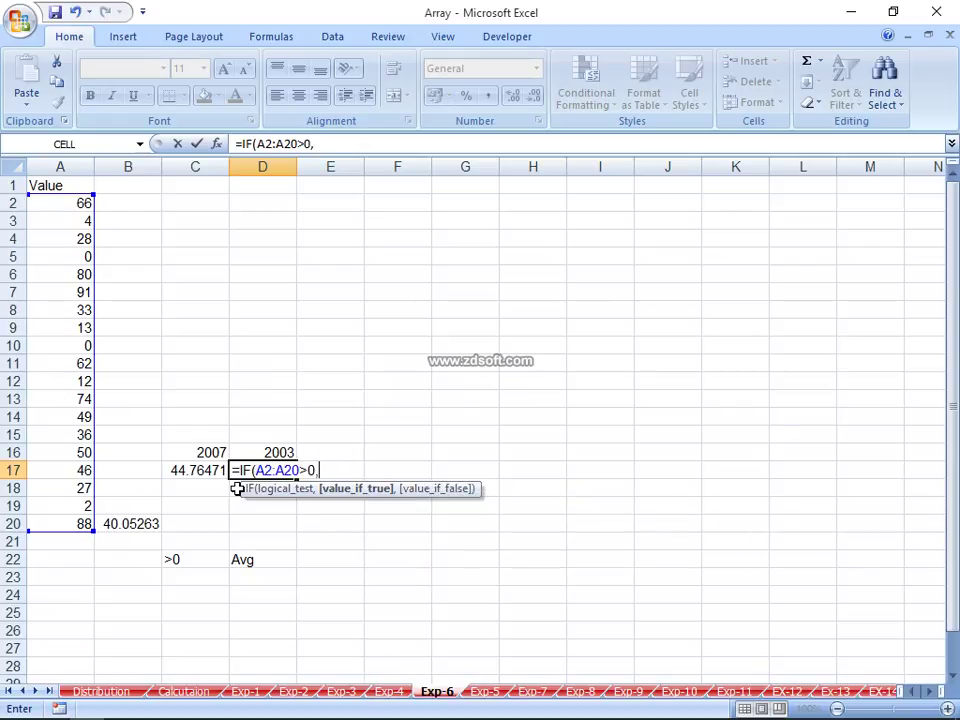
{"action": "key", "text": "Left"}
{"action": "key", "text": "Left"}
{"action": "key", "text": "ctrl+Up"}
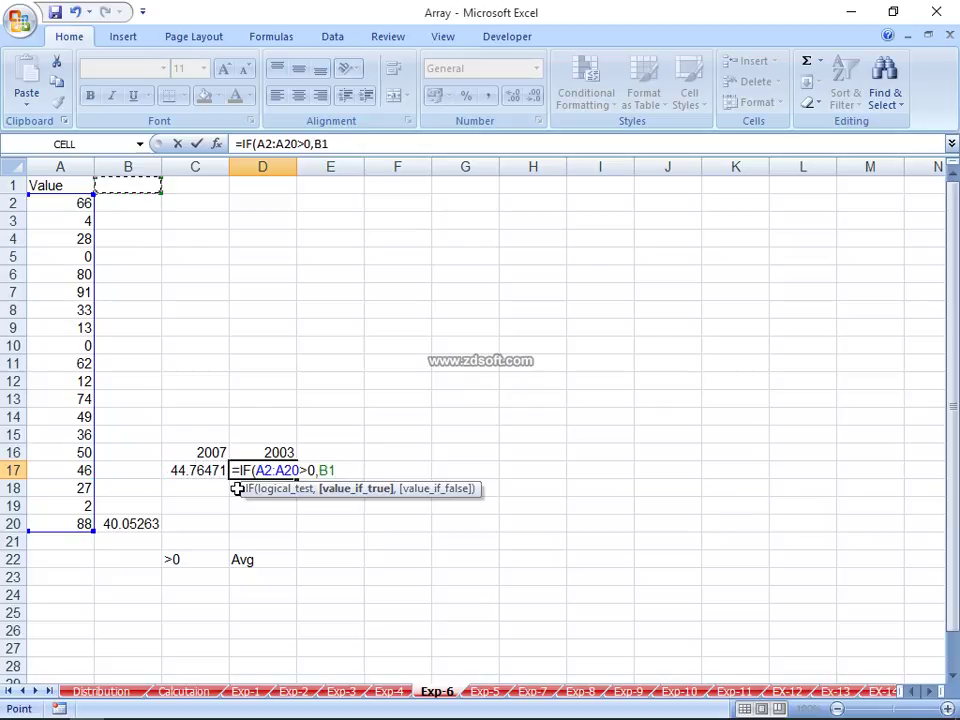
{"action": "key", "text": "Down"}
{"action": "key", "text": "Left"}
{"action": "key", "text": "ctrl+shift+Down"}
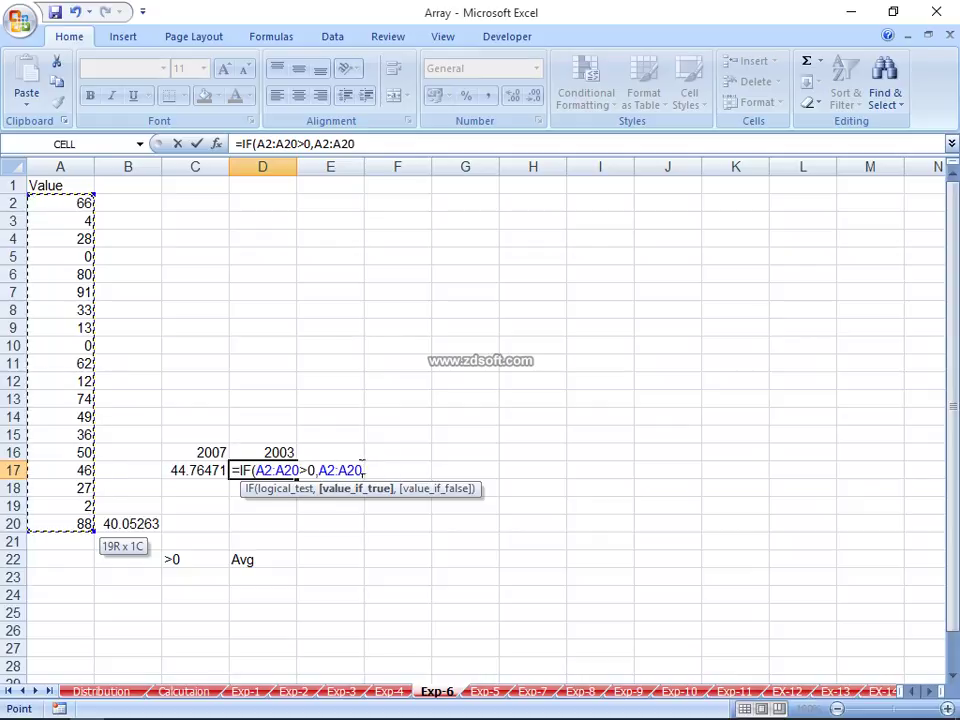
{"action": "type", "text": ",0"}
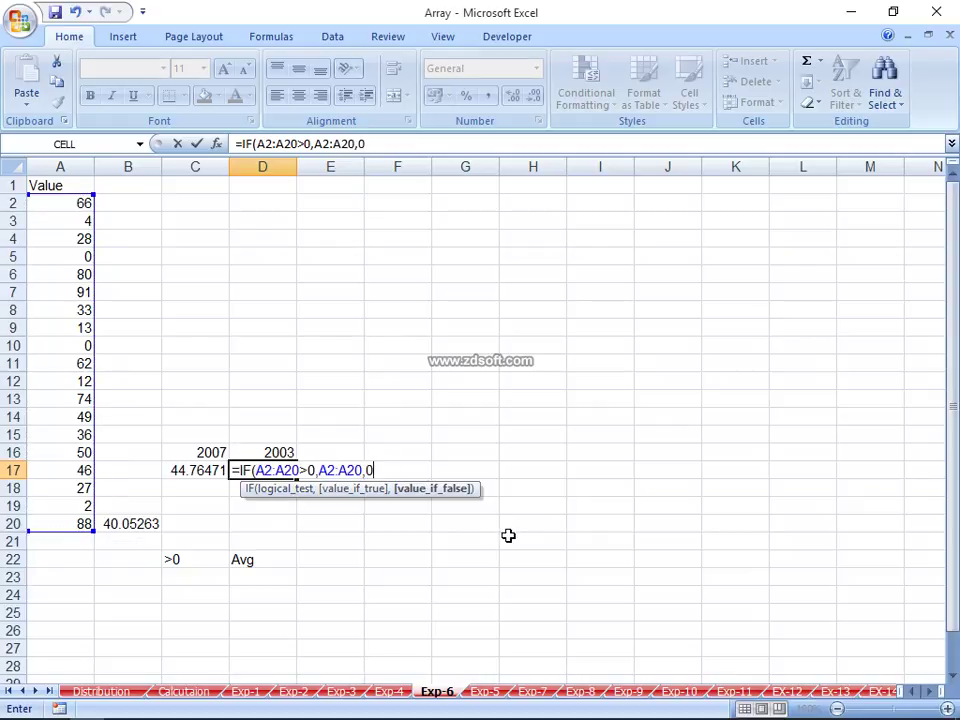
Step: Wrap the IF in AVERAGE and enter it as an array formula
{"action": "left_click", "coordinate": [242, 470]}
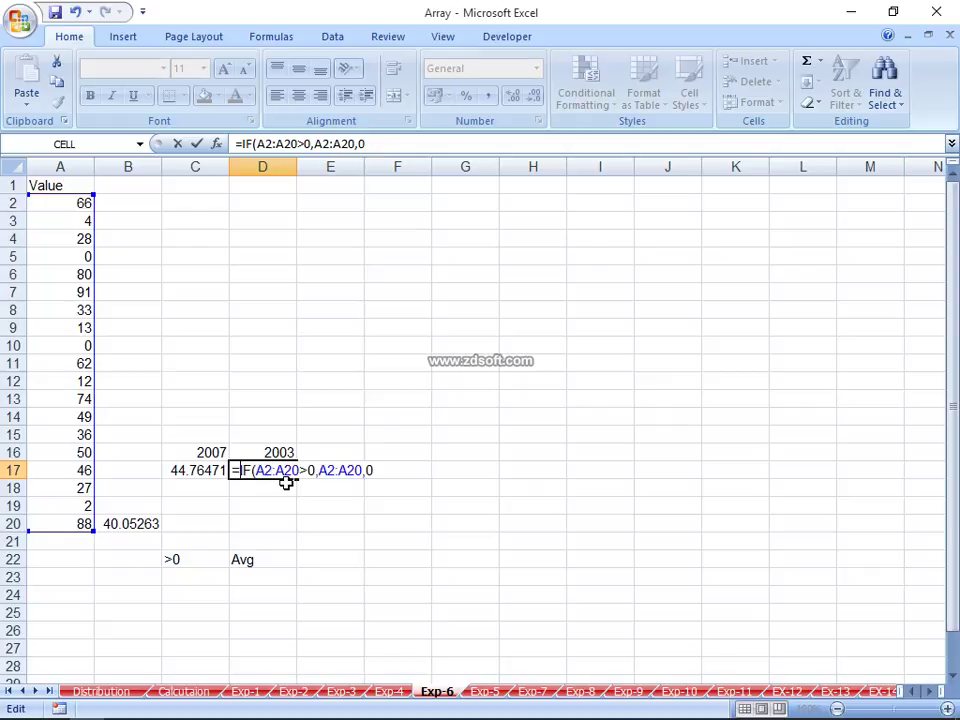
{"action": "type", "text": "ave"}
{"action": "key", "text": "Tab"}
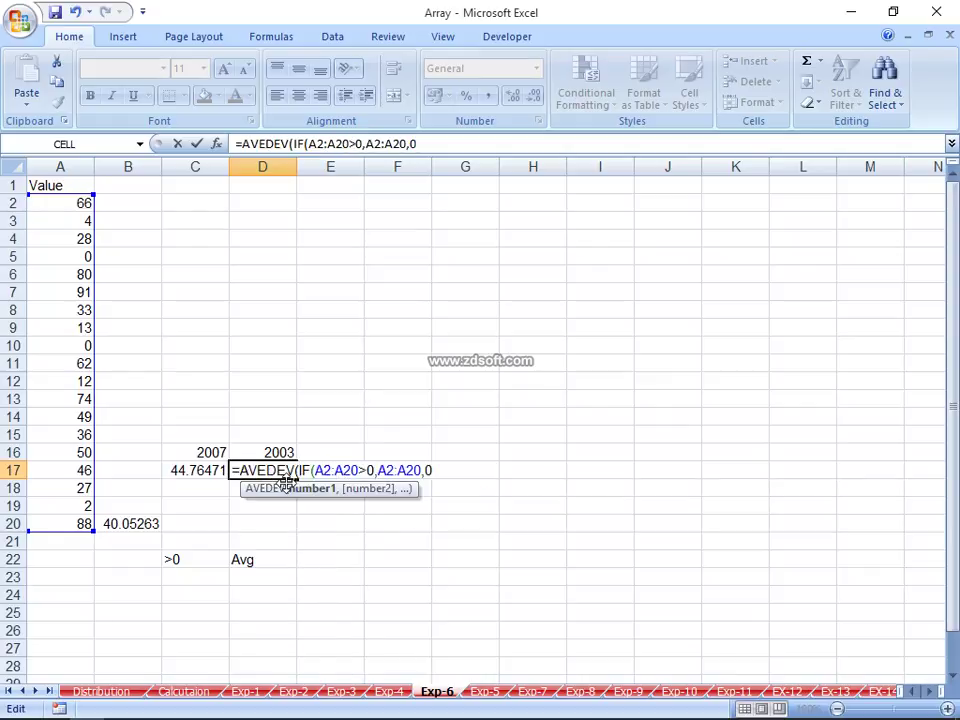
{"action": "key", "text": "BackSpace"}
{"action": "key", "text": "BackSpace"}
{"action": "key", "text": "BackSpace"}
{"action": "key", "text": "BackSpace"}
{"action": "key", "text": "BackSpace"}
{"action": "type", "text": "er"}
{"action": "key", "text": "Tab"}
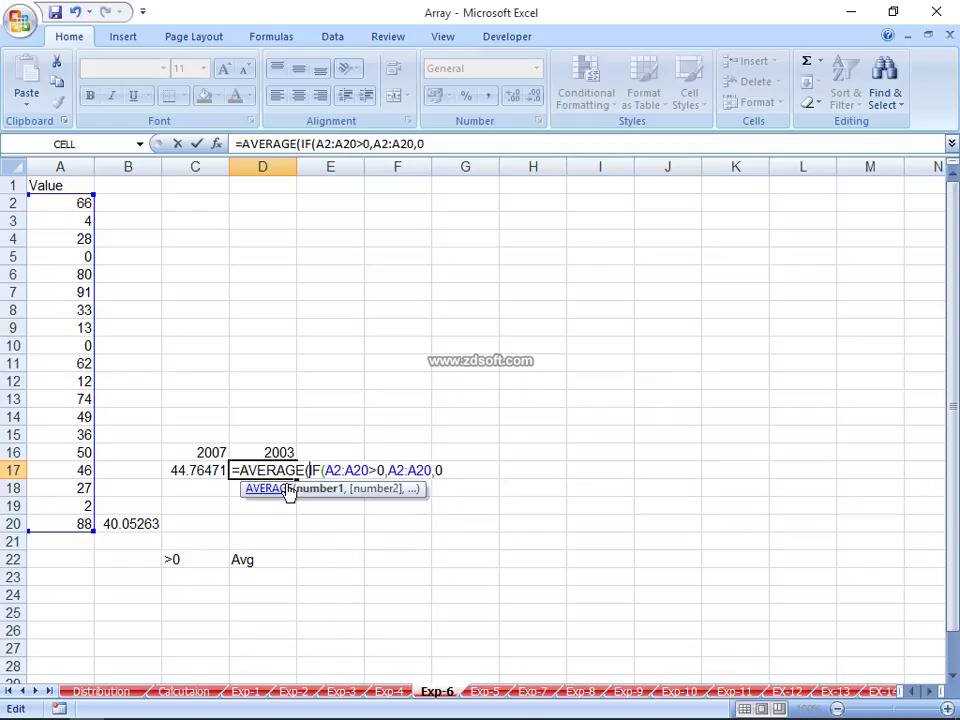
{"action": "key", "text": "ctrl+shift+Return"}
{"action": "key", "text": "Return"}
{"action": "key", "text": "F2"}
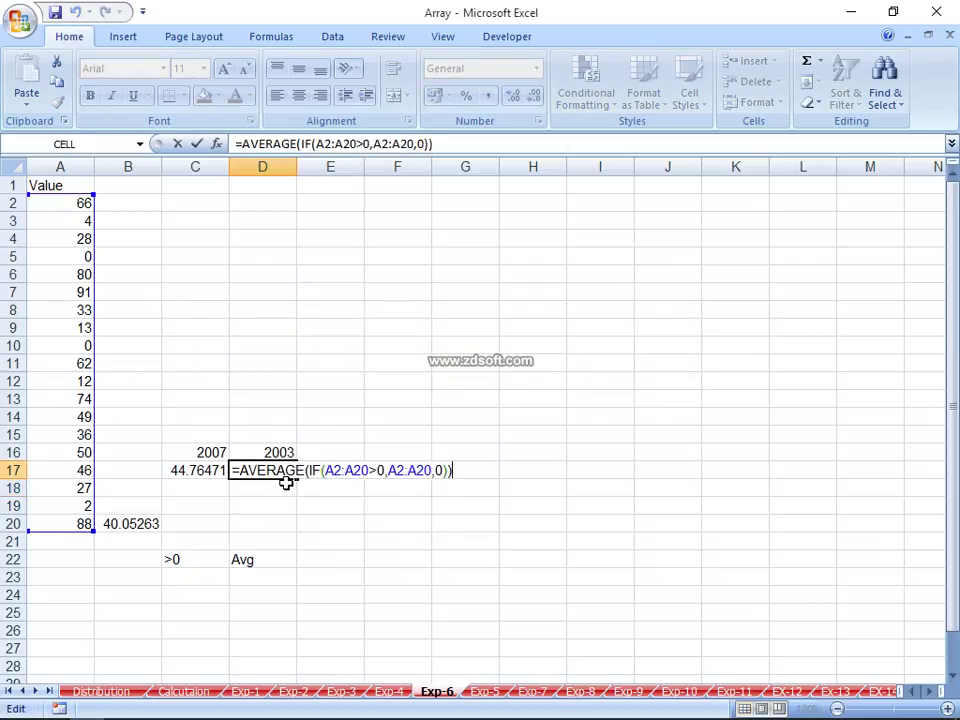
{"action": "key", "text": "ctrl+shift+Return"}
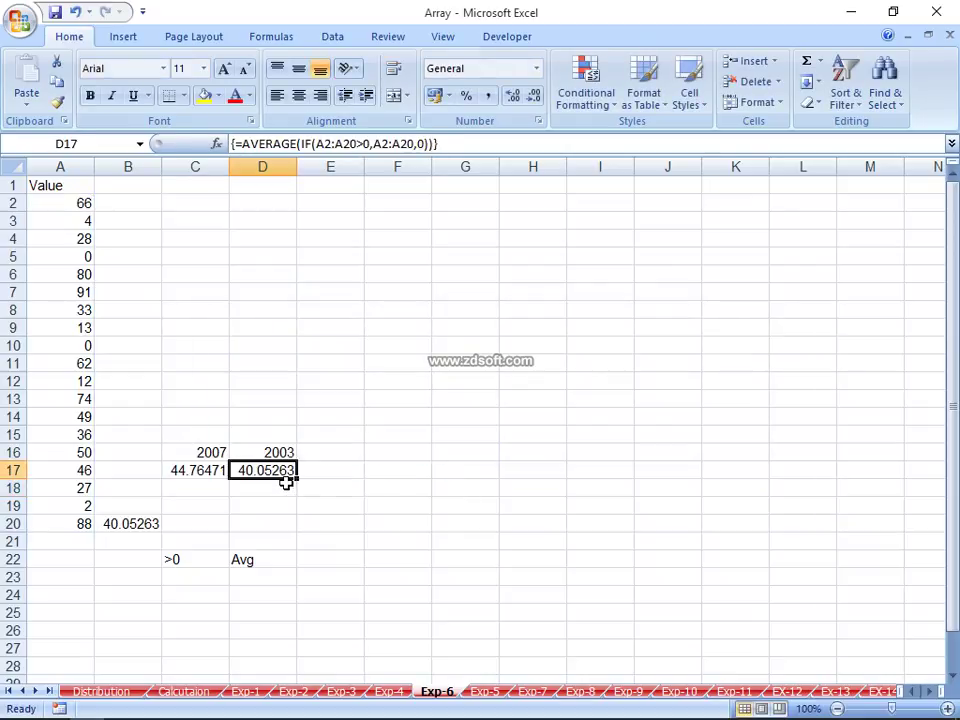
Step: Change the IF's false value from 0 to "" and re-enter it as an array formula
{"action": "key", "text": "F2"}
{"action": "key", "text": "BackSpace"}
{"action": "key", "text": "BackSpace"}
{"action": "key", "text": "BackSpace"}
{"action": "type", "text": "\"\""}
{"action": "key", "text": "ctrl+shift+Return"}
{"action": "key", "text": "Return"}
{"action": "key", "text": "Up"}
{"action": "key", "text": "F2"}
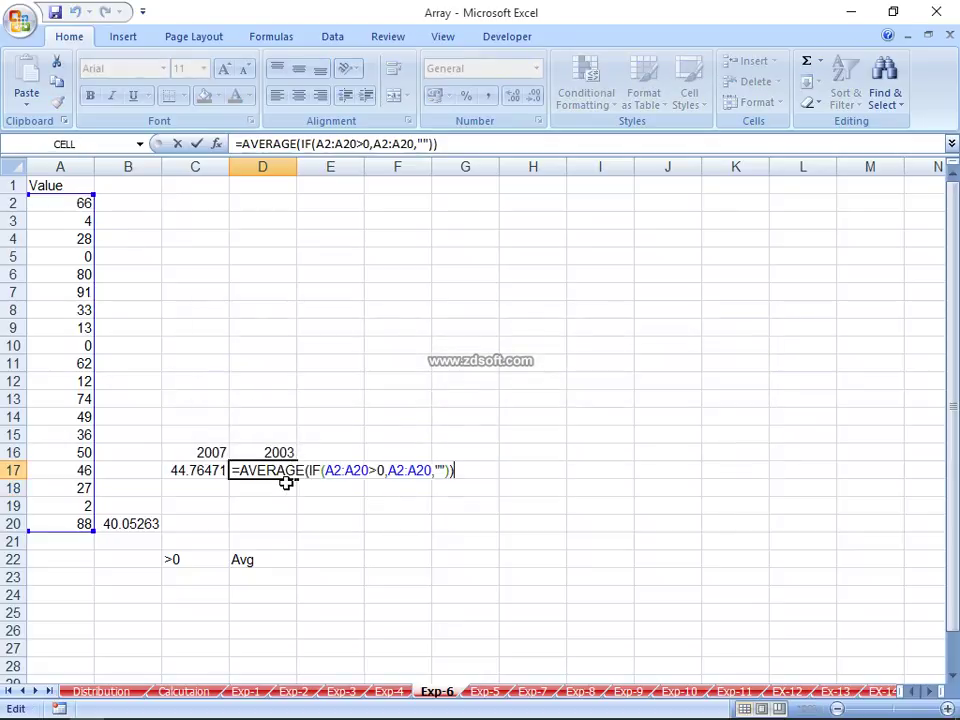
{"action": "key", "text": "ctrl+shift+Return"}
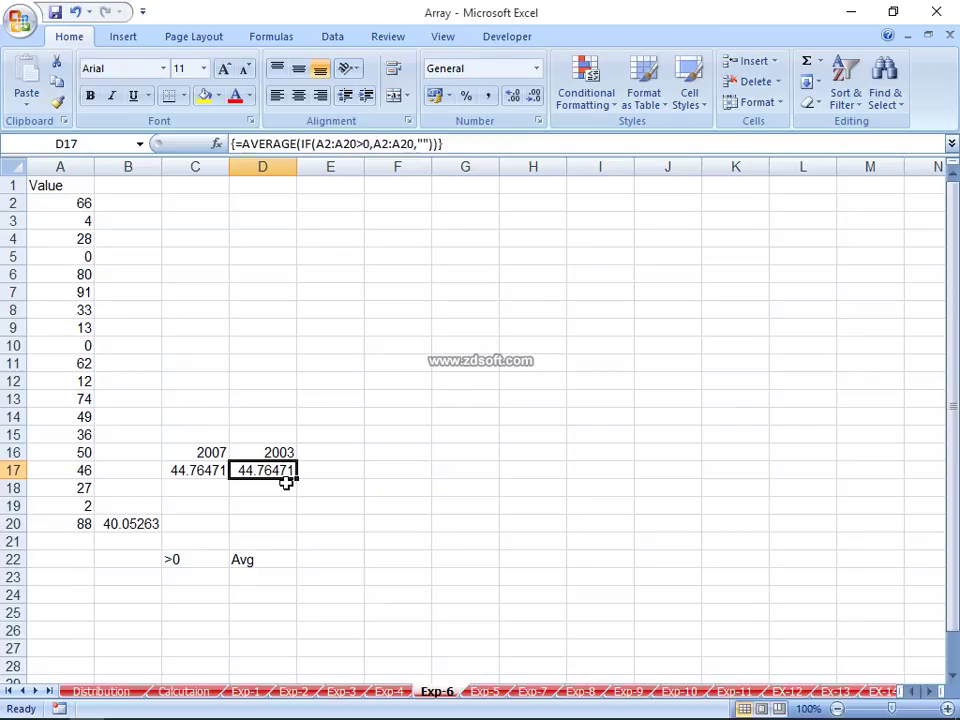
Step: Compare D17's result with C17's AVERAGEIF and B20's plain AVERAGE
{"action": "key", "text": "Left"}
{"action": "key", "text": "Down"}
{"action": "key", "text": "Down"}
{"action": "key", "text": "Down"}
{"action": "key", "text": "Left"}
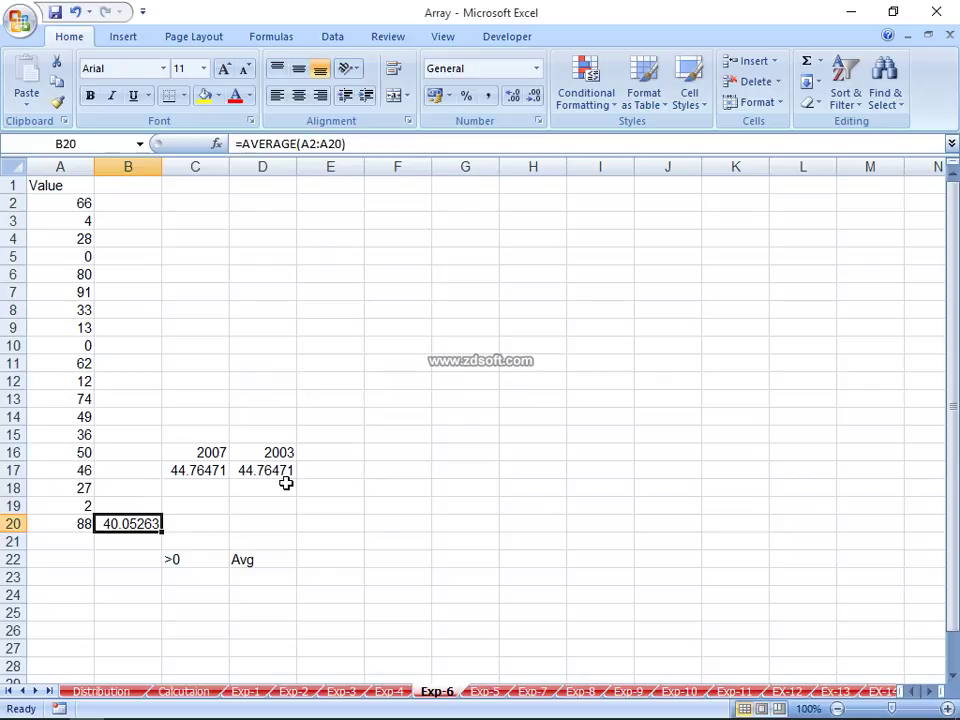
{"action": "key", "text": "Up"}
{"action": "key", "text": "Up"}
{"action": "key", "text": "Up"}
{"action": "key", "text": "Right"}
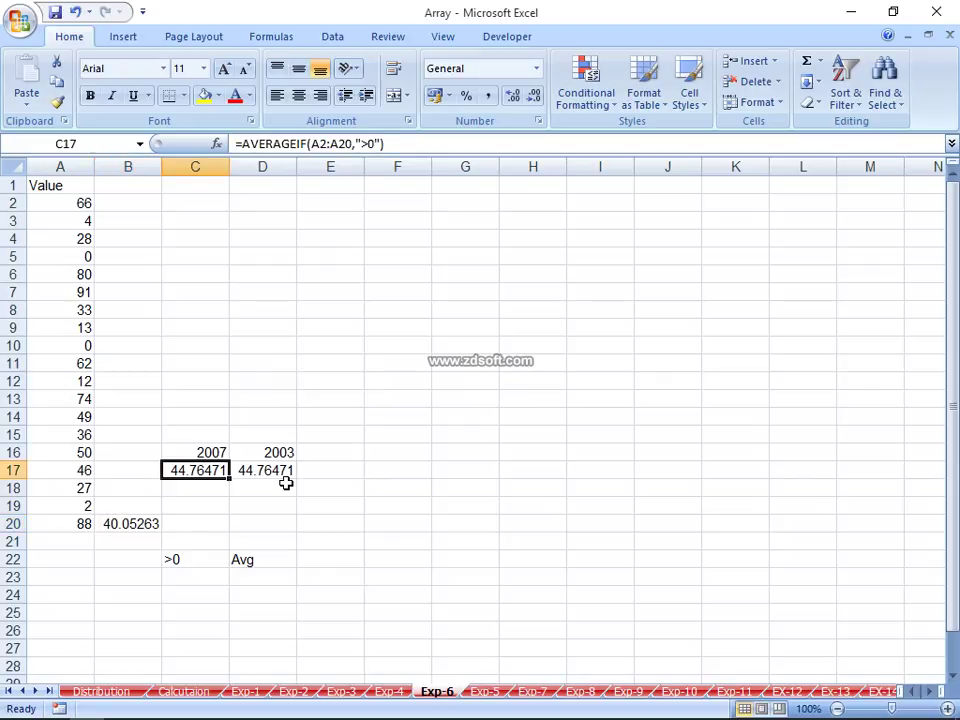
{"action": "key", "text": "Right"}
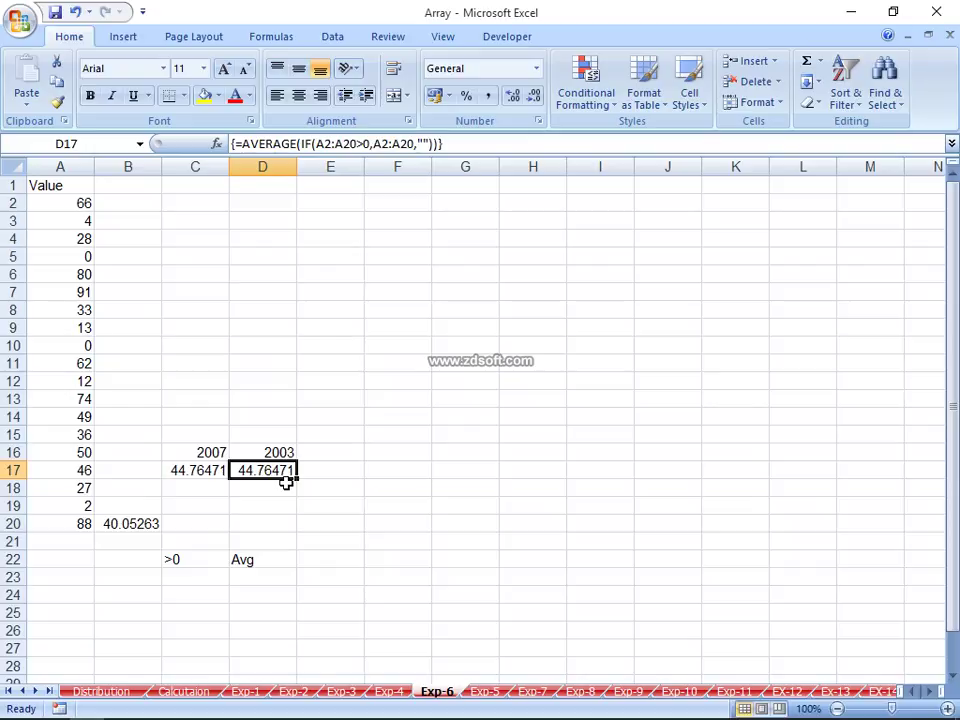
{"action": "key", "text": "Left"}
{"action": "key", "text": "Right"}
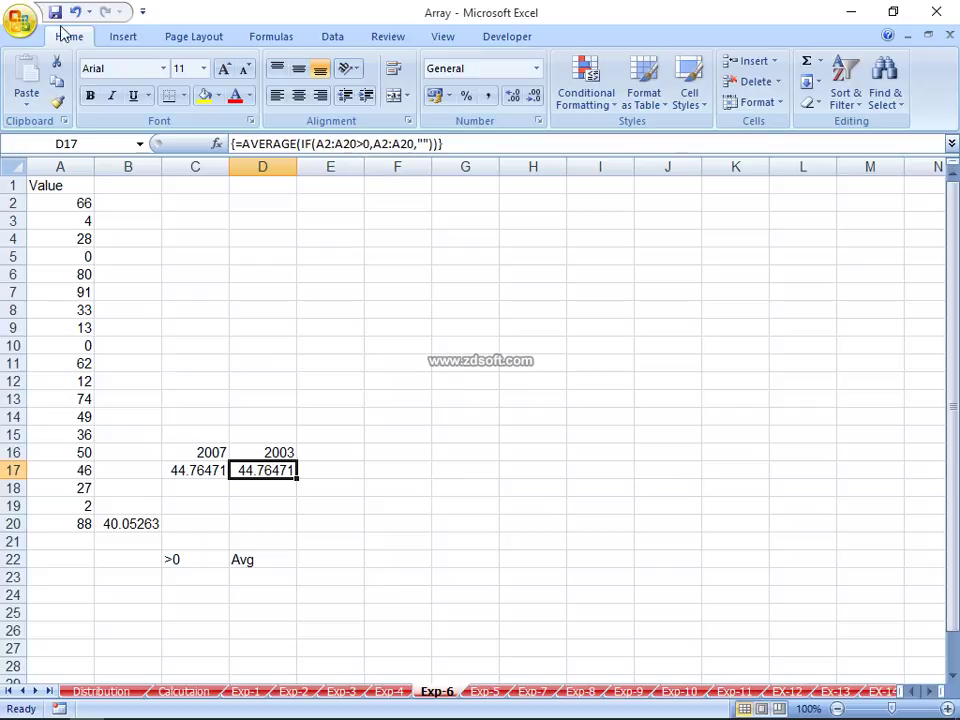
Step: Evaluate D17's array formula two steps in Evaluate Formula, then switch to the Exp-5 sheet
{"action": "left_click", "coordinate": [285, 37]}
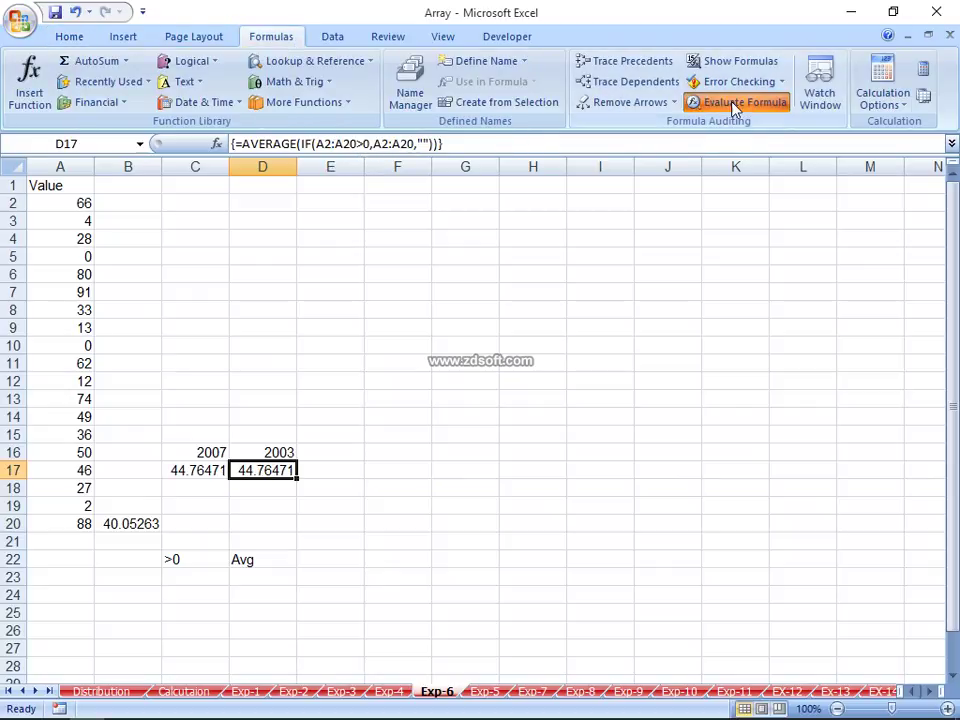
{"action": "left_click", "coordinate": [738, 102]}
{"action": "left_click", "coordinate": [437, 578]}
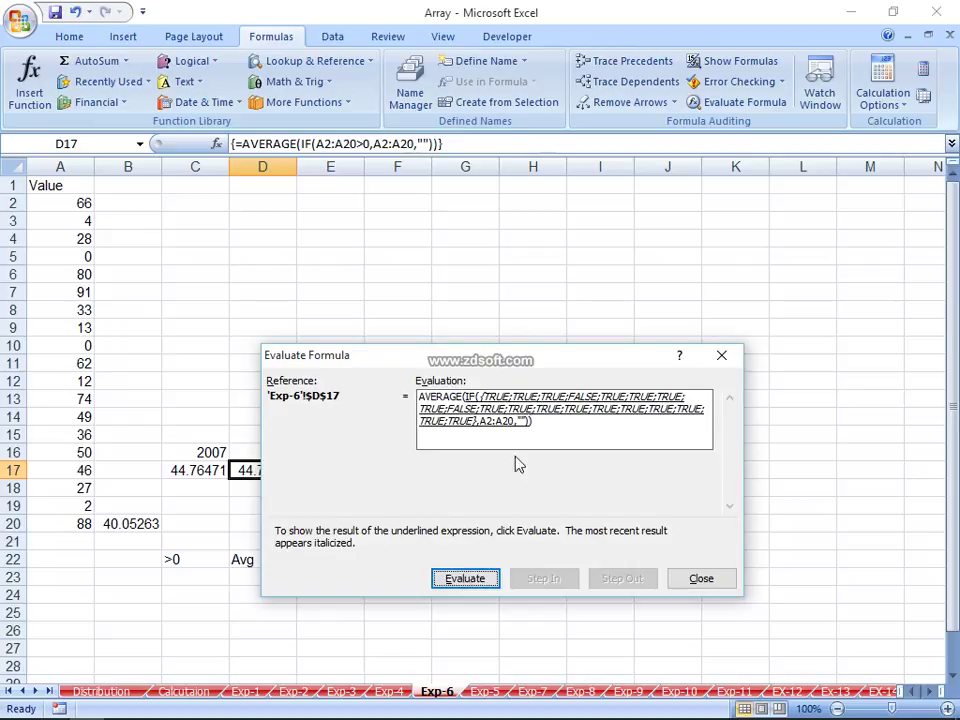
{"action": "left_click", "coordinate": [452, 579]}
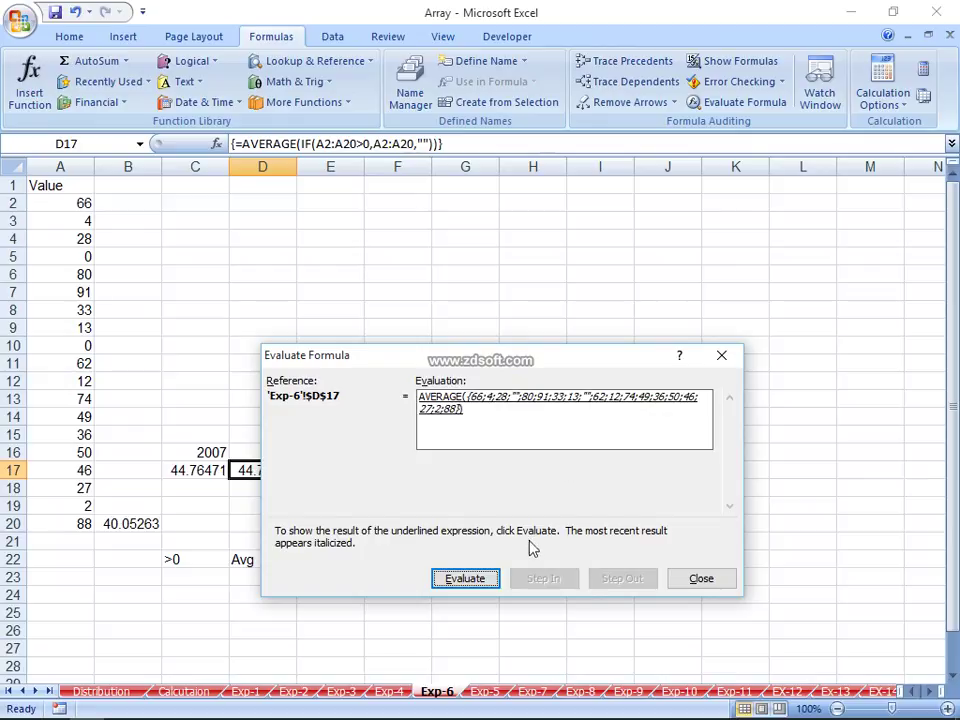
{"action": "left_click", "coordinate": [675, 577]}
{"action": "left_click", "coordinate": [476, 692]}
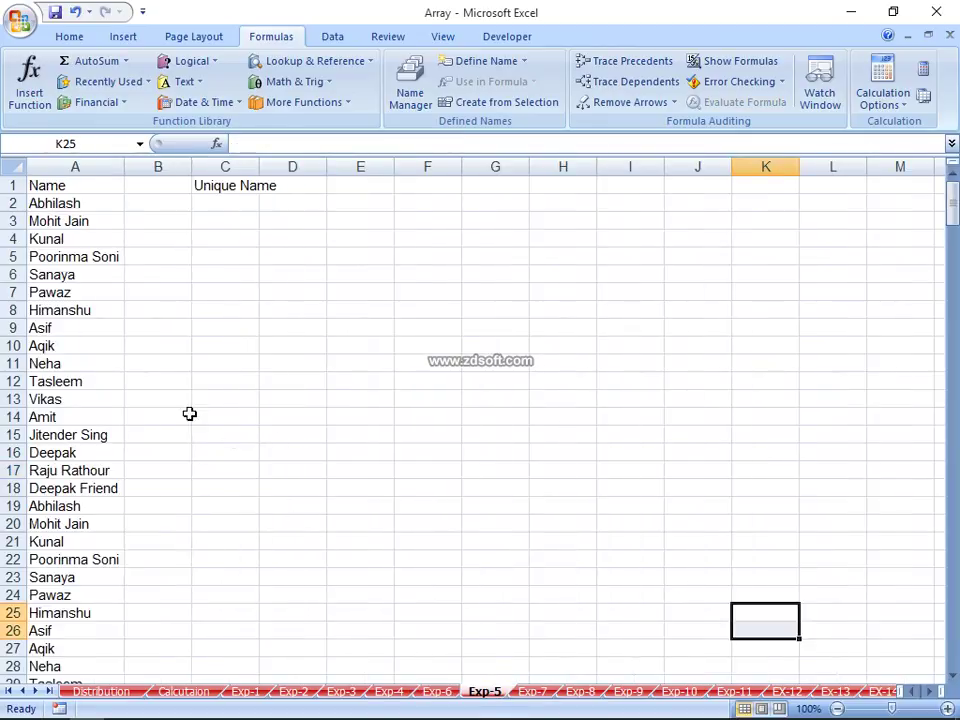
{"action": "left_click_drag", "start_coordinate": [101, 222], "coordinate": [112, 348]}
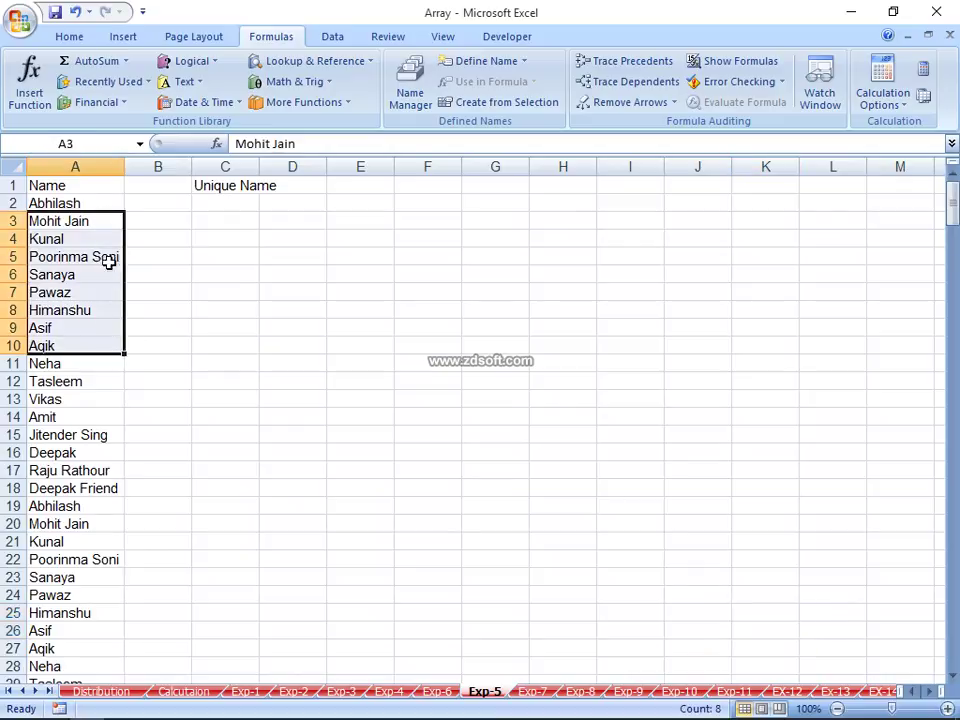
{"action": "left_click", "coordinate": [62, 157]}
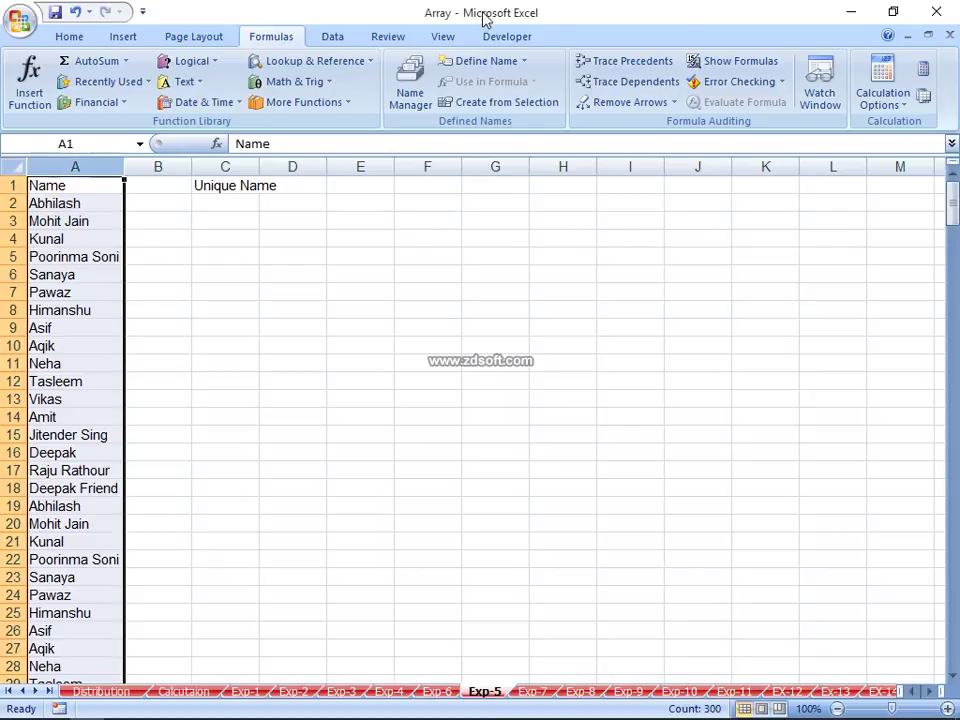
{"action": "left_click", "coordinate": [332, 37]}
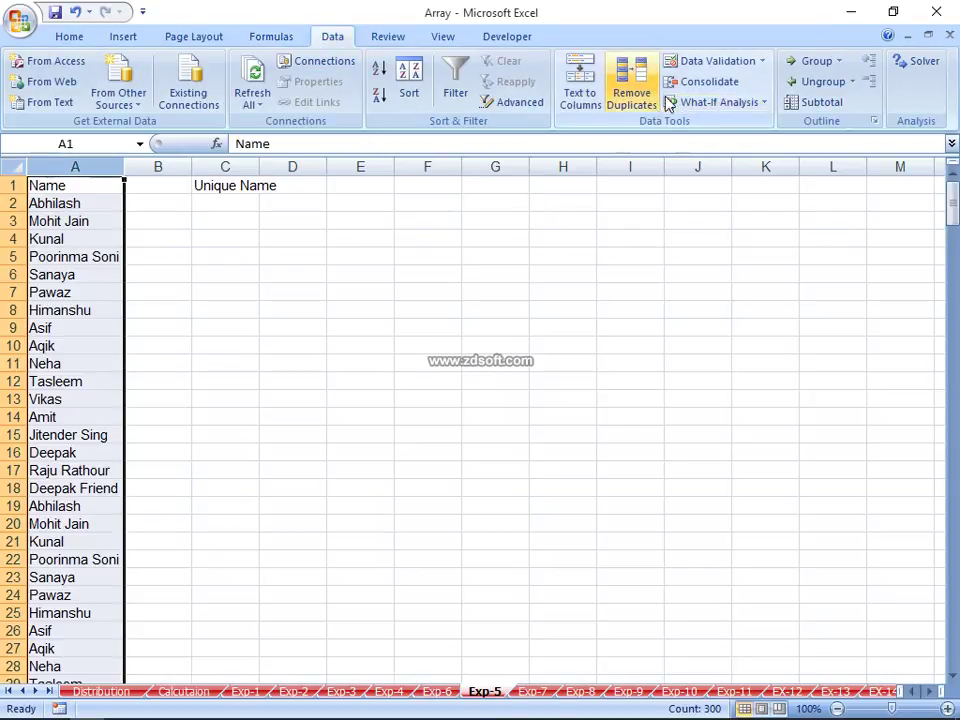
{"action": "left_click", "coordinate": [641, 113]}
{"action": "left_click", "coordinate": [617, 597]}
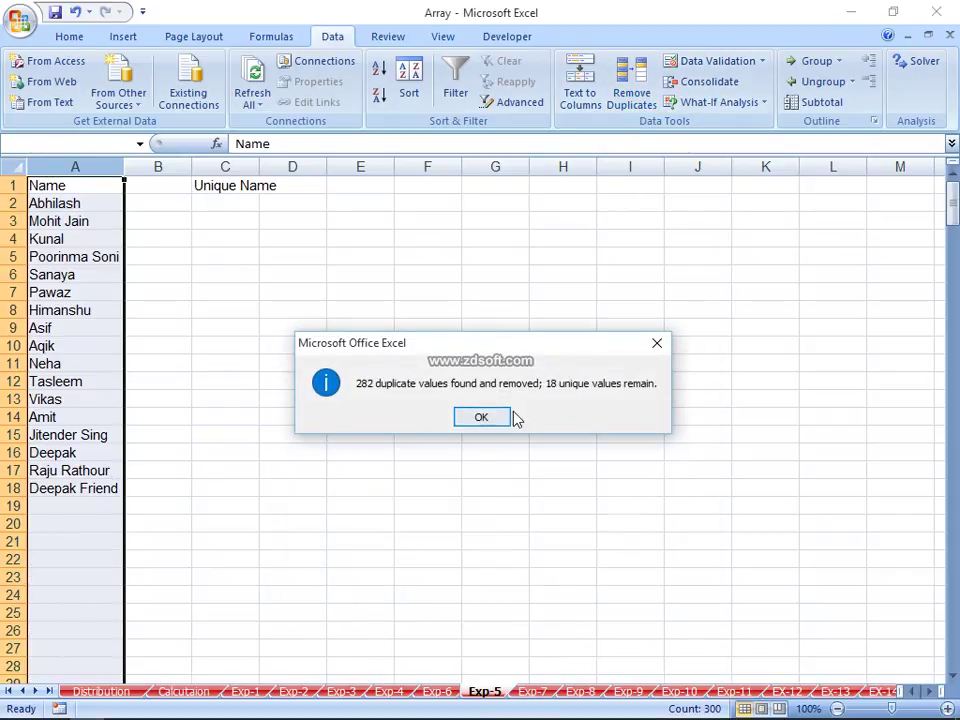
{"action": "left_click", "coordinate": [461, 420]}
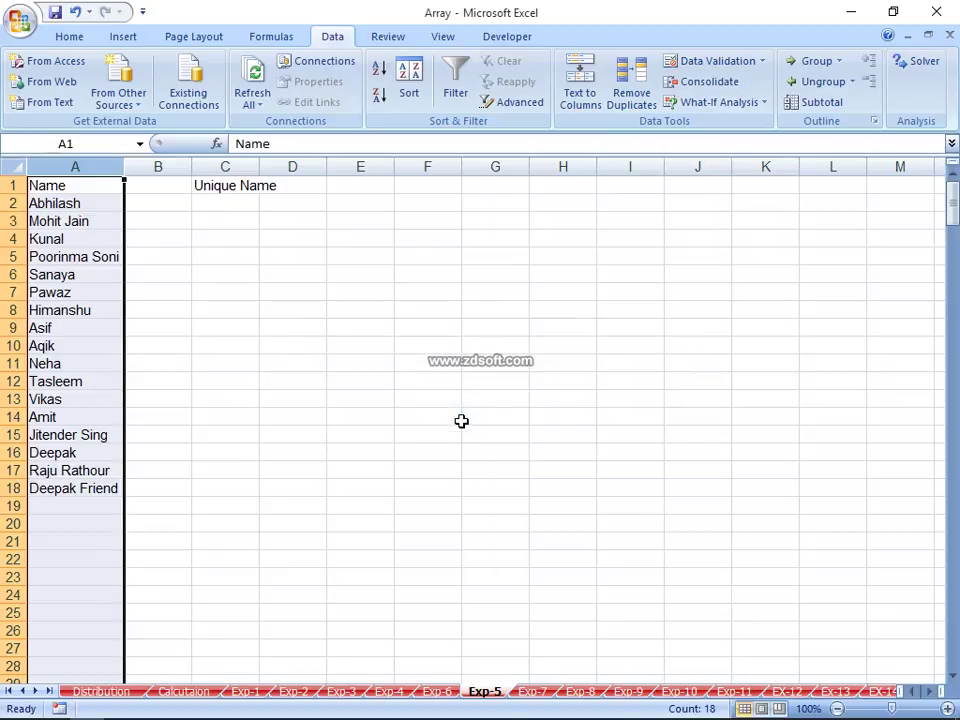
{"action": "left_click", "coordinate": [294, 386]}
{"action": "left_click", "coordinate": [291, 345]}
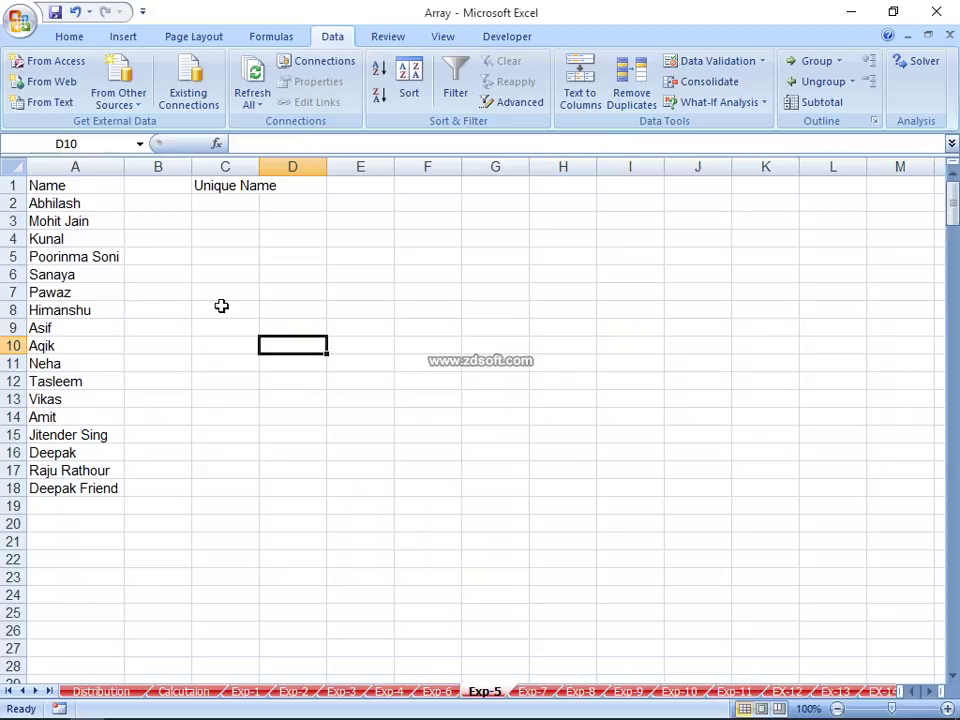
{"action": "key", "text": "ctrl+w"}
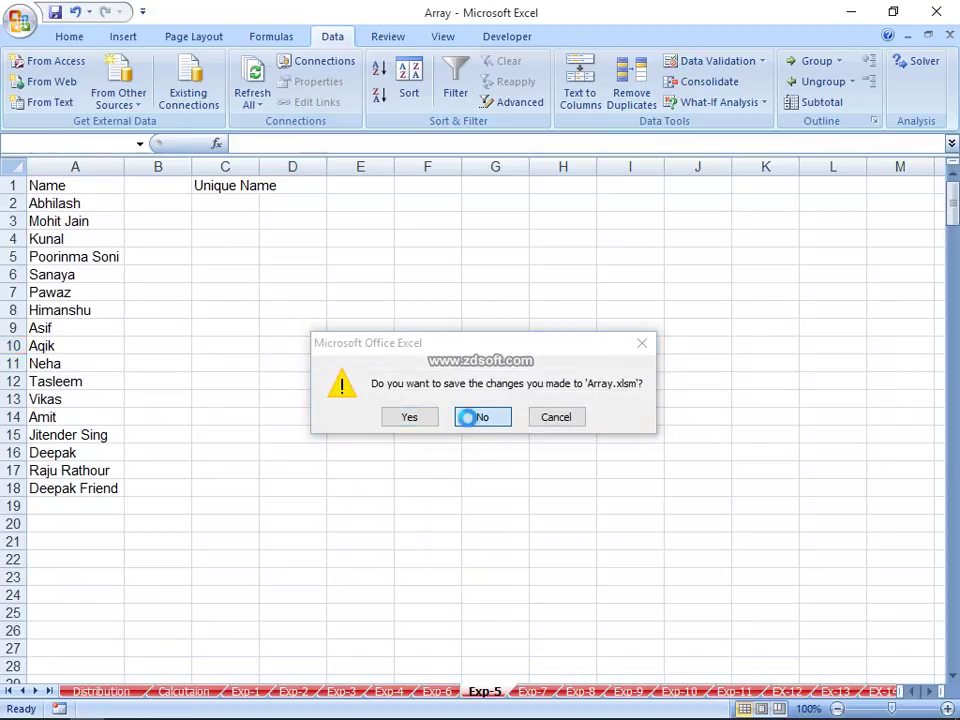
{"action": "left_click", "coordinate": [466, 418]}
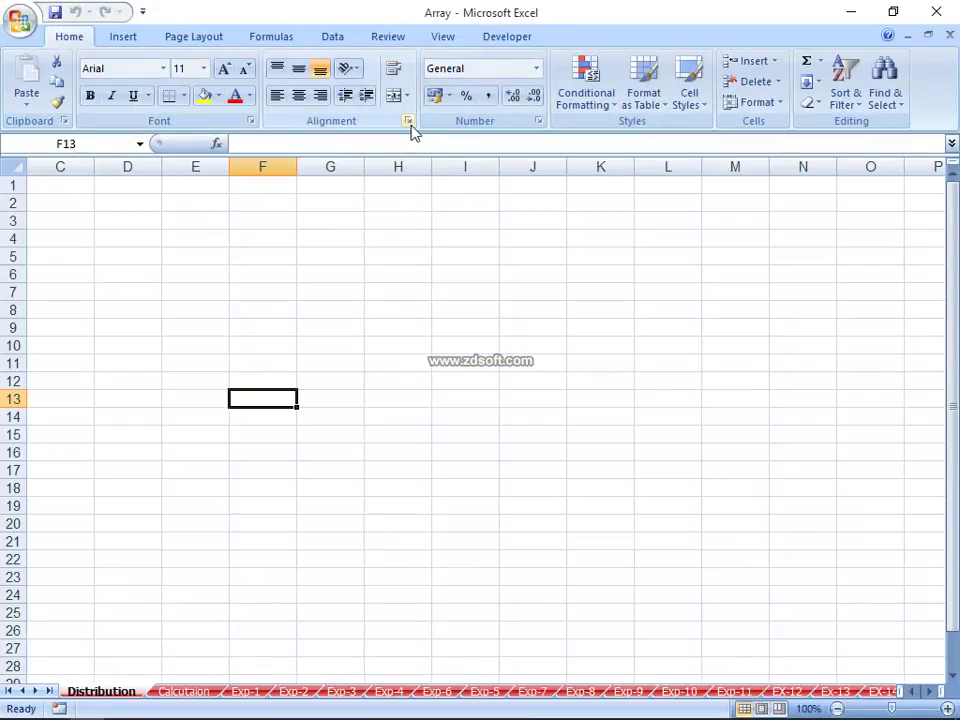
{"action": "left_click", "coordinate": [440, 691]}
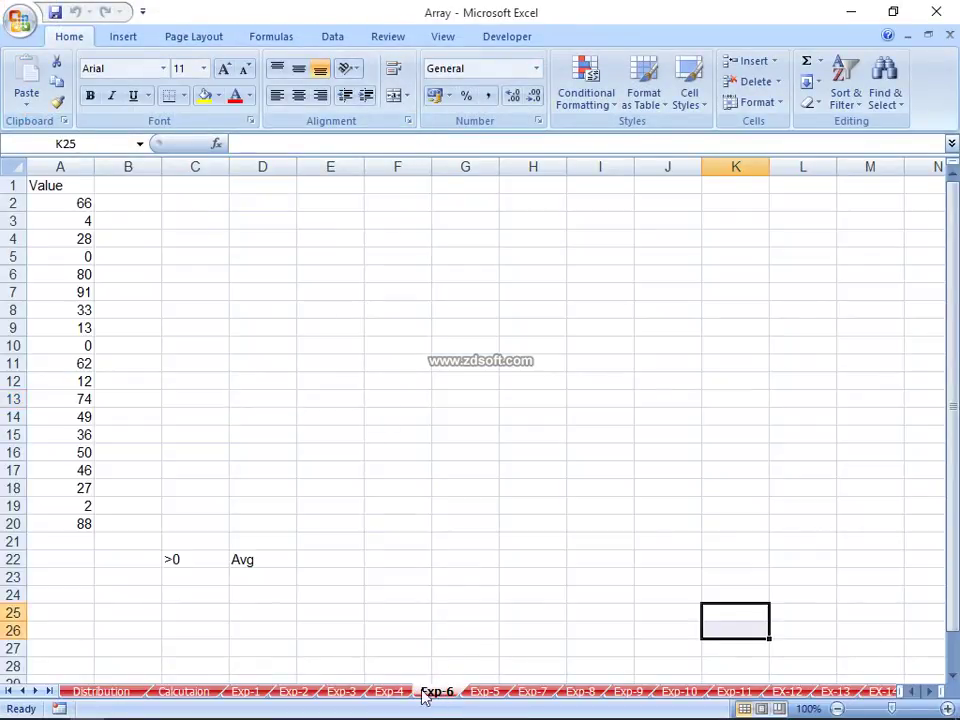
{"action": "left_click", "coordinate": [484, 692]}
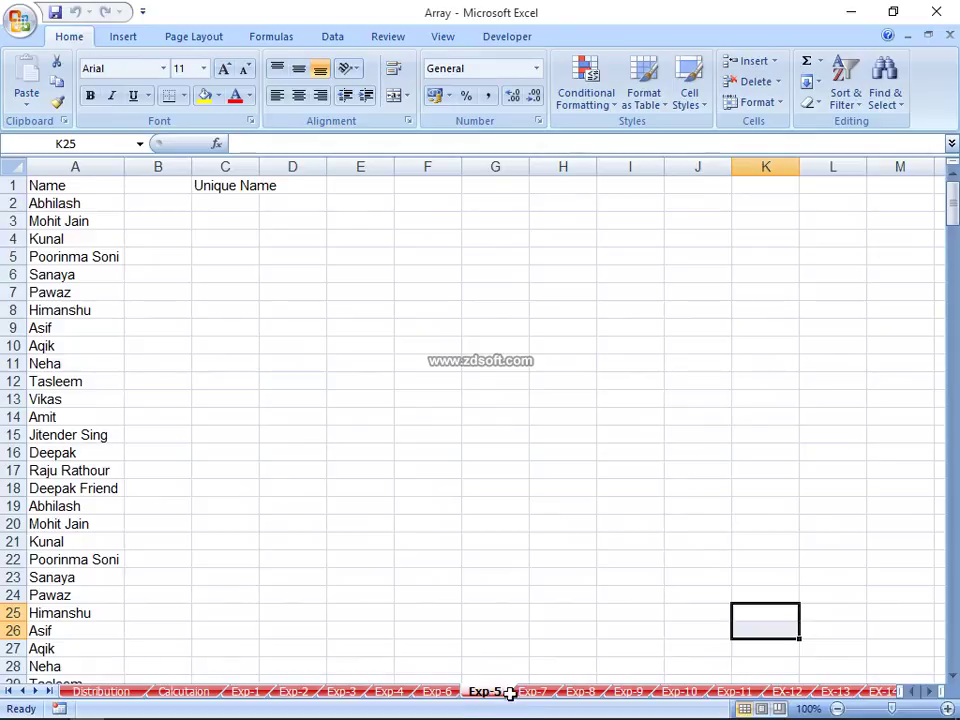
Step: Select the name list A1:A300 and name it data in the Name Box
{"action": "left_click", "coordinate": [196, 204]}
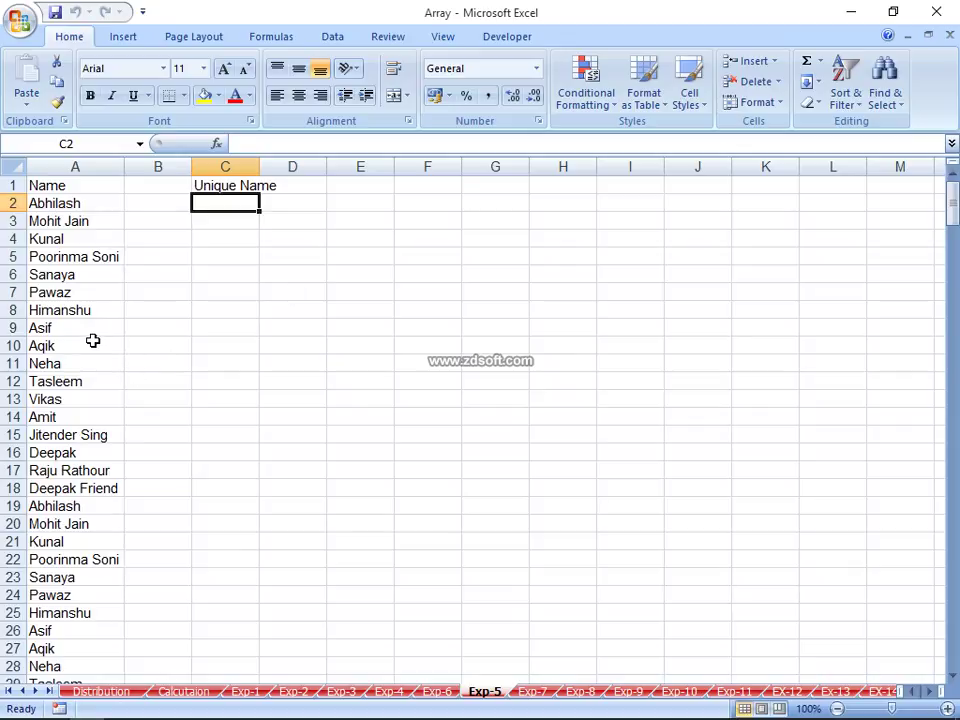
{"action": "left_click", "coordinate": [91, 341]}
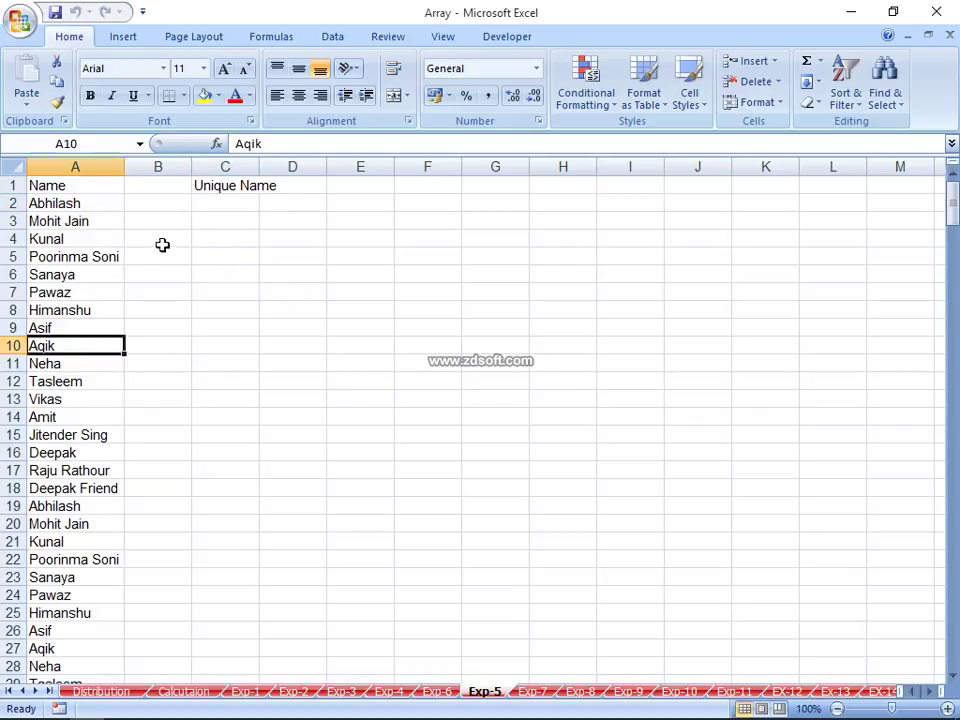
{"action": "left_click", "coordinate": [222, 207]}
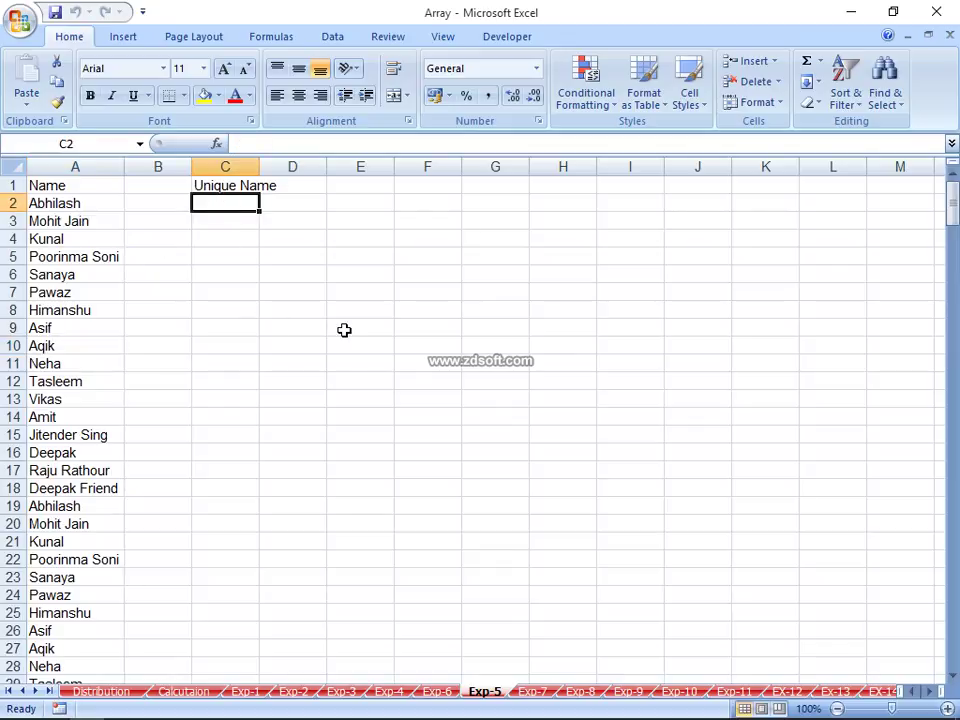
{"action": "left_click", "coordinate": [340, 329]}
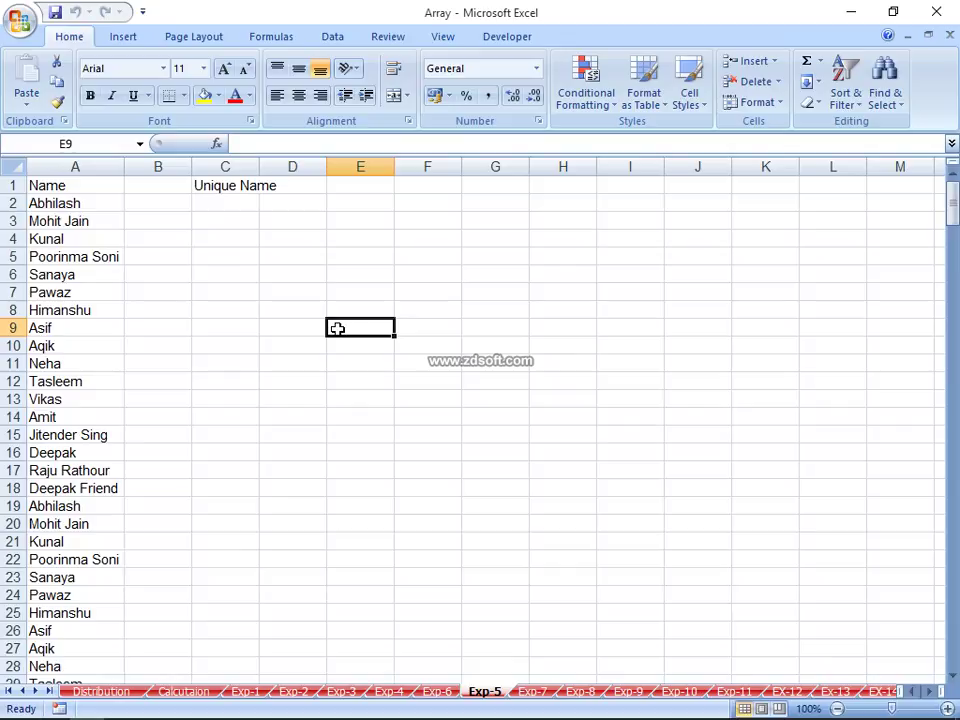
{"action": "left_click", "coordinate": [72, 205]}
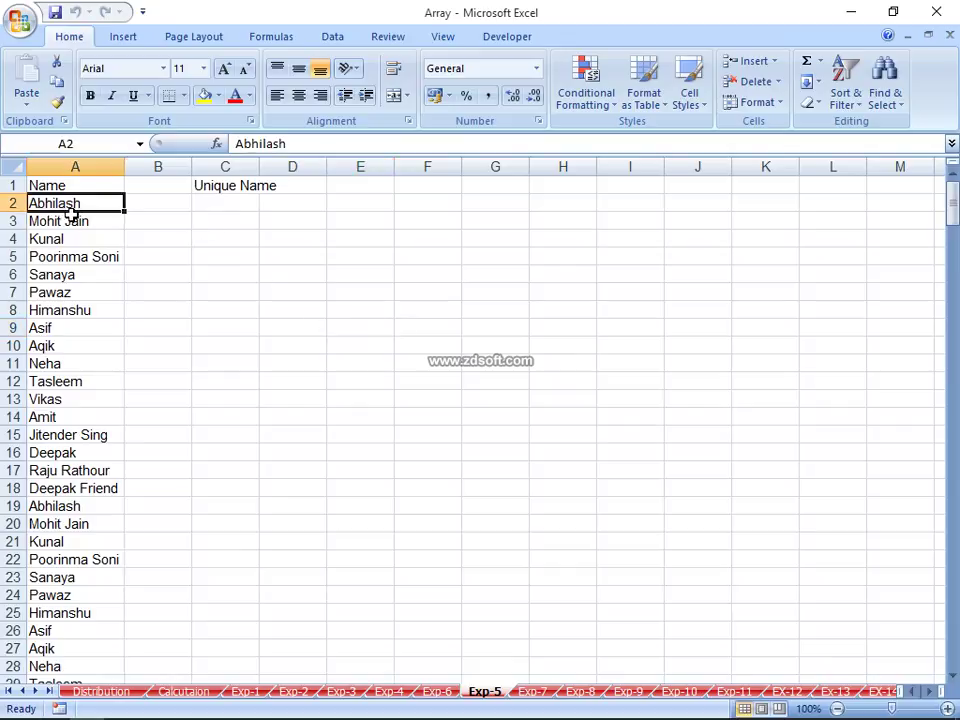
{"action": "key", "text": "Up"}
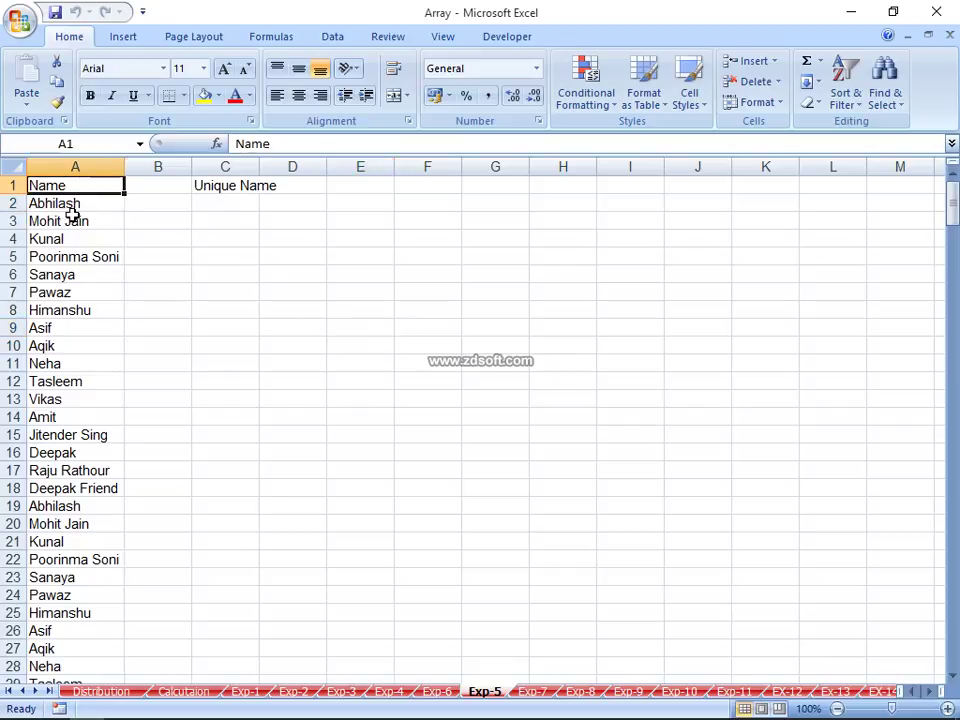
{"action": "key", "text": "ctrl+shift+Down"}
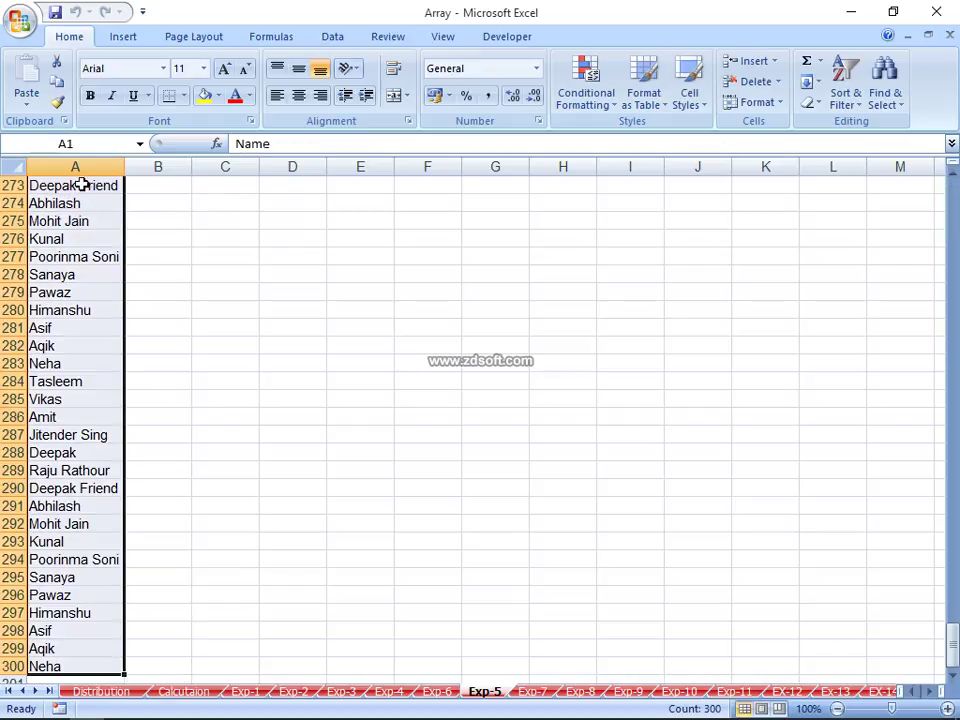
{"action": "left_click", "coordinate": [99, 143]}
{"action": "type", "text": "data"}
{"action": "key", "text": "Return"}
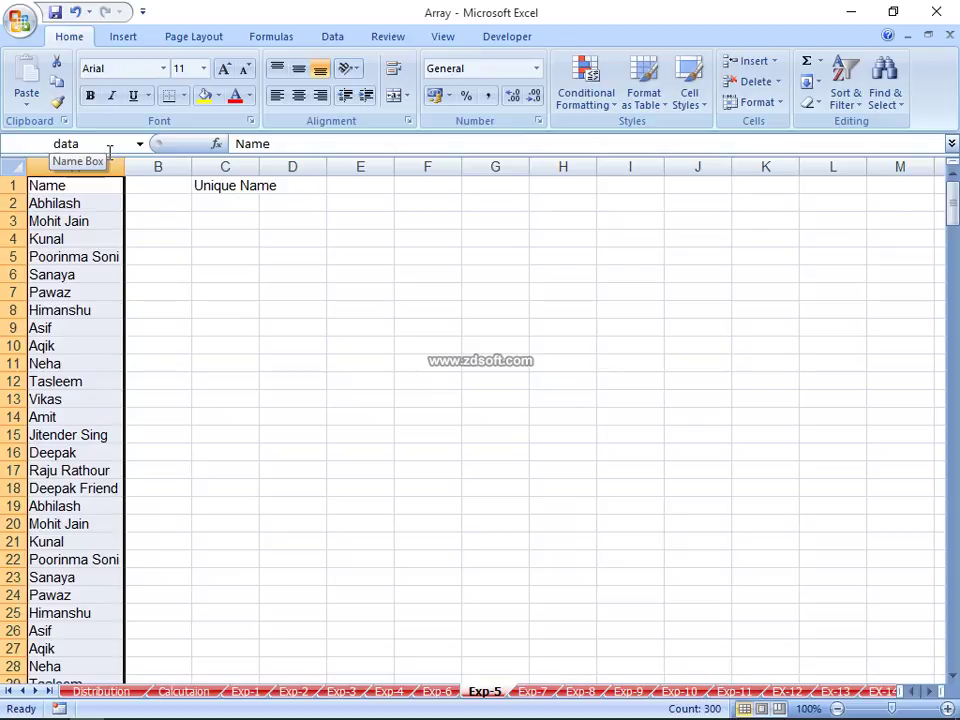
{"action": "left_click", "coordinate": [219, 199]}
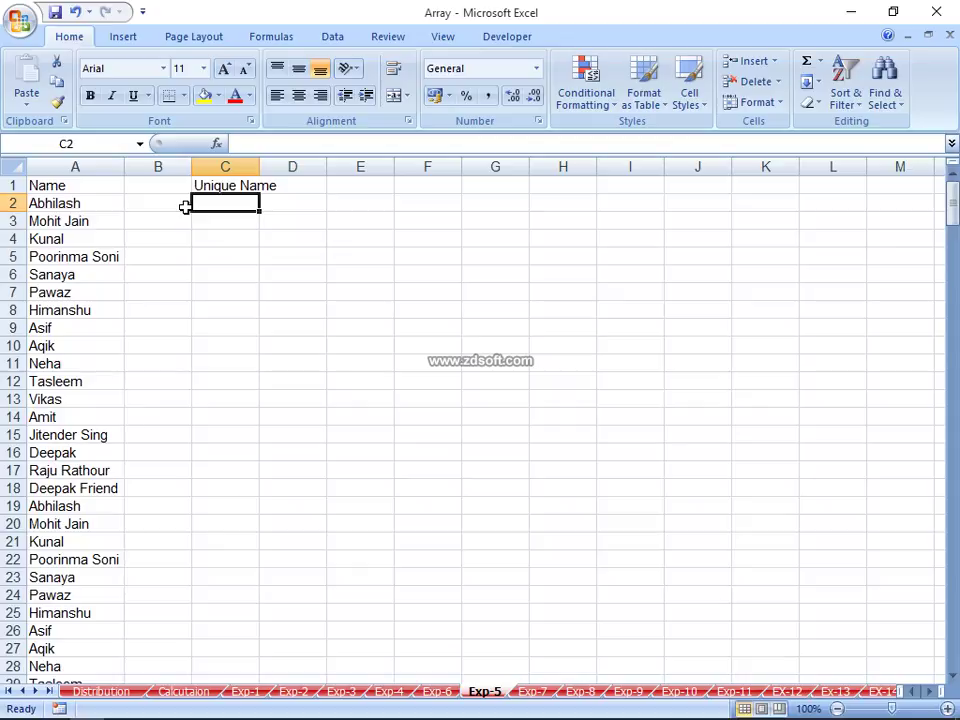
Step: Start =MATCH(0, in C2, then cancel it and reselect C2
{"action": "type", "text": "=mat"}
{"action": "key", "text": "Tab"}
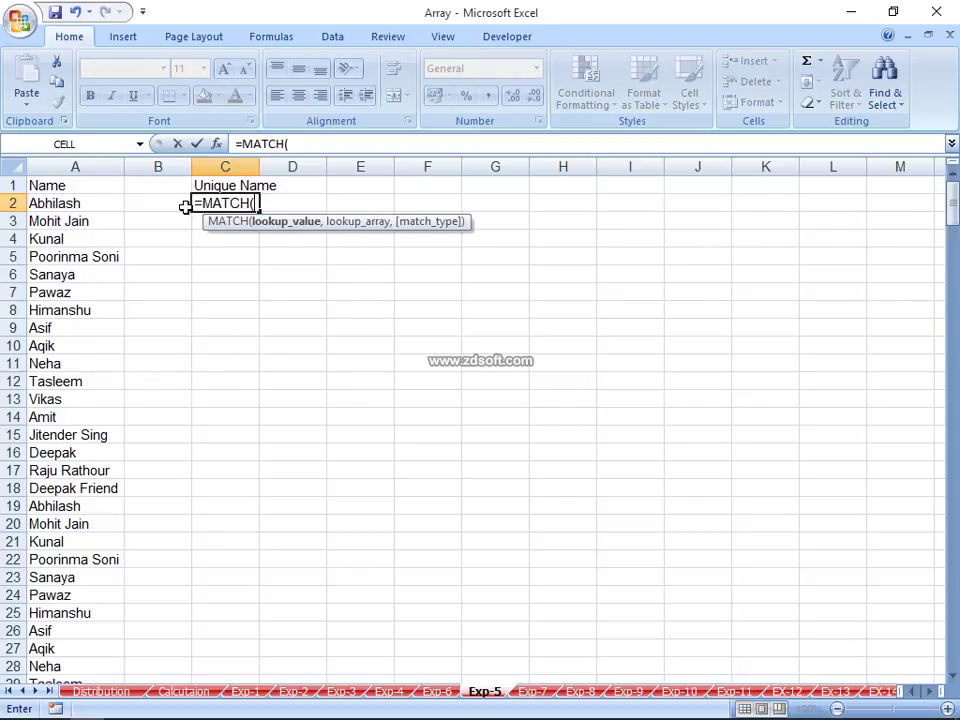
{"action": "type", "text": "0,"}
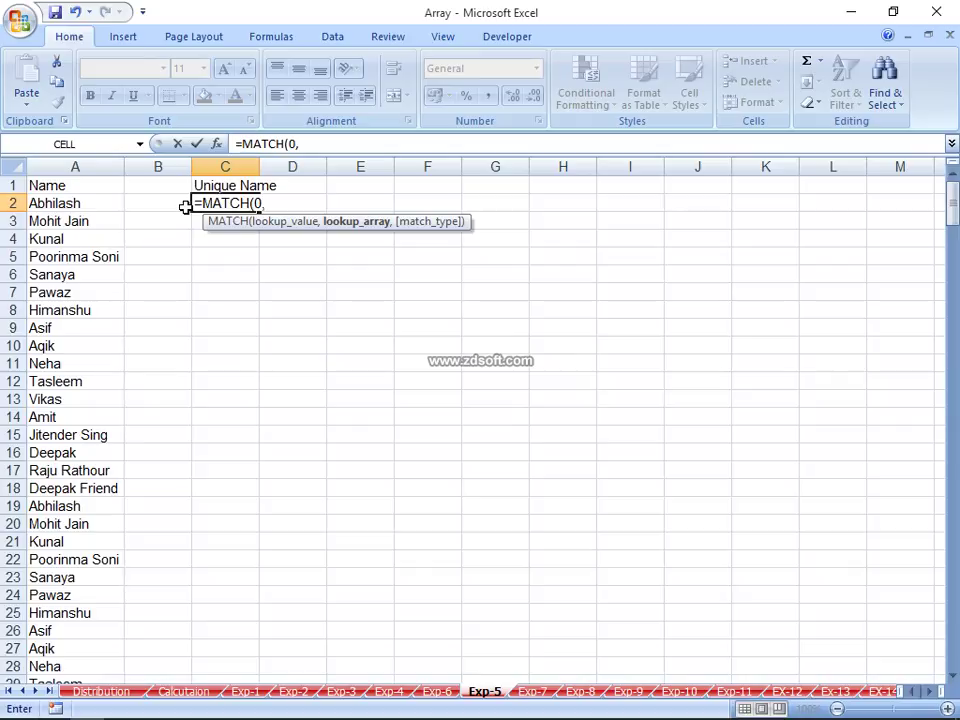
{"action": "key", "text": "Escape"}
{"action": "left_click", "coordinate": [185, 207]}
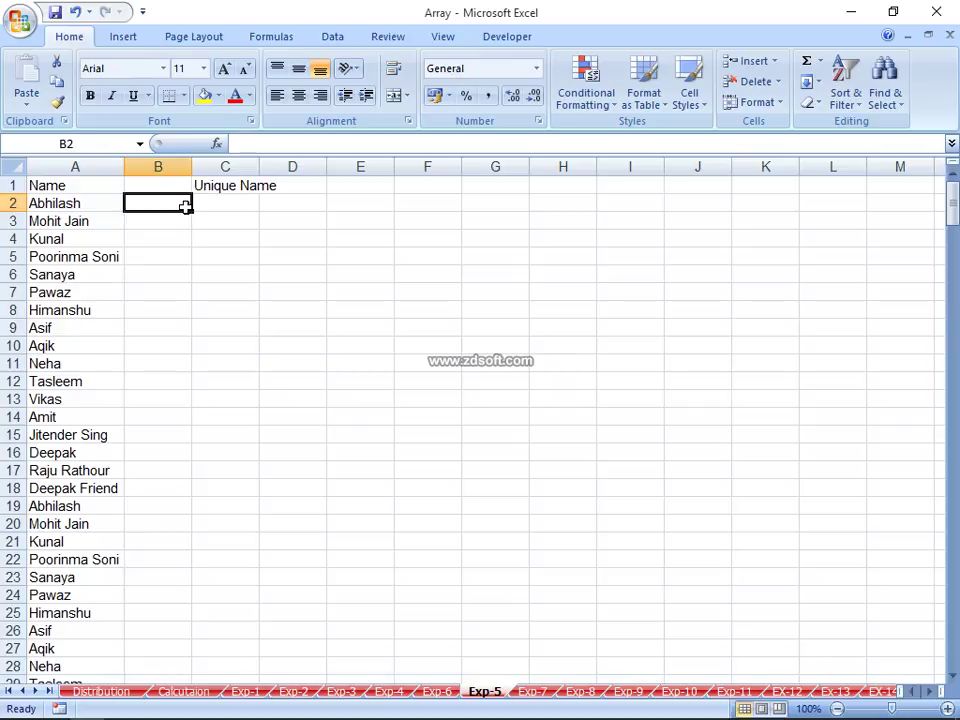
{"action": "key", "text": "Right"}
Step: Type =MATCH(0,COUNTIF(C1:C1,data),0 in C2 and dismiss the formula error
{"action": "type", "text": "=ma"}
{"action": "key", "text": "Tab"}
{"action": "type", "text": "0"}
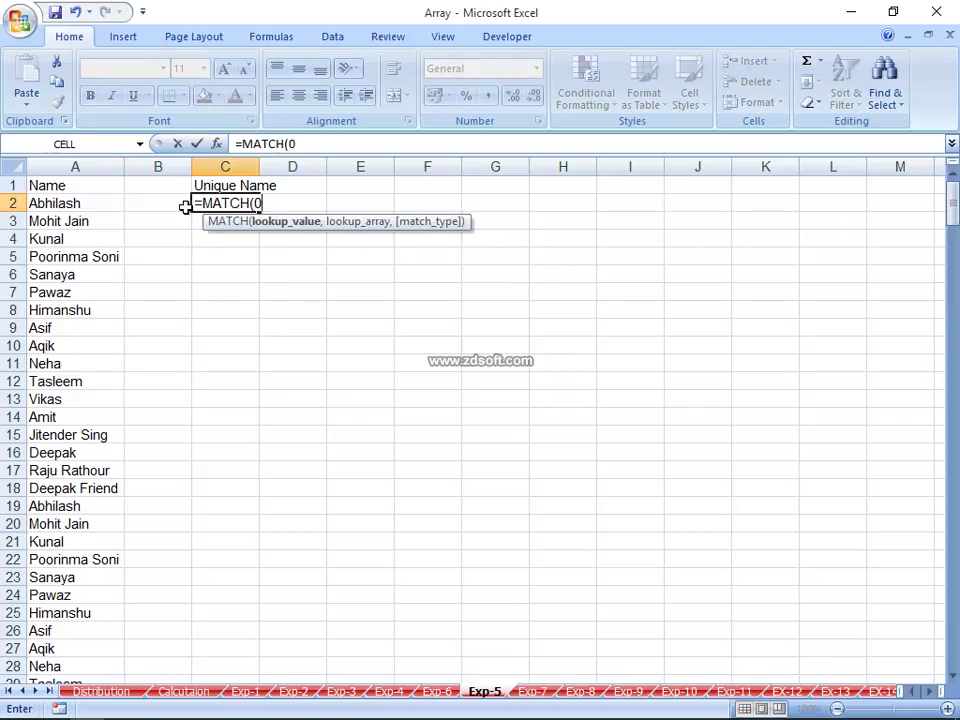
{"action": "type", "text": ","}
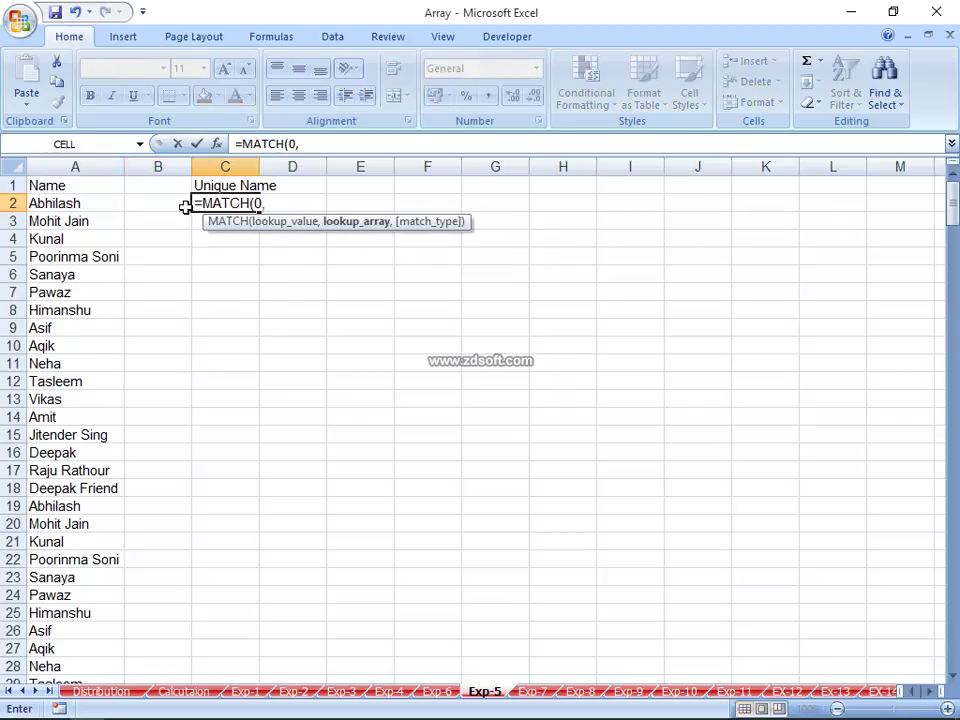
{"action": "type", "text": "countif"}
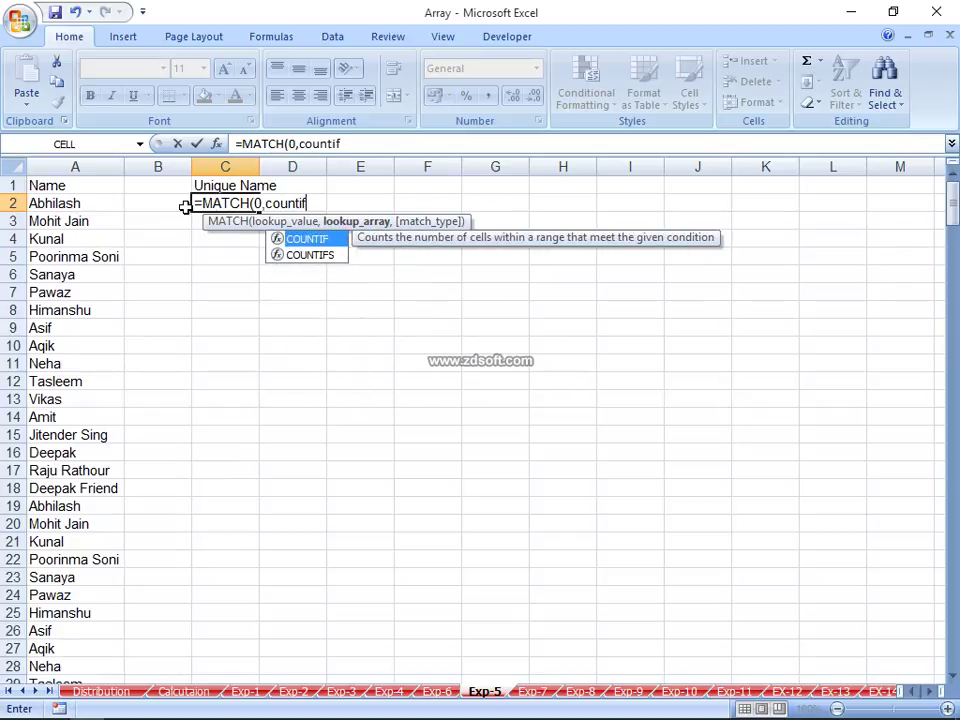
{"action": "key", "text": "Tab"}
{"action": "key", "text": "Up"}
{"action": "key", "text": "F8"}
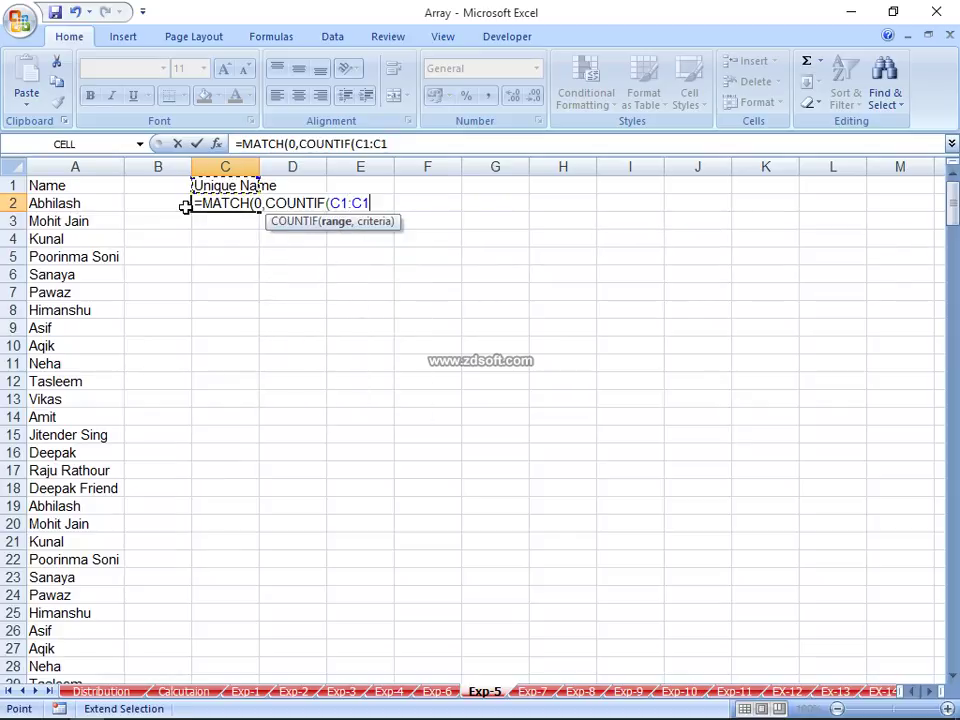
{"action": "type", "text": ","}
{"action": "type", "text": "data"}
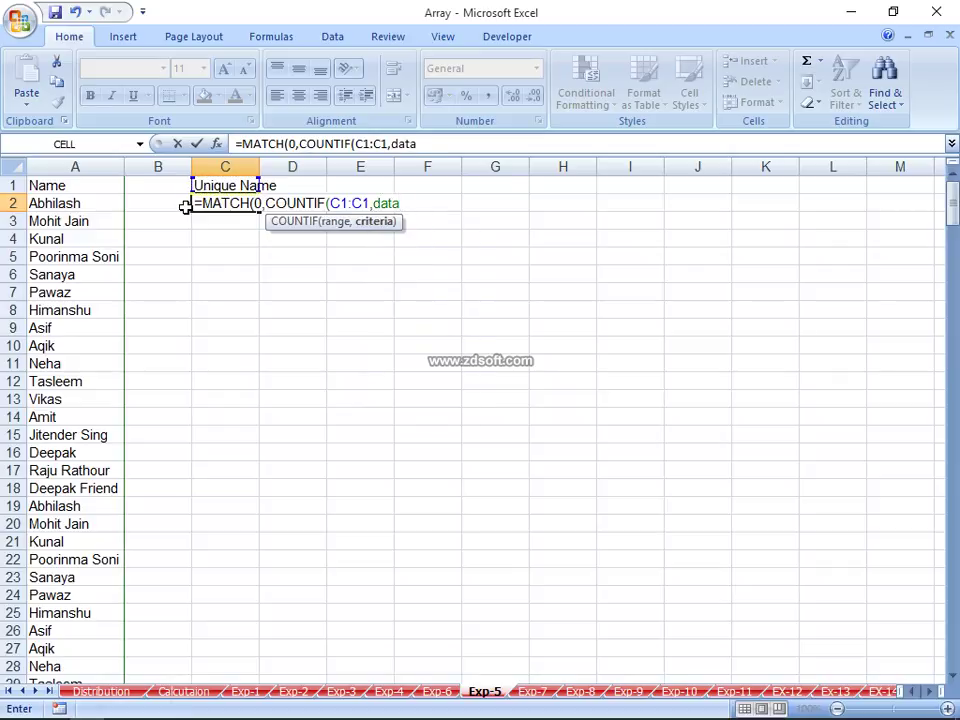
{"action": "type", "text": ")"}
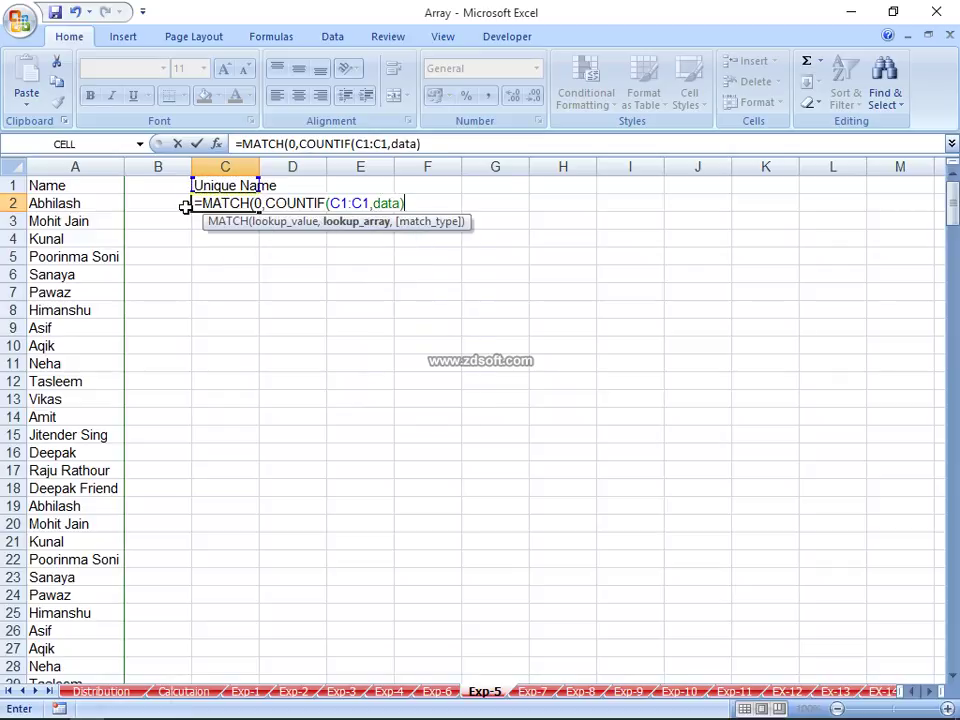
{"action": "type", "text": ",0"}
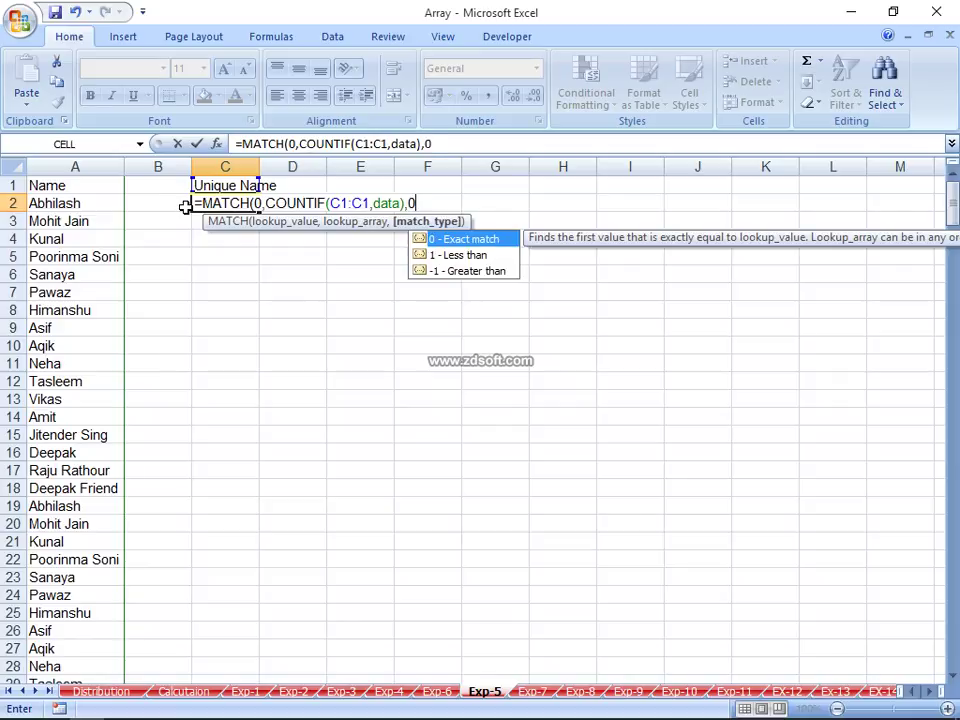
{"action": "key", "text": "Return"}
{"action": "key", "text": "Escape"}
Step: Array-enter the MATCH formula, then insert INDEX(data, at its start
{"action": "type", "text": ")"}
{"action": "key", "text": "ctrl+shift+Return"}
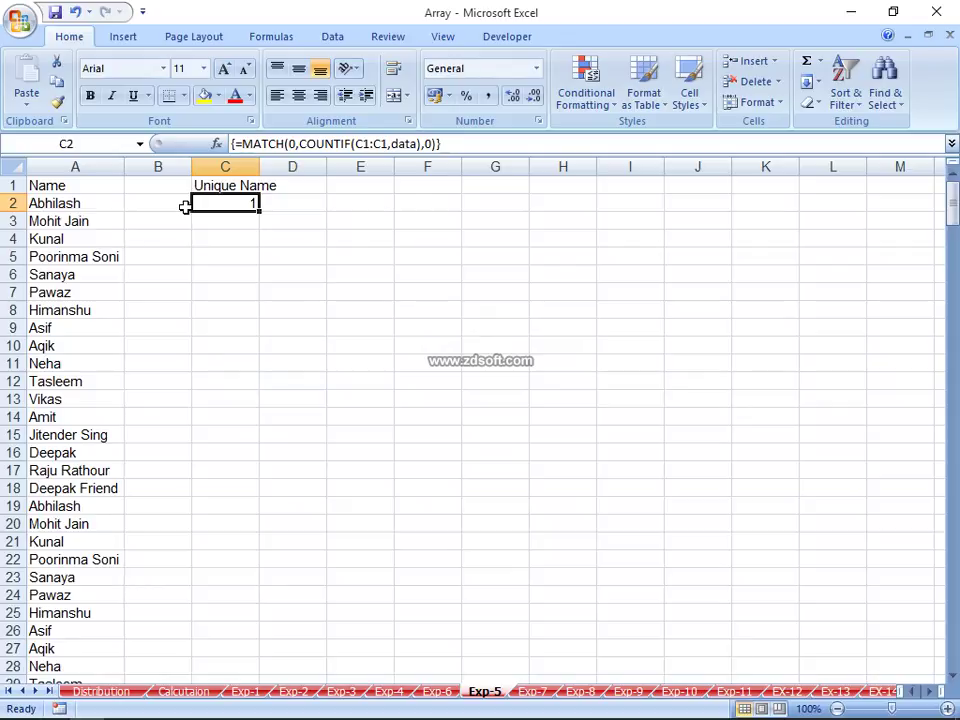
{"action": "key", "text": "F2"}
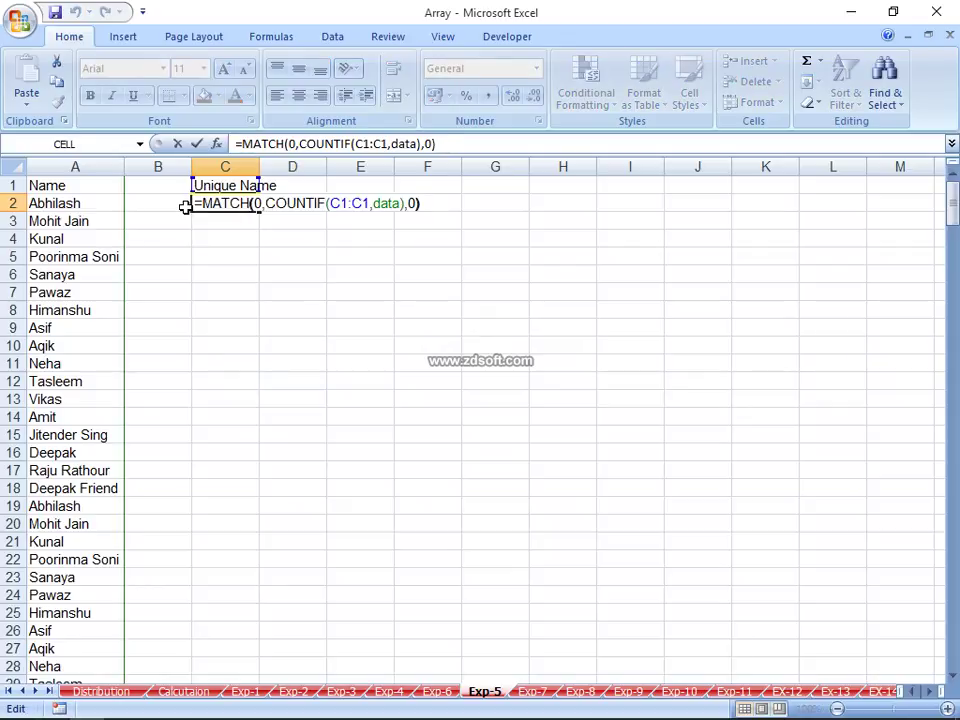
{"action": "key", "text": "Home"}
{"action": "key", "text": "Right"}
{"action": "type", "text": "INDEX("}
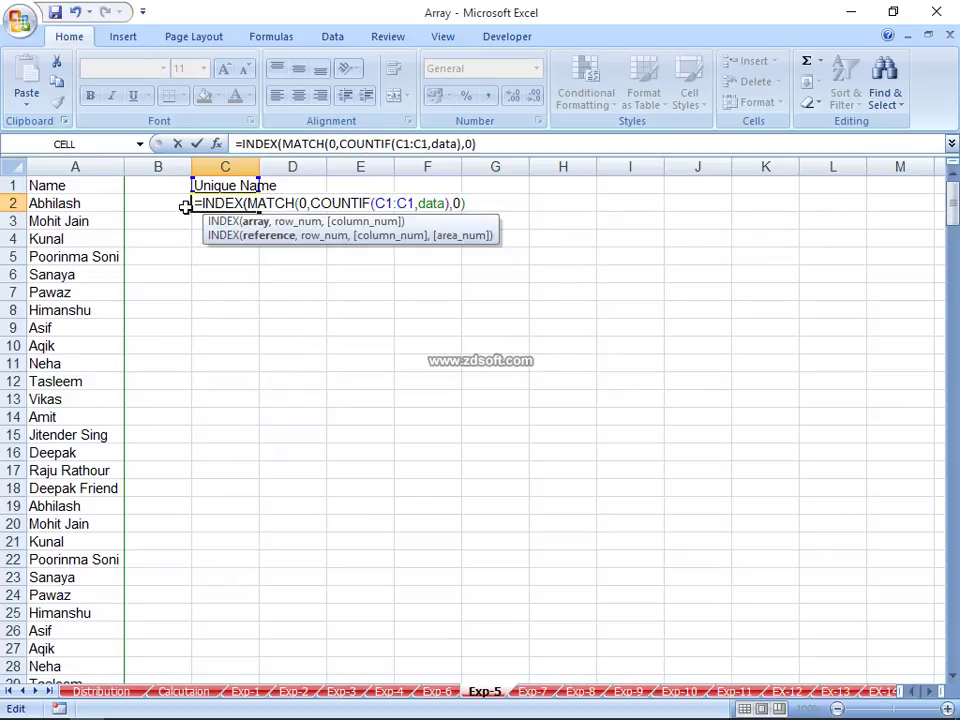
{"action": "left_click", "coordinate": [48, 182]}
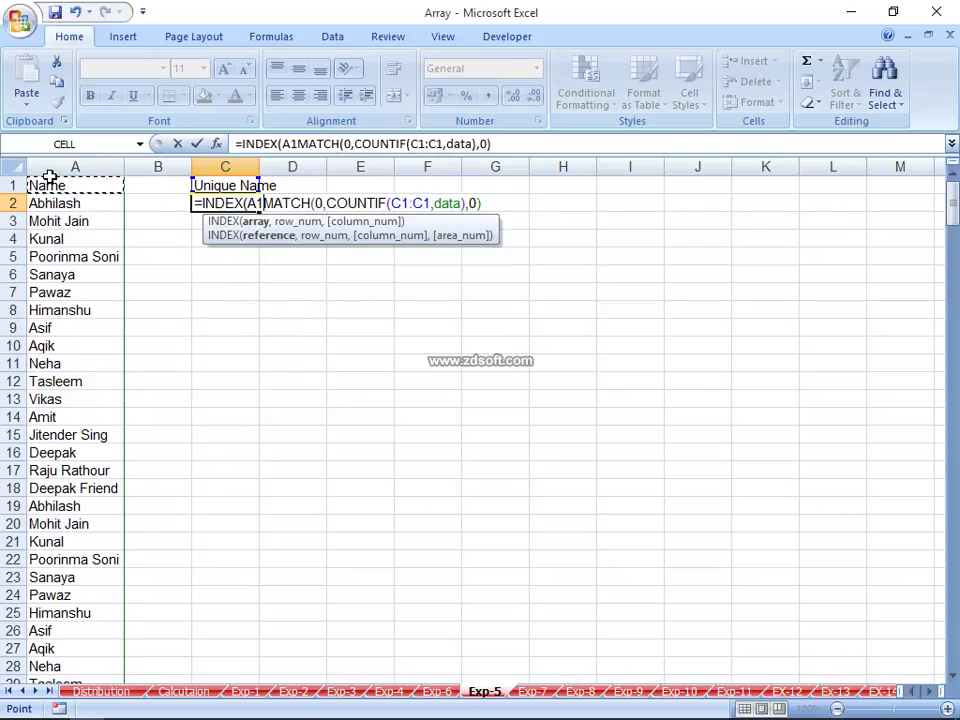
{"action": "key", "text": "ctrl+shift+Down"}
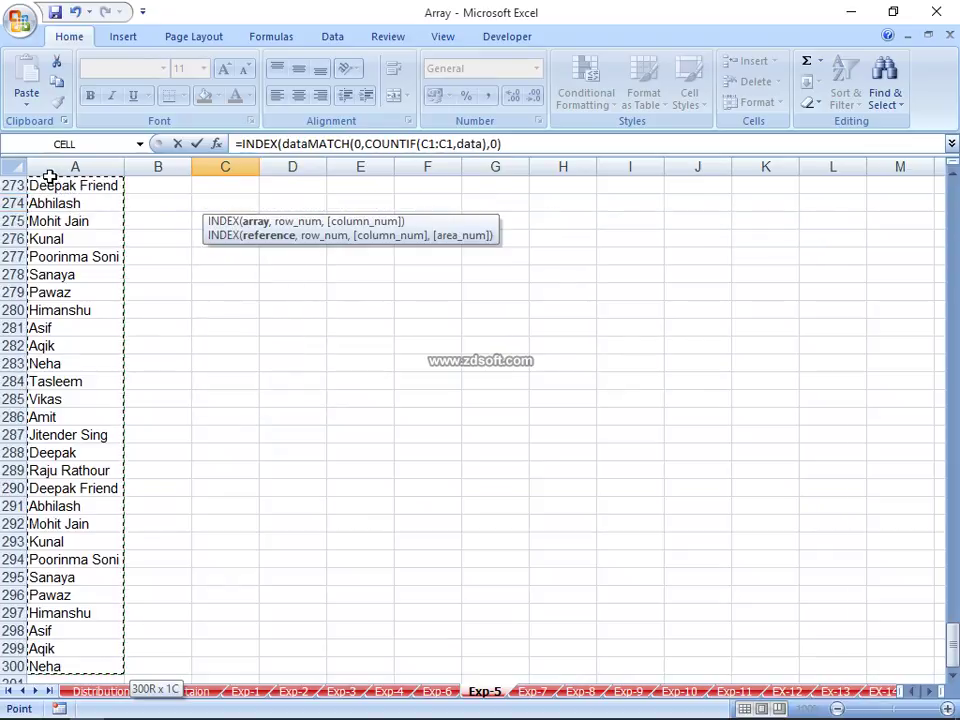
{"action": "type", "text": ","}
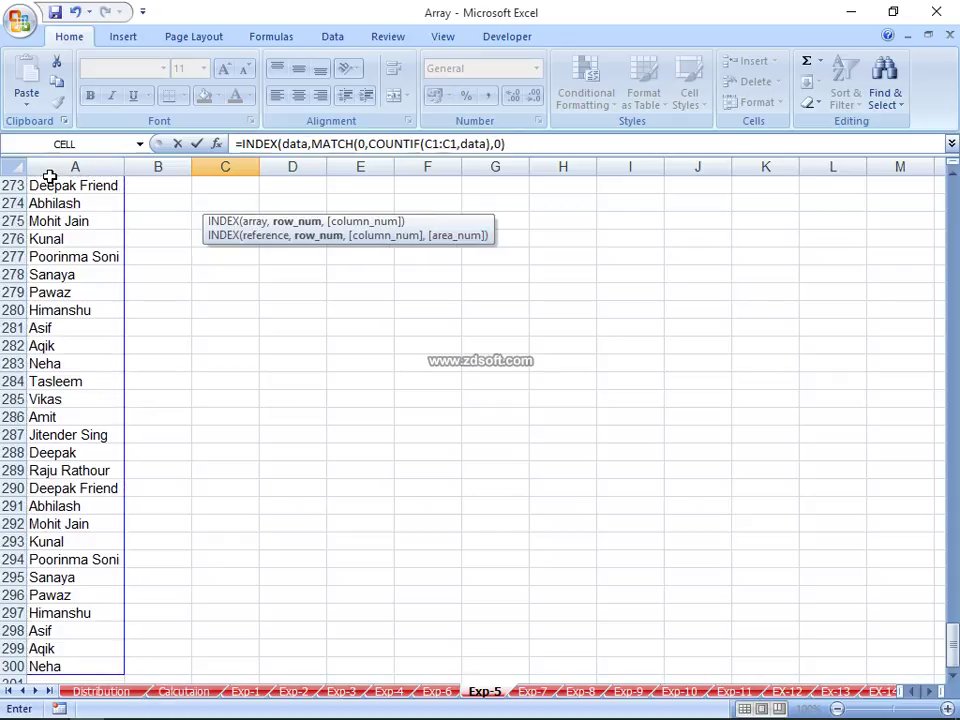
Step: Add a final ,0 argument and array-enter the INDEX/MATCH/COUNTIF formula in C2
{"action": "key", "text": "Right"}
{"action": "key", "text": "Right"}
{"action": "key", "text": "BackSpace"}
{"action": "key", "text": "BackSpace"}
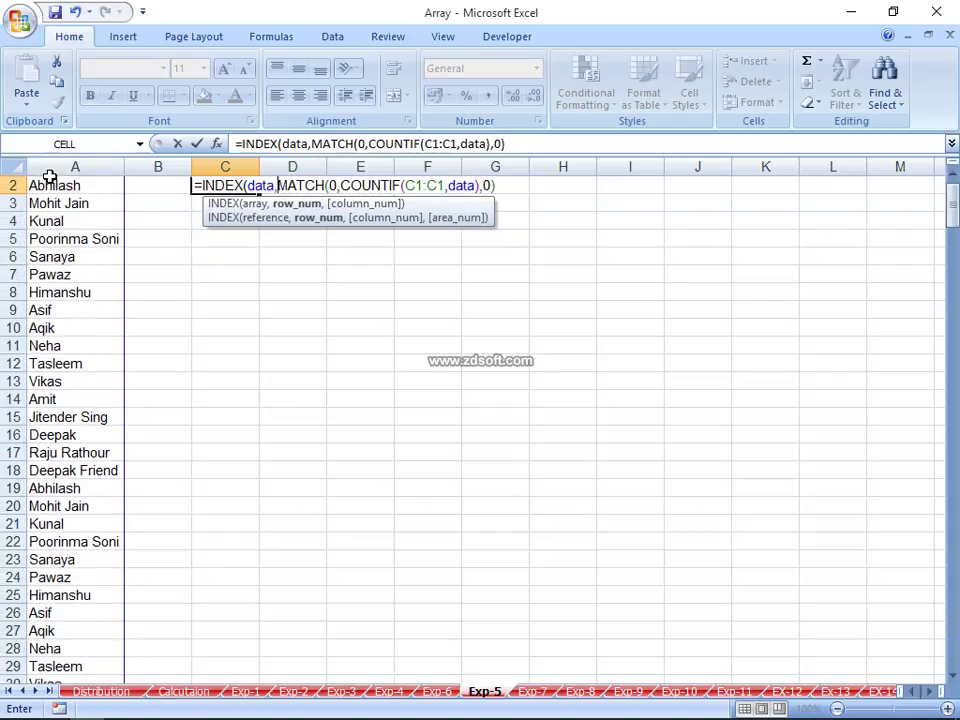
{"action": "left_click", "coordinate": [524, 145]}
{"action": "type", "text": ",0"}
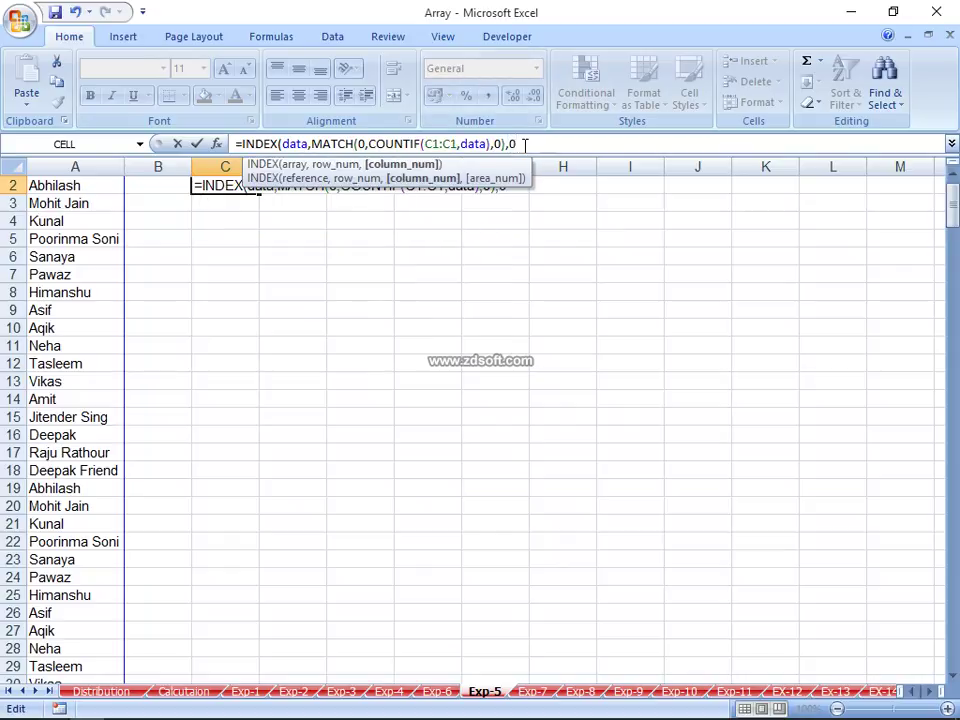
{"action": "key", "text": "Return"}
{"action": "key", "text": "Return"}
{"action": "left_click", "coordinate": [524, 145]}
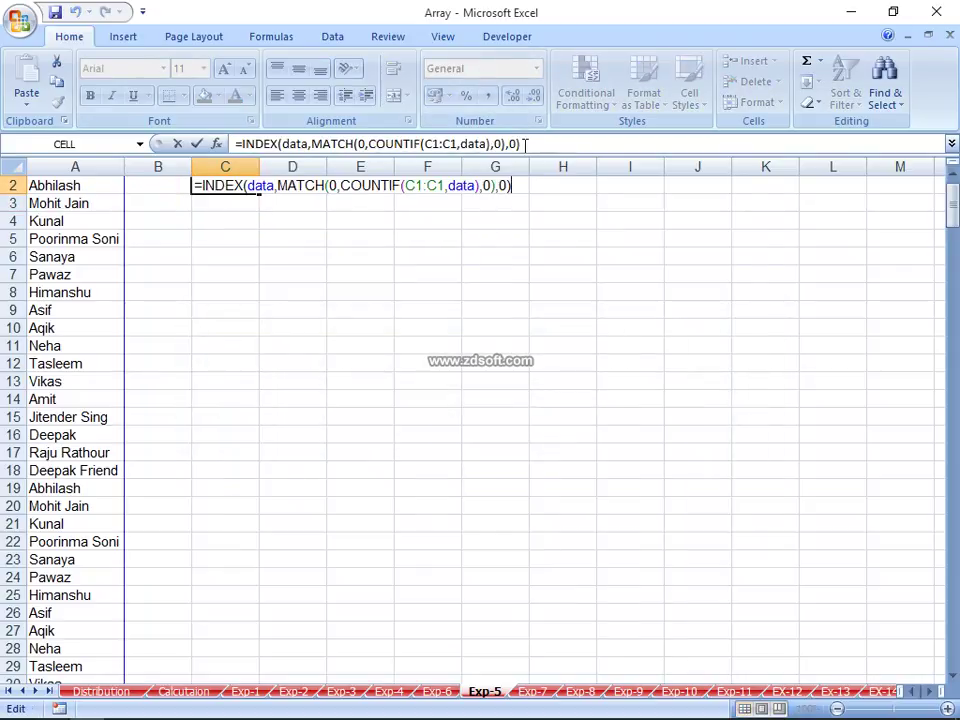
{"action": "key", "text": "ctrl+shift+Return"}
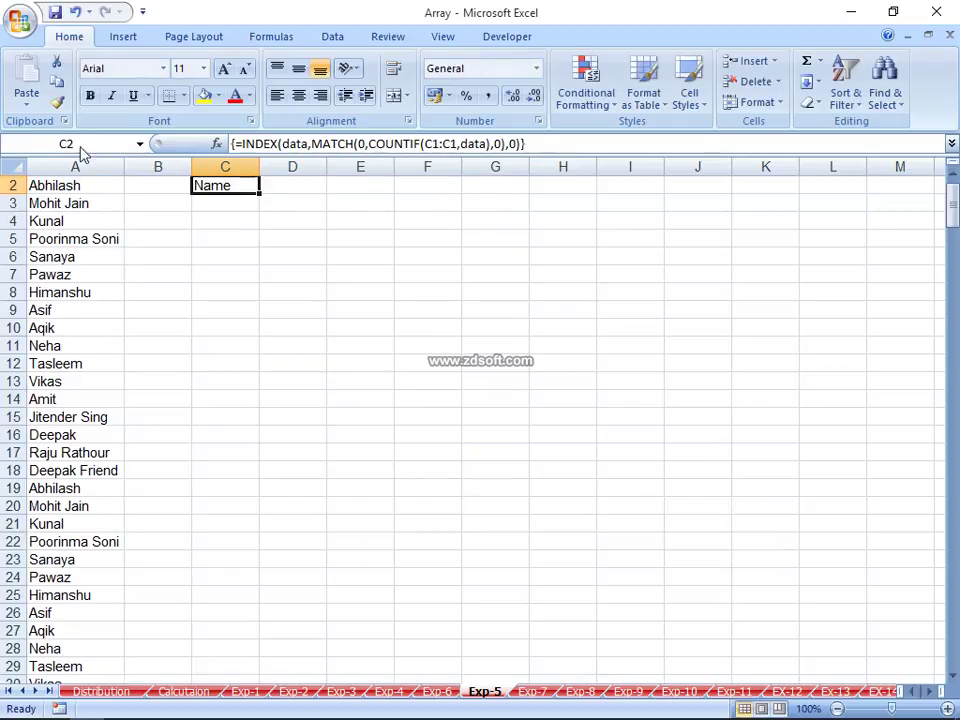
Step: In Name Manager, change data to refer to $A$2:$A$300
{"action": "left_click", "coordinate": [291, 36]}
{"action": "left_click", "coordinate": [445, 81]}
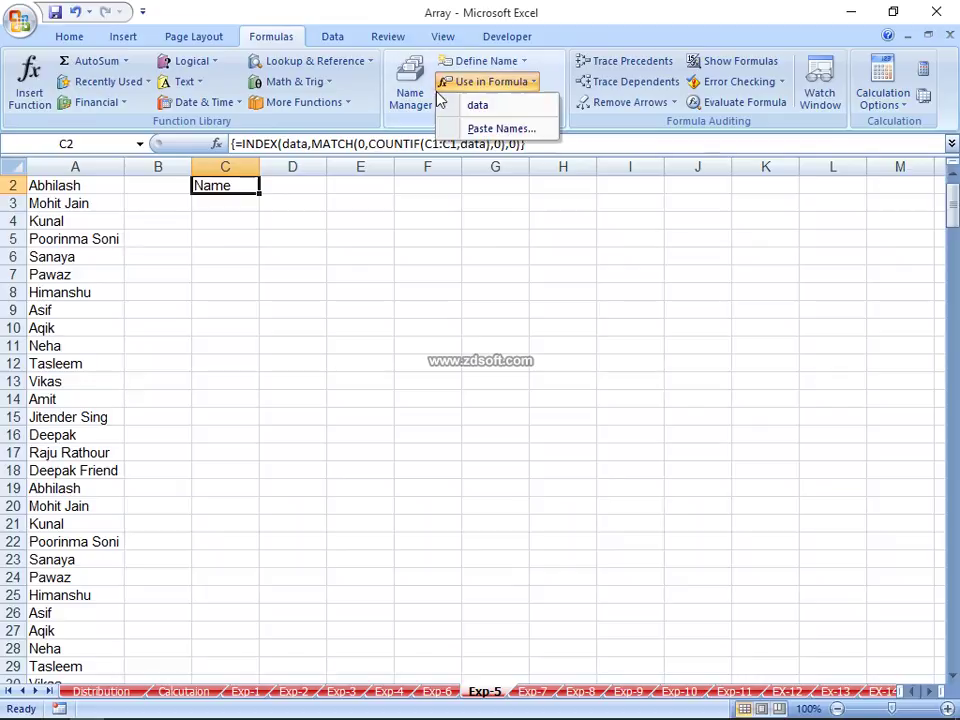
{"action": "left_click", "coordinate": [425, 100]}
{"action": "double_click", "coordinate": [366, 362]}
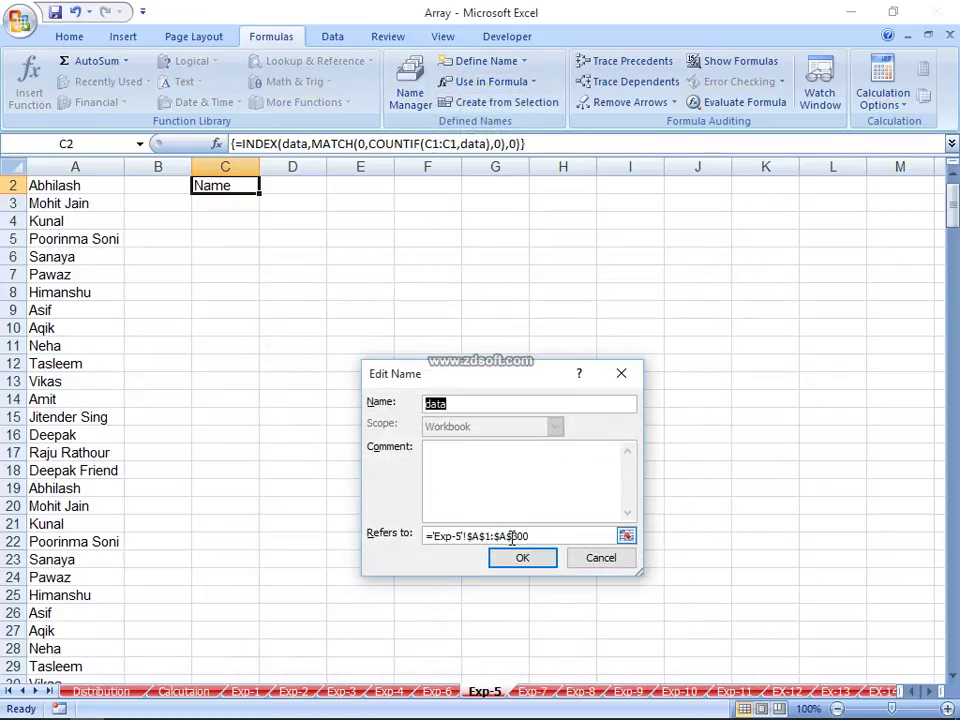
{"action": "left_click", "coordinate": [500, 540]}
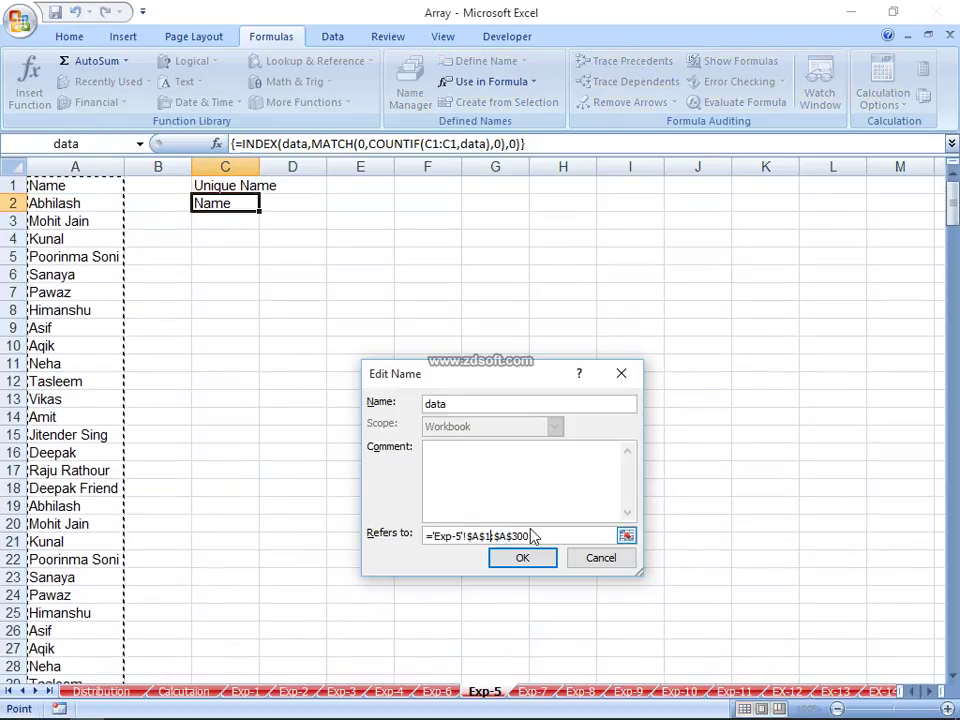
{"action": "type", "text": "2:"}
{"action": "key", "text": "Return"}
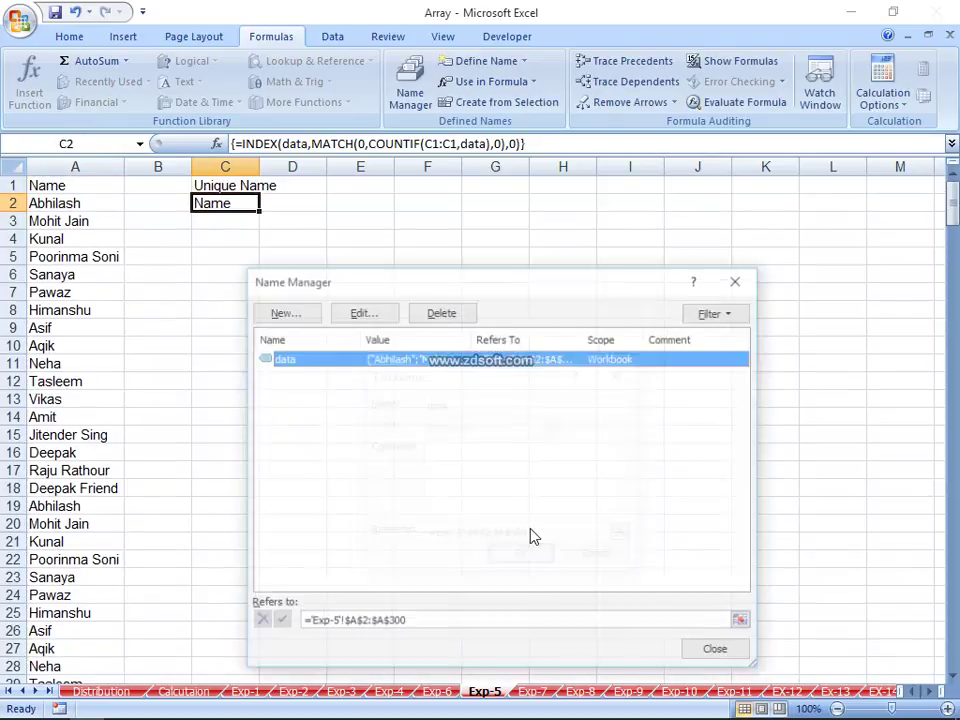
{"action": "left_click", "coordinate": [718, 651]}
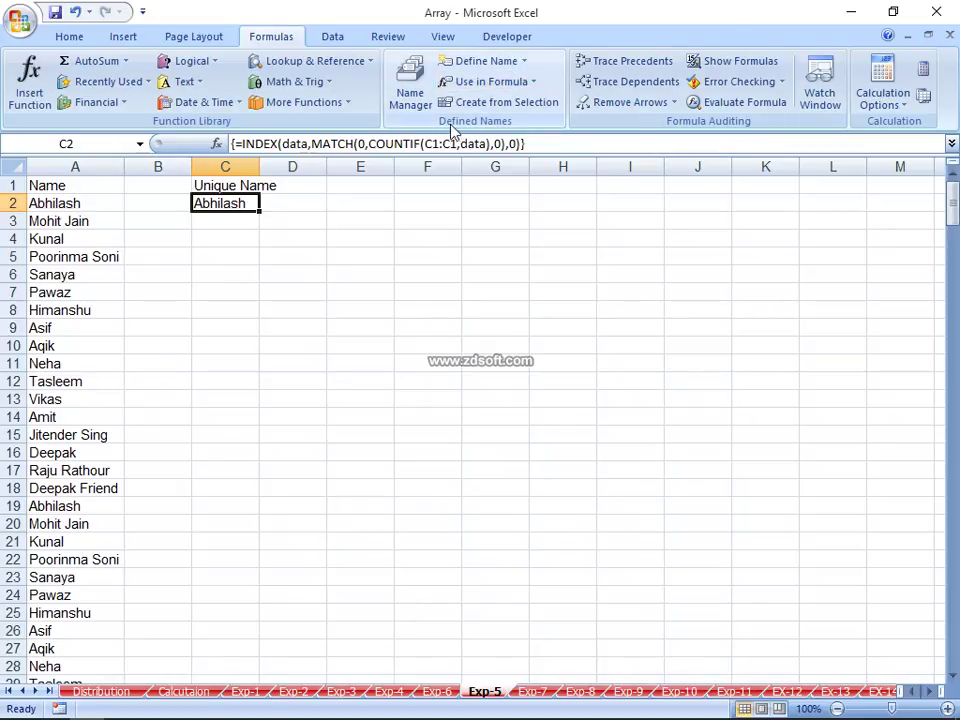
{"action": "double_click", "coordinate": [436, 148]}
Step: Anchor the COUNTIF range as $C$1:C1 and array-enter the formula across C2:C23
{"action": "key", "text": "F4"}
{"action": "key", "text": "Return"}
{"action": "left_click", "coordinate": [225, 205]}
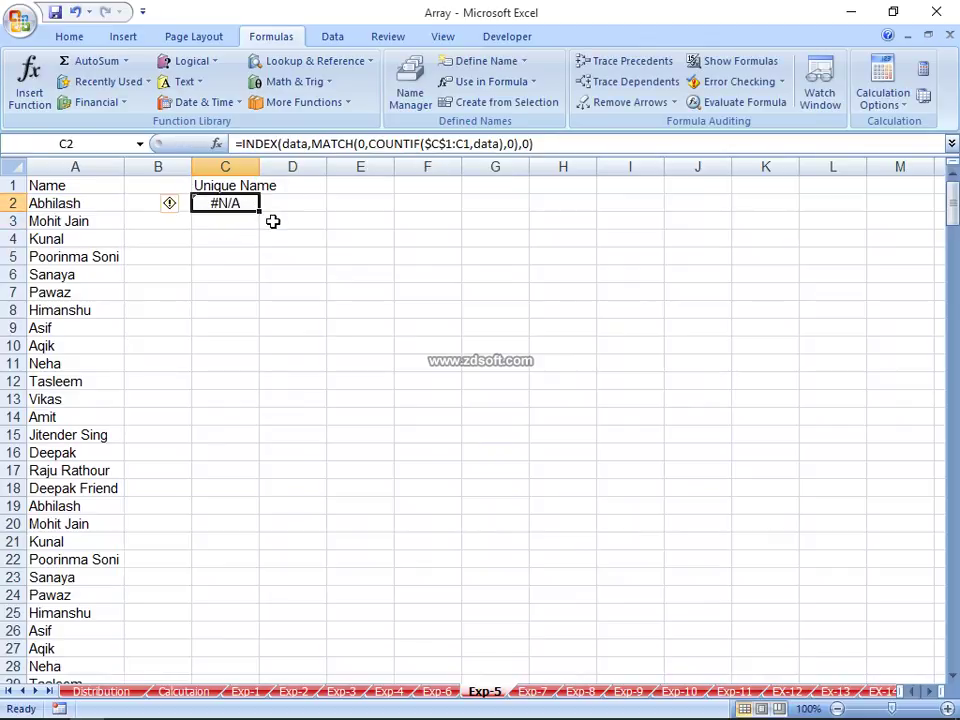
{"action": "key", "text": "shift+Down"}
{"action": "key", "text": "shift+Down"}
{"action": "key", "text": "shift+Down"}
{"action": "key", "text": "shift+Down"}
{"action": "key", "text": "shift+Down"}
{"action": "key", "text": "shift+Down"}
{"action": "key", "text": "shift+Down"}
{"action": "key", "text": "F2"}
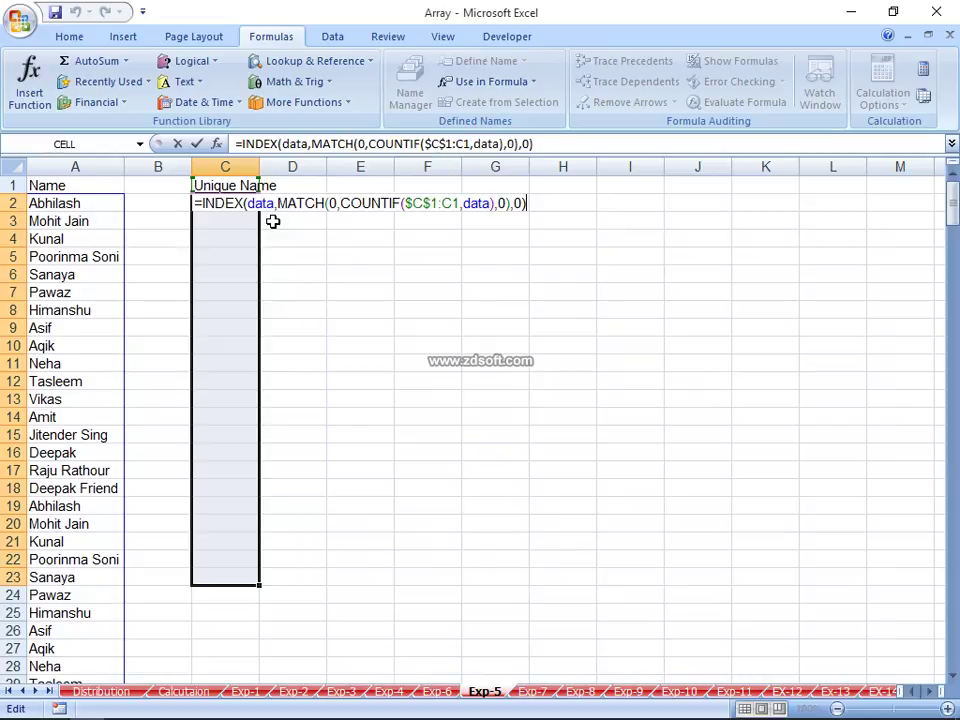
{"action": "key", "text": "ctrl+shift+Return"}
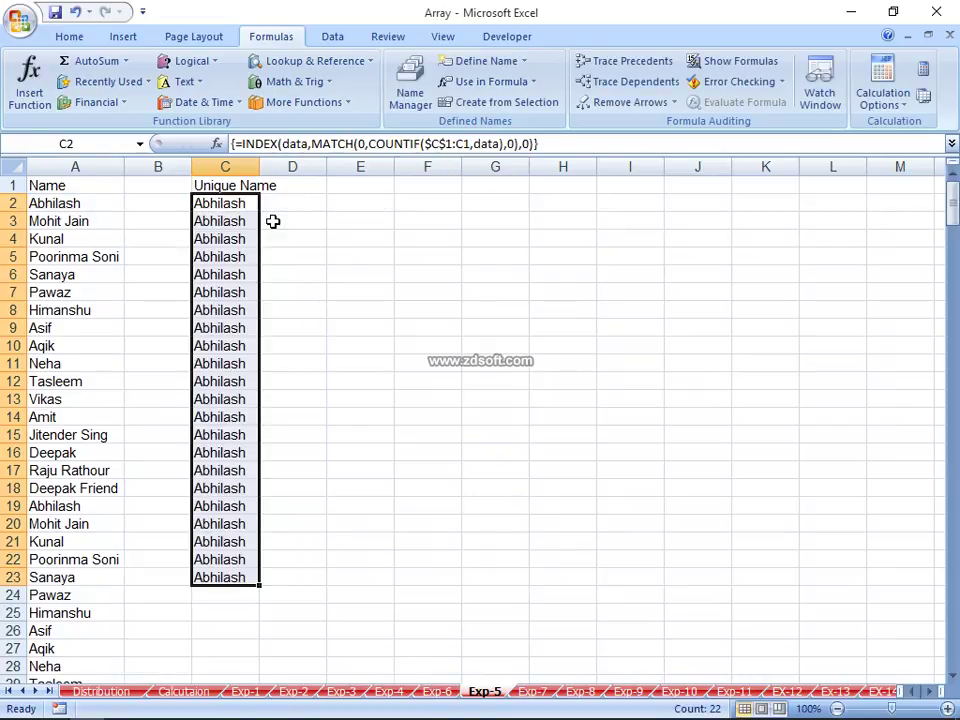
Step: Delete the array formula from C2:C23 and return to C2
{"action": "key", "text": "Delete"}
{"action": "key", "text": "Up"}
{"action": "key", "text": "Down"}
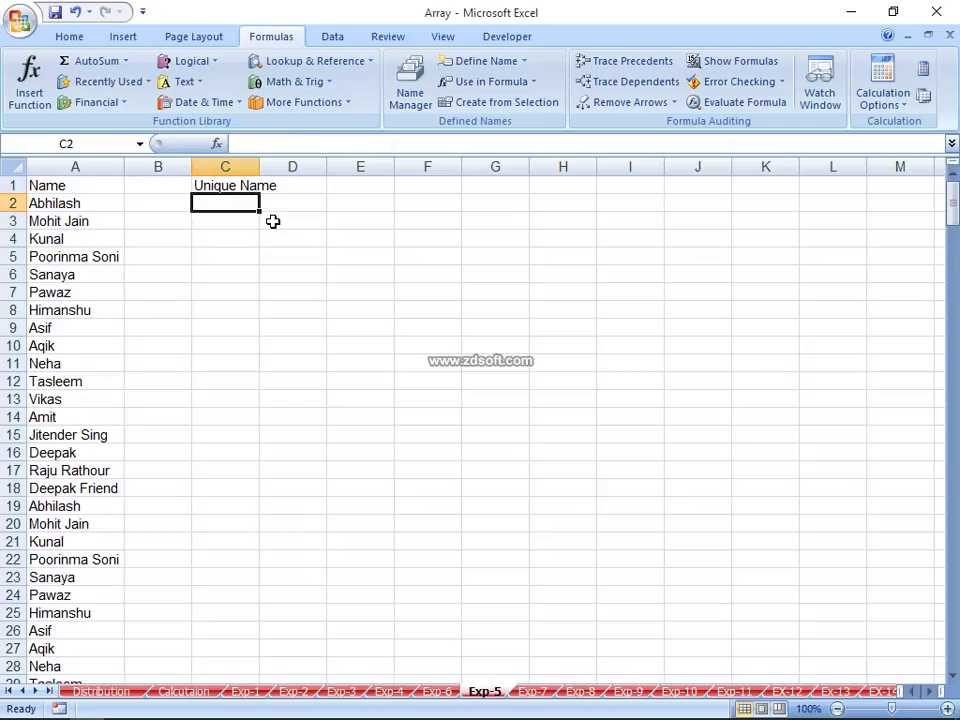
Step: Begin =INDEX(data,MATCH( in C2 using the column A names range
{"action": "type", "text": "=ind"}
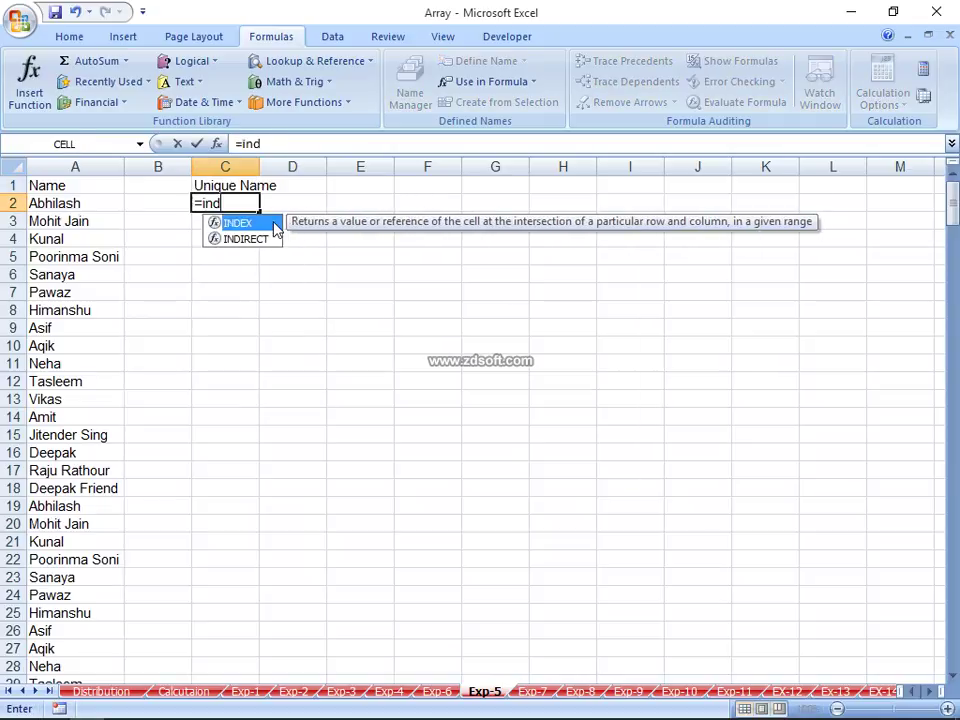
{"action": "key", "text": "Tab"}
{"action": "key", "text": "Left"}
{"action": "key", "text": "Left"}
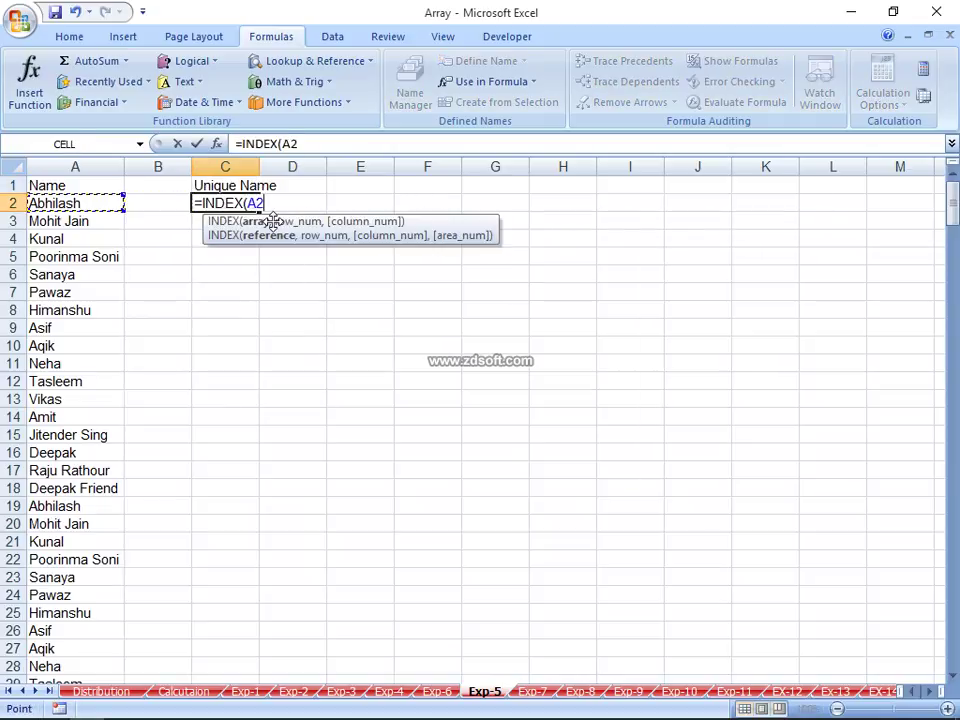
{"action": "key", "text": "ctrl+shift+Down"}
{"action": "type", "text": ","}
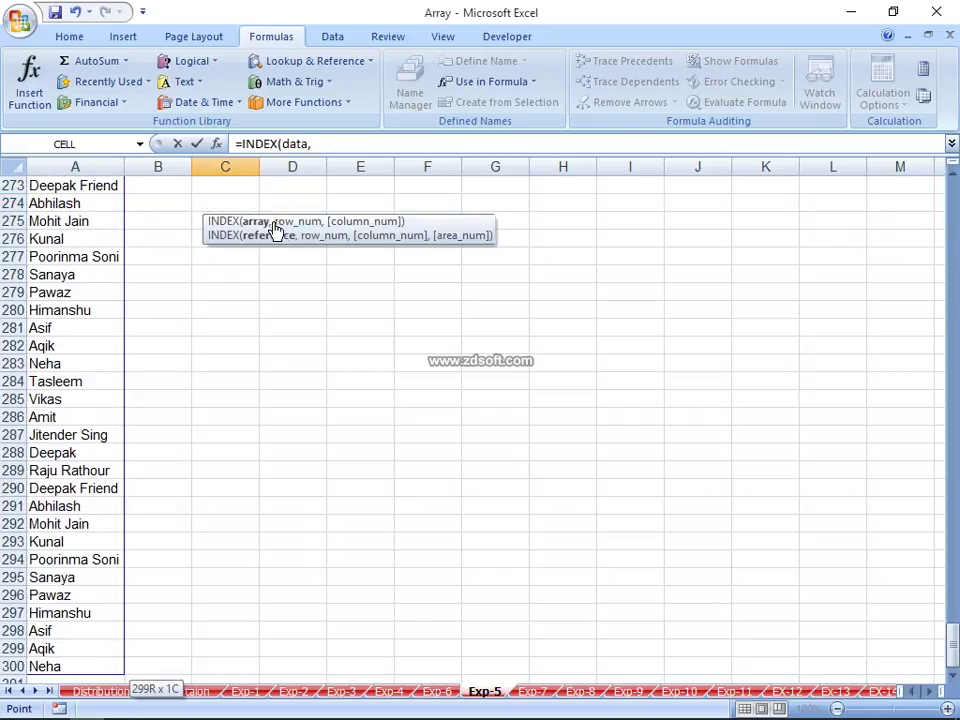
{"action": "type", "text": "c"}
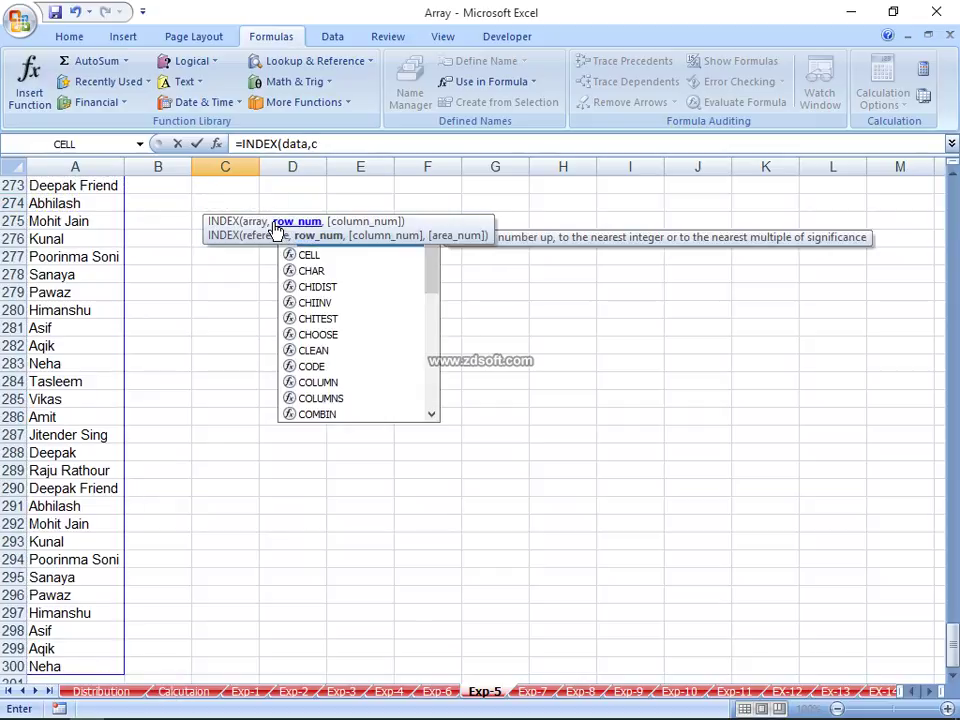
{"action": "key", "text": "BackSpace"}
{"action": "type", "text": "mat"}
{"action": "key", "text": "Tab"}
Step: Complete it with COUNTIF(C1:C1,data),0)) and commit it as an array formula
{"action": "type", "text": "0,cou"}
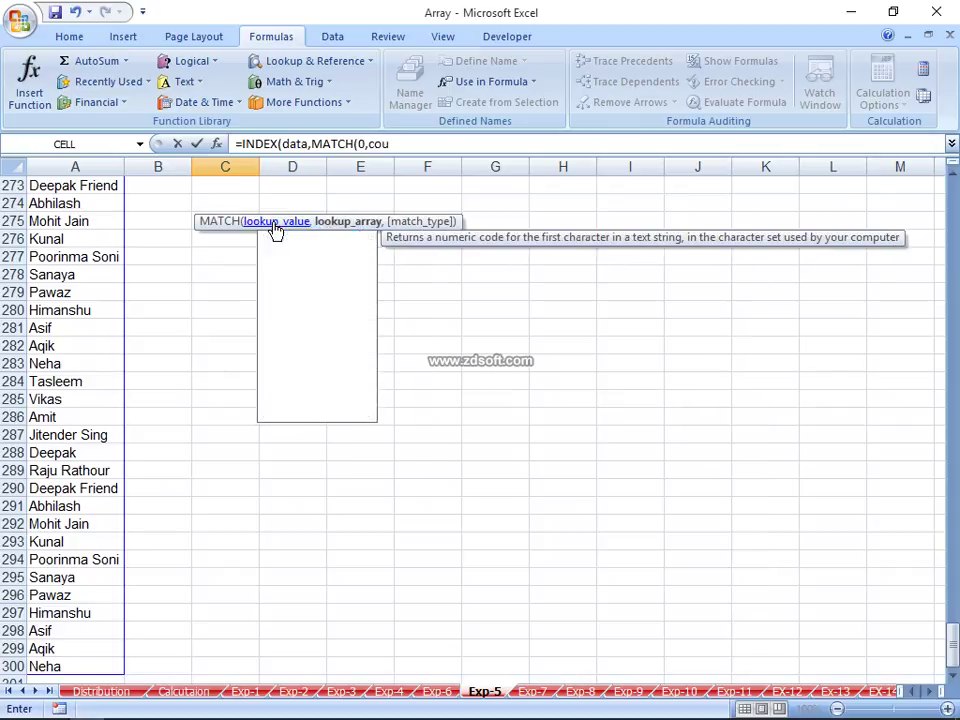
{"action": "type", "text": "ntif"}
{"action": "key", "text": "Tab"}
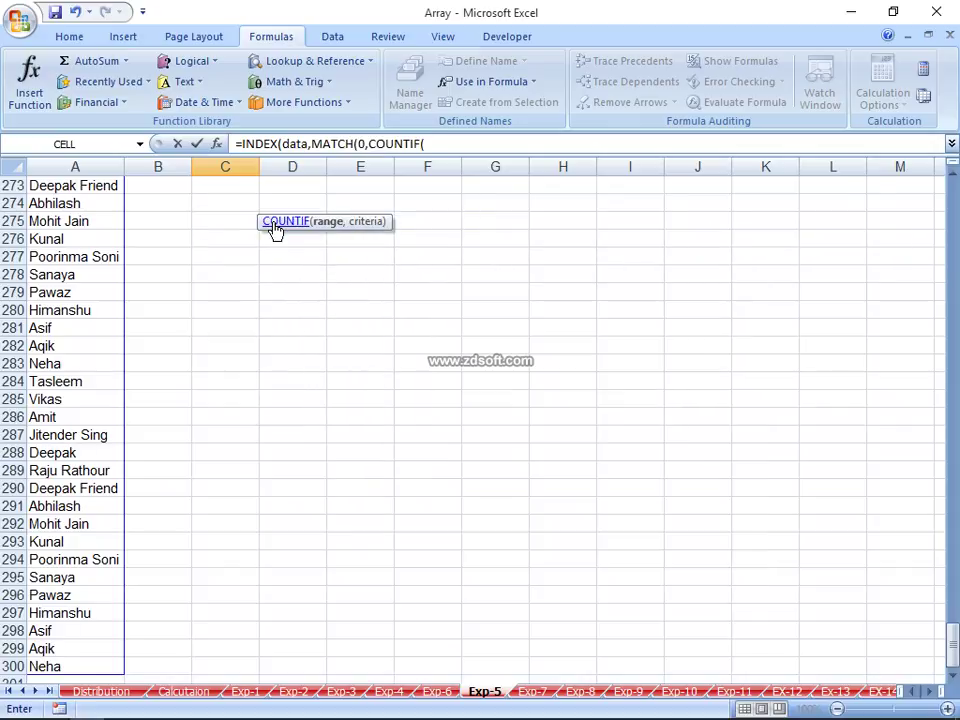
{"action": "key", "text": "Up"}
{"action": "key", "text": "F8"}
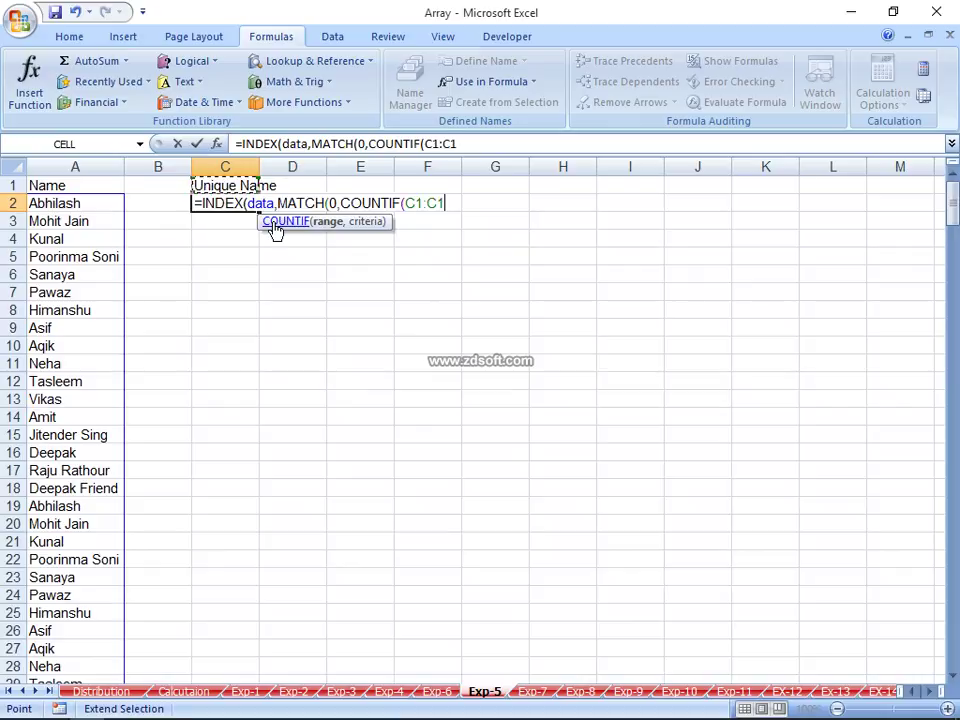
{"action": "type", "text": ","}
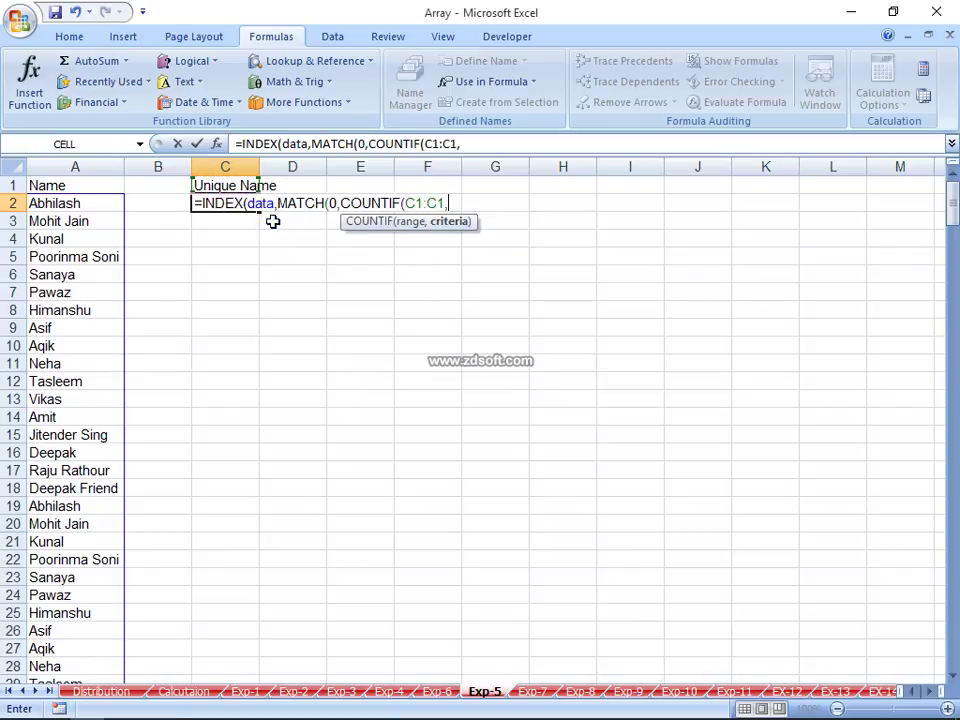
{"action": "type", "text": "data"}
{"action": "type", "text": "),0"}
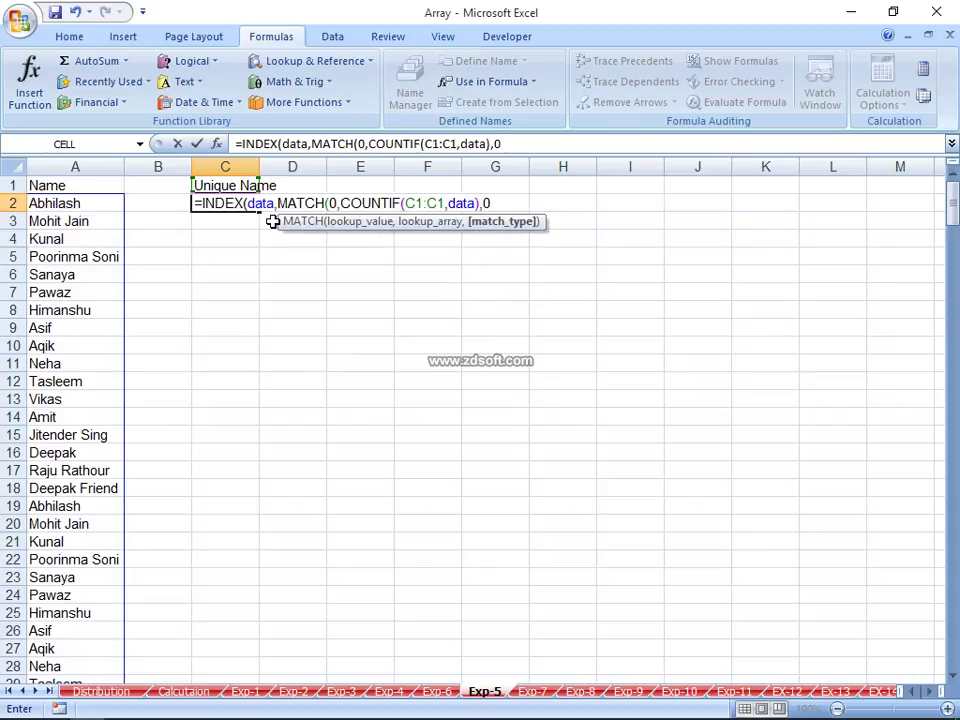
{"action": "key", "text": "Return"}
{"action": "key", "text": "Return"}
{"action": "key", "text": "Up"}
{"action": "key", "text": "F2"}
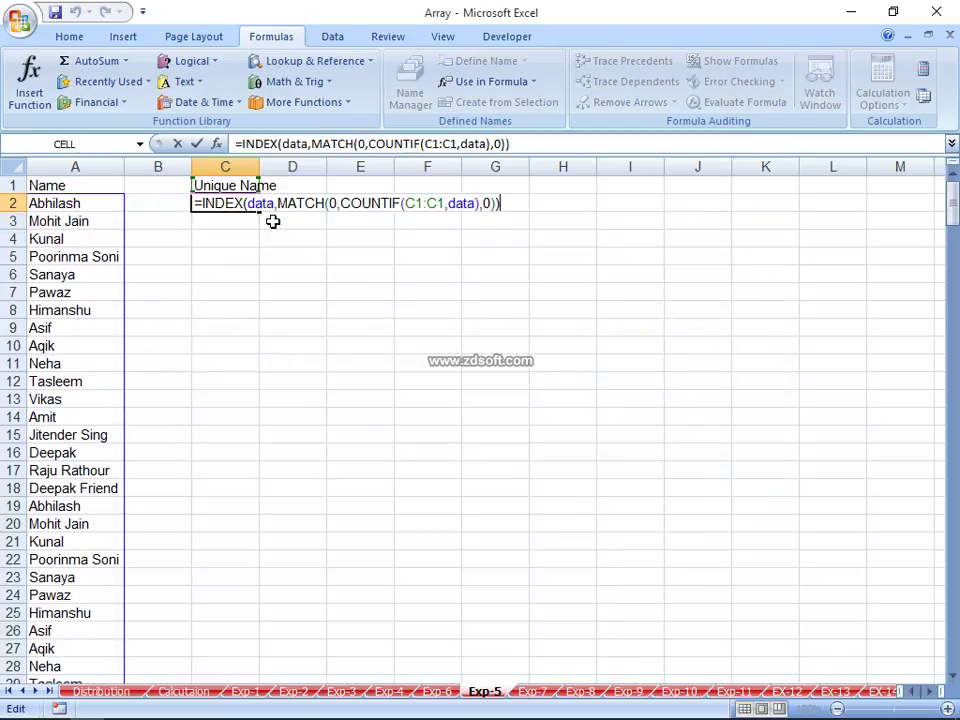
{"action": "key", "text": "ctrl+shift+Return"}
Step: Check that C2's array formula shows Abhilash
{"action": "key", "text": "Down"}
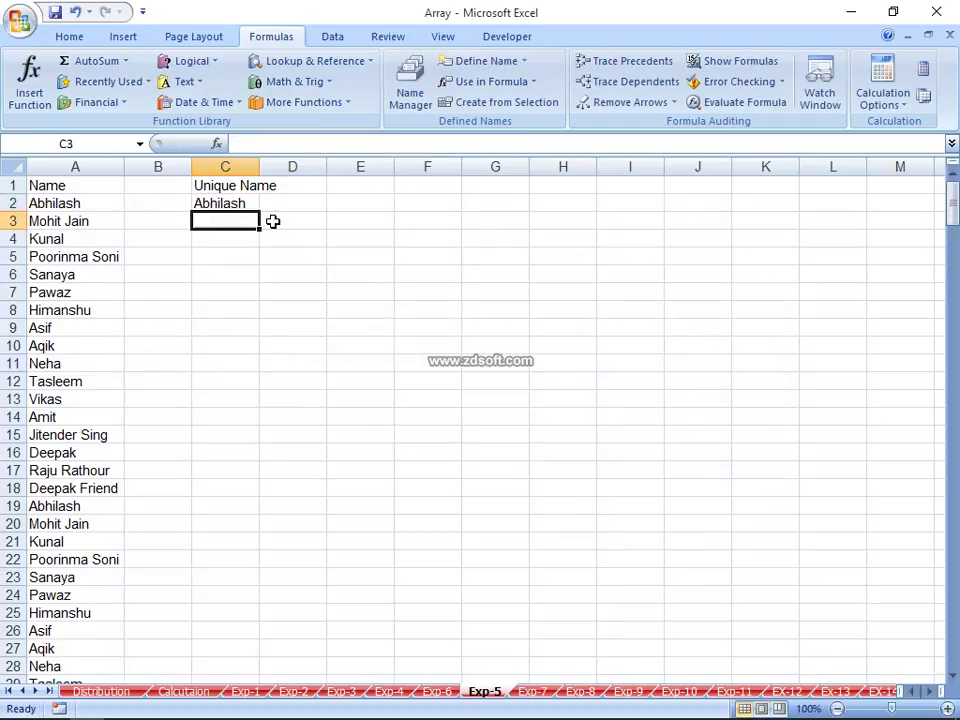
{"action": "key", "text": "Up"}
{"action": "key", "text": "Down"}
{"action": "key", "text": "Up"}
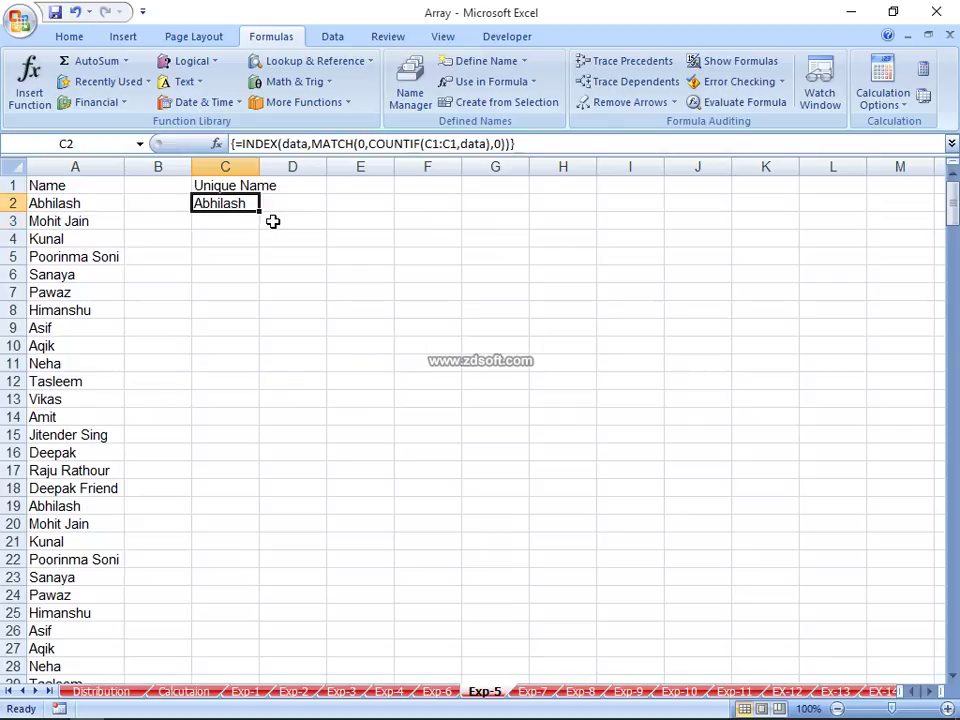
Step: Change the COUNTIF range in C2's formula to the absolute reference $C$1
{"action": "left_click", "coordinate": [441, 143]}
{"action": "double_click", "coordinate": [433, 143]}
{"action": "key", "text": "F4"}
{"action": "key", "text": "BackSpace"}
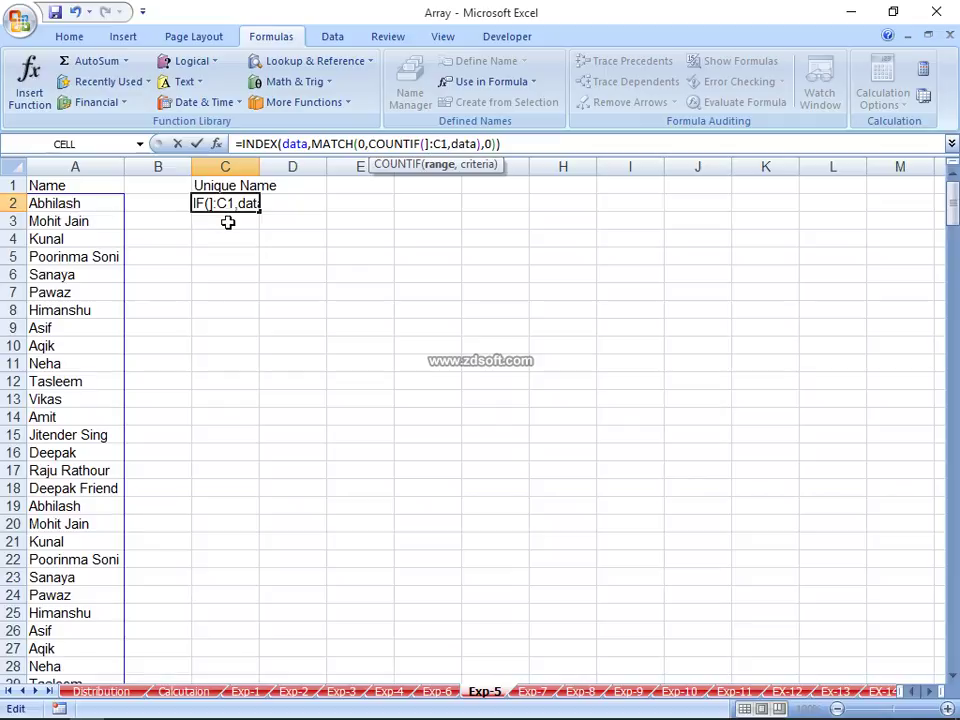
{"action": "key", "text": "Escape"}
{"action": "key", "text": "F2"}
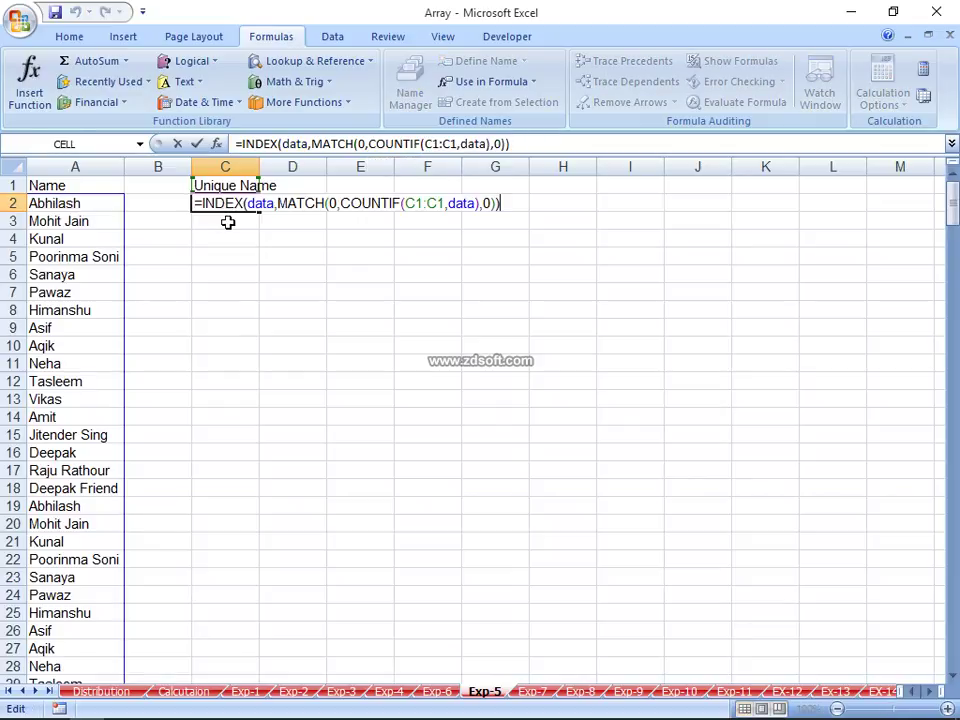
{"action": "key", "text": "Left"}
{"action": "key", "text": "Left"}
{"action": "key", "text": "Left"}
{"action": "key", "text": "F4"}
{"action": "key", "text": "Return"}
Step: Enter the C2 formula as an array formula across C2:C18
{"action": "key", "text": "Up"}
{"action": "key", "text": "shift+Down"}
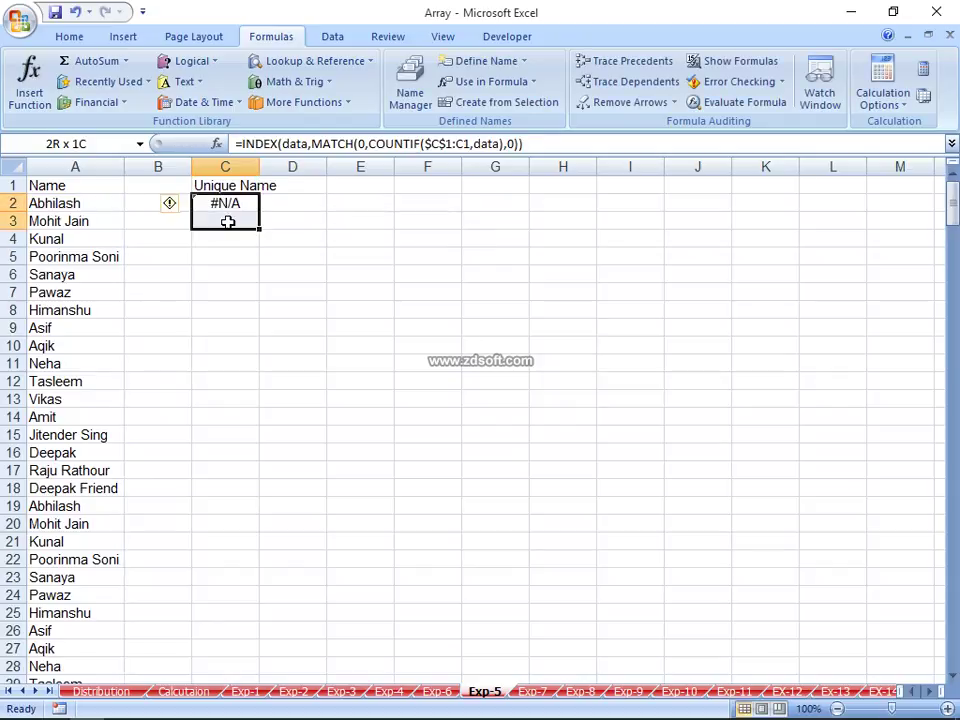
{"action": "key", "text": "shift+Down"}
{"action": "key", "text": "shift+Down"}
{"action": "key", "text": "shift+Down"}
{"action": "key", "text": "shift+Down"}
{"action": "key", "text": "shift+Down"}
{"action": "key", "text": "shift+Down"}
{"action": "key", "text": "F2"}
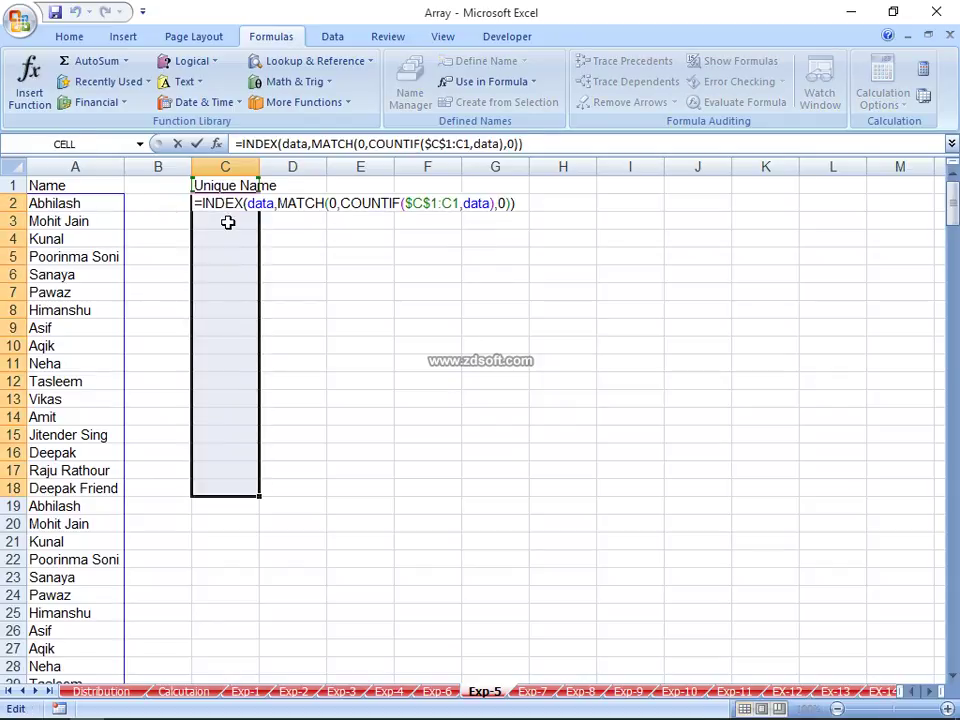
{"action": "key", "text": "ctrl+shift+Return"}
Step: Delete the repeated-Abhilash array results from C2:C18, leaving the column blank
{"action": "key", "text": "Up"}
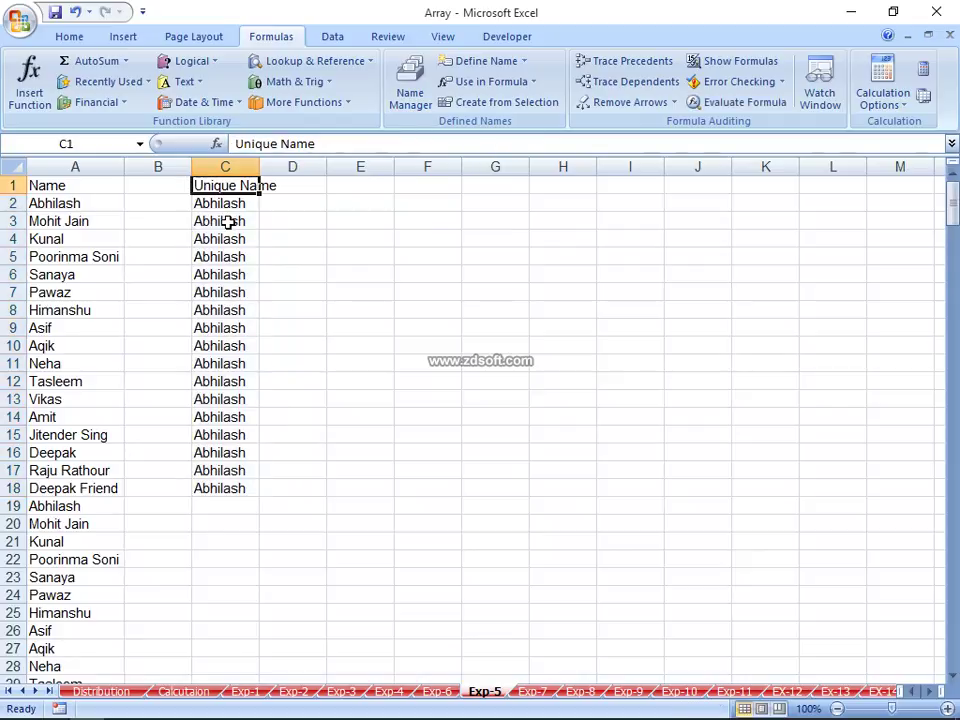
{"action": "key", "text": "ctrl+Down"}
{"action": "key", "text": "Up"}
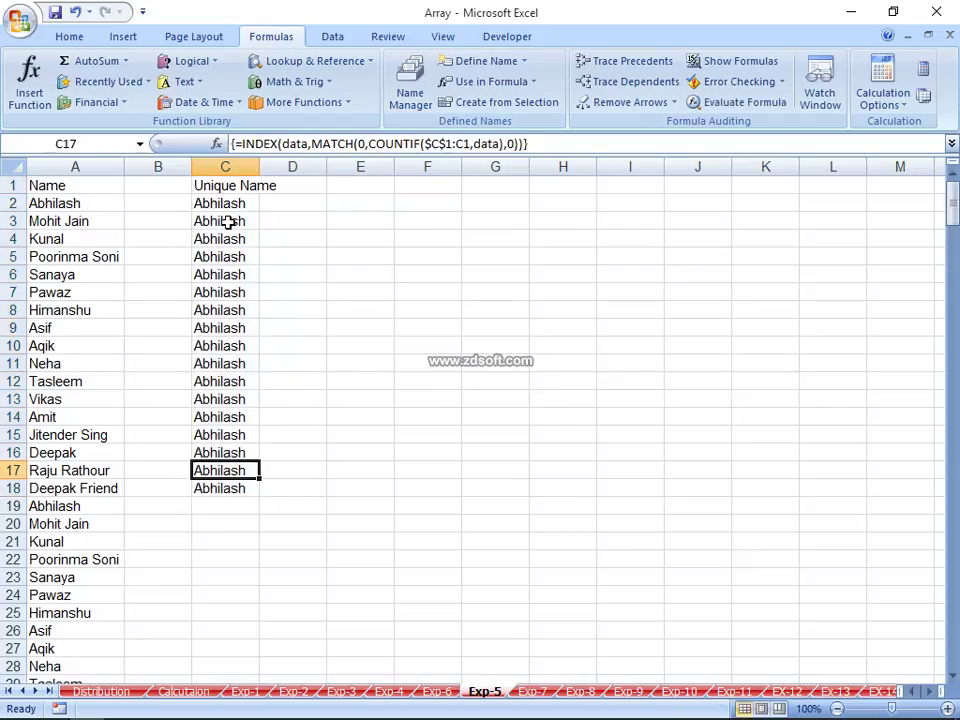
{"action": "key", "text": "ctrl+Up"}
{"action": "key", "text": "Down"}
{"action": "key", "text": "ctrl+shift+Down"}
{"action": "key", "text": "Delete"}
{"action": "key", "text": "Up"}
{"action": "key", "text": "Down"}
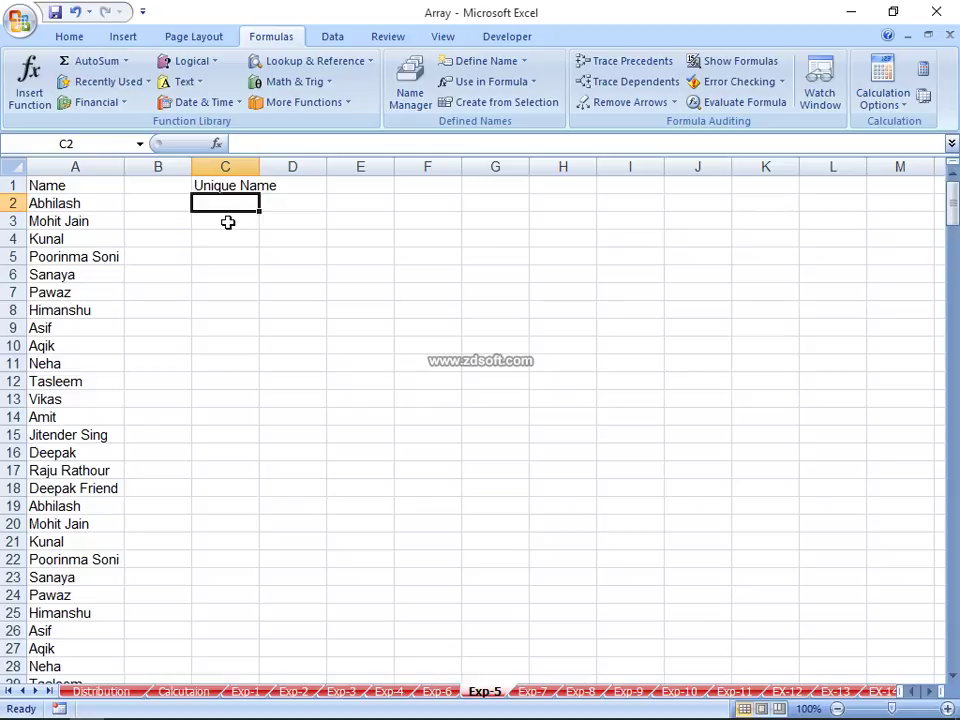
{"action": "type", "text": "="}
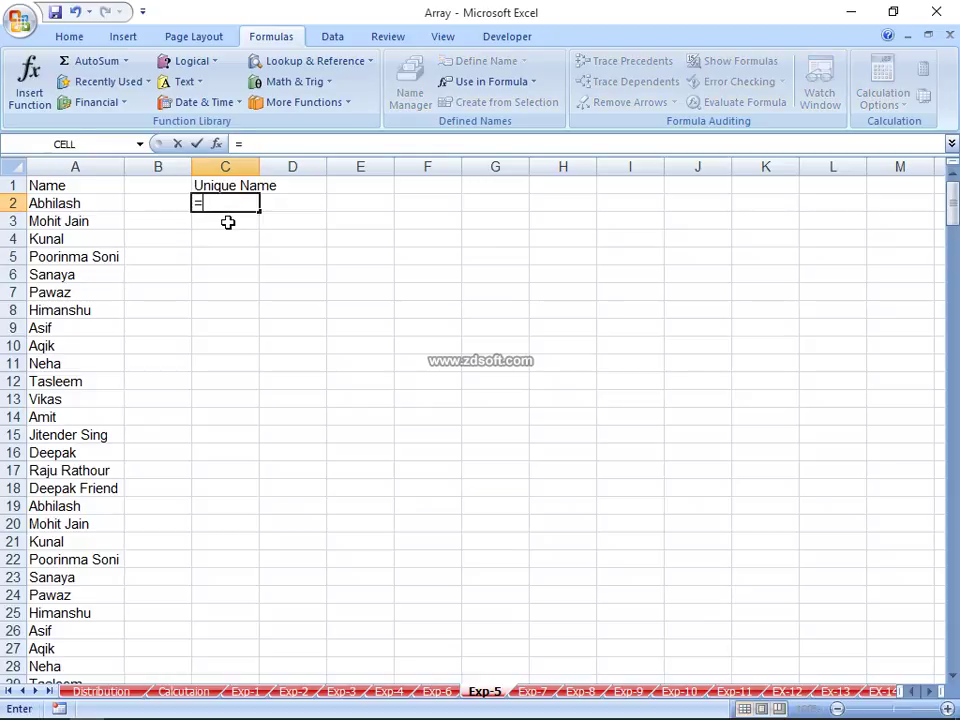
{"action": "key", "text": "Escape"}
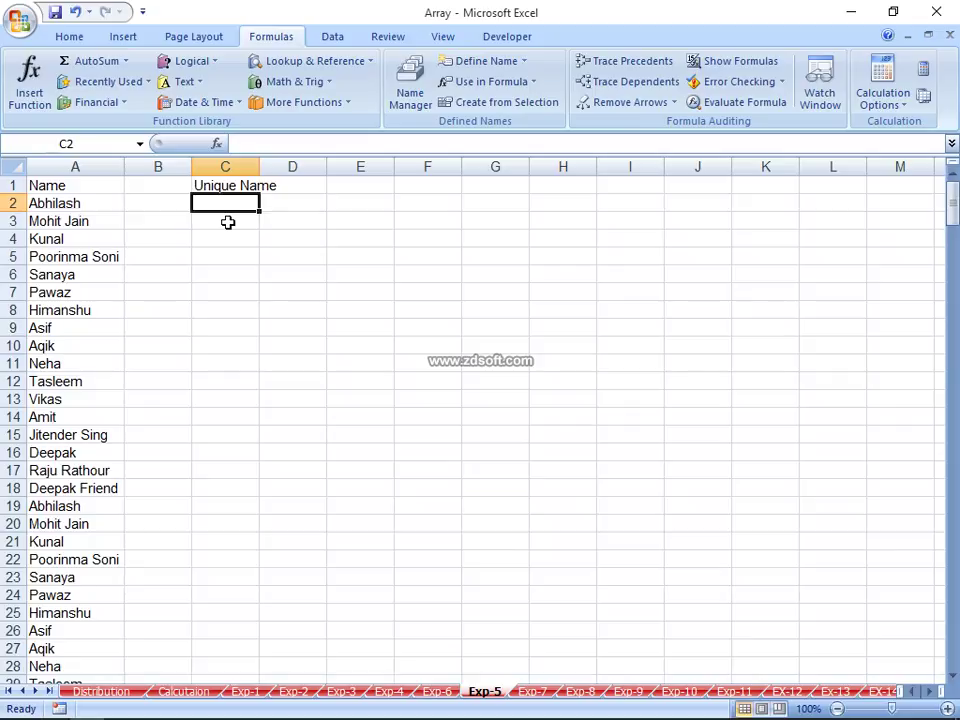
{"action": "left_click", "coordinate": [315, 309]}
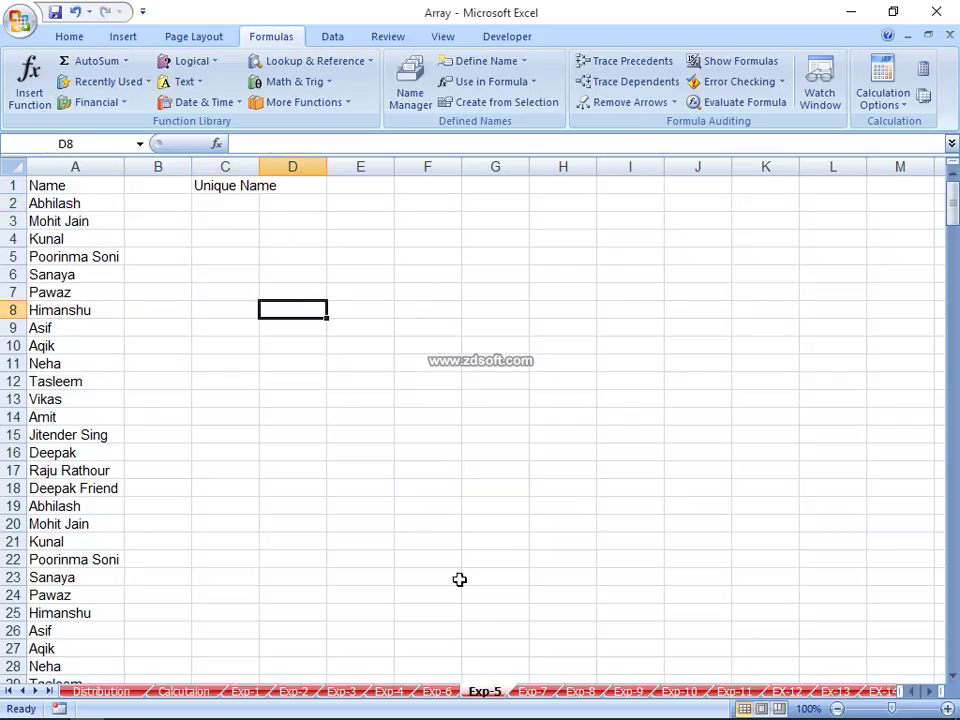
Step: Go to the Exp-7 sheet and select the sales value 22 in B15
{"action": "left_click", "coordinate": [533, 691]}
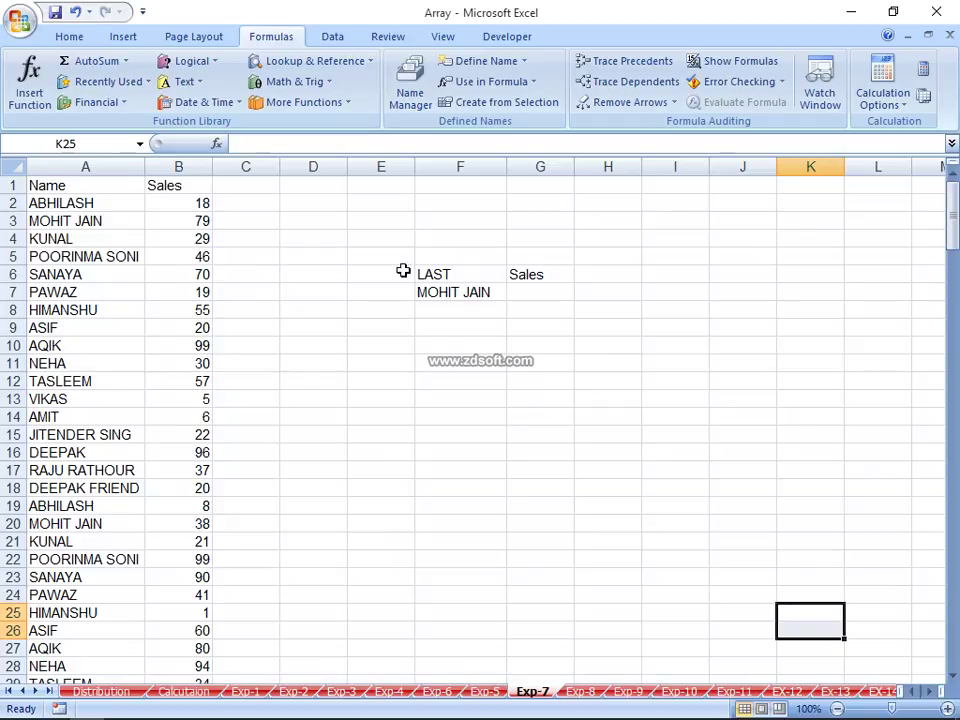
{"action": "left_click", "coordinate": [168, 434]}
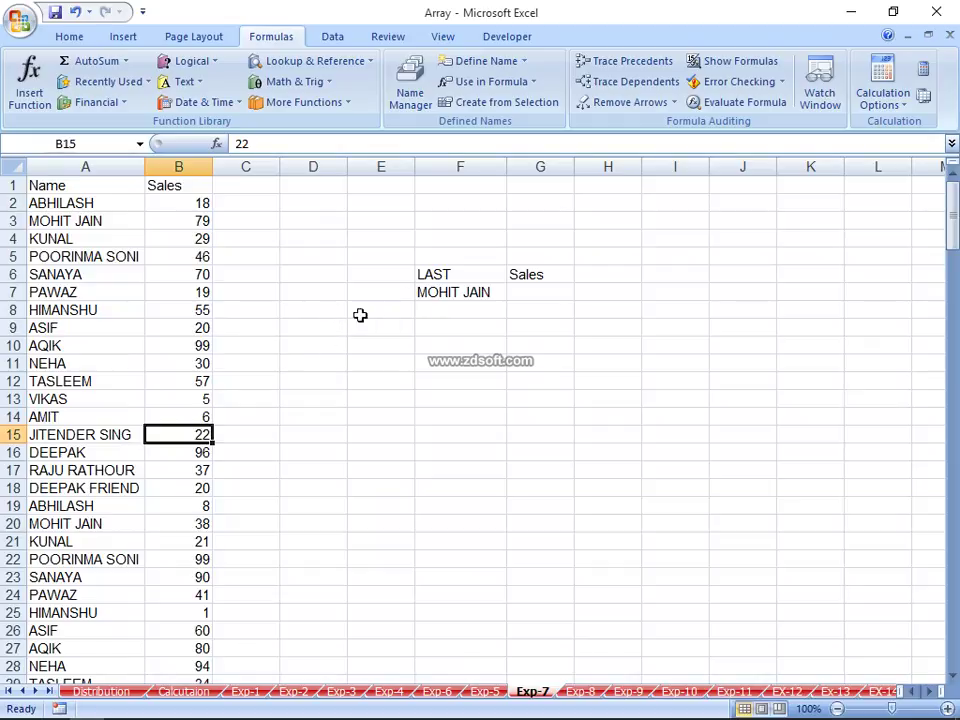
Step: Check the lookup name in F7 and browse to the last matching row in the data
{"action": "left_click", "coordinate": [407, 297]}
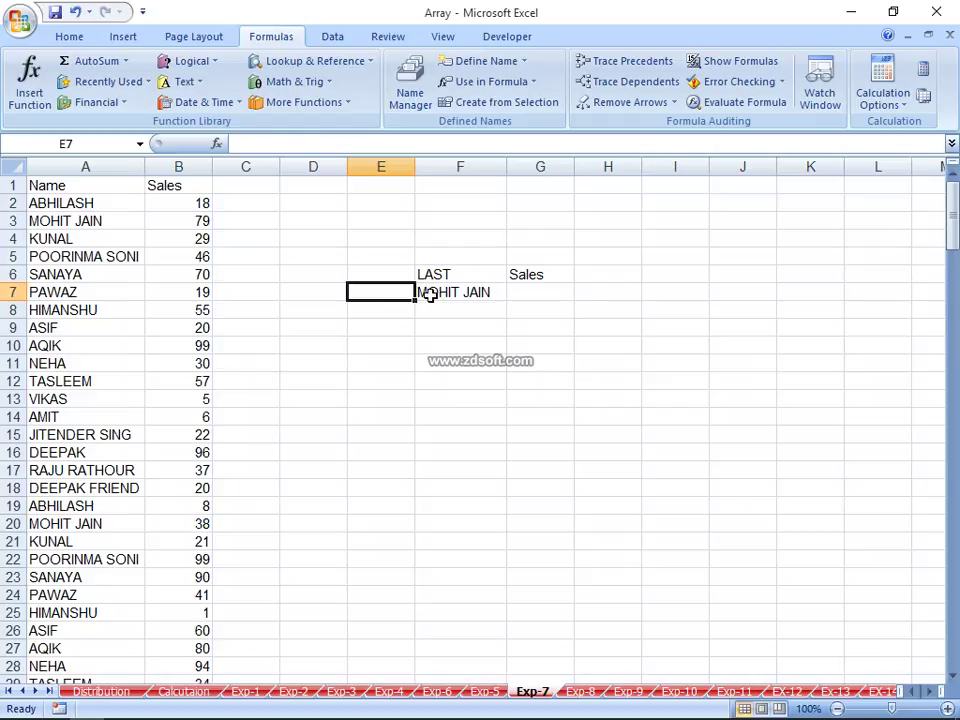
{"action": "left_click", "coordinate": [422, 291]}
{"action": "left_click", "coordinate": [186, 350]}
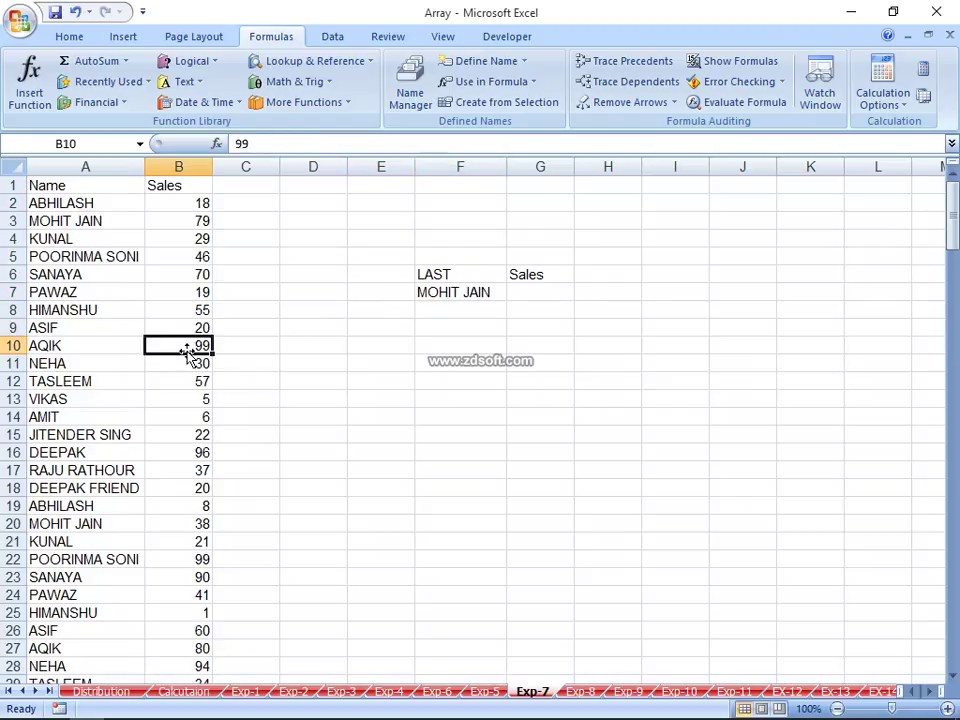
{"action": "key", "text": "ctrl+Down"}
{"action": "key", "text": "Left"}
{"action": "key", "text": "Up"}
{"action": "key", "text": "Up"}
{"action": "key", "text": "Up"}
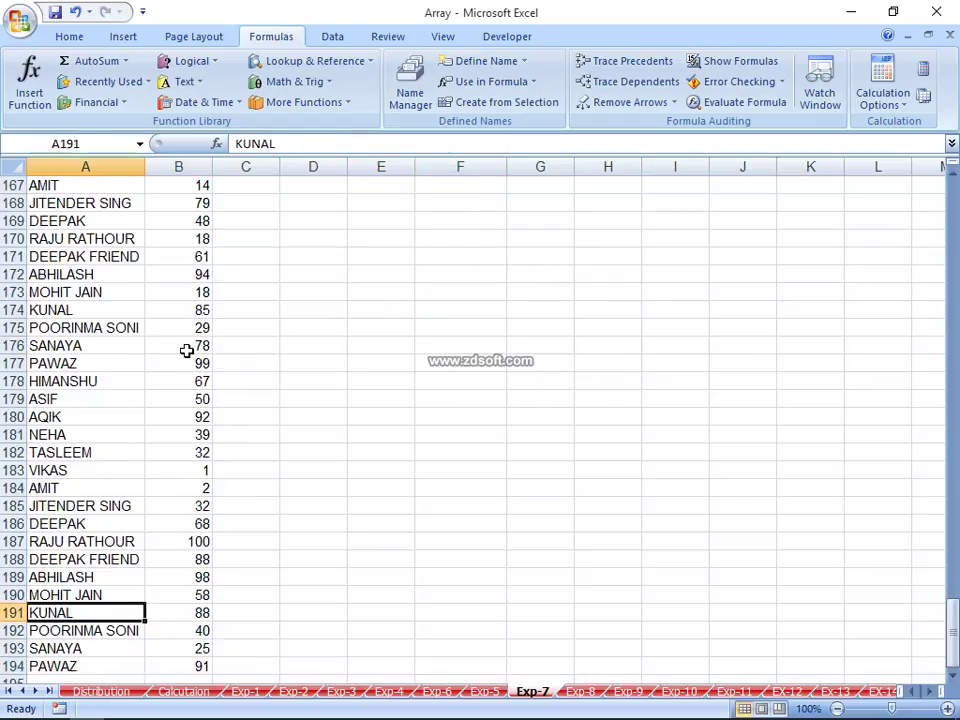
{"action": "key", "text": "Up"}
{"action": "key", "text": "Right"}
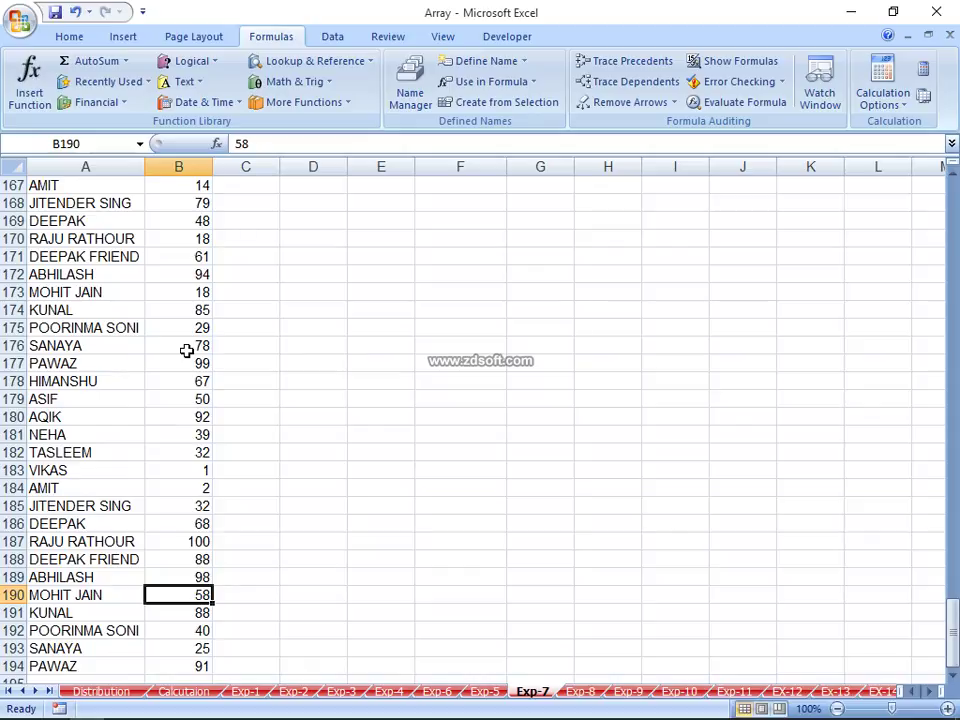
{"action": "key", "text": "Right"}
{"action": "key", "text": "Right"}
{"action": "key", "text": "Right"}
{"action": "key", "text": "ctrl+Up"}
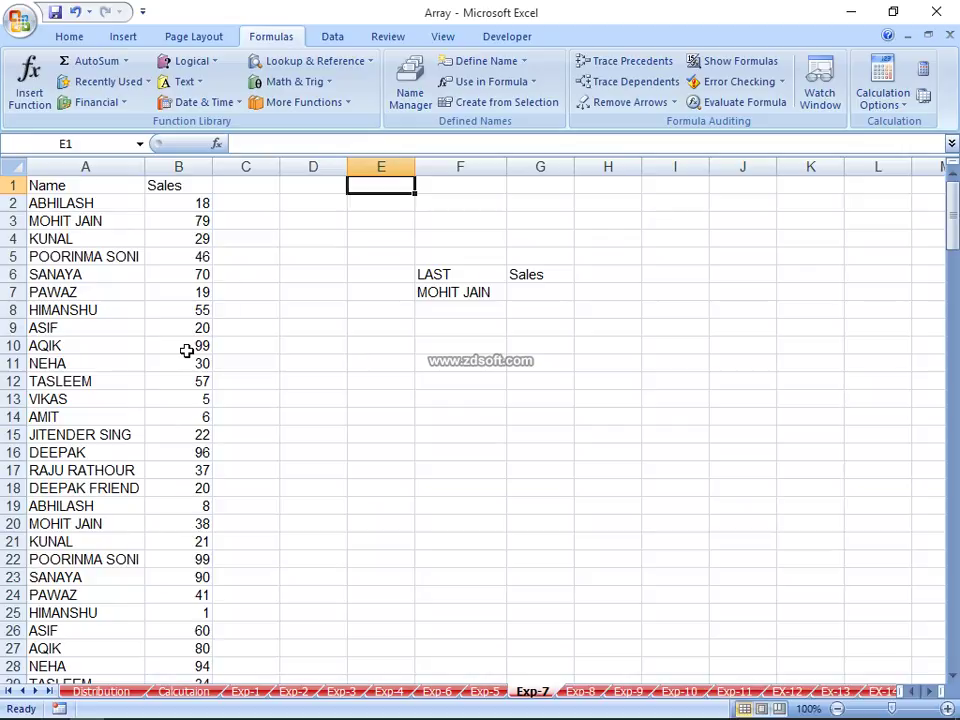
Step: Scan column A upward from the bottom to find the matching names near row 190
{"action": "key", "text": "Down"}
{"action": "key", "text": "Down"}
{"action": "key", "text": "Down"}
{"action": "key", "text": "Down"}
{"action": "key", "text": "Down"}
{"action": "key", "text": "Down"}
{"action": "key", "text": "Right"}
{"action": "key", "text": "Left"}
{"action": "key", "text": "Left"}
{"action": "key", "text": "Left"}
{"action": "key", "text": "Left"}
{"action": "key", "text": "Left"}
{"action": "key", "text": "ctrl+Down"}
{"action": "key", "text": "Right"}
{"action": "key", "text": "Right"}
{"action": "key", "text": "Up"}
{"action": "key", "text": "Up"}
{"action": "key", "text": "Up"}
{"action": "key", "text": "Up"}
{"action": "key", "text": "Left"}
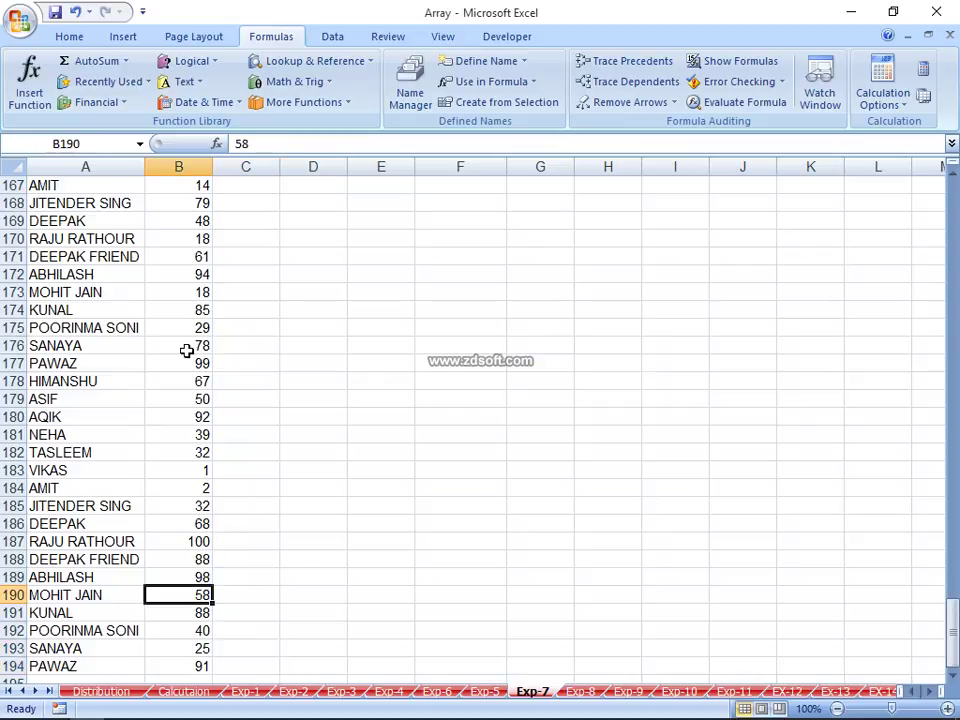
{"action": "key", "text": "Up"}
{"action": "key", "text": "Up"}
{"action": "key", "text": "Up"}
{"action": "key", "text": "Up"}
{"action": "key", "text": "Up"}
{"action": "key", "text": "Up"}
{"action": "key", "text": "Up"}
{"action": "key", "text": "Up"}
{"action": "key", "text": "Up"}
{"action": "key", "text": "Up"}
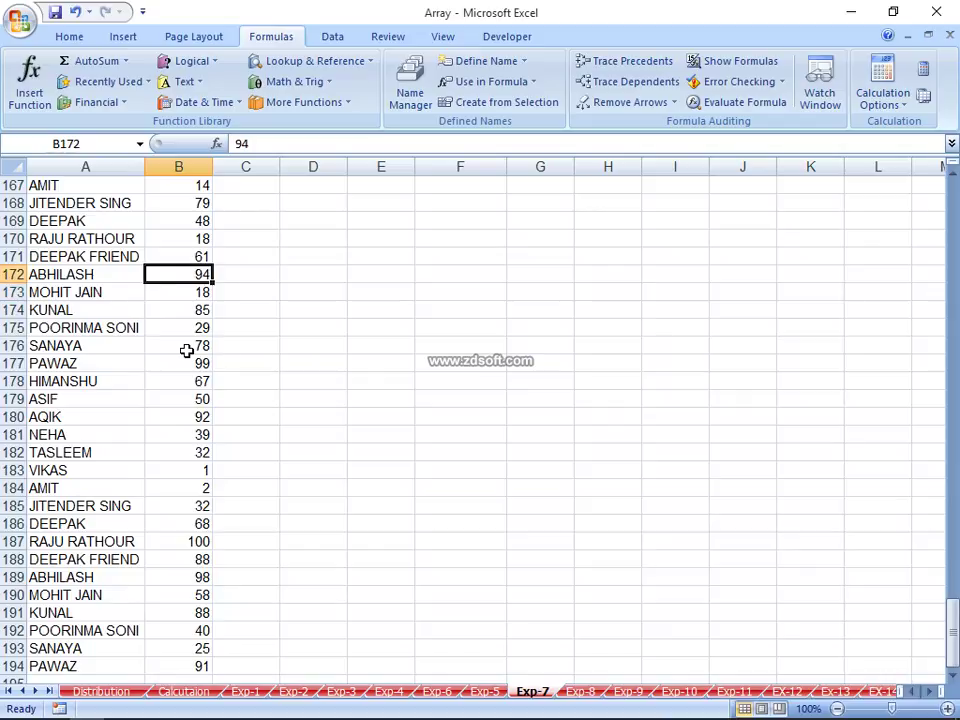
{"action": "key", "text": "Up"}
{"action": "key", "text": "Up"}
{"action": "key", "text": "Up"}
{"action": "key", "text": "Up"}
{"action": "key", "text": "Up"}
{"action": "key", "text": "Up"}
{"action": "key", "text": "Up"}
{"action": "key", "text": "Up"}
{"action": "key", "text": "Up"}
{"action": "key", "text": "Up"}
{"action": "key", "text": "Up"}
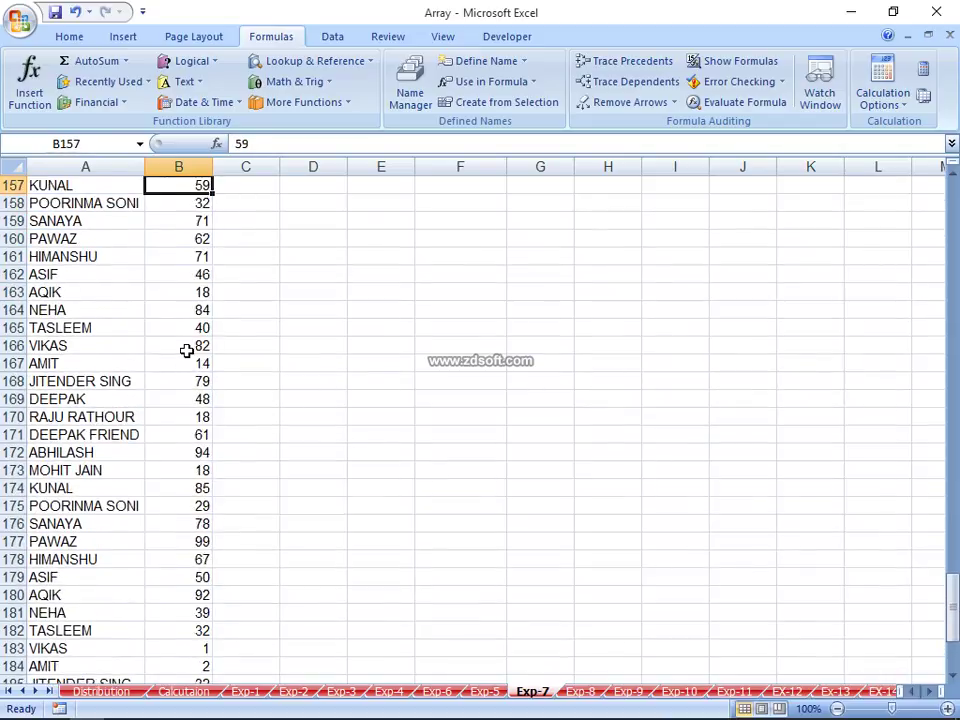
{"action": "key", "text": "Up"}
{"action": "key", "text": "Up"}
{"action": "key", "text": "Down"}
{"action": "key", "text": "Right"}
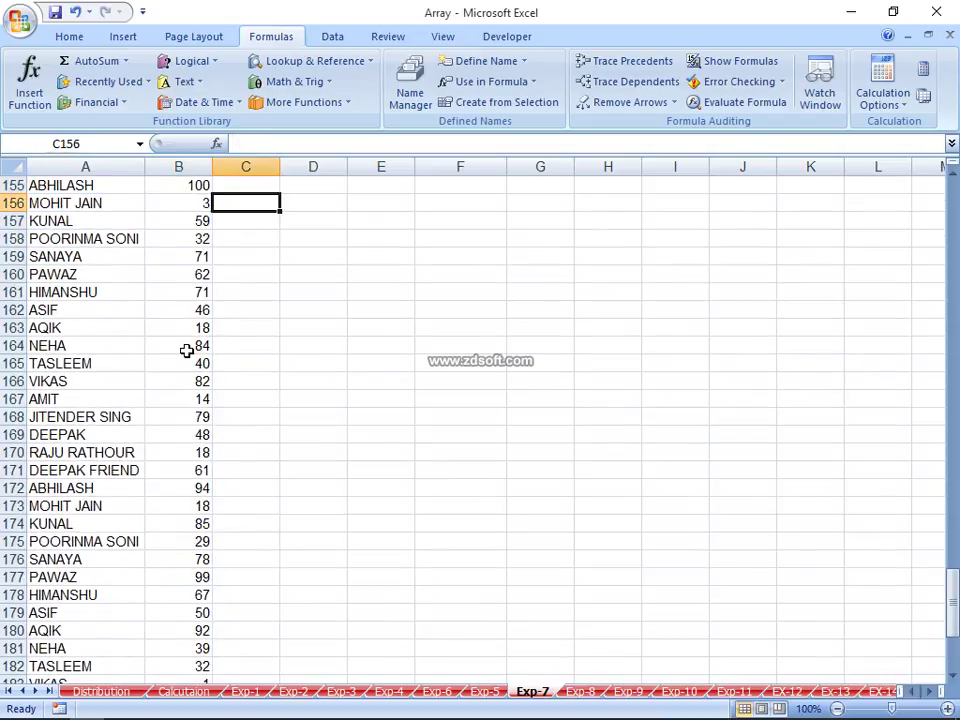
{"action": "key", "text": "Right"}
Step: Return to the lookup area and begin a formula in G7, then cancel it
{"action": "key", "text": "ctrl+Up"}
{"action": "key", "text": "Right"}
{"action": "key", "text": "Down"}
{"action": "key", "text": "Down"}
{"action": "key", "text": "Down"}
{"action": "key", "text": "Down"}
{"action": "key", "text": "Down"}
{"action": "key", "text": "Down"}
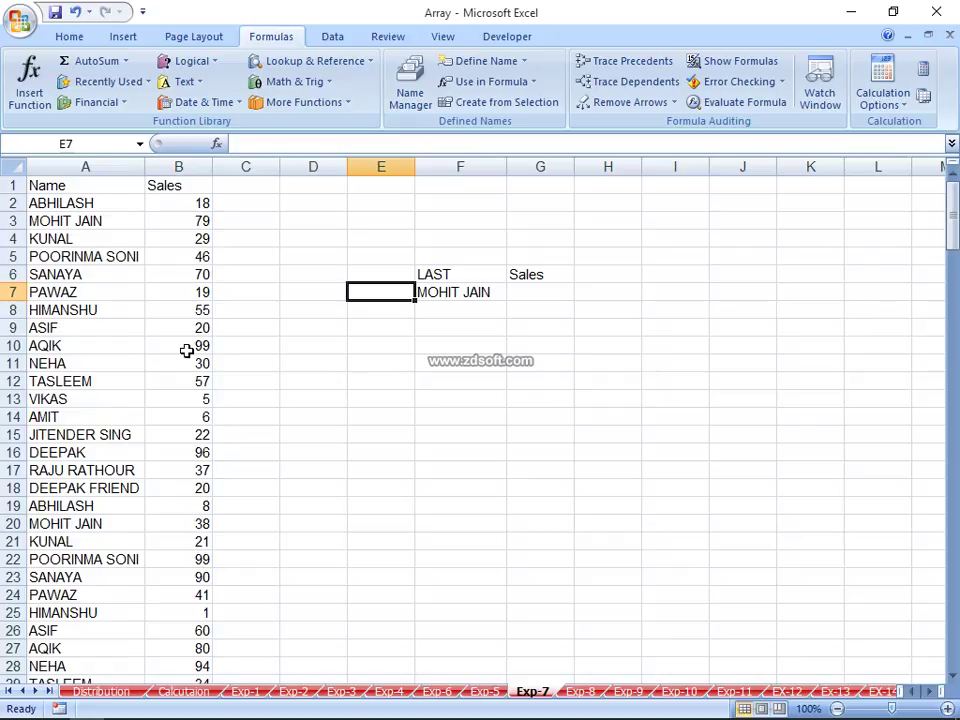
{"action": "key", "text": "Right"}
{"action": "key", "text": "Right"}
{"action": "type", "text": "="}
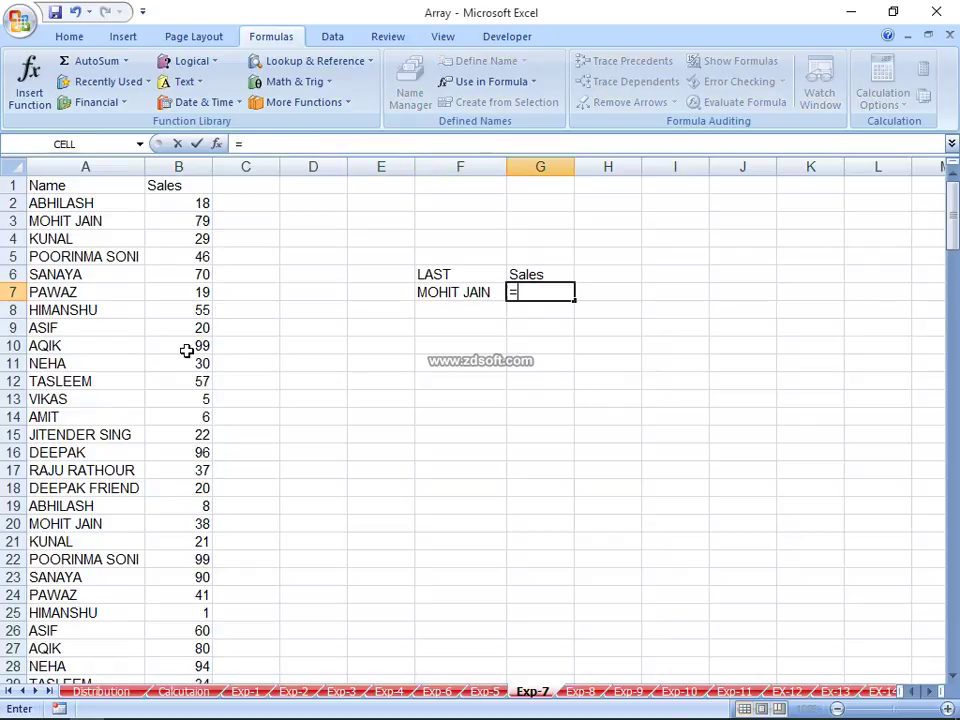
{"action": "type", "text": "i"}
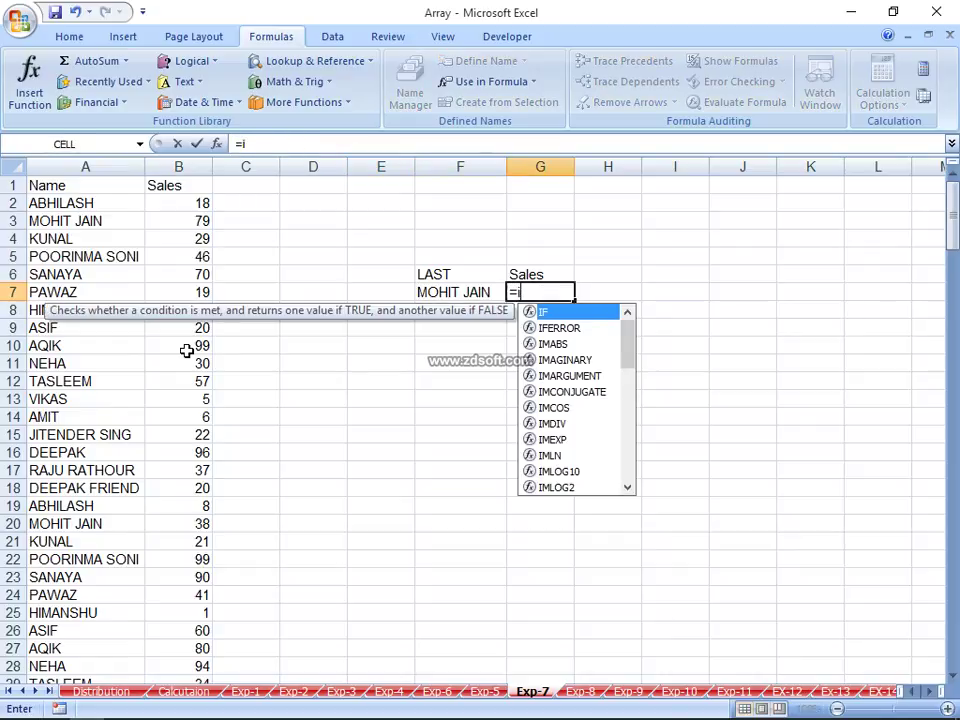
{"action": "key", "text": "Escape"}
Step: Enter a formula in C2 comparing name A2 with the lookup name F7
{"action": "key", "text": "Left"}
{"action": "key", "text": "Left"}
{"action": "key", "text": "Left"}
{"action": "key", "text": "Up"}
{"action": "key", "text": "Up"}
{"action": "key", "text": "Up"}
{"action": "key", "text": "Up"}
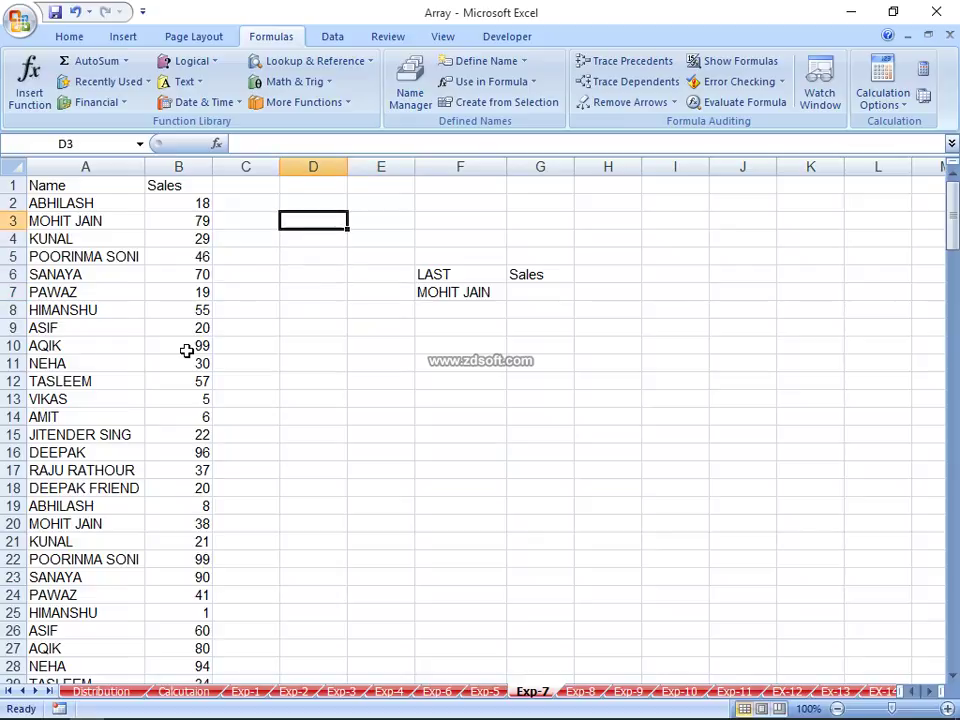
{"action": "key", "text": "Left"}
{"action": "key", "text": "Up"}
{"action": "type", "text": "="}
{"action": "key", "text": "Left"}
{"action": "key", "text": "Left"}
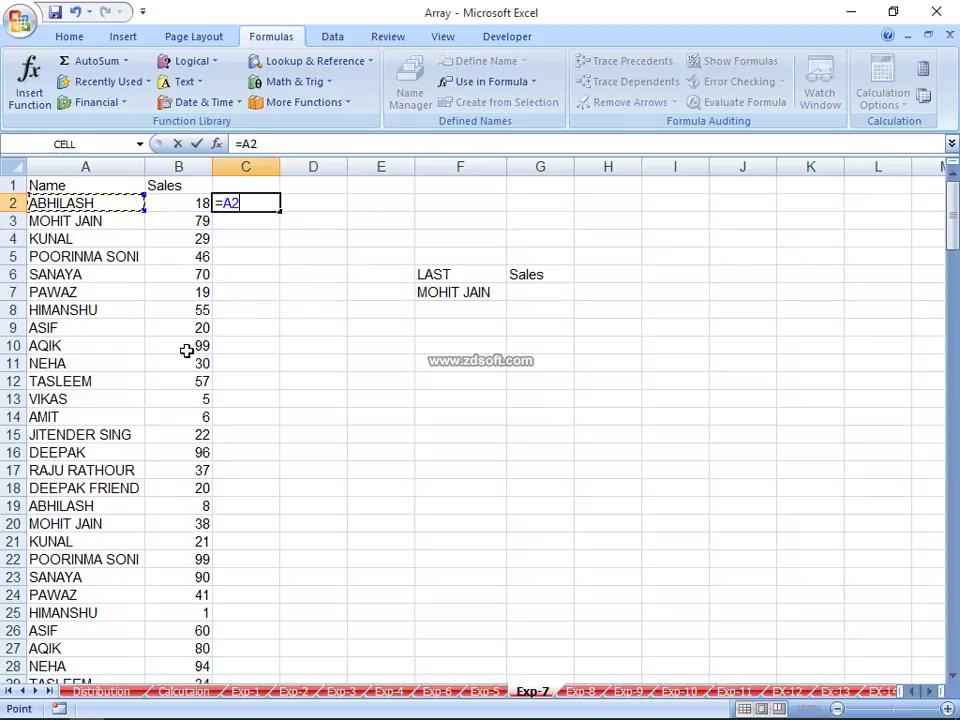
{"action": "type", "text": "="}
{"action": "key", "text": "Right"}
{"action": "key", "text": "Down"}
{"action": "key", "text": "Down"}
{"action": "key", "text": "Down"}
{"action": "key", "text": "Down"}
{"action": "key", "text": "Down"}
{"action": "key", "text": "Right"}
{"action": "key", "text": "Right"}
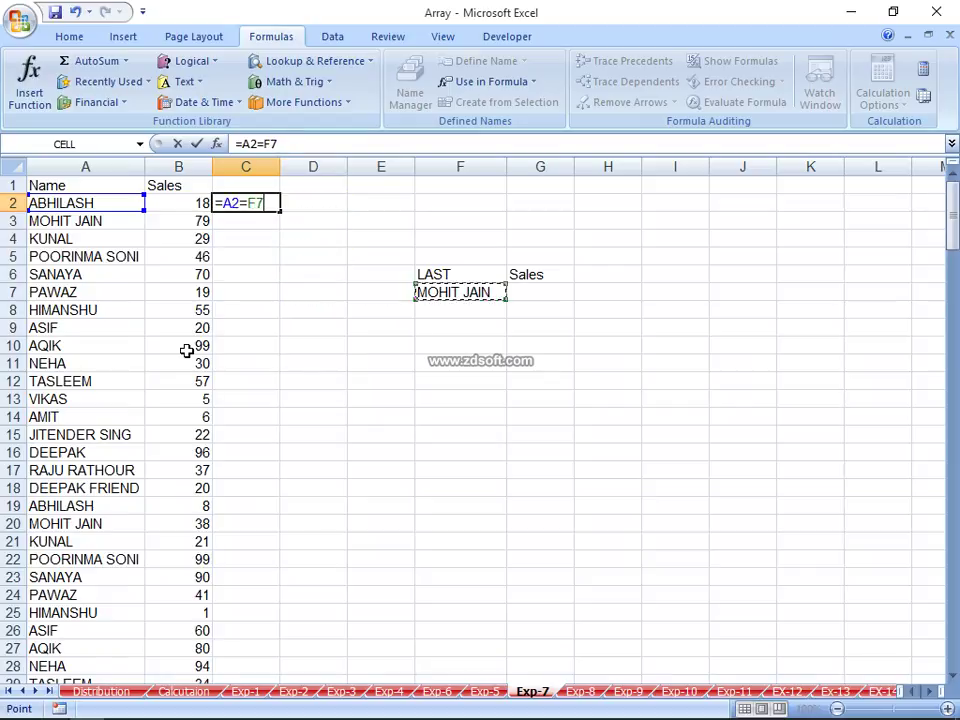
{"action": "key", "text": "Return"}
Step: Make F7 absolute so C2 reads =A2=$F$7, and fill it down column C
{"action": "key", "text": "Up"}
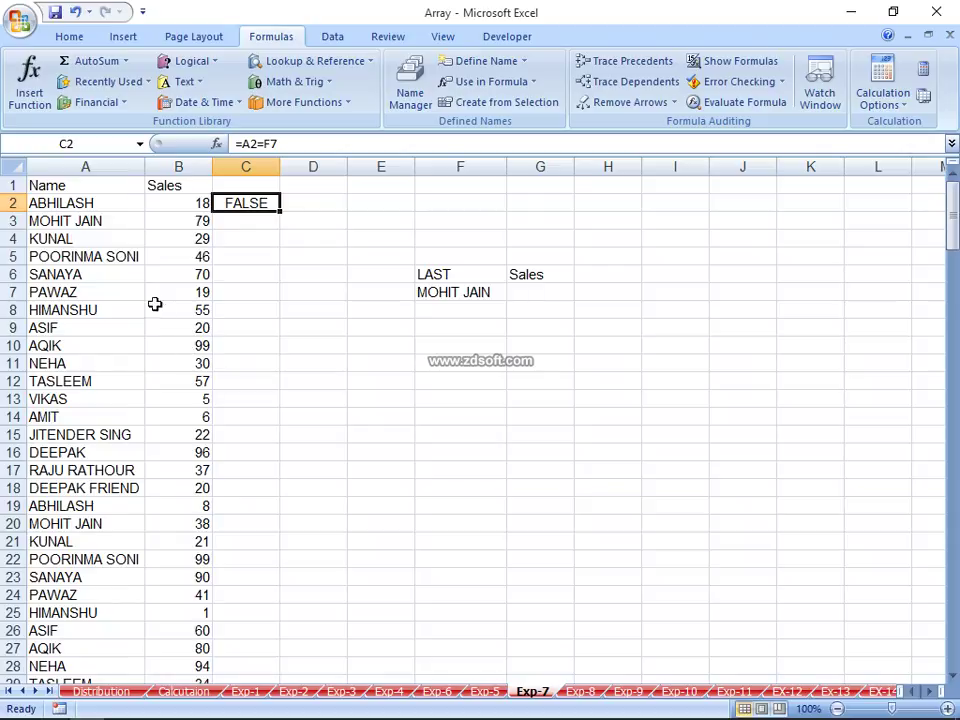
{"action": "left_click", "coordinate": [288, 144]}
{"action": "key", "text": "F4"}
{"action": "key", "text": "Return"}
{"action": "left_click", "coordinate": [254, 206]}
{"action": "double_click", "coordinate": [279, 212]}
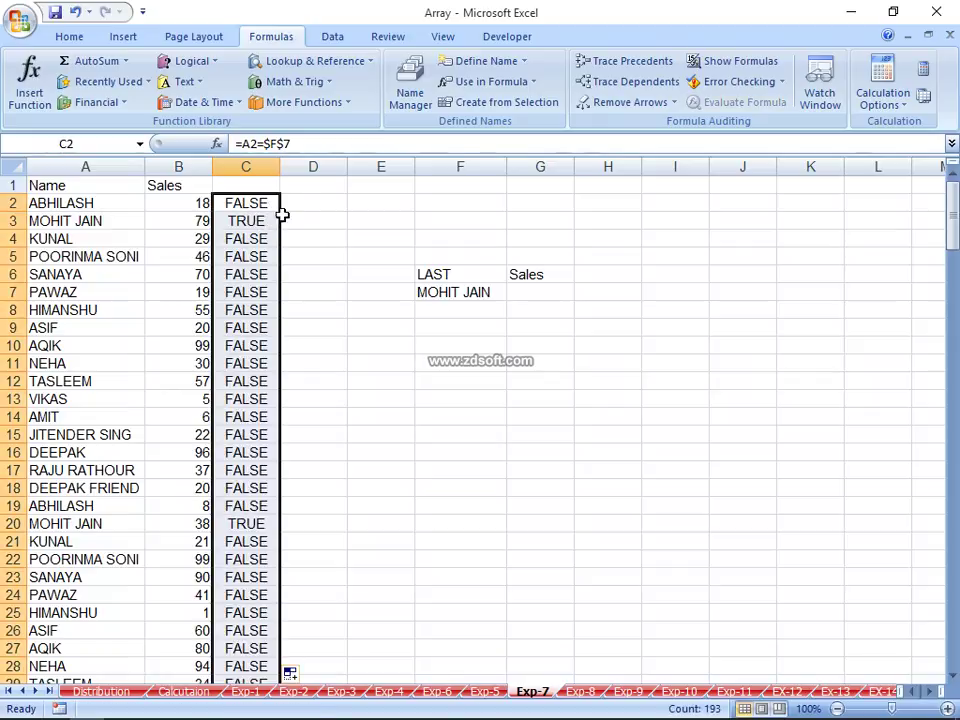
{"action": "left_click", "coordinate": [306, 200]}
Step: Enter =IF(C2,ROW(C2),0) in D2
{"action": "type", "text": "=i"}
{"action": "key", "text": "Tab"}
{"action": "key", "text": "Left"}
{"action": "type", "text": ","}
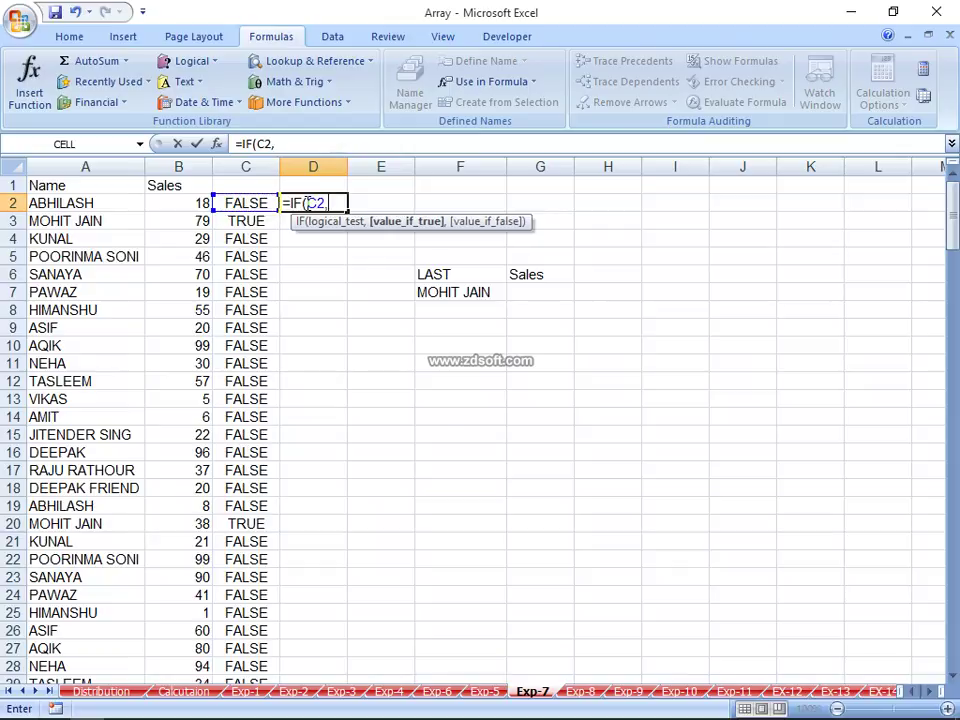
{"action": "type", "text": "row"}
{"action": "key", "text": "Tab"}
{"action": "key", "text": "Left"}
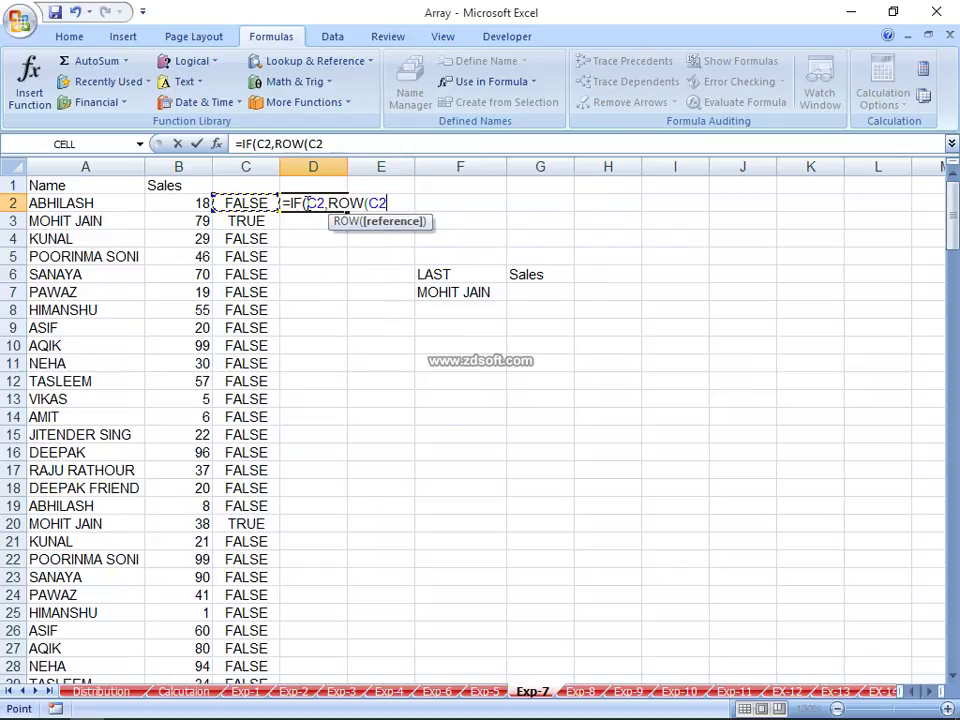
{"action": "type", "text": "),0"}
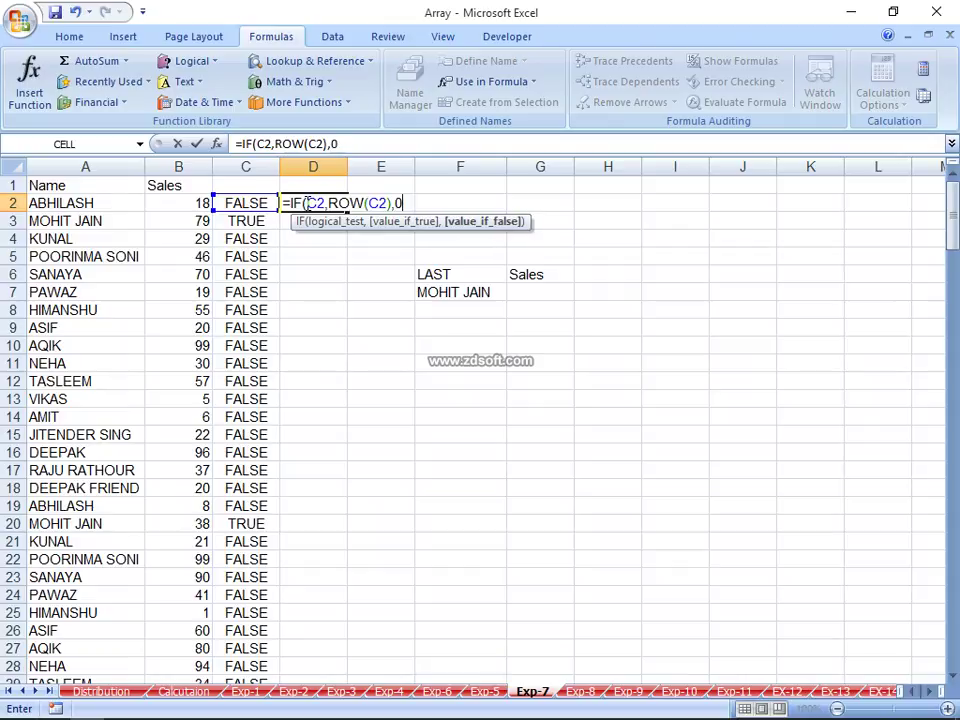
{"action": "key", "text": "Return"}
{"action": "key", "text": "Return"}
Step: Fill the IF formula down D2:D194 with Ctrl+D
{"action": "key", "text": "Up"}
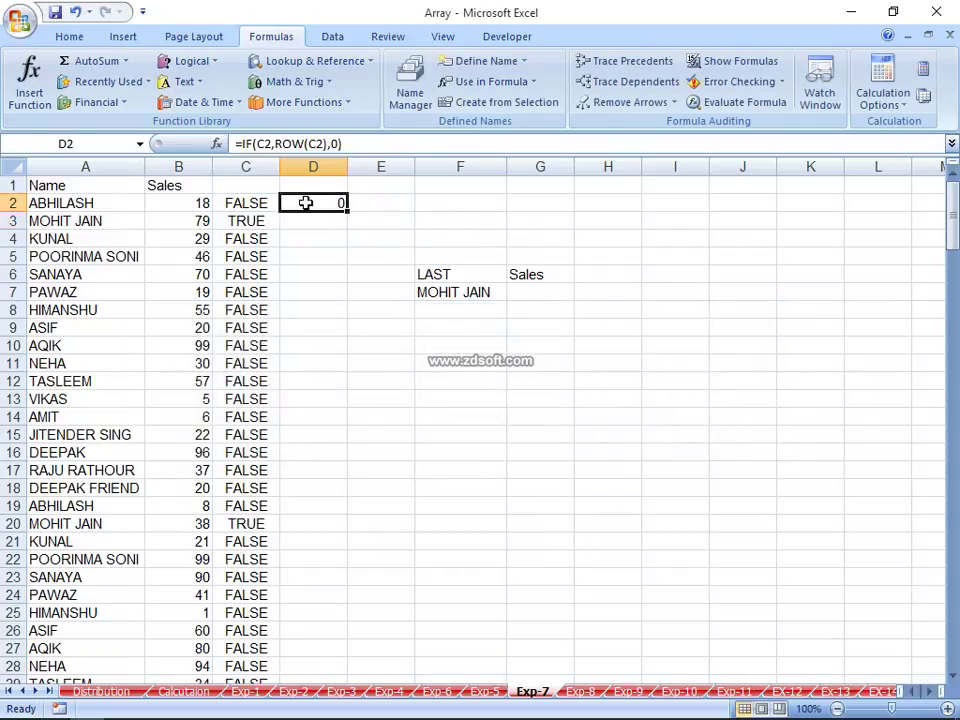
{"action": "key", "text": "Left"}
{"action": "key", "text": "ctrl+Down"}
{"action": "key", "text": "Right"}
{"action": "key", "text": "ctrl+shift+Up"}
{"action": "key", "text": "ctrl+d"}
{"action": "left_click", "coordinate": [305, 203]}
Step: Check column D's row numbers for matching names and 0 elsewhere
{"action": "key", "text": "Up"}
{"action": "key", "text": "Down"}
{"action": "key", "text": "Down"}
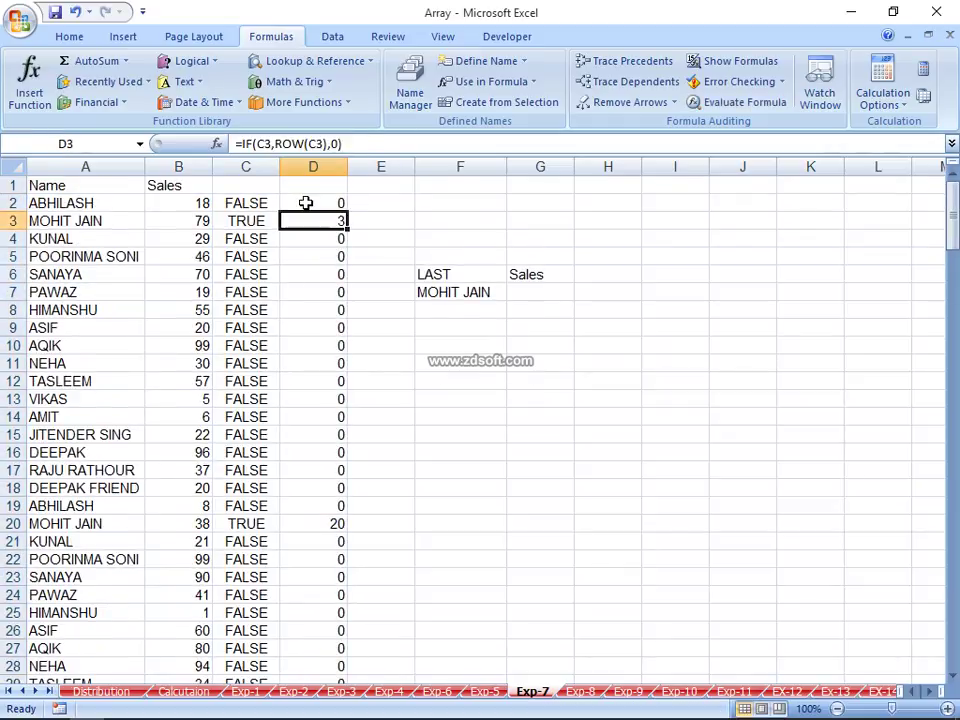
{"action": "key", "text": "Down"}
{"action": "key", "text": "Down"}
{"action": "key", "text": "Down"}
{"action": "key", "text": "Down"}
{"action": "key", "text": "Down"}
{"action": "key", "text": "Down"}
{"action": "key", "text": "Down"}
{"action": "key", "text": "Down"}
{"action": "key", "text": "Down"}
{"action": "key", "text": "Down"}
{"action": "key", "text": "Down"}
{"action": "key", "text": "Down"}
{"action": "key", "text": "Down"}
{"action": "key", "text": "Down"}
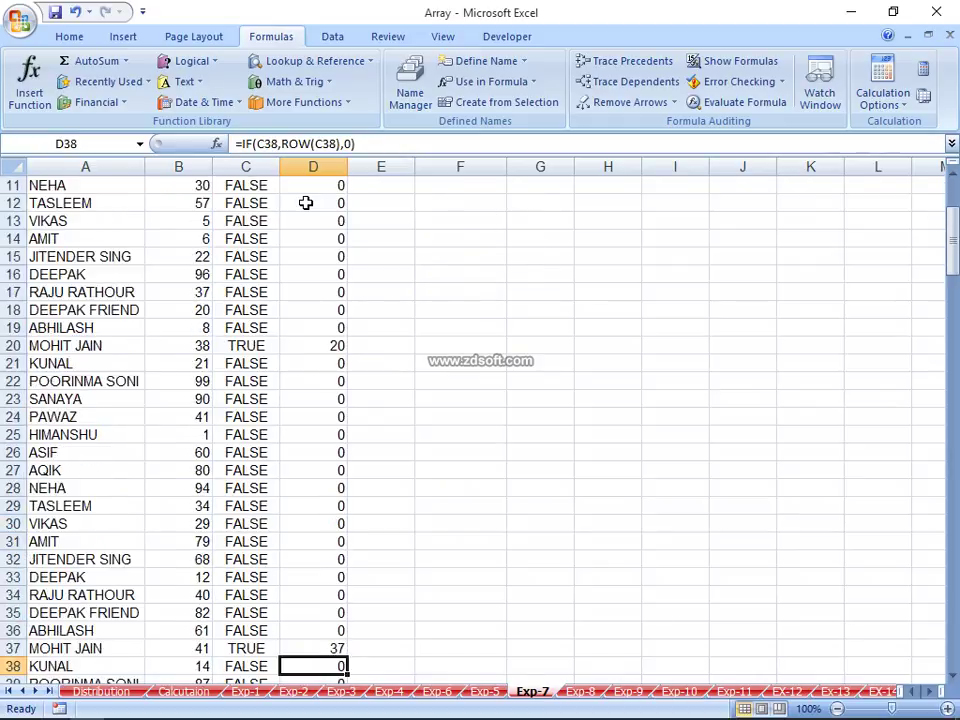
{"action": "key", "text": "Down"}
{"action": "key", "text": "Down"}
{"action": "key", "text": "Down"}
{"action": "key", "text": "Down"}
{"action": "key", "text": "Down"}
{"action": "key", "text": "Down"}
{"action": "key", "text": "Down"}
{"action": "key", "text": "Down"}
{"action": "key", "text": "Down"}
{"action": "key", "text": "Down"}
{"action": "key", "text": "Up"}
{"action": "key", "text": "Up"}
{"action": "key", "text": "Down"}
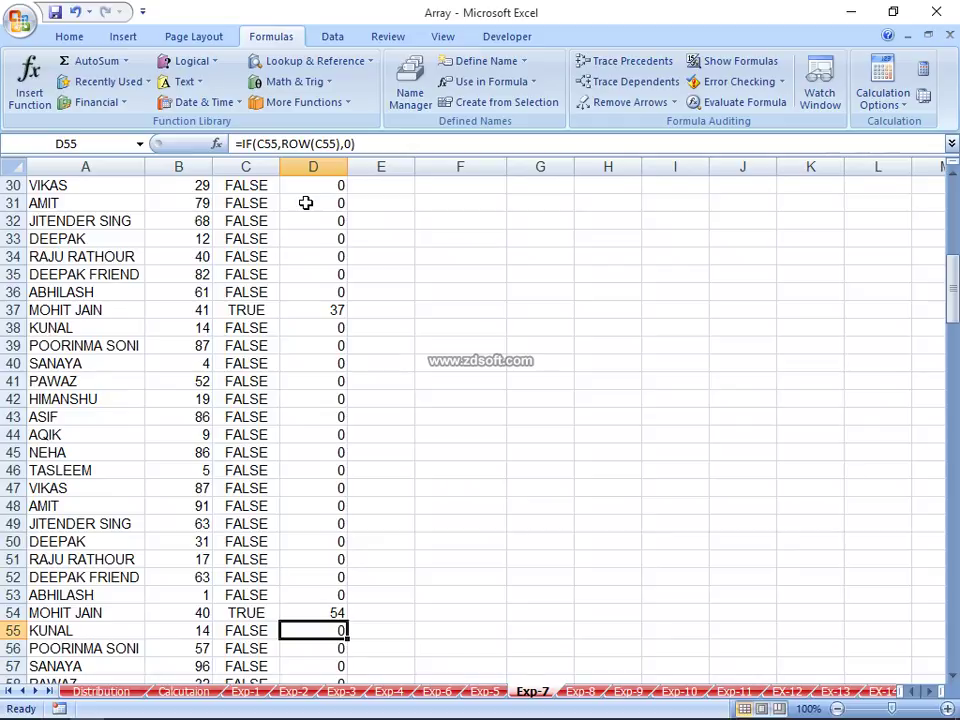
{"action": "key", "text": "Down"}
{"action": "key", "text": "Down"}
{"action": "key", "text": "Down"}
{"action": "key", "text": "Down"}
{"action": "key", "text": "Down"}
{"action": "key", "text": "Down"}
{"action": "key", "text": "Down"}
{"action": "key", "text": "Down"}
{"action": "key", "text": "Down"}
{"action": "key", "text": "Down"}
{"action": "key", "text": "Down"}
{"action": "key", "text": "Down"}
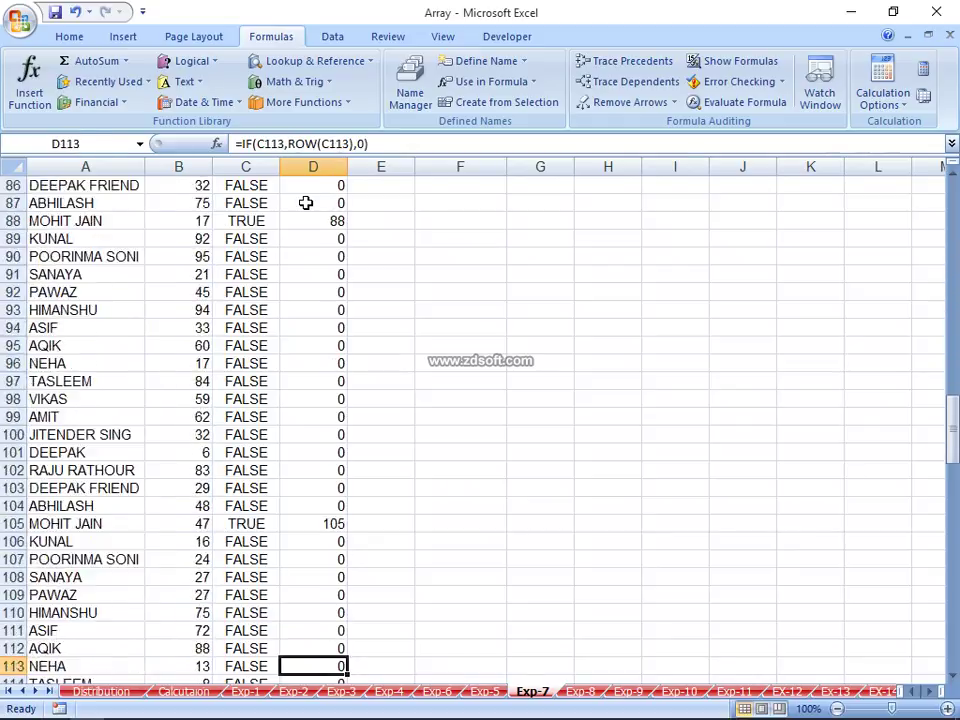
{"action": "key", "text": "Down"}
{"action": "key", "text": "Down"}
{"action": "key", "text": "Down"}
{"action": "key", "text": "Right"}
{"action": "key", "text": "ctrl+Up"}
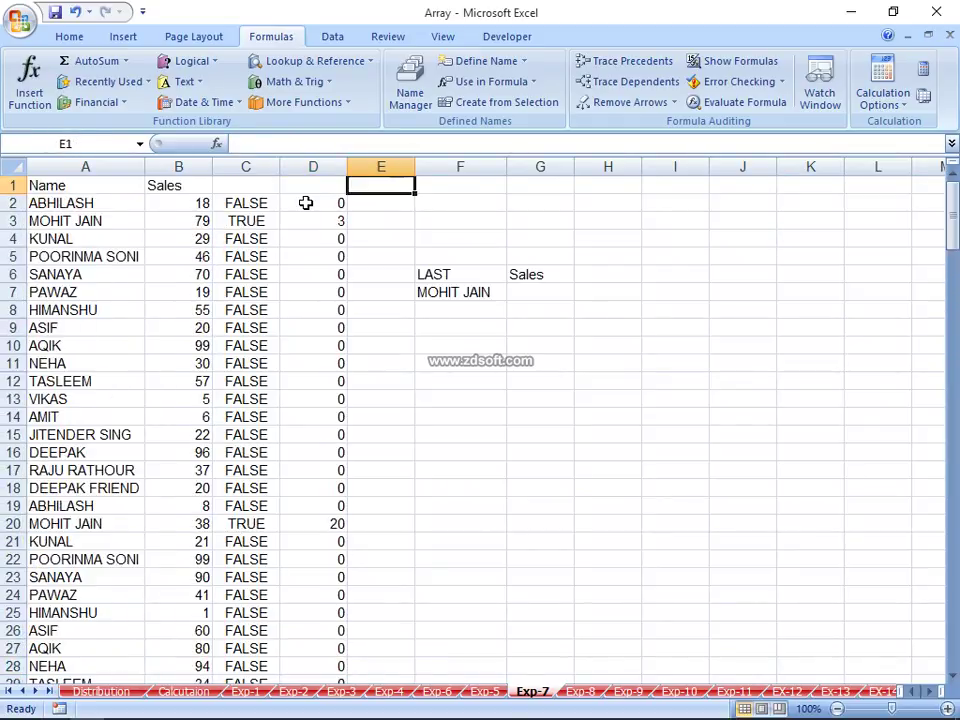
Step: Enter a MAX formula over column D in E2, returning 190
{"action": "key", "text": "Down"}
{"action": "type", "text": "=max"}
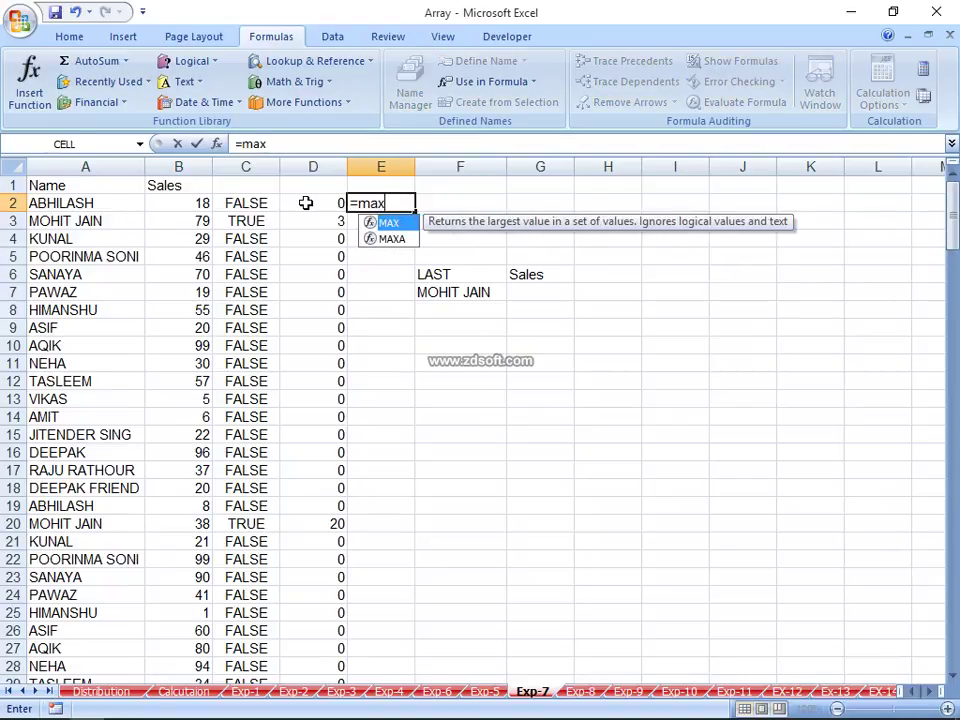
{"action": "key", "text": "Tab"}
{"action": "key", "text": "Left"}
{"action": "key", "text": "ctrl+shift+Down"}
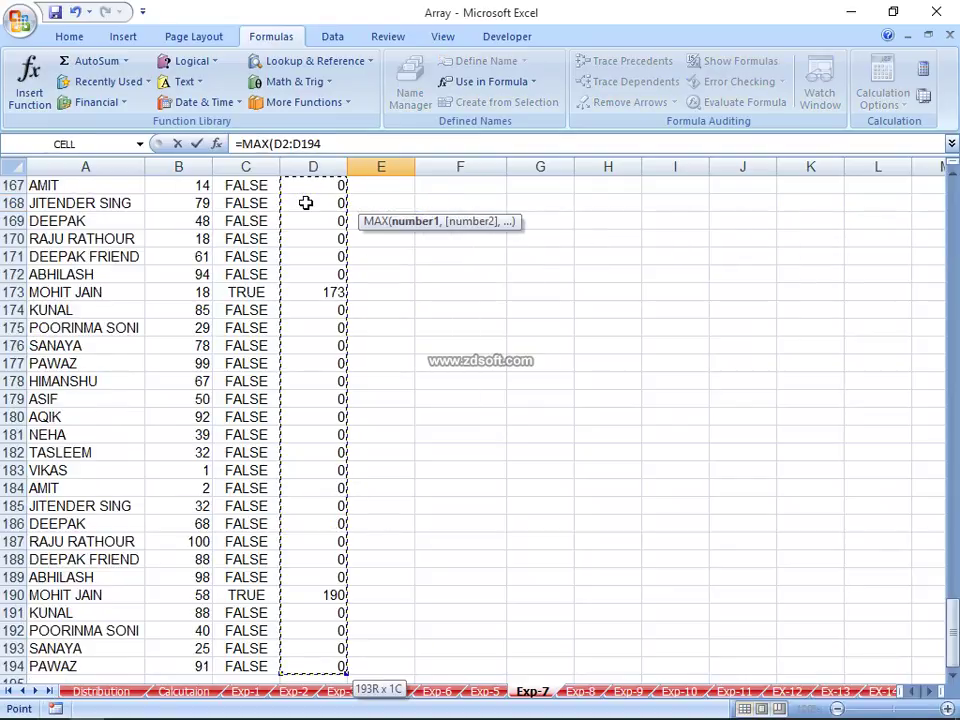
{"action": "key", "text": "Return"}
{"action": "key", "text": "Up"}
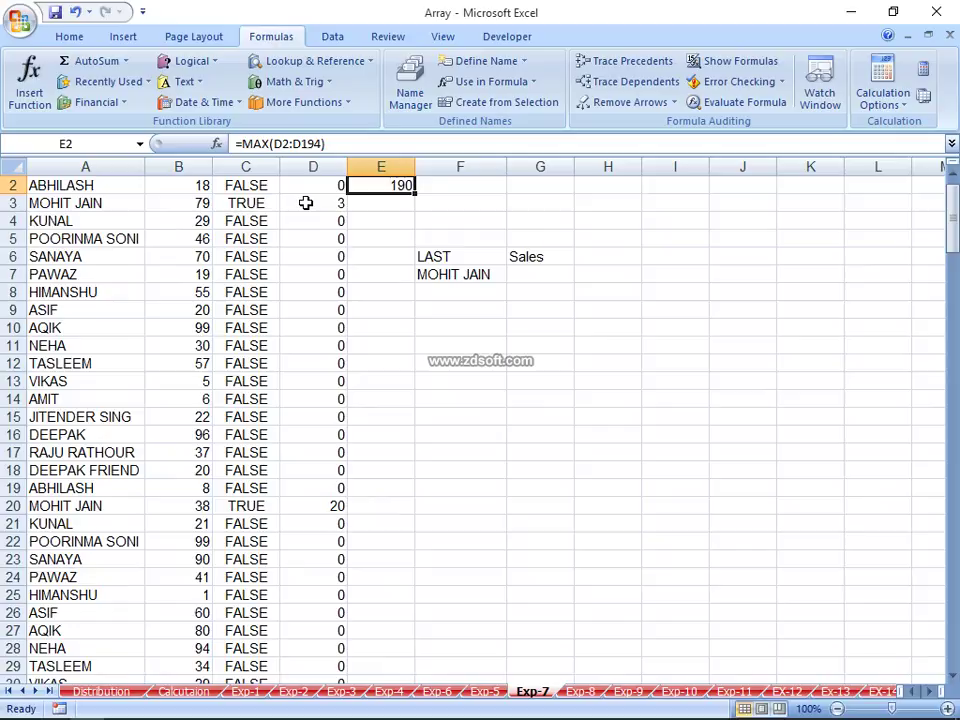
Step: Confirm D190 holds the highest matching row number
{"action": "key", "text": "Left"}
{"action": "key", "text": "ctrl+Down"}
{"action": "key", "text": "Up"}
{"action": "key", "text": "Up"}
{"action": "key", "text": "Up"}
{"action": "key", "text": "Up"}
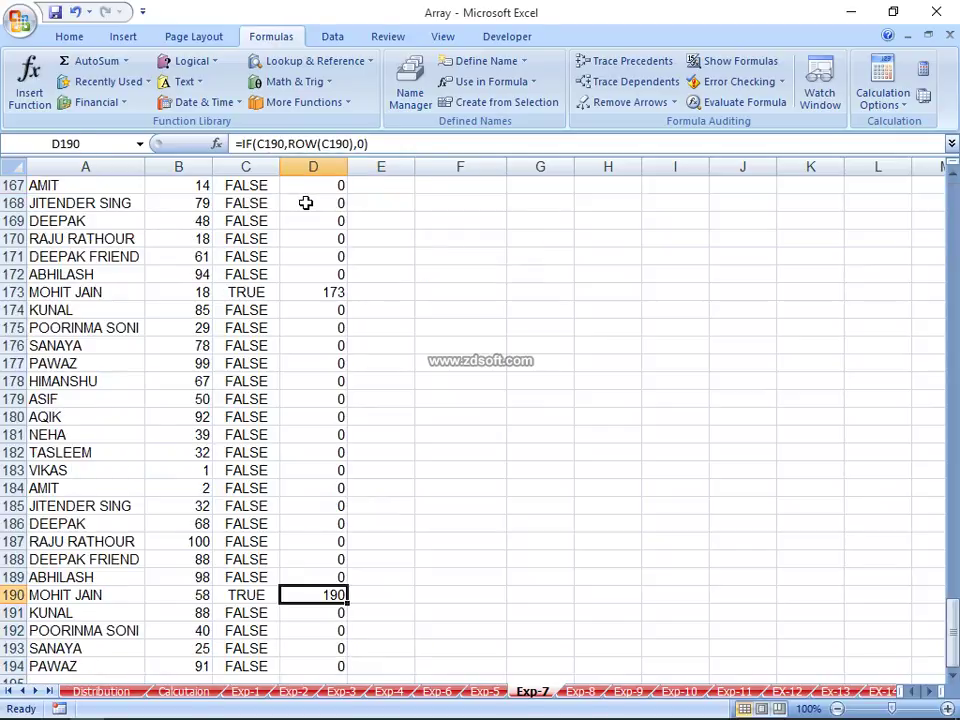
{"action": "key", "text": "ctrl+Up"}
{"action": "key", "text": "Right"}
{"action": "key", "text": "Right"}
{"action": "key", "text": "Up"}
{"action": "key", "text": "Down"}
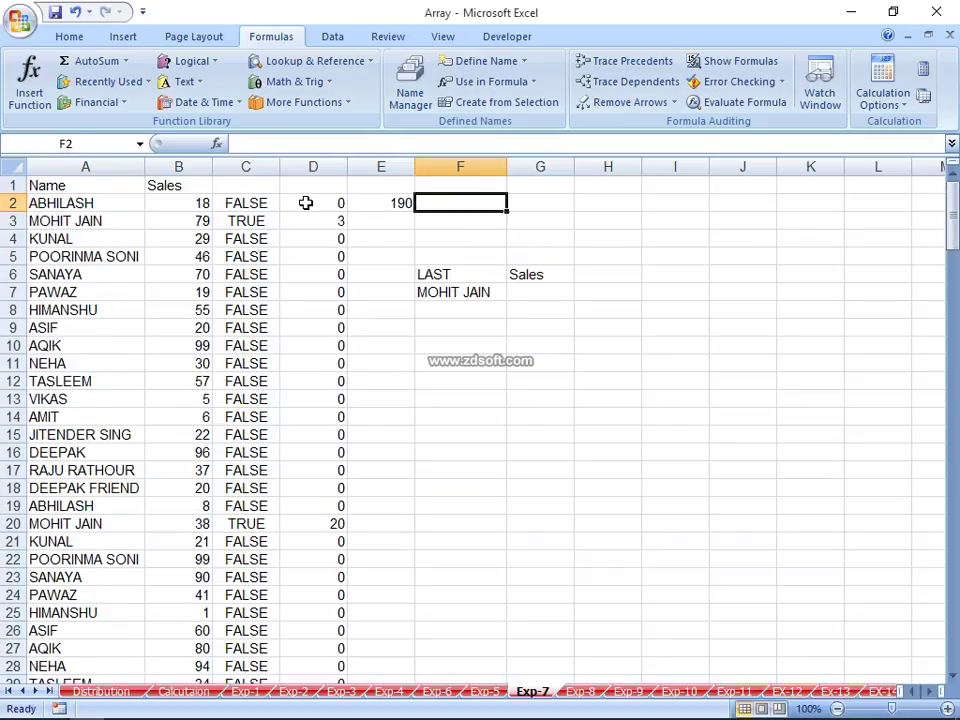
Step: Enter =INDEX(B2:B194,E2) in F2 to fetch the Sales value
{"action": "type", "text": "=ind"}
{"action": "key", "text": "Tab"}
{"action": "left_click", "coordinate": [306, 203]}
{"action": "key", "text": "Left"}
{"action": "key", "text": "Left"}
{"action": "key", "text": "ctrl+shift+Down"}
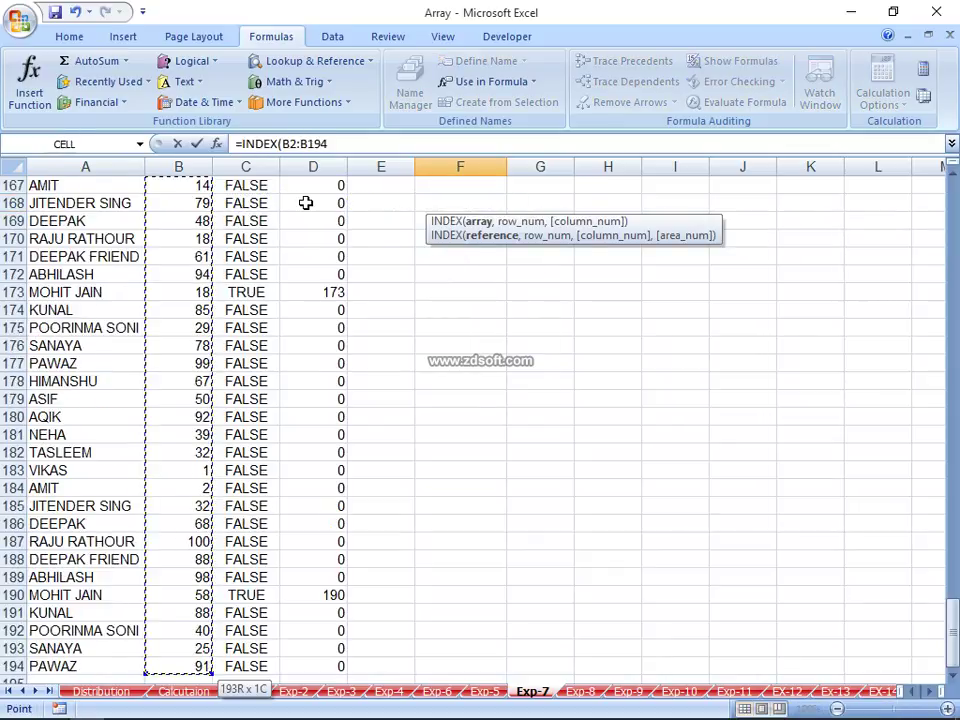
{"action": "type", "text": ","}
{"action": "key", "text": "Left"}
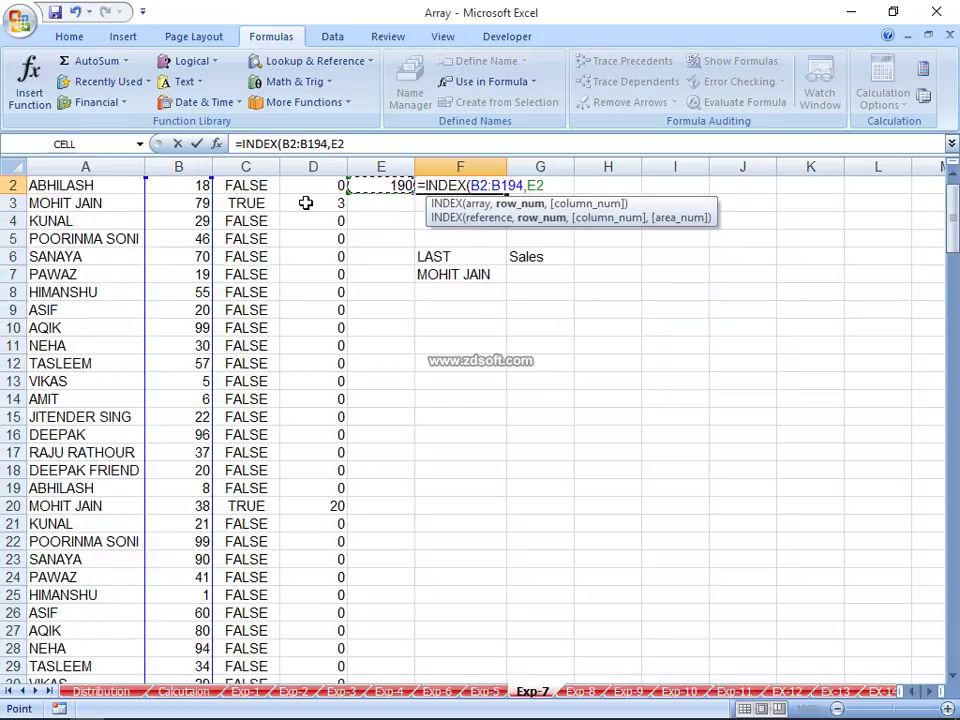
{"action": "key", "text": "Return"}
Step: Correct the INDEX range to B1:B194 so F2 returns 58
{"action": "key", "text": "Up"}
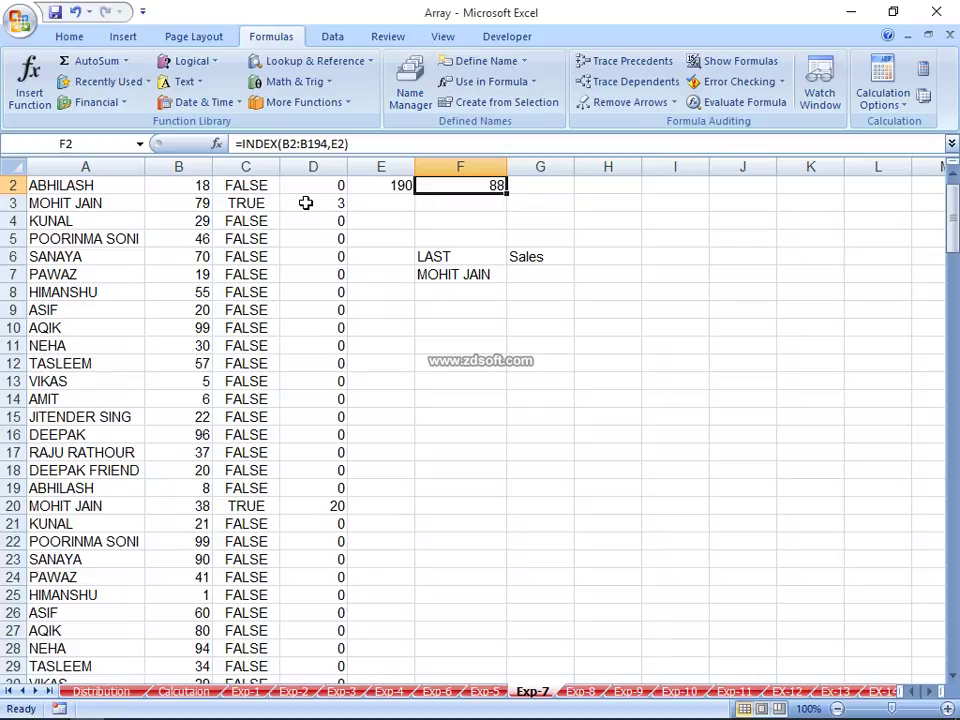
{"action": "key", "text": "Left"}
{"action": "key", "text": "Left"}
{"action": "key", "text": "Left"}
{"action": "key", "text": "Left"}
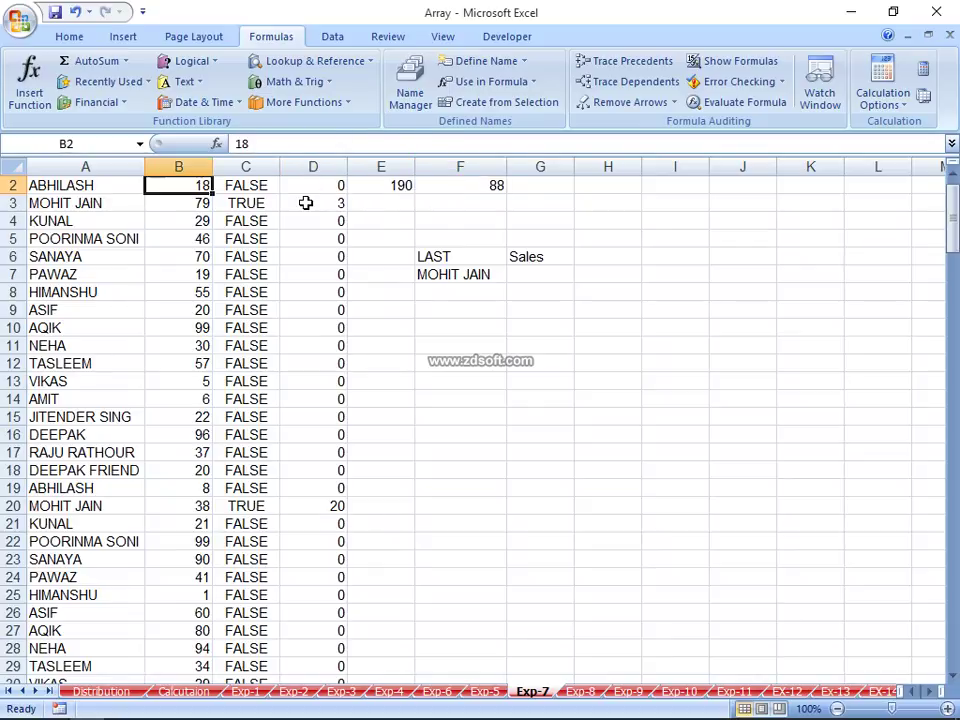
{"action": "key", "text": "ctrl+Down"}
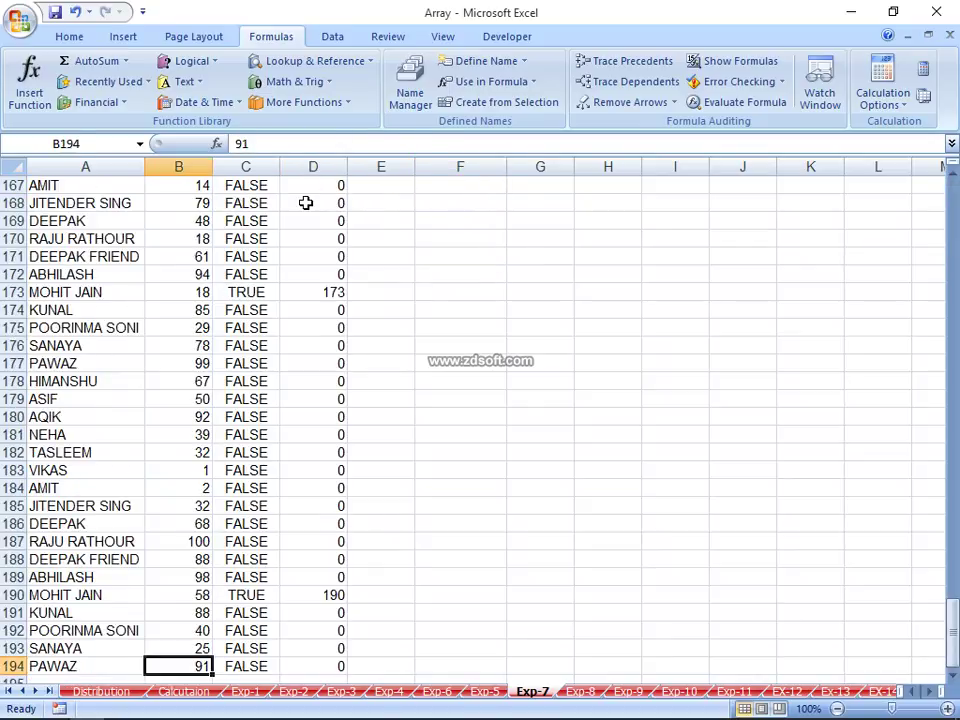
{"action": "key", "text": "ctrl+Up"}
{"action": "key", "text": "Right"}
{"action": "key", "text": "Right"}
{"action": "key", "text": "Right"}
{"action": "key", "text": "Right"}
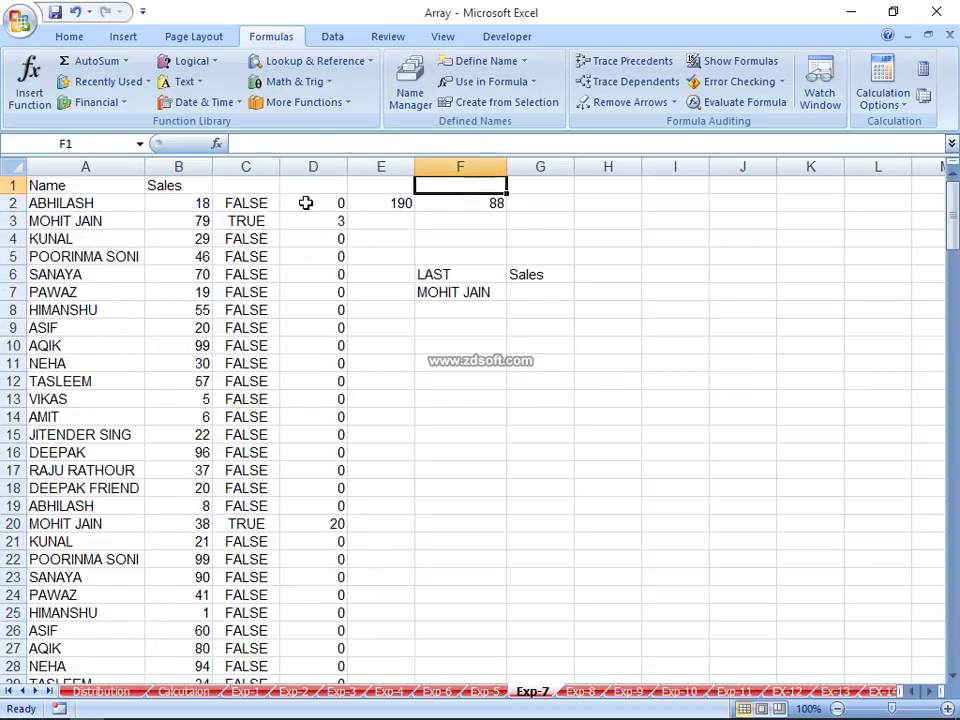
{"action": "key", "text": "Down"}
{"action": "key", "text": "F2"}
{"action": "key", "text": "Left"}
{"action": "key", "text": "Left"}
{"action": "key", "text": "Left"}
{"action": "key", "text": "Left"}
{"action": "key", "text": "Left"}
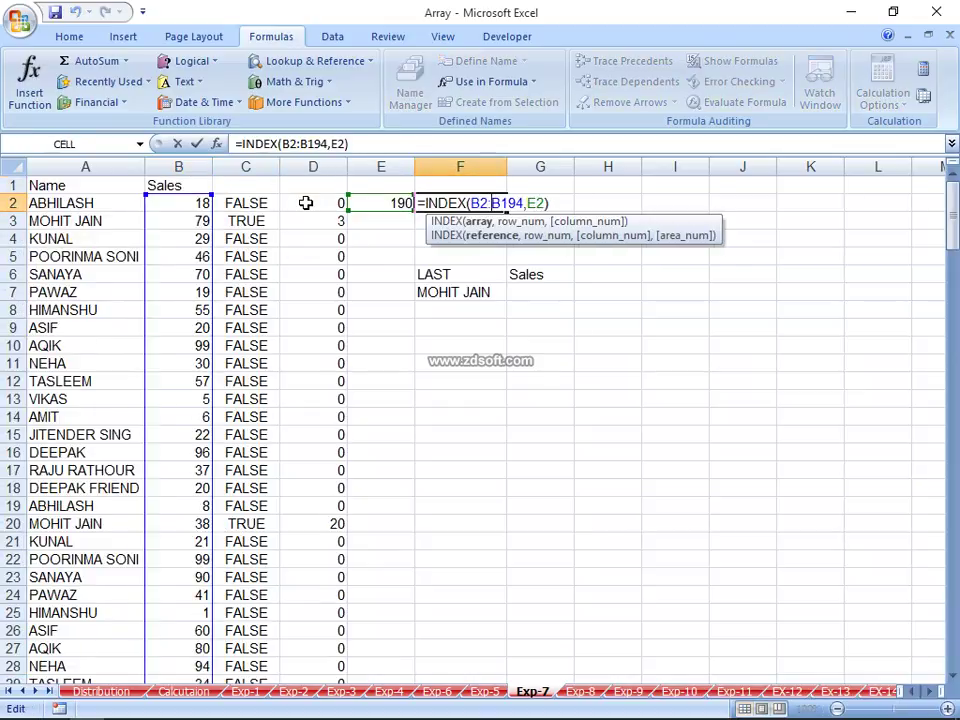
{"action": "key", "text": "BackSpace"}
{"action": "key", "text": "Return"}
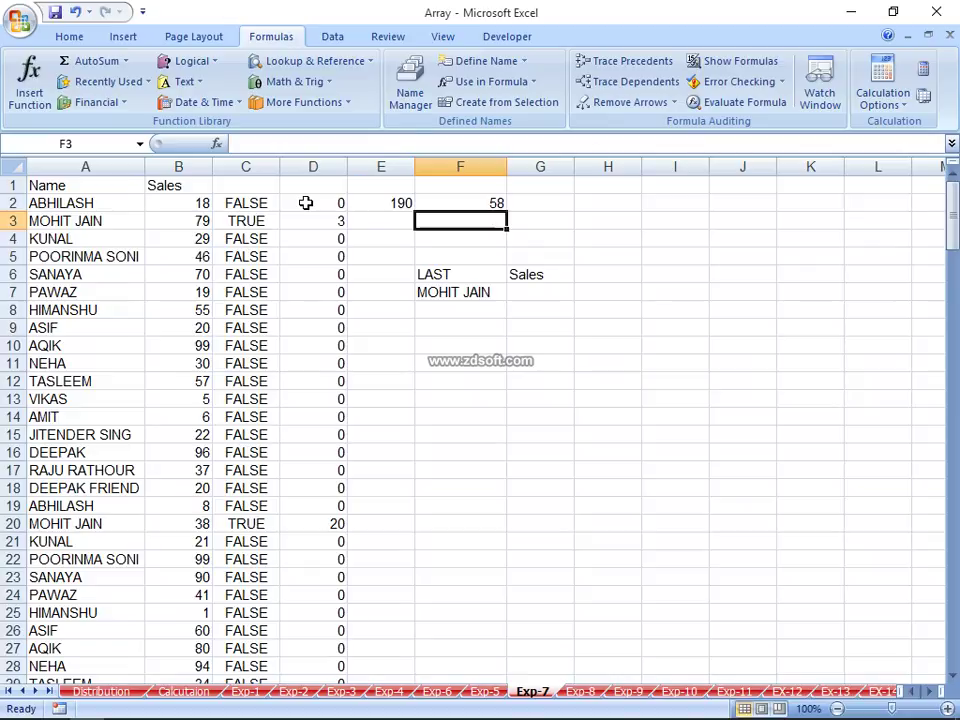
{"action": "key", "text": "Left"}
{"action": "key", "text": "Left"}
{"action": "key", "text": "Left"}
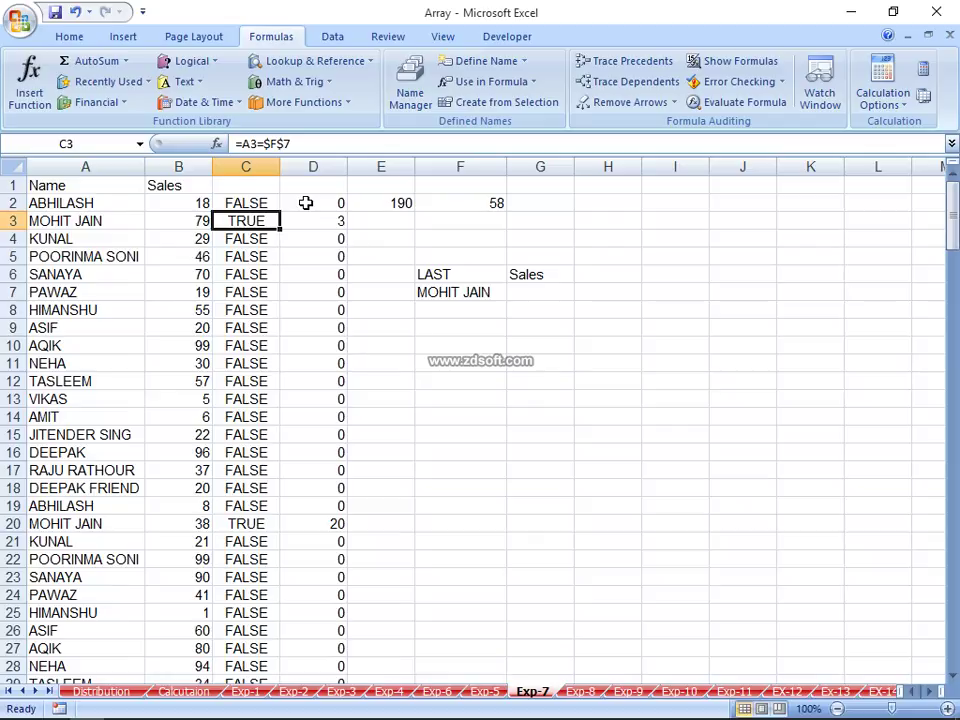
{"action": "key", "text": "Up"}
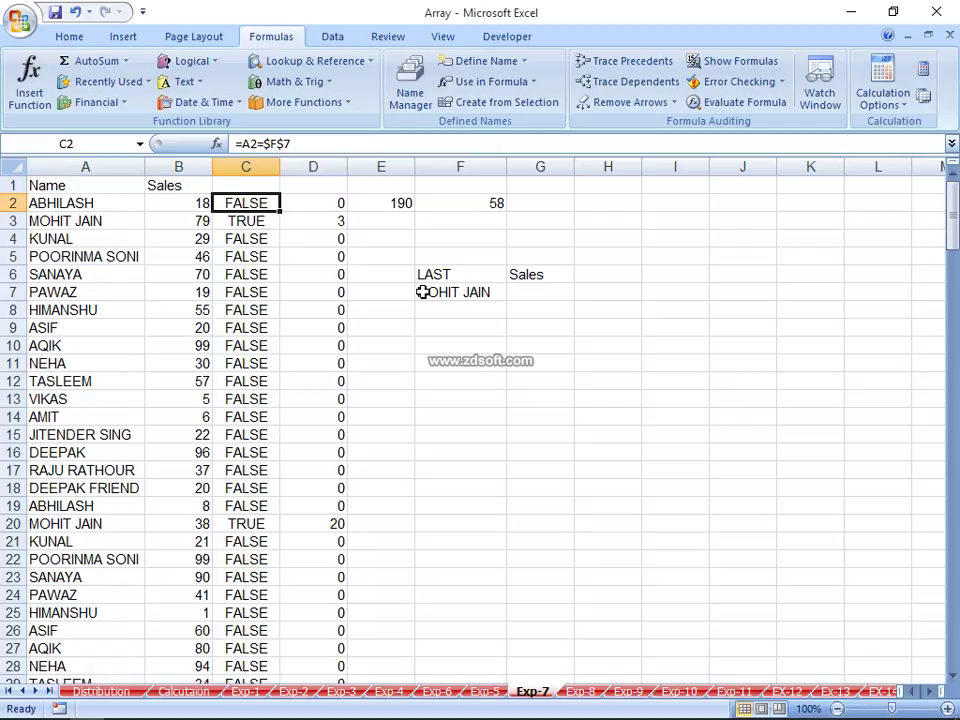
{"action": "left_click", "coordinate": [269, 220]}
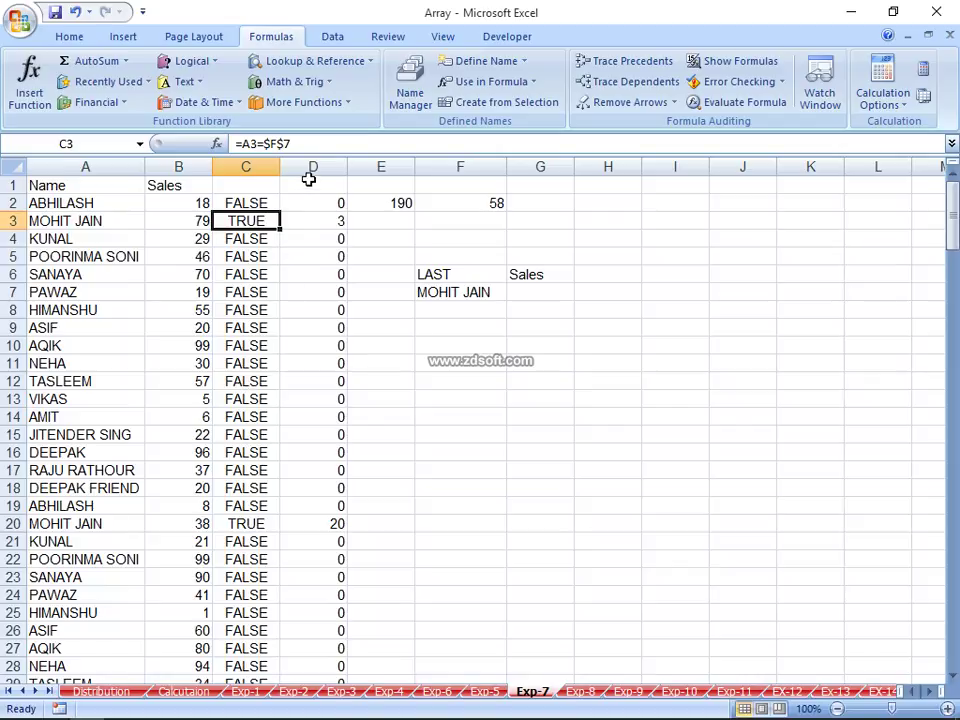
{"action": "left_click", "coordinate": [302, 201]}
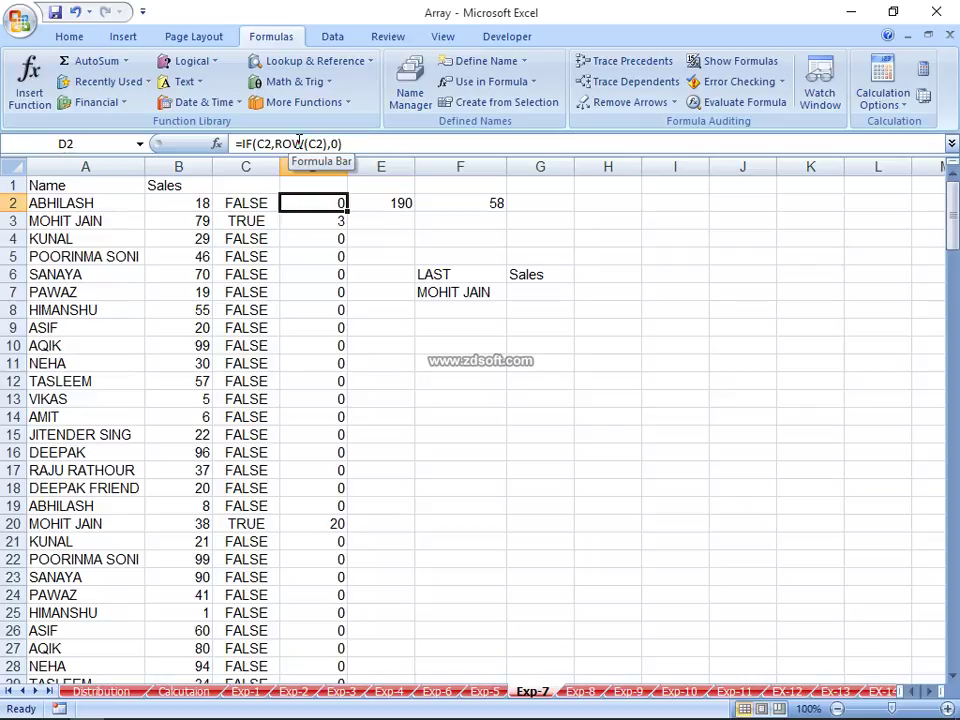
{"action": "left_click", "coordinate": [292, 217]}
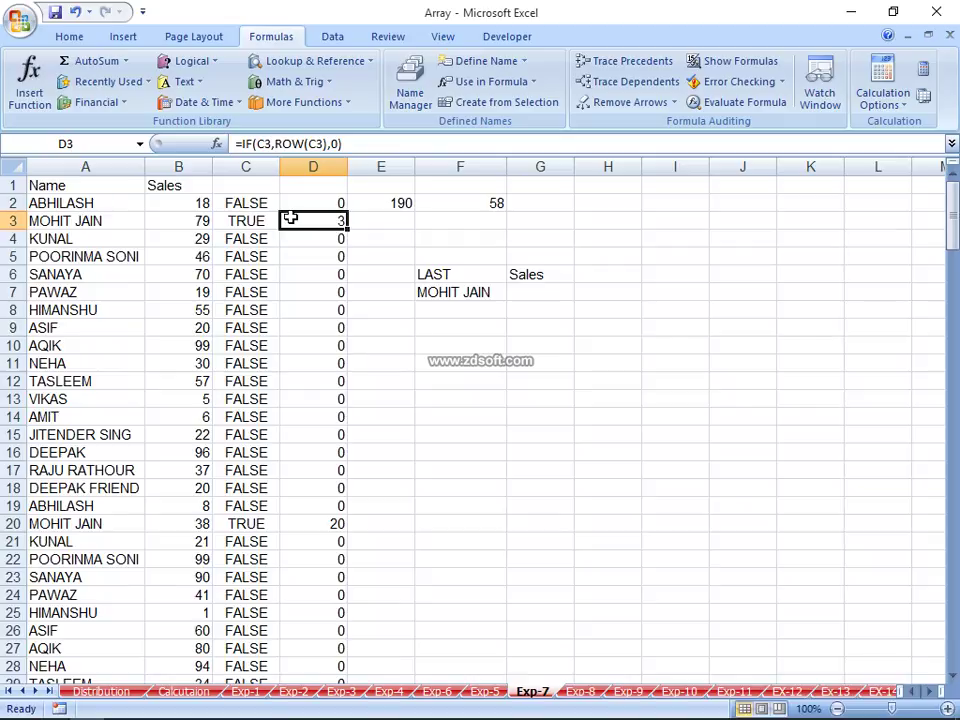
{"action": "left_click", "coordinate": [360, 200]}
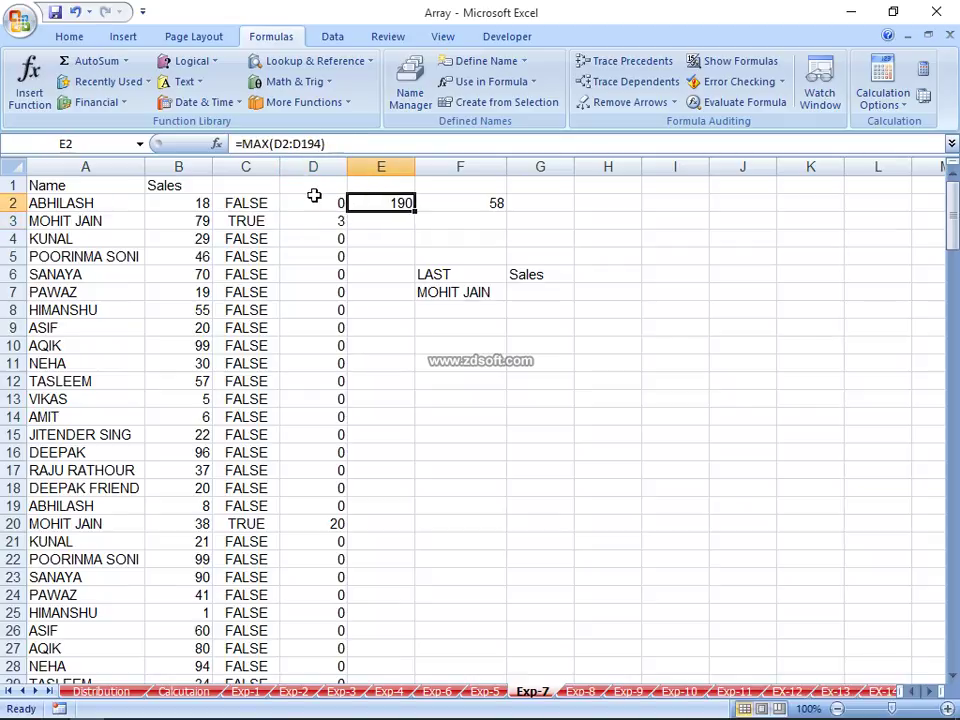
{"action": "left_click", "coordinate": [334, 204]}
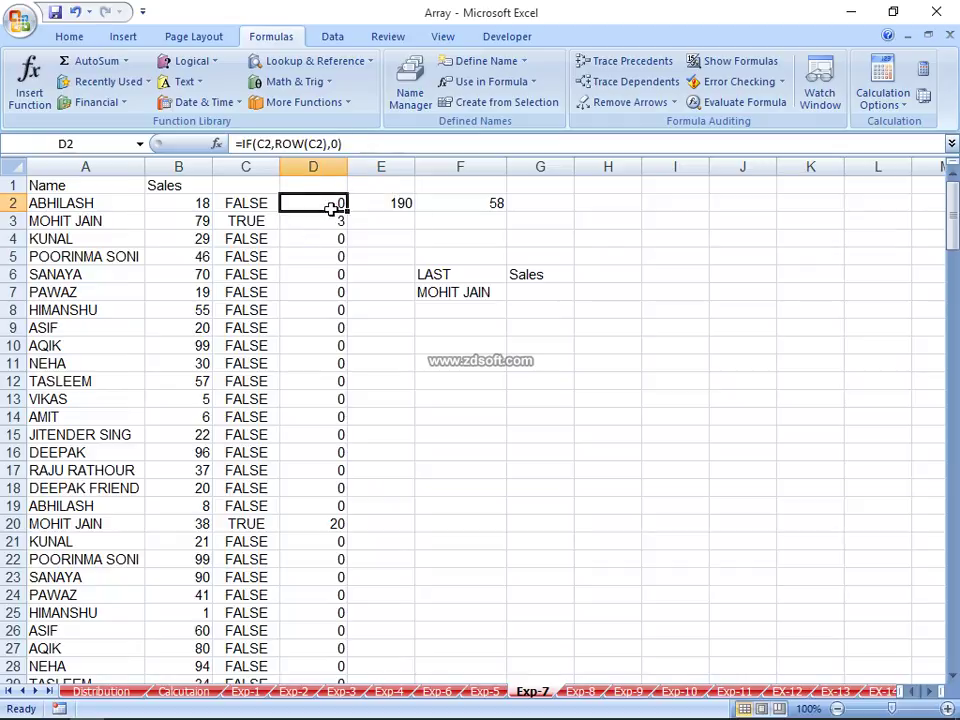
{"action": "key", "text": "ctrl+Down"}
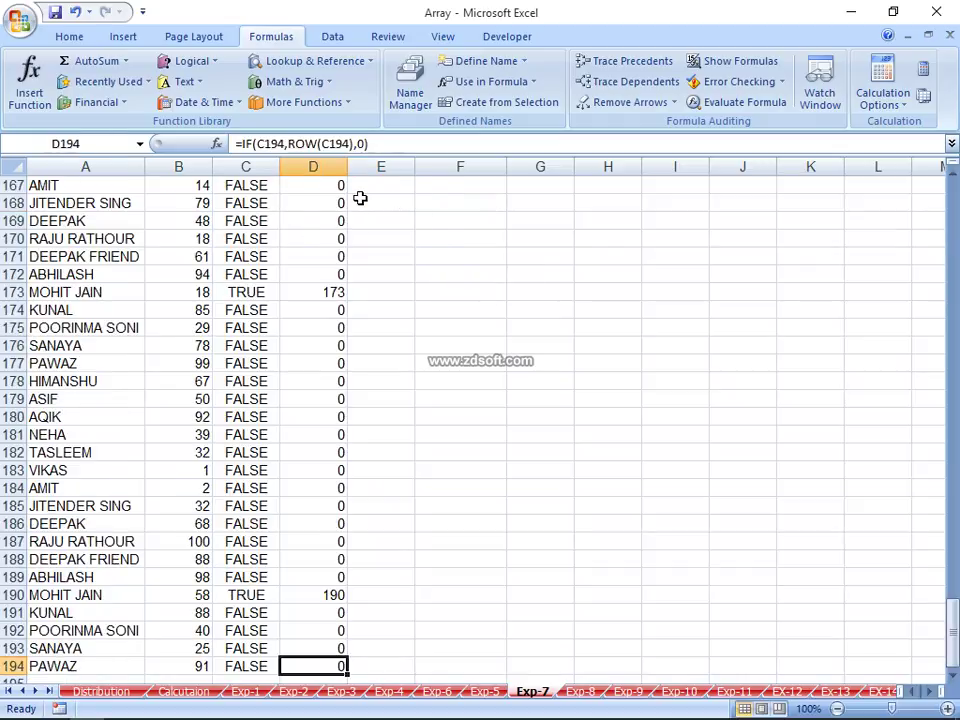
{"action": "key", "text": "Up"}
{"action": "key", "text": "Up"}
{"action": "key", "text": "ctrl+Up"}
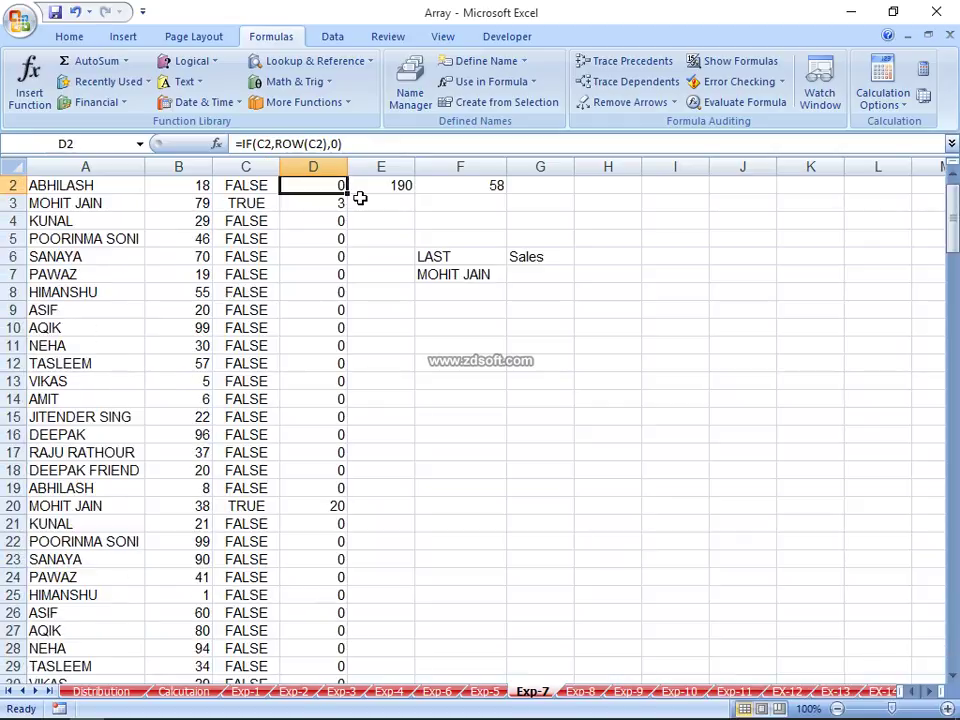
{"action": "key", "text": "Right"}
{"action": "key", "text": "Right"}
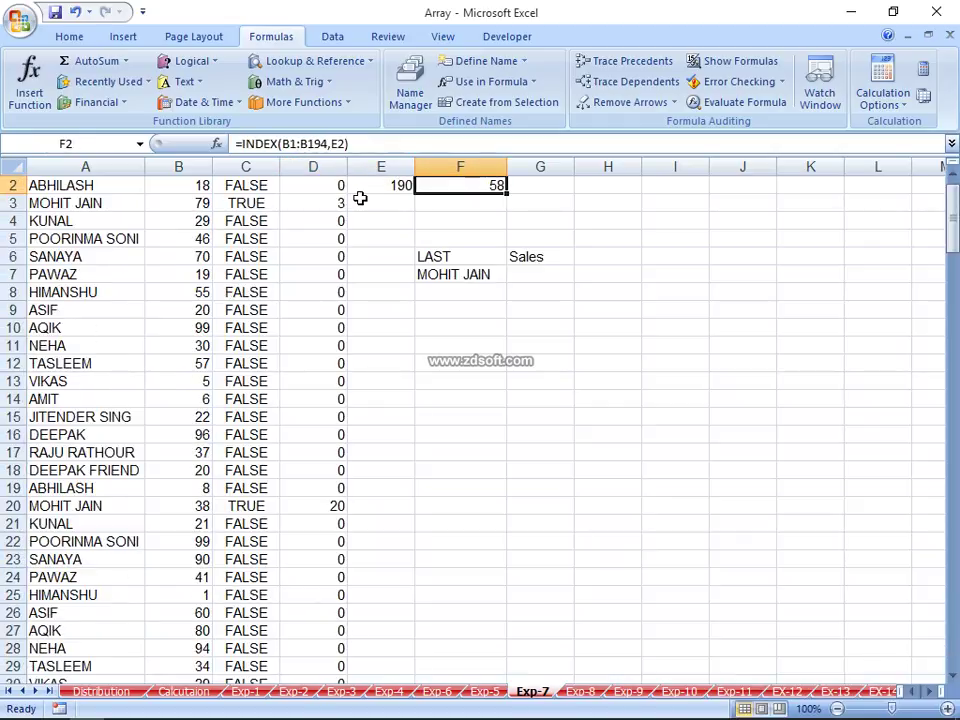
{"action": "key", "text": "Left"}
{"action": "key", "text": "Left"}
{"action": "key", "text": "Left"}
{"action": "key", "text": "Right"}
{"action": "key", "text": "Right"}
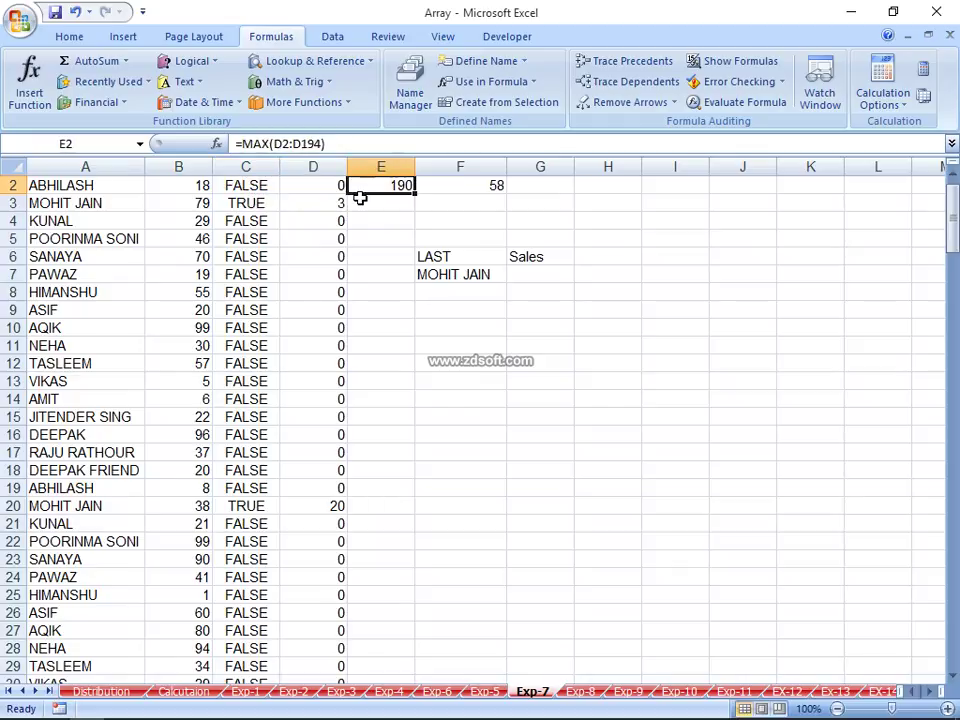
{"action": "key", "text": "Left"}
{"action": "key", "text": "Left"}
{"action": "key", "text": "Left"}
{"action": "key", "text": "ctrl+Down"}
{"action": "key", "text": "Up"}
{"action": "key", "text": "Up"}
{"action": "key", "text": "Up"}
{"action": "key", "text": "Up"}
{"action": "key", "text": "ctrl+Up"}
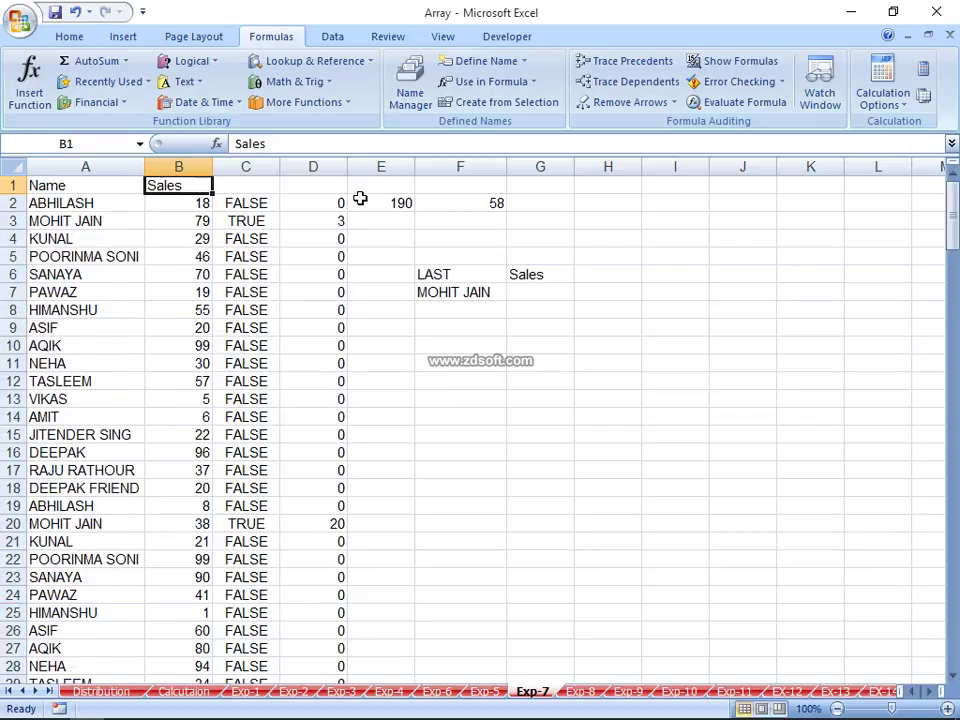
{"action": "key", "text": "Right"}
{"action": "key", "text": "Right"}
{"action": "key", "text": "Right"}
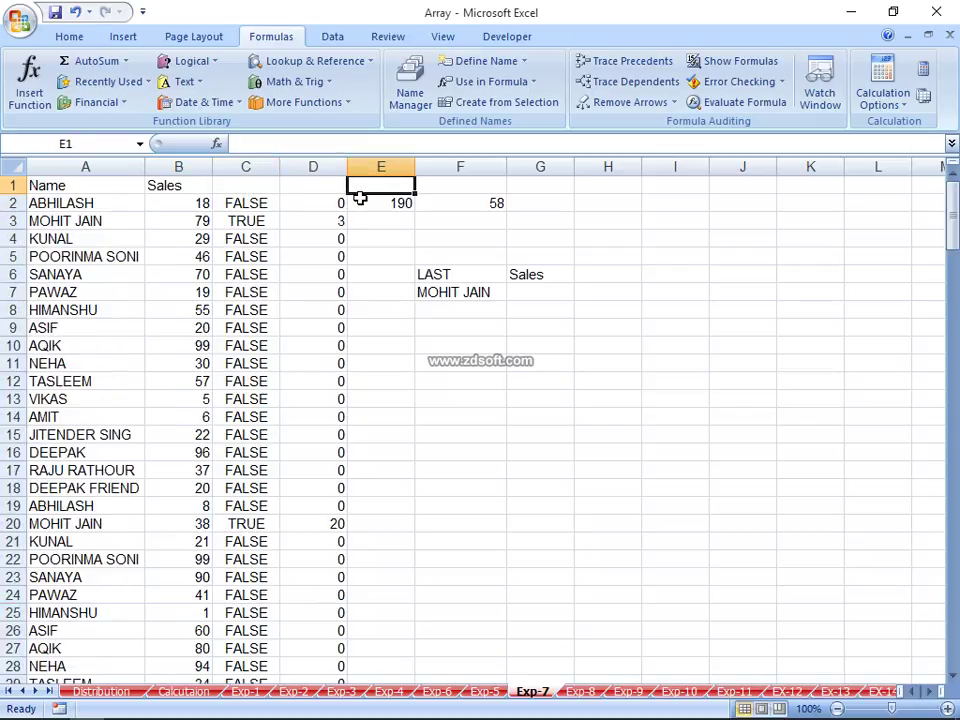
{"action": "key", "text": "Right"}
{"action": "key", "text": "Down"}
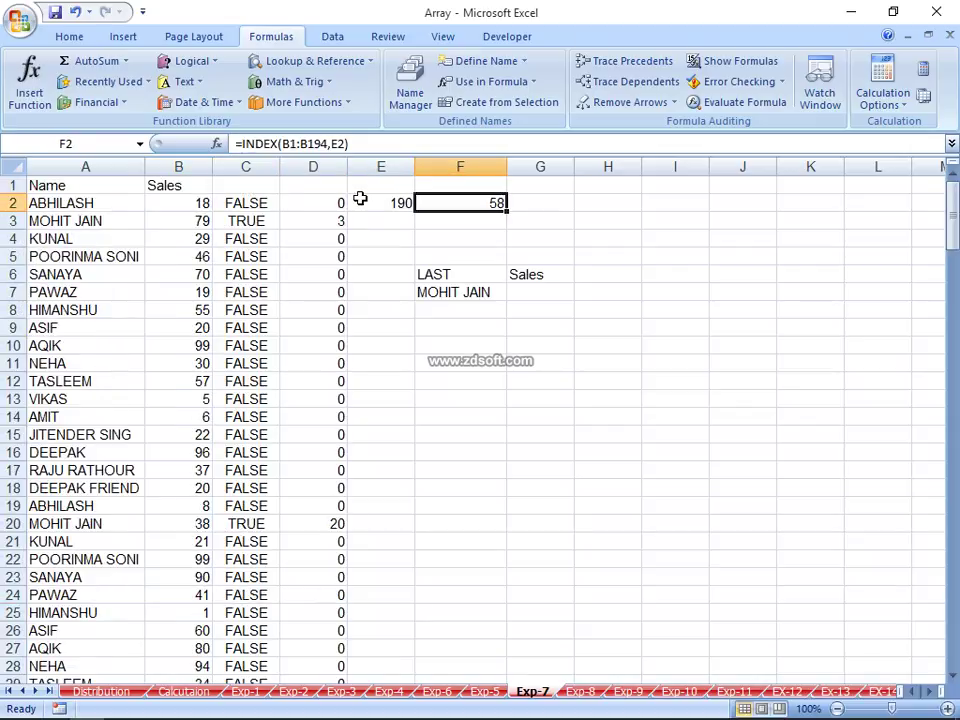
{"action": "key", "text": "Down"}
{"action": "key", "text": "Down"}
{"action": "key", "text": "Down"}
{"action": "key", "text": "Down"}
{"action": "key", "text": "Right"}
{"action": "key", "text": "Down"}
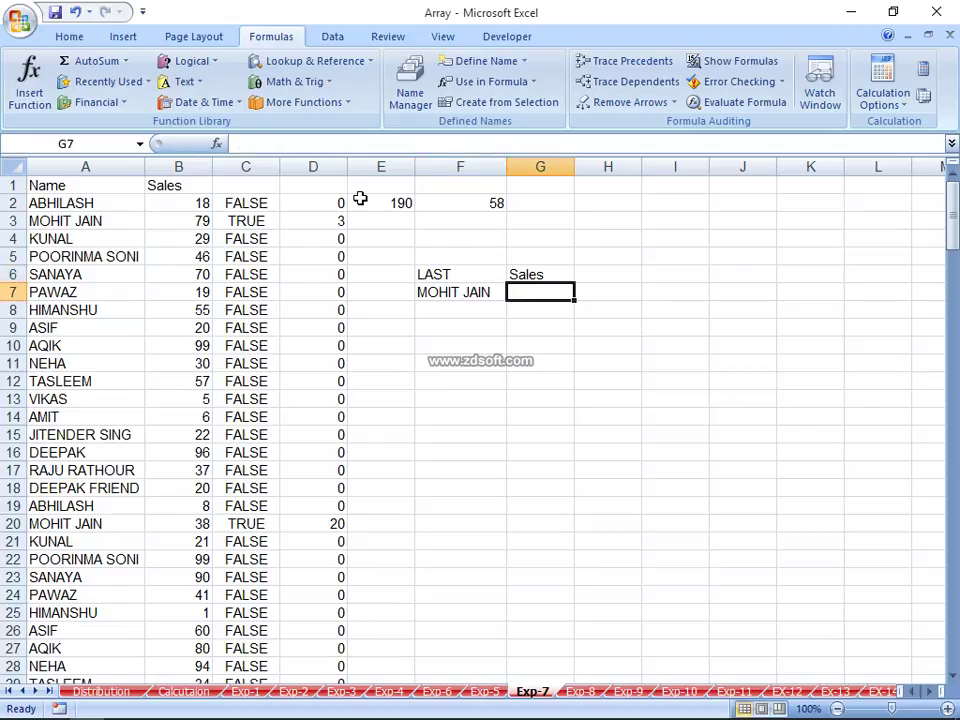
Step: Start =MAX(IF(A2:A194=F7 in G7, testing names against the lookup name
{"action": "type", "text": "=max"}
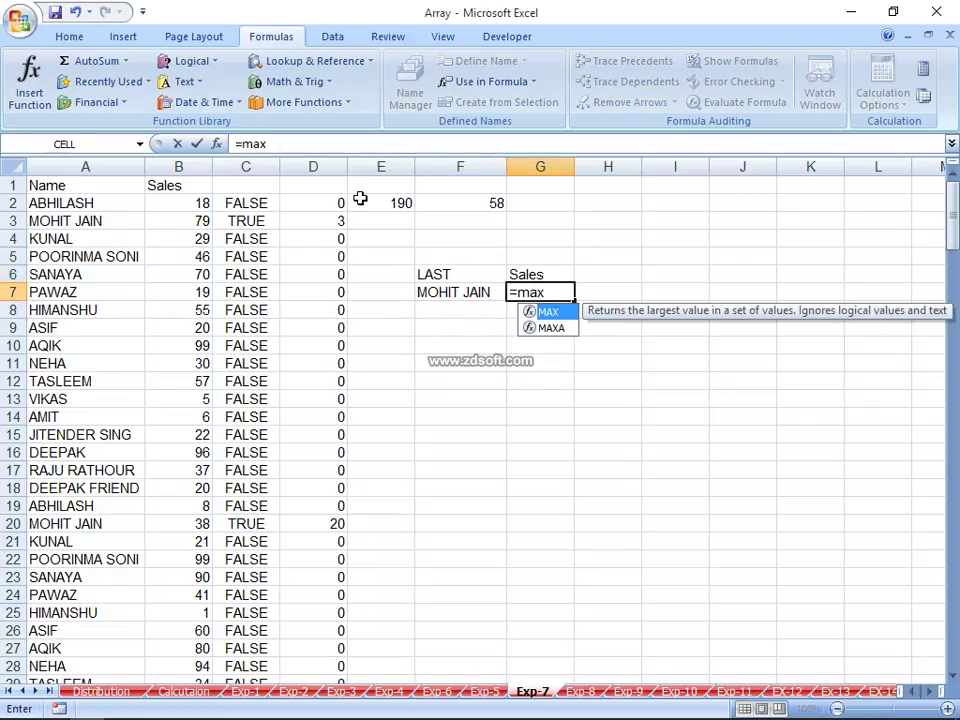
{"action": "key", "text": "Tab"}
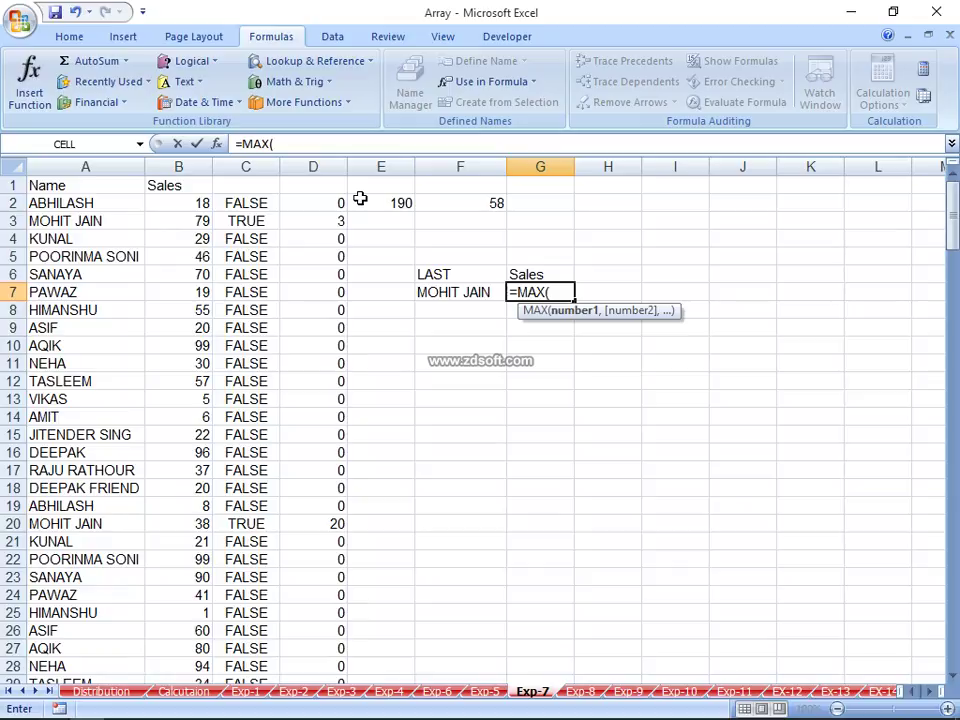
{"action": "type", "text": "if"}
{"action": "key", "text": "Tab"}
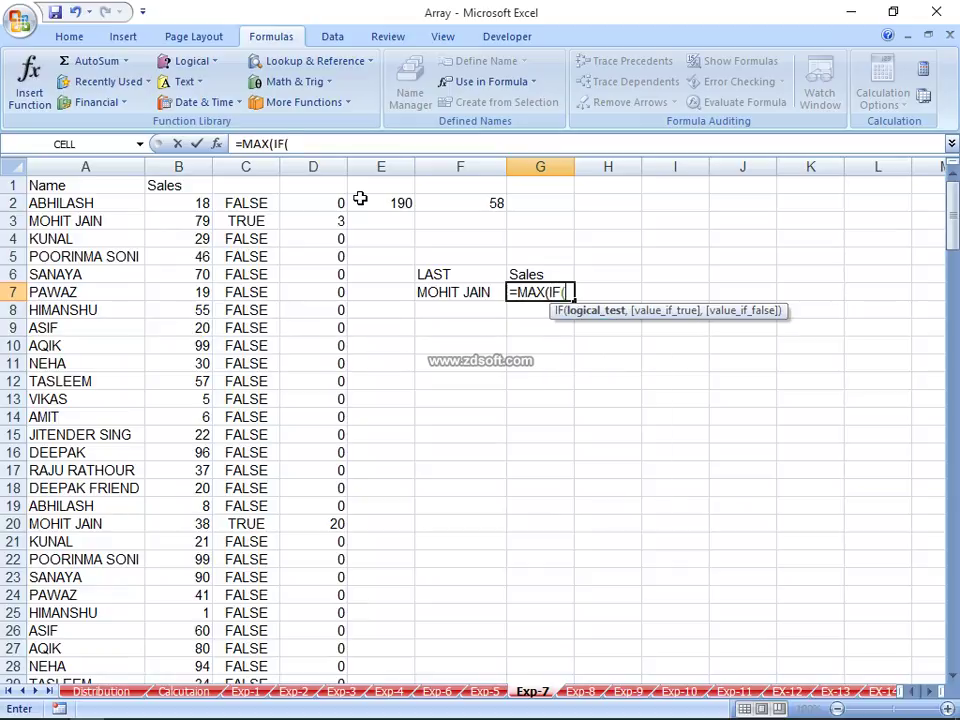
{"action": "key", "text": "Left"}
{"action": "key", "text": "Left"}
{"action": "key", "text": "Left"}
{"action": "key", "text": "Left"}
{"action": "key", "text": "Left"}
{"action": "key", "text": "ctrl+Up"}
{"action": "key", "text": "Left"}
{"action": "key", "text": "Down"}
{"action": "key", "text": "ctrl+shift+Down"}
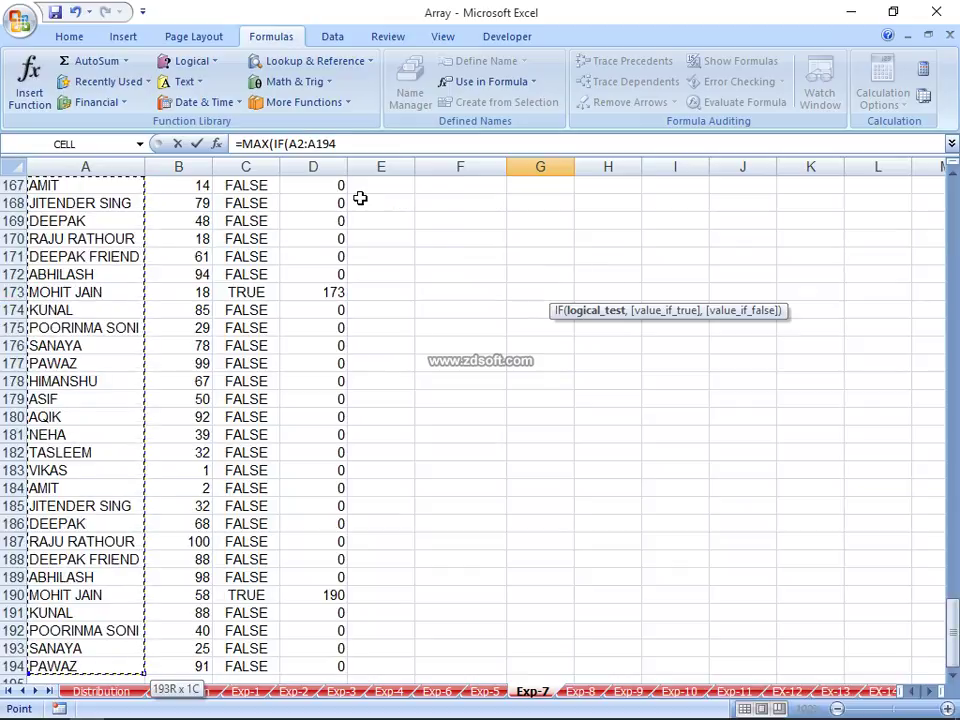
{"action": "type", "text": "="}
{"action": "key", "text": "Left"}
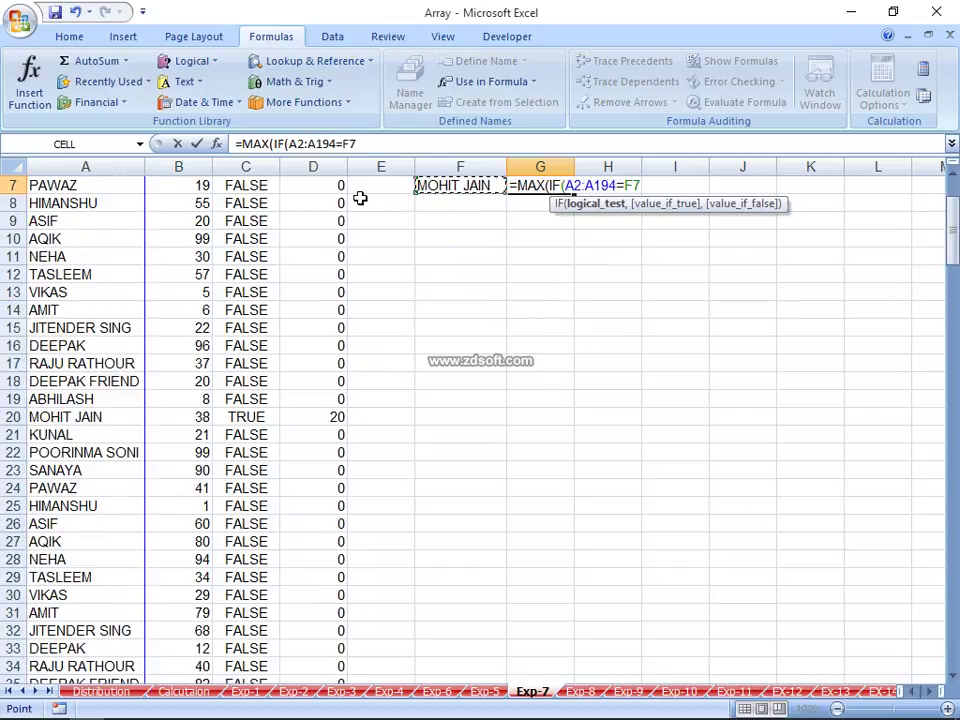
Step: Complete the formula with ROW(A2:A194),0 and commit it in G7
{"action": "type", "text": ",row"}
{"action": "key", "text": "Tab"}
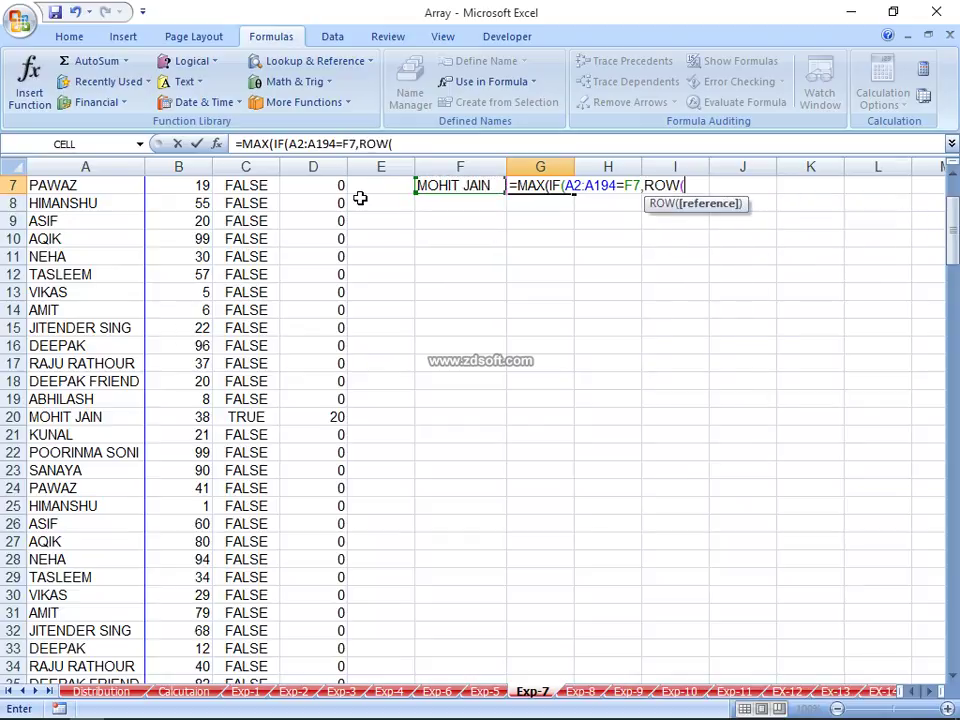
{"action": "key", "text": "Left"}
{"action": "key", "text": "Left"}
{"action": "key", "text": "Left"}
{"action": "key", "text": "Left"}
{"action": "key", "text": "Left"}
{"action": "key", "text": "Left"}
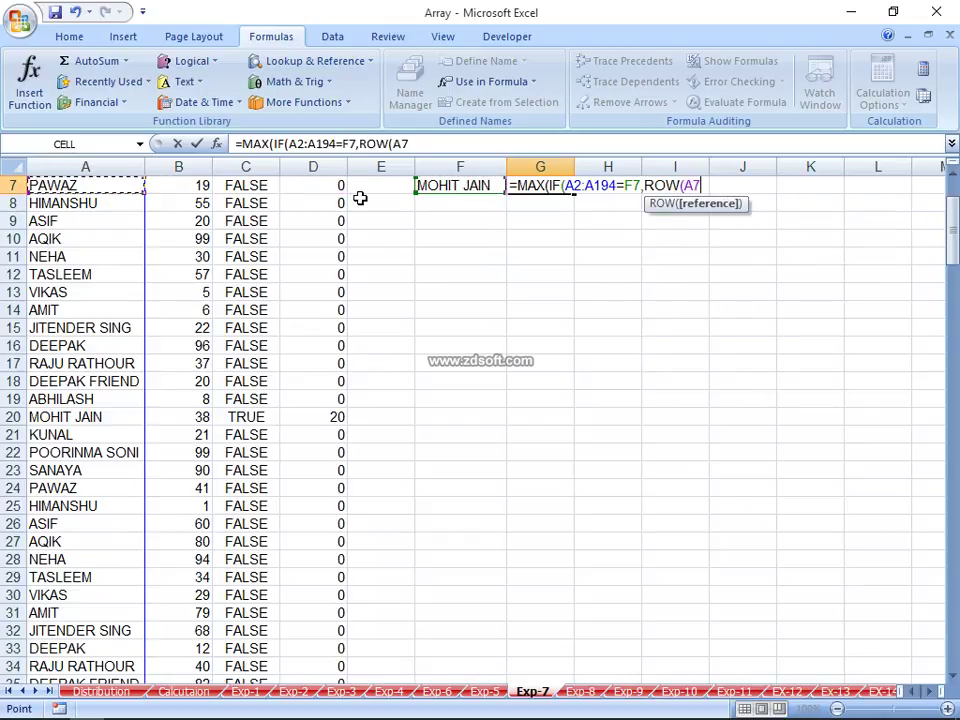
{"action": "key", "text": "Up"}
{"action": "key", "text": "Up"}
{"action": "key", "text": "Up"}
{"action": "key", "text": "Up"}
{"action": "key", "text": "Up"}
{"action": "key", "text": "Up"}
{"action": "key", "text": "Down"}
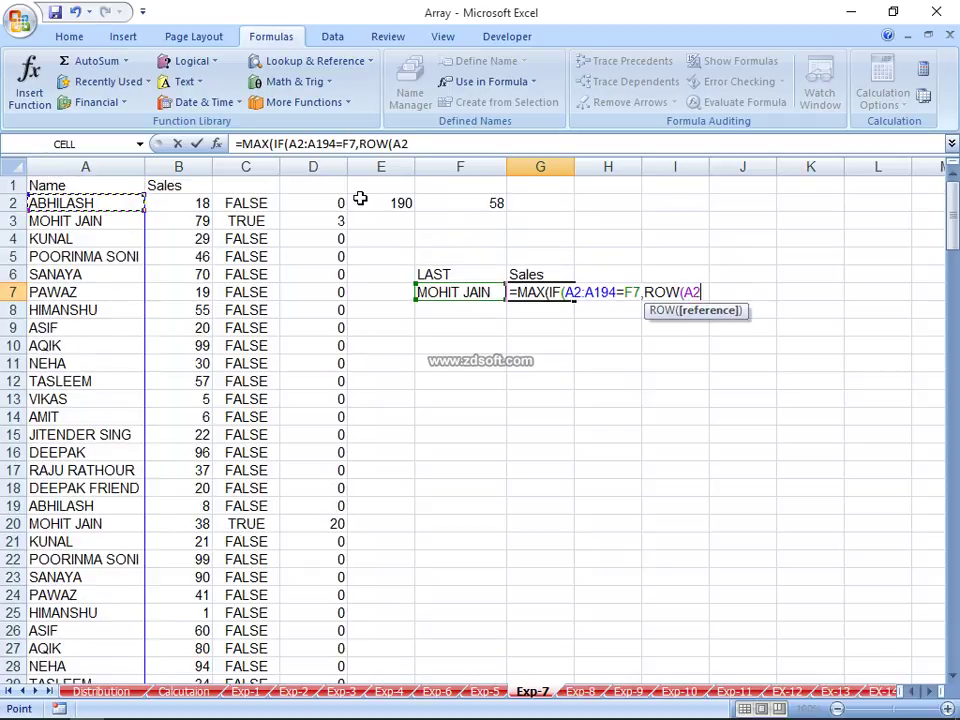
{"action": "key", "text": "ctrl+shift+Down"}
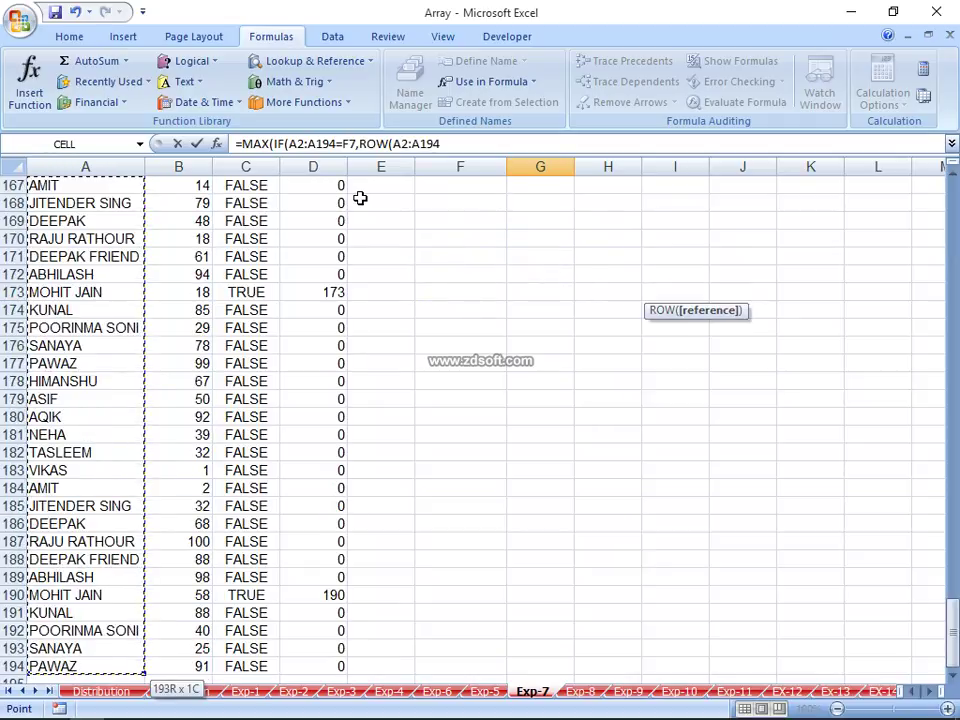
{"action": "type", "text": "),0"}
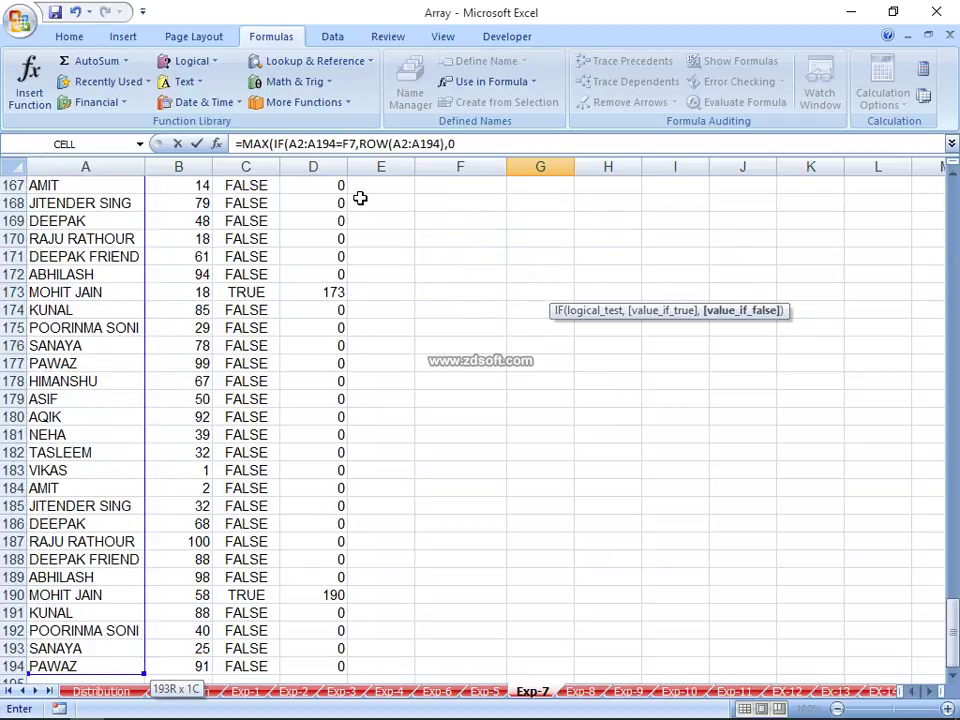
{"action": "key", "text": "Return"}
{"action": "key", "text": "Return"}
Step: Re-enter G7's formula with Ctrl+Shift+Enter as an array formula returning 190
{"action": "key", "text": "Up"}
{"action": "key", "text": "Up"}
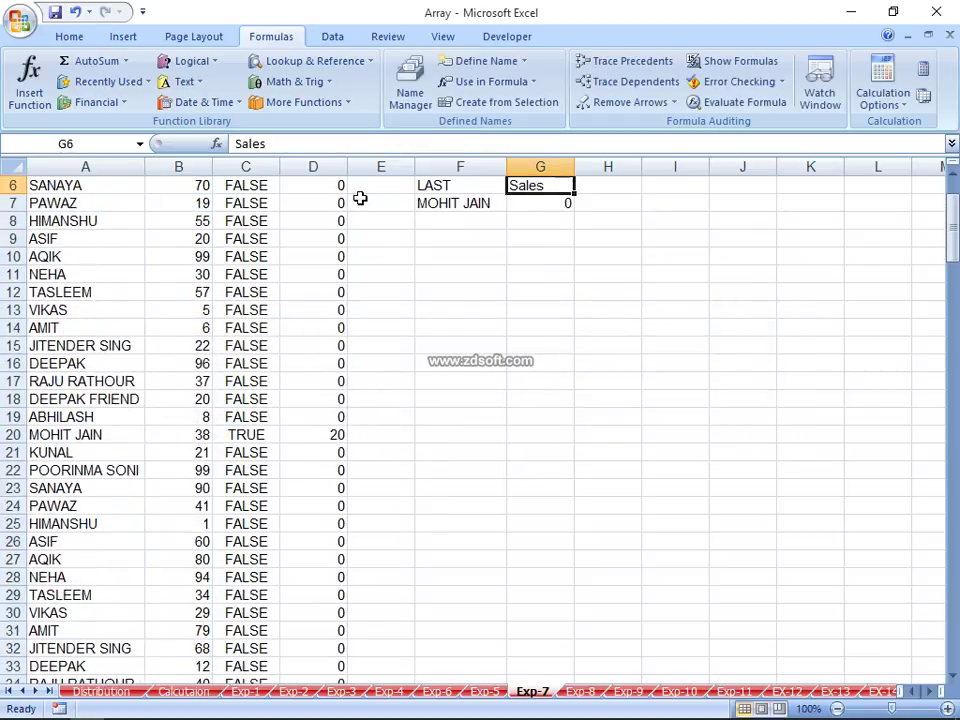
{"action": "key", "text": "Down"}
{"action": "key", "text": "F2"}
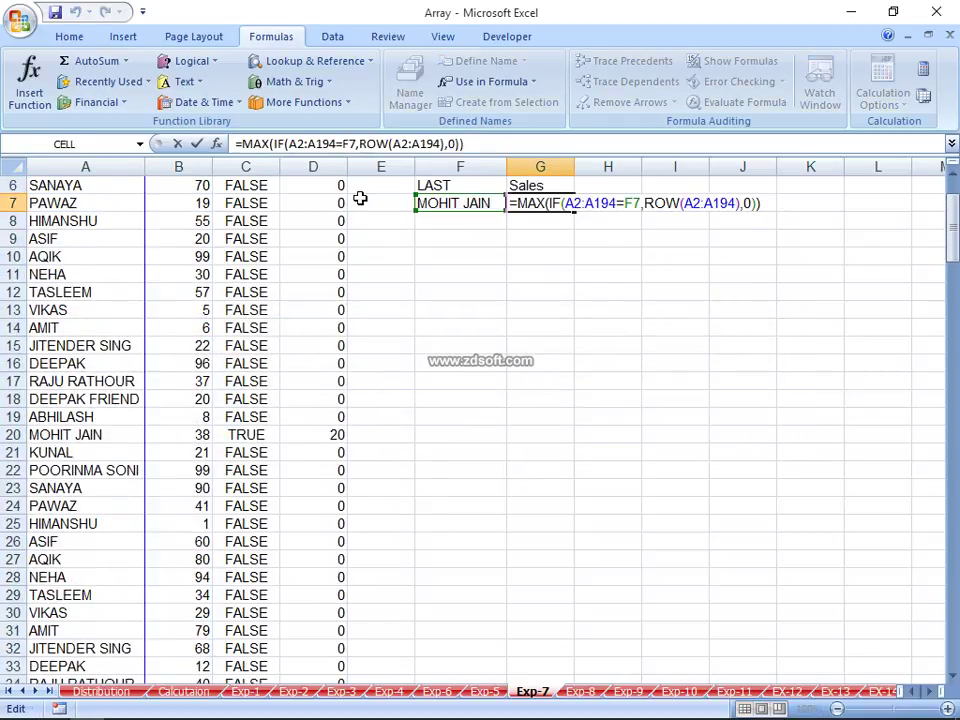
{"action": "key", "text": "ctrl+shift+Return"}
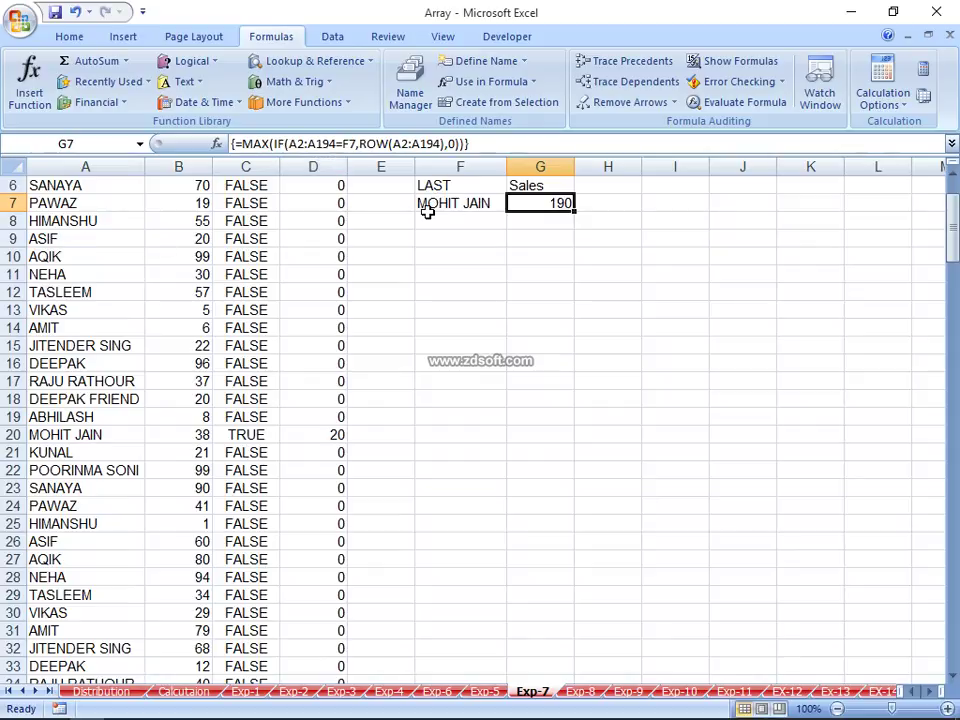
{"action": "left_click", "coordinate": [703, 102]}
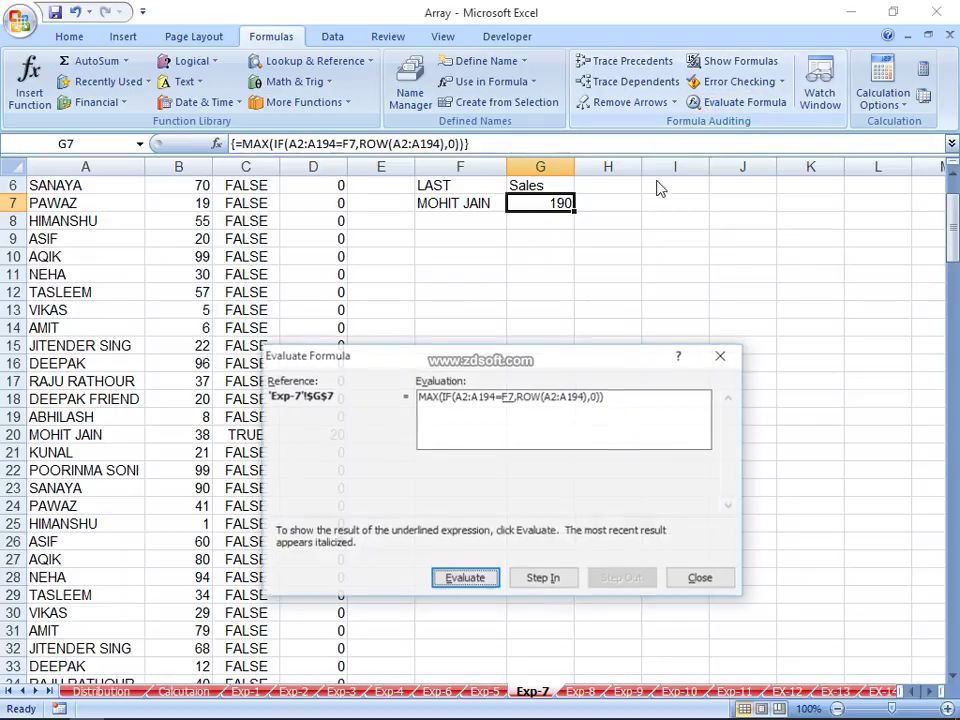
{"action": "left_click", "coordinate": [488, 584]}
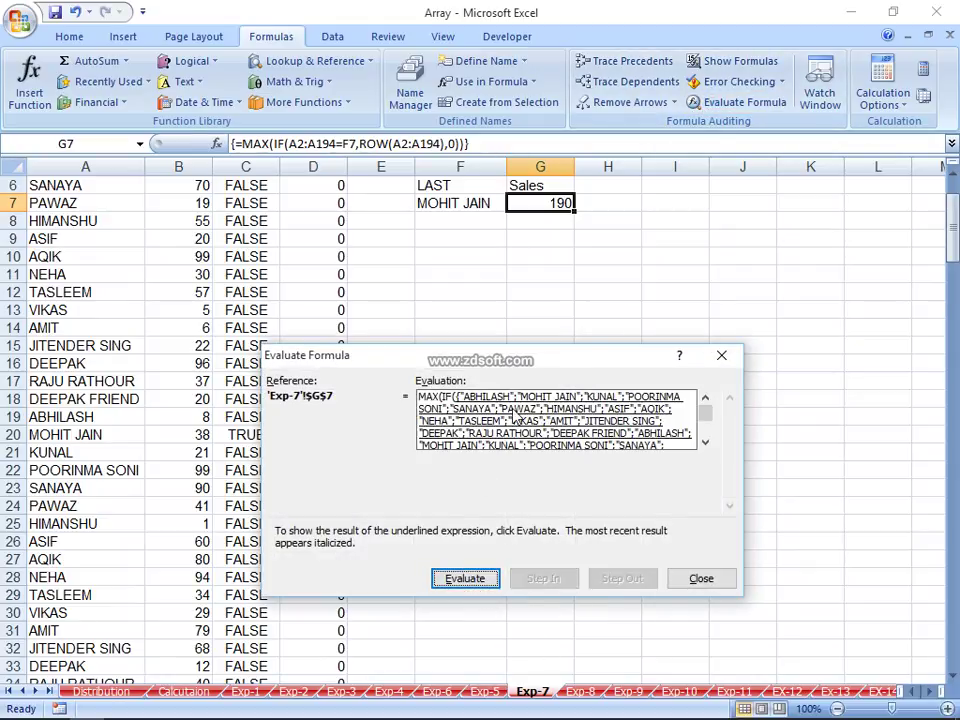
{"action": "left_click", "coordinate": [463, 580]}
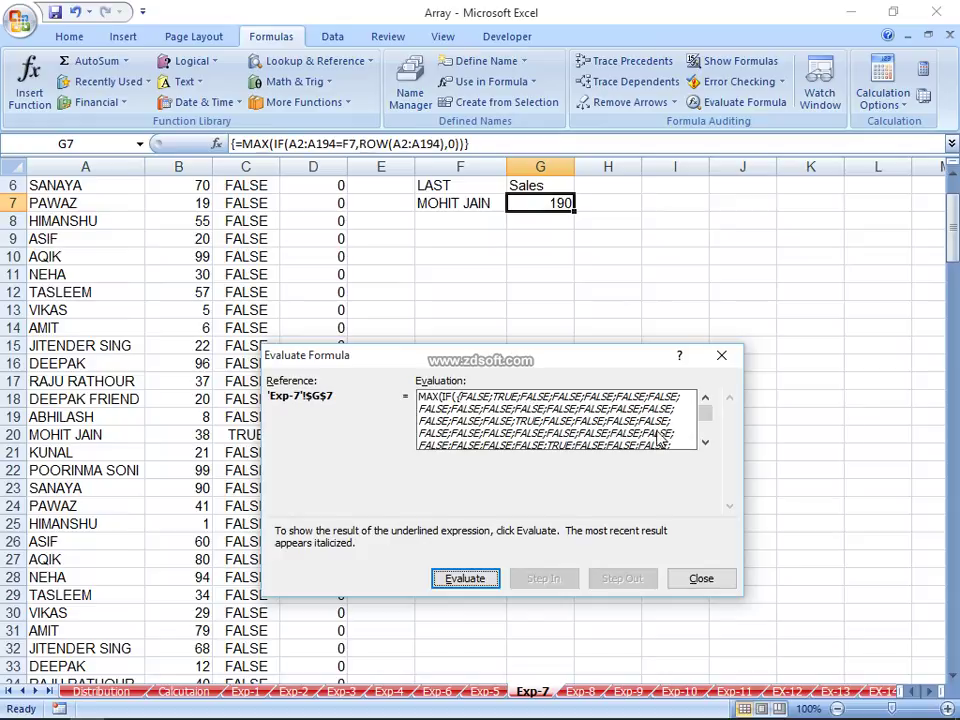
{"action": "left_click", "coordinate": [465, 580]}
{"action": "left_click", "coordinate": [465, 580]}
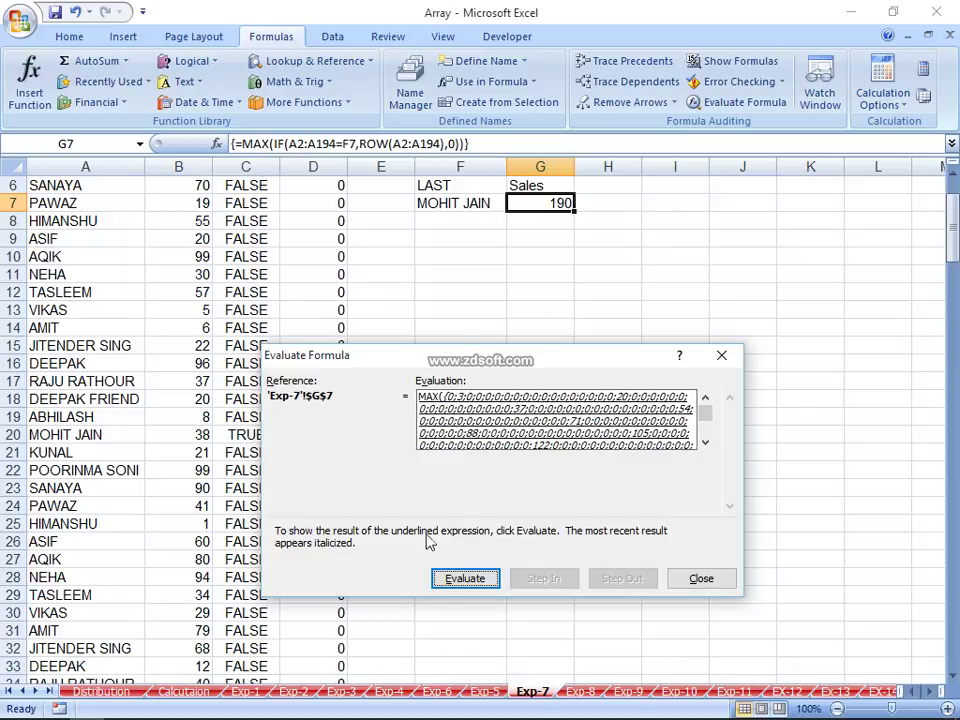
{"action": "left_click", "coordinate": [450, 580]}
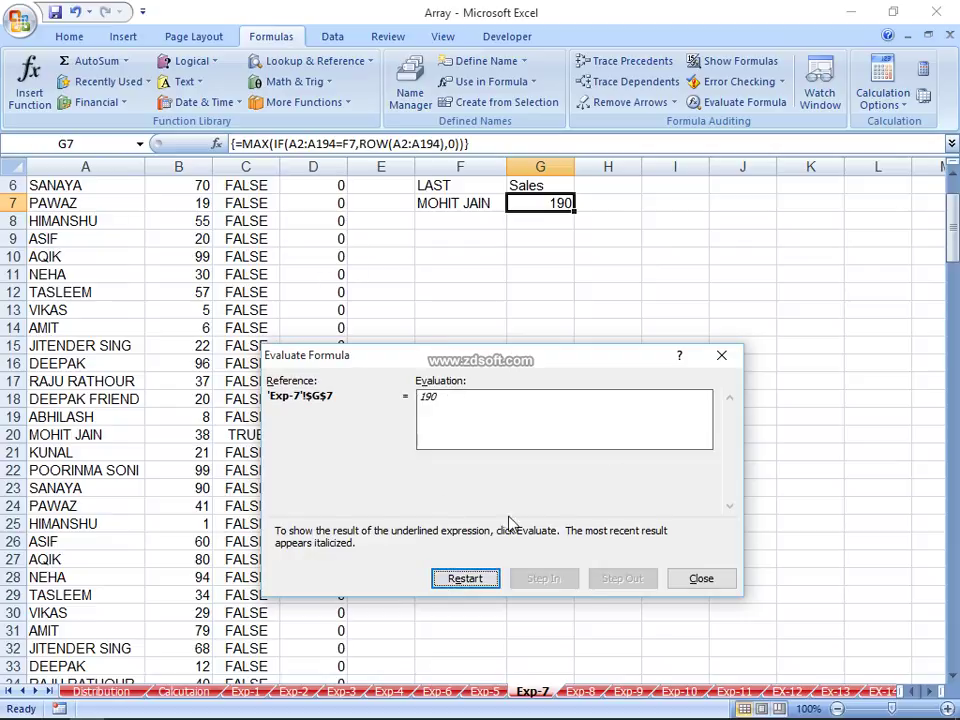
{"action": "left_click", "coordinate": [683, 578]}
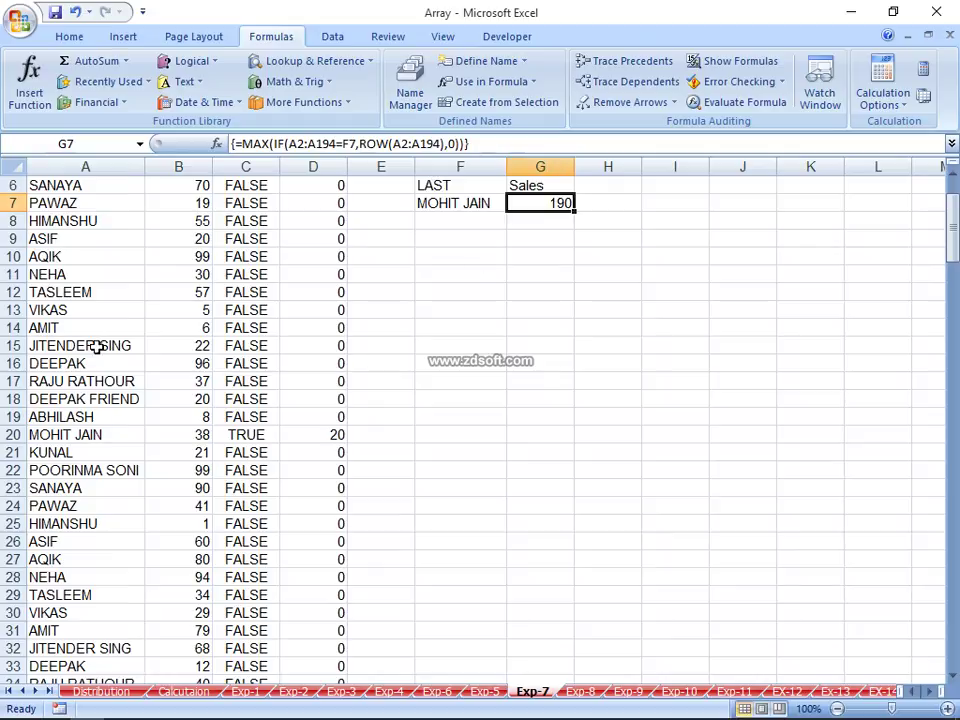
Step: In H7, build an INDEX formula over B2:B194 that uses G7's result as the row number
{"action": "left_click", "coordinate": [613, 201]}
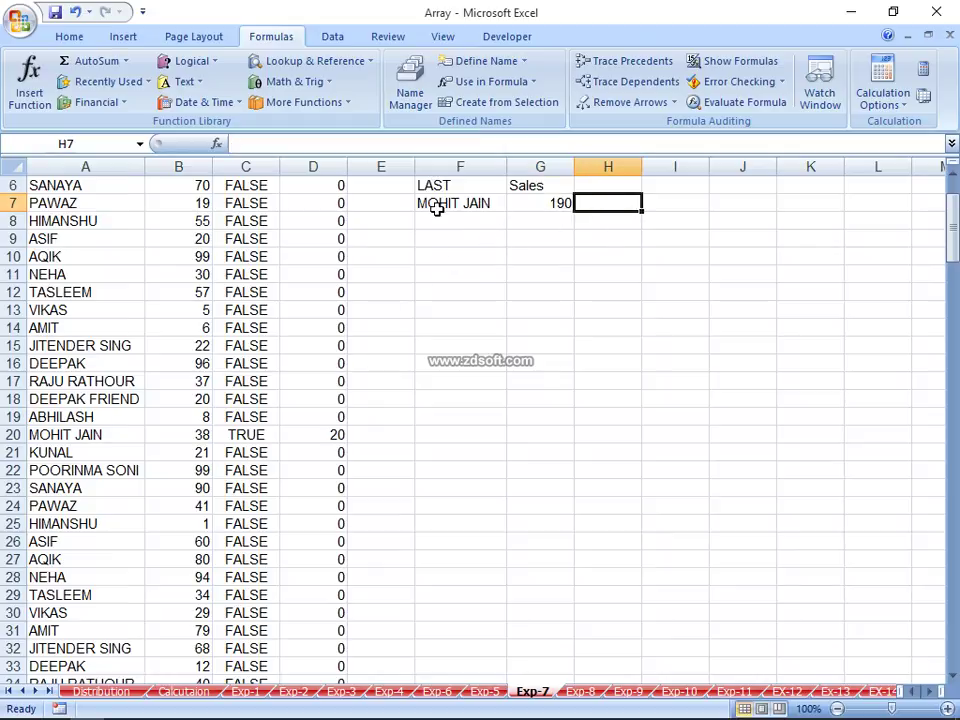
{"action": "left_click", "coordinate": [510, 203]}
{"action": "key", "text": "Right"}
{"action": "type", "text": "=ind"}
{"action": "key", "text": "Tab"}
{"action": "key", "text": "Left"}
{"action": "key", "text": "Left"}
{"action": "key", "text": "Left"}
{"action": "key", "text": "Left"}
{"action": "key", "text": "Left"}
{"action": "key", "text": "Left"}
{"action": "key", "text": "Up"}
{"action": "key", "text": "Up"}
{"action": "key", "text": "Up"}
{"action": "key", "text": "Right"}
{"action": "key", "text": "Down"}
{"action": "key", "text": "ctrl+shift+Down"}
{"action": "type", "text": ","}
{"action": "key", "text": "Left"}
{"action": "key", "text": "Return"}
{"action": "key", "text": "Up"}
Step: Change H7's INDEX range to start at B1 so it returns 58
{"action": "key", "text": "F2"}
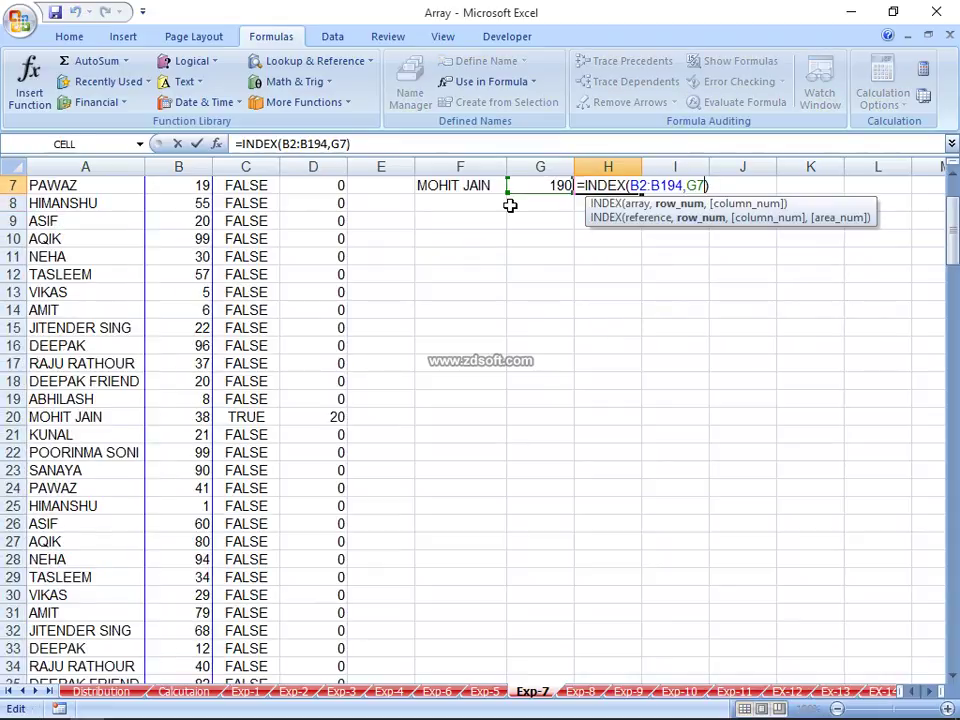
{"action": "key", "text": "BackSpace"}
{"action": "type", "text": "1"}
{"action": "key", "text": "Return"}
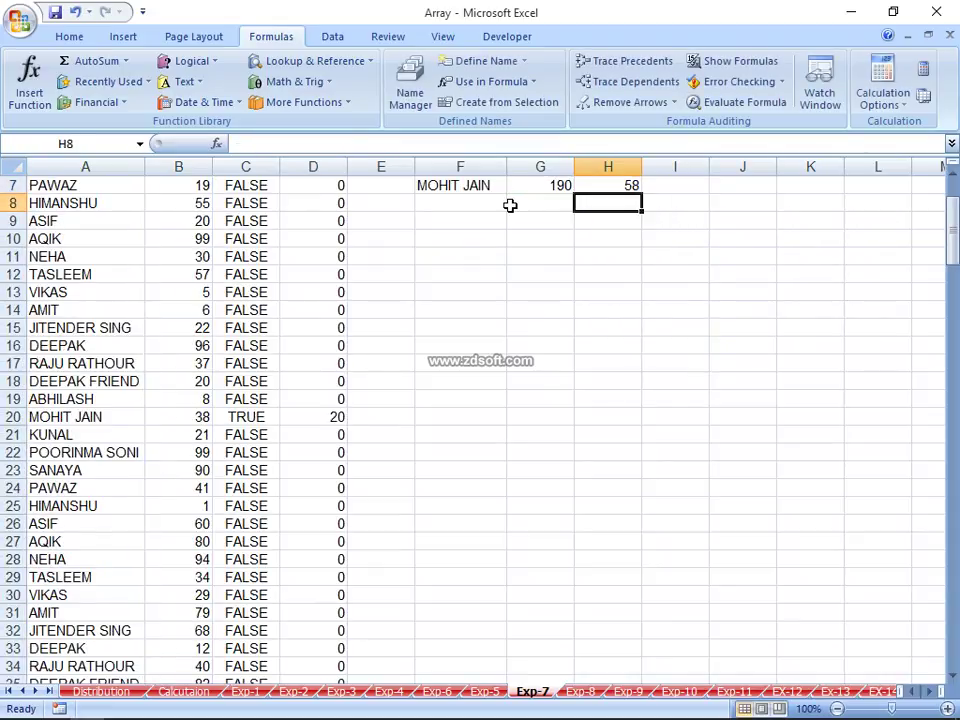
{"action": "key", "text": "Up"}
{"action": "key", "text": "Up"}
{"action": "key", "text": "Up"}
{"action": "key", "text": "Down"}
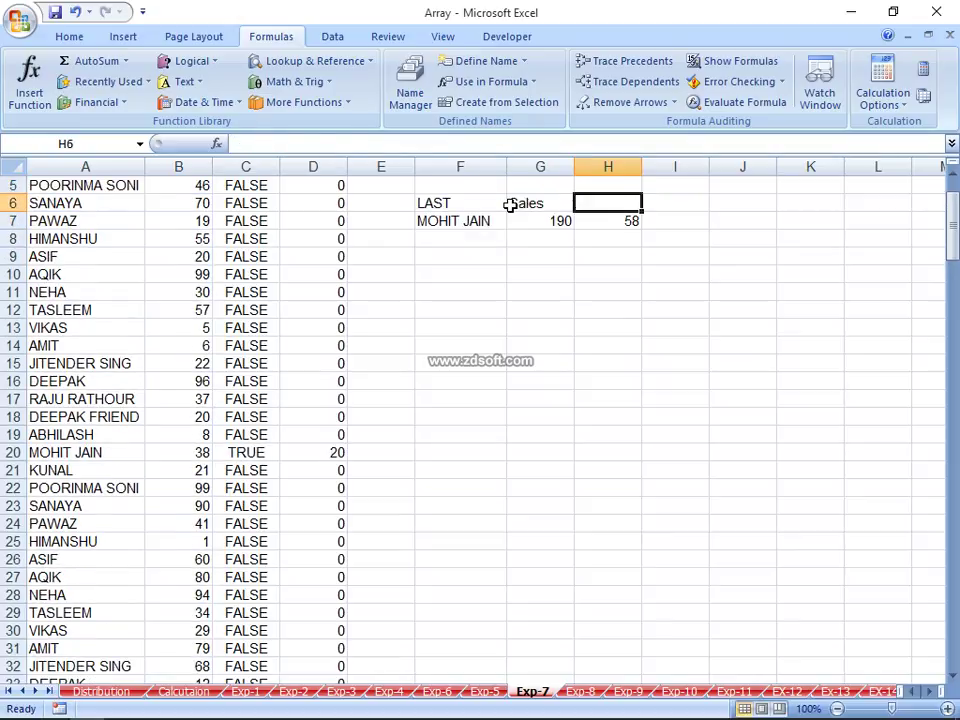
{"action": "key", "text": "Down"}
Step: Replace H7's G7 row argument with G7's MAX(IF(...)) expression and enter it as an array formula
{"action": "key", "text": "Left"}
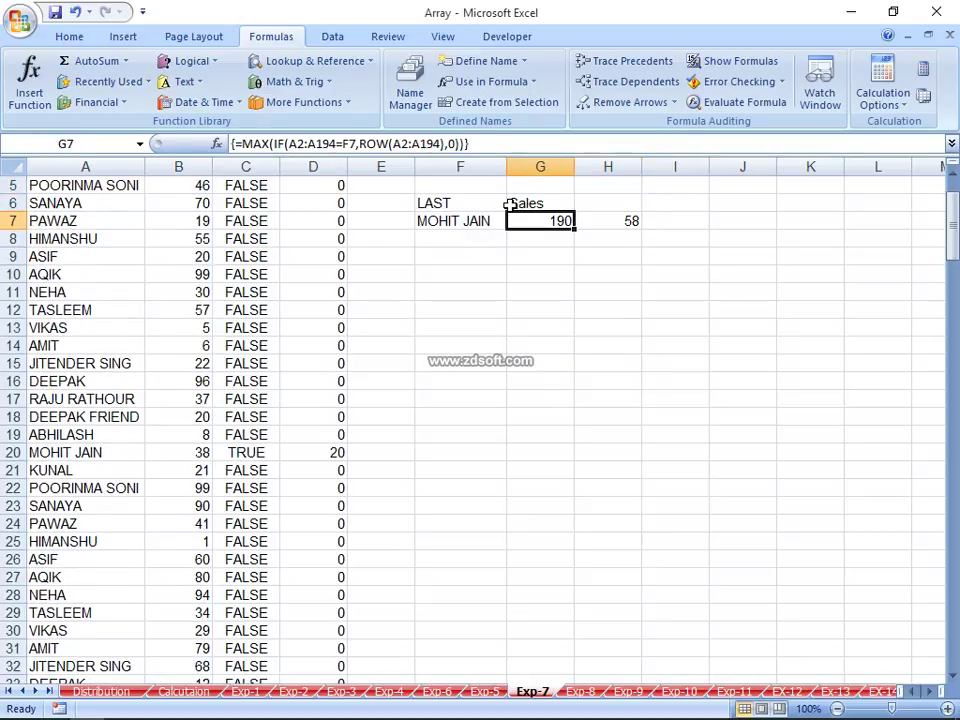
{"action": "key", "text": "F2"}
{"action": "key", "text": "Left"}
{"action": "key", "text": "Left"}
{"action": "key", "text": "shift+Left"}
{"action": "key", "text": "shift+Left"}
{"action": "key", "text": "shift+Left"}
{"action": "key", "text": "shift+Left"}
{"action": "key", "text": "ctrl+c"}
{"action": "key", "text": "Escape"}
{"action": "key", "text": "Right"}
{"action": "key", "text": "F2"}
{"action": "key", "text": "Left"}
{"action": "key", "text": "Left"}
{"action": "key", "text": "Left"}
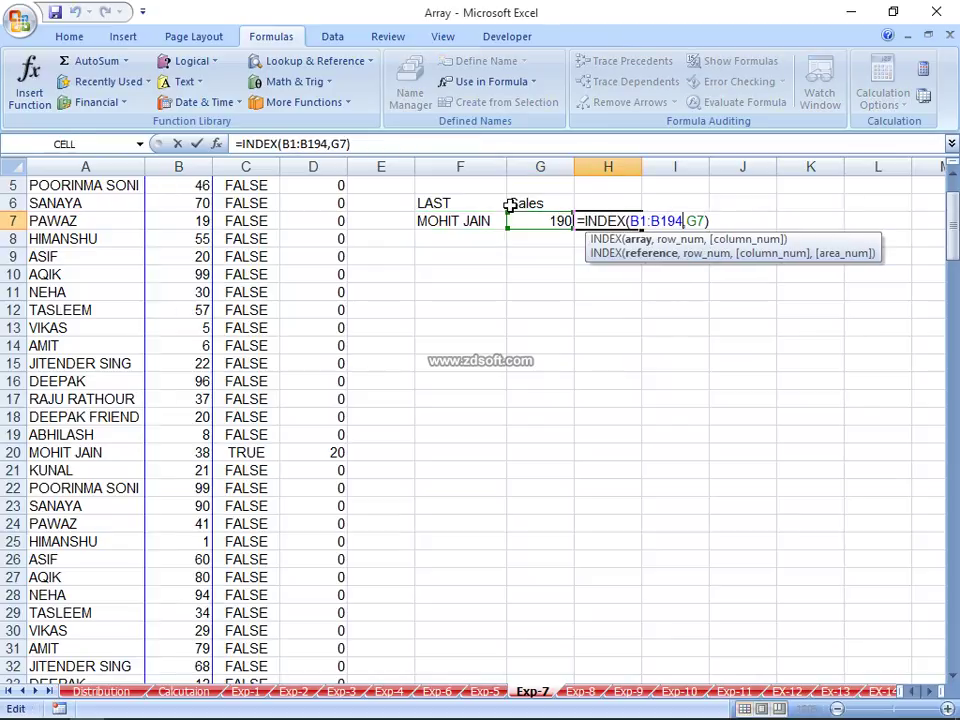
{"action": "key", "text": "Right"}
{"action": "key", "text": "Delete"}
{"action": "key", "text": "Delete"}
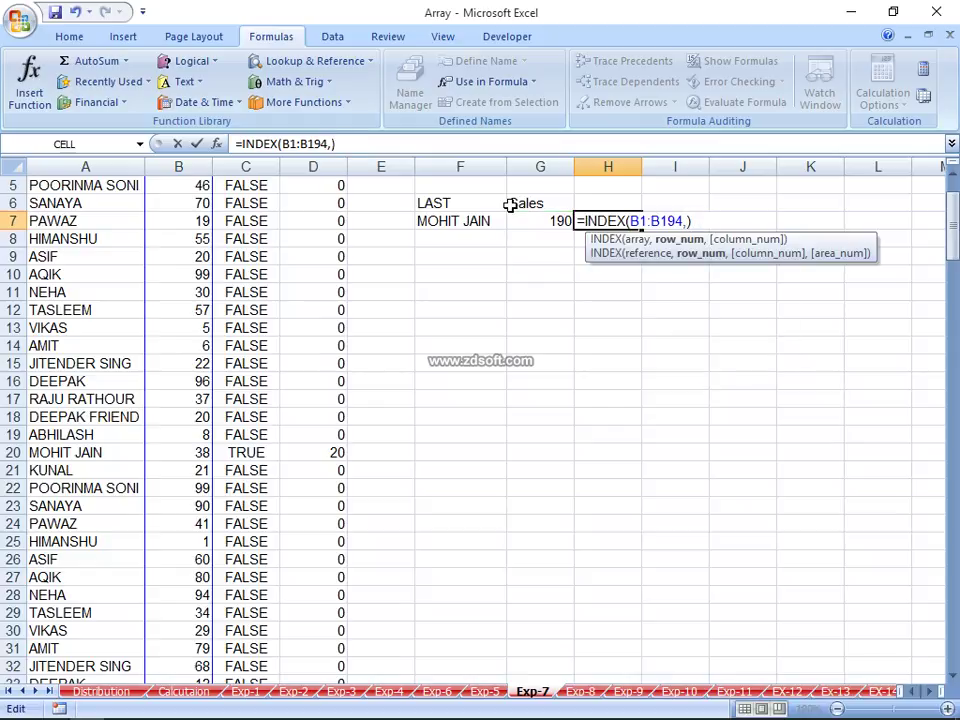
{"action": "key", "text": "ctrl+v"}
{"action": "key", "text": "Return"}
{"action": "key", "text": "F2"}
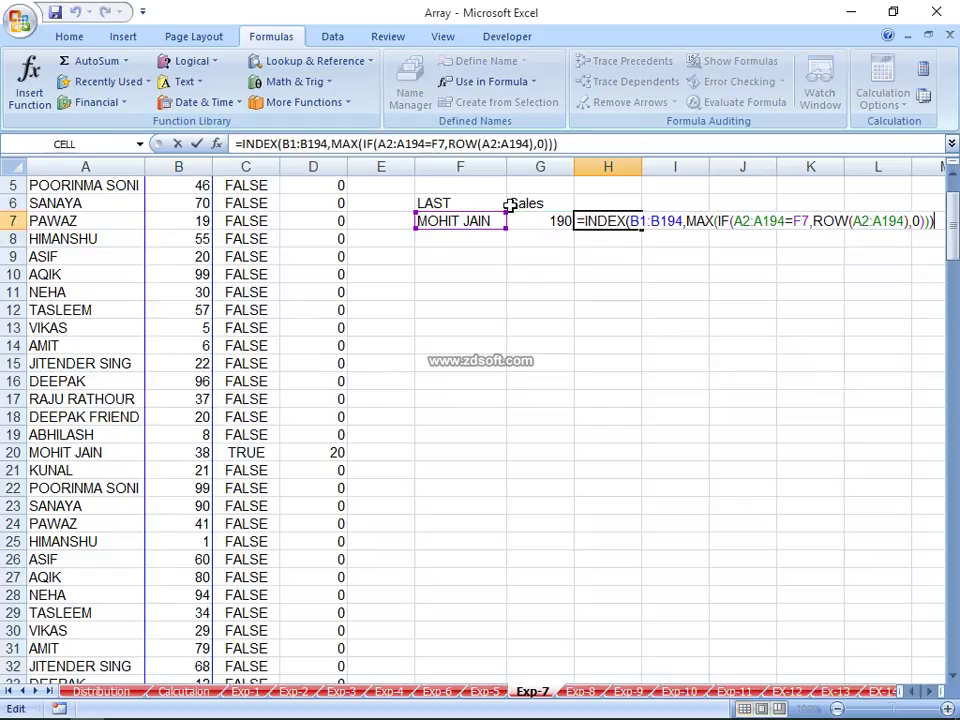
{"action": "key", "text": "ctrl+shift+Return"}
Step: Clear G7's old MAX formula and move H7's combined array formula into G7
{"action": "key", "text": "Left"}
{"action": "key", "text": "Delete"}
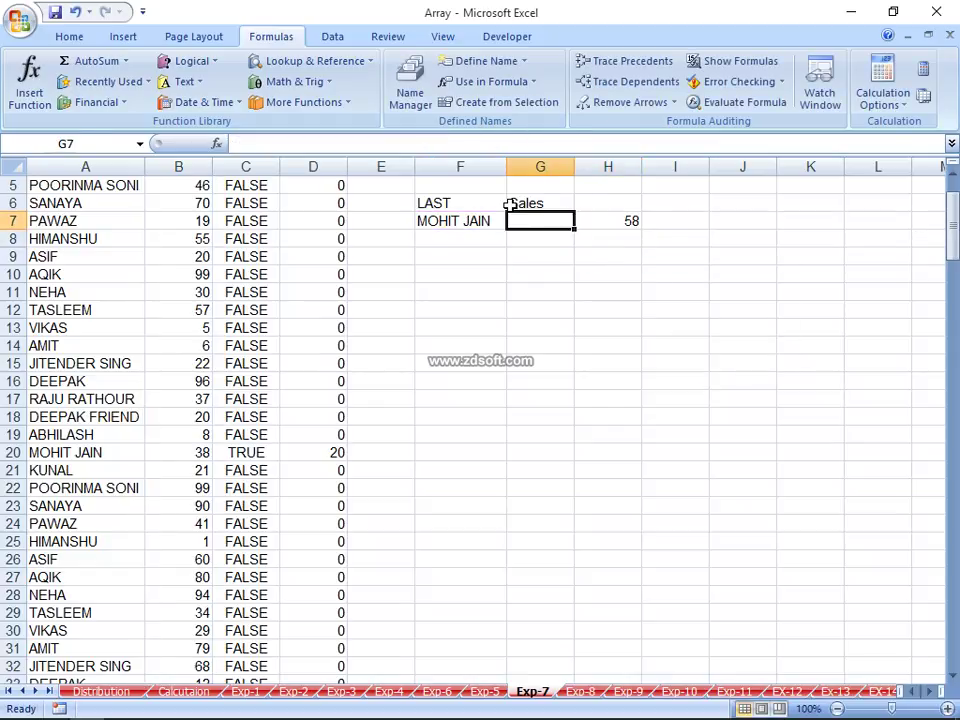
{"action": "key", "text": "Right"}
{"action": "key", "text": "ctrl+x"}
{"action": "key", "text": "Left"}
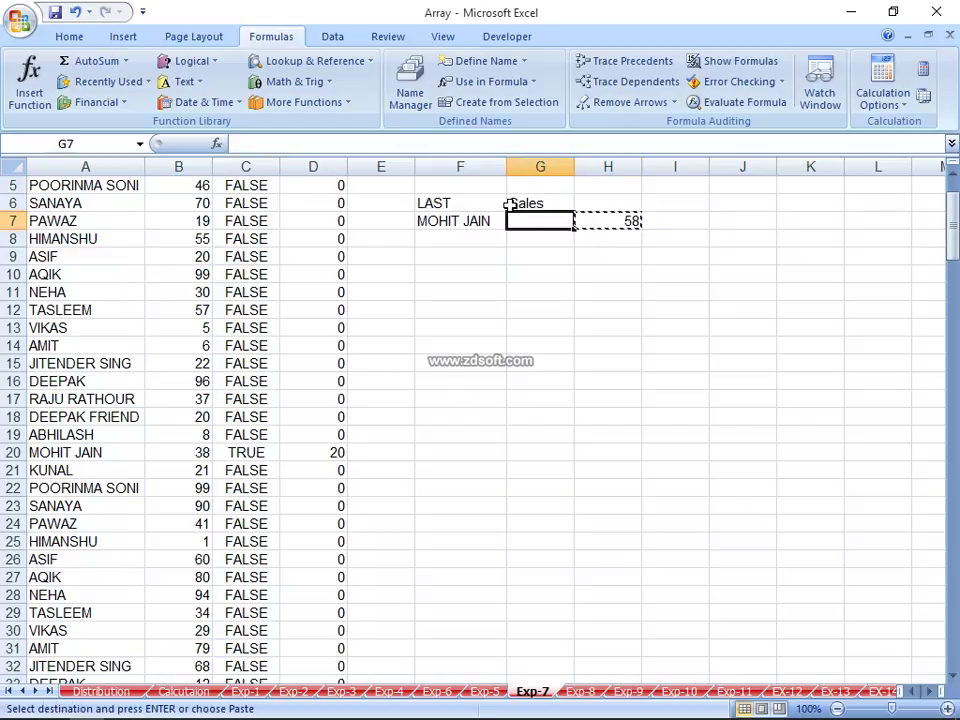
{"action": "key", "text": "ctrl+v"}
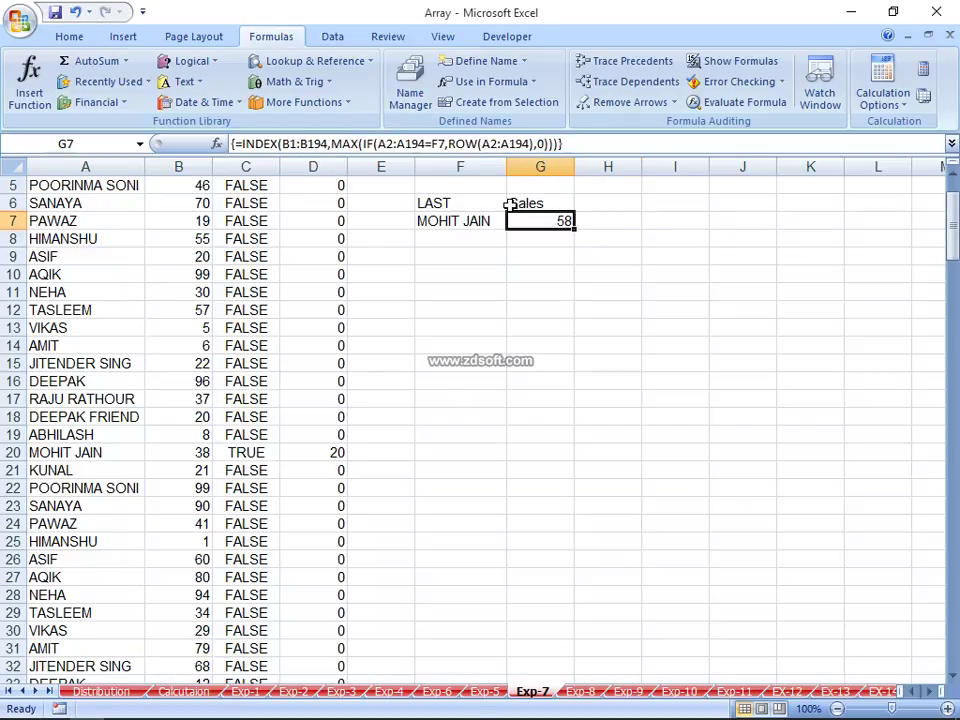
{"action": "key", "text": "Down"}
{"action": "key", "text": "Down"}
{"action": "key", "text": "Left"}
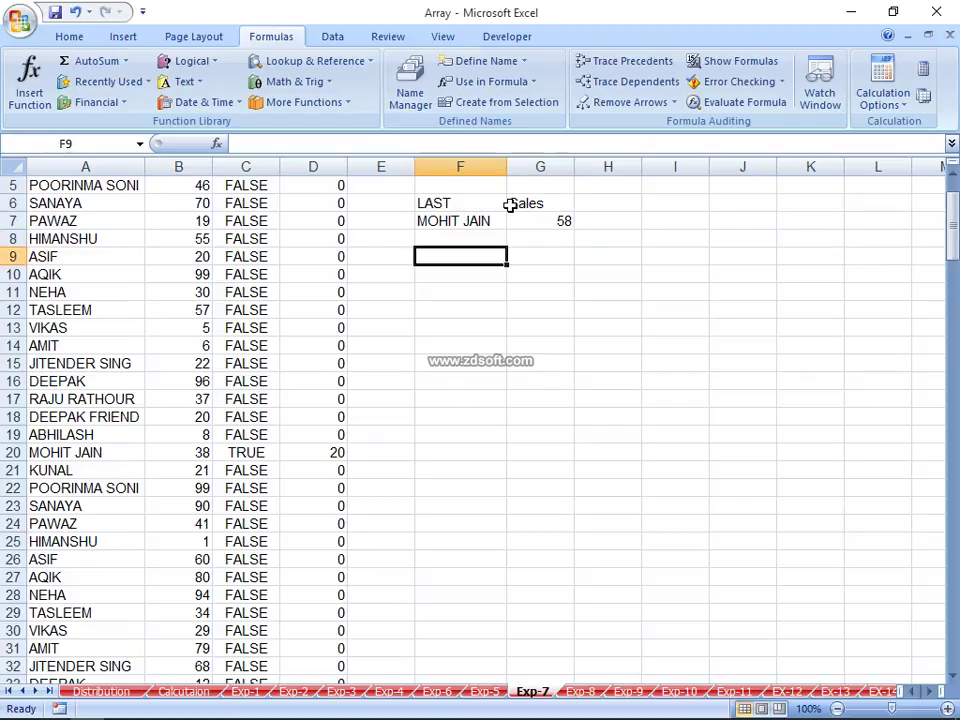
{"action": "key", "text": "Up"}
{"action": "key", "text": "Up"}
{"action": "key", "text": "ctrl+c"}
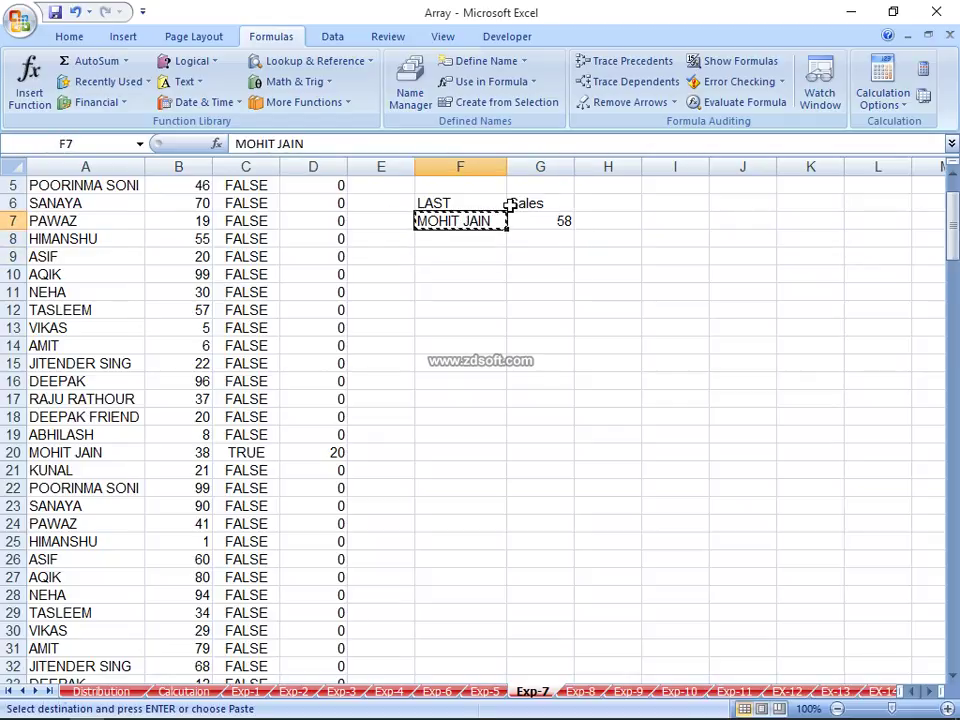
{"action": "key", "text": "Down"}
{"action": "key", "text": "Down"}
{"action": "key", "text": "Down"}
{"action": "key", "text": "Down"}
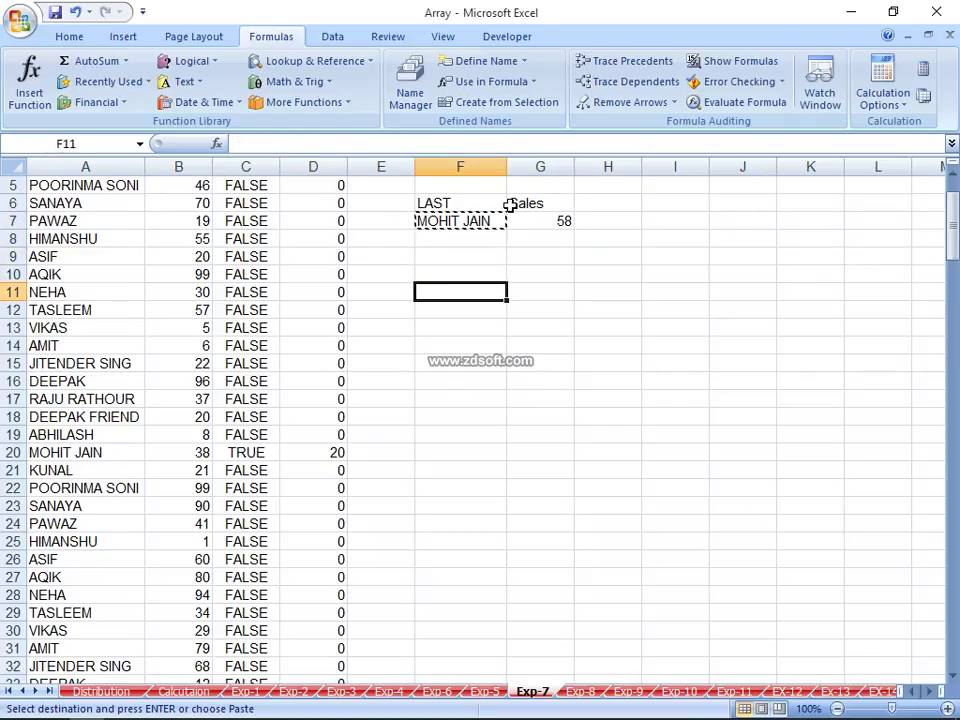
{"action": "key", "text": "ctrl+v"}
{"action": "key", "text": "Down"}
{"action": "key", "text": "Down"}
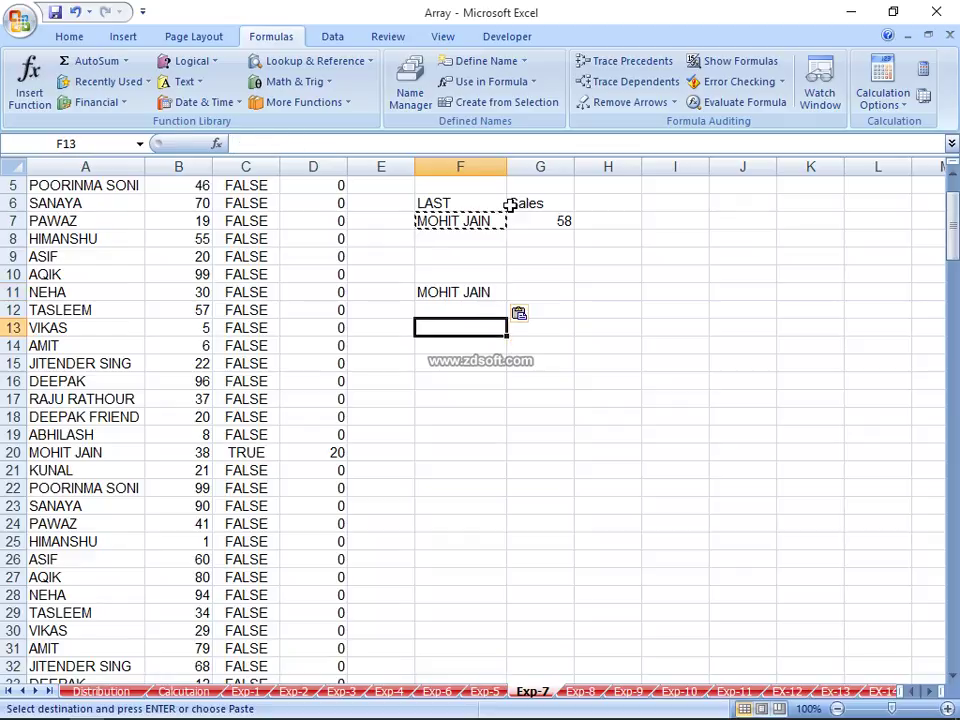
Step: Put an s.no header in F13 and the numbers 1 to 5 in F14:F18
{"action": "type", "text": "s.no"}
{"action": "key", "text": "Return"}
{"action": "type", "text": "1"}
{"action": "key", "text": "Return"}
{"action": "type", "text": "1"}
{"action": "key", "text": "BackSpace"}
{"action": "type", "text": "2"}
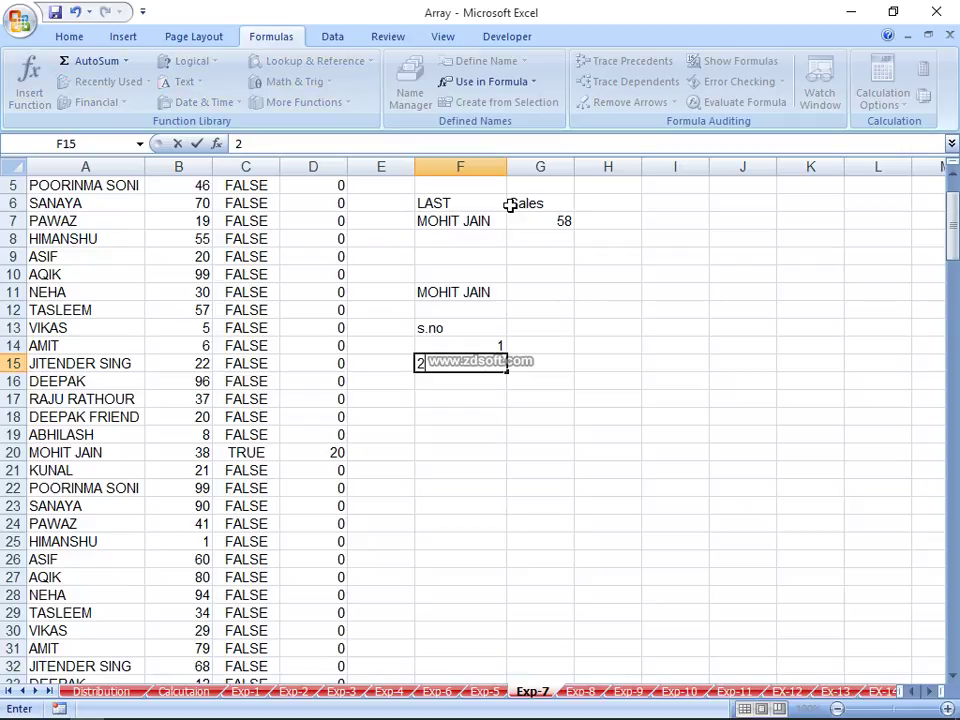
{"action": "key", "text": "Return"}
{"action": "type", "text": "3"}
{"action": "key", "text": "Return"}
{"action": "type", "text": "4"}
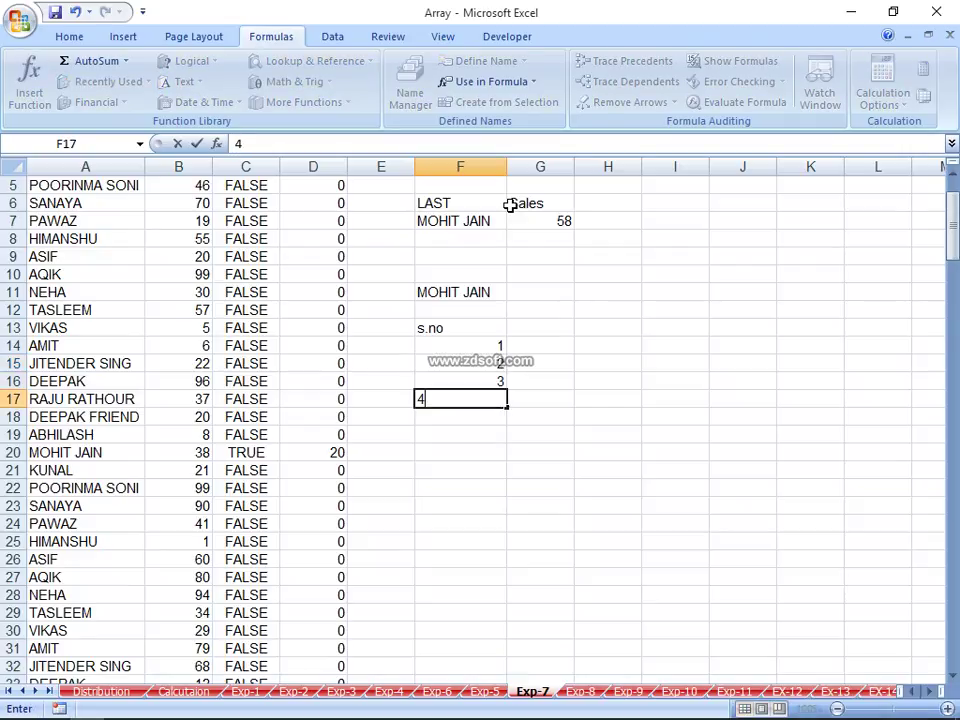
{"action": "key", "text": "Return"}
{"action": "type", "text": "5"}
{"action": "key", "text": "Return"}
{"action": "key", "text": "Up"}
{"action": "key", "text": "Up"}
{"action": "key", "text": "Up"}
{"action": "key", "text": "Up"}
{"action": "key", "text": "Up"}
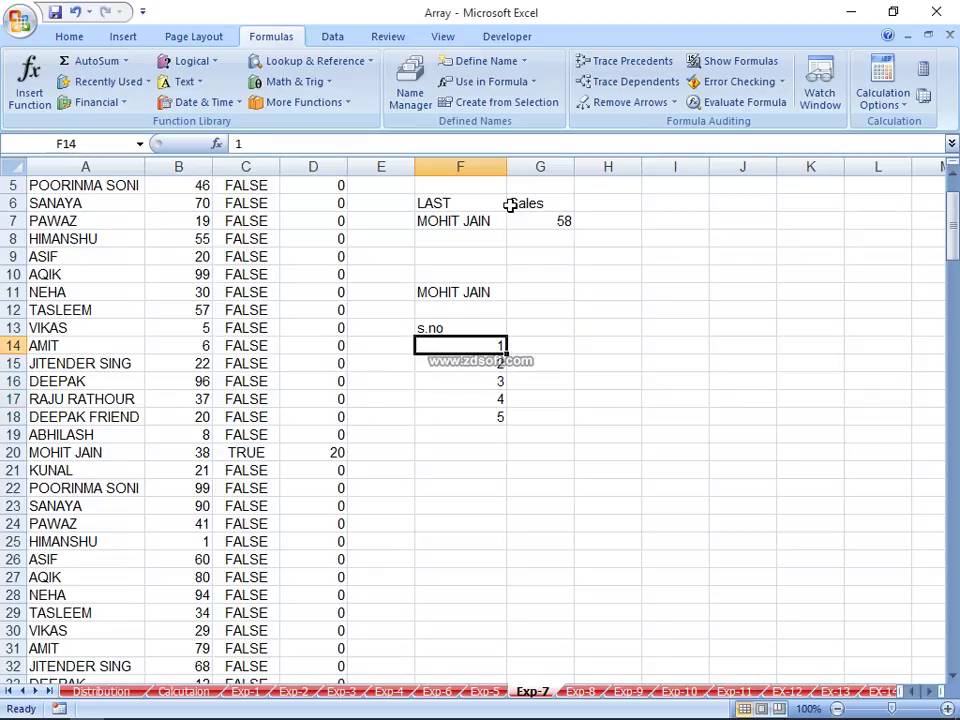
{"action": "key", "text": "Up"}
Step: Add a sales header in G13
{"action": "key", "text": "Right"}
{"action": "type", "text": "sales"}
{"action": "key", "text": "Return"}
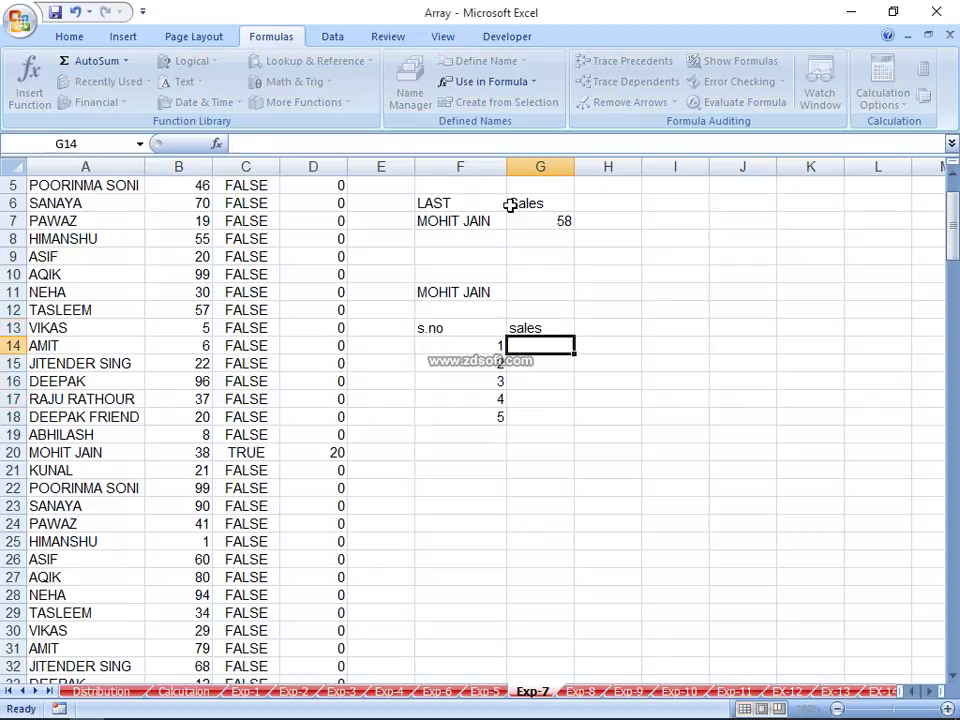
{"action": "key", "text": "Up"}
{"action": "key", "text": "Up"}
{"action": "key", "text": "Up"}
{"action": "key", "text": "Up"}
{"action": "key", "text": "Up"}
{"action": "key", "text": "Up"}
{"action": "key", "text": "Up"}
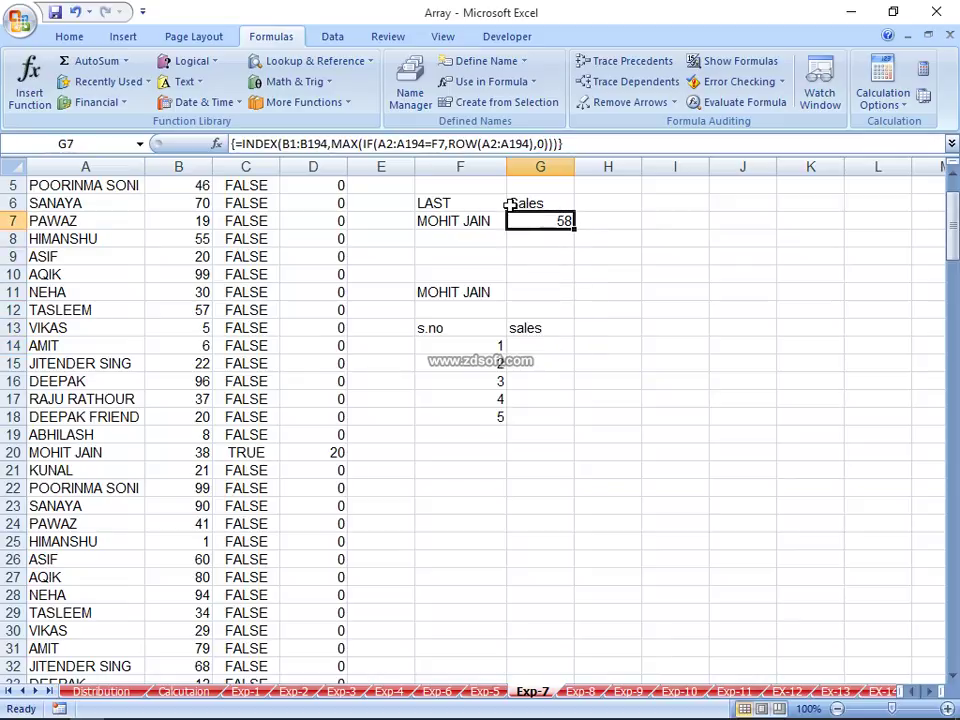
{"action": "key", "text": "Left"}
{"action": "key", "text": "Left"}
{"action": "key", "text": "Left"}
{"action": "key", "text": "Left"}
{"action": "key", "text": "Left"}
{"action": "key", "text": "ctrl+Home"}
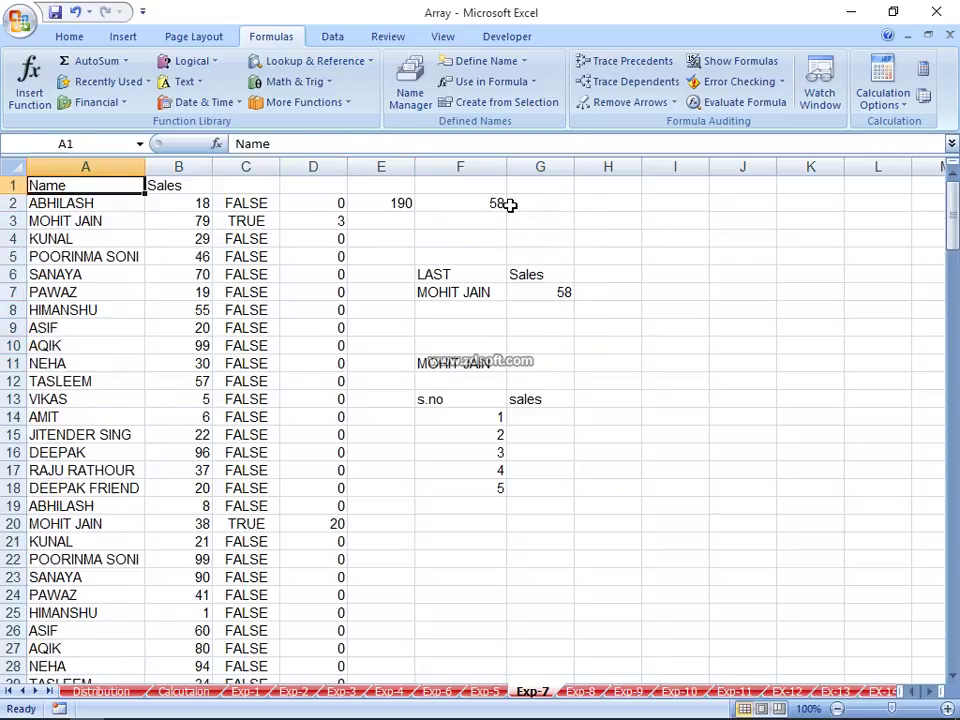
{"action": "key", "text": "Right"}
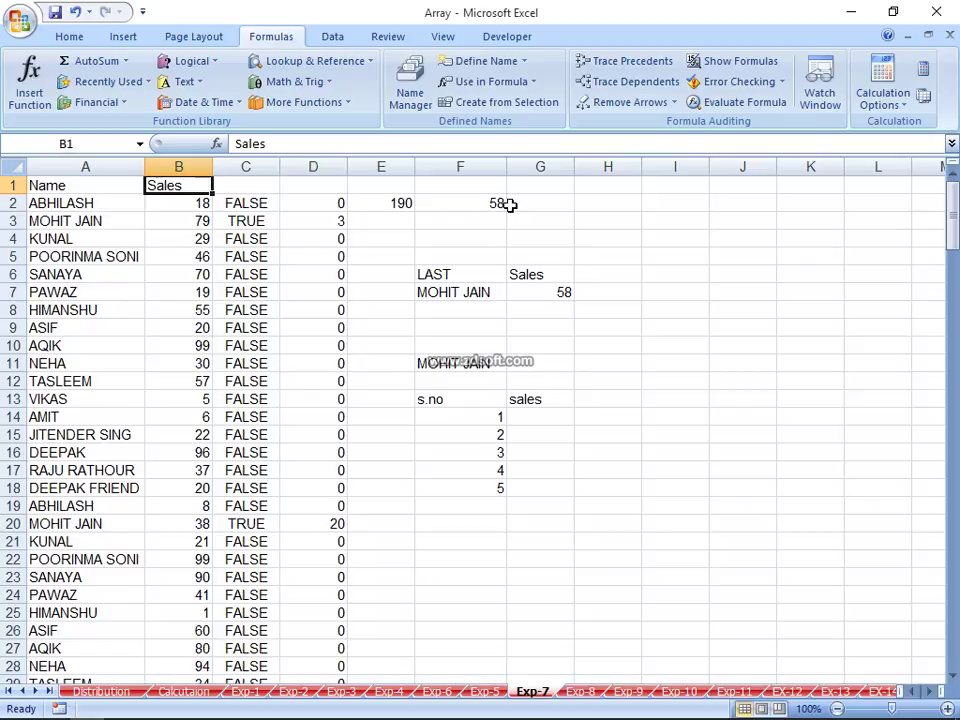
{"action": "key", "text": "Right"}
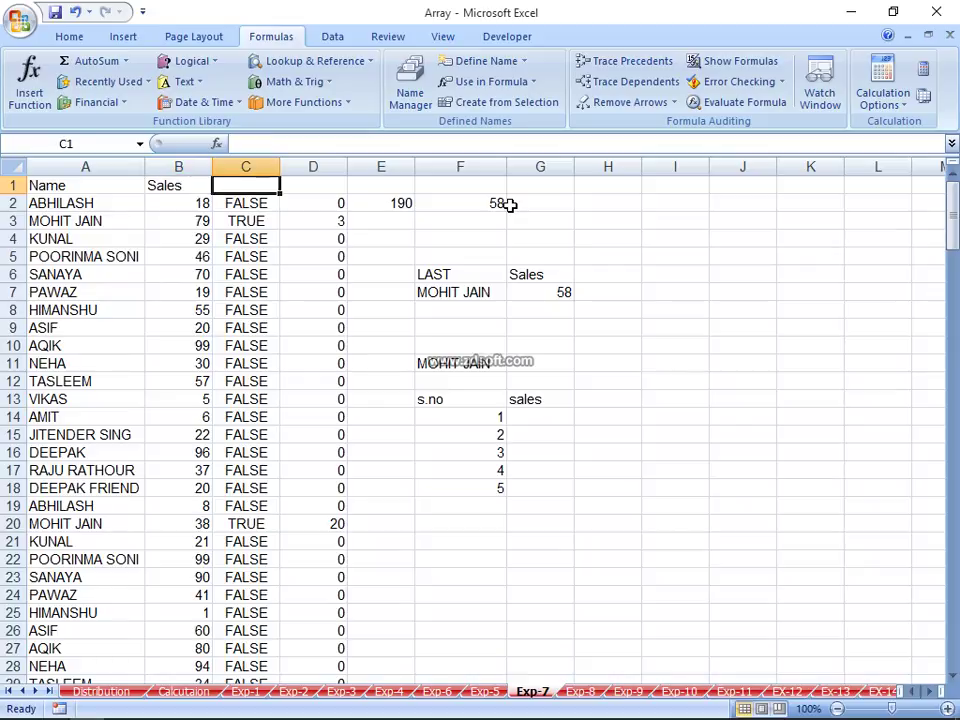
{"action": "key", "text": "Down"}
{"action": "key", "text": "Right"}
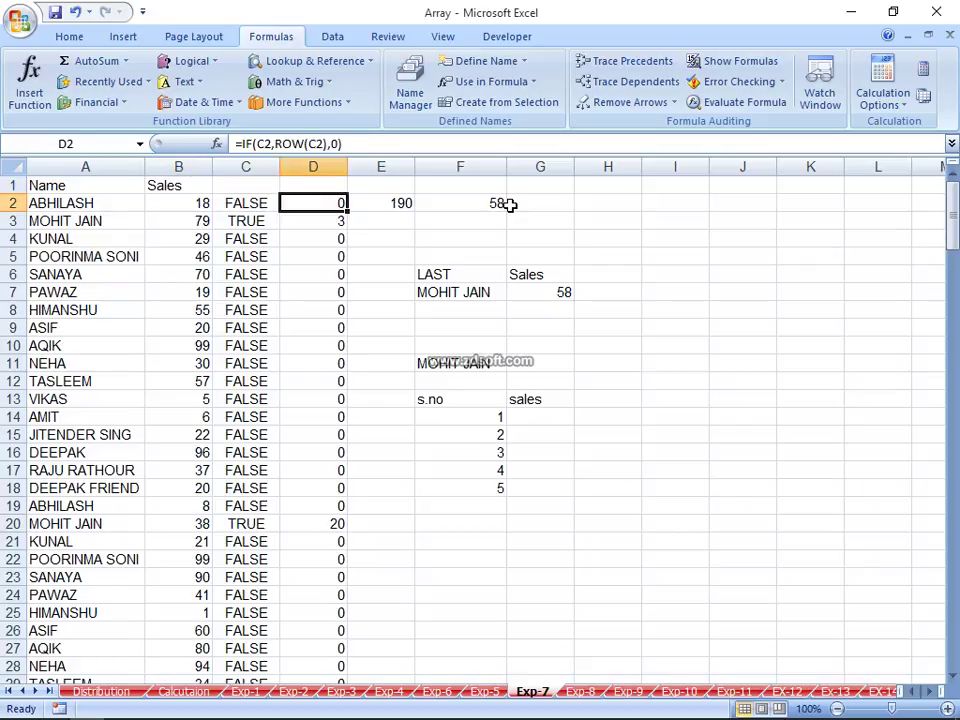
{"action": "key", "text": "Right"}
{"action": "key", "text": "Left"}
{"action": "key", "text": "Left"}
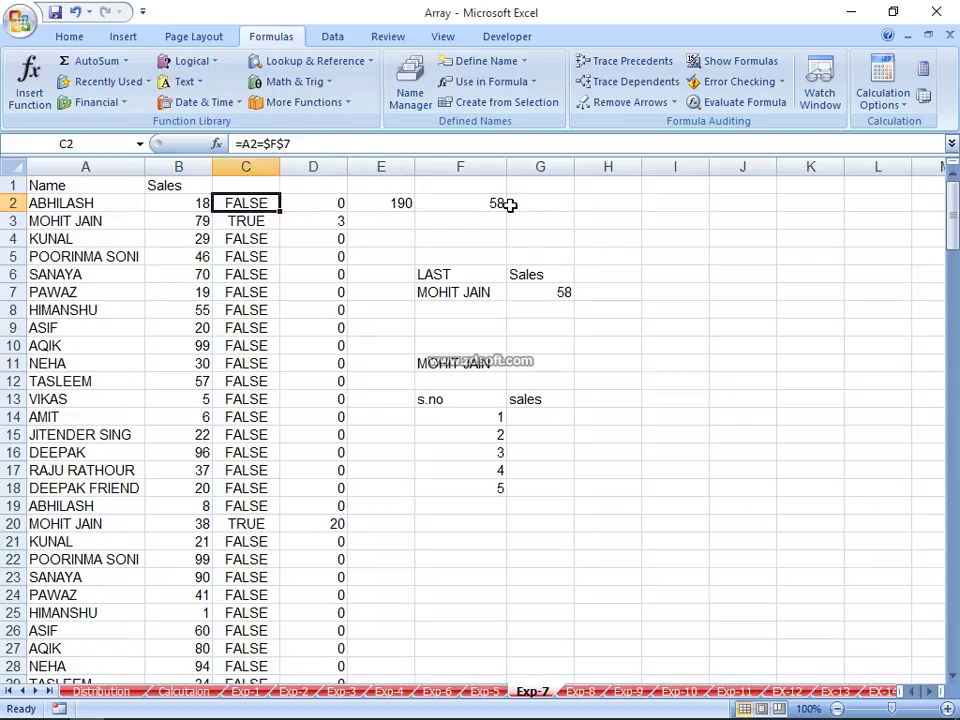
{"action": "key", "text": "Right"}
{"action": "key", "text": "Right"}
{"action": "key", "text": "Down"}
{"action": "key", "text": "Down"}
{"action": "key", "text": "Down"}
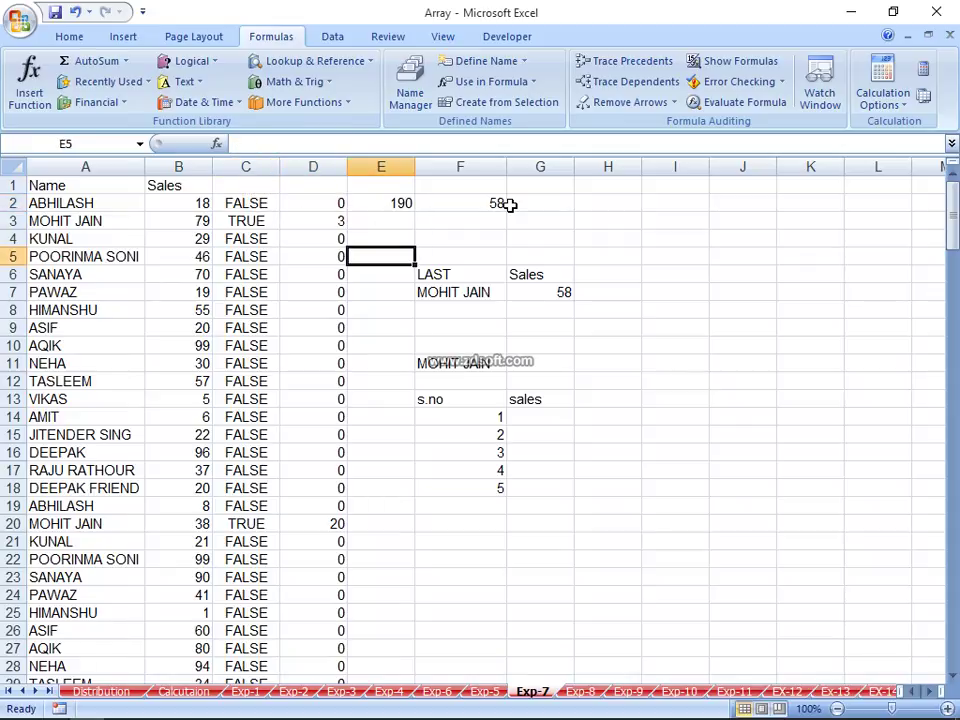
{"action": "key", "text": "Left"}
{"action": "key", "text": "Left"}
{"action": "key", "text": "Up"}
{"action": "key", "text": "Up"}
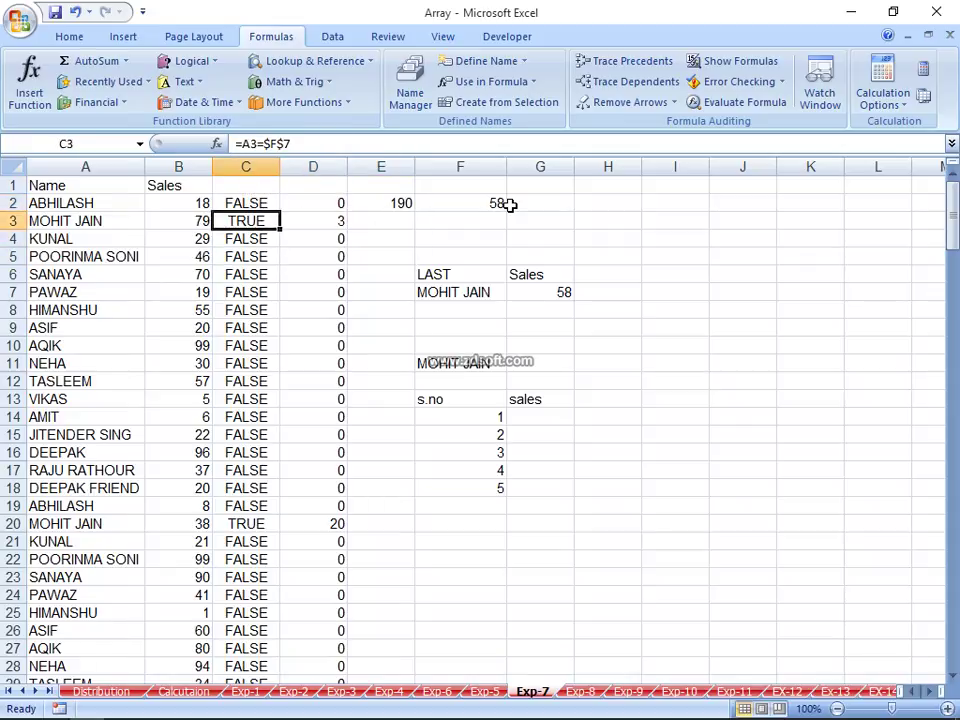
{"action": "key", "text": "Right"}
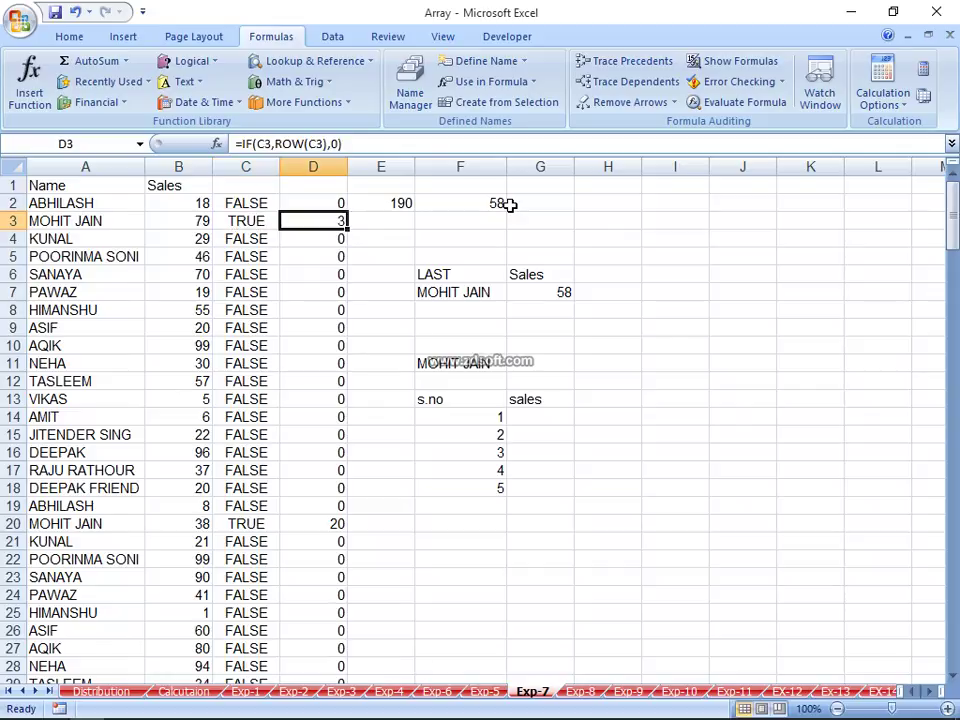
{"action": "key", "text": "Right"}
{"action": "key", "text": "Up"}
{"action": "key", "text": "shift+Right"}
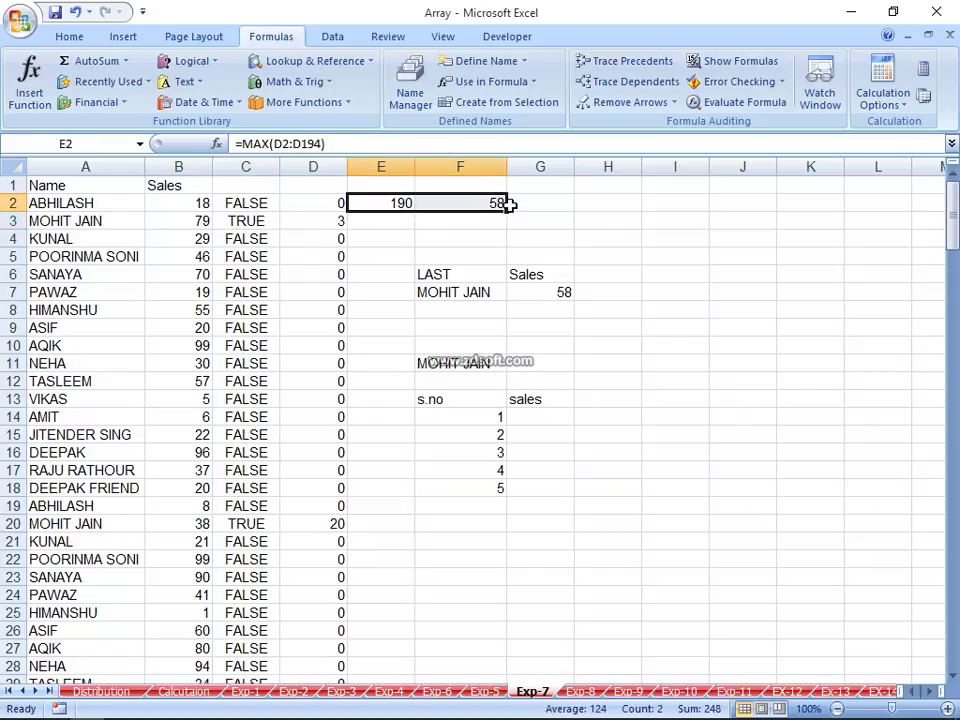
{"action": "key", "text": "Down"}
Step: Enter =SMALL(D2:D194,F14) in E3 to get the smallest matching row number
{"action": "type", "text": "=sm"}
{"action": "key", "text": "Tab"}
{"action": "key", "text": "Up"}
{"action": "key", "text": "Left"}
{"action": "key", "text": "ctrl+shift+Down"}
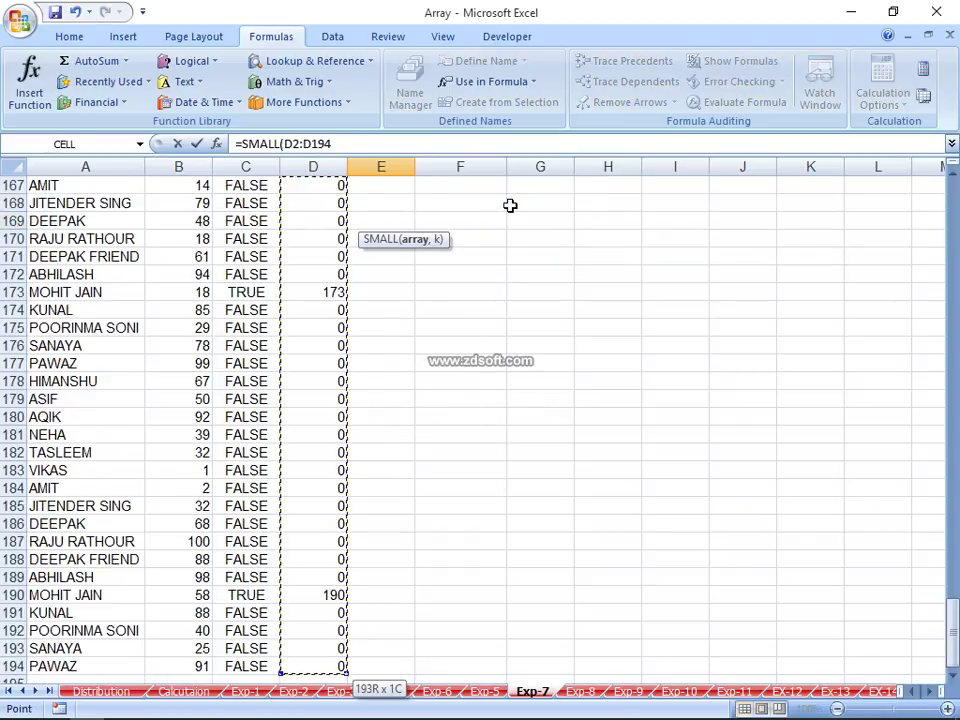
{"action": "type", "text": ","}
{"action": "key", "text": "Up"}
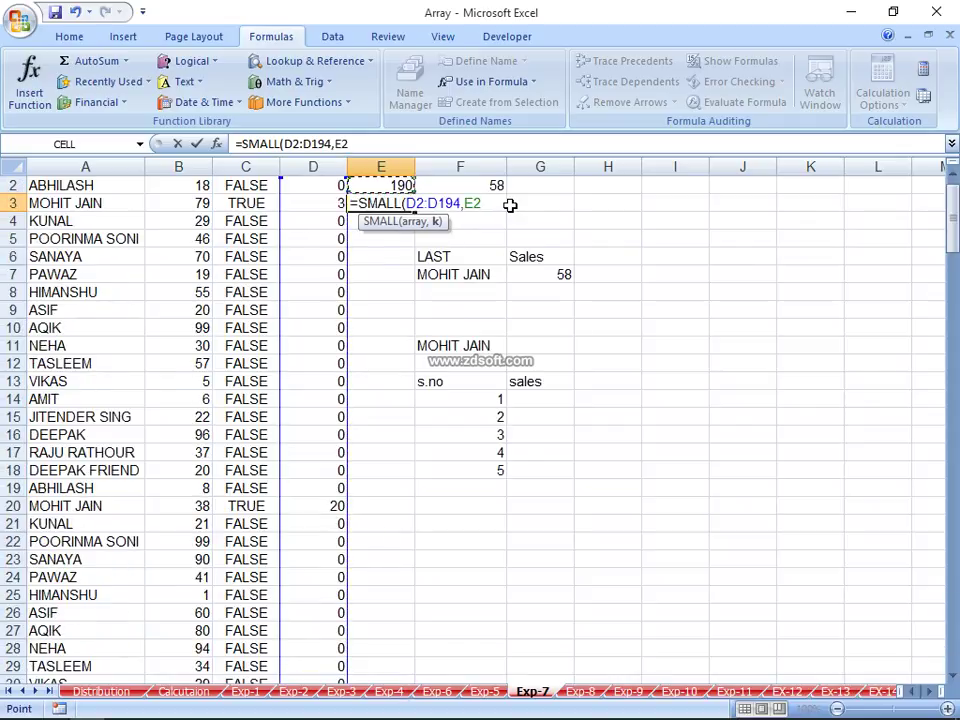
{"action": "key", "text": "Down"}
{"action": "key", "text": "Down"}
{"action": "key", "text": "Down"}
{"action": "key", "text": "Down"}
{"action": "key", "text": "Down"}
{"action": "key", "text": "Down"}
{"action": "key", "text": "Down"}
{"action": "key", "text": "Down"}
{"action": "key", "text": "Down"}
{"action": "key", "text": "Down"}
{"action": "key", "text": "Down"}
{"action": "key", "text": "Down"}
{"action": "key", "text": "Right"}
{"action": "key", "text": "Right"}
{"action": "key", "text": "Left"}
{"action": "key", "text": "Return"}
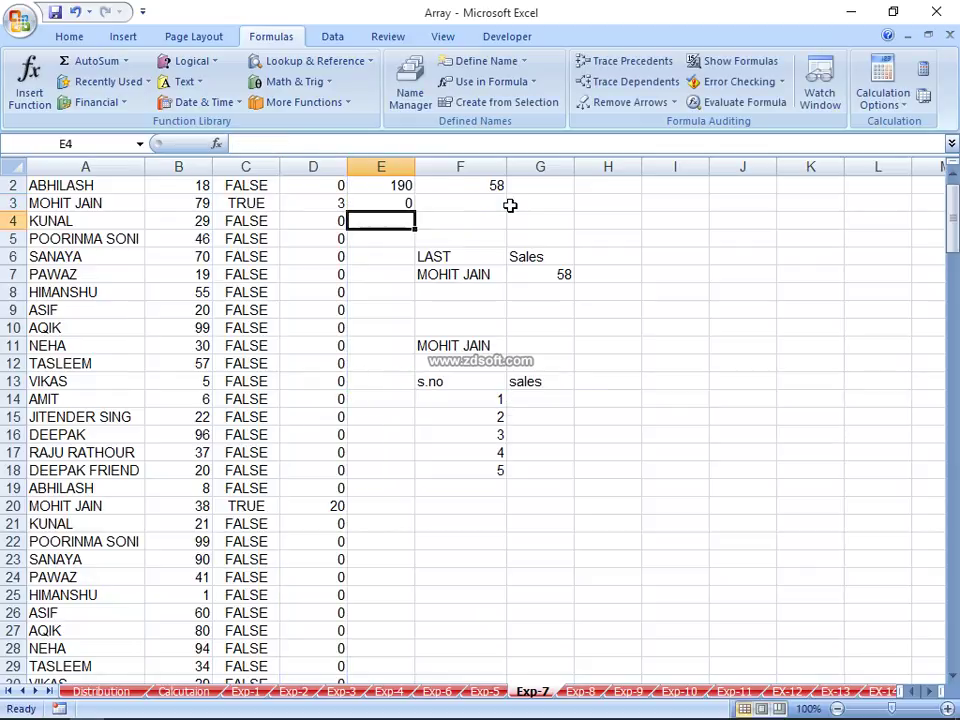
Step: Change D2's IF formula to return a blank instead of 0, then fill it down to D194
{"action": "key", "text": "Up"}
{"action": "key", "text": "Left"}
{"action": "key", "text": "Up"}
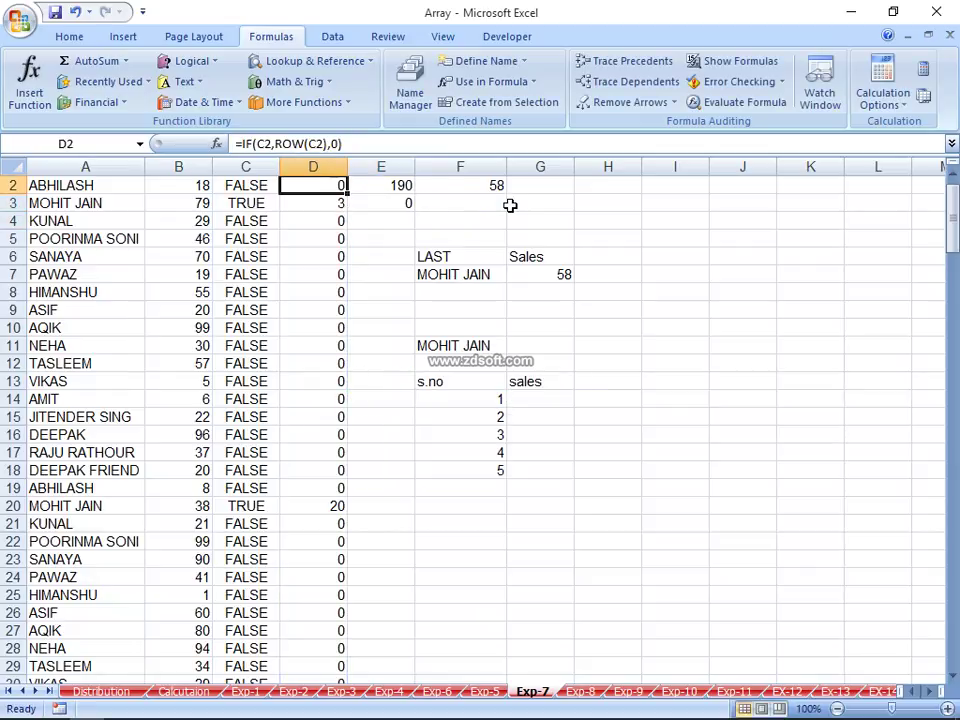
{"action": "key", "text": "F2"}
{"action": "key", "text": "BackSpace"}
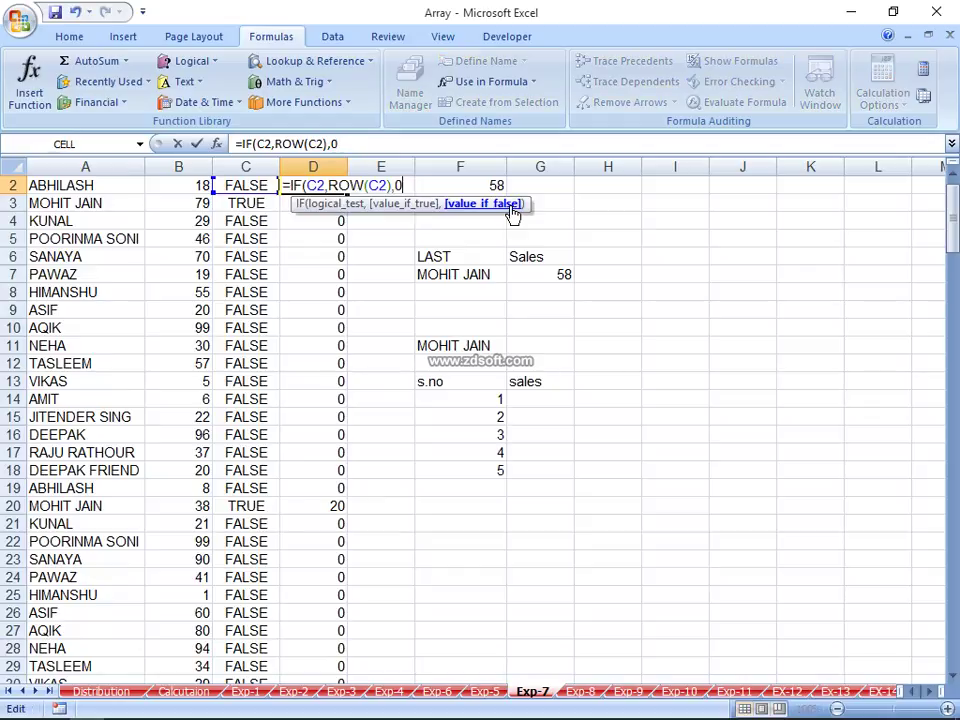
{"action": "key", "text": "BackSpace"}
{"action": "type", "text": "\"\")"}
{"action": "key", "text": "Return"}
{"action": "key", "text": "Return"}
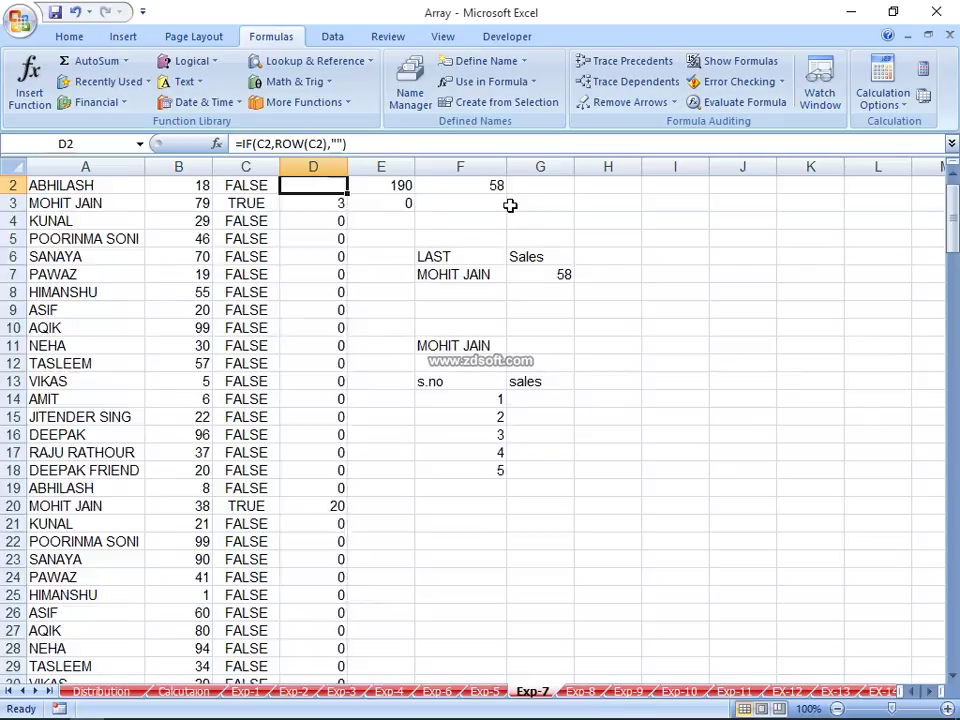
{"action": "key", "text": "ctrl+shift+Down"}
{"action": "key", "text": "ctrl+d"}
{"action": "key", "text": "Up"}
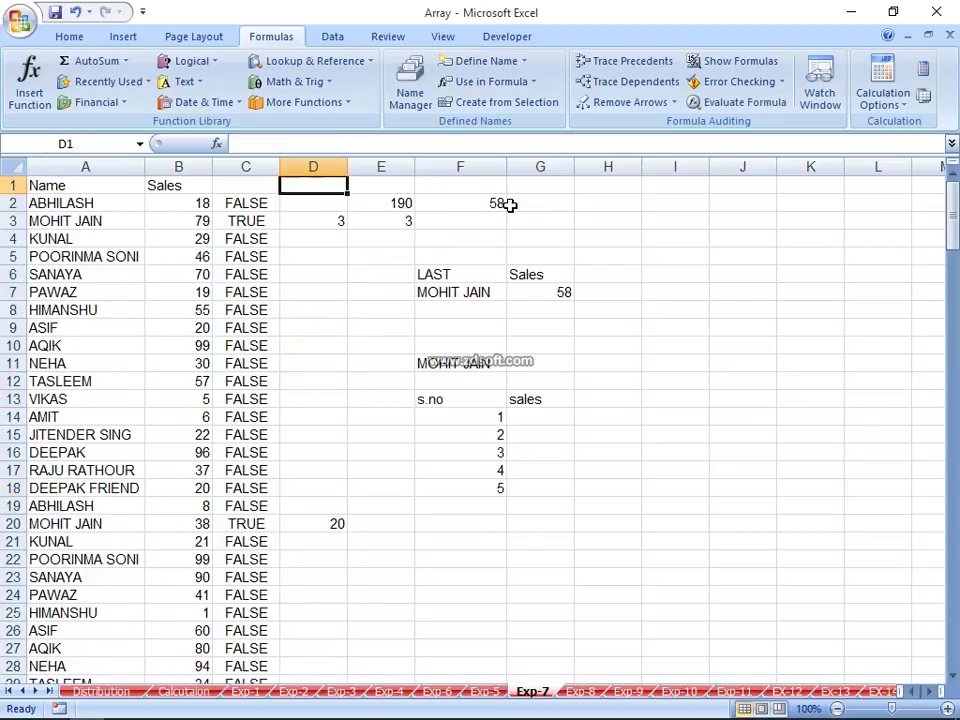
Step: Enter =SMALL(D2:D194,2) in E4 to get the second matching row number, 20
{"action": "key", "text": "Right"}
{"action": "key", "text": "Down"}
{"action": "key", "text": "Down"}
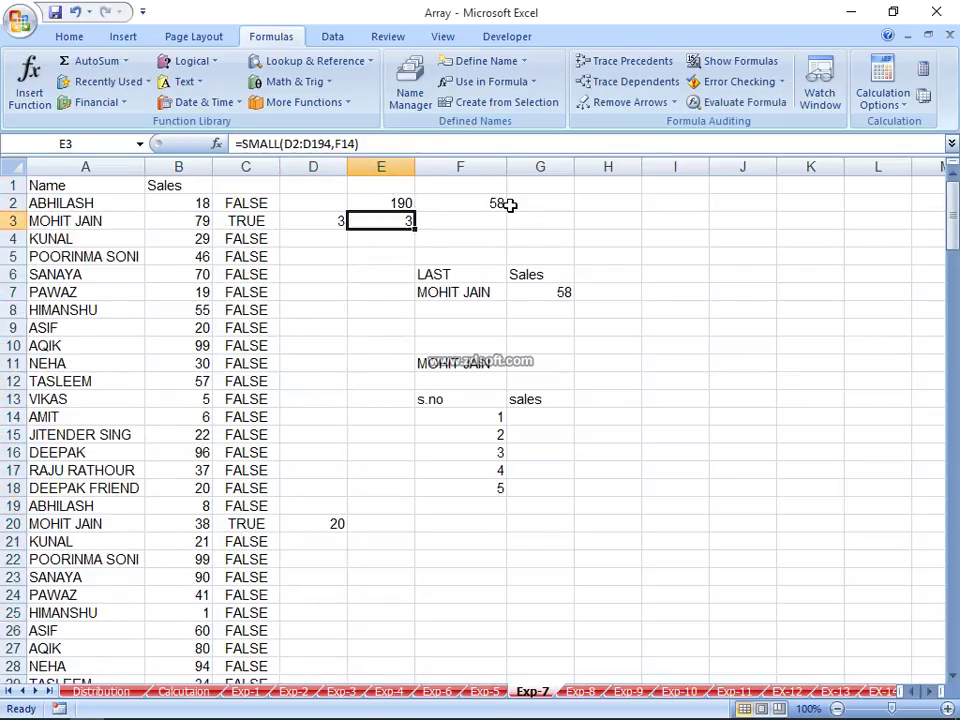
{"action": "key", "text": "Down"}
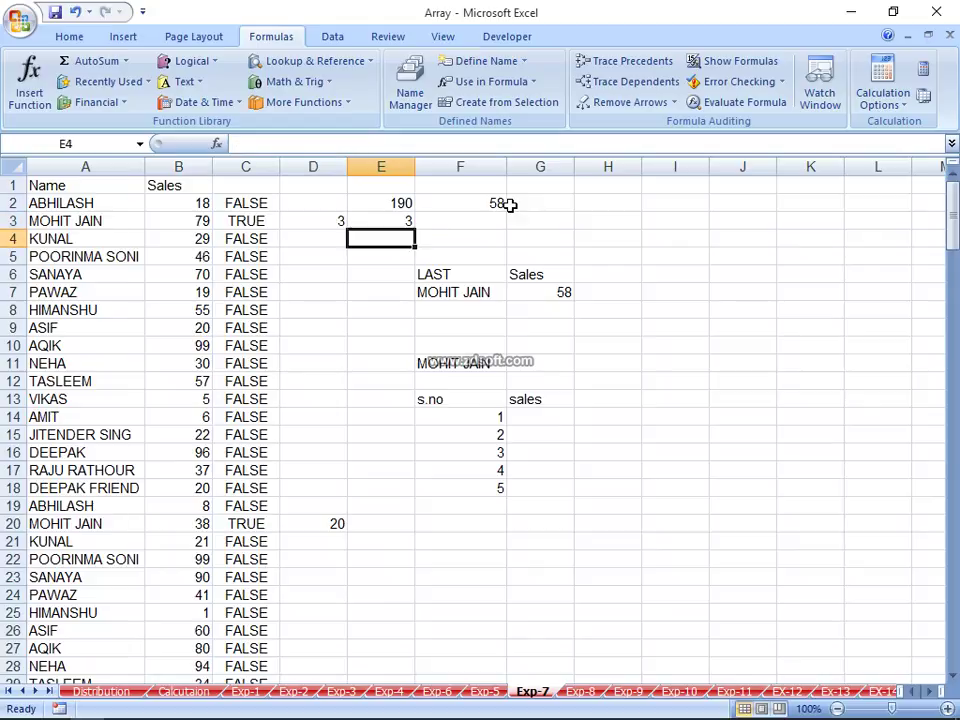
{"action": "type", "text": "=sm"}
{"action": "key", "text": "Tab"}
{"action": "key", "text": "Left"}
{"action": "key", "text": "Up"}
{"action": "key", "text": "Up"}
{"action": "key", "text": "ctrl+shift+Down"}
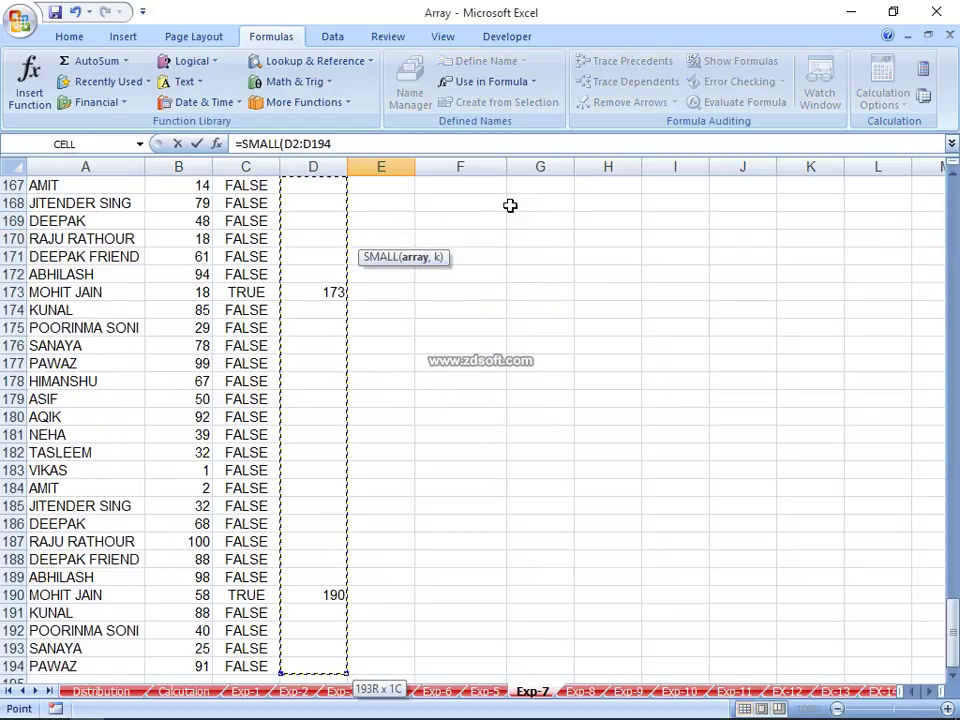
{"action": "type", "text": ",2"}
{"action": "key", "text": "Return"}
Step: Enter the third-smallest SMALL(D2:D194,3) formula in E5, returning 37
{"action": "key", "text": "Up"}
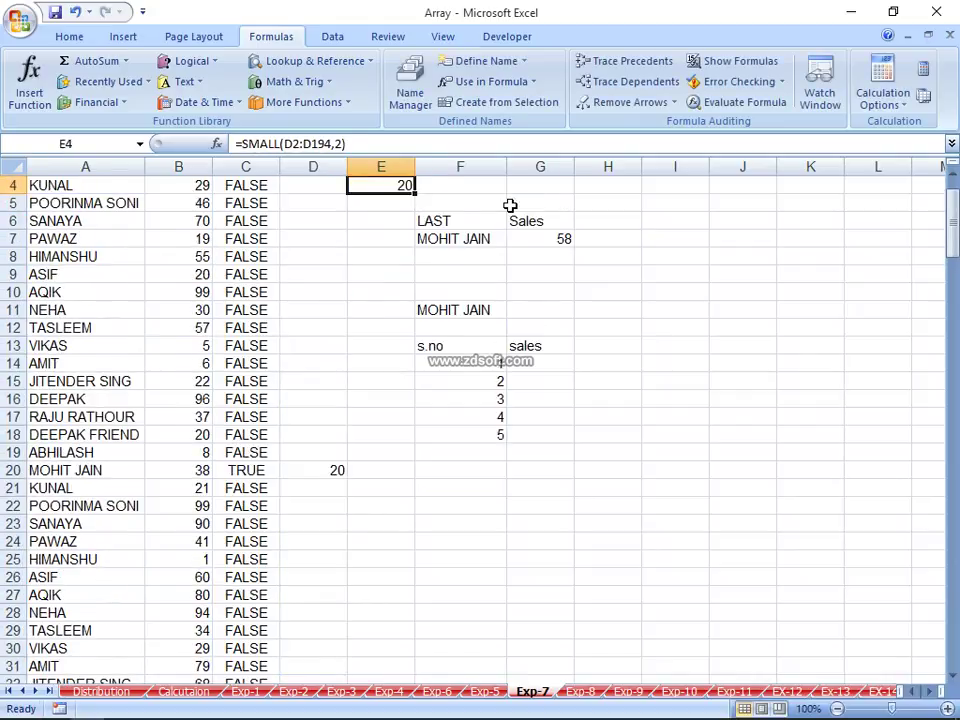
{"action": "key", "text": "Up"}
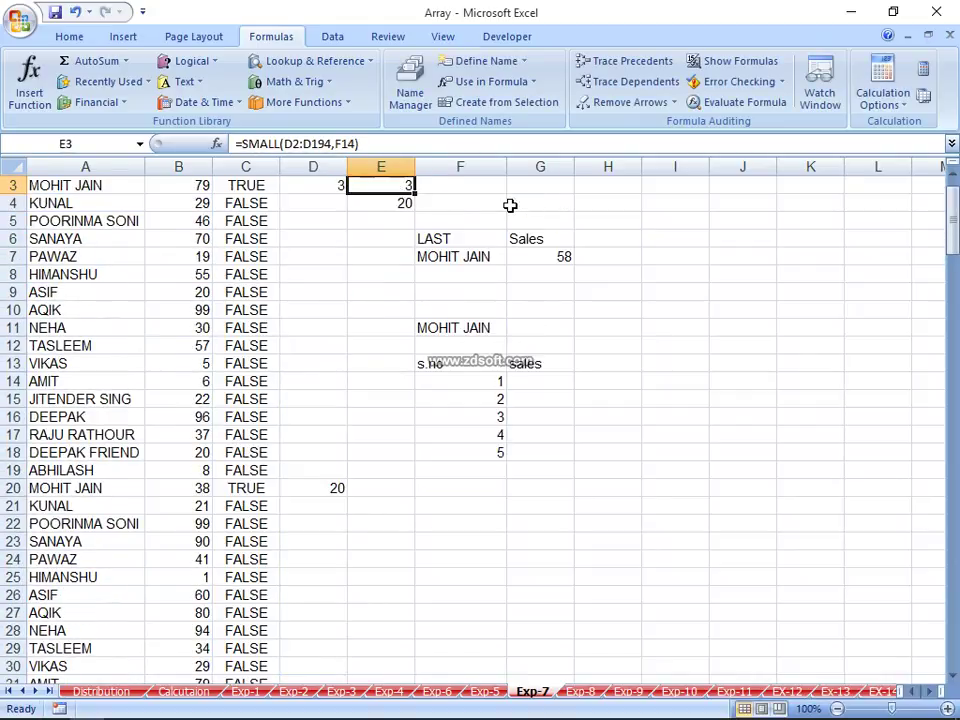
{"action": "key", "text": "Down"}
{"action": "key", "text": "Down"}
{"action": "type", "text": "=sm"}
{"action": "key", "text": "Tab"}
{"action": "key", "text": "Left"}
{"action": "key", "text": "Up"}
{"action": "key", "text": "Up"}
{"action": "key", "text": "Up"}
{"action": "key", "text": "Down"}
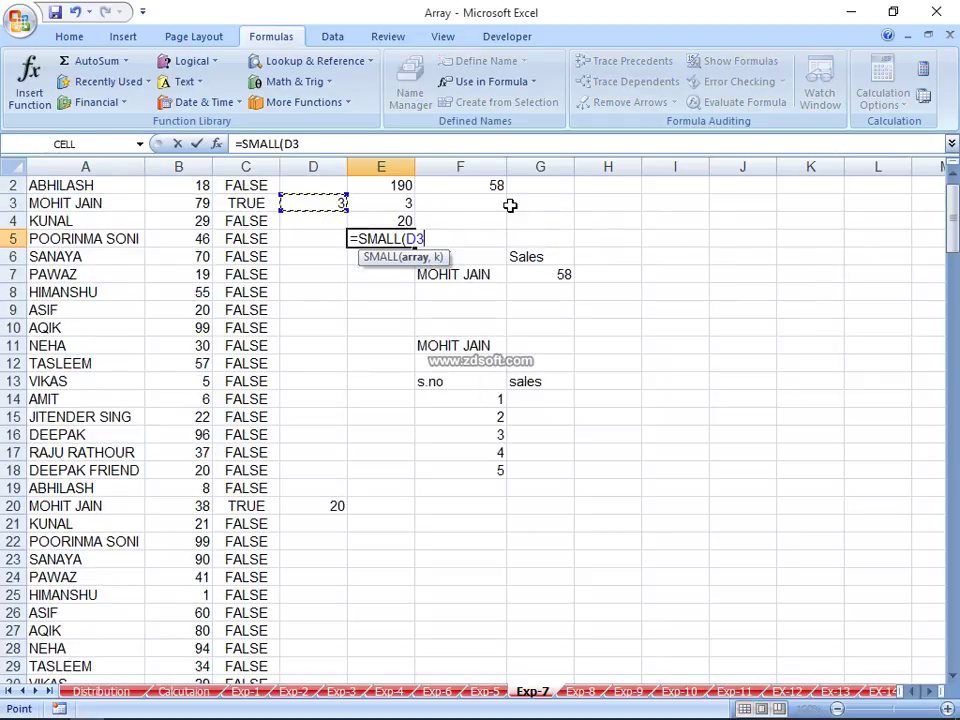
{"action": "key", "text": "Up"}
{"action": "key", "text": "Up"}
{"action": "key", "text": "Down"}
{"action": "key", "text": "ctrl+shift+Down"}
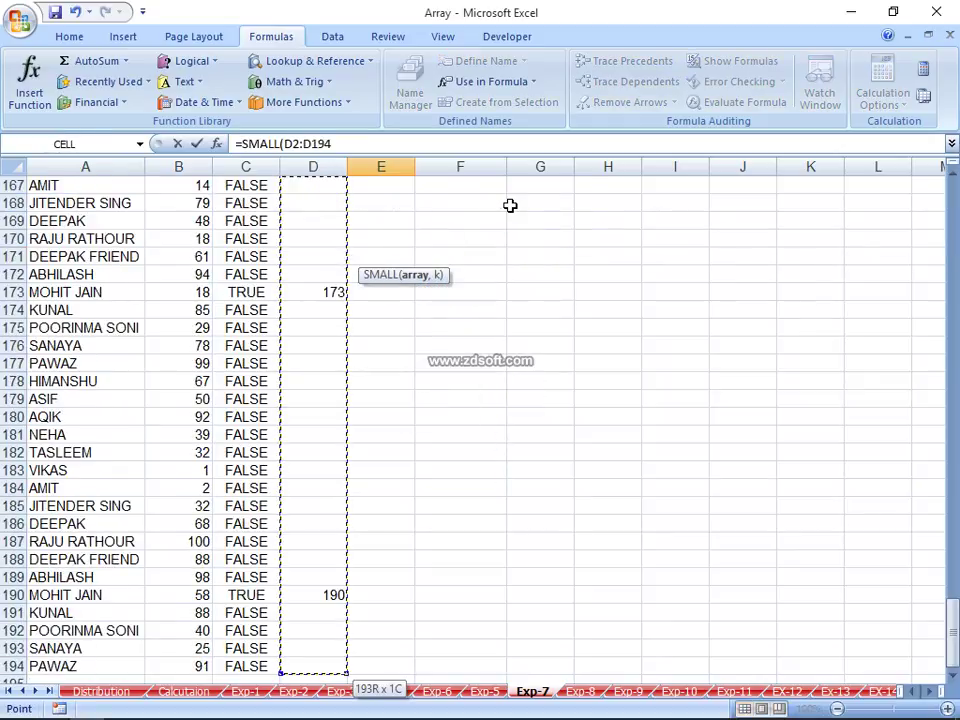
{"action": "type", "text": ","}
{"action": "key", "text": "Return"}
Step: Enter =SMALL(D2:D194,4) in E6, returning 54
{"action": "key", "text": "Up"}
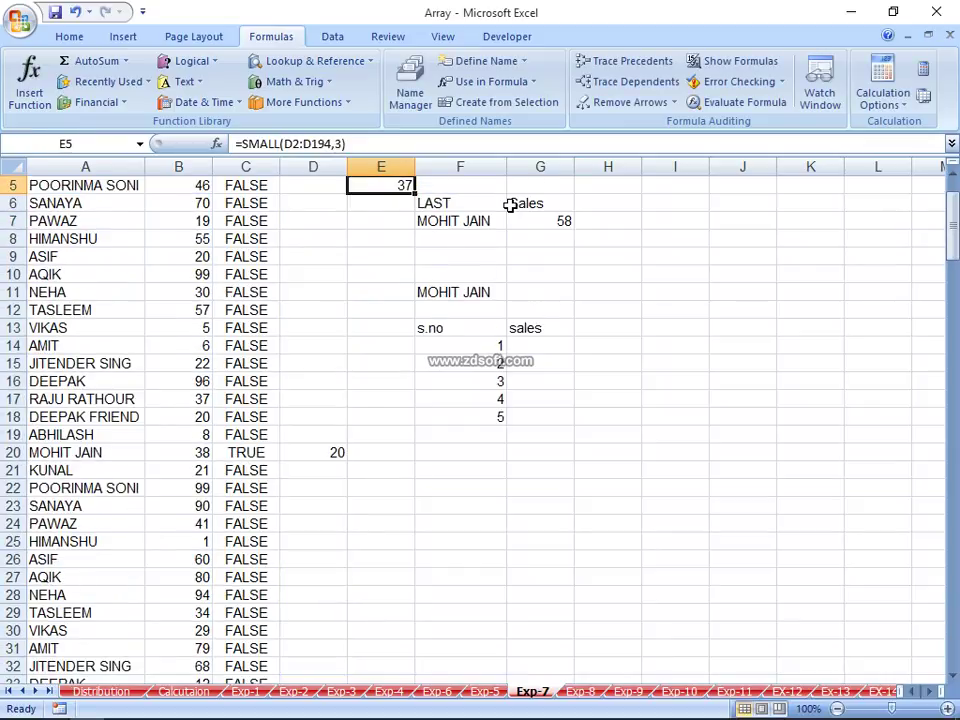
{"action": "key", "text": "Up"}
{"action": "key", "text": "Down"}
{"action": "key", "text": "Down"}
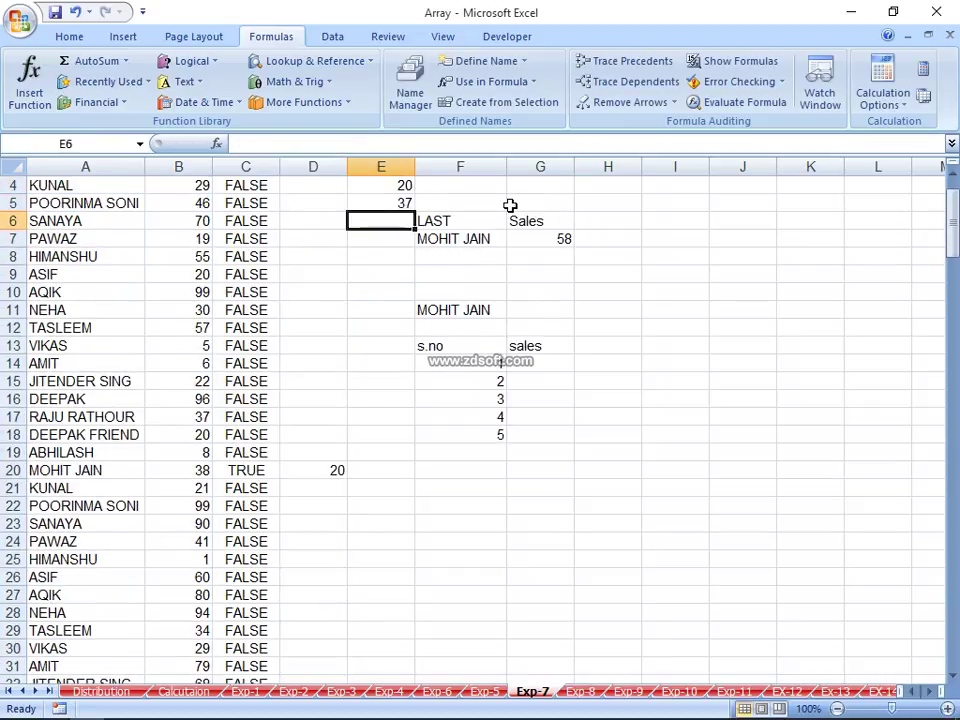
{"action": "type", "text": "=sm"}
{"action": "key", "text": "Tab"}
{"action": "key", "text": "Left"}
{"action": "key", "text": "Up"}
{"action": "key", "text": "Up"}
{"action": "key", "text": "Up"}
{"action": "key", "text": "Down"}
{"action": "key", "text": "shift+Down"}
{"action": "key", "text": "ctrl+shift+Down"}
{"action": "type", "text": ","}
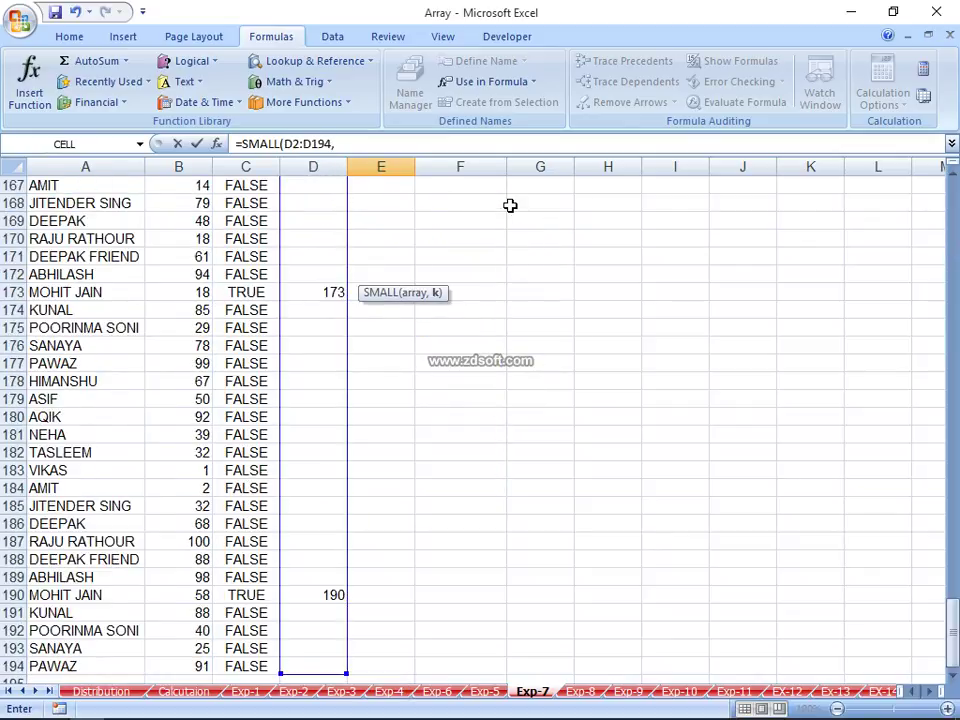
{"action": "key", "text": "Return"}
Step: Enter =SMALL(D2:D194,5) in E7, returning 71
{"action": "key", "text": "Up"}
{"action": "key", "text": "Up"}
{"action": "key", "text": "Up"}
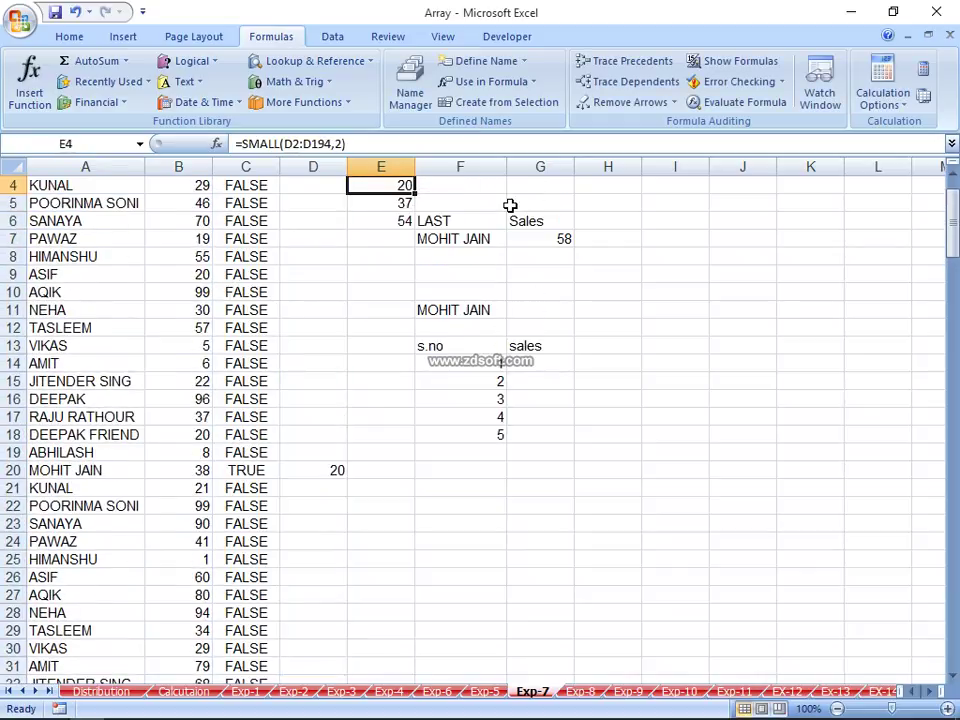
{"action": "key", "text": "Up"}
{"action": "key", "text": "Down"}
{"action": "key", "text": "Down"}
{"action": "key", "text": "Down"}
{"action": "key", "text": "Down"}
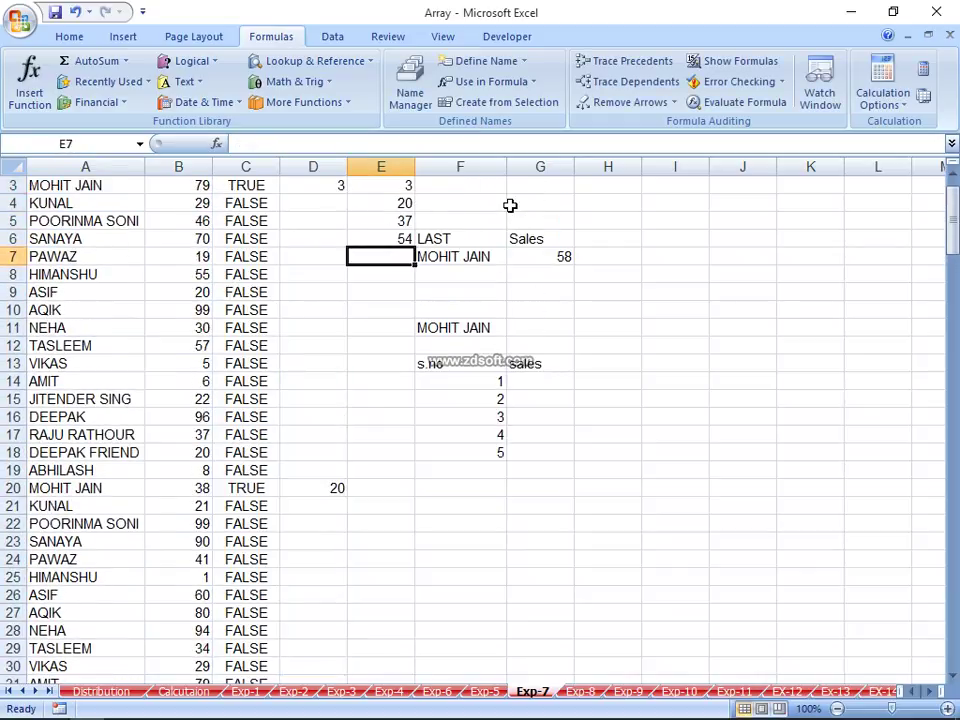
{"action": "type", "text": "=sm"}
{"action": "key", "text": "Tab"}
{"action": "key", "text": "Up"}
{"action": "key", "text": "Up"}
{"action": "key", "text": "Up"}
{"action": "key", "text": "Up"}
{"action": "key", "text": "Up"}
{"action": "key", "text": "Left"}
{"action": "key", "text": "Up"}
{"action": "key", "text": "Down"}
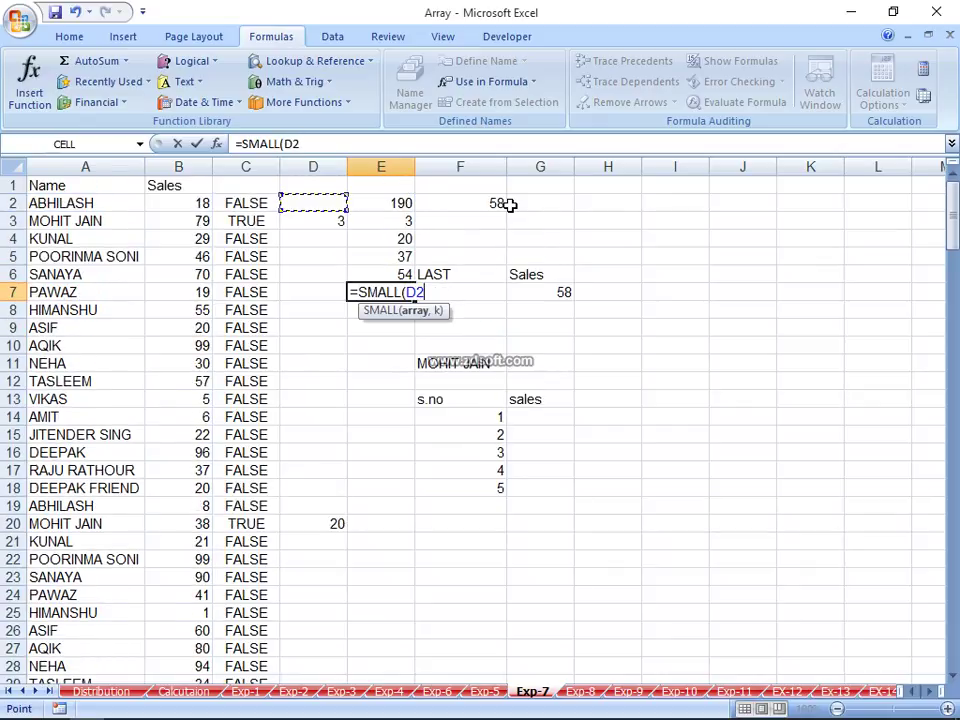
{"action": "key", "text": "ctrl+shift+Down"}
{"action": "type", "text": ":D194,"}
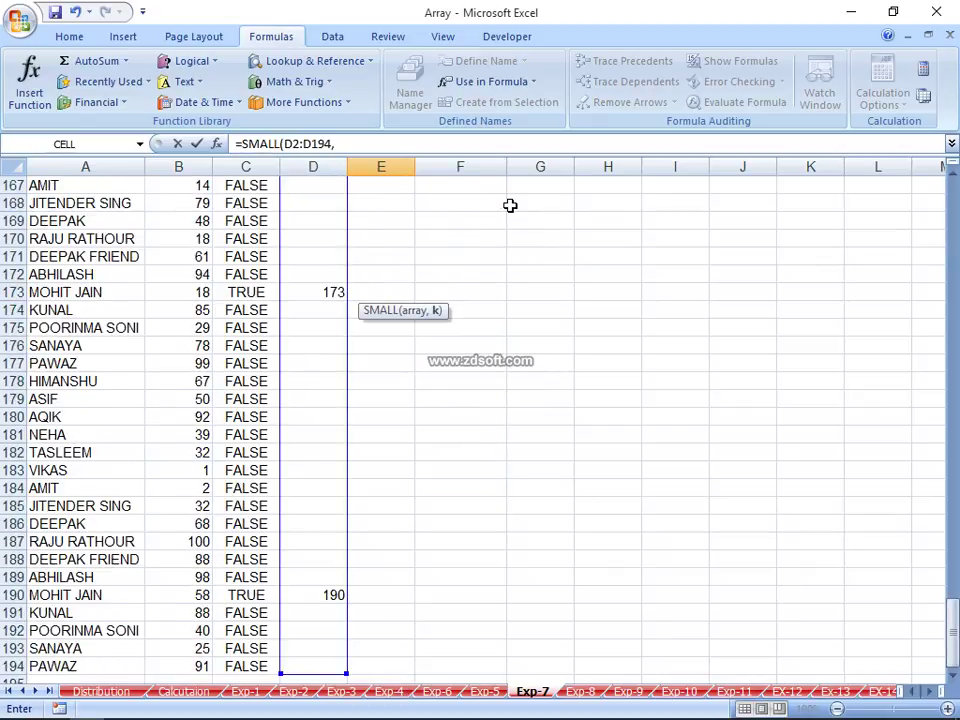
{"action": "key", "text": "Return"}
{"action": "key", "text": "Up"}
{"action": "key", "text": "Up"}
{"action": "key", "text": "Up"}
{"action": "key", "text": "Up"}
{"action": "key", "text": "Up"}
{"action": "key", "text": "Left"}
{"action": "key", "text": "Up"}
{"action": "key", "text": "Down"}
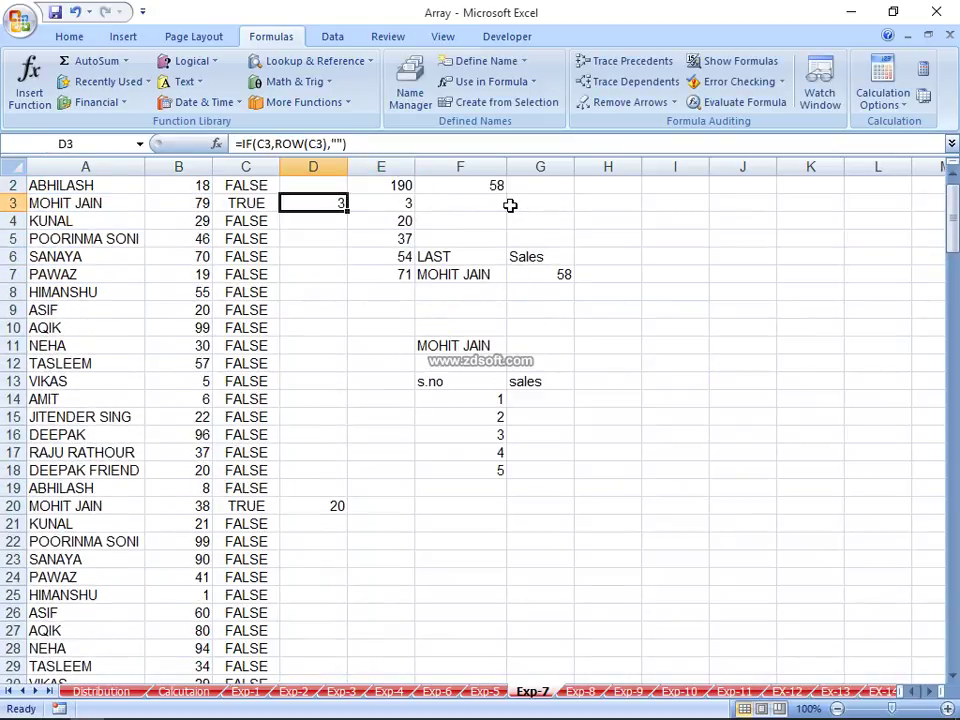
Step: Review the row numbers in column D and the SMALL results in column E
{"action": "key", "text": "ctrl+Down"}
{"action": "key", "text": "ctrl+Up"}
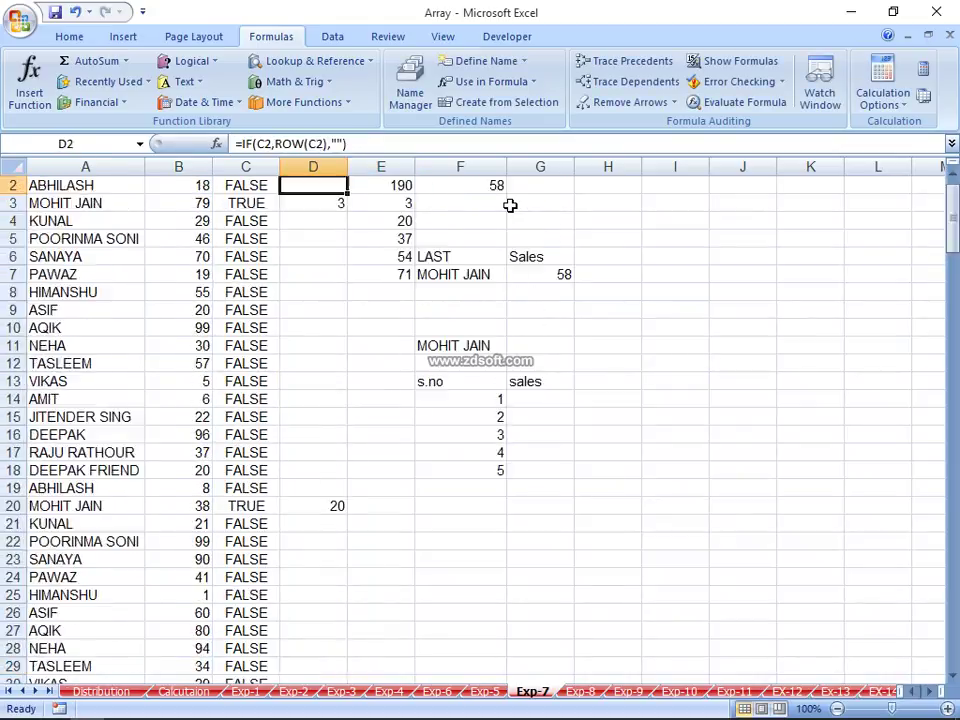
{"action": "key", "text": "Down"}
{"action": "key", "text": "ctrl+Down"}
{"action": "key", "text": "ctrl+Up"}
{"action": "key", "text": "Down"}
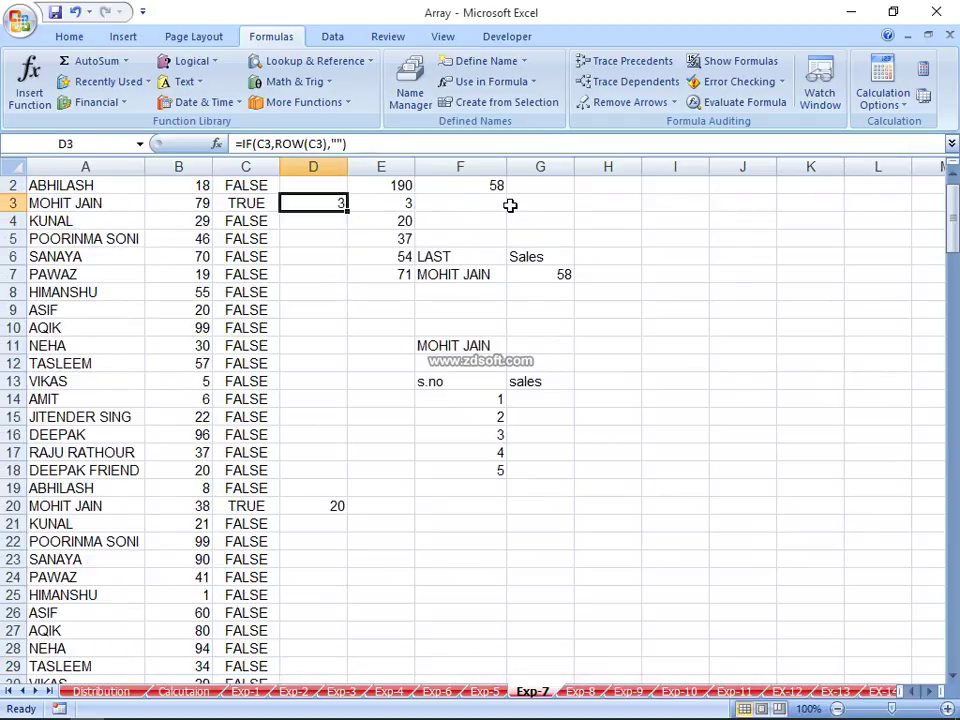
{"action": "key", "text": "ctrl+Down"}
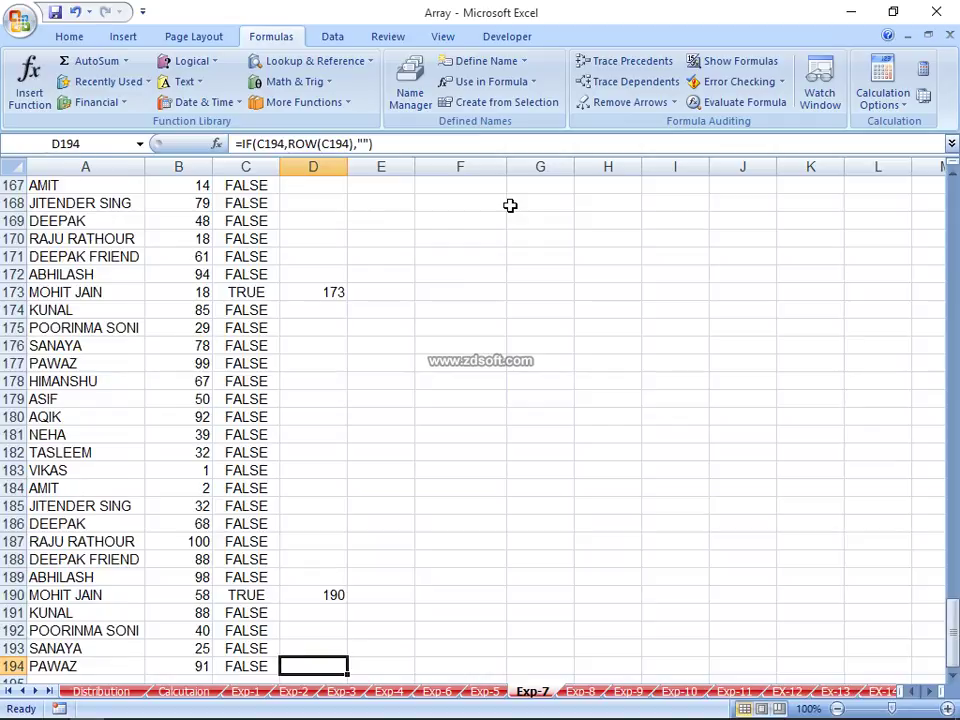
{"action": "key", "text": "Right"}
{"action": "key", "text": "ctrl+Up"}
{"action": "key", "text": "Left"}
{"action": "key", "text": "Up"}
{"action": "key", "text": "Up"}
{"action": "key", "text": "Up"}
{"action": "key", "text": "Up"}
{"action": "key", "text": "Up"}
{"action": "key", "text": "Down"}
{"action": "key", "text": "Down"}
{"action": "key", "text": "Down"}
{"action": "key", "text": "Down"}
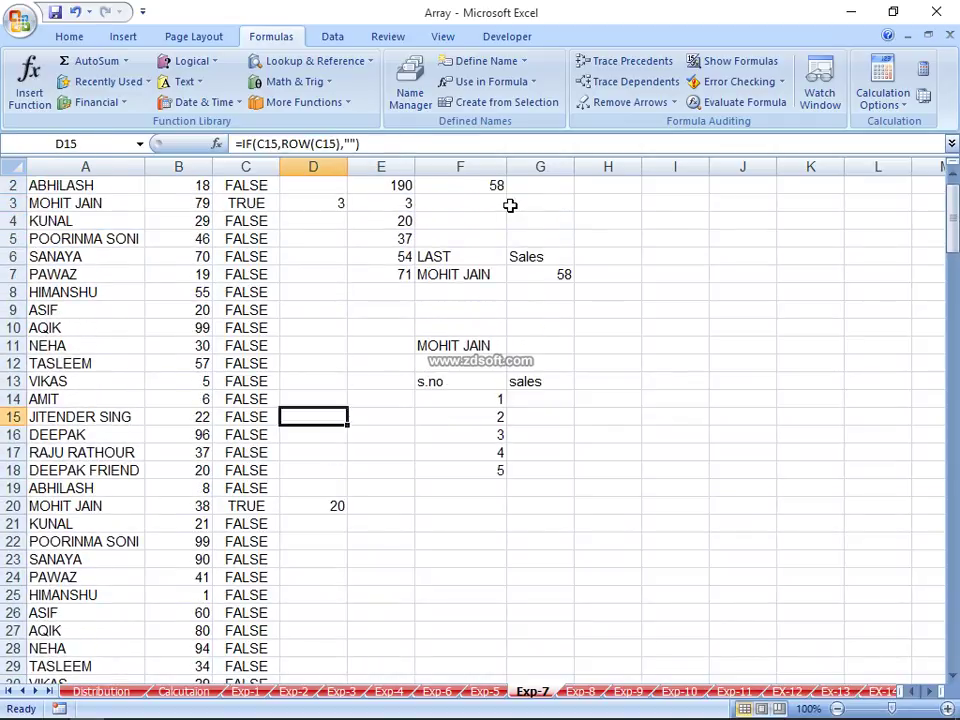
{"action": "key", "text": "Down"}
{"action": "key", "text": "Down"}
{"action": "key", "text": "Down"}
{"action": "key", "text": "Down"}
{"action": "key", "text": "Down"}
{"action": "key", "text": "Down"}
{"action": "key", "text": "Down"}
{"action": "key", "text": "Down"}
{"action": "key", "text": "Down"}
{"action": "key", "text": "Down"}
{"action": "key", "text": "Down"}
{"action": "key", "text": "Down"}
{"action": "key", "text": "Down"}
{"action": "key", "text": "Down"}
{"action": "key", "text": "Down"}
{"action": "key", "text": "Down"}
{"action": "key", "text": "Down"}
{"action": "key", "text": "Down"}
{"action": "key", "text": "Down"}
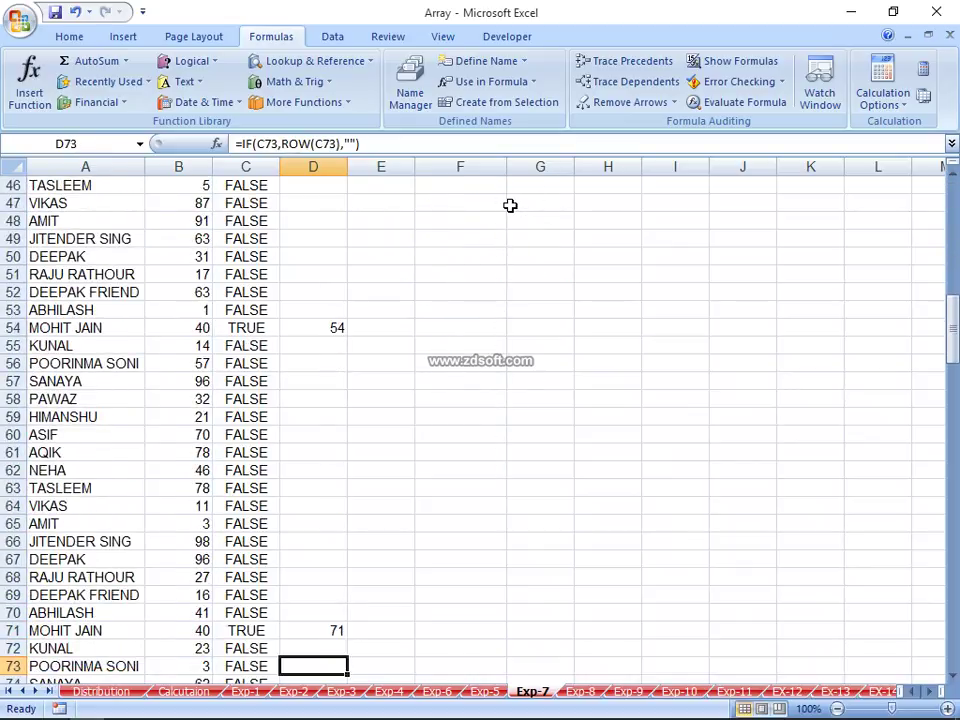
{"action": "key", "text": "Right"}
{"action": "key", "text": "Up"}
{"action": "key", "text": "ctrl+Up"}
{"action": "key", "text": "Up"}
{"action": "key", "text": "Up"}
{"action": "key", "text": "Up"}
{"action": "key", "text": "Up"}
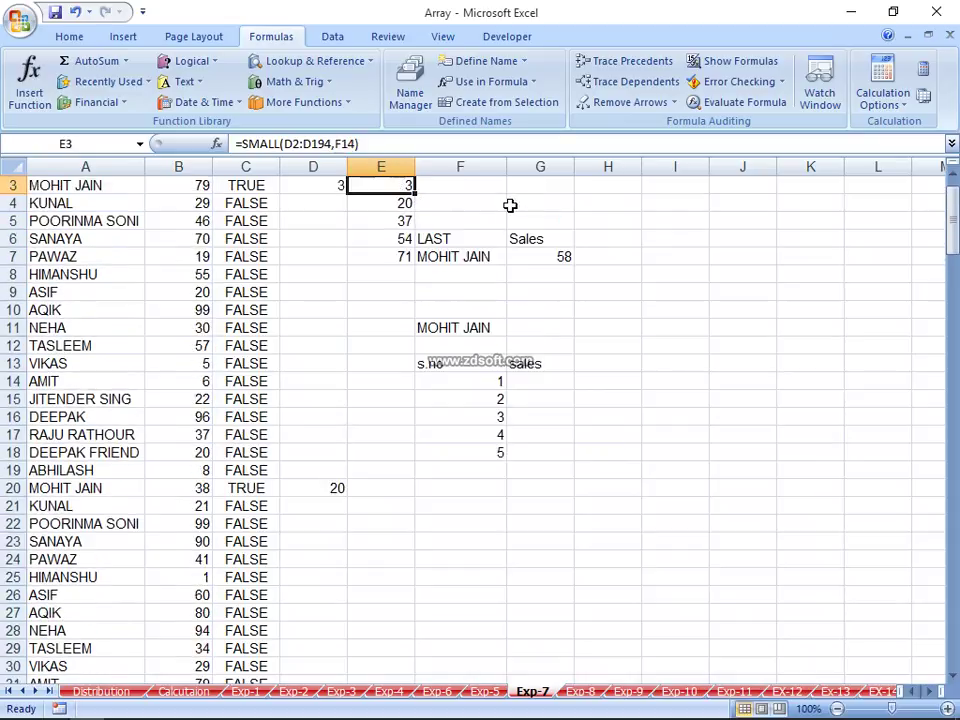
{"action": "key", "text": "Up"}
{"action": "key", "text": "Down"}
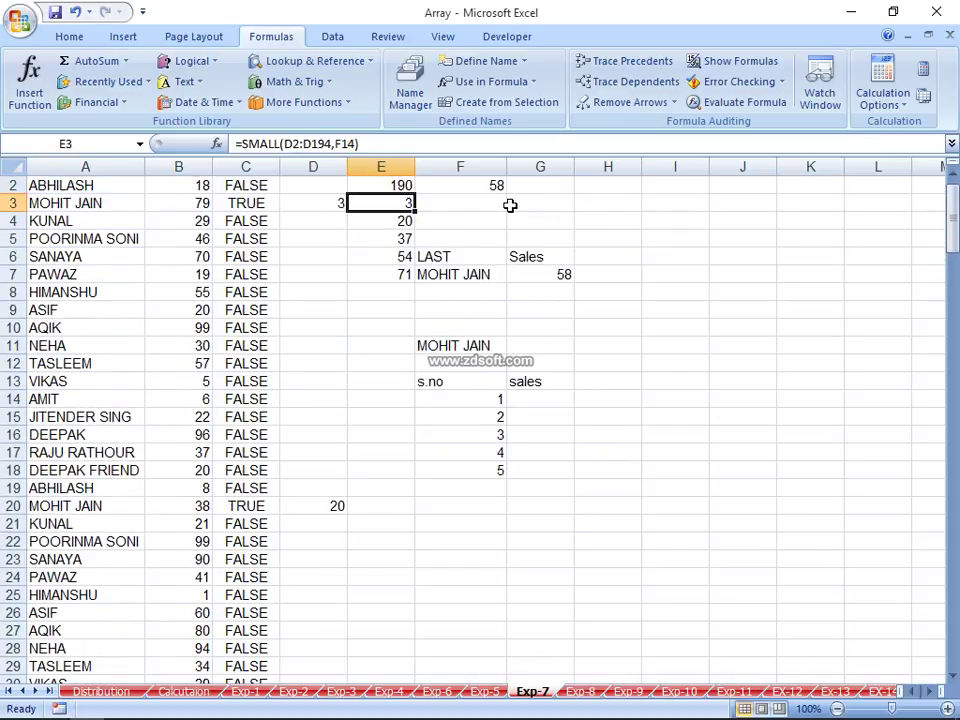
{"action": "key", "text": "Down"}
{"action": "key", "text": "Down"}
{"action": "key", "text": "Up"}
{"action": "key", "text": "Up"}
{"action": "key", "text": "Right"}
{"action": "key", "text": "Left"}
Step: Copy the SMALL formulas in E3:E7 and paste them into G14:G18
{"action": "key", "text": "shift+Down"}
{"action": "key", "text": "shift+Down"}
{"action": "key", "text": "shift+Down"}
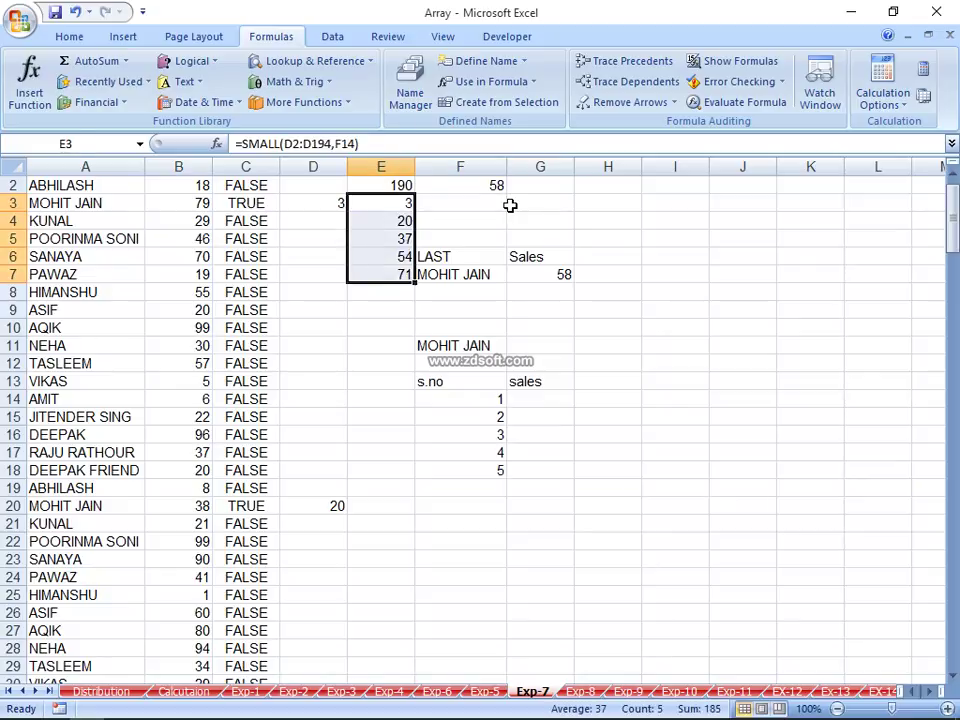
{"action": "key", "text": "ctrl+c"}
{"action": "key", "text": "Right"}
{"action": "key", "text": "Down"}
{"action": "key", "text": "Down"}
{"action": "key", "text": "Down"}
{"action": "key", "text": "Down"}
{"action": "key", "text": "Down"}
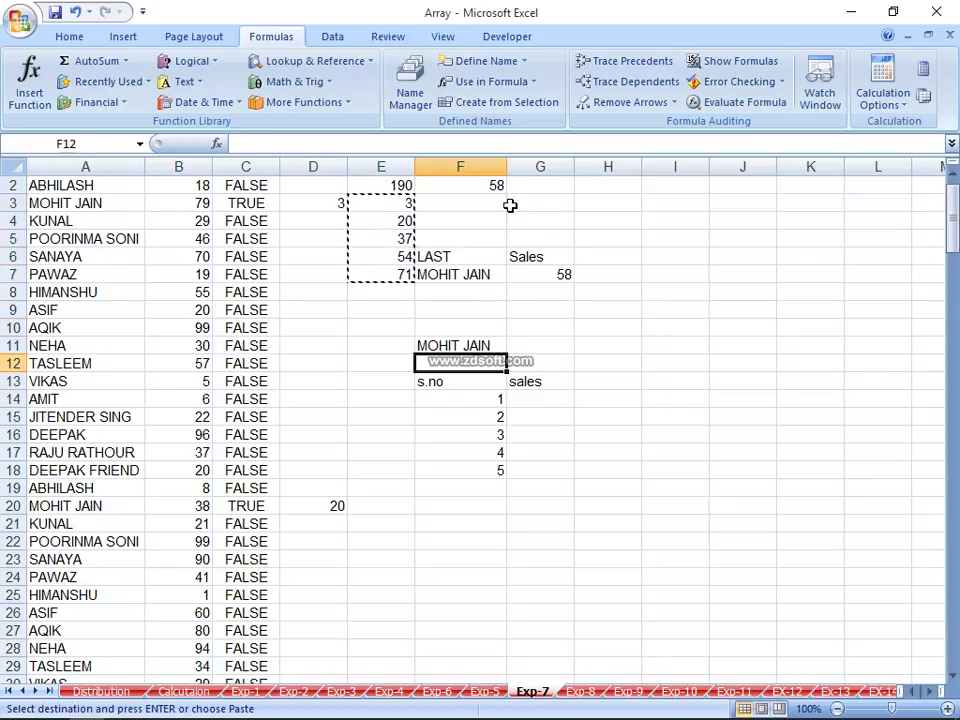
{"action": "key", "text": "Down"}
{"action": "key", "text": "Right"}
{"action": "key", "text": "Down"}
{"action": "key", "text": "ctrl+v"}
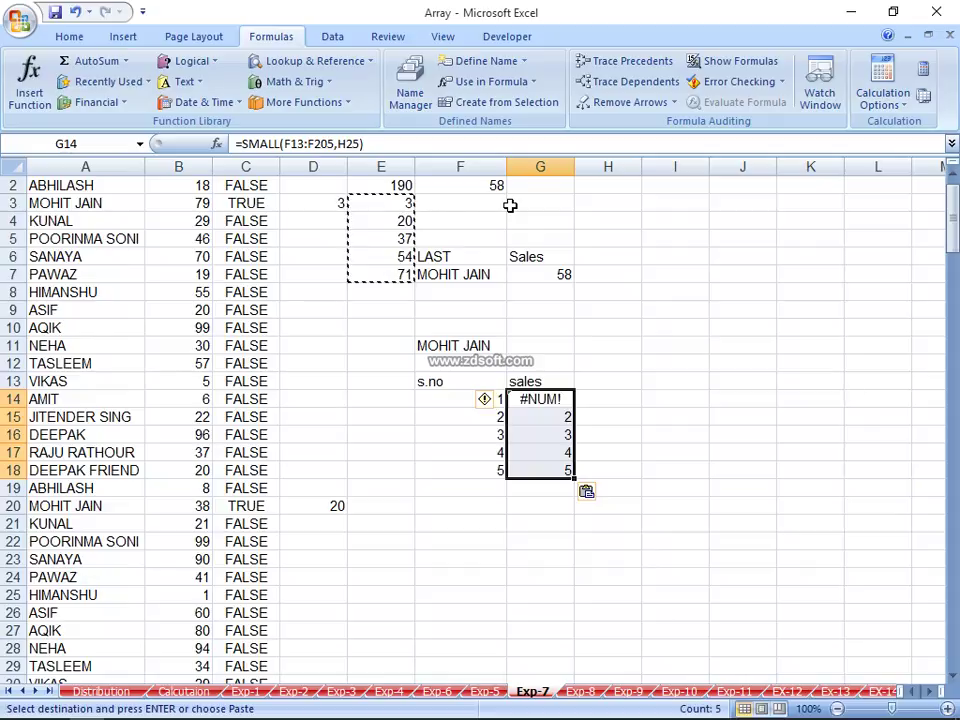
{"action": "key", "text": "Escape"}
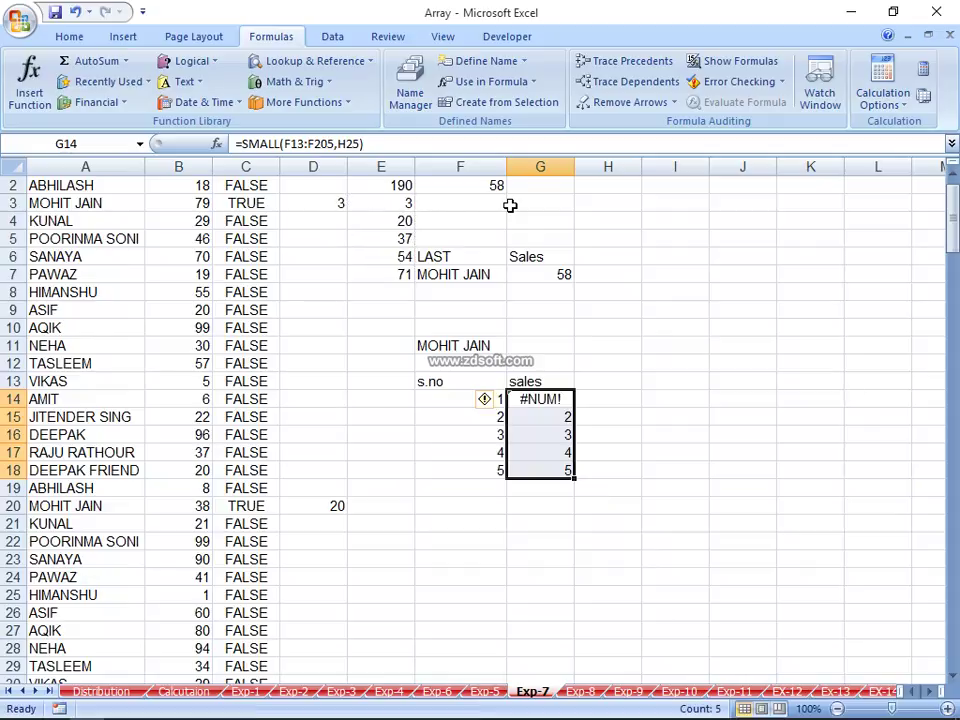
Step: Switch to the Exp-8 sheet and go to the last formula in column C
{"action": "key", "text": "ctrl+Page_Down"}
{"action": "key", "text": "Up"}
{"action": "key", "text": "Down"}
Step: Clear the old IF formulas from C2:C18
{"action": "key", "text": "ctrl+Up"}
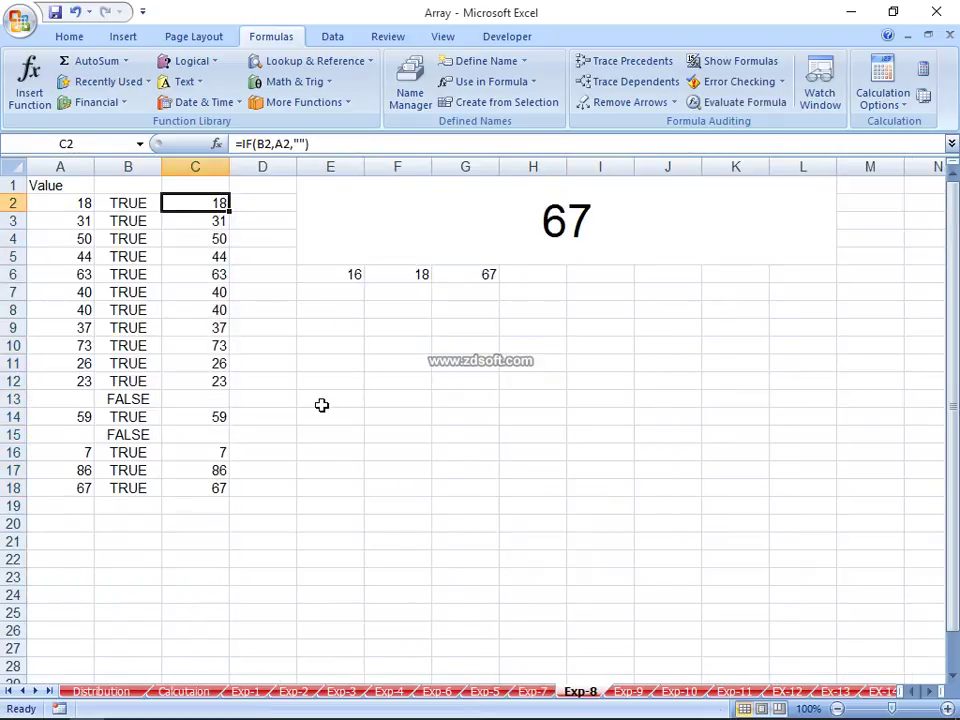
{"action": "key", "text": "ctrl+shift+Down"}
{"action": "key", "text": "Delete"}
{"action": "key", "text": "Up"}
{"action": "key", "text": "Down"}
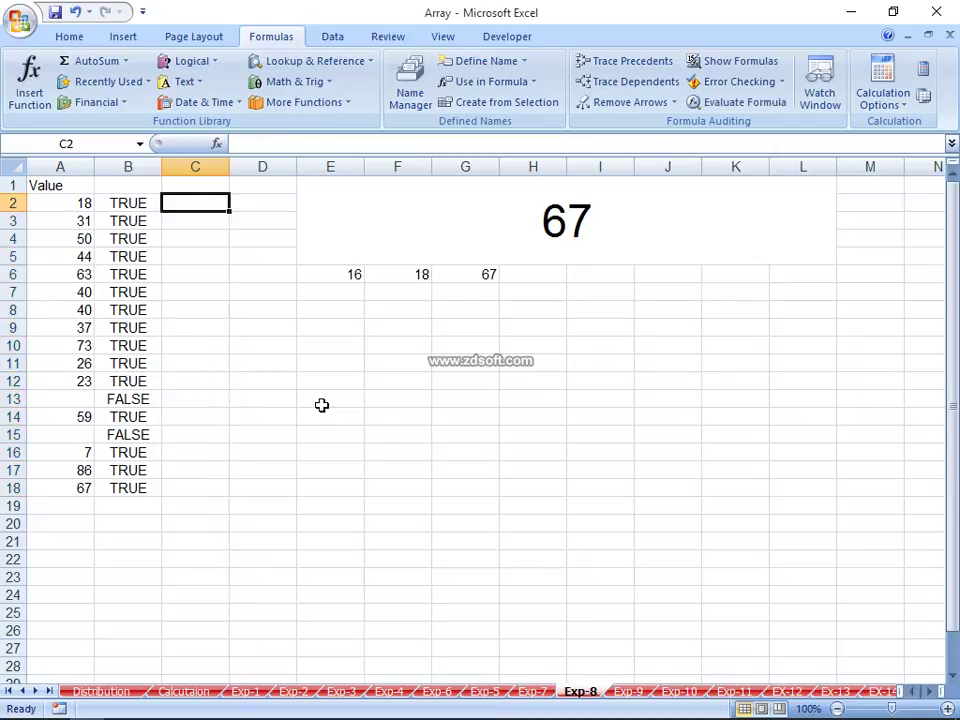
Step: Enter =IF(B2,ROW(A2),"") in C2 so TRUE rows return their row number
{"action": "type", "text": "=IF("}
{"action": "key", "text": "Left"}
{"action": "type", "text": ",ro"}
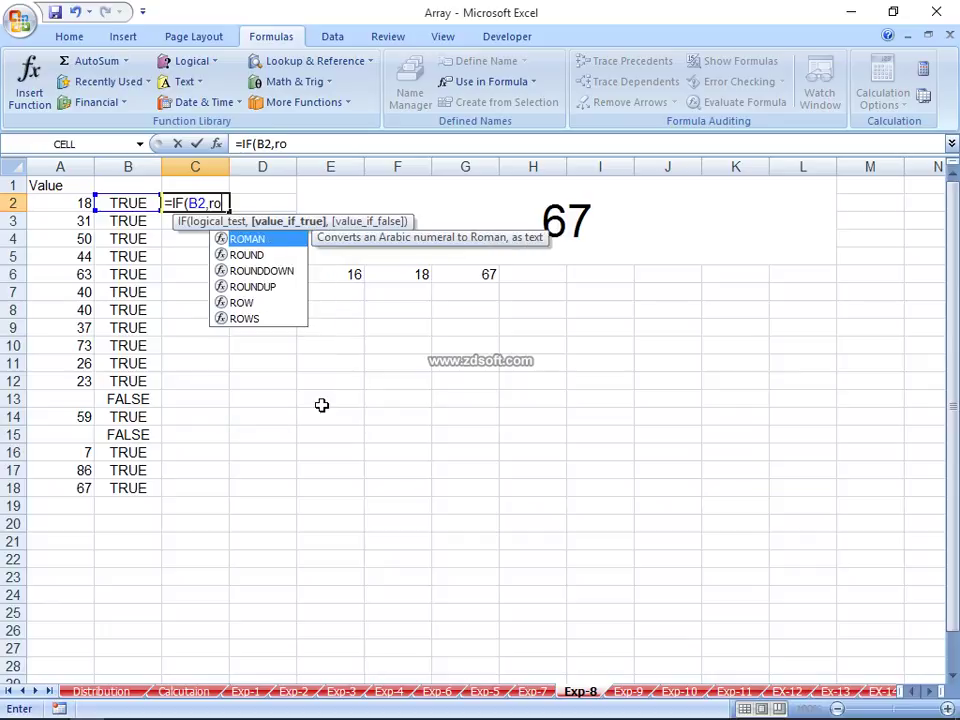
{"action": "type", "text": "w("}
{"action": "key", "text": "Left"}
{"action": "key", "text": "Left"}
{"action": "key", "text": "Return"}
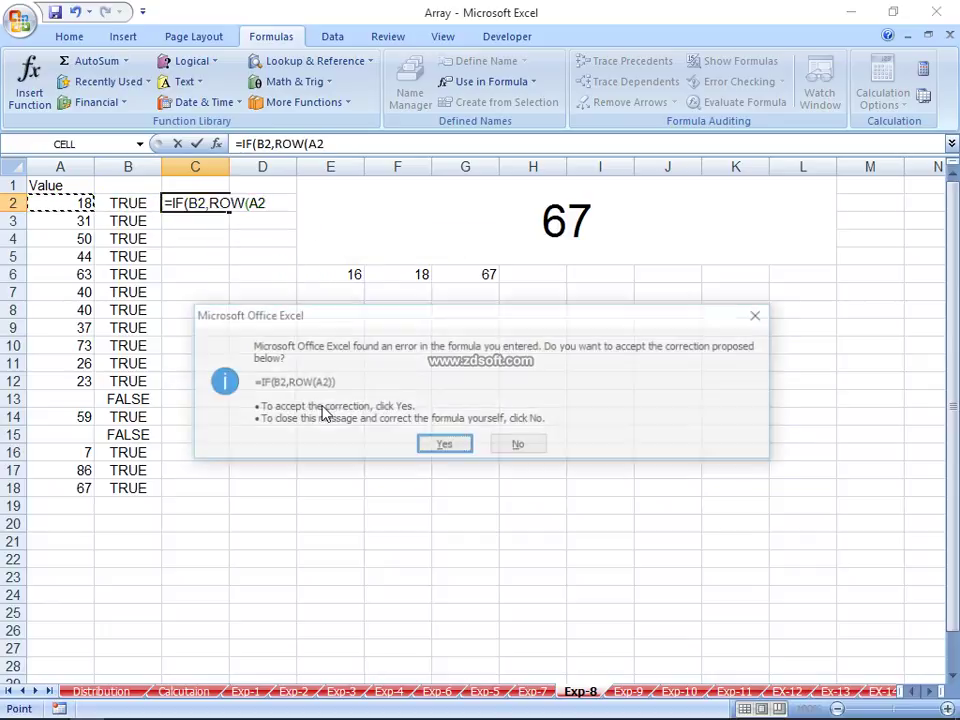
{"action": "key", "text": "Return"}
{"action": "key", "text": "Up"}
{"action": "key", "text": "Left"}
{"action": "key", "text": "Right"}
{"action": "key", "text": "F2"}
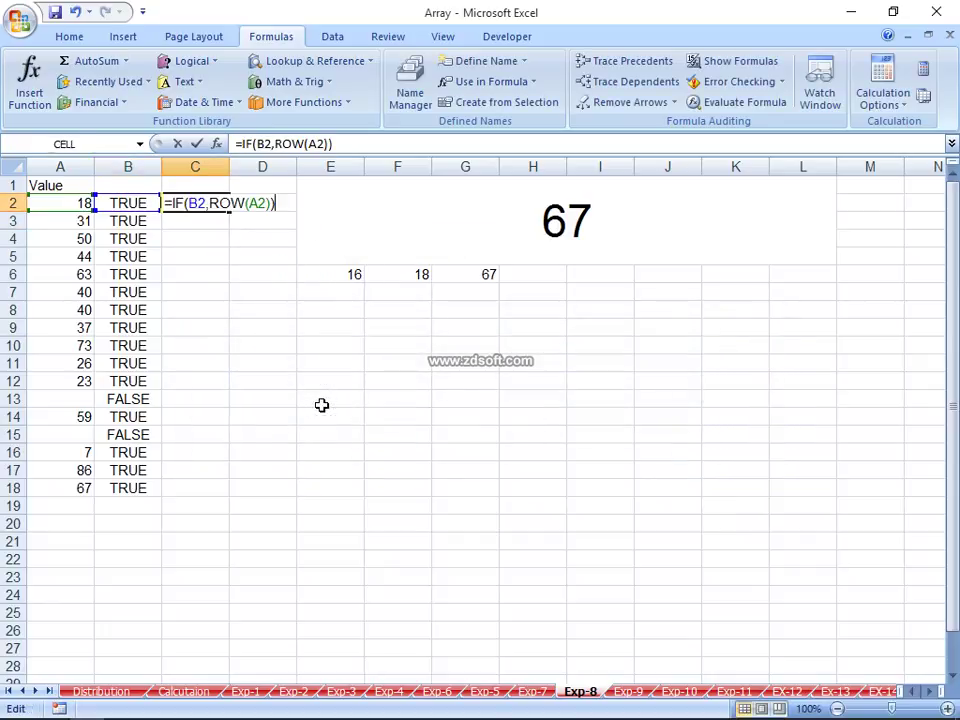
{"action": "key", "text": "BackSpace"}
{"action": "type", "text": ",\"\""}
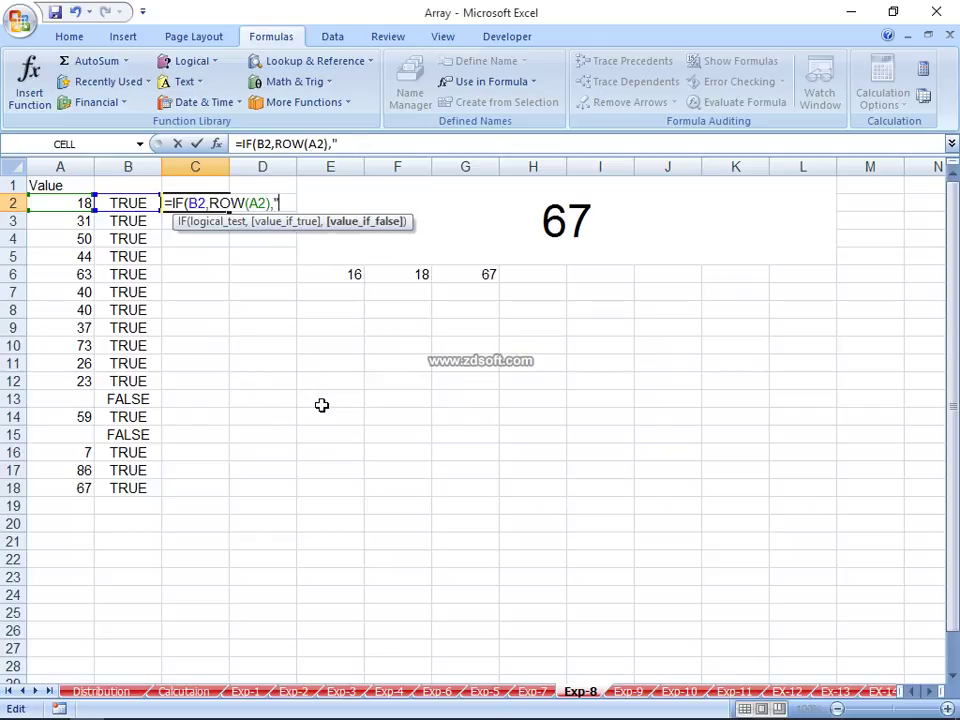
{"action": "type", "text": ")"}
{"action": "key", "text": "Return"}
Step: Fill the IF formula down from C2 to C18
{"action": "key", "text": "Up"}
{"action": "key", "text": "Left"}
{"action": "key", "text": "ctrl+Down"}
{"action": "key", "text": "Right"}
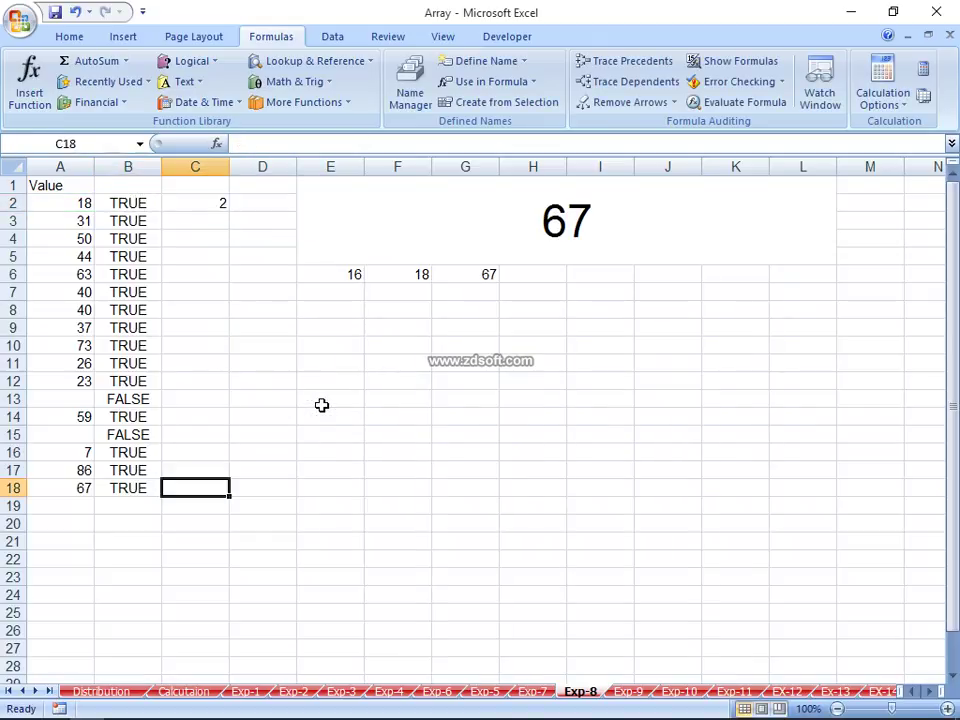
{"action": "key", "text": "ctrl+shift+Up"}
{"action": "key", "text": "ctrl+d"}
Step: Enter =MAX(C2:C18) in D2, returning the last TRUE row, 18
{"action": "key", "text": "Up"}
{"action": "key", "text": "Right"}
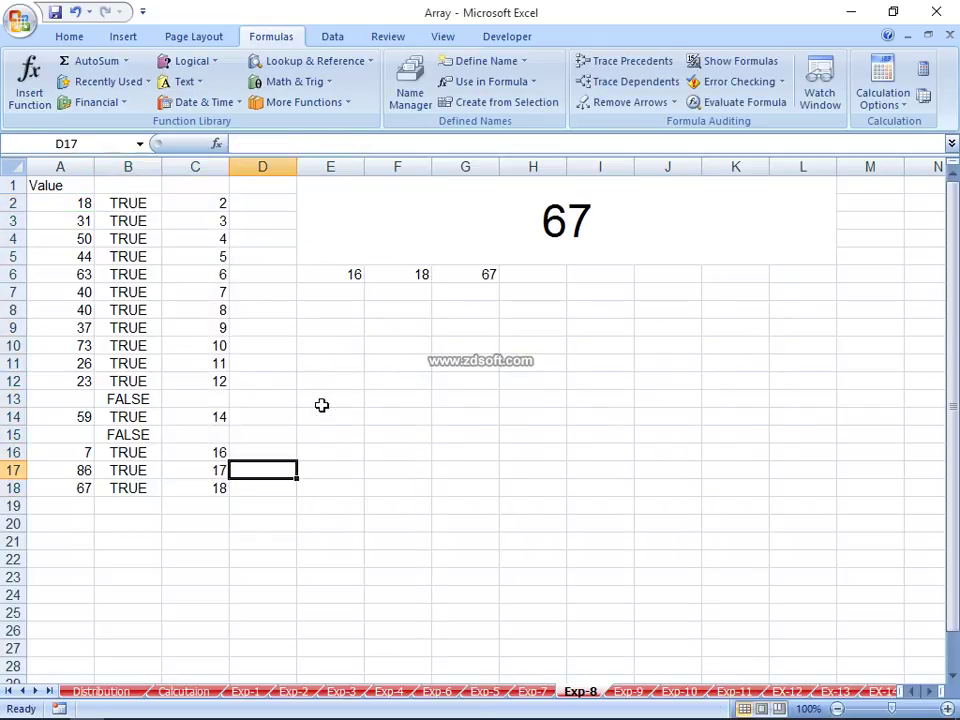
{"action": "key", "text": "ctrl+shift+Up"}
{"action": "key", "text": "ctrl+Up"}
{"action": "key", "text": "Down"}
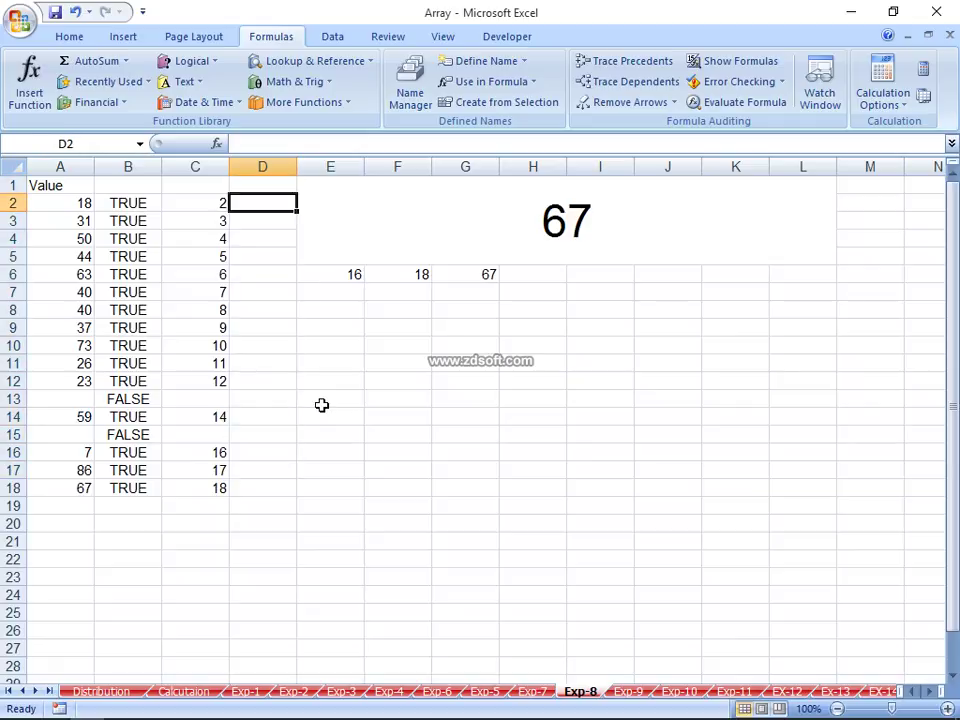
{"action": "type", "text": "=max"}
{"action": "key", "text": "Tab"}
{"action": "key", "text": "Left"}
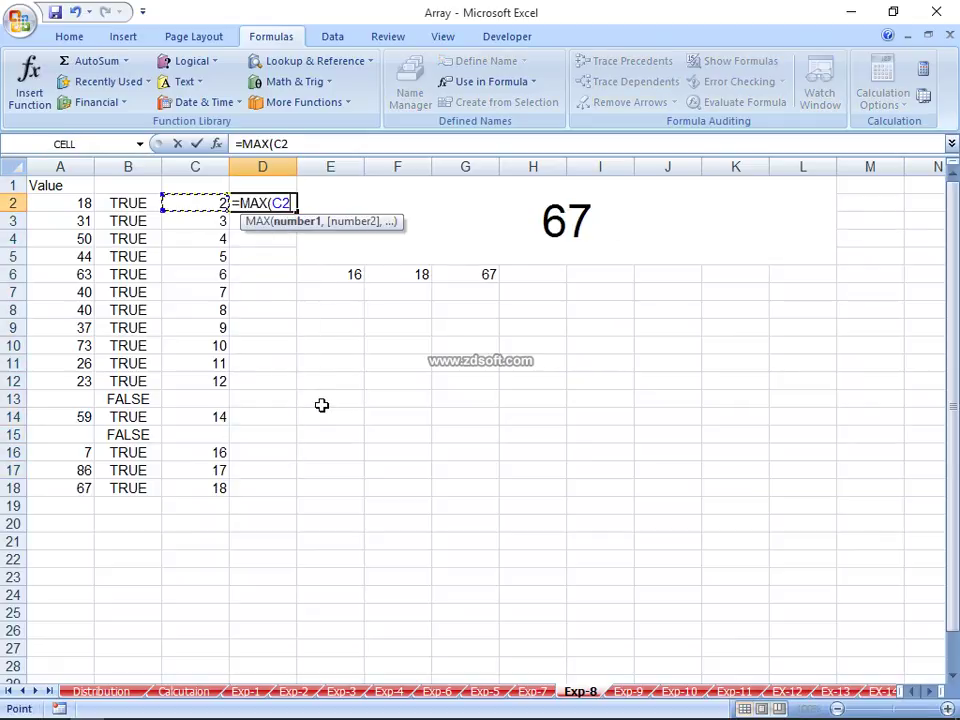
{"action": "key", "text": "ctrl+shift+Down"}
{"action": "key", "text": "Return"}
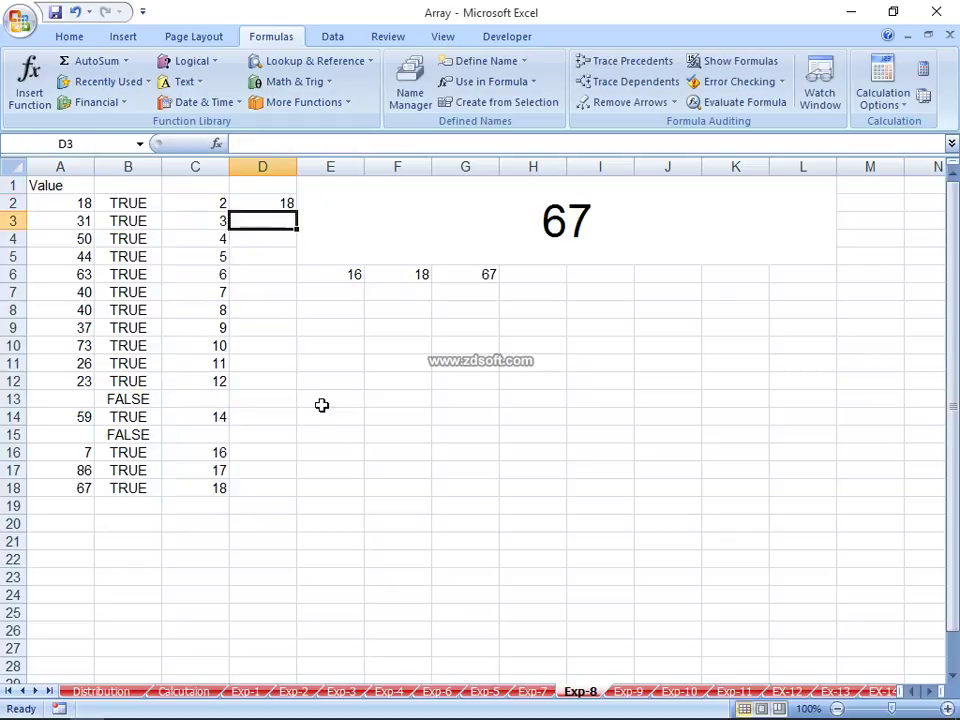
Step: Start a RAND formula in the first empty cell below the column A values
{"action": "key", "text": "Left"}
{"action": "key", "text": "Left"}
{"action": "key", "text": "Left"}
{"action": "key", "text": "Down"}
{"action": "key", "text": "Down"}
{"action": "key", "text": "Down"}
{"action": "key", "text": "Down"}
{"action": "key", "text": "Down"}
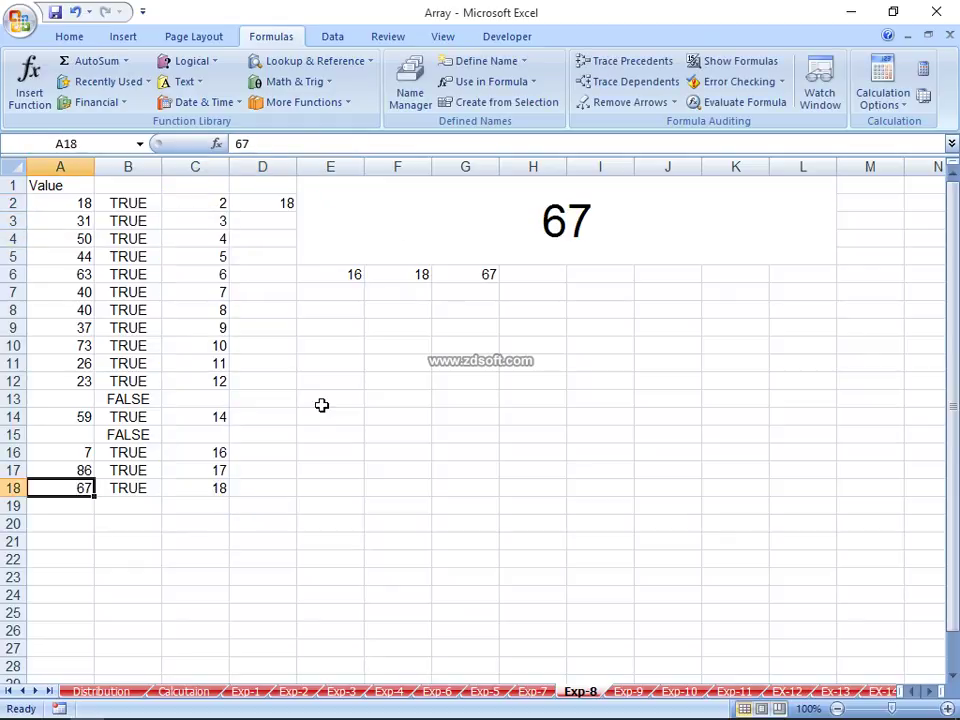
{"action": "key", "text": "Down"}
{"action": "type", "text": "=rand"}
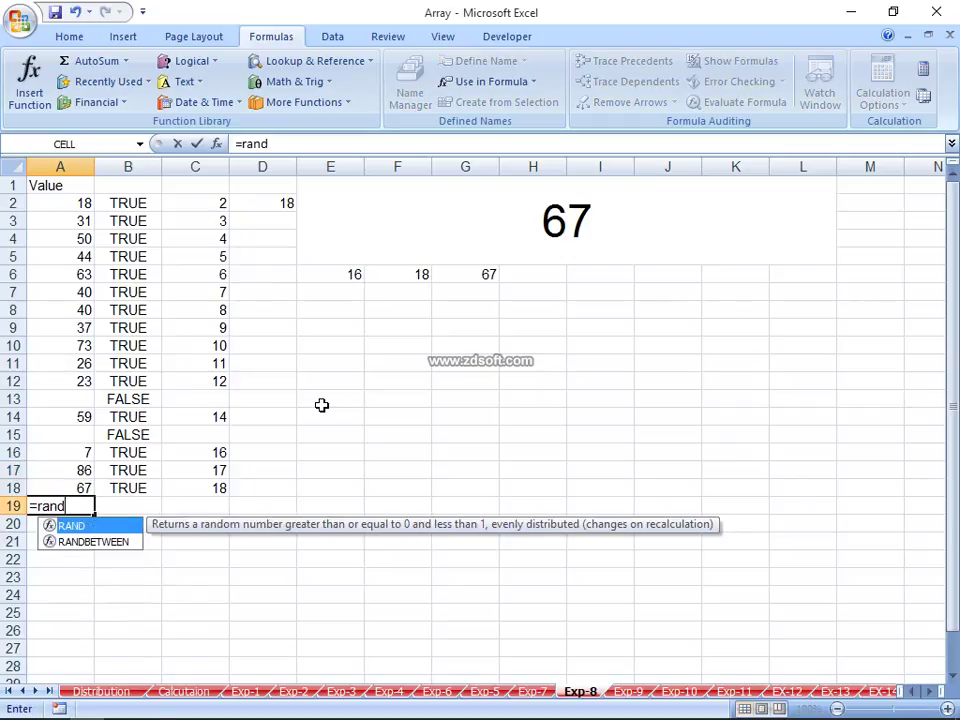
{"action": "key", "text": "Down"}
Step: Enter =RANDBETWEEN(1,100) in A19 and fill the random numbers down to A28
{"action": "key", "text": "Tab"}
{"action": "type", "text": "1,100"}
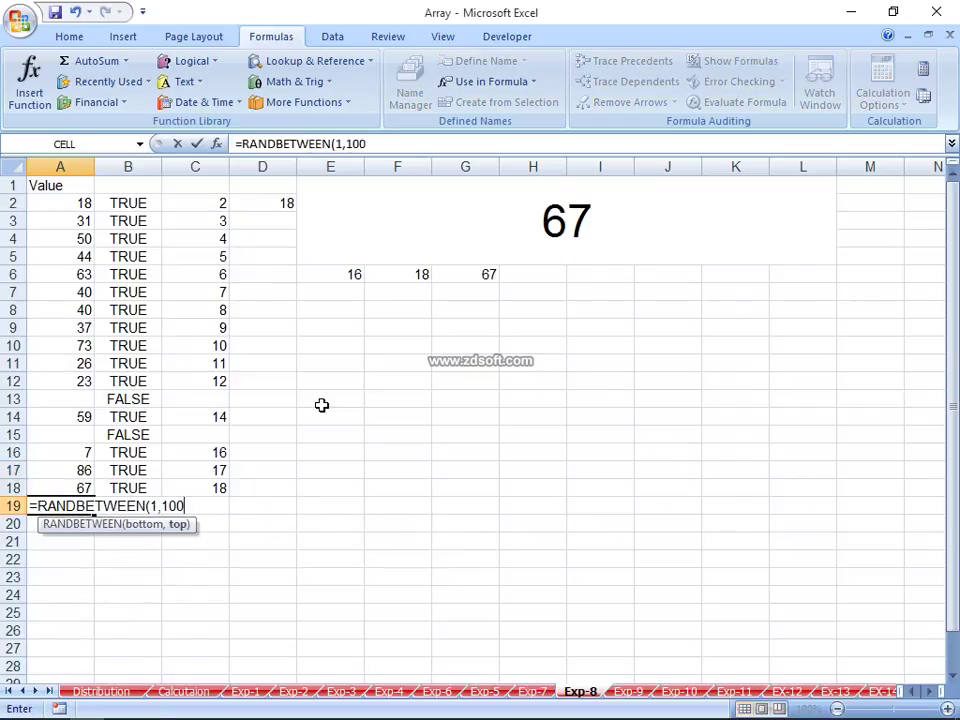
{"action": "key", "text": "ctrl+Return"}
{"action": "key", "text": "shift+Down"}
{"action": "key", "text": "shift+Down"}
{"action": "key", "text": "shift+Down"}
{"action": "key", "text": "shift+Down"}
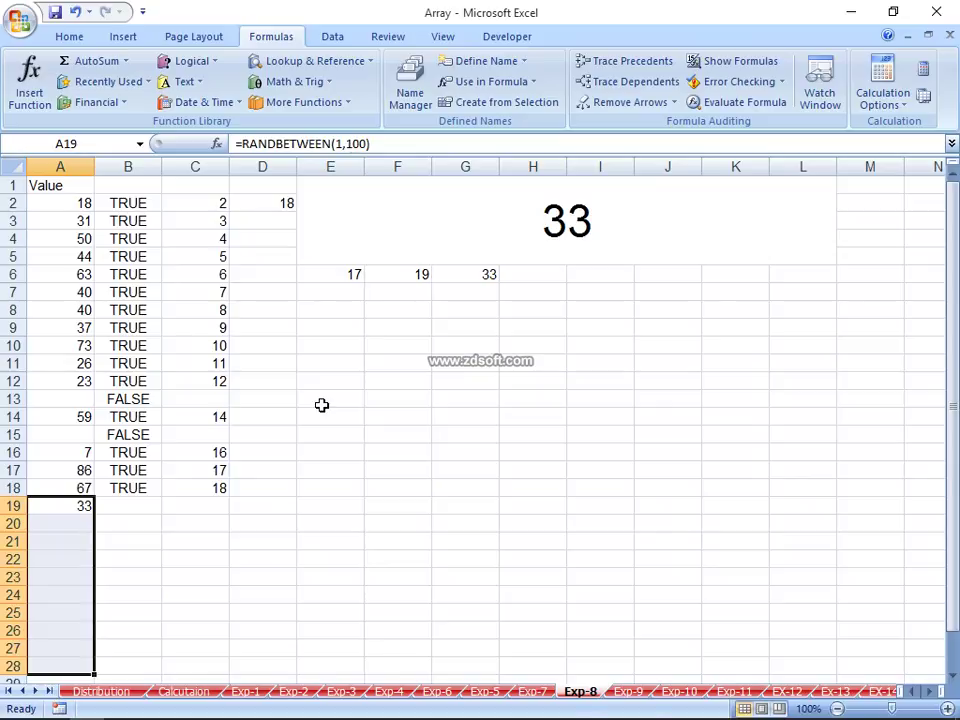
{"action": "key", "text": "ctrl+d"}
{"action": "key", "text": "Down"}
{"action": "key", "text": "Up"}
Step: Fill column B's TRUE test and column C's IF/ROW formula down from row 18 to row 28
{"action": "key", "text": "Up"}
{"action": "key", "text": "Right"}
{"action": "key", "text": "Left"}
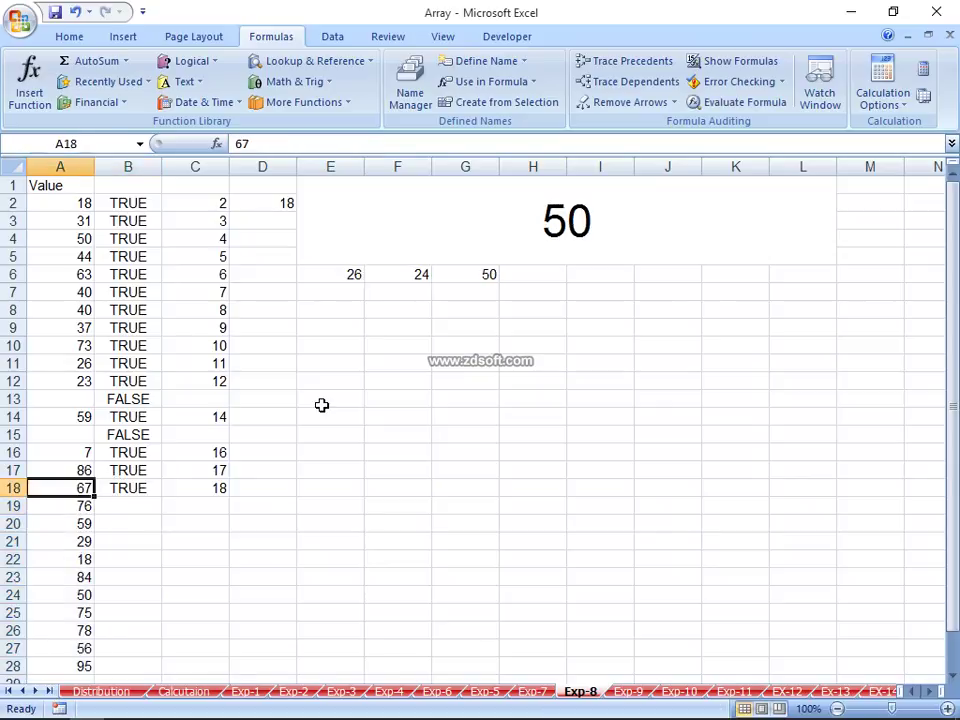
{"action": "key", "text": "ctrl+Down"}
{"action": "key", "text": "Right"}
{"action": "key", "text": "ctrl+shift+Up"}
{"action": "key", "text": "ctrl+d"}
{"action": "key", "text": "Right"}
{"action": "key", "text": "Up"}
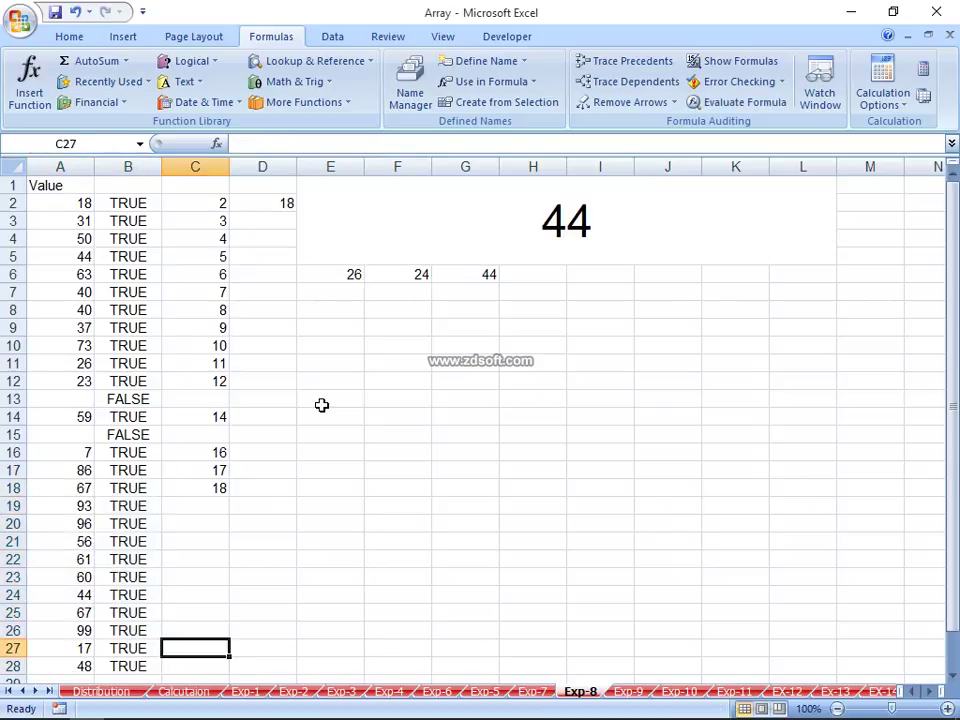
{"action": "key", "text": "Down"}
{"action": "key", "text": "ctrl+shift+Up"}
{"action": "key", "text": "ctrl+d"}
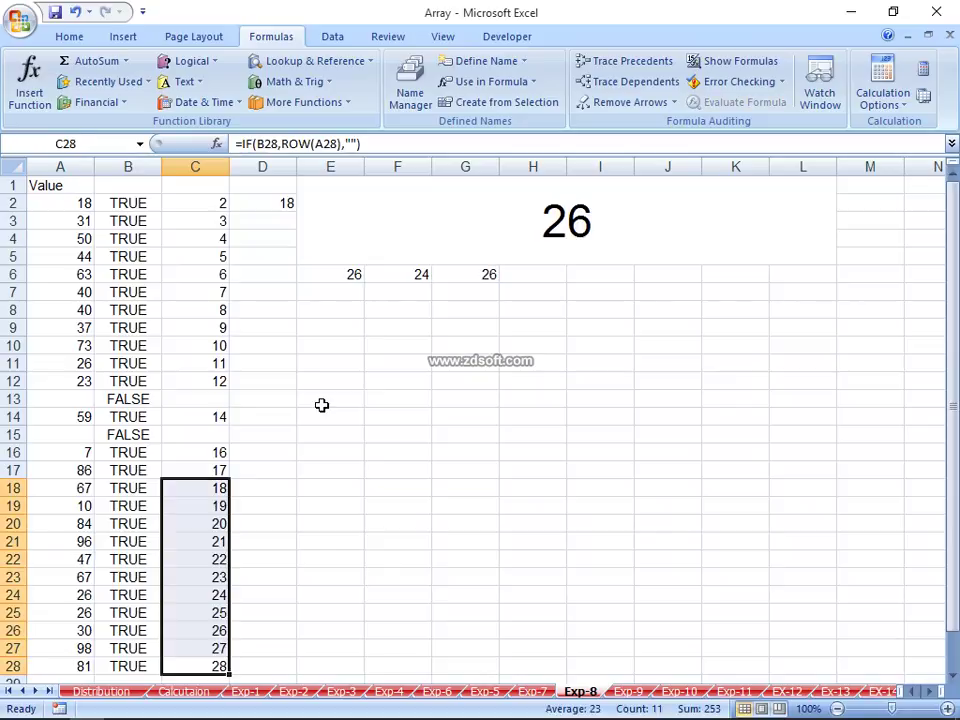
Step: Convert the new rows A18:C28 to fixed values by pasting them as values
{"action": "key", "text": "shift+Left"}
{"action": "key", "text": "shift+Left"}
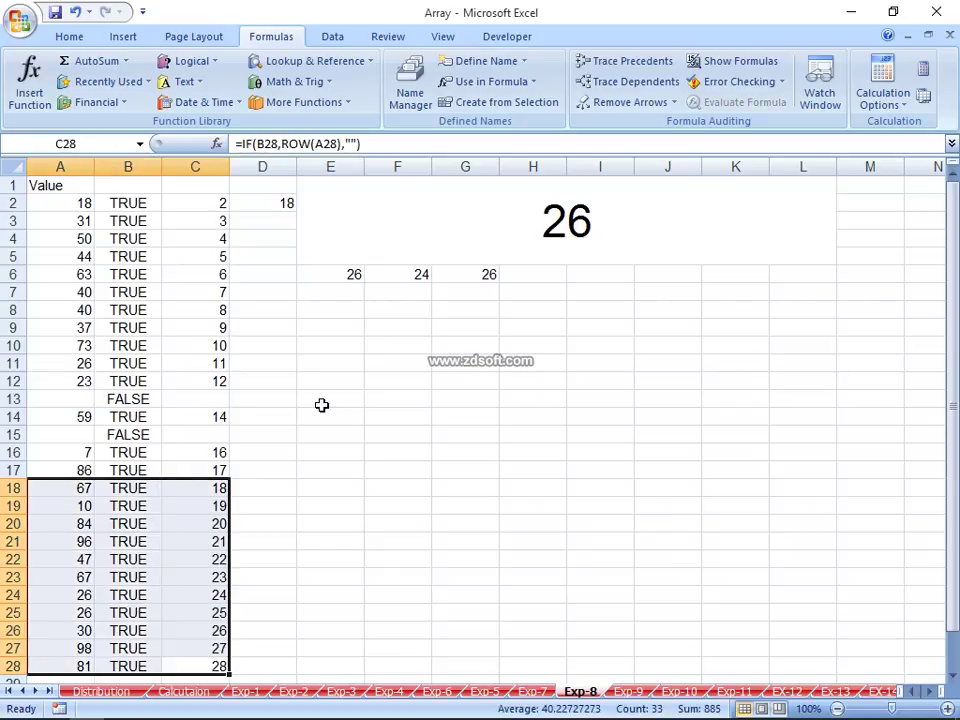
{"action": "key", "text": "ctrl+c"}
{"action": "key", "text": "alt+h"}
{"action": "key", "text": "v"}
{"action": "key", "text": "v"}
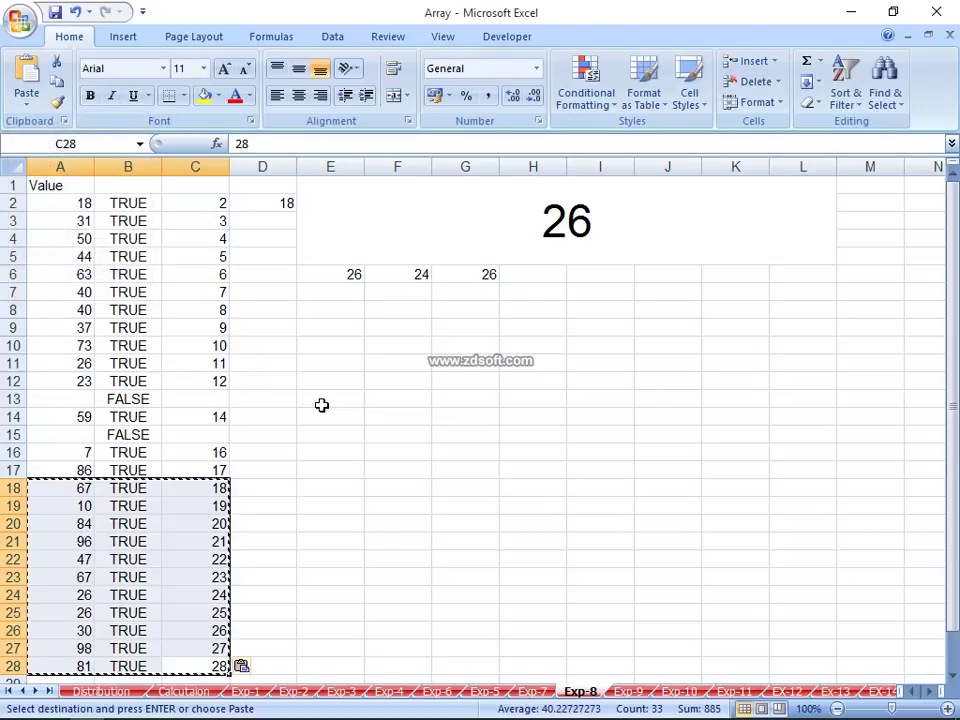
Step: Widen D2's formula to =MAX(C2:C28) so it returns 28
{"action": "key", "text": "Right"}
{"action": "key", "text": "ctrl+Up"}
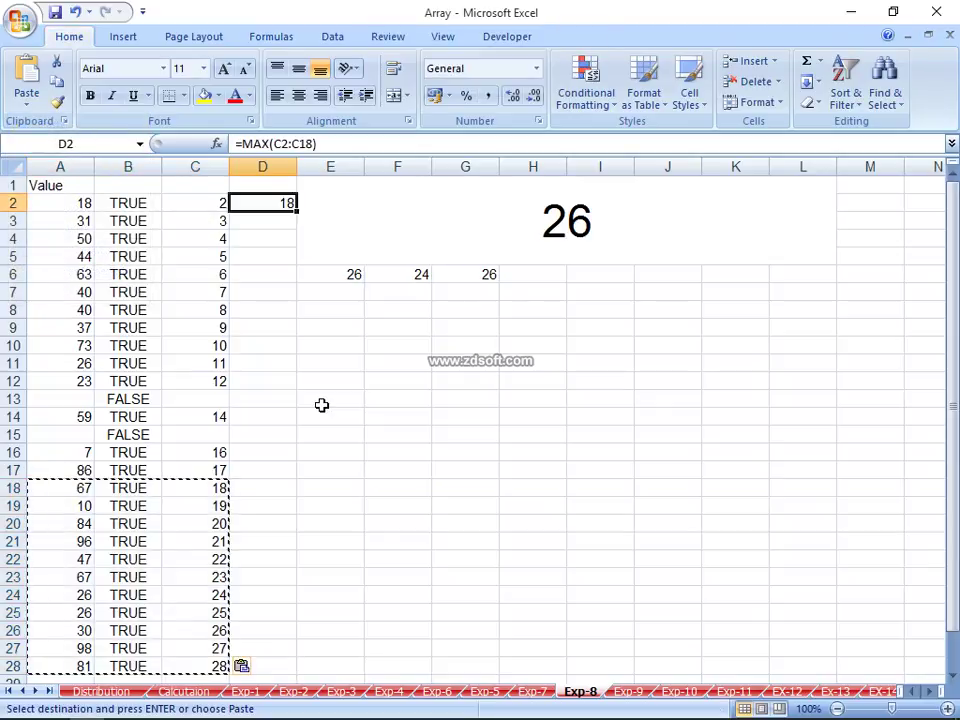
{"action": "key", "text": "F2"}
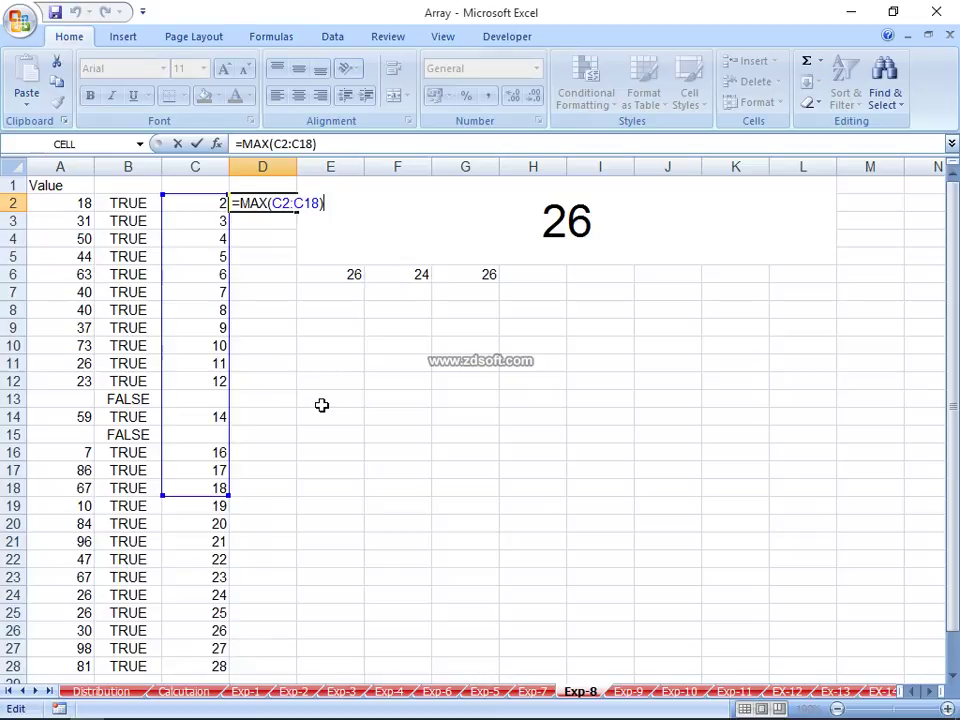
{"action": "left_click", "coordinate": [307, 143]}
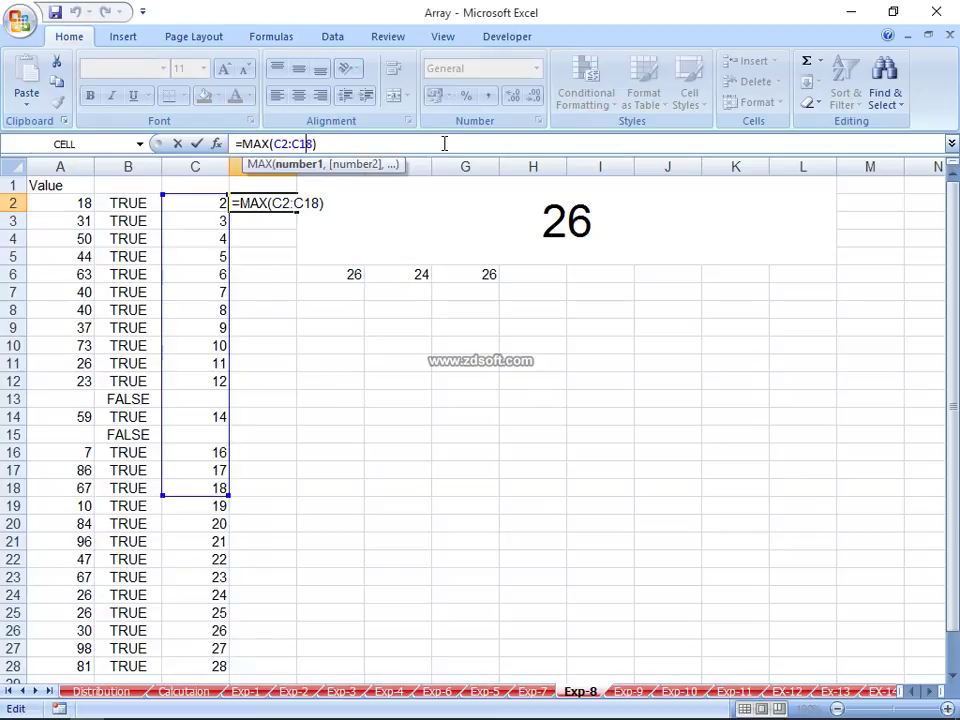
{"action": "key", "text": "BackSpace"}
{"action": "key", "text": "BackSpace"}
{"action": "type", "text": "28"}
{"action": "key", "text": "Return"}
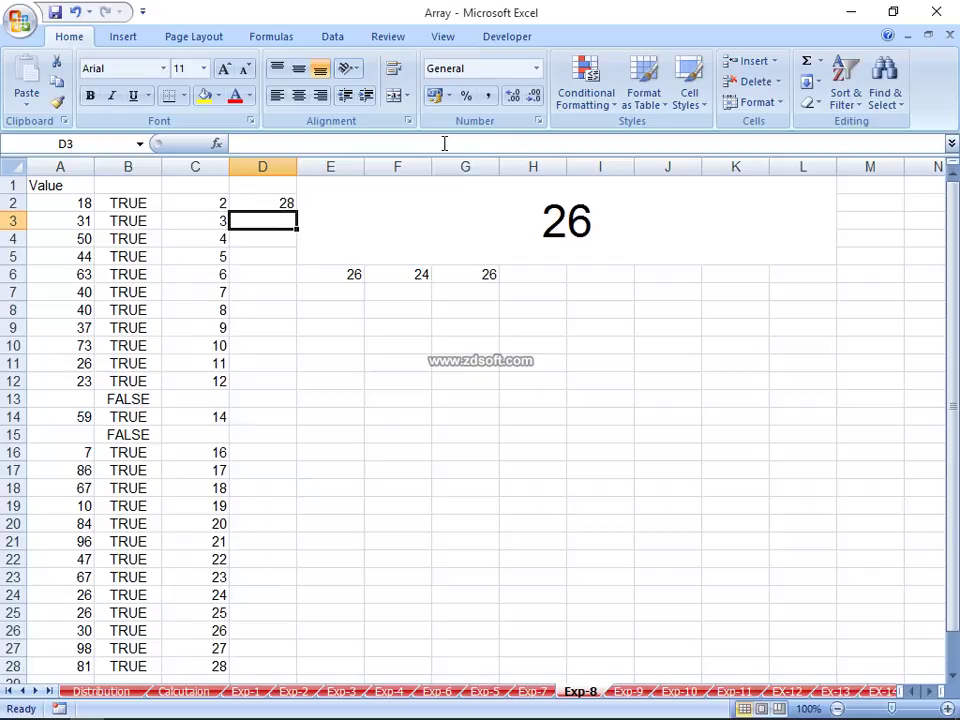
{"action": "key", "text": "Up"}
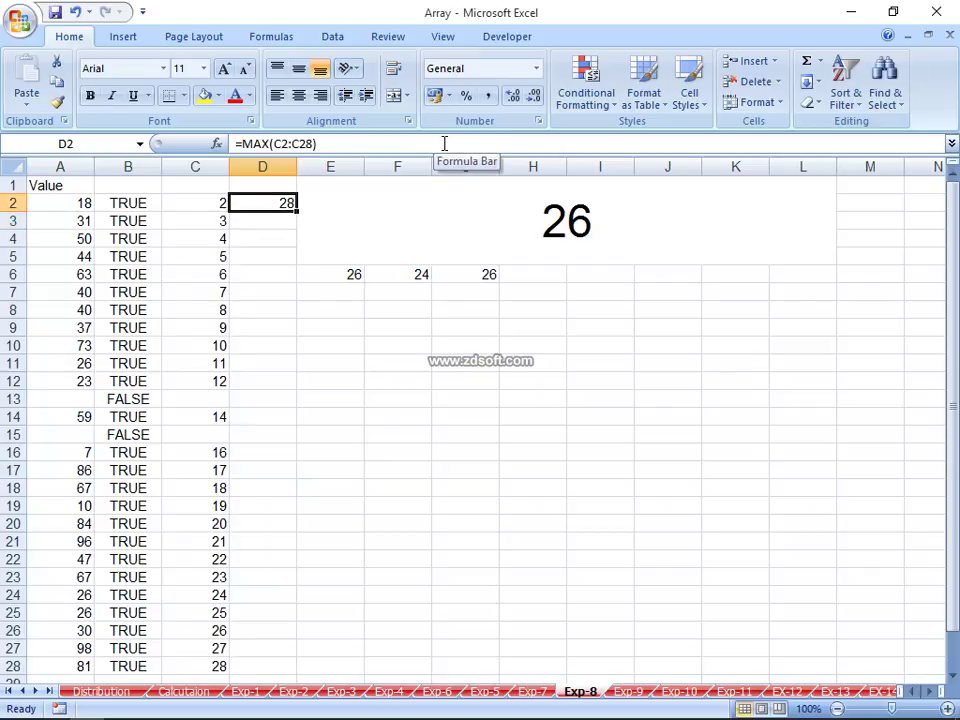
{"action": "key", "text": "Down"}
Step: Enter an INDEX formula in D4 over the range A2:A28, pointing the row argument at D2
{"action": "key", "text": "Down"}
{"action": "type", "text": "=i"}
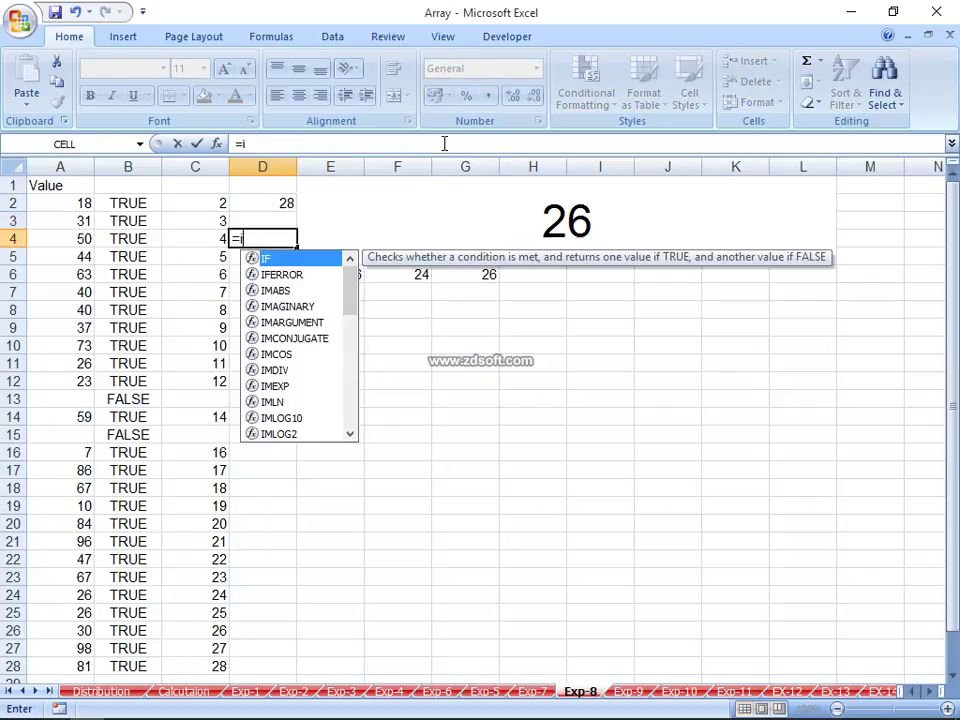
{"action": "type", "text": "nd"}
{"action": "key", "text": "Down"}
{"action": "key", "text": "Up"}
{"action": "key", "text": "Tab"}
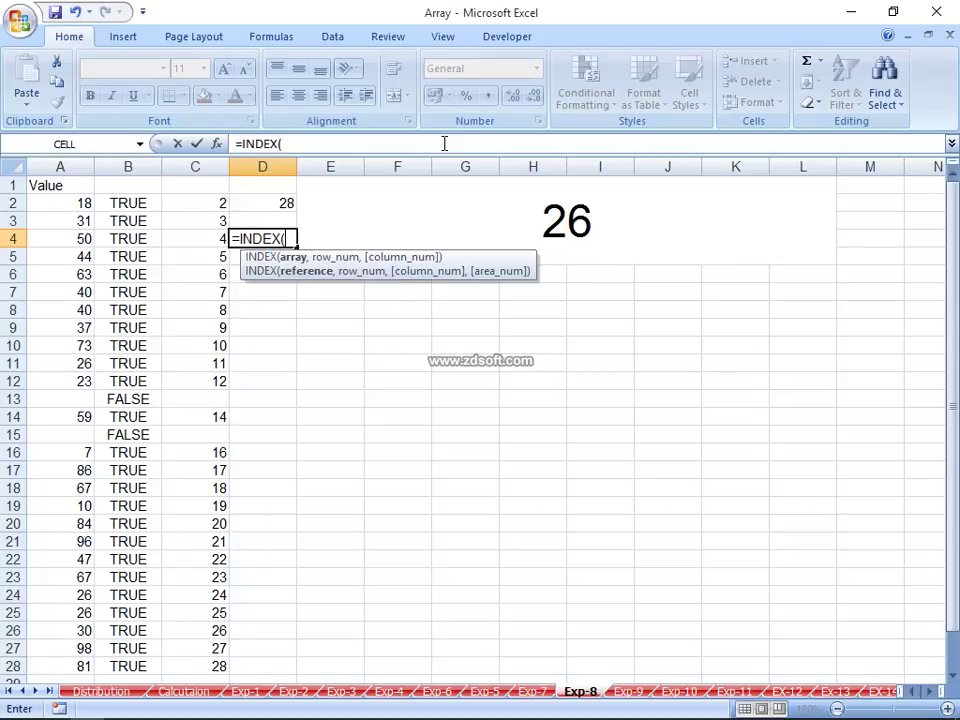
{"action": "key", "text": "Left"}
{"action": "key", "text": "Left"}
{"action": "key", "text": "Left"}
{"action": "key", "text": "Up"}
{"action": "key", "text": "Up"}
{"action": "key", "text": "shift+Down"}
{"action": "key", "text": "shift+Down"}
{"action": "key", "text": "shift+Down"}
{"action": "key", "text": "ctrl+shift+Down"}
{"action": "key", "text": "ctrl+shift+Down"}
{"action": "key", "text": "ctrl+shift+Down"}
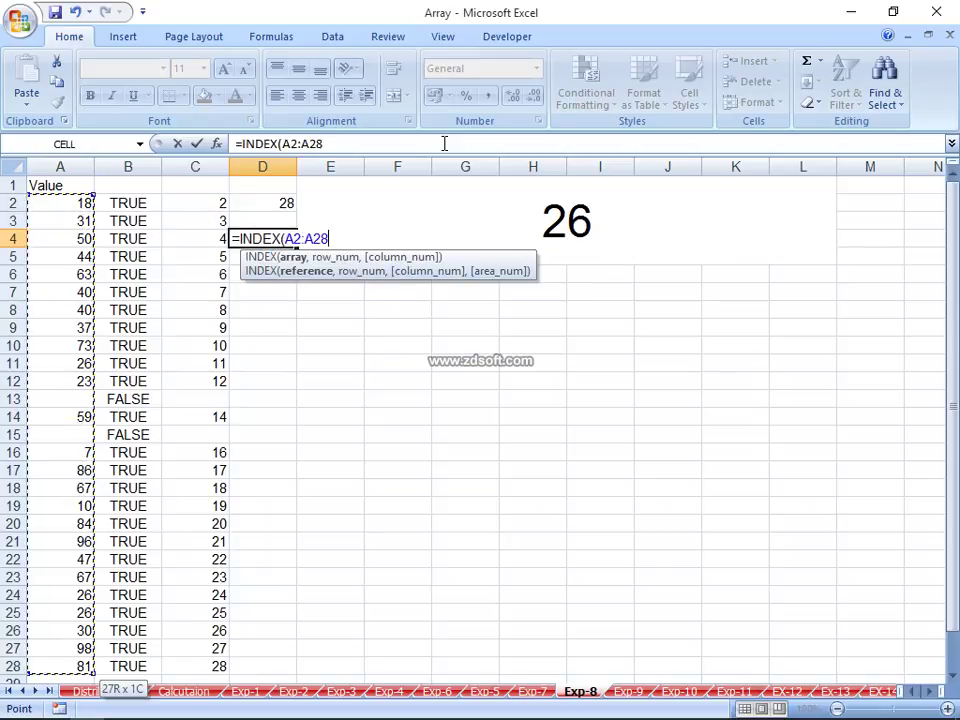
{"action": "type", "text": ","}
{"action": "key", "text": "Up"}
{"action": "key", "text": "Up"}
{"action": "key", "text": "Return"}
{"action": "key", "text": "Up"}
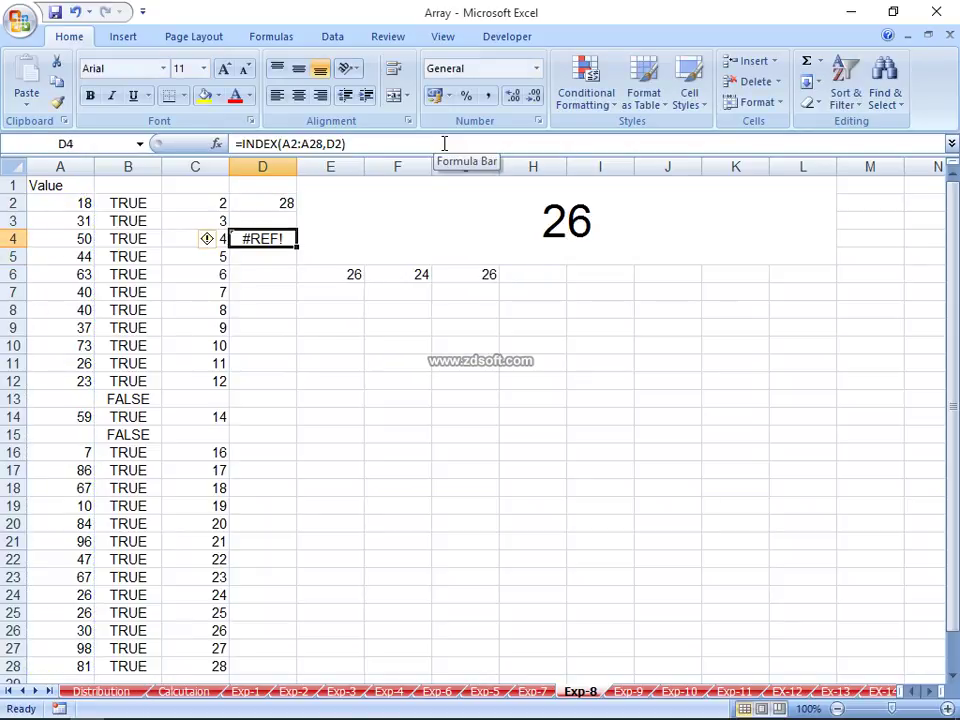
Step: Replace D4's row argument with the fixed row number 28
{"action": "key", "text": "F2"}
{"action": "key", "text": "BackSpace"}
{"action": "key", "text": "BackSpace"}
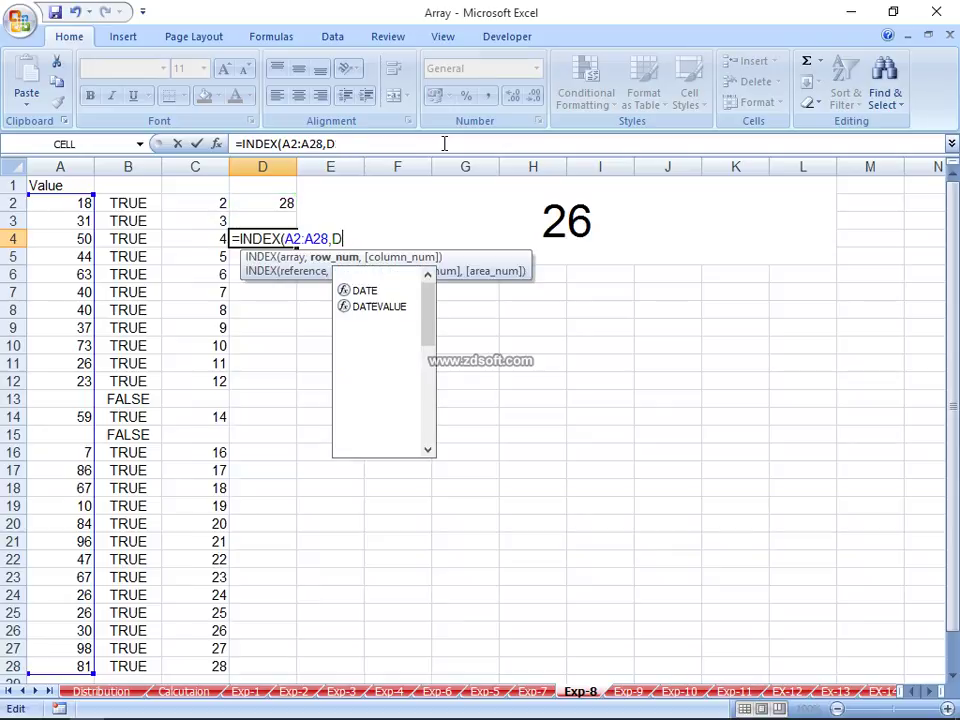
{"action": "key", "text": "BackSpace"}
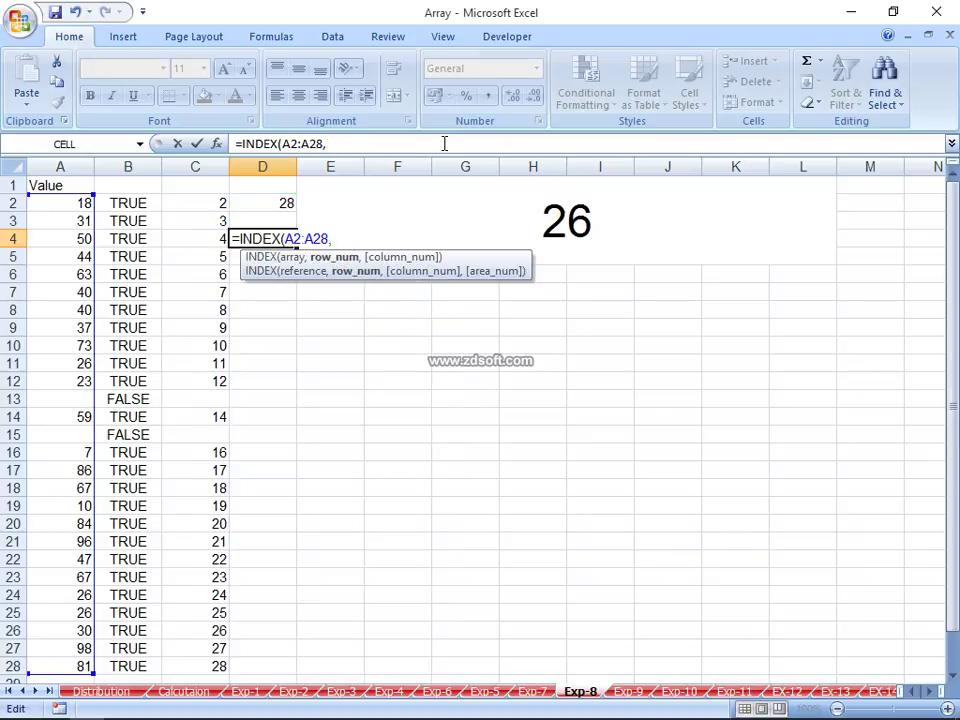
{"action": "type", "text": "28"}
{"action": "key", "text": "Return"}
{"action": "key", "text": "Up"}
{"action": "key", "text": "F3"}
{"action": "key", "text": "Escape"}
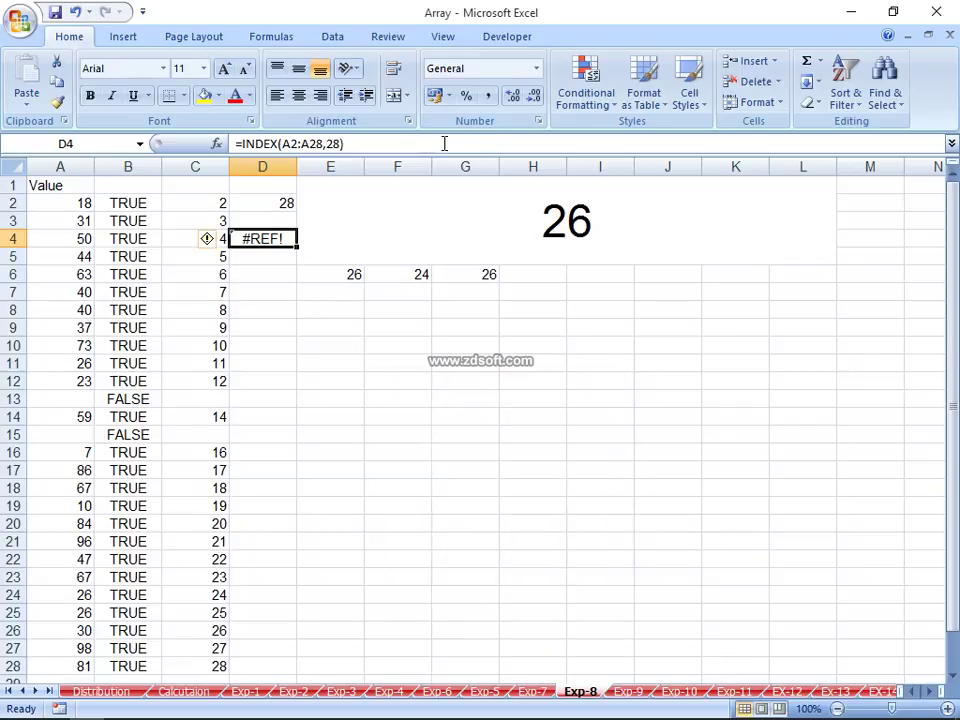
Step: Change D4's range start to A1, making it =INDEX(A1:A28,28), which returns 81
{"action": "key", "text": "F2"}
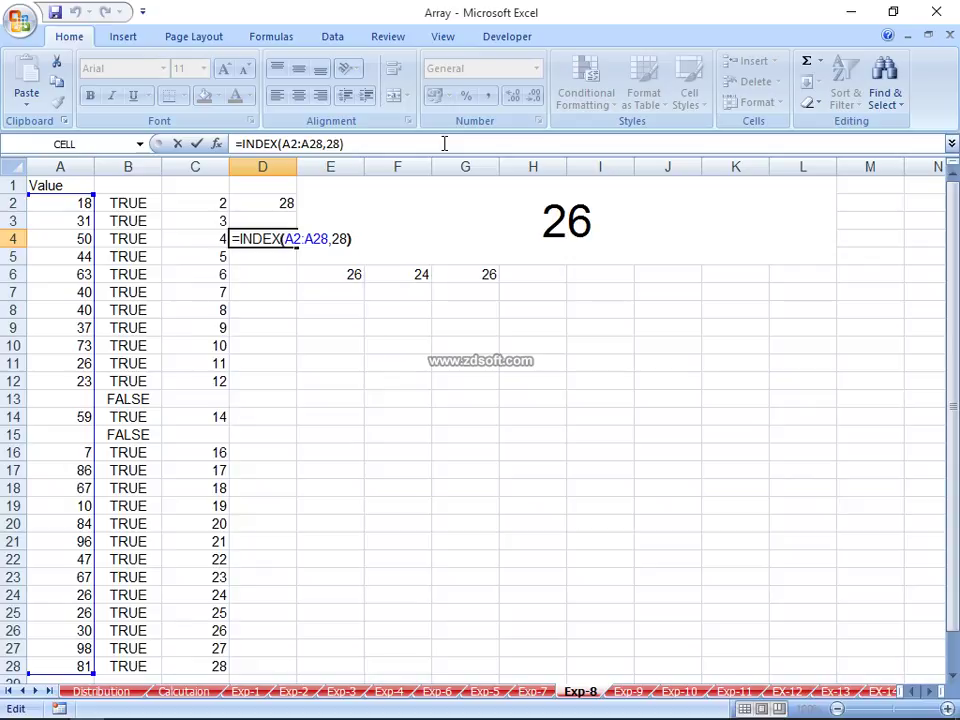
{"action": "key", "text": "Left"}
{"action": "key", "text": "Left"}
{"action": "key", "text": "Left"}
{"action": "key", "text": "BackSpace"}
{"action": "type", "text": "1"}
{"action": "key", "text": "Return"}
{"action": "key", "text": "Up"}
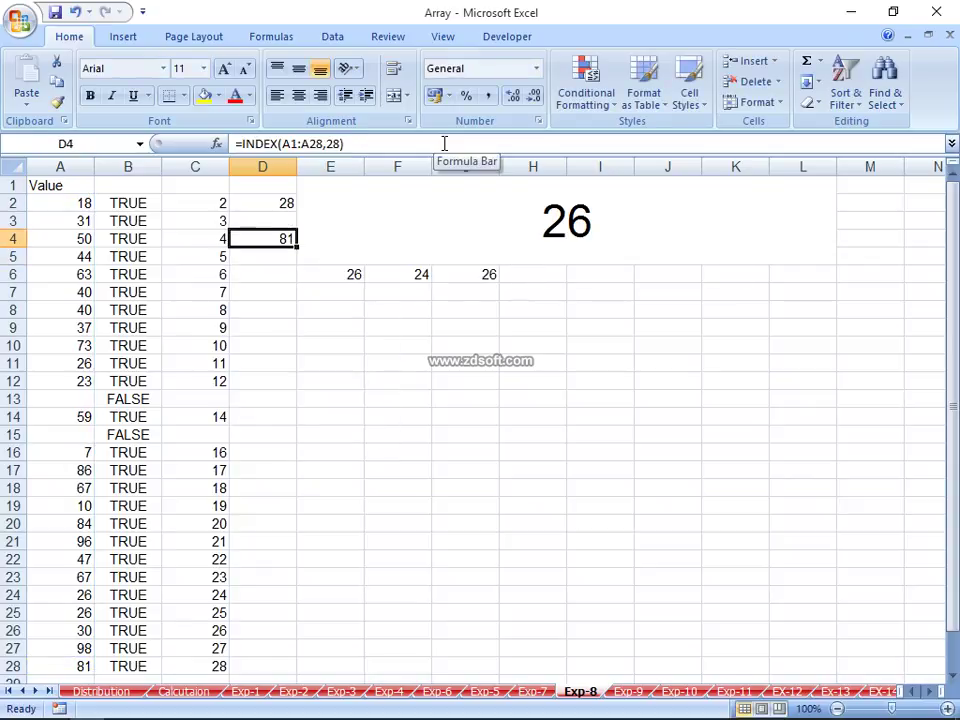
Step: Review the formulas in D2, B2 and C2 alongside the D4 result
{"action": "key", "text": "Up"}
{"action": "key", "text": "Up"}
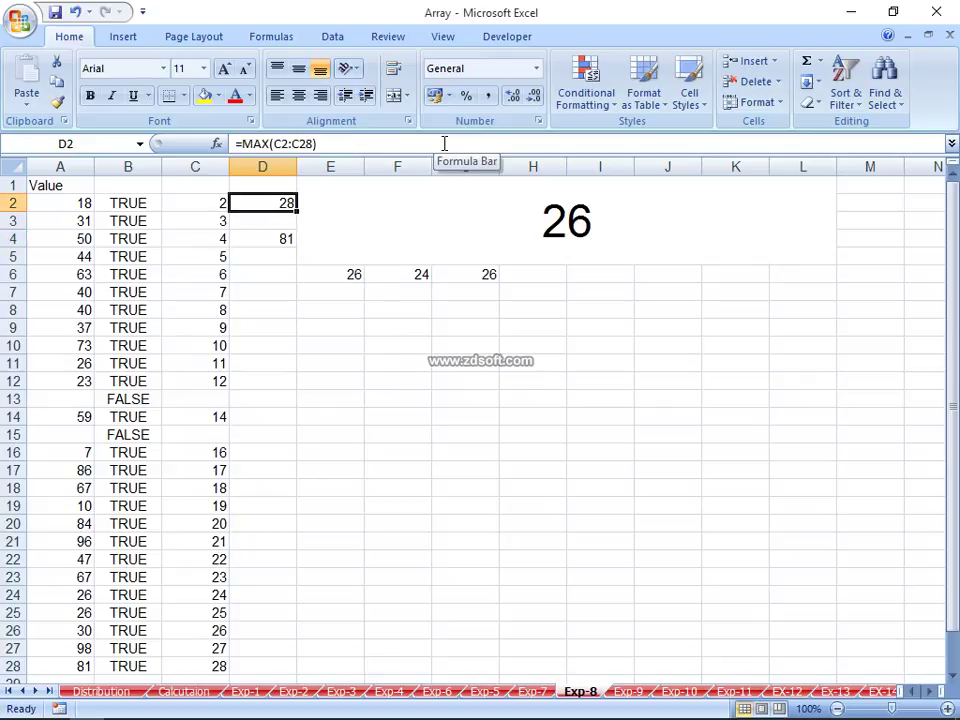
{"action": "key", "text": "Left"}
{"action": "key", "text": "Left"}
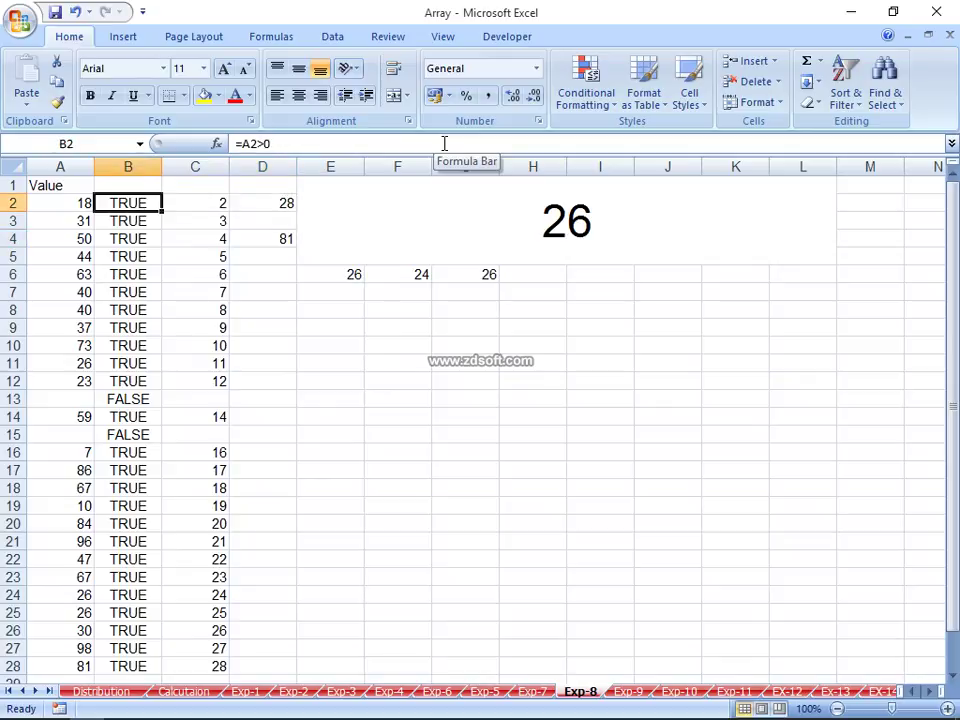
{"action": "key", "text": "Right"}
{"action": "key", "text": "Right"}
{"action": "key", "text": "Down"}
{"action": "key", "text": "Down"}
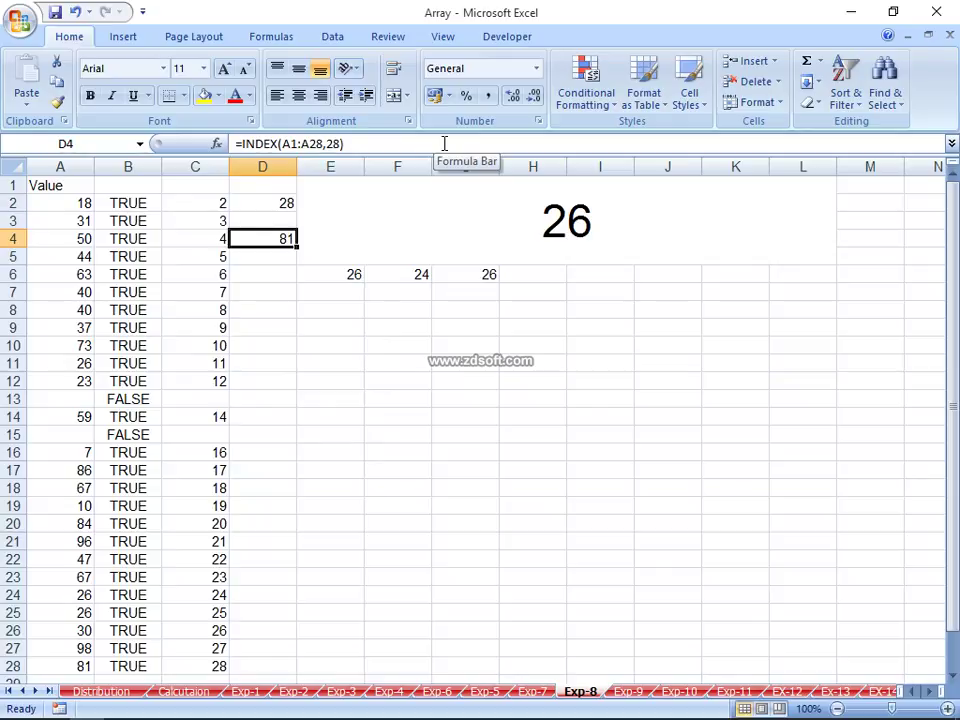
{"action": "key", "text": "Left"}
{"action": "key", "text": "Left"}
{"action": "key", "text": "Up"}
{"action": "key", "text": "Up"}
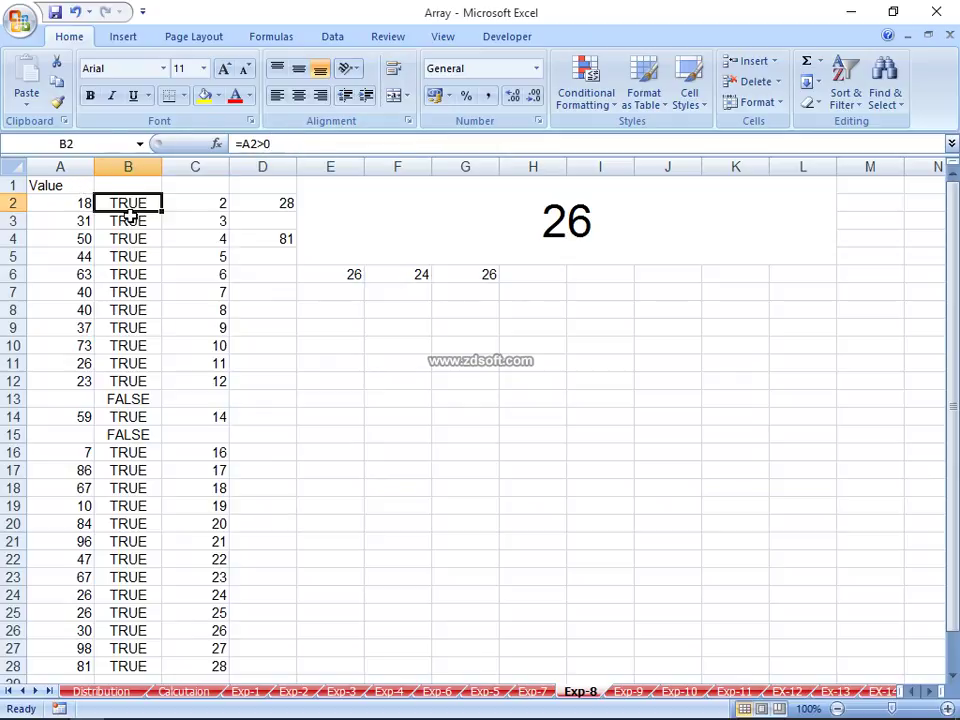
Step: Review the TRUE/FALSE tests in column B, the row numbers in column C, and D2's and D4's formulas
{"action": "left_click", "coordinate": [122, 396]}
{"action": "left_click", "coordinate": [134, 432]}
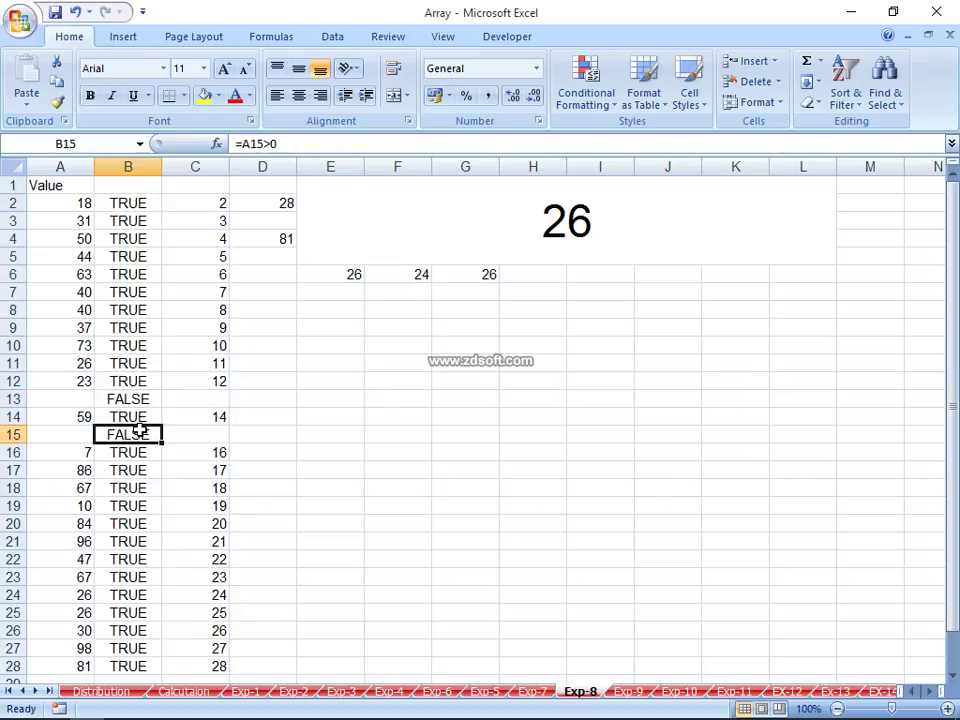
{"action": "left_click", "coordinate": [190, 204]}
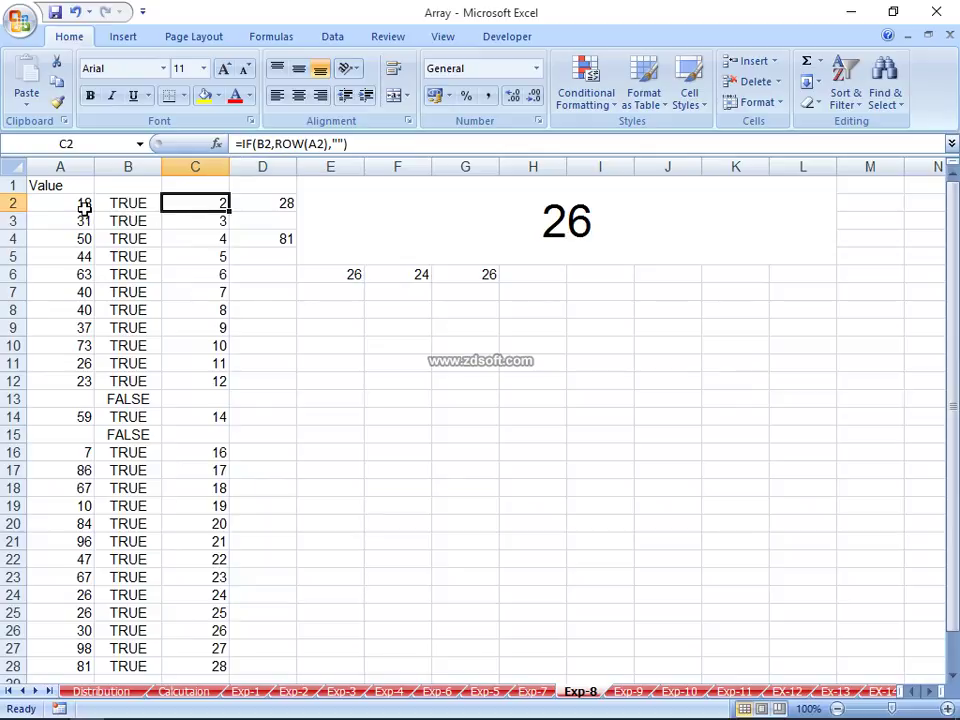
{"action": "left_click", "coordinate": [195, 224]}
{"action": "left_click", "coordinate": [195, 256]}
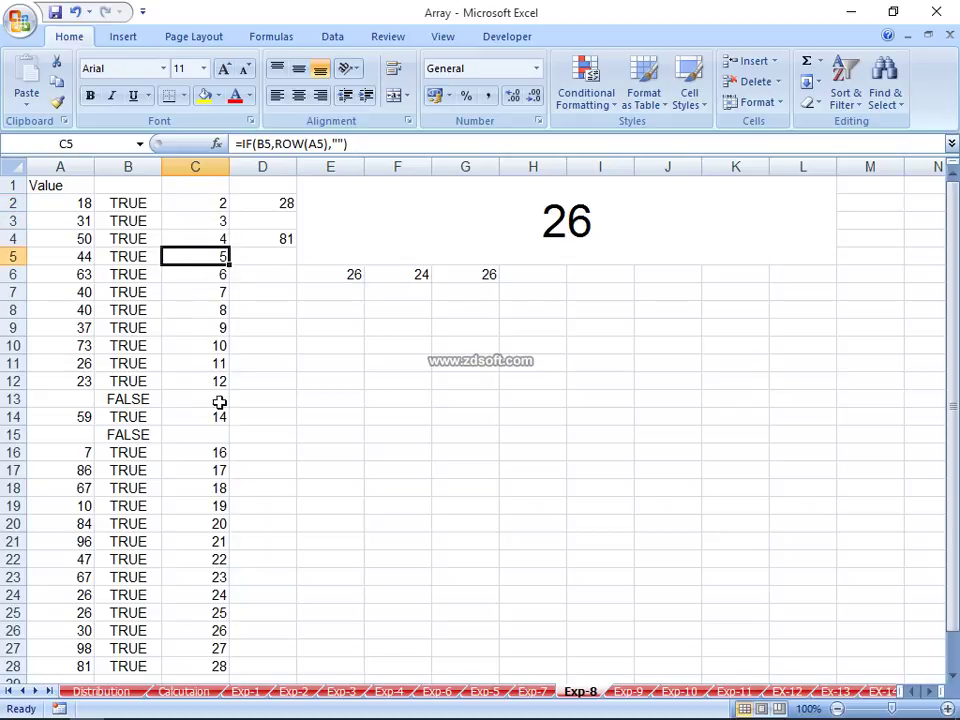
{"action": "left_click", "coordinate": [219, 401]}
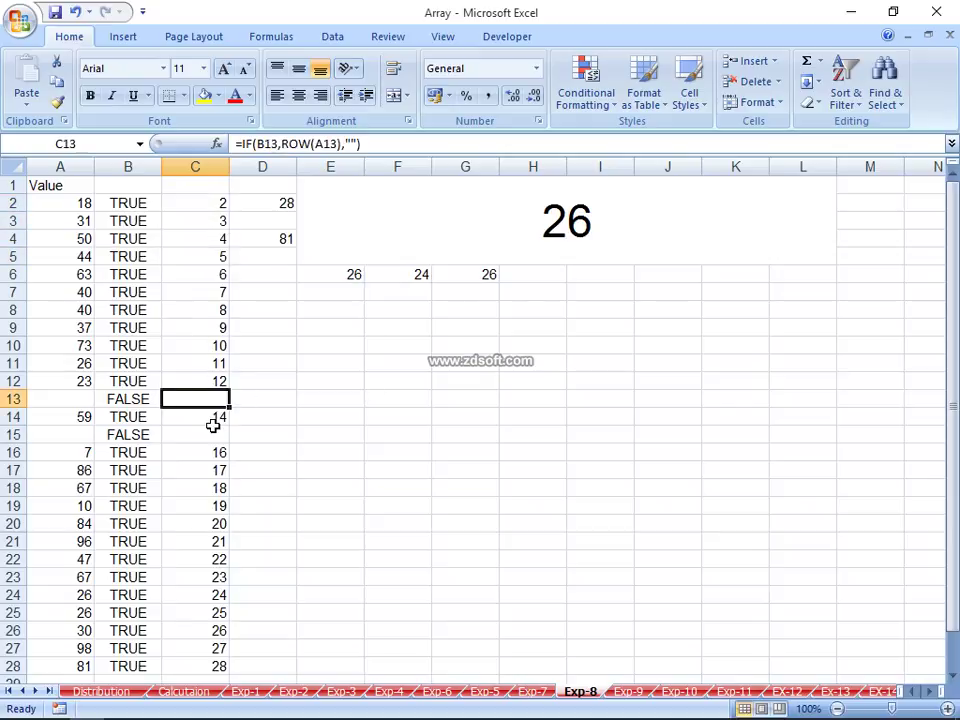
{"action": "left_click", "coordinate": [251, 199]}
{"action": "left_click_drag", "start_coordinate": [193, 218], "coordinate": [201, 663]}
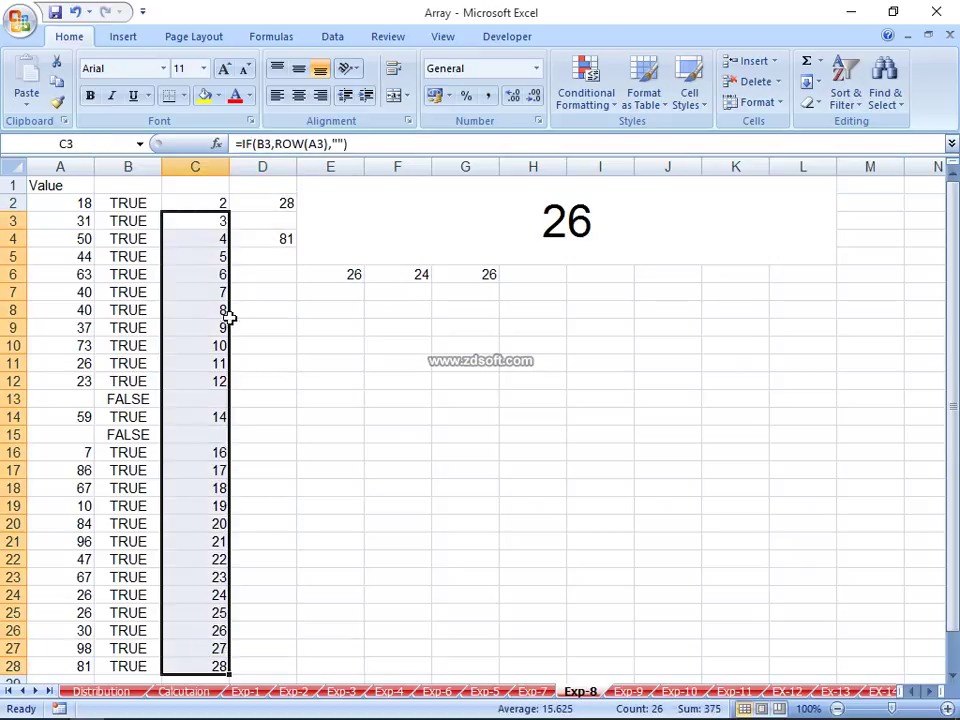
{"action": "left_click", "coordinate": [277, 200]}
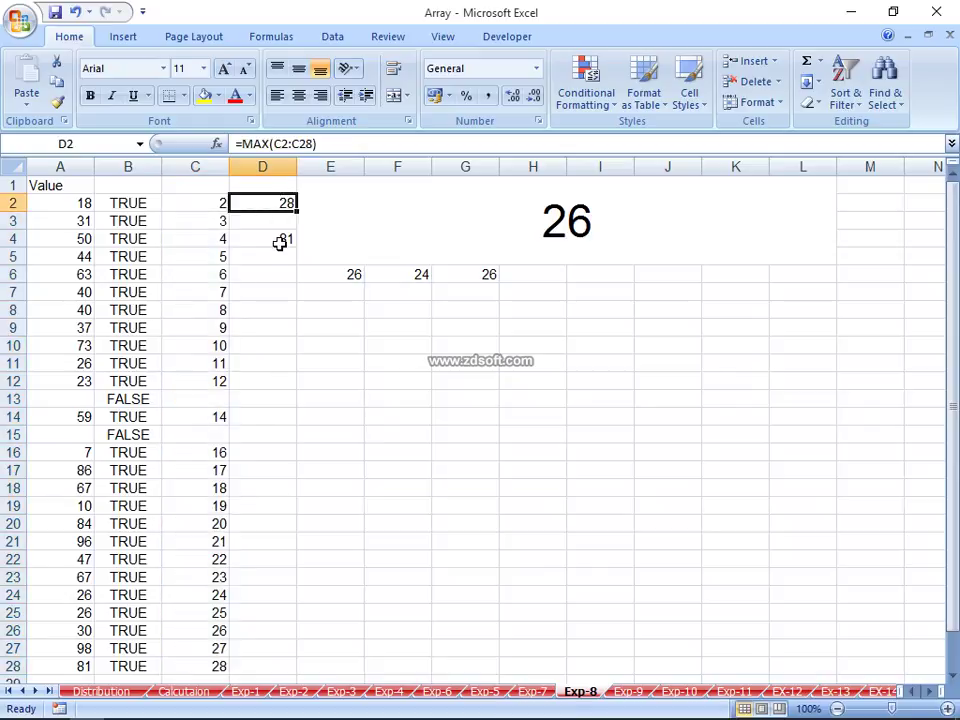
{"action": "left_click", "coordinate": [284, 240]}
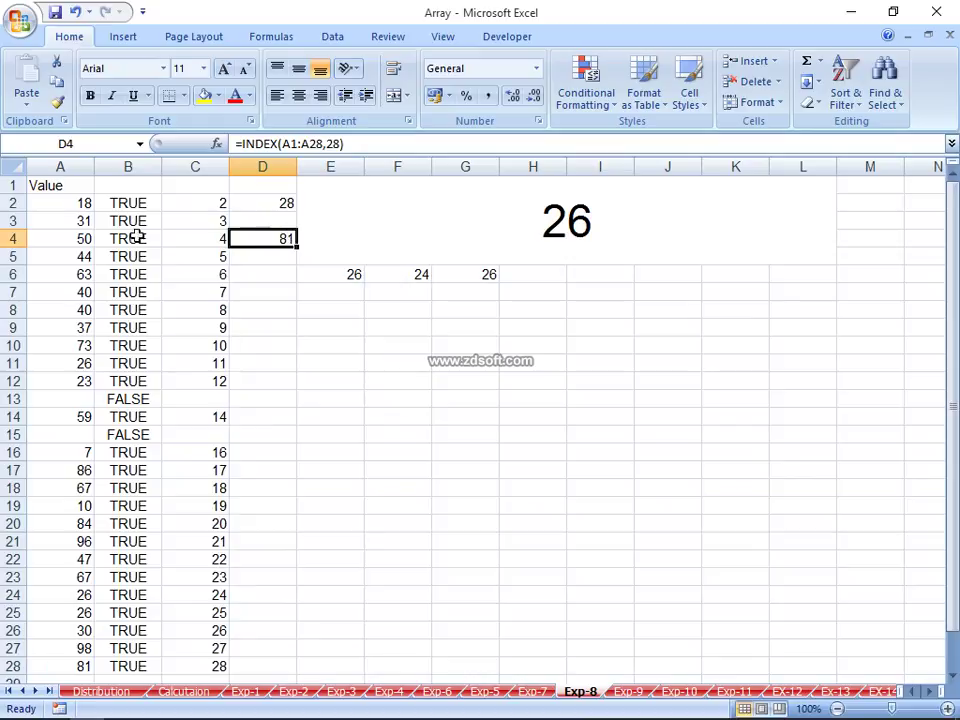
Step: Change D4's row argument from 28 to D2, giving =INDEX(A1:A28,D2)
{"action": "left_click", "coordinate": [345, 144]}
{"action": "key", "text": "BackSpace"}
{"action": "key", "text": "BackSpace"}
{"action": "left_click", "coordinate": [270, 203]}
{"action": "key", "text": "shift+Return"}
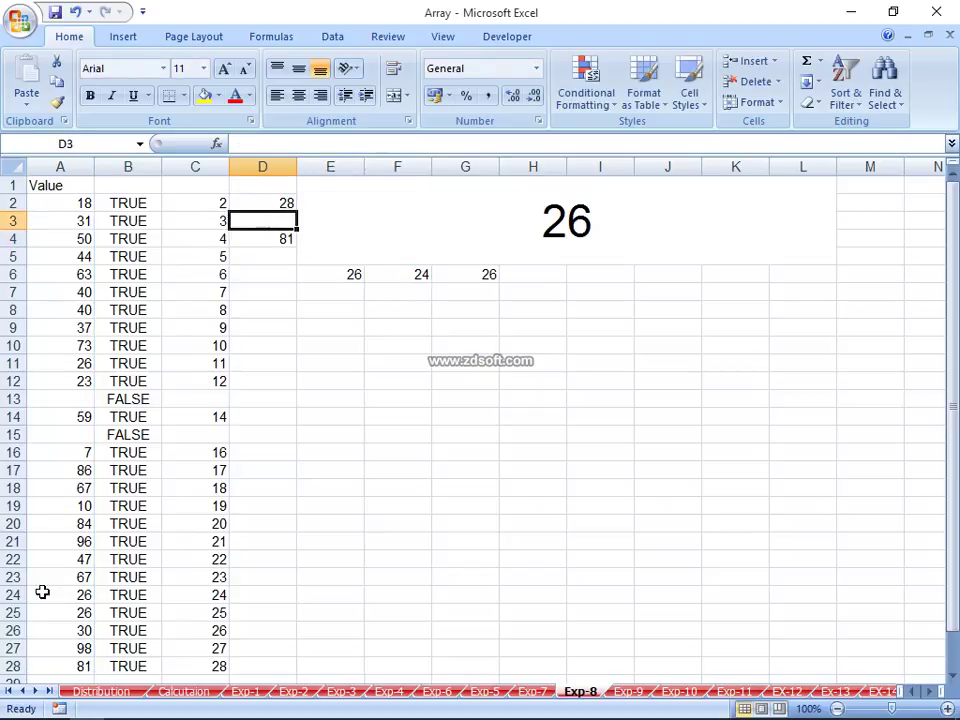
Step: Clear the data in rows 25 through 28 across columns A to C
{"action": "left_click_drag", "start_coordinate": [72, 648], "coordinate": [220, 665]}
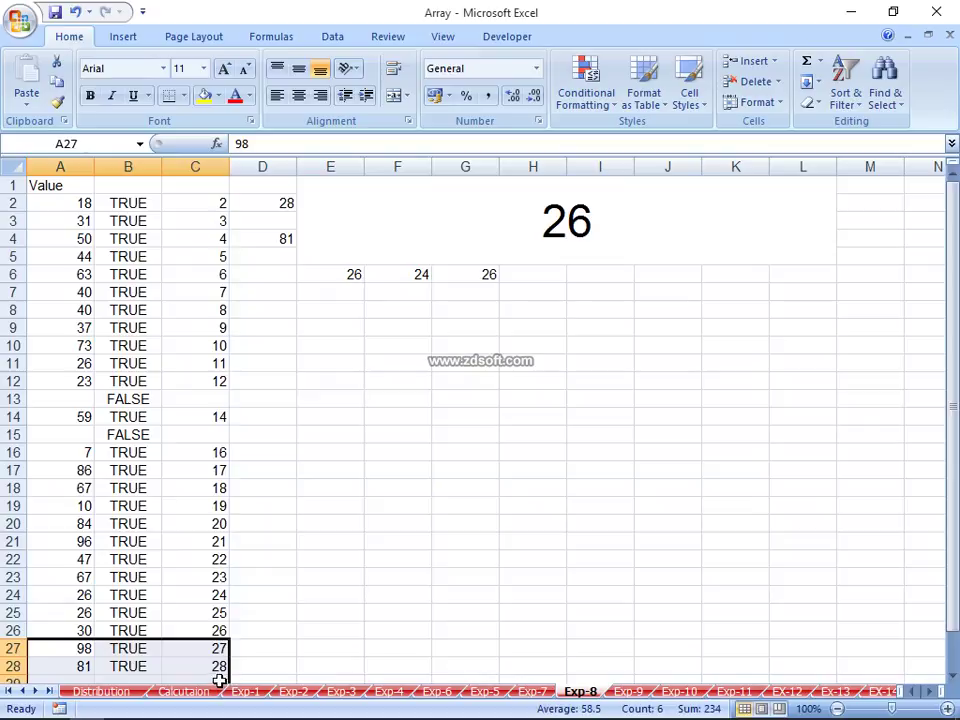
{"action": "key", "text": "Delete"}
{"action": "left_click", "coordinate": [100, 632]}
{"action": "mouse_move", "coordinate": [70, 612]}
{"action": "left_mouse_down"}
{"action": "mouse_move", "coordinate": [196, 608]}
{"action": "mouse_move", "coordinate": [220, 628]}
{"action": "left_mouse_up"}
{"action": "key", "text": "Delete"}
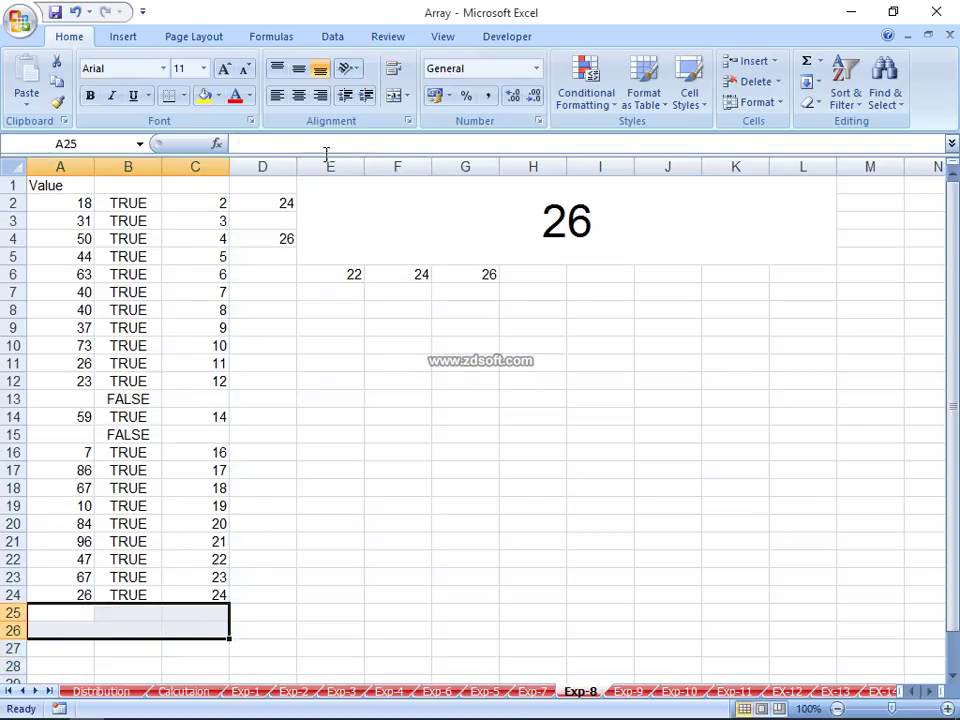
Step: Fill row 24's TRUE in B, 24 in C and 26 in A down to row 30
{"action": "left_click", "coordinate": [141, 206]}
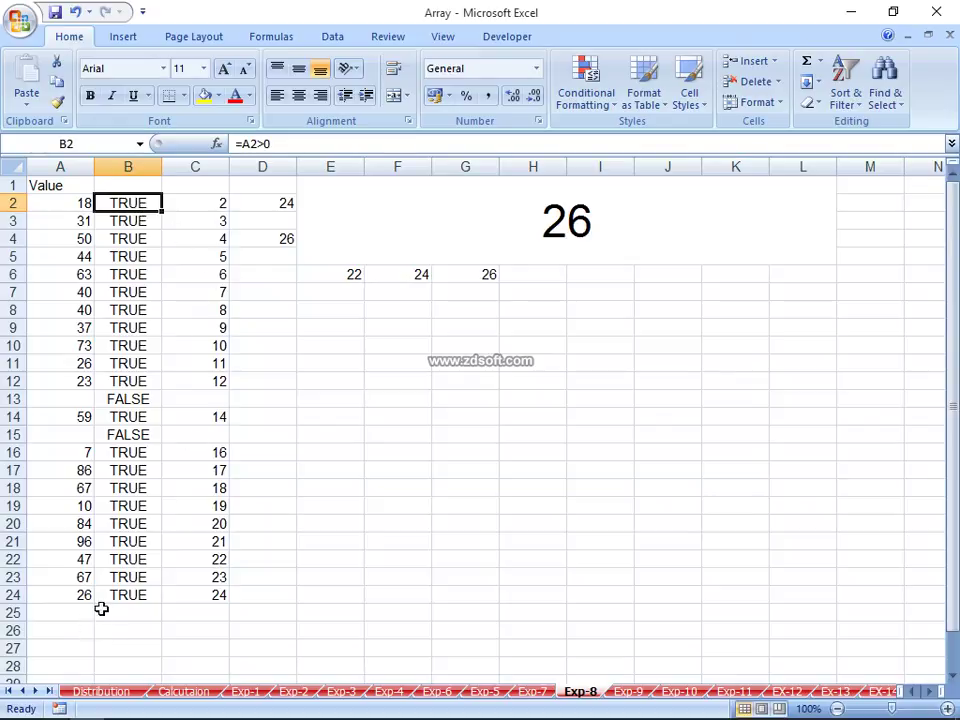
{"action": "left_click", "coordinate": [120, 595]}
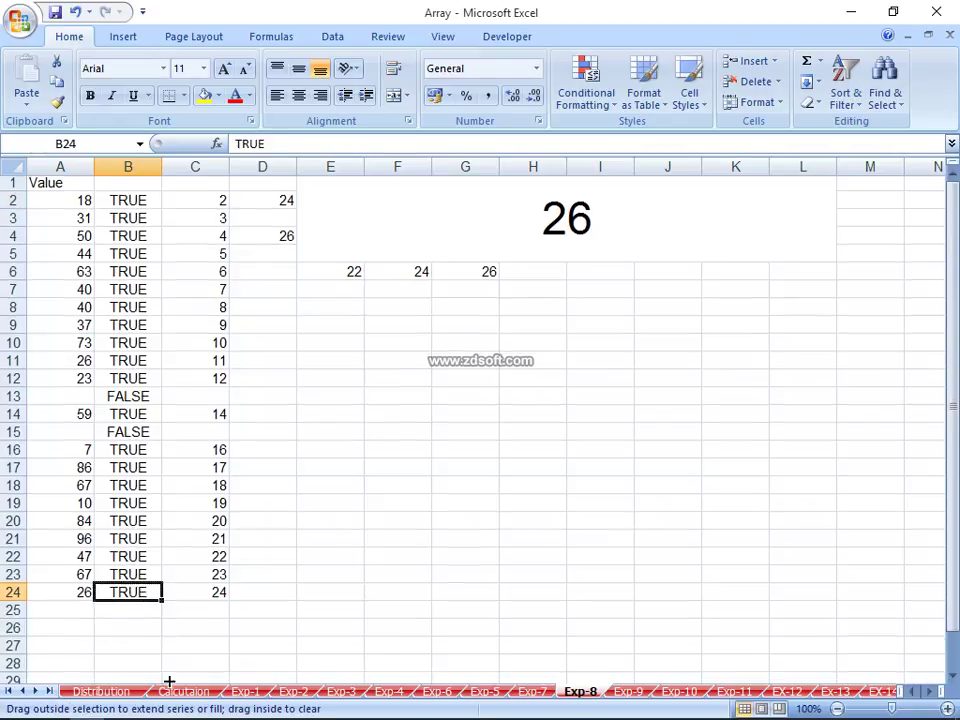
{"action": "left_click_drag", "start_coordinate": [160, 599], "coordinate": [165, 664]}
{"action": "left_click", "coordinate": [214, 525]}
{"action": "left_click", "coordinate": [219, 541]}
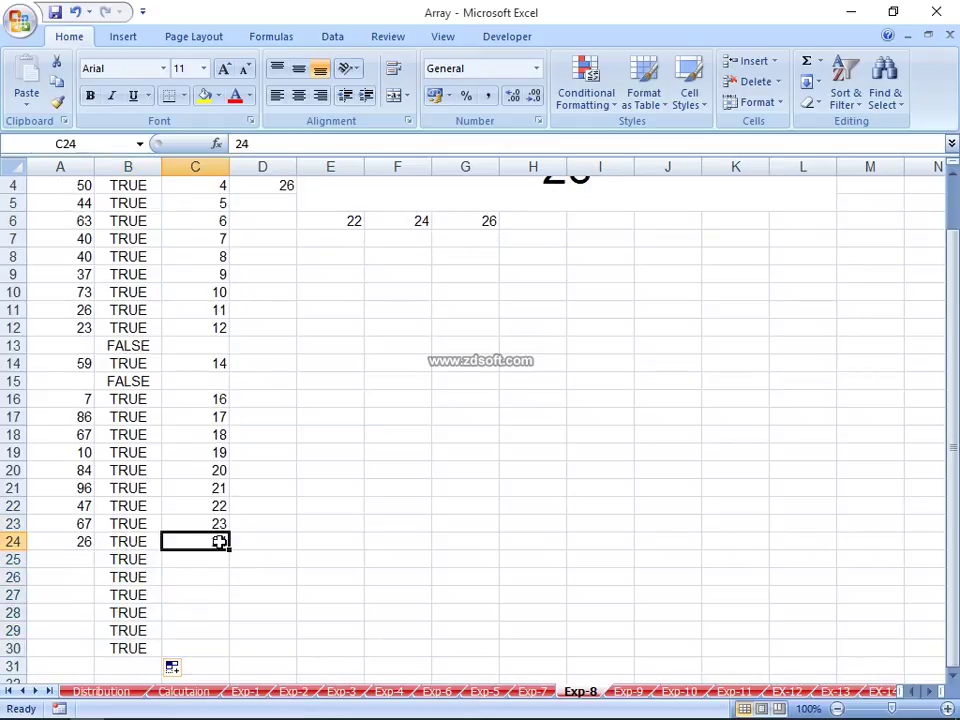
{"action": "left_click_drag", "start_coordinate": [228, 548], "coordinate": [205, 652]}
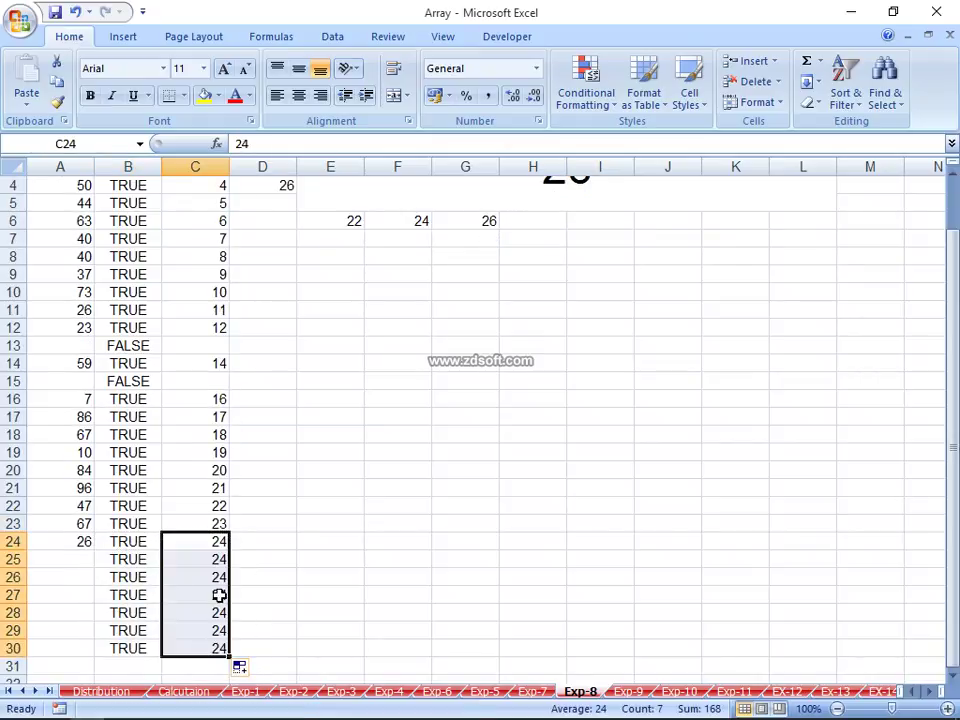
{"action": "left_click", "coordinate": [72, 545]}
{"action": "mouse_move", "coordinate": [95, 549]}
{"action": "left_mouse_down"}
{"action": "mouse_move", "coordinate": [95, 662]}
{"action": "mouse_move", "coordinate": [125, 640]}
{"action": "left_mouse_up"}
Step: Copy the row-number formula from C15 down to row 30
{"action": "left_click", "coordinate": [223, 527]}
{"action": "left_click", "coordinate": [205, 541]}
{"action": "left_click", "coordinate": [156, 546]}
{"action": "left_click", "coordinate": [197, 383]}
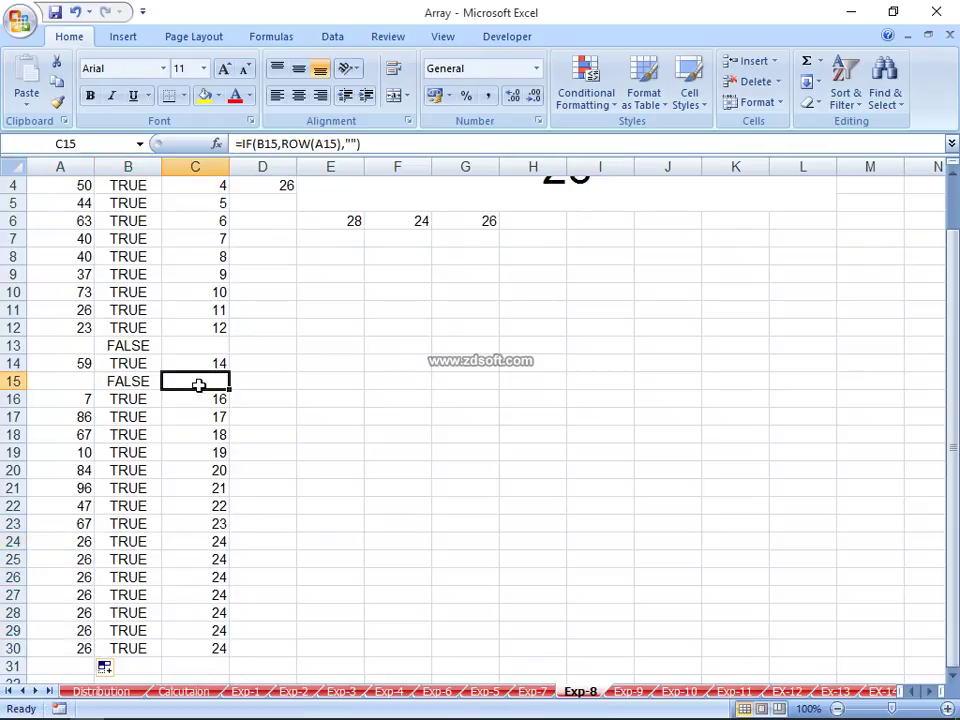
{"action": "left_click_drag", "start_coordinate": [227, 391], "coordinate": [222, 650]}
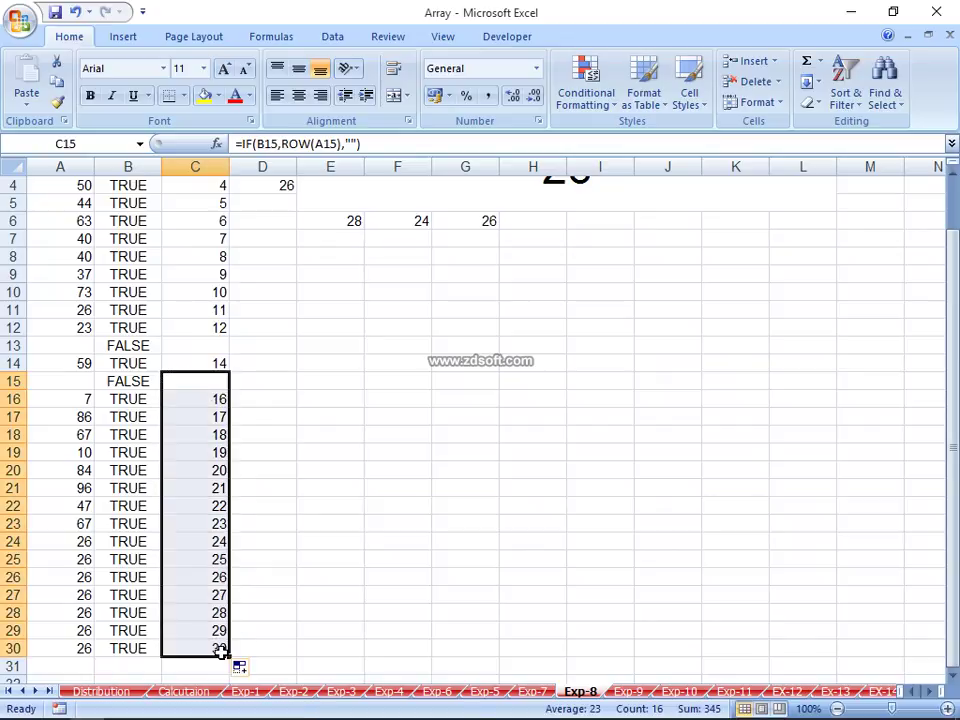
Step: Confirm D4's INDEX now returns 26 and begin editing its range
{"action": "scroll", "coordinate": [303, 411], "scroll_direction": "up", "scroll_amount": 1}
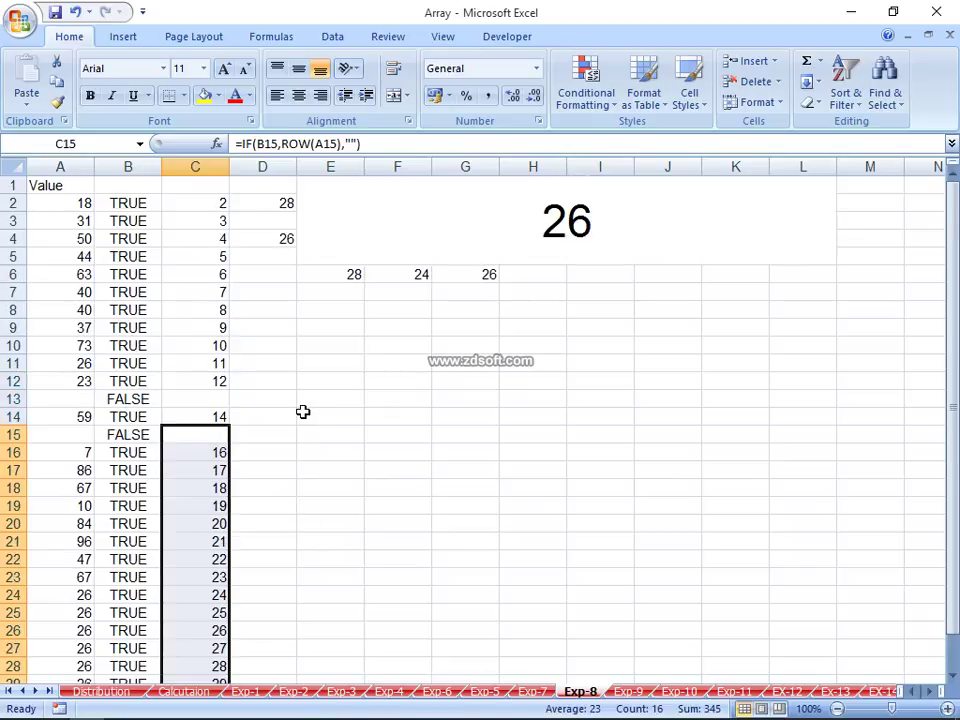
{"action": "scroll", "coordinate": [249, 508], "scroll_direction": "down", "scroll_amount": 3}
{"action": "scroll", "coordinate": [237, 508], "scroll_direction": "up", "scroll_amount": 3}
{"action": "left_click", "coordinate": [266, 222]}
{"action": "left_click", "coordinate": [281, 238]}
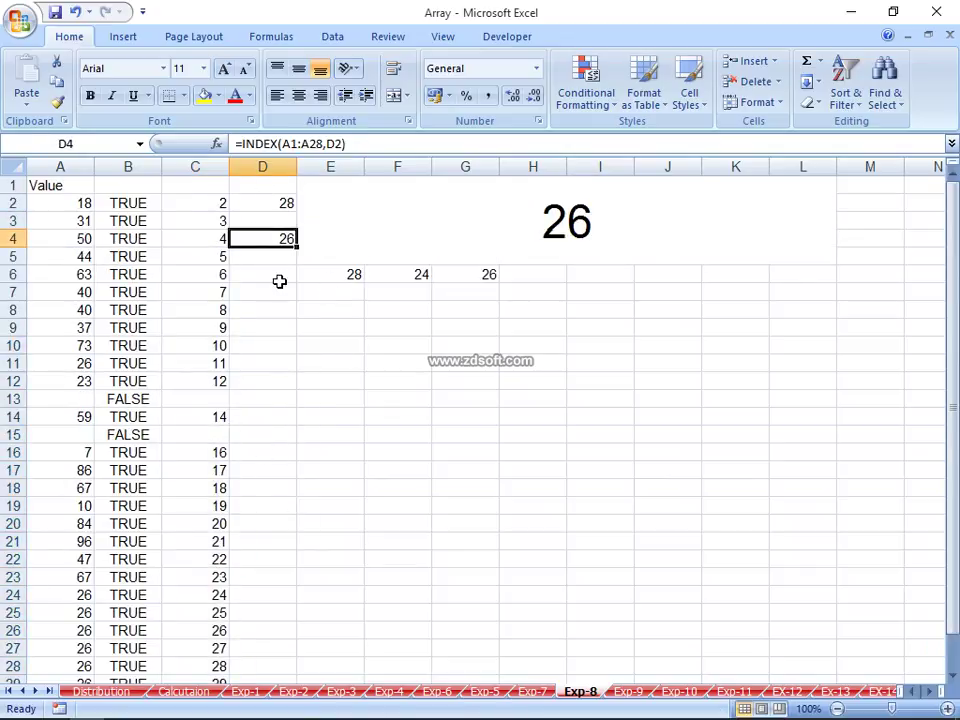
{"action": "scroll", "coordinate": [279, 281], "scroll_direction": "down", "scroll_amount": 3}
{"action": "scroll", "coordinate": [375, 349], "scroll_direction": "up", "scroll_amount": 3}
{"action": "left_click", "coordinate": [328, 144]}
Step: Change D4's lookup range to end at A30, making it A1:A30
{"action": "key", "text": "BackSpace"}
{"action": "key", "text": "BackSpace"}
{"action": "type", "text": "30"}
{"action": "key", "text": "Return"}
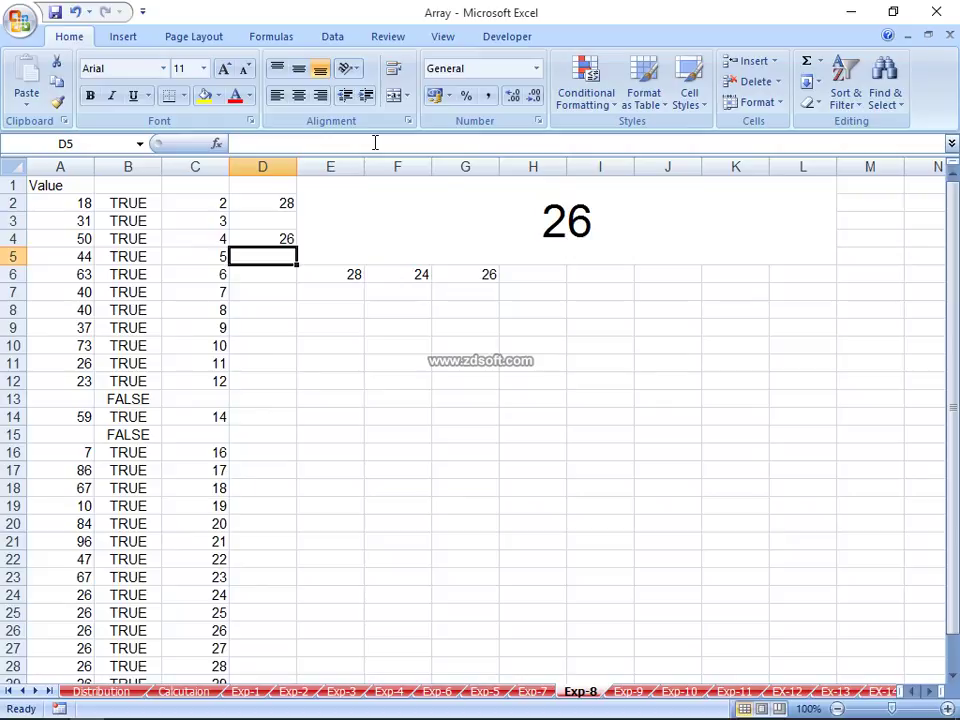
Step: In F8, begin the formula =MAX(IF( with its condition range over A2:A30
{"action": "key", "text": "Down"}
{"action": "key", "text": "Down"}
{"action": "key", "text": "Up"}
{"action": "key", "text": "Down"}
{"action": "key", "text": "Right"}
{"action": "key", "text": "Down"}
{"action": "key", "text": "Right"}
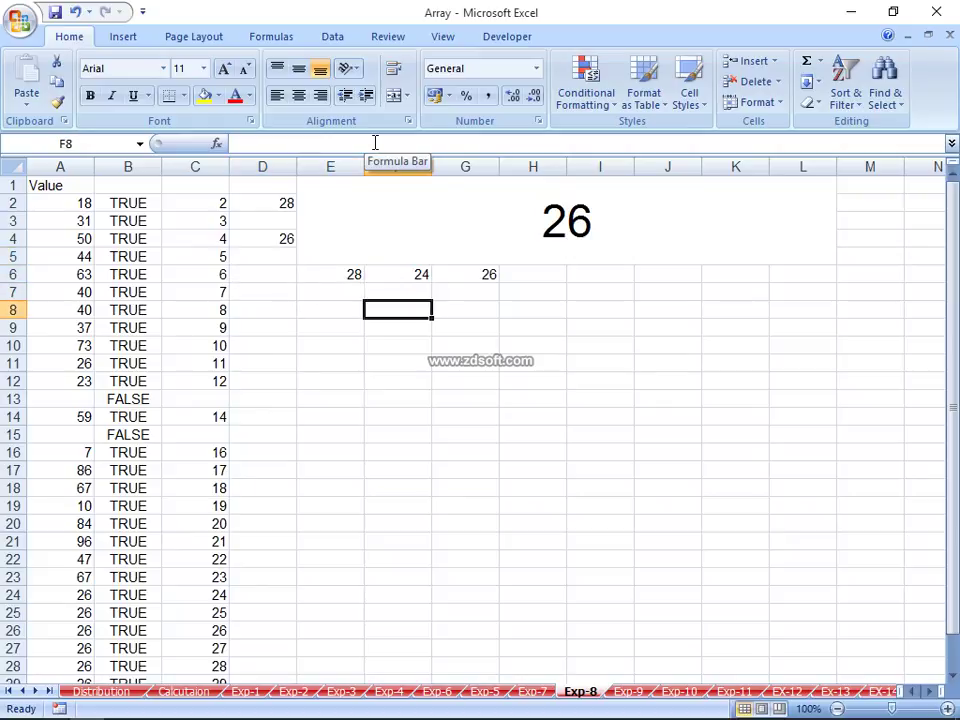
{"action": "type", "text": "="}
{"action": "type", "text": "na"}
{"action": "key", "text": "BackSpace"}
{"action": "key", "text": "BackSpace"}
{"action": "type", "text": "max"}
{"action": "key", "text": "Tab"}
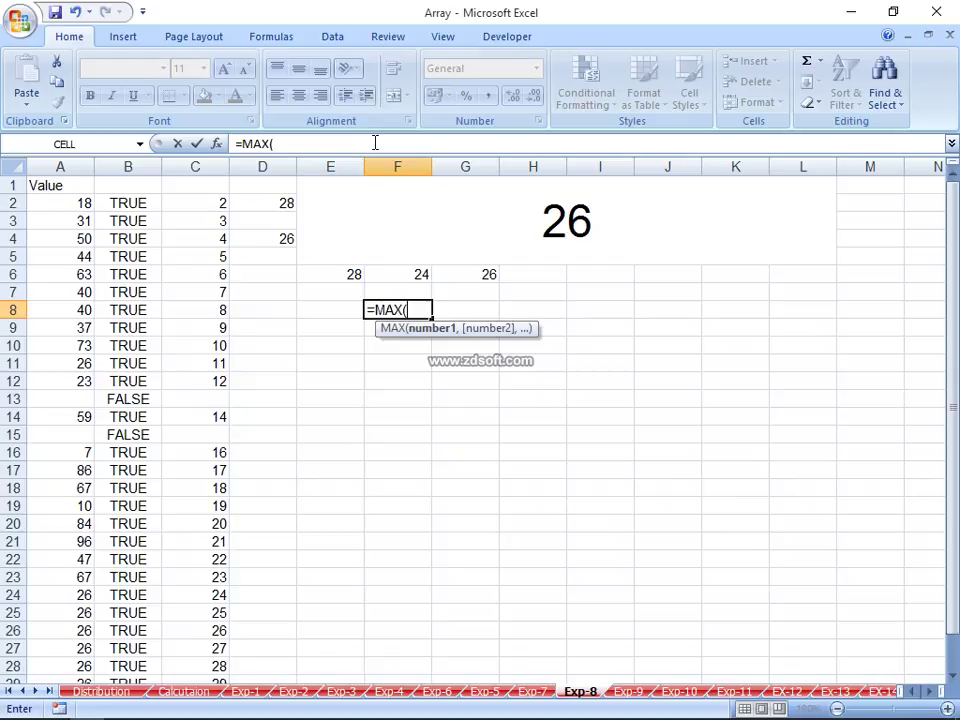
{"action": "type", "text": "if"}
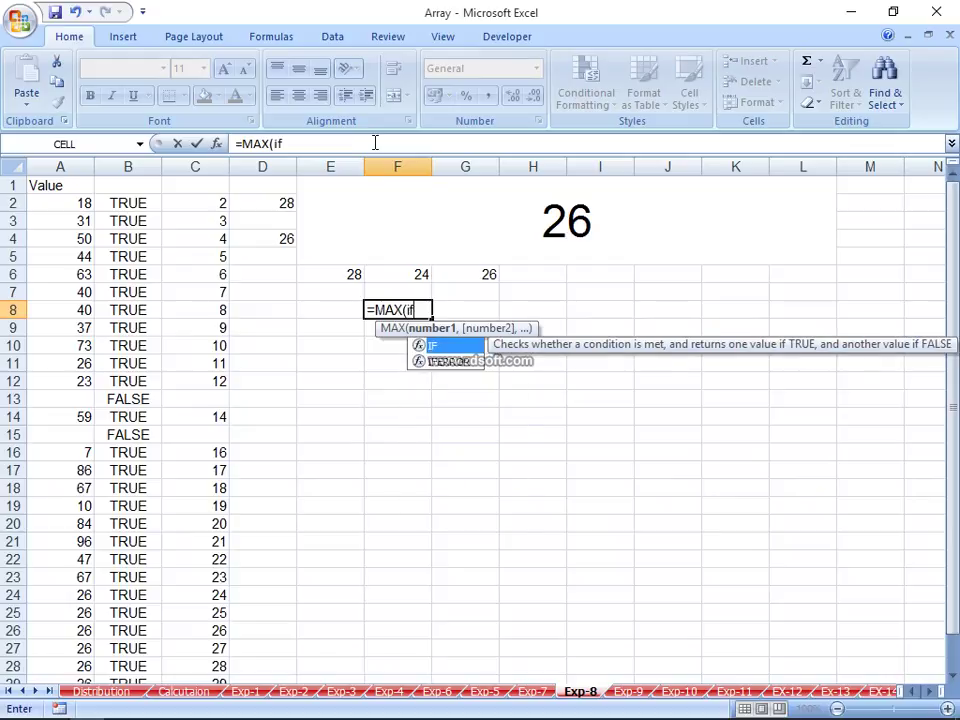
{"action": "key", "text": "Tab"}
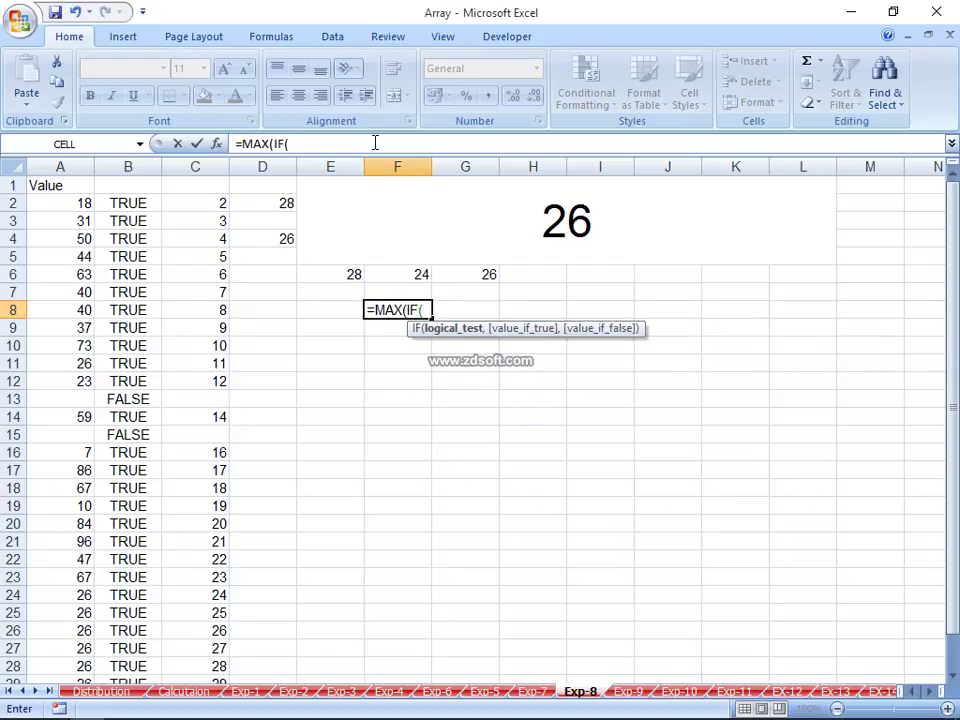
{"action": "key", "text": "Up"}
{"action": "key", "text": "Left"}
{"action": "key", "text": "Left"}
{"action": "key", "text": "Left"}
{"action": "key", "text": "Left"}
{"action": "key", "text": "Up"}
{"action": "key", "text": "Up"}
{"action": "key", "text": "Up"}
{"action": "key", "text": "Up"}
{"action": "key", "text": "Up"}
{"action": "key", "text": "Left"}
{"action": "key", "text": "shift+Down"}
{"action": "key", "text": "shift+Down"}
{"action": "key", "text": "shift+Down"}
{"action": "key", "text": "shift+Down"}
{"action": "key", "text": "shift+Down"}
{"action": "key", "text": "shift+Down"}
{"action": "key", "text": "shift+Down"}
{"action": "key", "text": "shift+Down"}
{"action": "key", "text": "shift+Down"}
{"action": "key", "text": "shift+Down"}
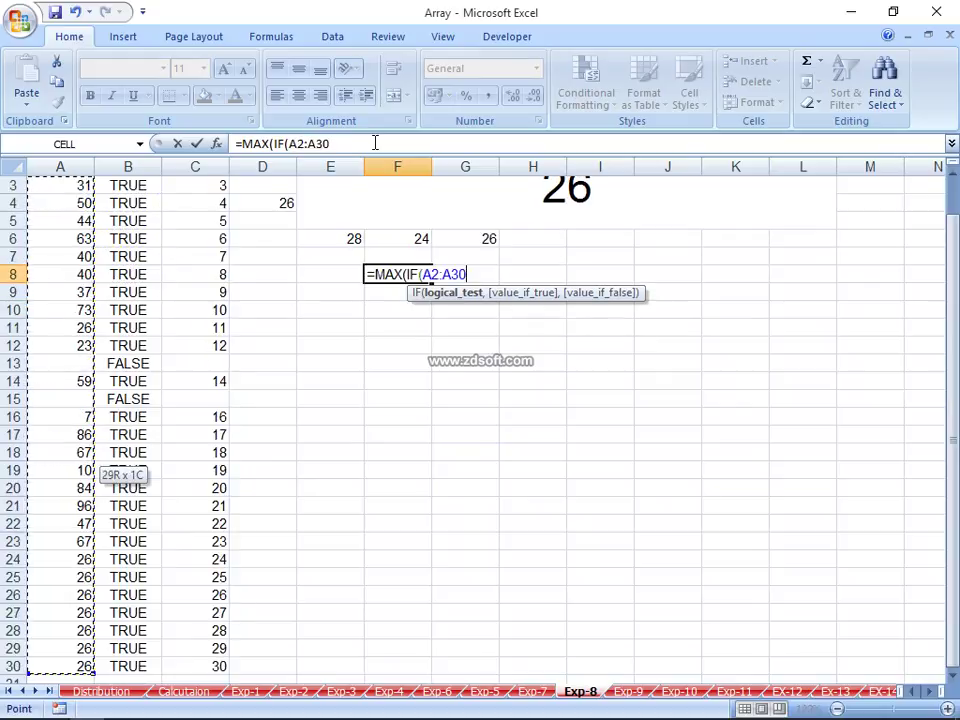
Step: Complete F8 as =MAX(IF(A2:A30>0,ROW(A2:A30),"")) and enter it as an array formula
{"action": "type", "text": ">,row"}
{"action": "key", "text": "Tab"}
{"action": "key", "text": "Left"}
{"action": "key", "text": "Left"}
{"action": "key", "text": "Left"}
{"action": "key", "text": "Left"}
{"action": "key", "text": "Left"}
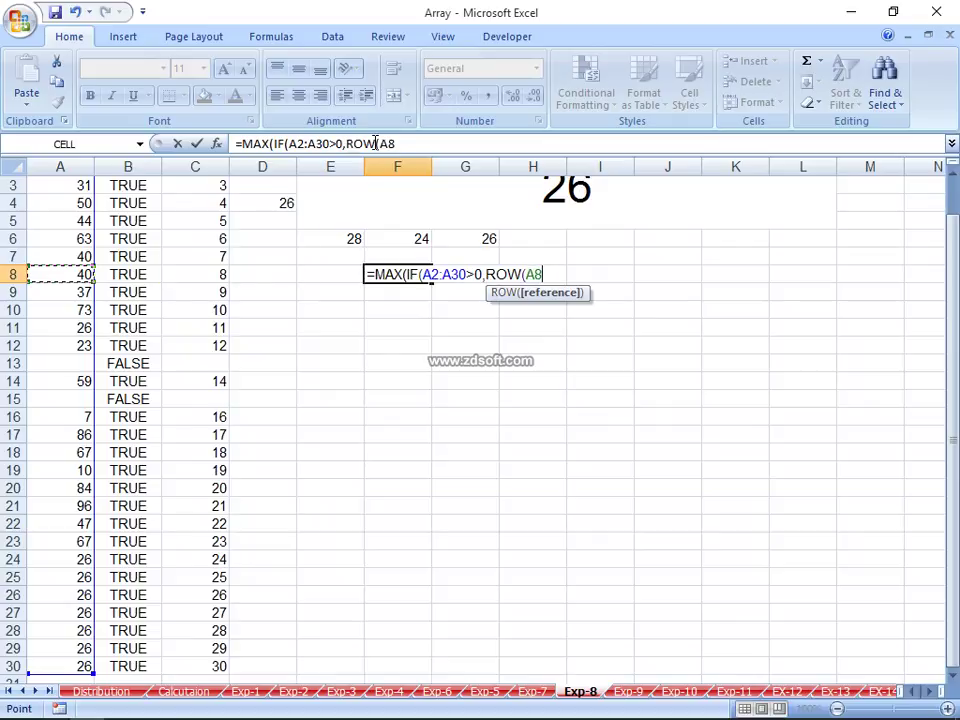
{"action": "key", "text": "ctrl+Up"}
{"action": "key", "text": "Down"}
{"action": "key", "text": "ctrl+shift+Down"}
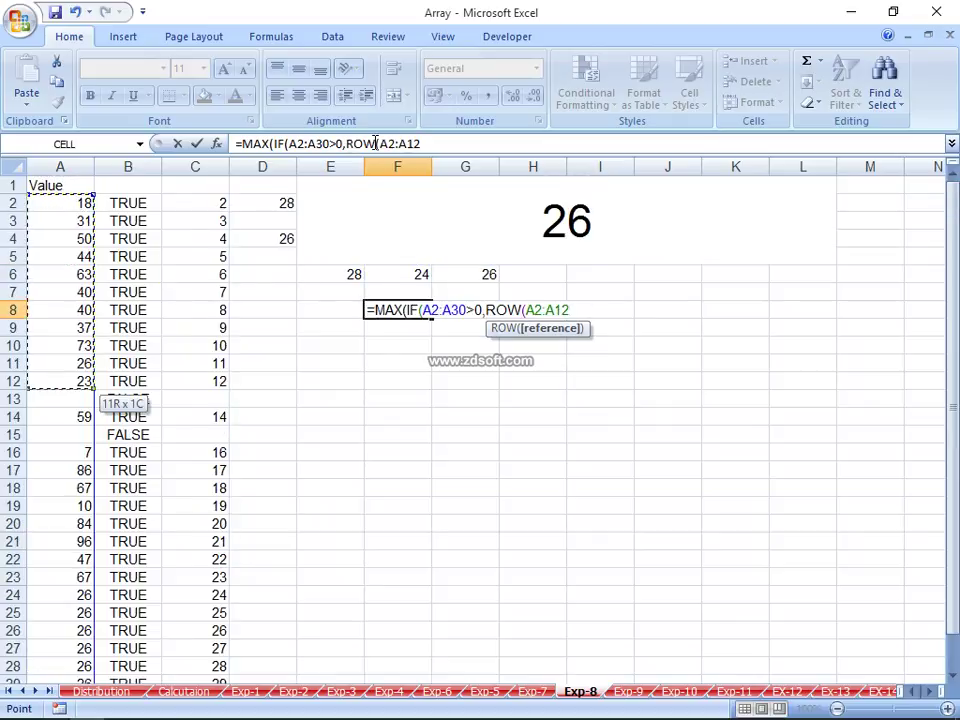
{"action": "key", "text": "ctrl+shift+Down"}
{"action": "key", "text": "ctrl+shift+Down"}
{"action": "key", "text": "ctrl+shift+Down"}
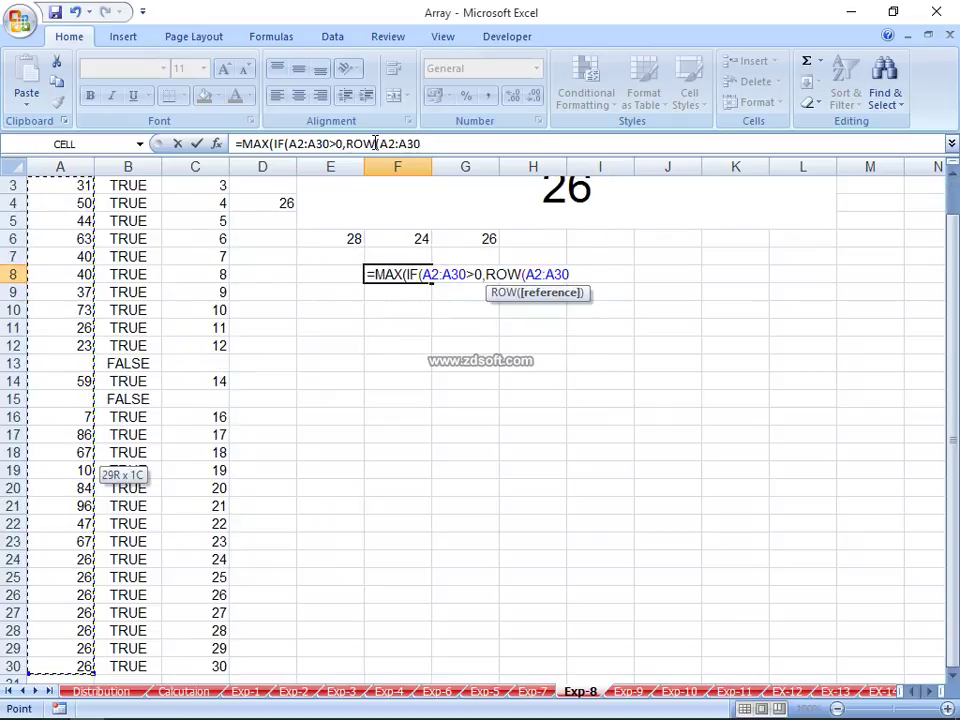
{"action": "type", "text": ","}
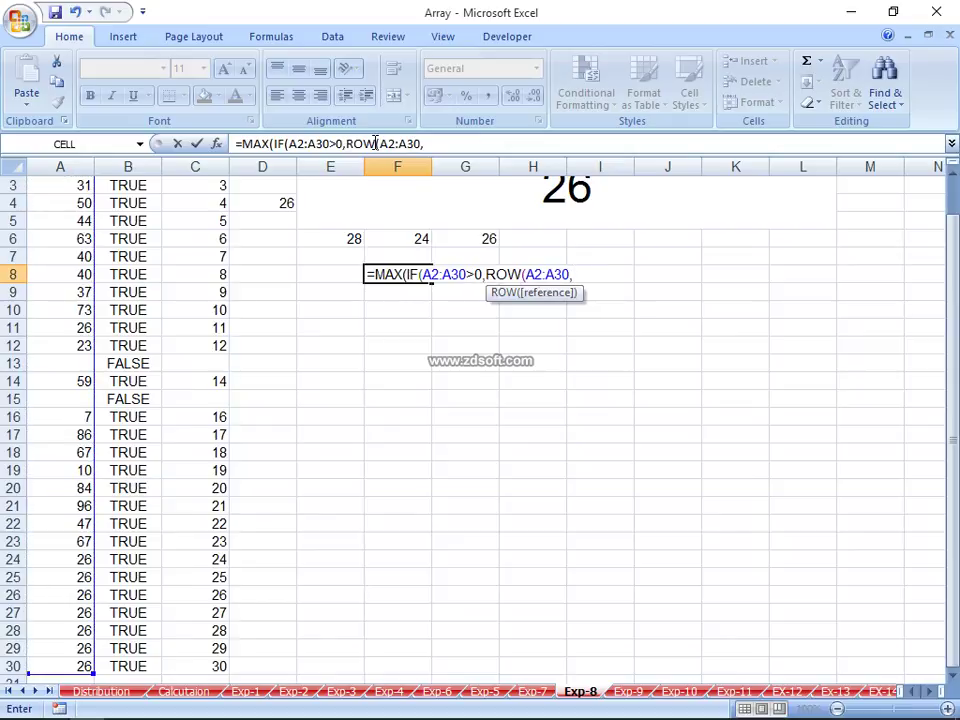
{"action": "key", "text": "BackSpace"}
{"action": "type", "text": "),"}
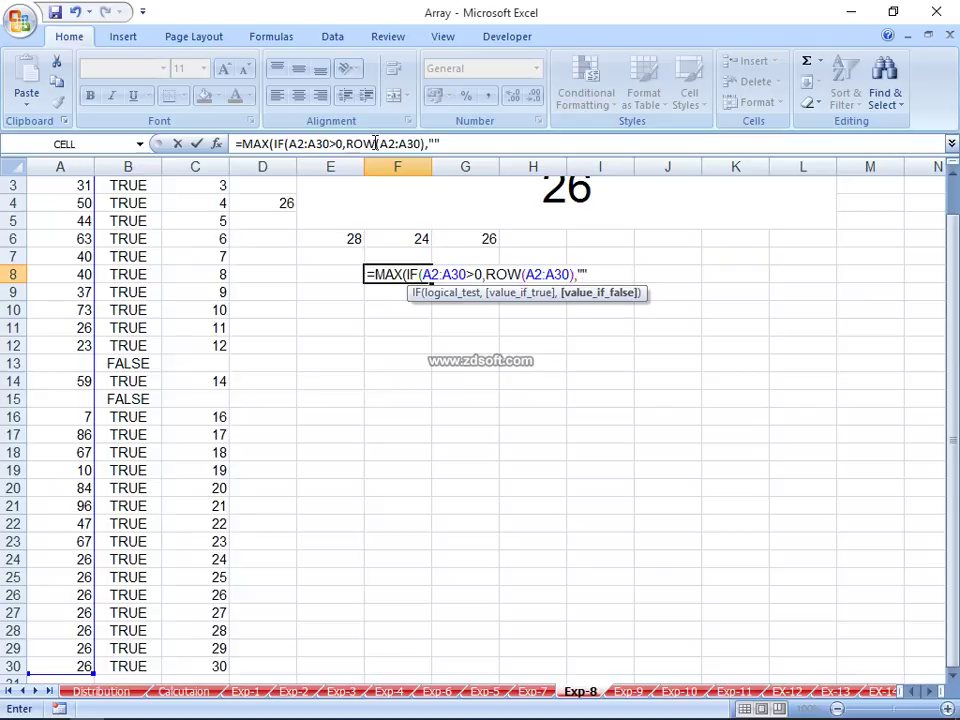
{"action": "key", "text": "Return"}
{"action": "key", "text": "Return"}
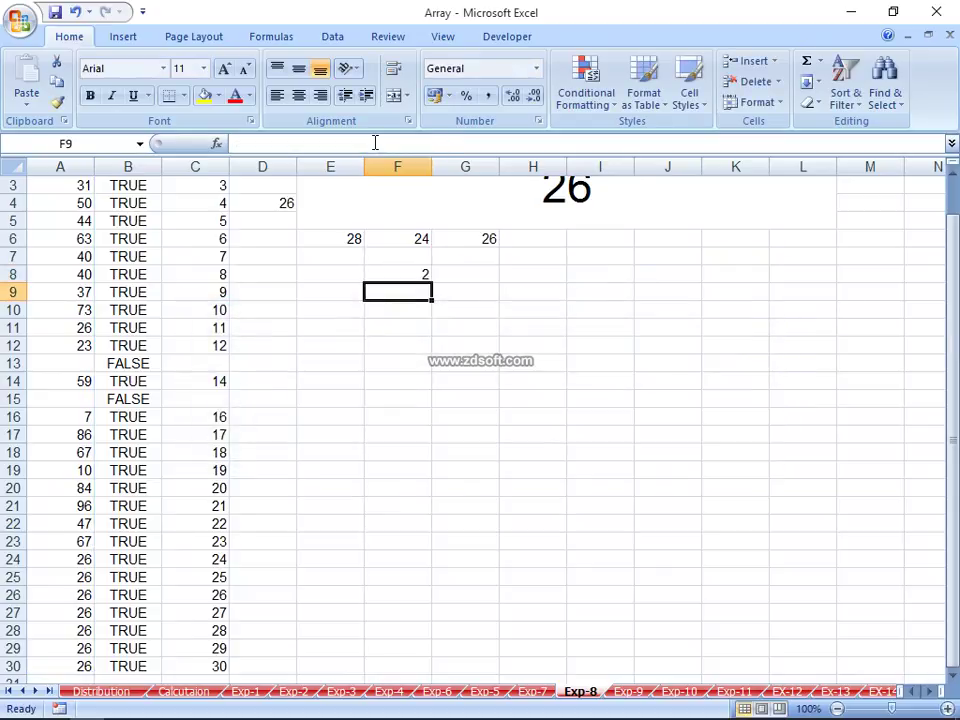
{"action": "key", "text": "Up"}
{"action": "key", "text": "F2"}
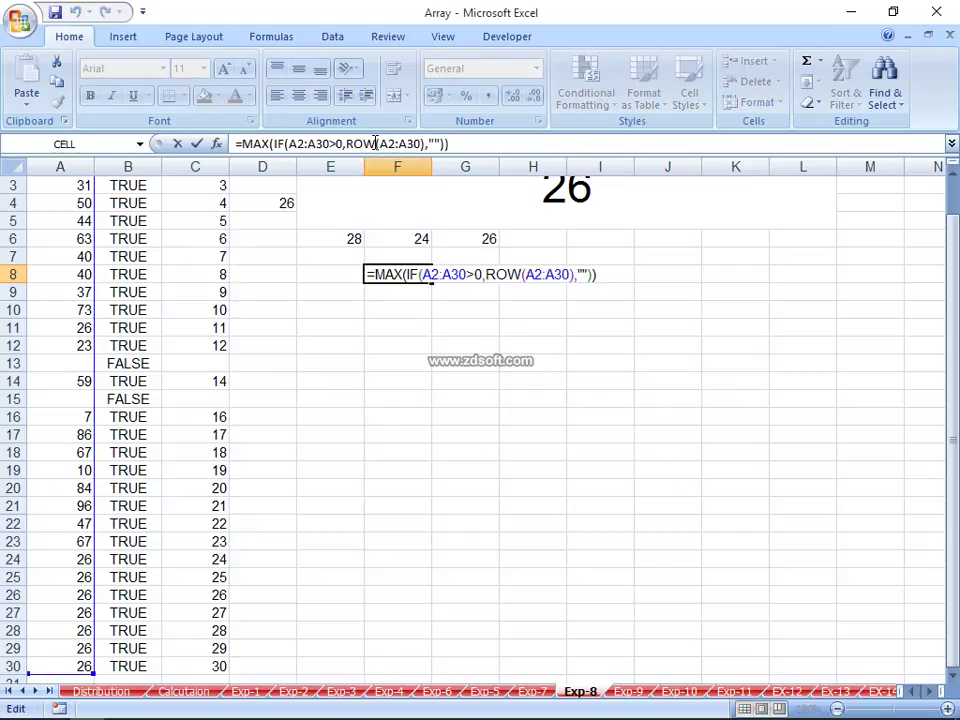
{"action": "key", "text": "ctrl+shift+Return"}
Step: Check column A down to its last value at row 30, then return to F8
{"action": "key", "text": "Left"}
{"action": "key", "text": "Left"}
{"action": "key", "text": "Left"}
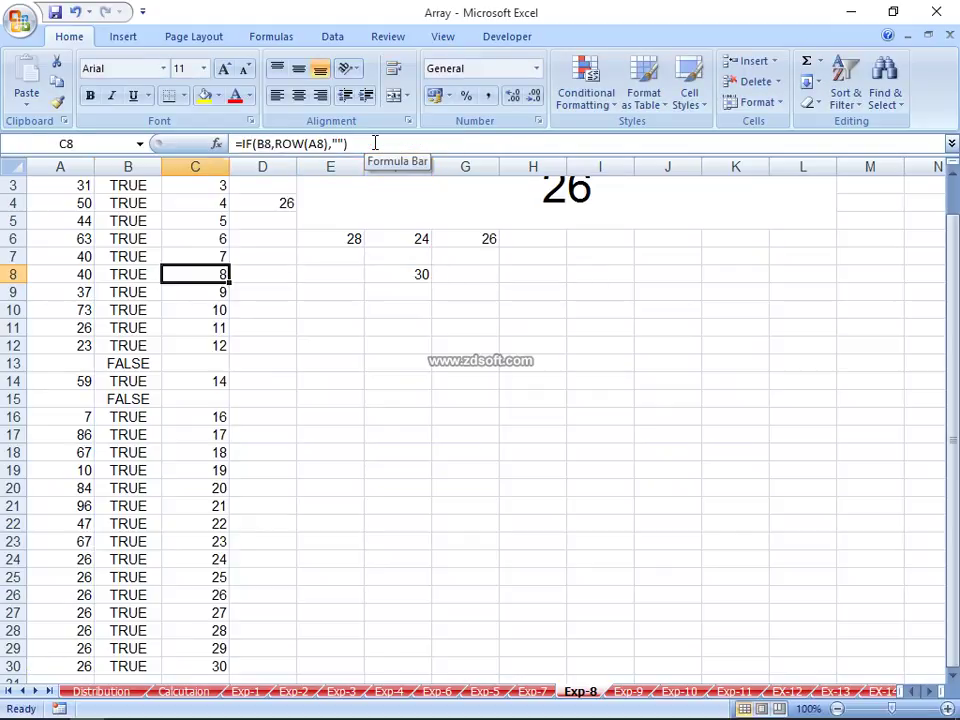
{"action": "key", "text": "Left"}
{"action": "key", "text": "Left"}
{"action": "key", "text": "Down"}
{"action": "key", "text": "Down"}
{"action": "key", "text": "Down"}
{"action": "key", "text": "ctrl+Down"}
{"action": "key", "text": "ctrl+Down"}
{"action": "key", "text": "ctrl+Down"}
{"action": "key", "text": "Up"}
{"action": "key", "text": "ctrl+Up"}
{"action": "key", "text": "Right"}
{"action": "key", "text": "Right"}
{"action": "key", "text": "Right"}
{"action": "key", "text": "Right"}
{"action": "key", "text": "Right"}
{"action": "key", "text": "Right"}
{"action": "key", "text": "ctrl+Up"}
{"action": "key", "text": "Left"}
{"action": "key", "text": "Down"}
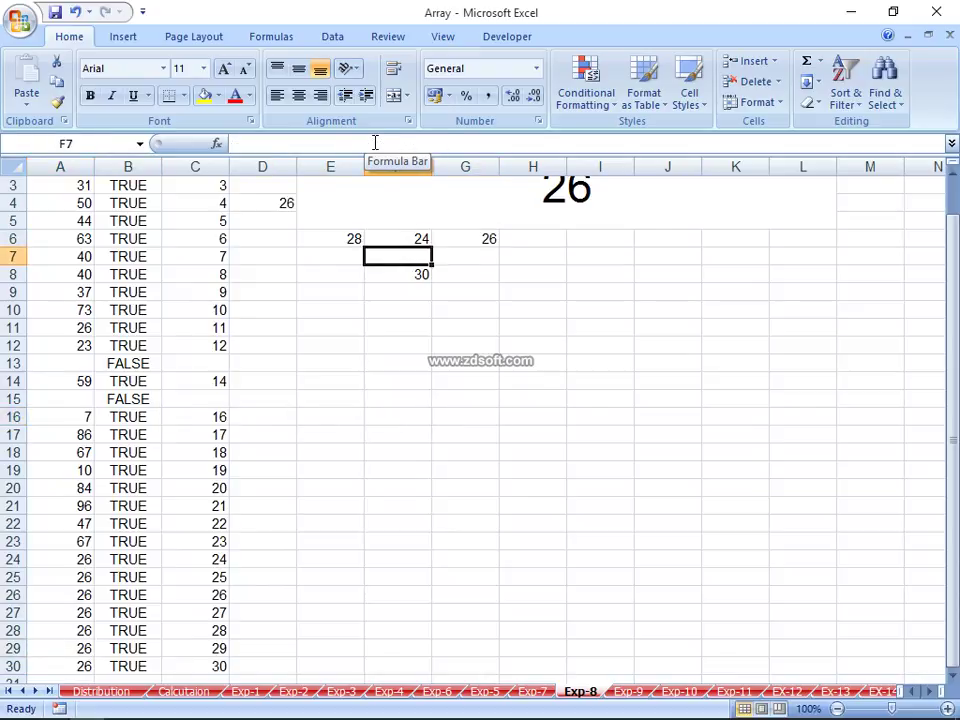
{"action": "key", "text": "Down"}
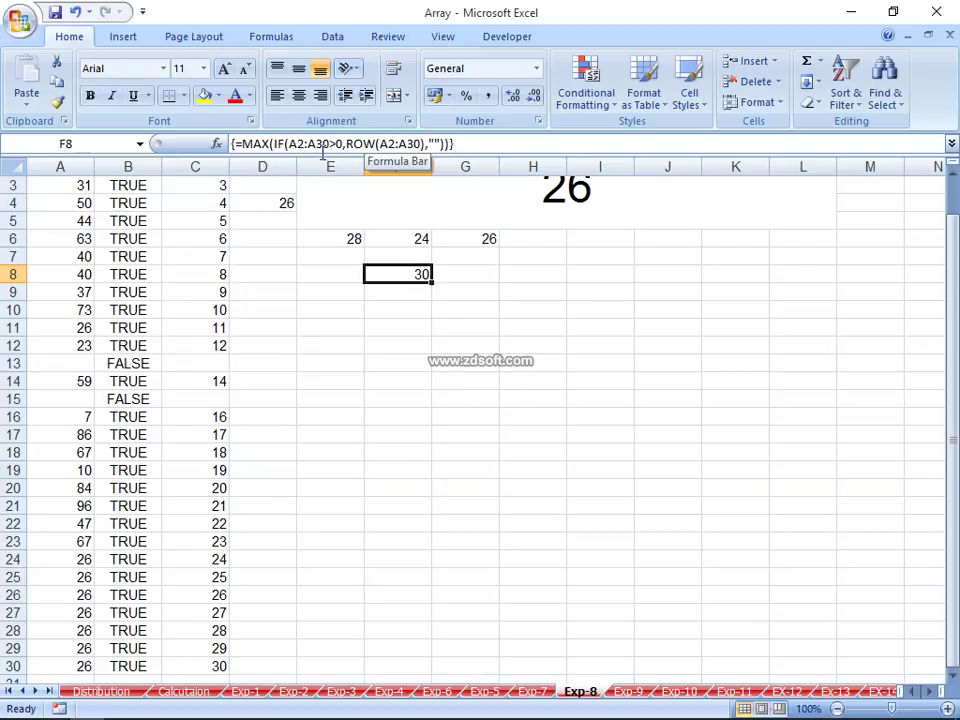
Step: Change F8's array formula to test A2:A50<>0 with ROW(A2:A50), re-entered with Ctrl+Shift+Enter
{"action": "left_click", "coordinate": [323, 146]}
{"action": "key", "text": "BackSpace"}
{"action": "type", "text": "50"}
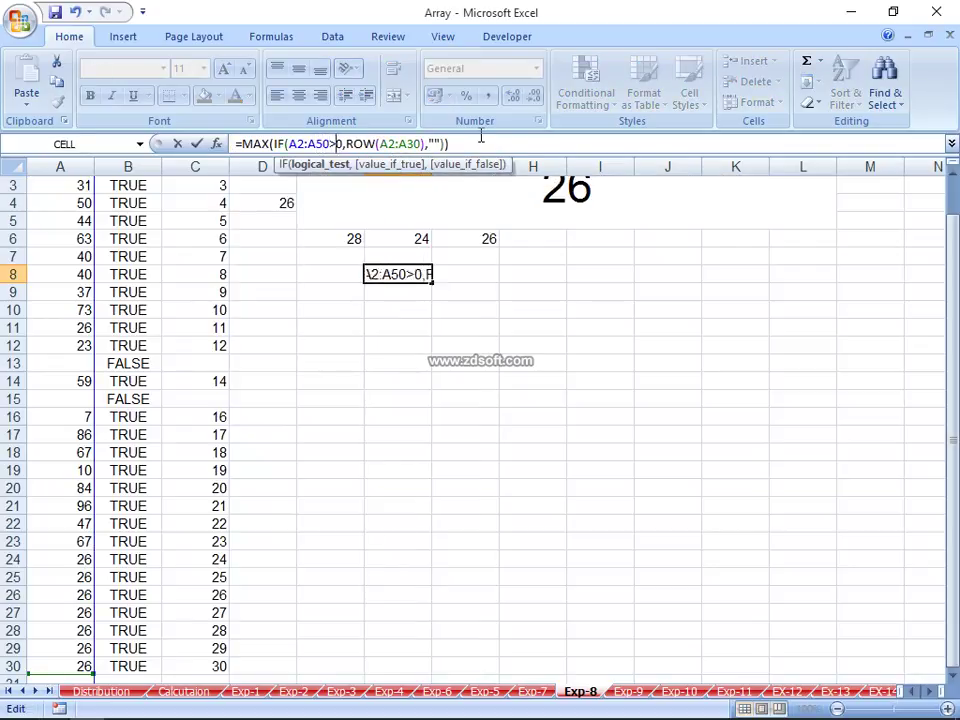
{"action": "key", "text": "Delete"}
{"action": "key", "text": "Delete"}
{"action": "type", "text": "<>"}
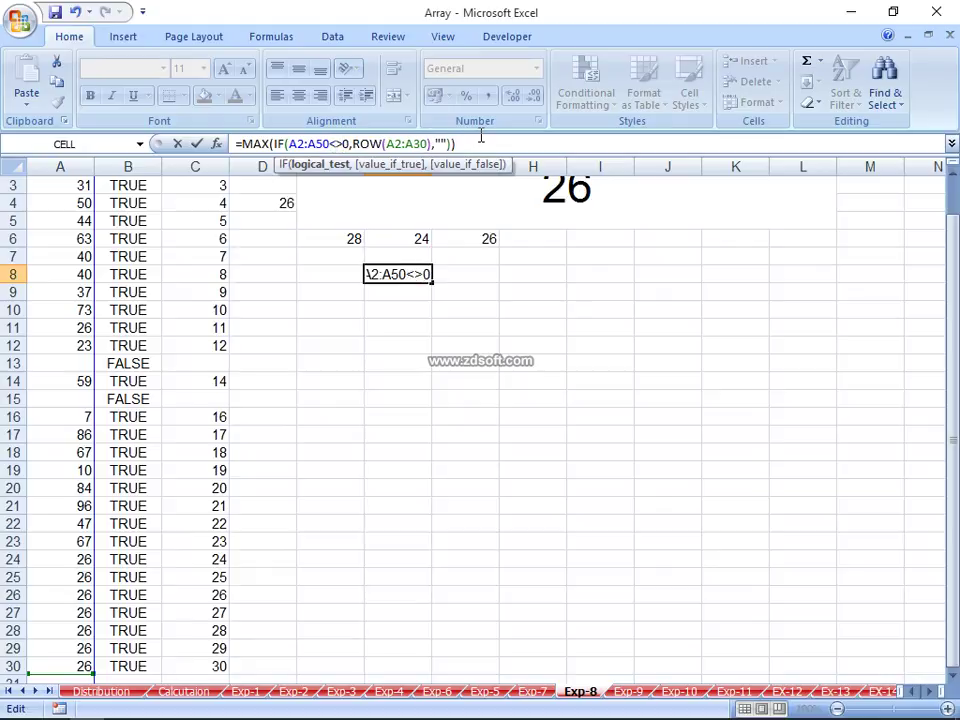
{"action": "left_click", "coordinate": [423, 143]}
{"action": "key", "text": "BackSpace"}
{"action": "type", "text": "50"}
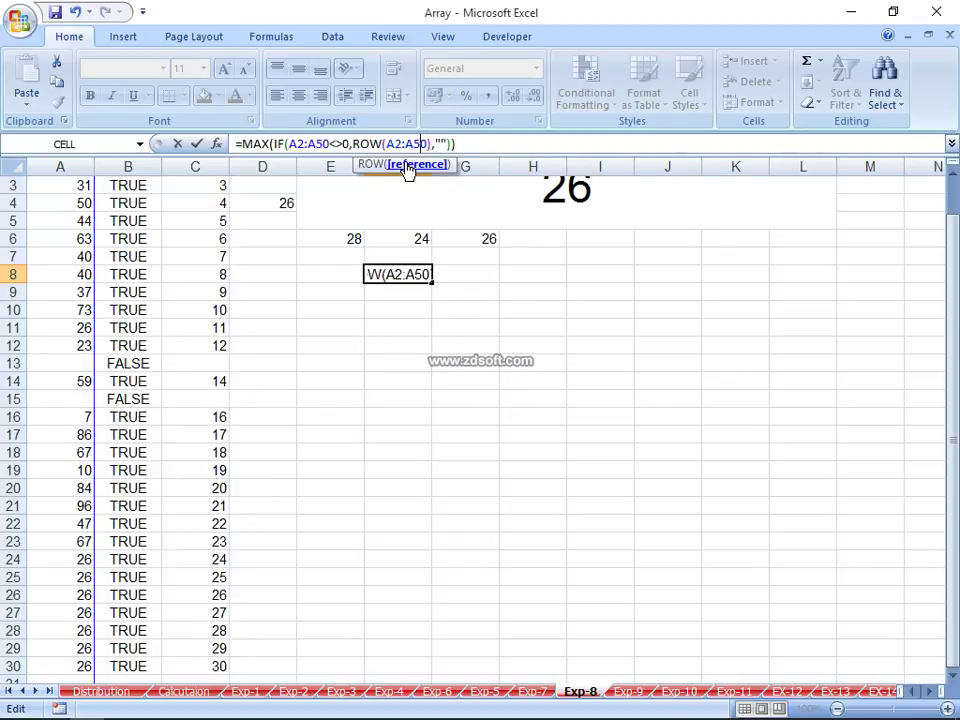
{"action": "key", "text": "ctrl+shift+Return"}
{"action": "key", "text": "Up"}
{"action": "key", "text": "F2"}
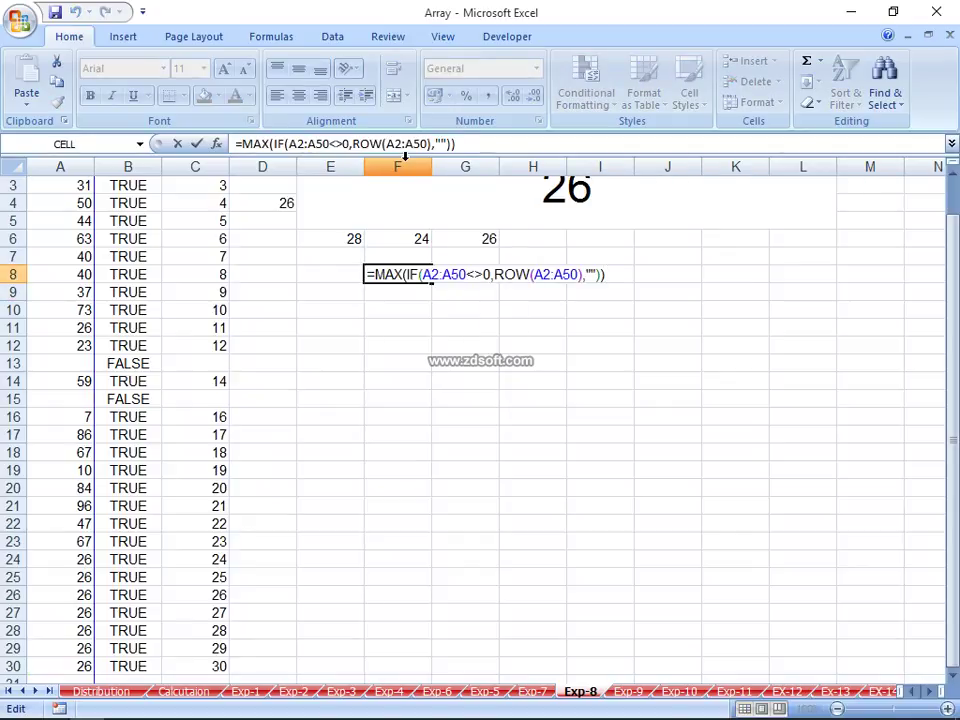
{"action": "key", "text": "ctrl+shift+Return"}
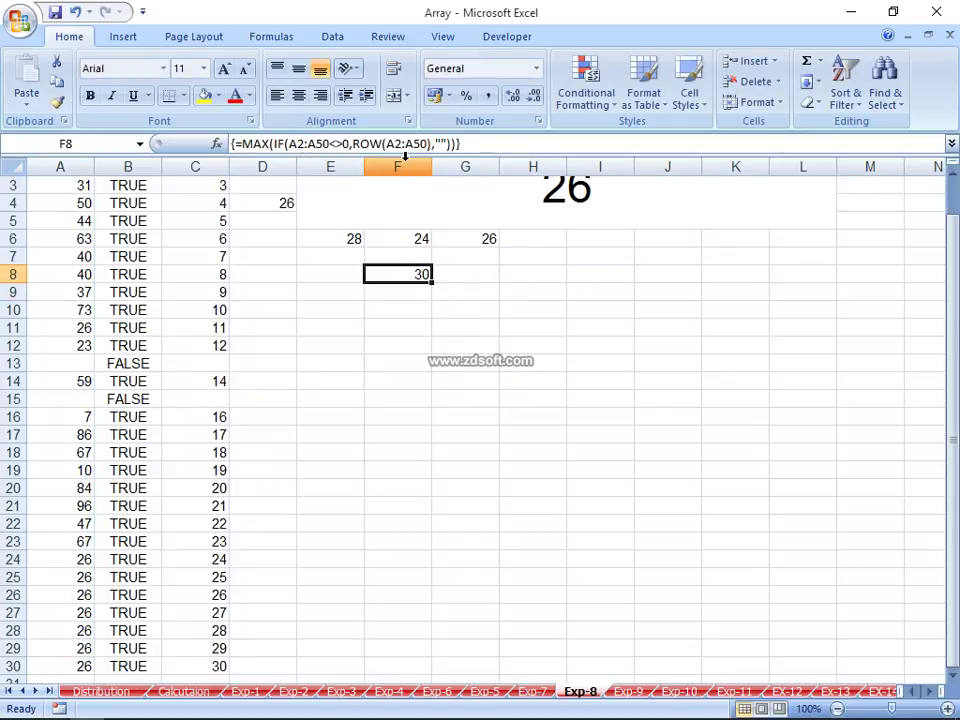
Step: Enter the values 50, 60, 70 and 80 into A31:A34
{"action": "scroll", "coordinate": [103, 272], "scroll_direction": "down", "scroll_amount": 2}
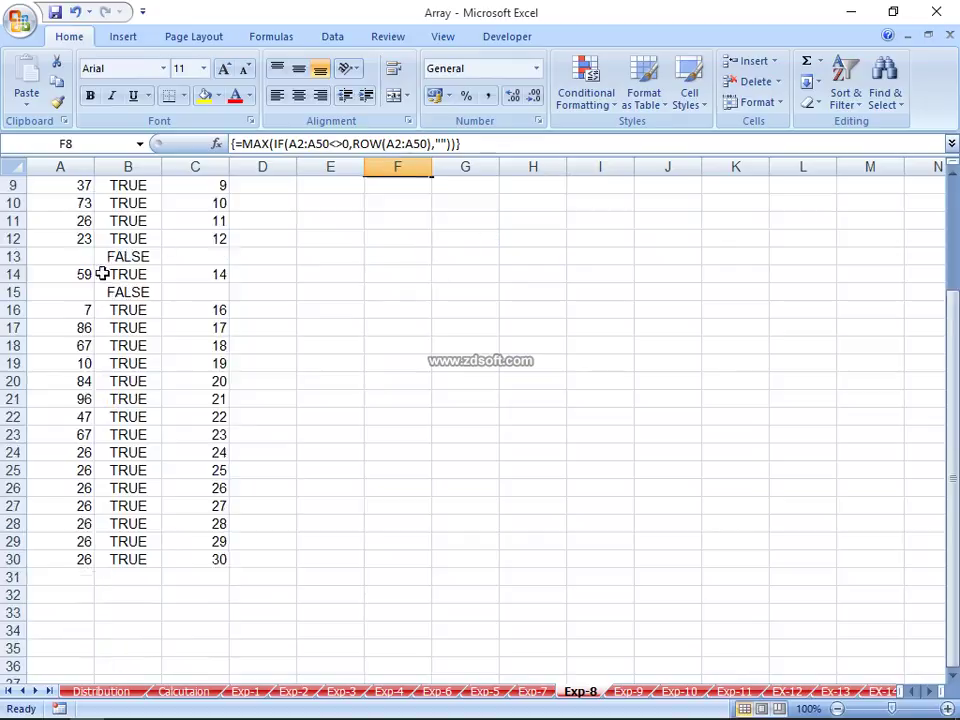
{"action": "scroll", "coordinate": [75, 540], "scroll_direction": "down", "scroll_amount": 1}
{"action": "left_click", "coordinate": [71, 523]}
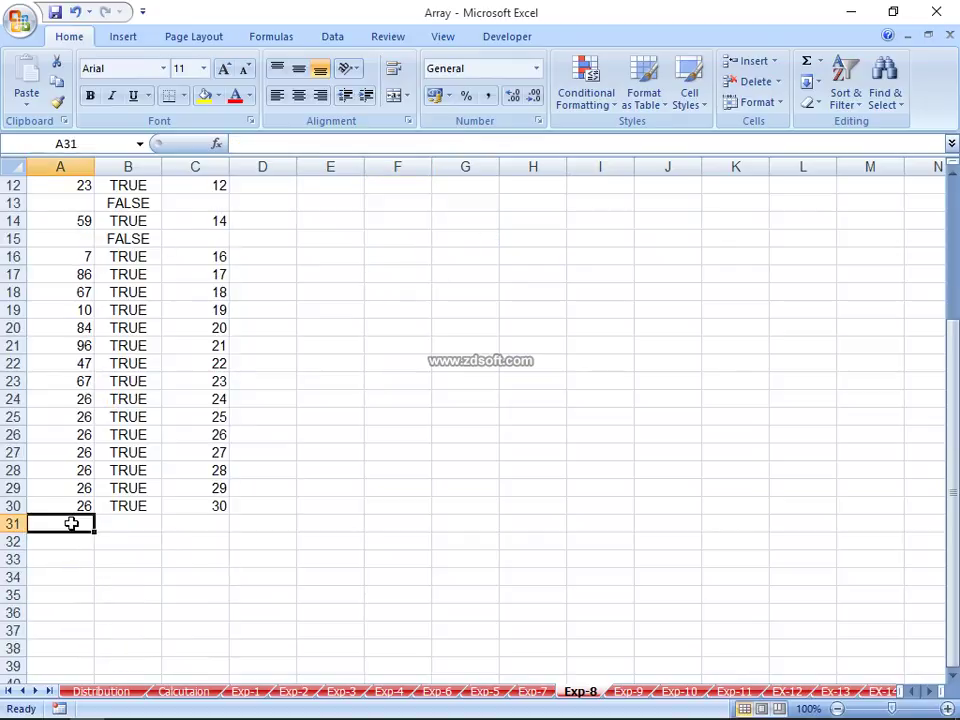
{"action": "scroll", "coordinate": [80, 460], "scroll_direction": "up", "scroll_amount": 4}
{"action": "left_click", "coordinate": [400, 312]}
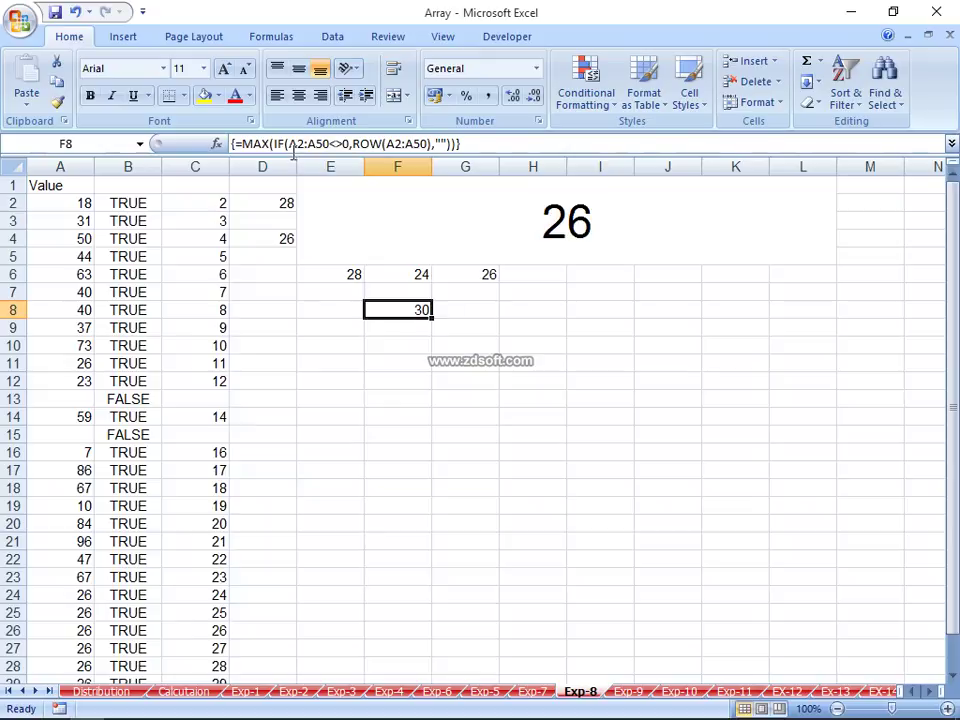
{"action": "scroll", "coordinate": [274, 221], "scroll_direction": "down", "scroll_amount": 3}
{"action": "scroll", "coordinate": [77, 476], "scroll_direction": "down", "scroll_amount": 2}
{"action": "left_click", "coordinate": [80, 455]}
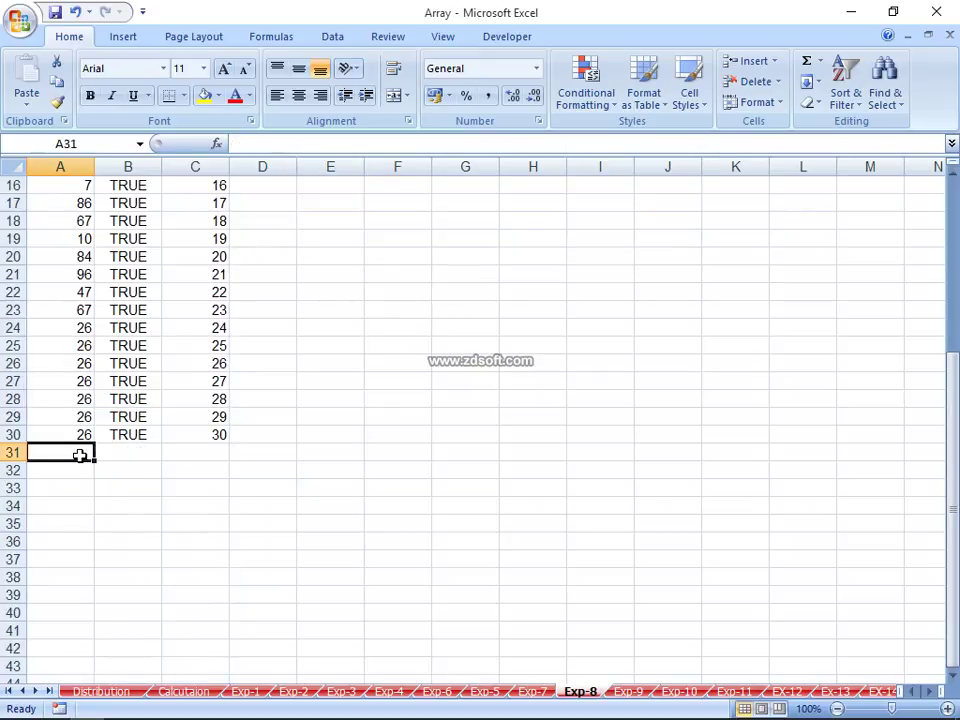
{"action": "type", "text": "50 60 70 8"}
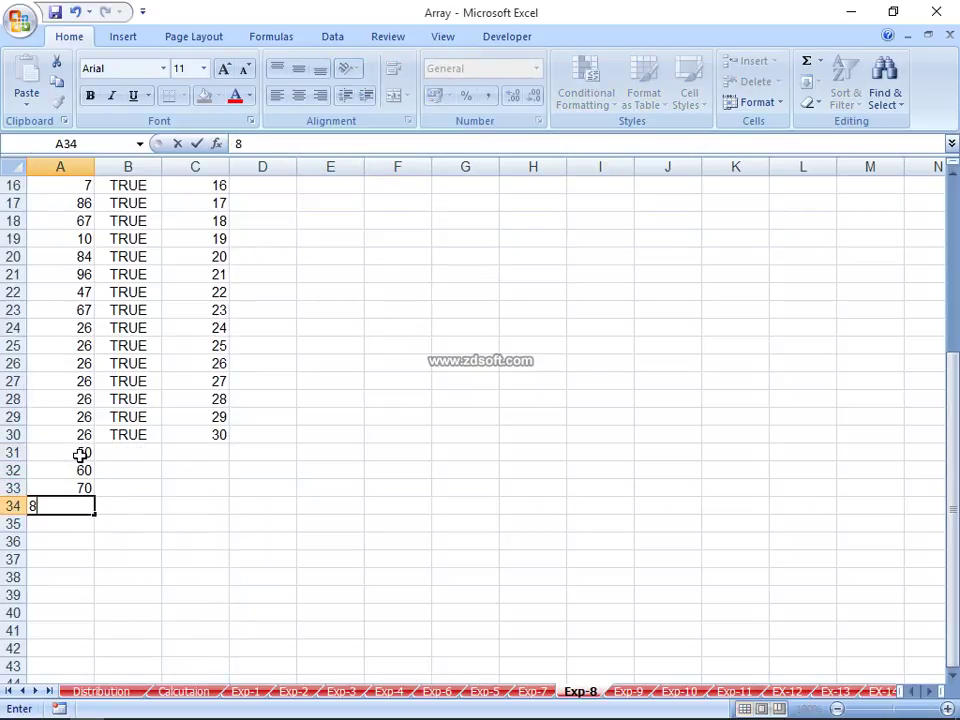
{"action": "type", "text": "0"}
{"action": "key", "text": "Return"}
{"action": "key", "text": "Tab"}
Step: Review the data from the Value header and return to F8, now showing 34
{"action": "key", "text": "Up"}
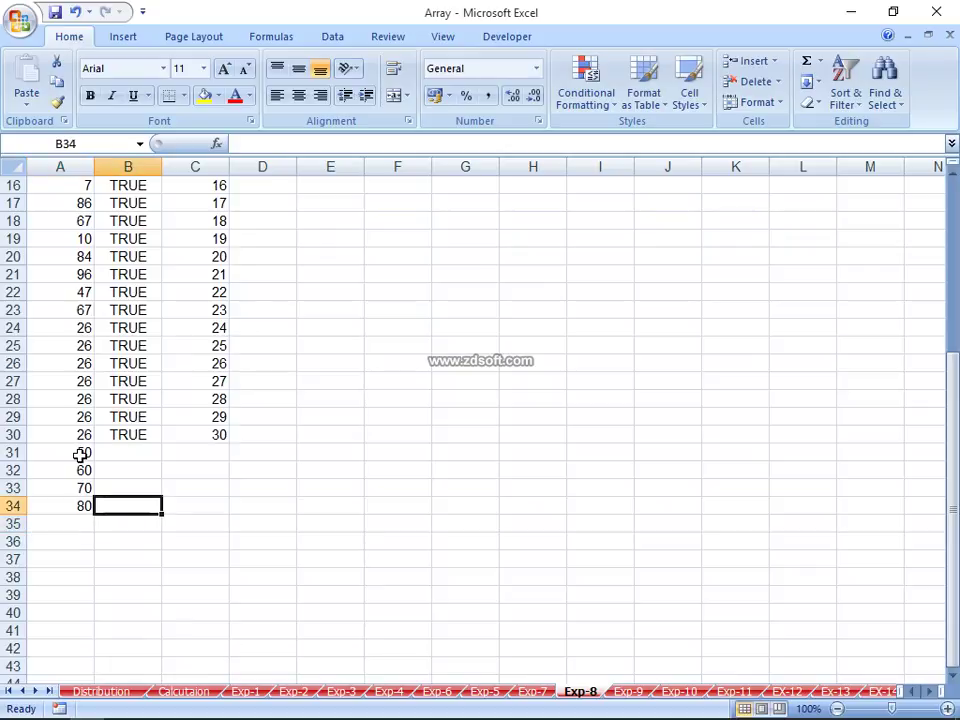
{"action": "key", "text": "Right"}
{"action": "key", "text": "ctrl+Up"}
{"action": "key", "text": "ctrl+Up"}
{"action": "key", "text": "ctrl+Up"}
{"action": "key", "text": "ctrl+Up"}
{"action": "key", "text": "Right"}
{"action": "key", "text": "Down"}
{"action": "key", "text": "Down"}
{"action": "key", "text": "Down"}
{"action": "key", "text": "Down"}
{"action": "key", "text": "Left"}
{"action": "key", "text": "Left"}
{"action": "key", "text": "Up"}
{"action": "key", "text": "Up"}
{"action": "key", "text": "Up"}
{"action": "key", "text": "Up"}
{"action": "key", "text": "Left"}
{"action": "key", "text": "Up"}
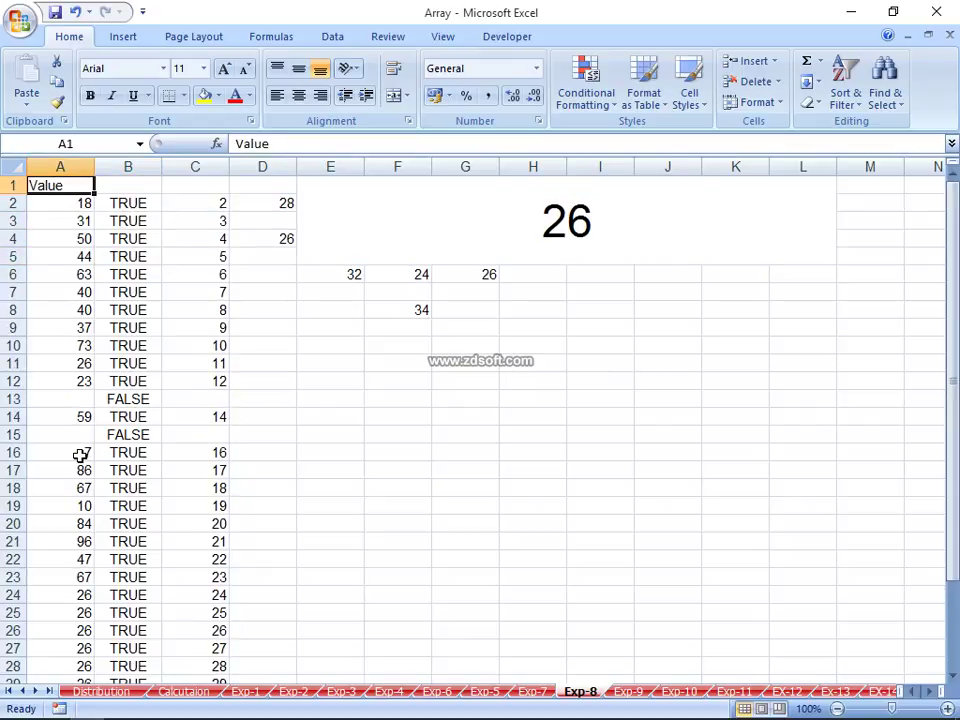
{"action": "key", "text": "Down"}
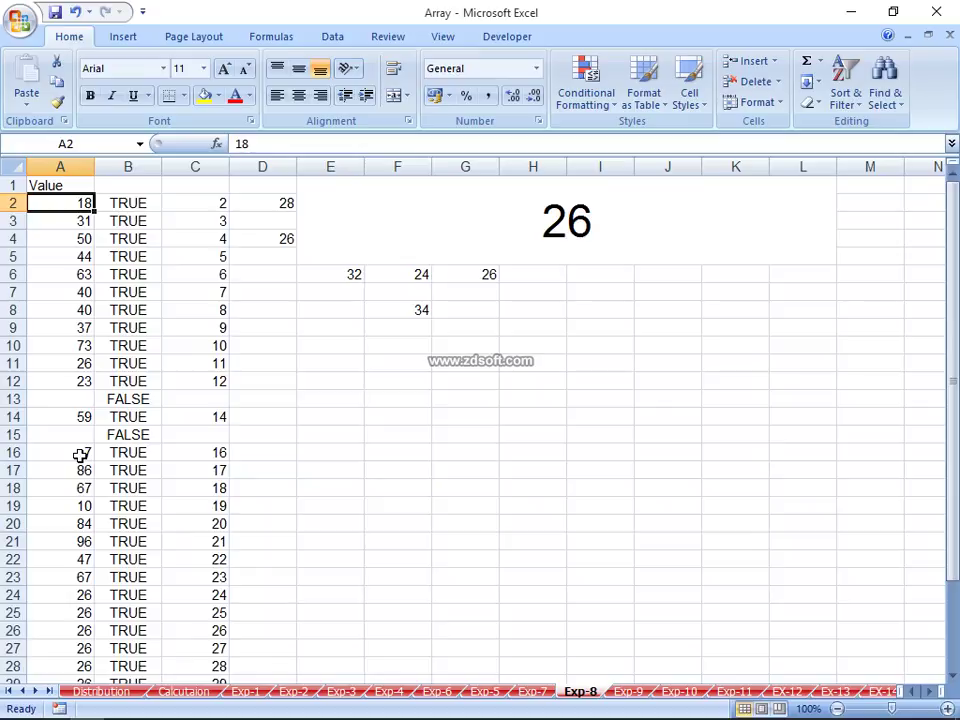
{"action": "key", "text": "Right"}
{"action": "key", "text": "Right"}
{"action": "key", "text": "Right"}
{"action": "key", "text": "Down"}
{"action": "key", "text": "Down"}
{"action": "key", "text": "Down"}
{"action": "key", "text": "Down"}
{"action": "key", "text": "Down"}
{"action": "key", "text": "Down"}
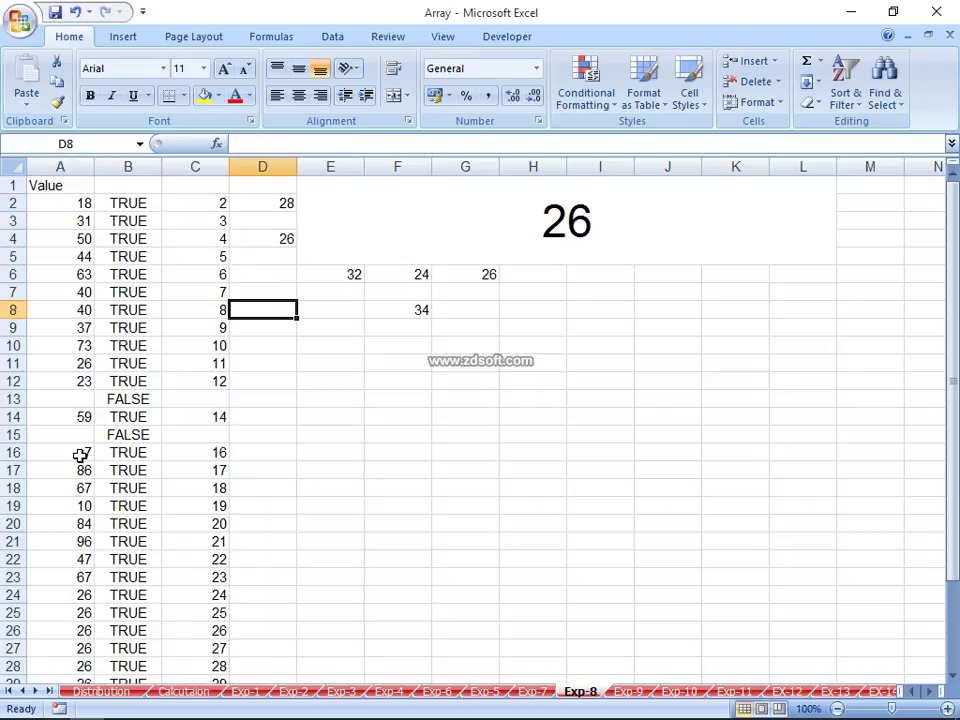
{"action": "key", "text": "Right"}
{"action": "key", "text": "Right"}
{"action": "key", "text": "Right"}
{"action": "key", "text": "Left"}
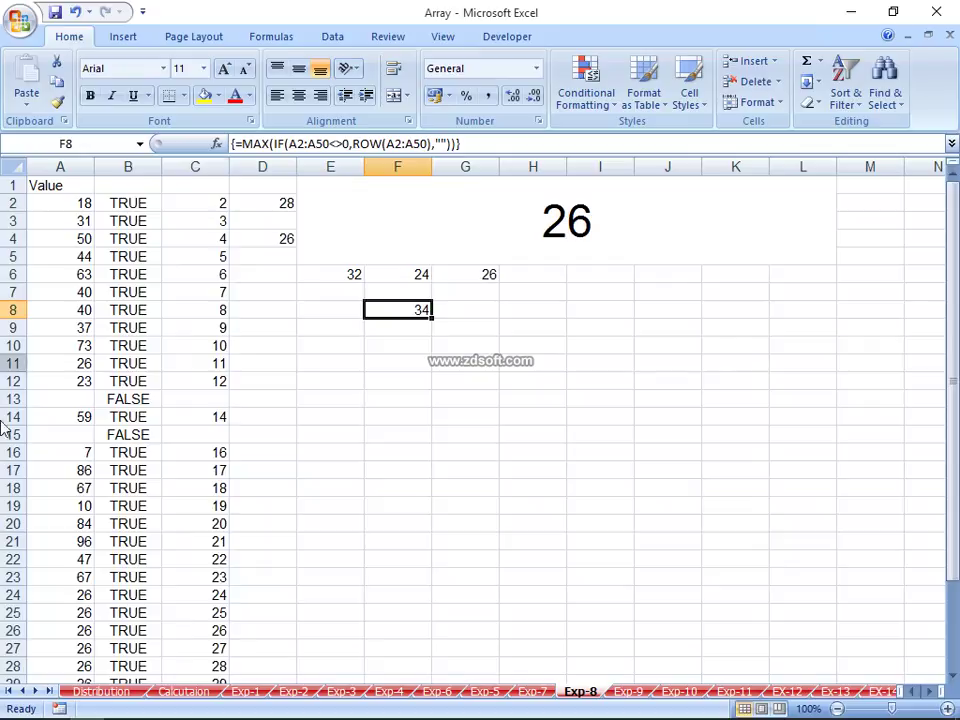
{"action": "left_click", "coordinate": [286, 37]}
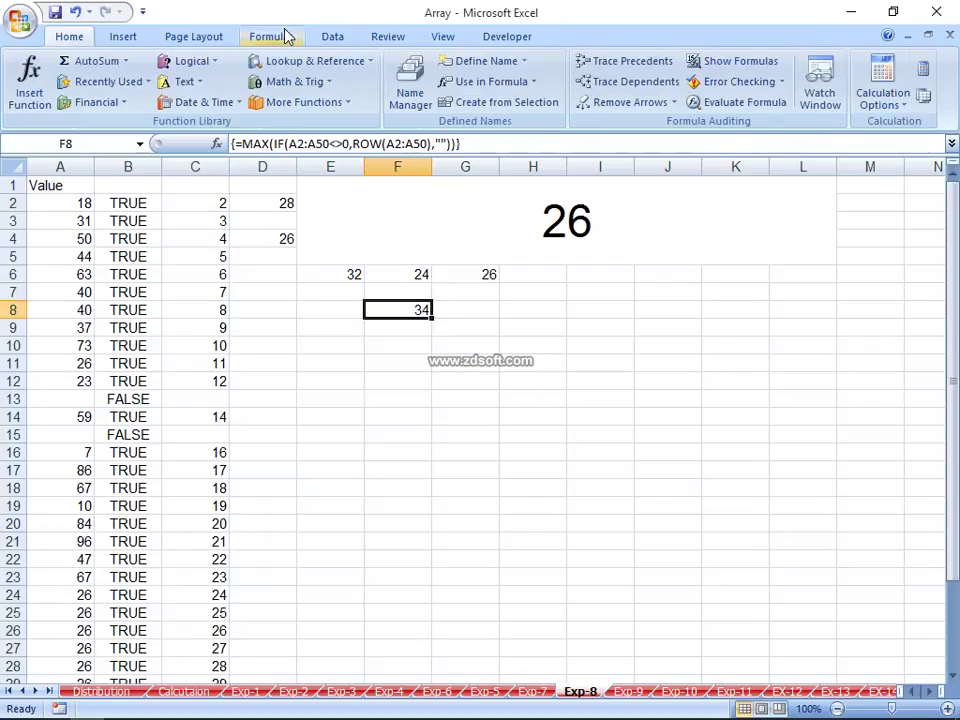
{"action": "left_click", "coordinate": [745, 102]}
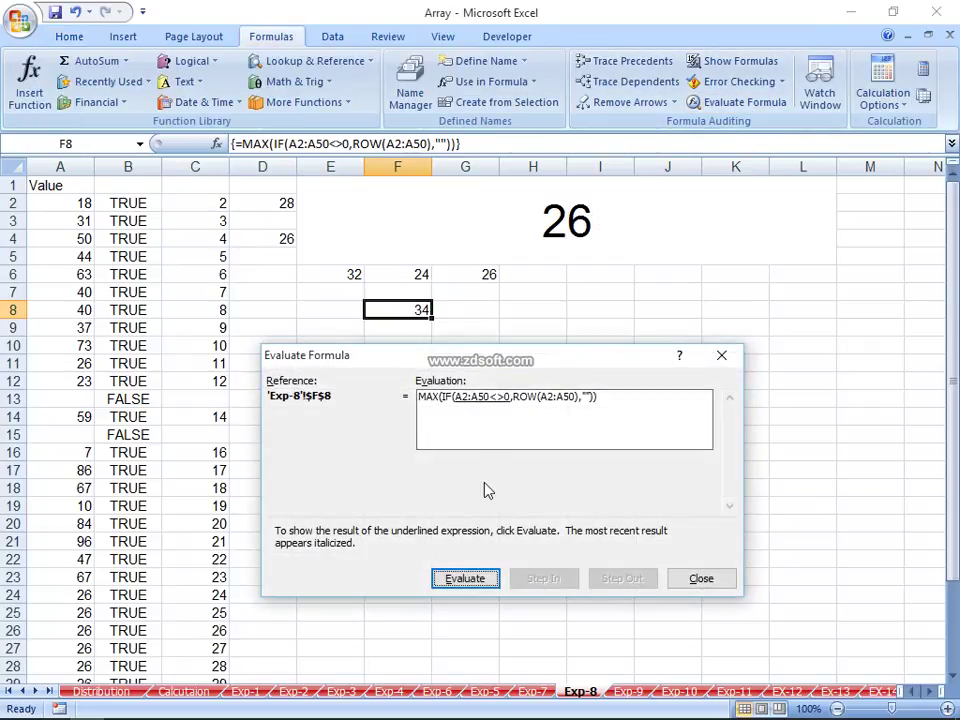
{"action": "left_click", "coordinate": [483, 578]}
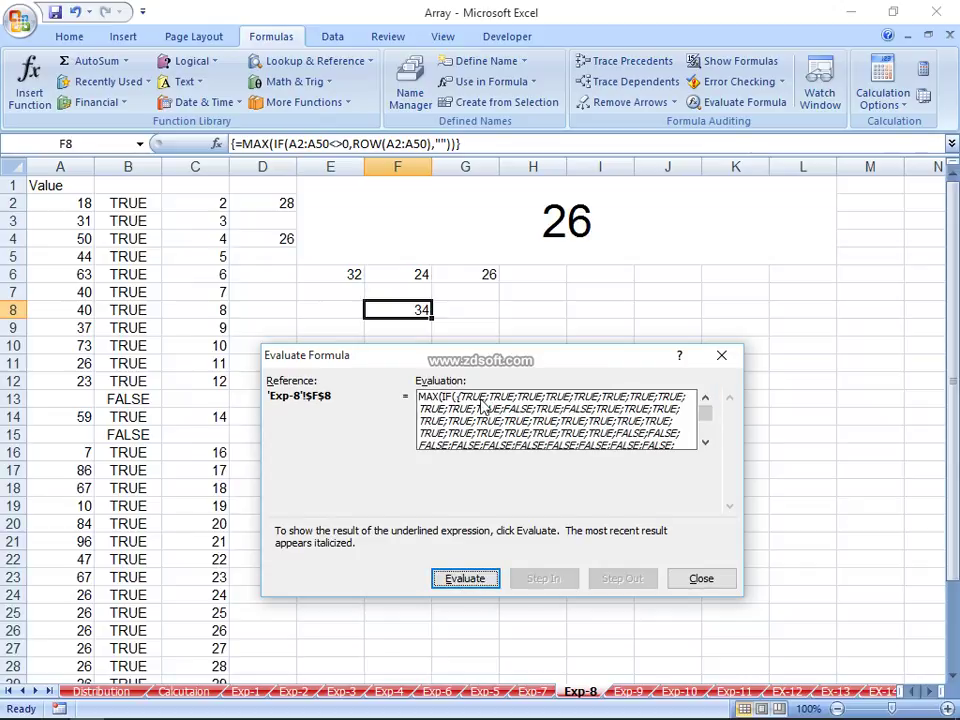
{"action": "left_click", "coordinate": [466, 581]}
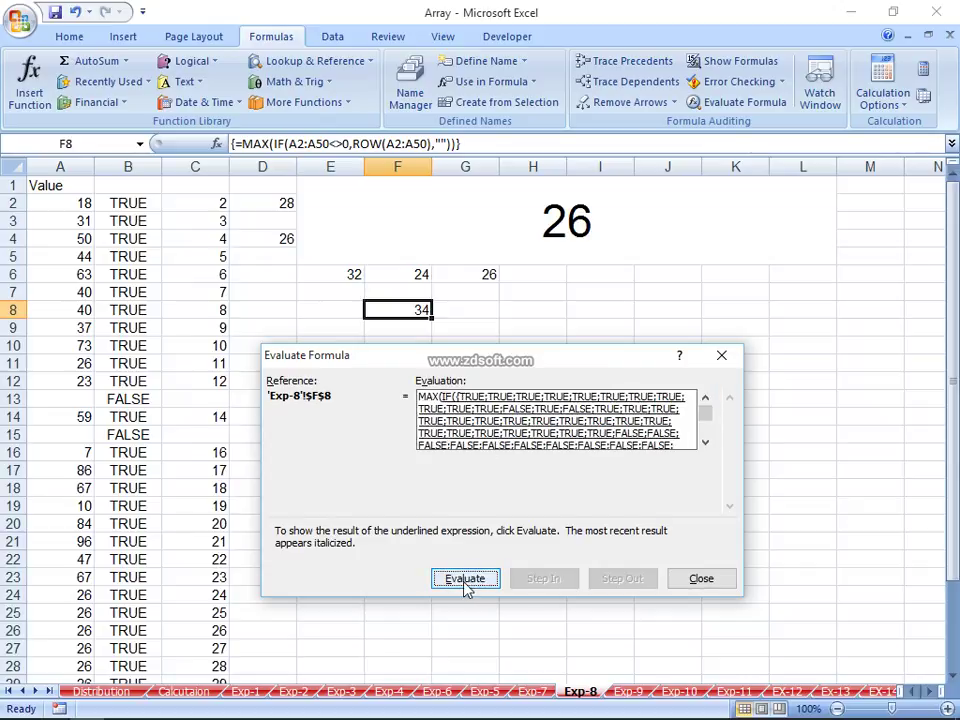
{"action": "left_click", "coordinate": [465, 585]}
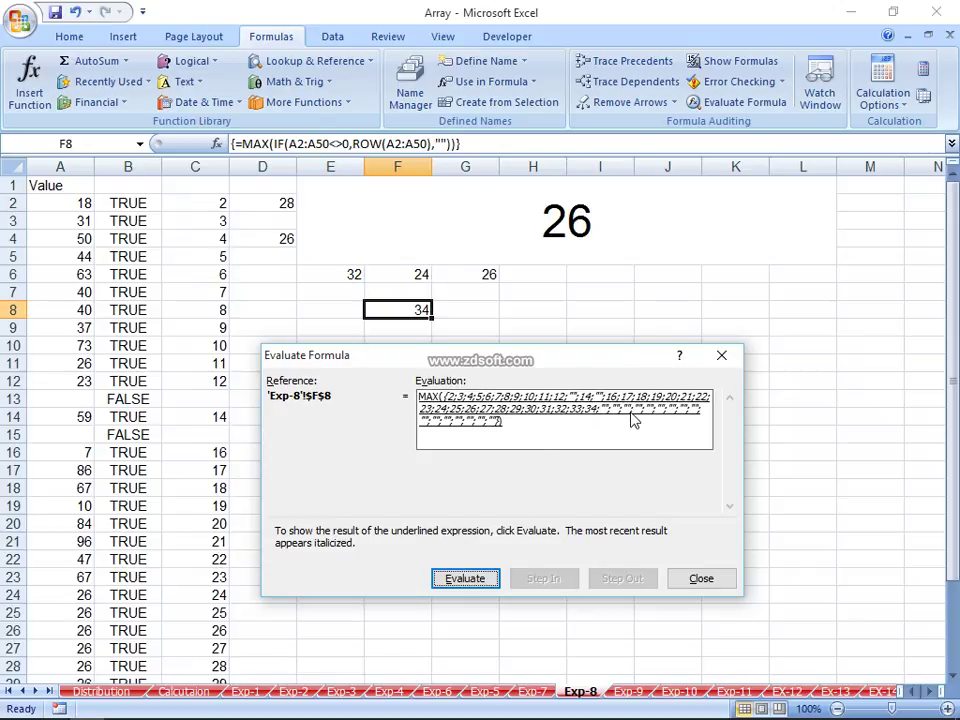
{"action": "left_click", "coordinate": [490, 576]}
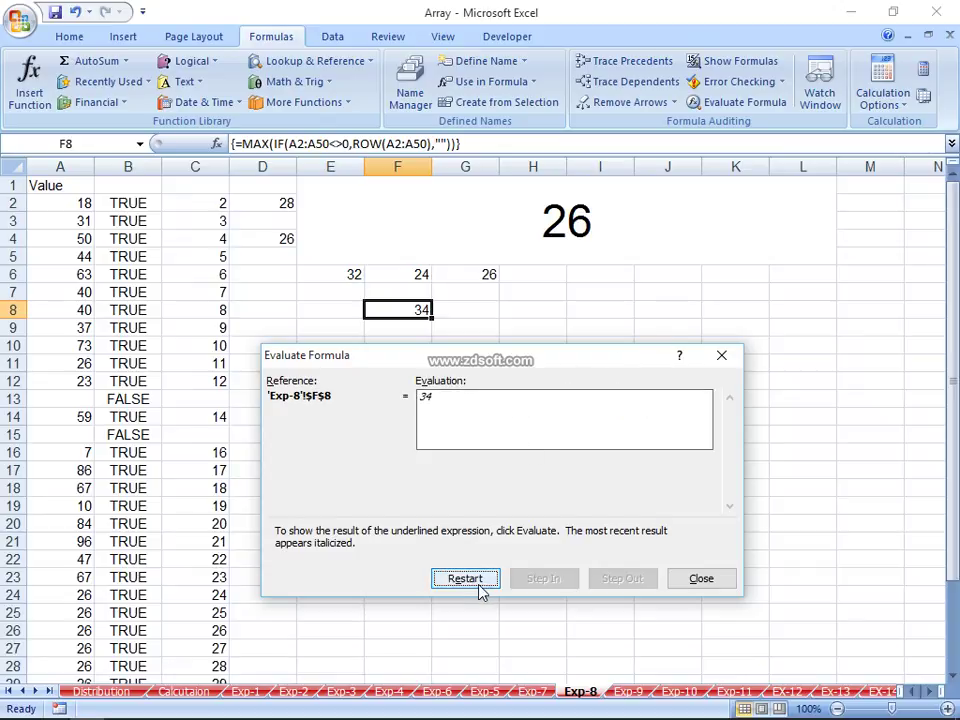
{"action": "left_click", "coordinate": [689, 576]}
Step: Enter =INDEX(A2:A34,F8) in G8, which returns #REF!
{"action": "left_click", "coordinate": [457, 305]}
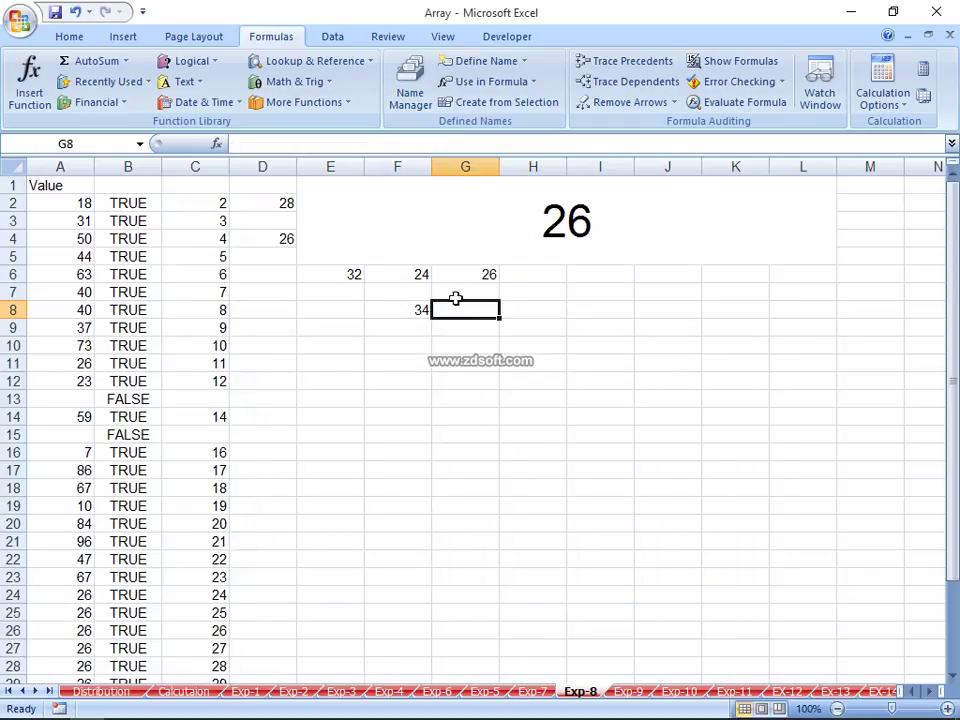
{"action": "type", "text": "=ind"}
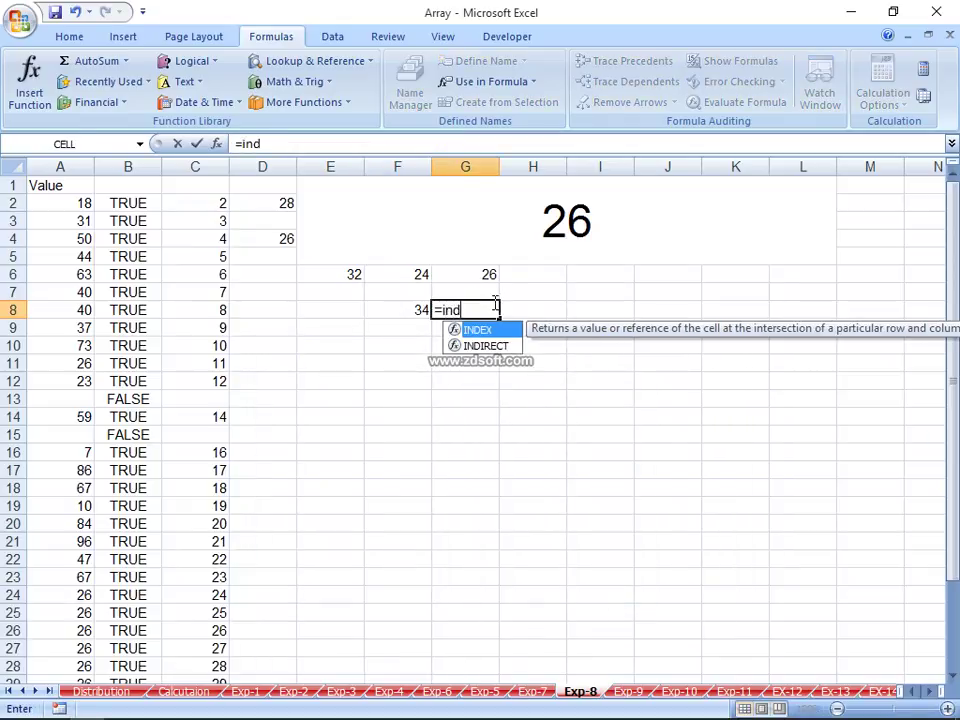
{"action": "type", "text": "ex("}
{"action": "key", "text": "Left"}
{"action": "key", "text": "Left"}
{"action": "key", "text": "Left"}
{"action": "key", "text": "Left"}
{"action": "key", "text": "Left"}
{"action": "key", "text": "ctrl+Up"}
{"action": "key", "text": "Down"}
{"action": "key", "text": "ctrl+shift+Down"}
{"action": "key", "text": "ctrl+shift+Down"}
{"action": "key", "text": "ctrl+shift+Down"}
{"action": "key", "text": "ctrl+shift+Down"}
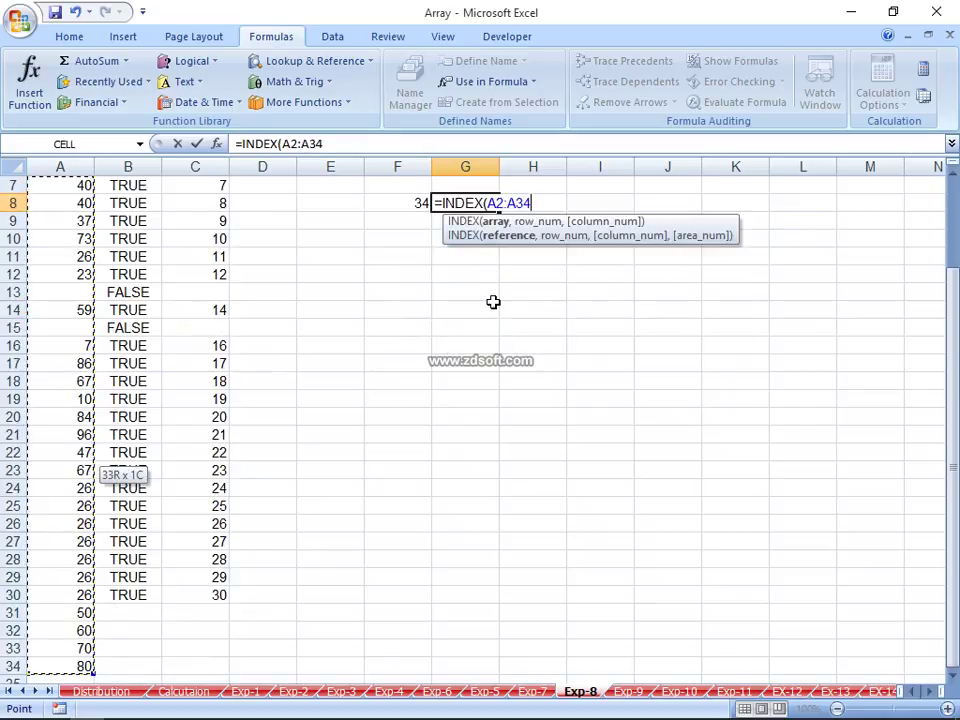
{"action": "type", "text": "m"}
{"action": "key", "text": "BackSpace"}
{"action": "type", "text": ","}
{"action": "key", "text": "Left"}
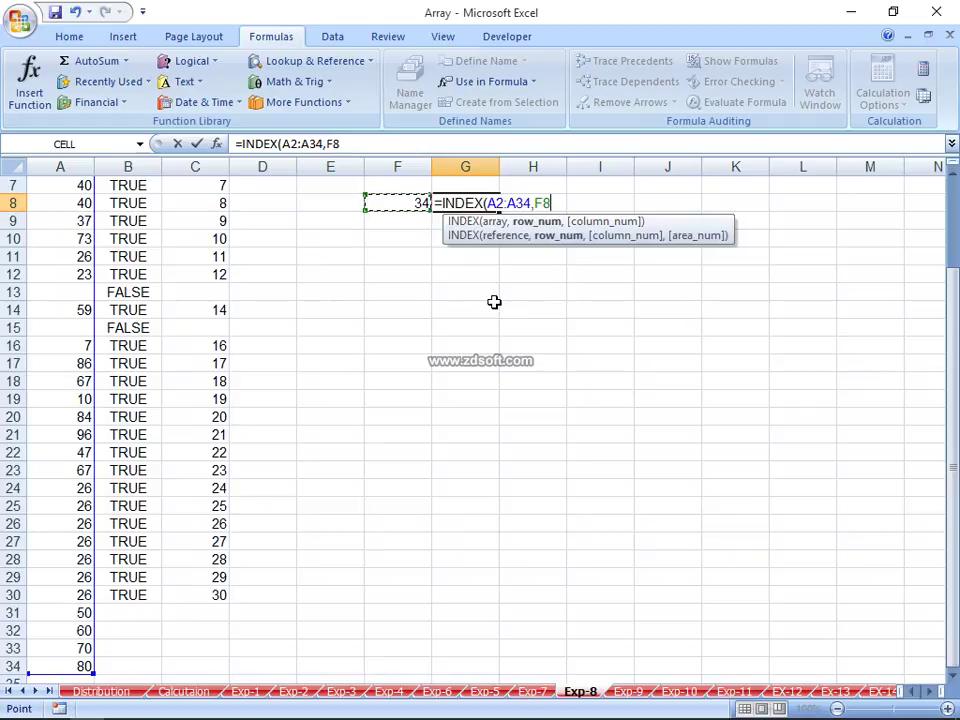
{"action": "key", "text": "Return"}
Step: Correct G8's INDEX range to A1:A50 so it returns 80
{"action": "key", "text": "Up"}
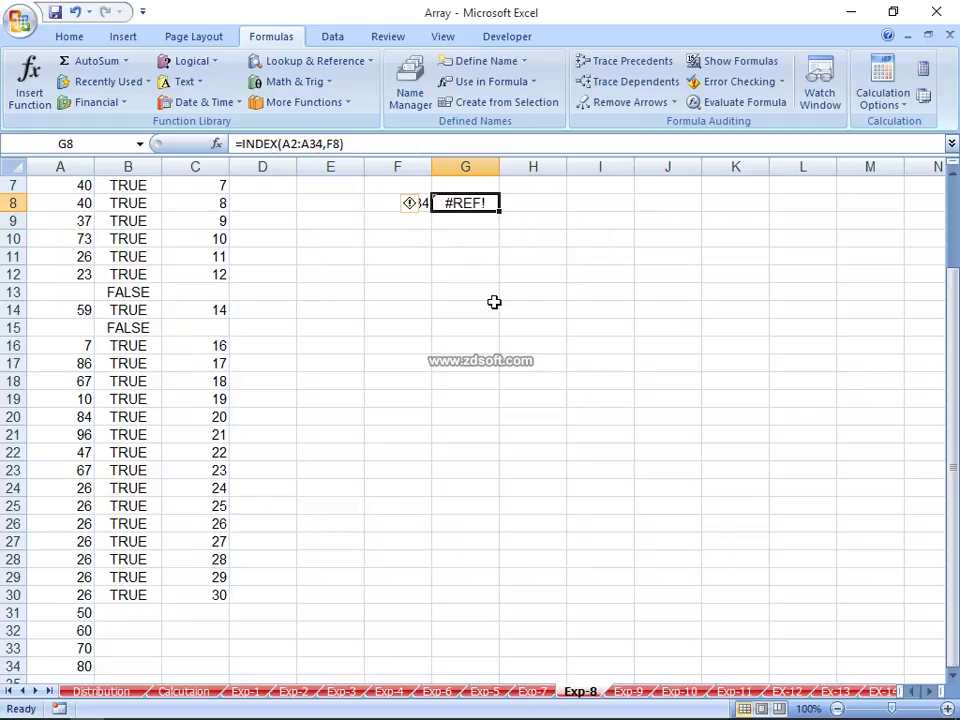
{"action": "key", "text": "F2"}
{"action": "key", "text": "Left"}
{"action": "key", "text": "Left"}
{"action": "key", "text": "Left"}
{"action": "key", "text": "Left"}
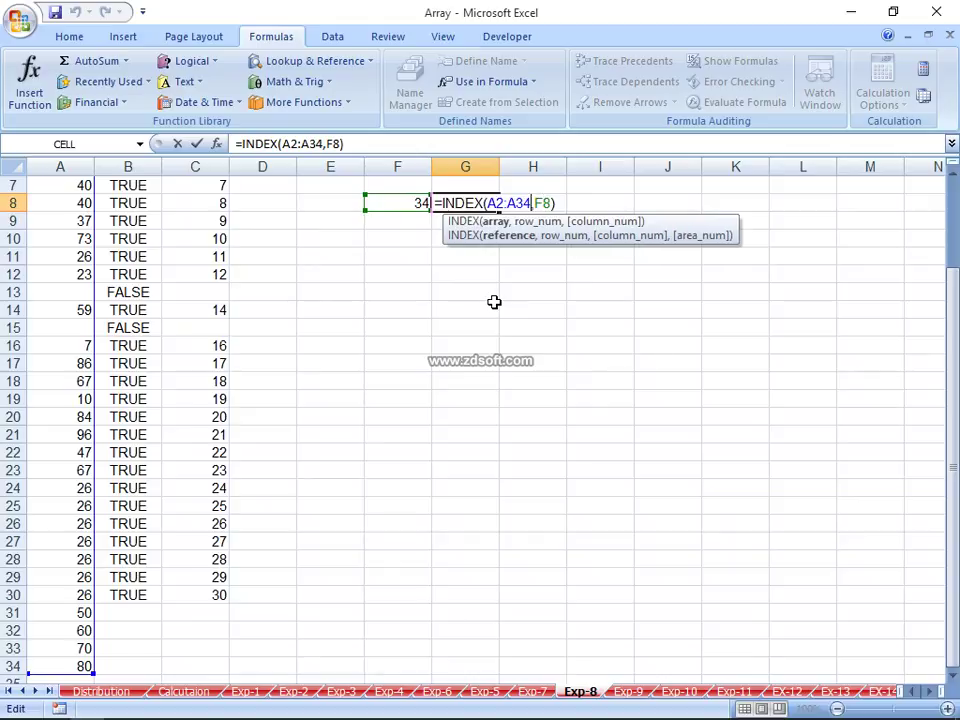
{"action": "key", "text": "BackSpace"}
{"action": "type", "text": "1"}
{"action": "key", "text": "BackSpace"}
{"action": "key", "text": "Delete"}
{"action": "type", "text": "50"}
{"action": "key", "text": "Return"}
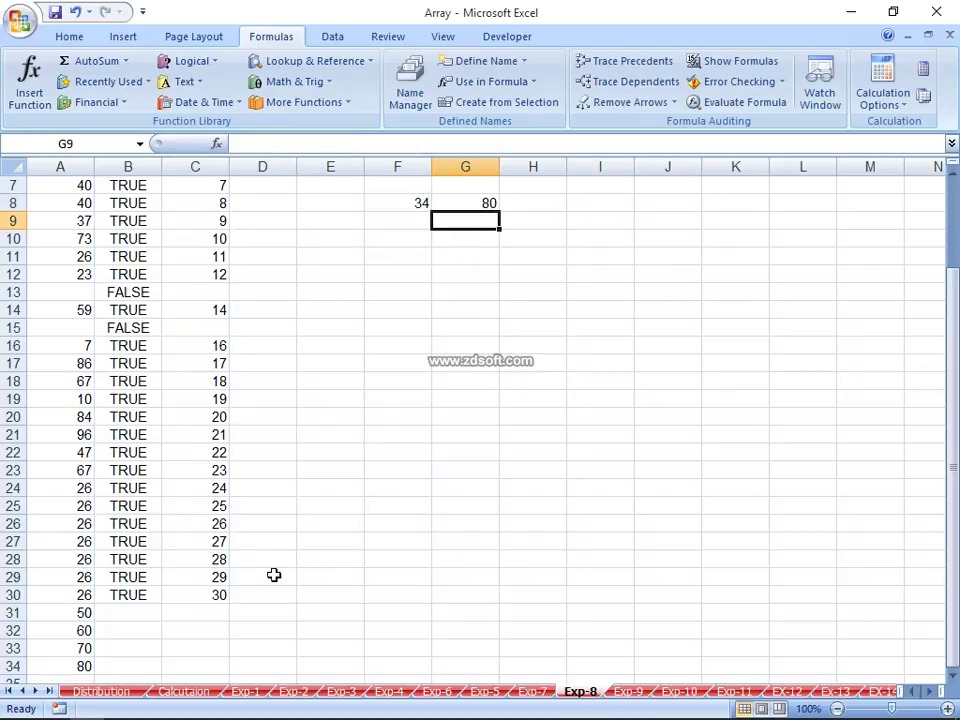
{"action": "scroll", "coordinate": [296, 567], "scroll_direction": "up", "scroll_amount": 1}
{"action": "scroll", "coordinate": [296, 567], "scroll_direction": "down", "scroll_amount": 1}
{"action": "scroll", "coordinate": [296, 567], "scroll_direction": "down", "scroll_amount": 1}
{"action": "scroll", "coordinate": [296, 567], "scroll_direction": "down", "scroll_amount": 1}
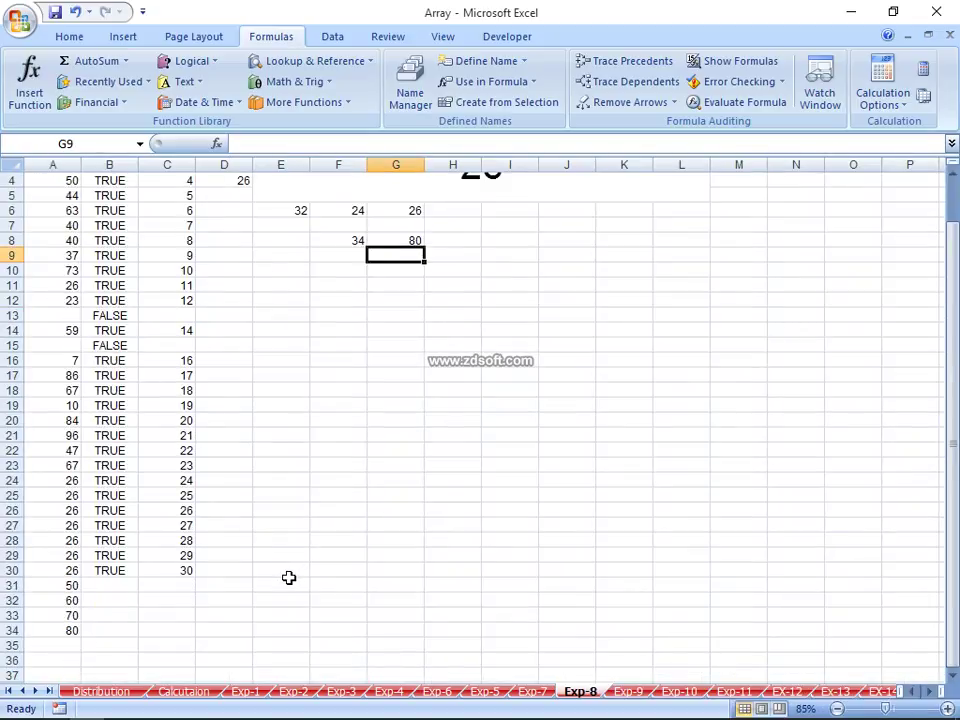
Step: Enter 50, 60 and 470 into A35:A37
{"action": "left_click", "coordinate": [68, 645]}
{"action": "type", "text": "50"}
{"action": "key", "text": "Return"}
{"action": "type", "text": "60"}
{"action": "key", "text": "Return"}
{"action": "type", "text": "470"}
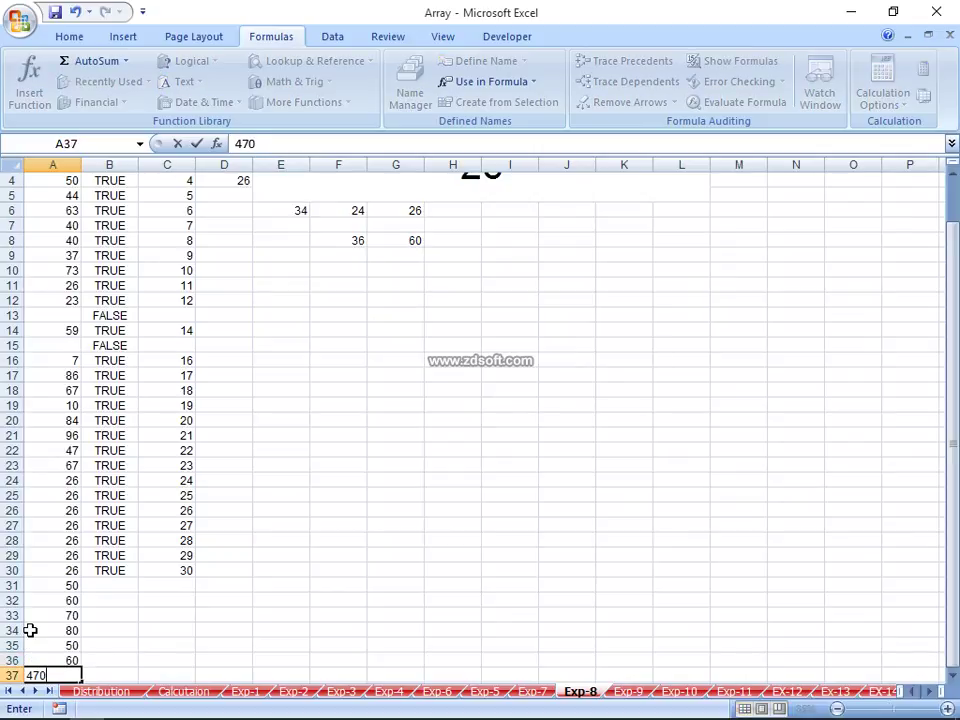
{"action": "key", "text": "Return"}
Step: Enter 60, 50 and 60 into A38:A40, extending the data to row 40
{"action": "key", "text": "Up"}
{"action": "key", "text": "Down"}
{"action": "type", "text": "60"}
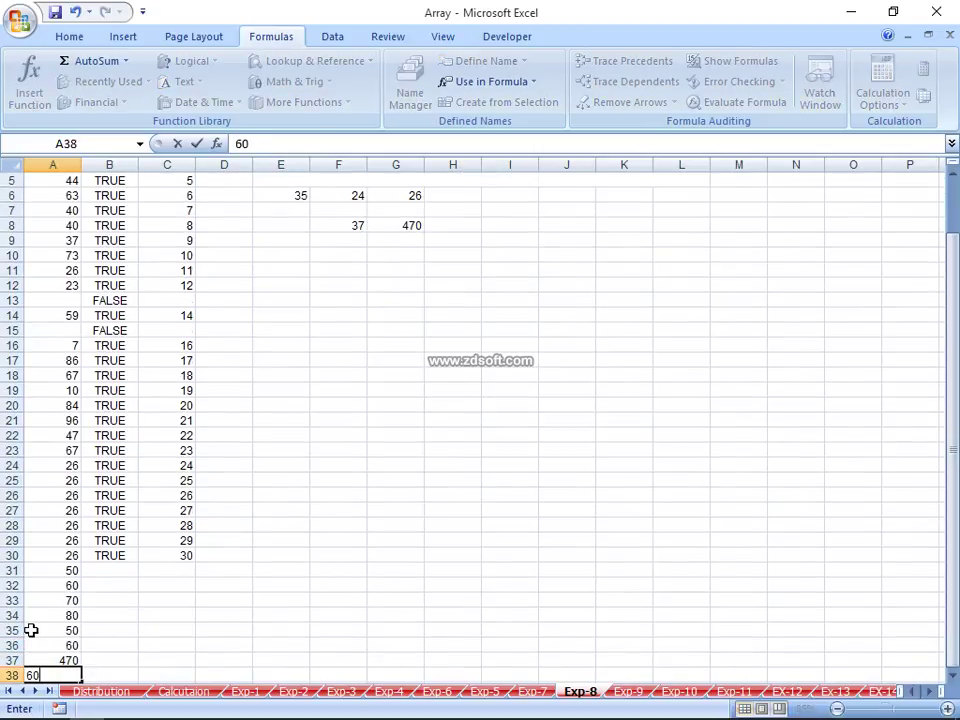
{"action": "key", "text": "Return"}
{"action": "key", "text": "Up"}
{"action": "key", "text": "Down"}
{"action": "type", "text": "50"}
{"action": "key", "text": "Return"}
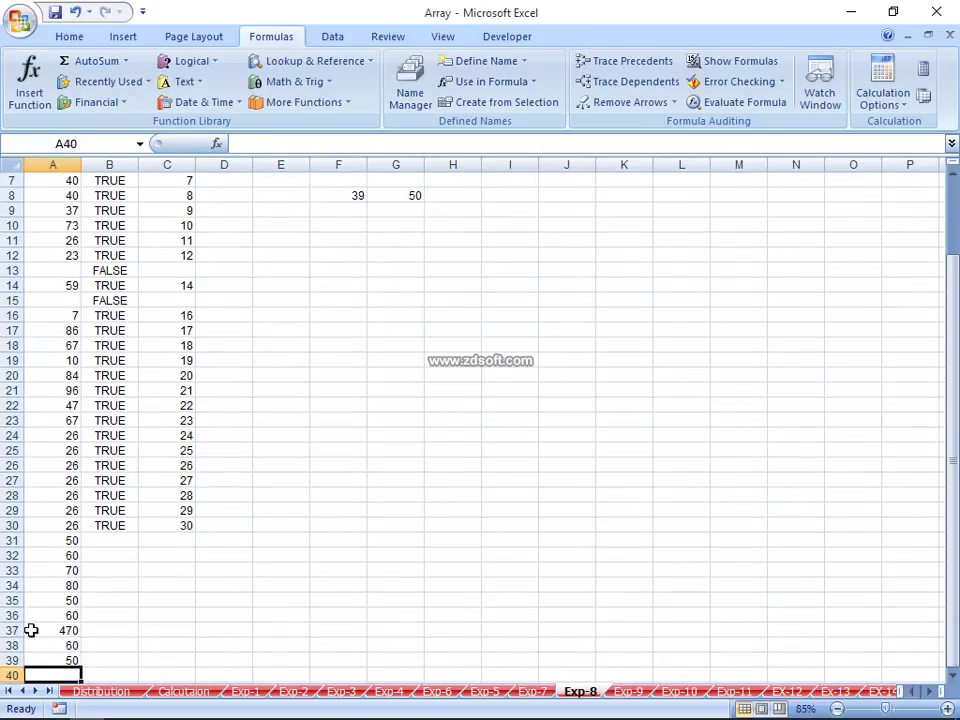
{"action": "type", "text": "60"}
{"action": "key", "text": "ctrl+Up"}
Step: Check that F8's last-row formula now returns row 40
{"action": "key", "text": "ctrl+Up"}
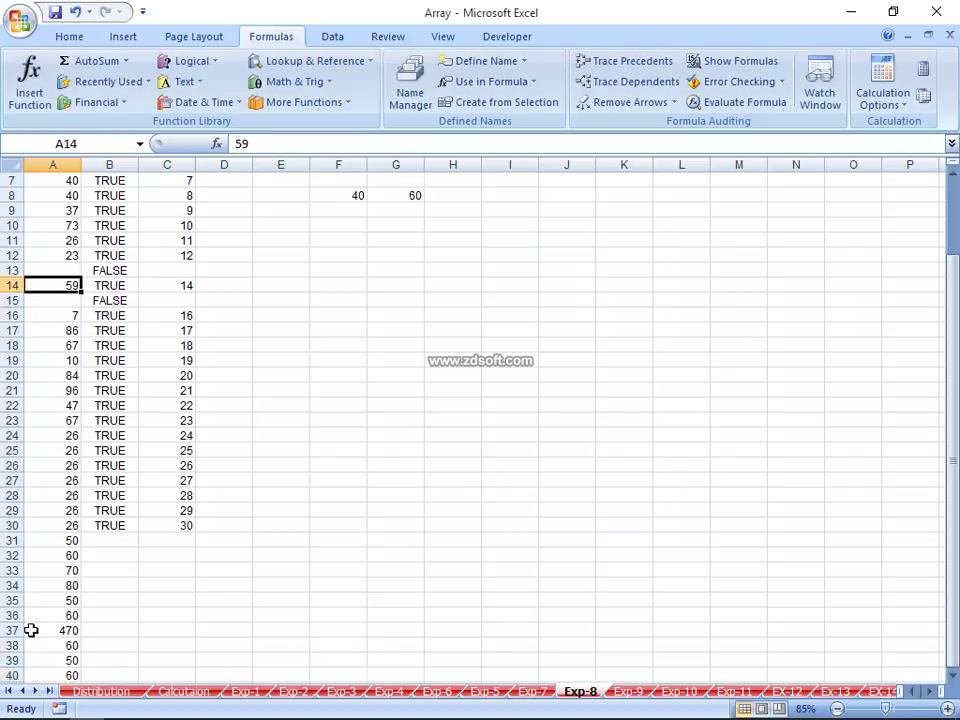
{"action": "key", "text": "ctrl+Up"}
{"action": "key", "text": "ctrl+Up"}
{"action": "key", "text": "Right"}
{"action": "key", "text": "Right"}
{"action": "key", "text": "Right"}
{"action": "key", "text": "Right"}
{"action": "key", "text": "Right"}
{"action": "key", "text": "Down"}
{"action": "key", "text": "Down"}
{"action": "key", "text": "Down"}
{"action": "key", "text": "Left"}
{"action": "key", "text": "Left"}
{"action": "key", "text": "Left"}
{"action": "key", "text": "Down"}
{"action": "key", "text": "Down"}
{"action": "key", "text": "Right"}
{"action": "key", "text": "Right"}
{"action": "key", "text": "Down"}
{"action": "key", "text": "Down"}
{"action": "key", "text": "Down"}
{"action": "key", "text": "Up"}
{"action": "key", "text": "Right"}
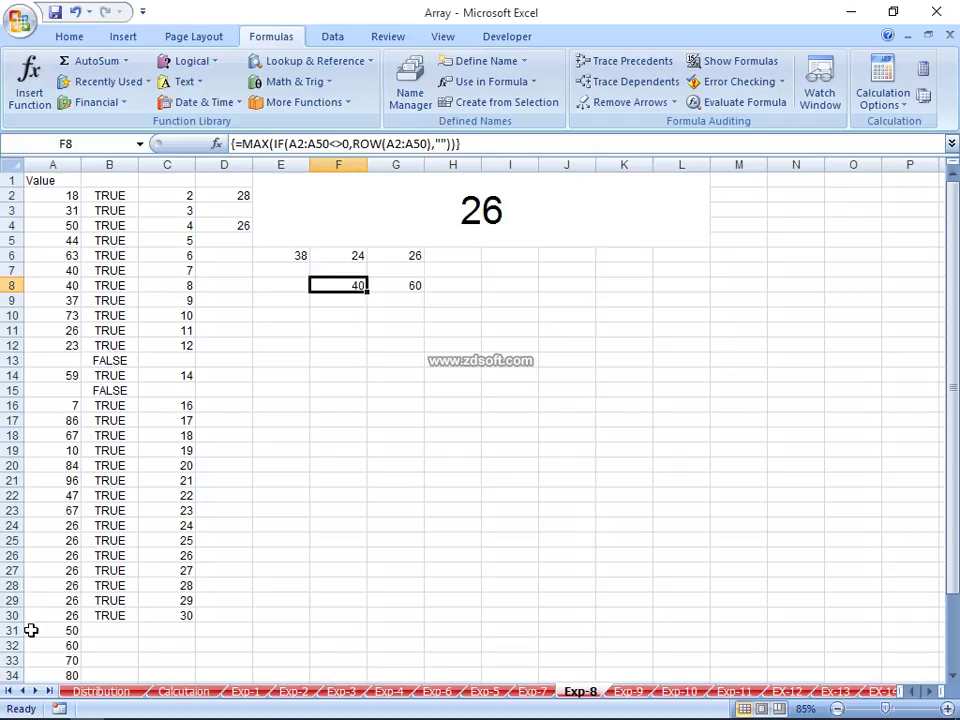
Step: Review B13's blank test, G8's INDEX result of 60, and F8's formula
{"action": "key", "text": "Left"}
{"action": "key", "text": "Left"}
{"action": "key", "text": "Down"}
{"action": "key", "text": "Left"}
{"action": "key", "text": "Left"}
{"action": "key", "text": "Down"}
{"action": "key", "text": "Down"}
{"action": "key", "text": "Down"}
{"action": "key", "text": "Down"}
{"action": "key", "text": "Left"}
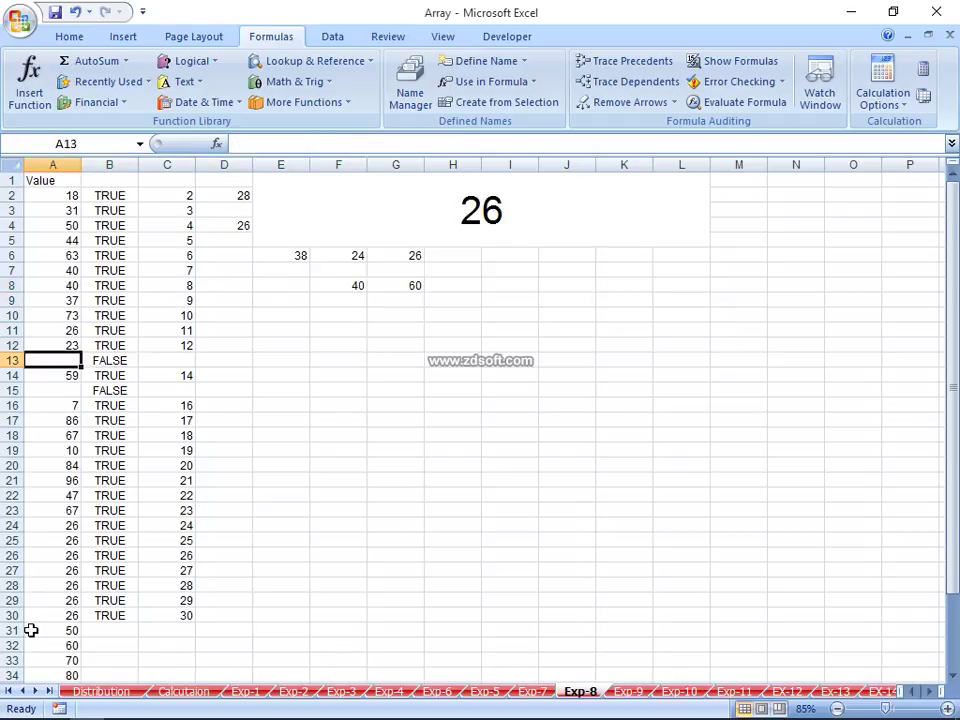
{"action": "key", "text": "Right"}
{"action": "key", "text": "Right"}
{"action": "key", "text": "Right"}
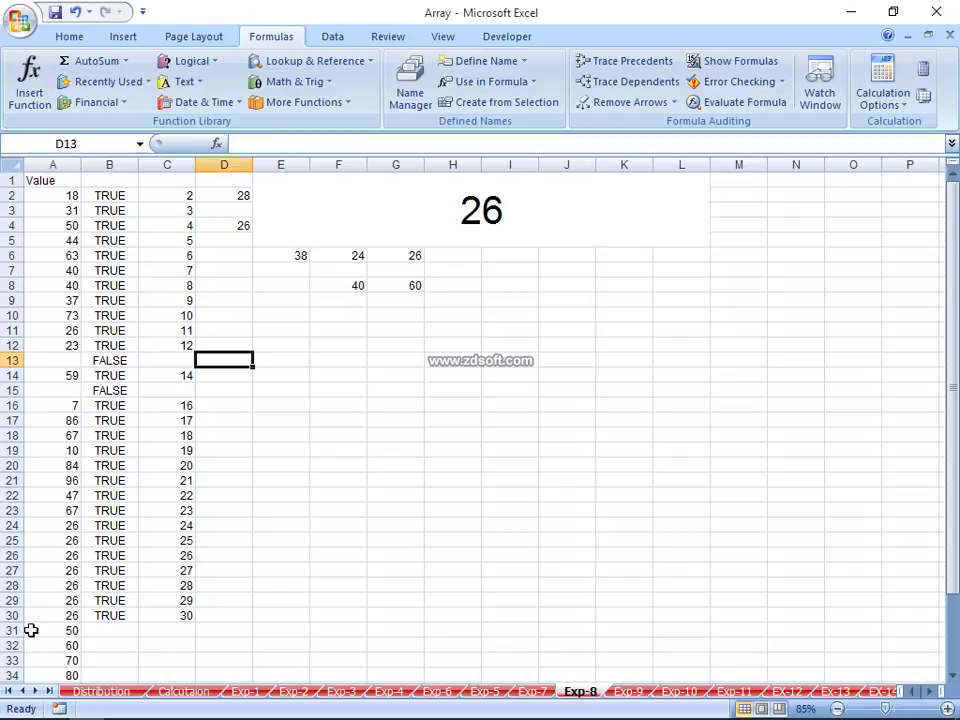
{"action": "key", "text": "Right"}
{"action": "key", "text": "Right"}
{"action": "key", "text": "Up"}
{"action": "key", "text": "Up"}
{"action": "key", "text": "Up"}
{"action": "key", "text": "Up"}
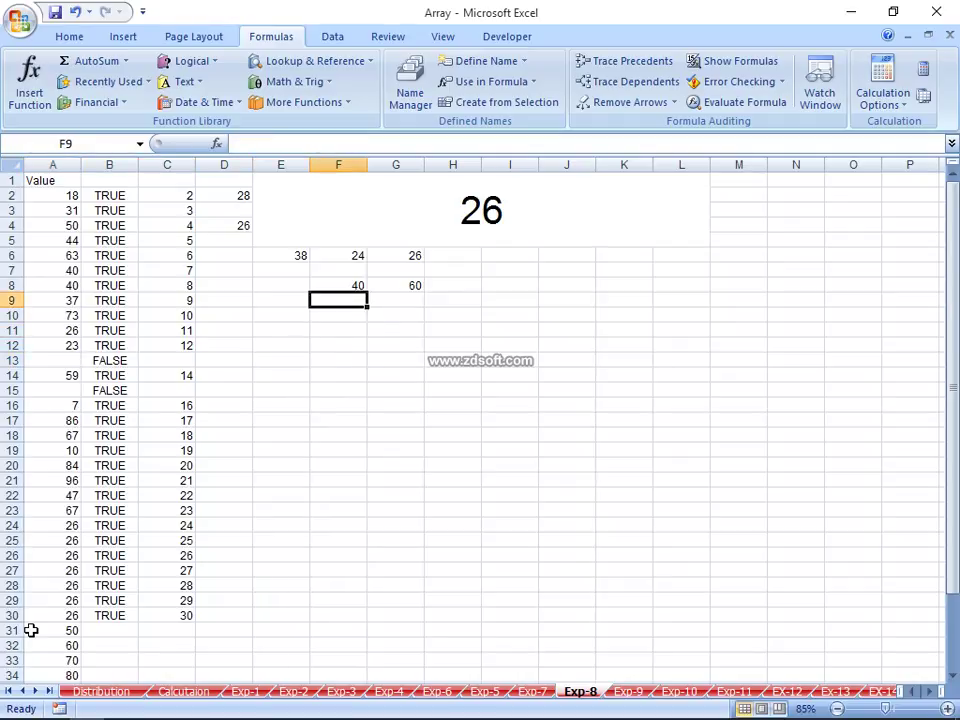
{"action": "key", "text": "Up"}
{"action": "key", "text": "Right"}
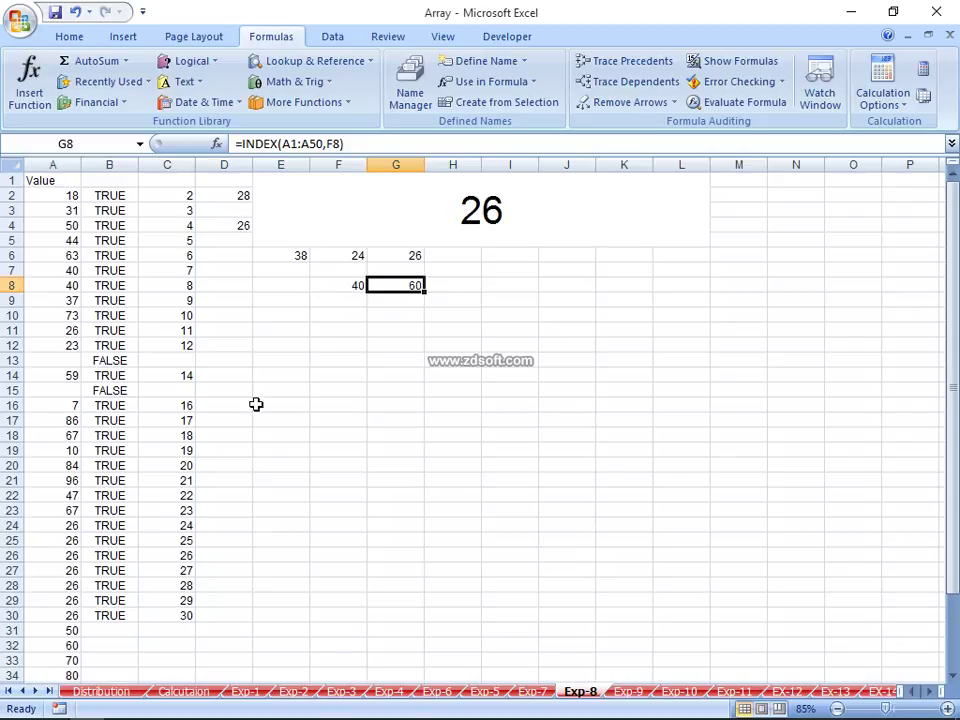
{"action": "left_click", "coordinate": [322, 282]}
{"action": "left_click", "coordinate": [379, 224]}
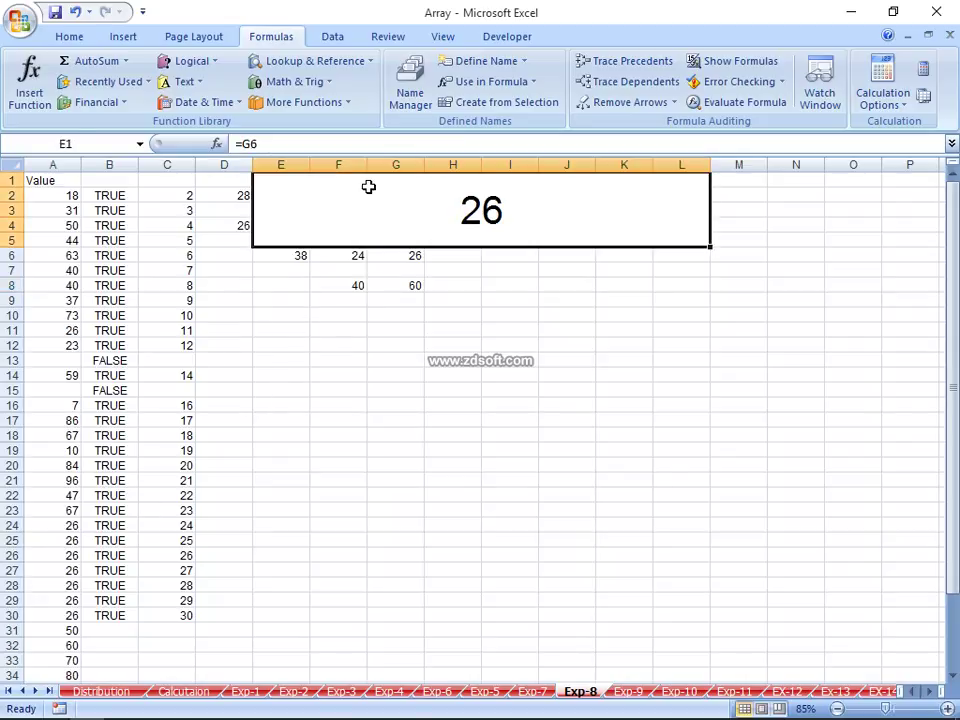
Step: On the Exp-9 sheet, enter bank code 11 in A2
{"action": "left_click", "coordinate": [637, 692]}
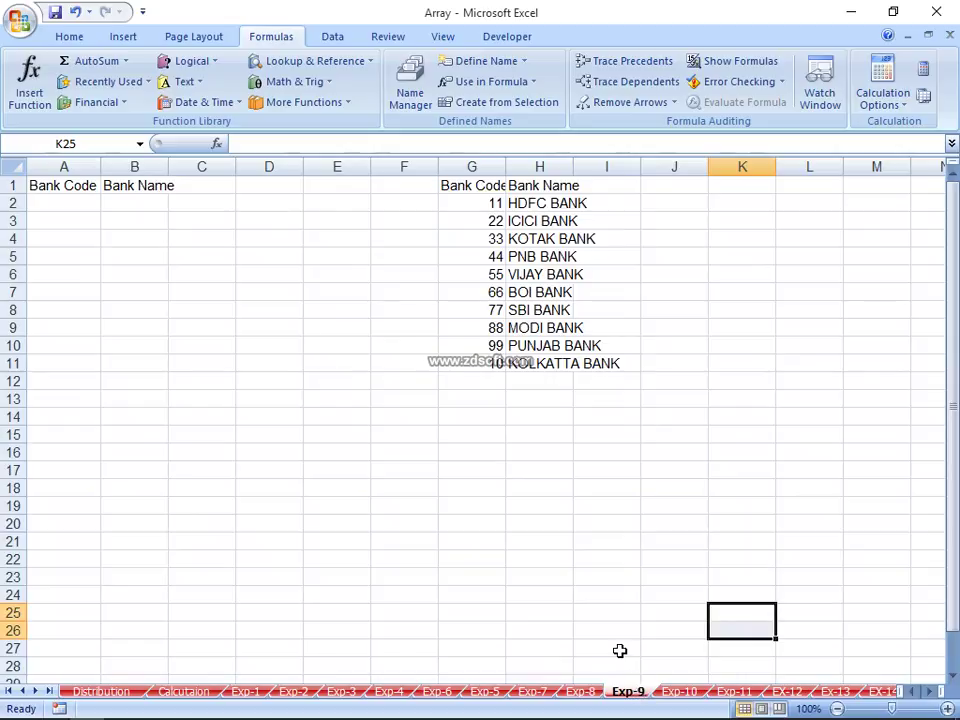
{"action": "left_click", "coordinate": [545, 524]}
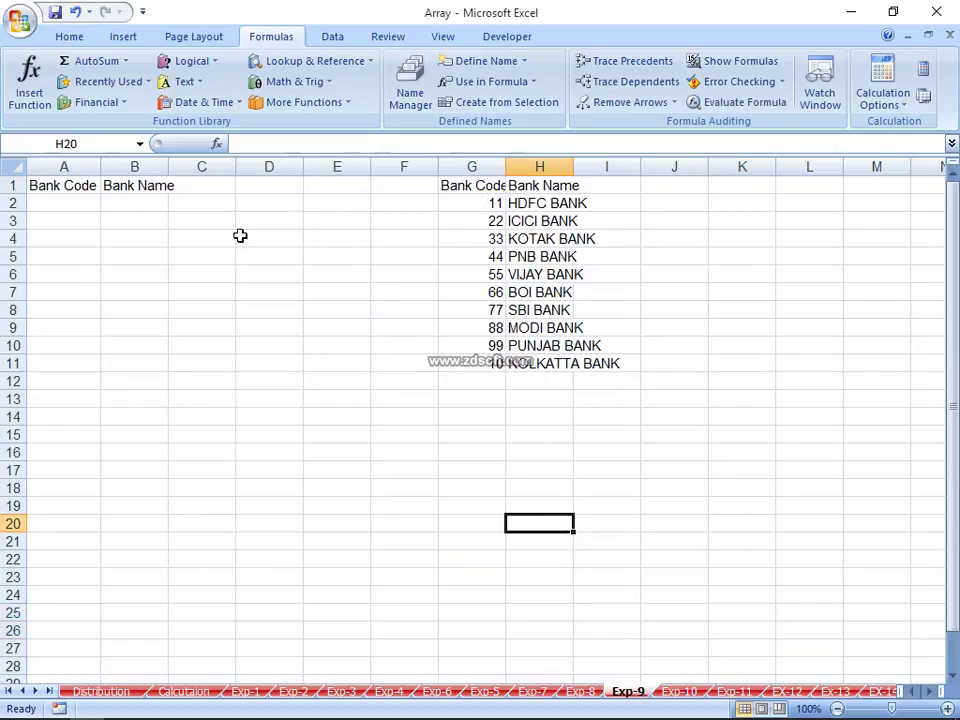
{"action": "left_click", "coordinate": [60, 206]}
{"action": "type", "text": "11"}
{"action": "key", "text": "Tab"}
{"action": "key", "text": "Tab"}
{"action": "key", "text": "Tab"}
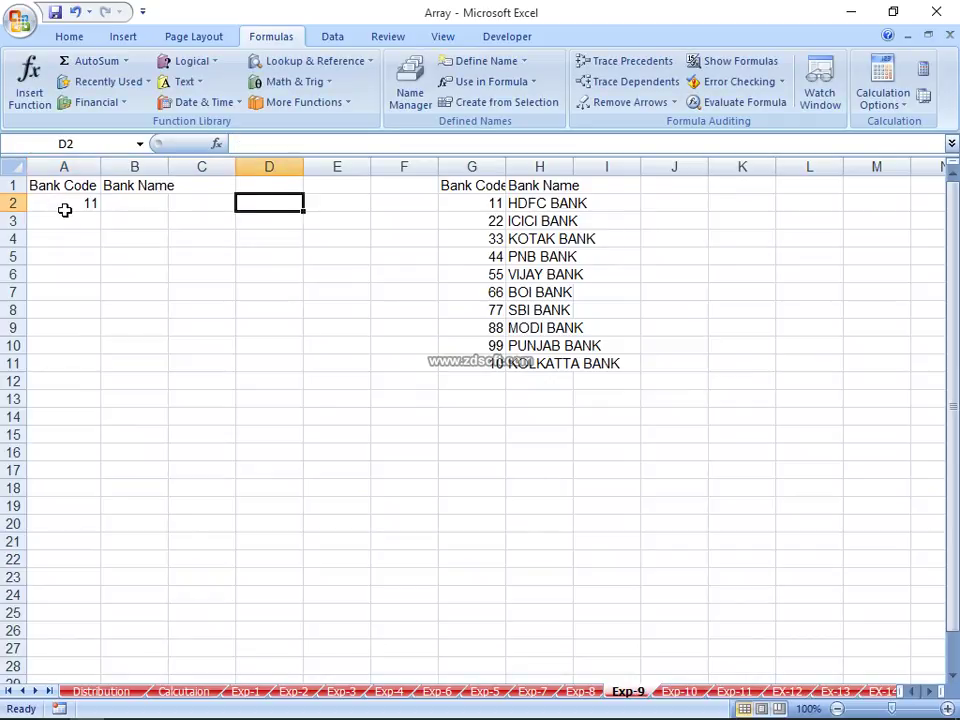
{"action": "key", "text": "Return"}
Step: Change the bank code in A2 to 22
{"action": "left_click", "coordinate": [69, 215]}
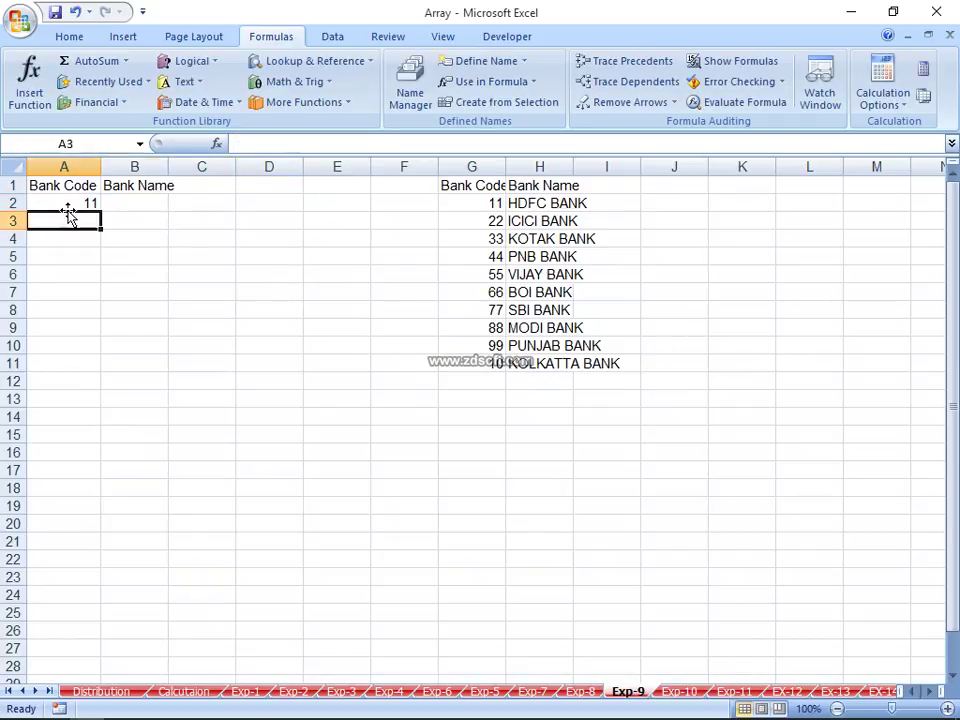
{"action": "key", "text": "Up"}
{"action": "type", "text": "22"}
{"action": "key", "text": "Return"}
{"action": "key", "text": "Up"}
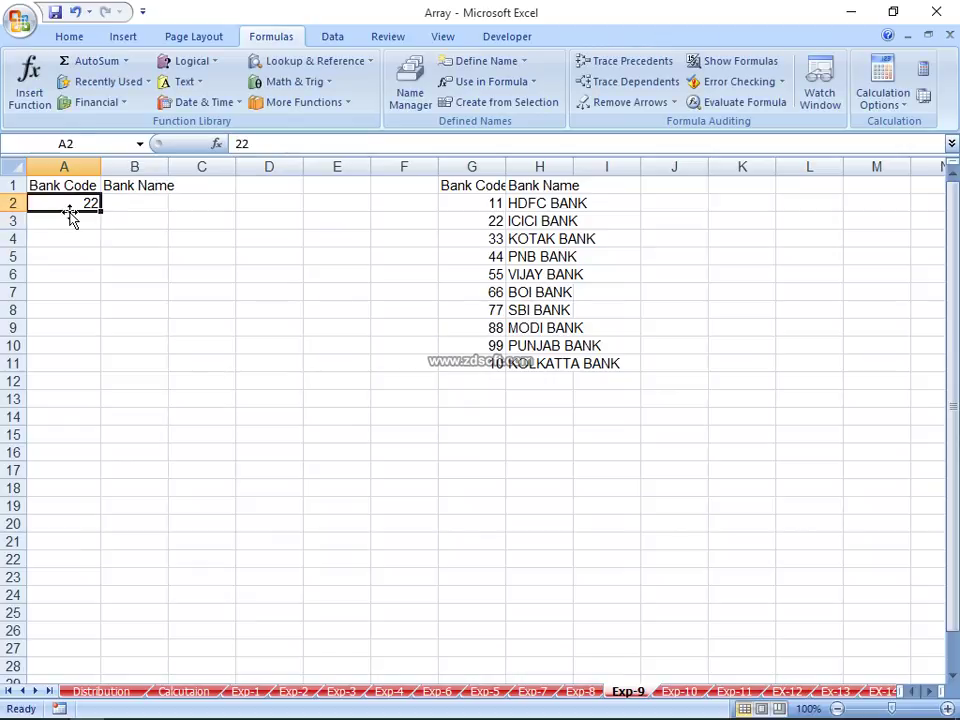
{"action": "key", "text": "Tab"}
Step: In B2, enter =VLOOKUP(A2,G1:H11,2) so it returns ICICI BANK
{"action": "type", "text": "=v"}
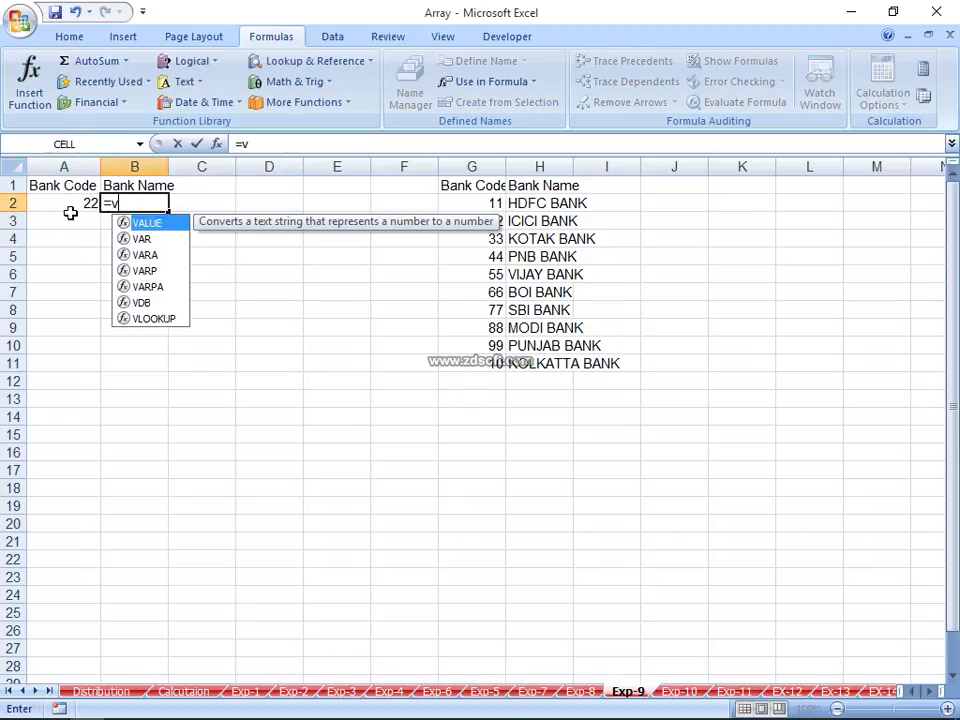
{"action": "type", "text": "l"}
{"action": "key", "text": "Tab"}
{"action": "left_click", "coordinate": [70, 213]}
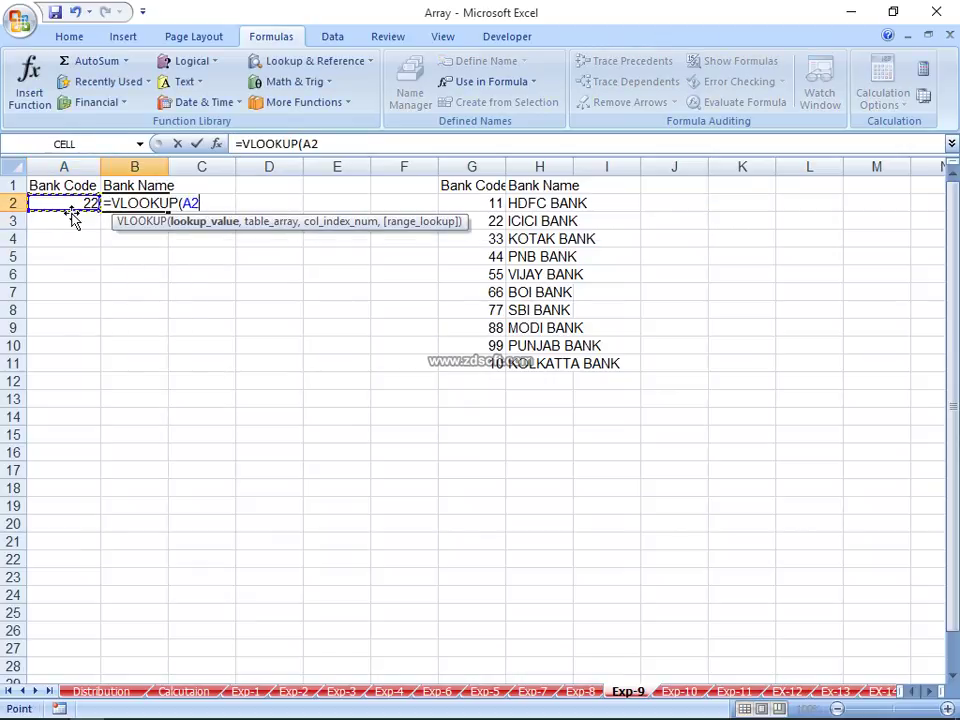
{"action": "type", "text": ","}
{"action": "key", "text": "Right"}
{"action": "key", "text": "Right"}
{"action": "key", "text": "Right"}
{"action": "key", "text": "Right"}
{"action": "key", "text": "Right"}
{"action": "key", "text": "Up"}
{"action": "key", "text": "shift+Right"}
{"action": "key", "text": "ctrl+shift+Down"}
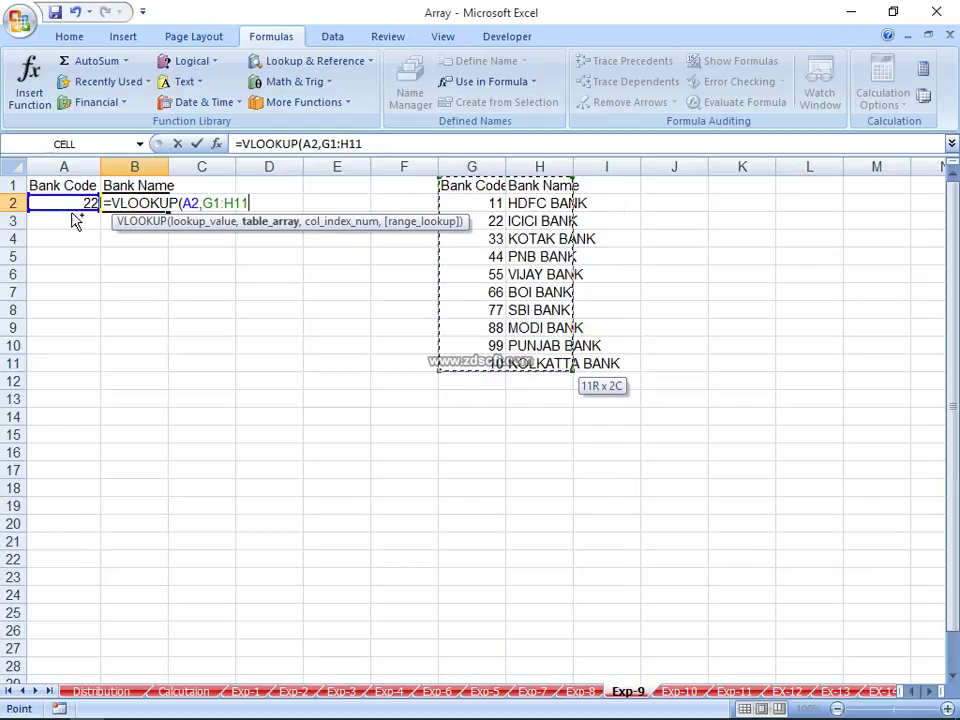
{"action": "type", "text": ",2"}
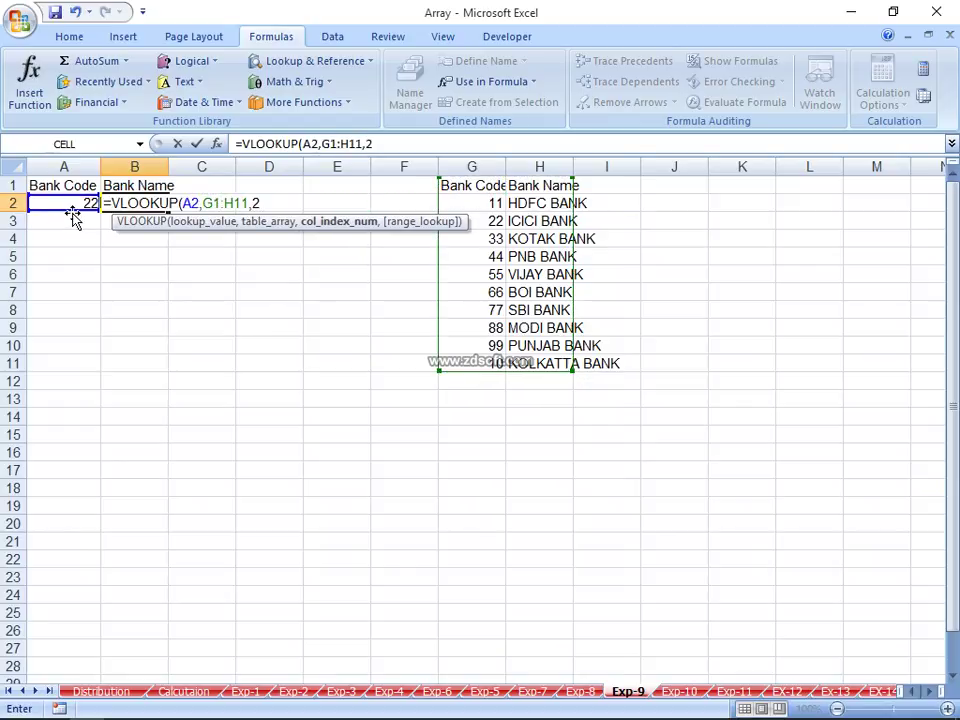
{"action": "key", "text": "Return"}
Step: Try bank codes 33, 44, 55 and 66 in A2
{"action": "left_click", "coordinate": [72, 209]}
{"action": "type", "text": "33"}
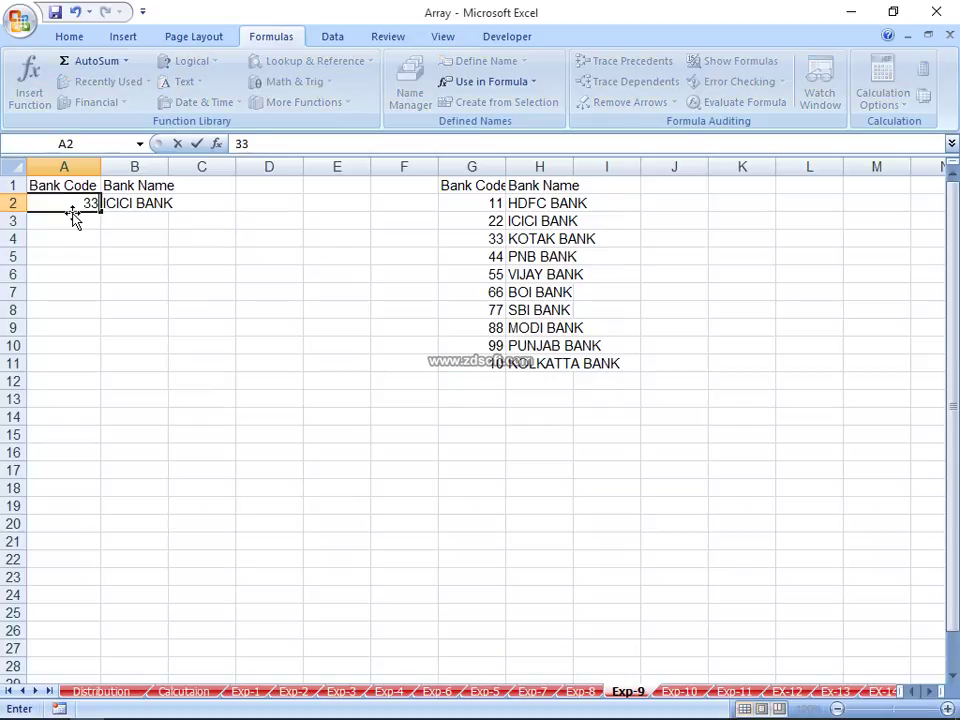
{"action": "left_click", "coordinate": [72, 209]}
{"action": "type", "text": "44"}
{"action": "left_click", "coordinate": [72, 210]}
{"action": "type", "text": "55"}
{"action": "key", "text": "Return"}
{"action": "left_click", "coordinate": [72, 210]}
{"action": "type", "text": "66"}
{"action": "key", "text": "Return"}
Step: Try codes 77 and 88 (MODI BANK), then set A2 back to 11 for HDFC BANK
{"action": "left_click", "coordinate": [72, 212]}
{"action": "type", "text": "7"}
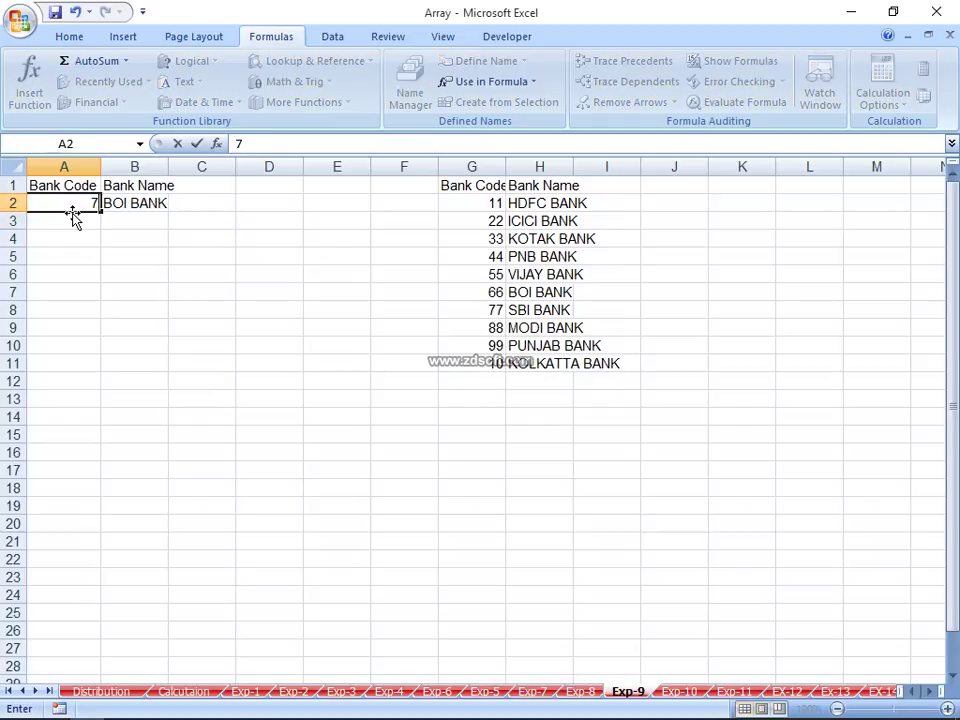
{"action": "key", "text": "Return"}
{"action": "left_click", "coordinate": [72, 212]}
{"action": "type", "text": "88"}
{"action": "key", "text": "Return"}
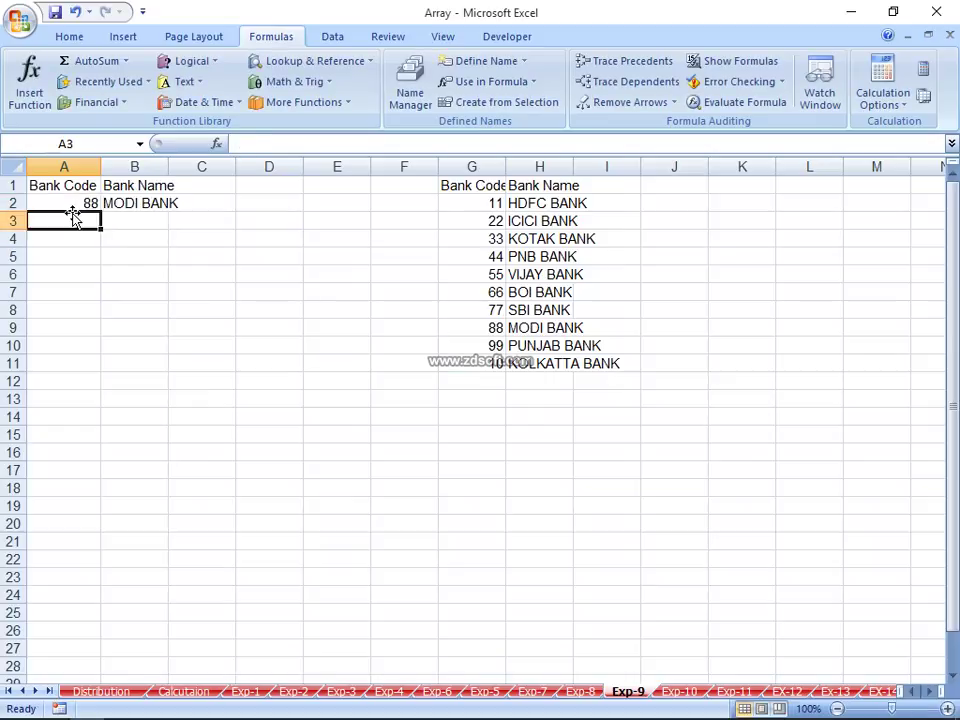
{"action": "left_click", "coordinate": [72, 210]}
{"action": "type", "text": "1"}
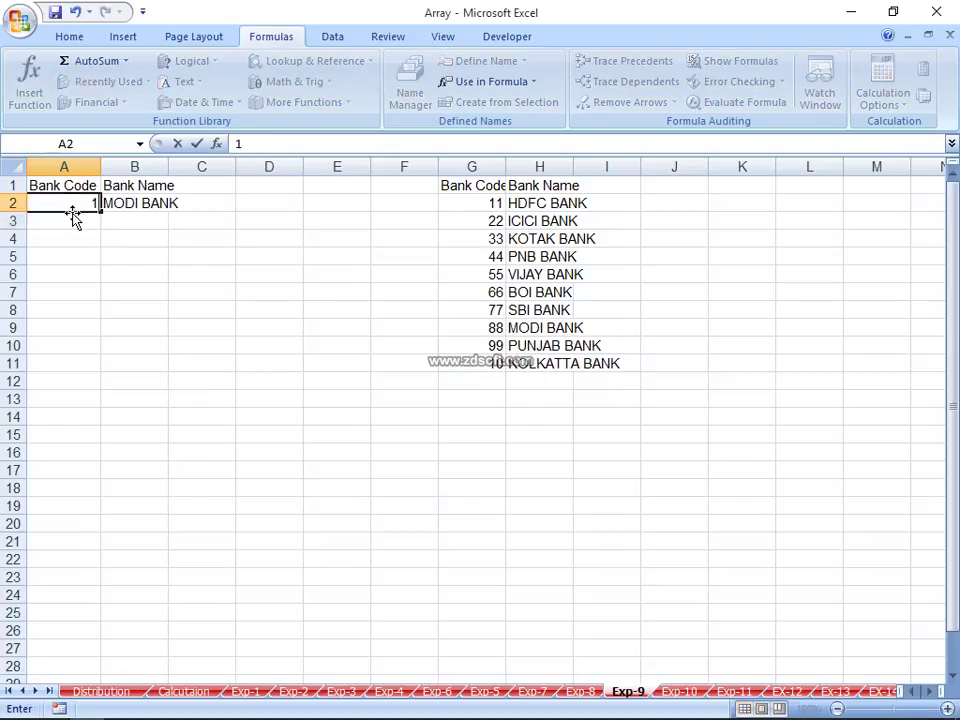
{"action": "type", "text": "1"}
{"action": "key", "text": "Return"}
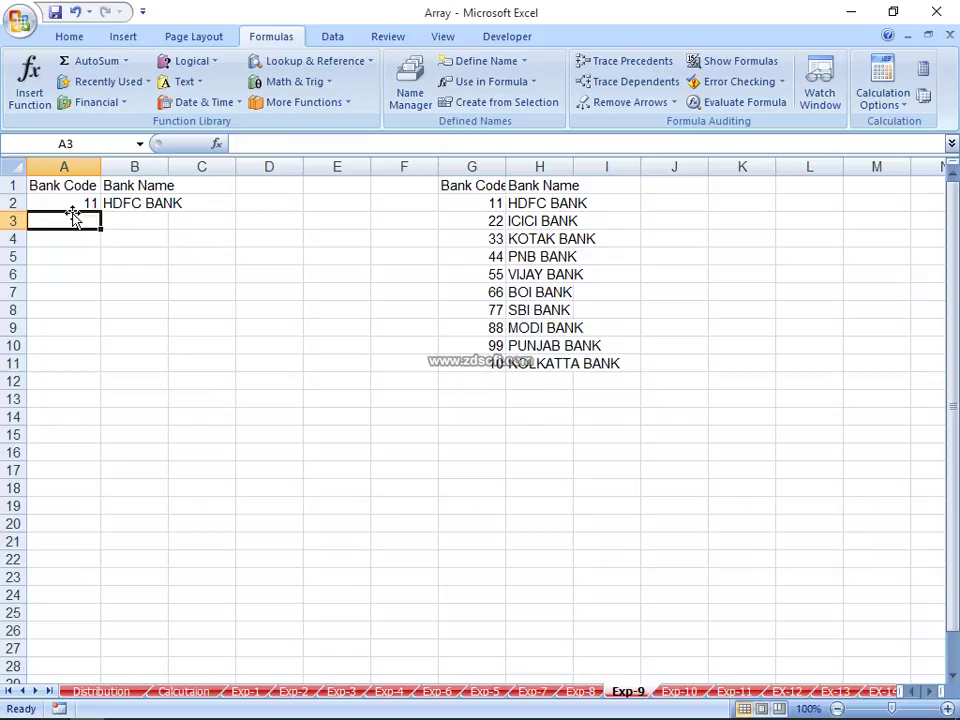
Step: Select the bank table G1:H11, then dismiss the copy marquee
{"action": "key", "text": "Right"}
{"action": "key", "text": "Up"}
{"action": "key", "text": "Right"}
{"action": "key", "text": "Right"}
{"action": "key", "text": "Right"}
{"action": "key", "text": "Right"}
{"action": "key", "text": "Right"}
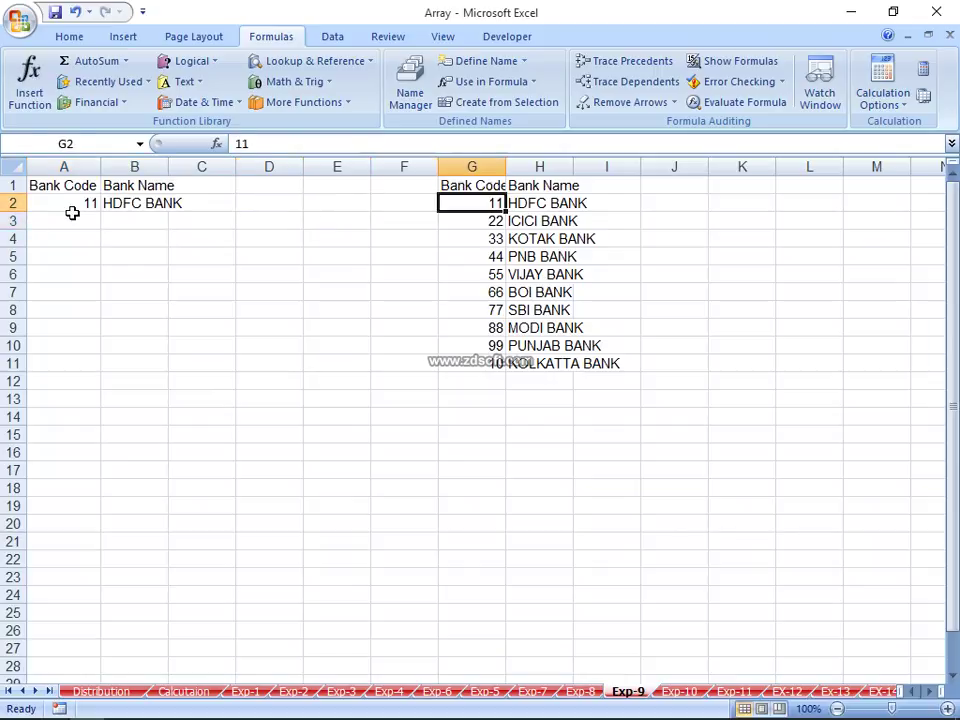
{"action": "key", "text": "Up"}
{"action": "key", "text": "shift+Right"}
{"action": "key", "text": "ctrl+shift+Down"}
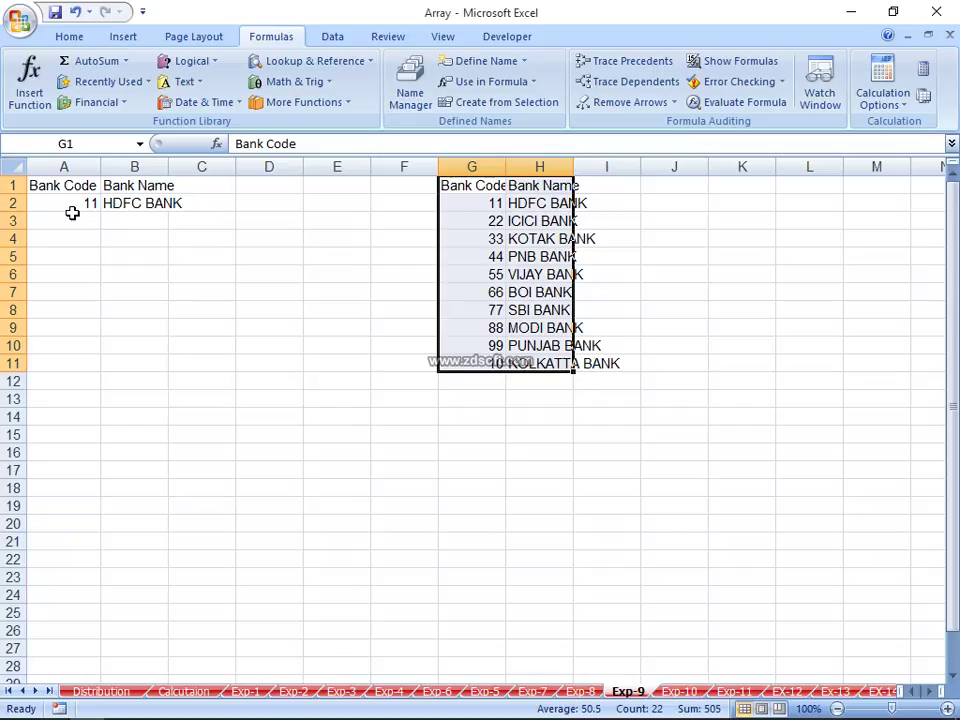
{"action": "key", "text": "Escape"}
{"action": "key", "text": "Left"}
{"action": "key", "text": "Left"}
{"action": "key", "text": "Down"}
{"action": "key", "text": "Down"}
{"action": "key", "text": "Down"}
{"action": "key", "text": "Left"}
{"action": "key", "text": "Left"}
{"action": "key", "text": "Down"}
{"action": "key", "text": "Down"}
{"action": "key", "text": "Down"}
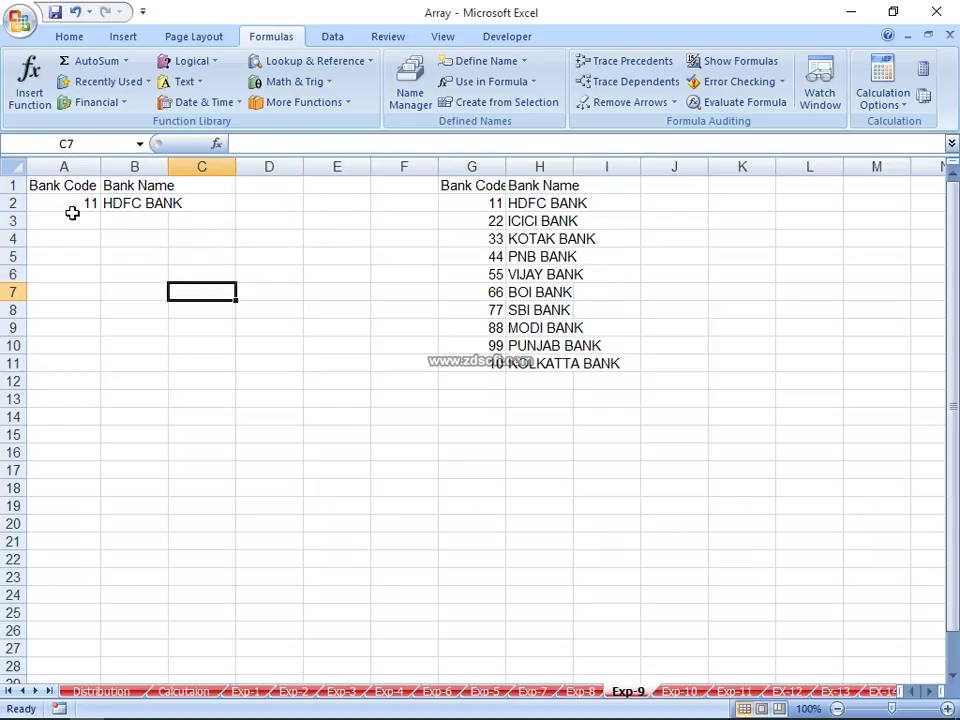
Step: Enter the row array constant ={1,2,3,4} across C7:F7
{"action": "type", "text": "=("}
{"action": "type", "text": "1"}
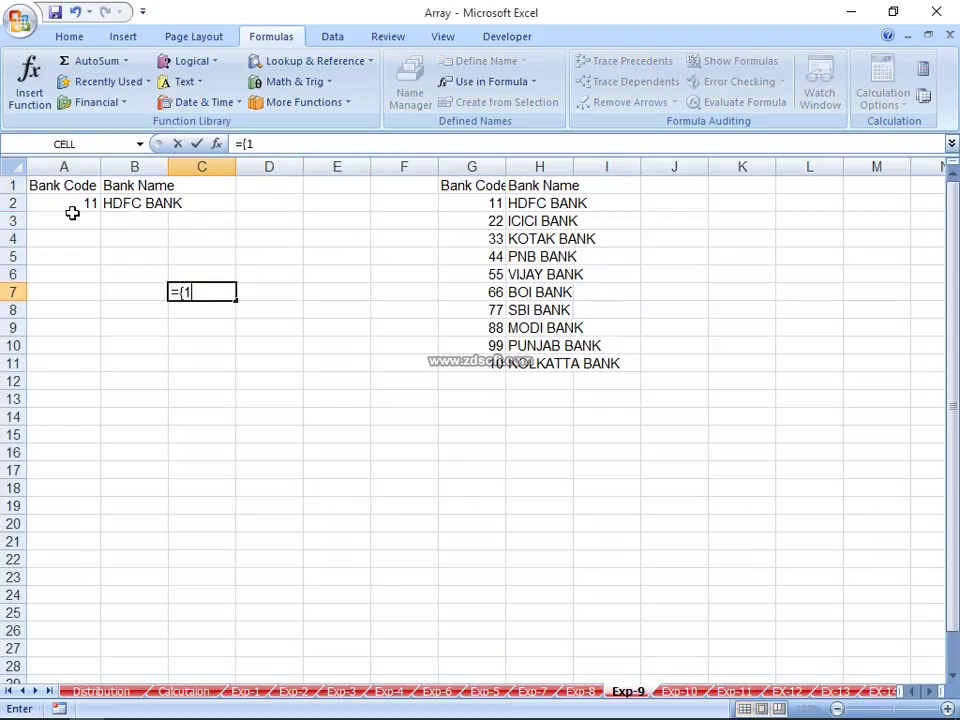
{"action": "type", "text": "2.3.4"}
{"action": "key", "text": "BackSpace"}
{"action": "key", "text": "BackSpace"}
{"action": "key", "text": "BackSpace"}
{"action": "key", "text": "BackSpace"}
{"action": "key", "text": "BackSpace"}
{"action": "key", "text": "BackSpace"}
{"action": "type", "text": "2,3,4"}
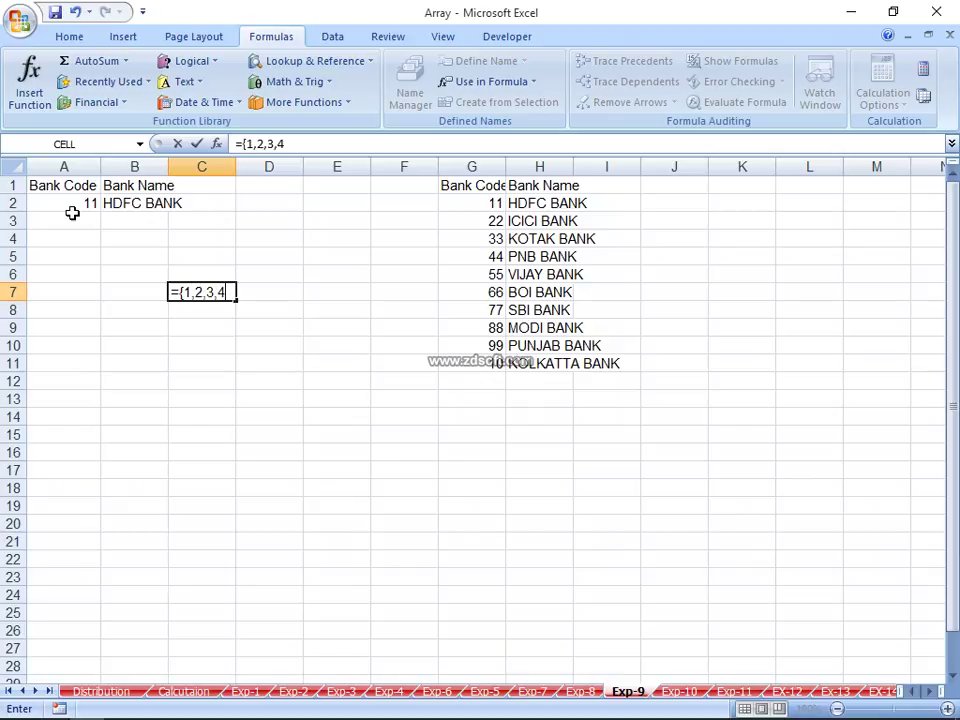
{"action": "type", "text": "}"}
{"action": "key", "text": "Return"}
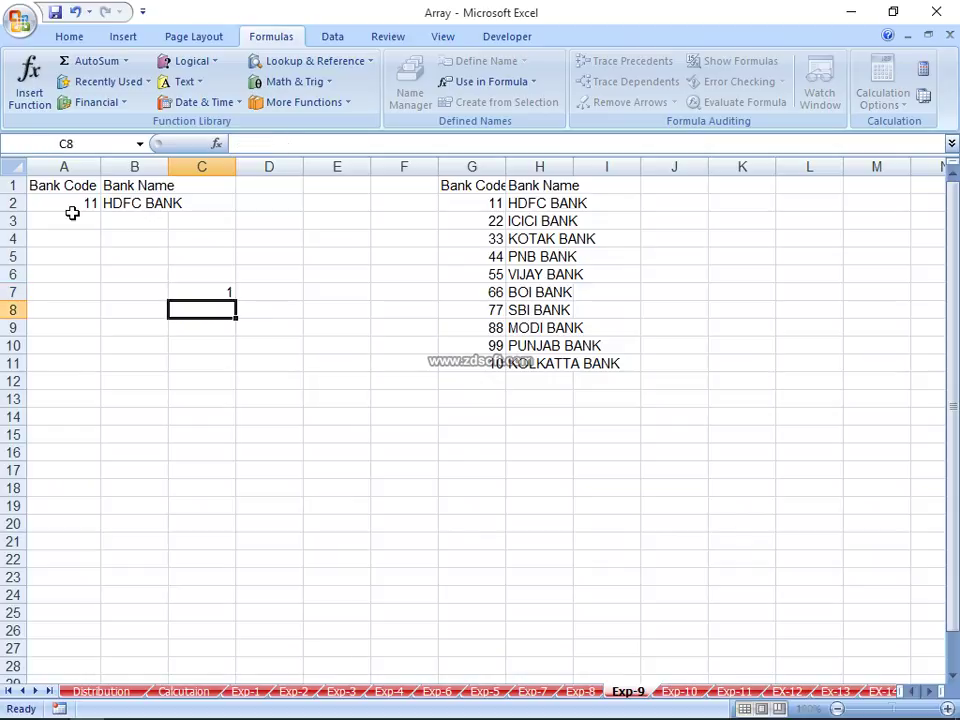
{"action": "key", "text": "Up"}
{"action": "key", "text": "shift+Right"}
{"action": "key", "text": "shift+Right"}
{"action": "key", "text": "shift+Right"}
{"action": "key", "text": "F2"}
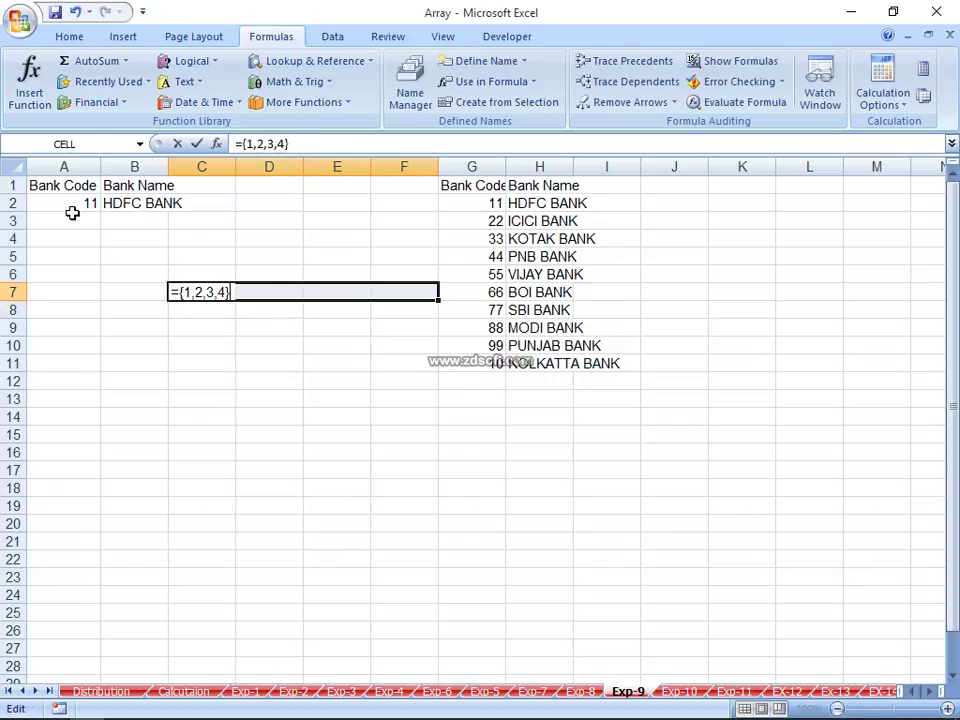
{"action": "key", "text": "ctrl+shift+Return"}
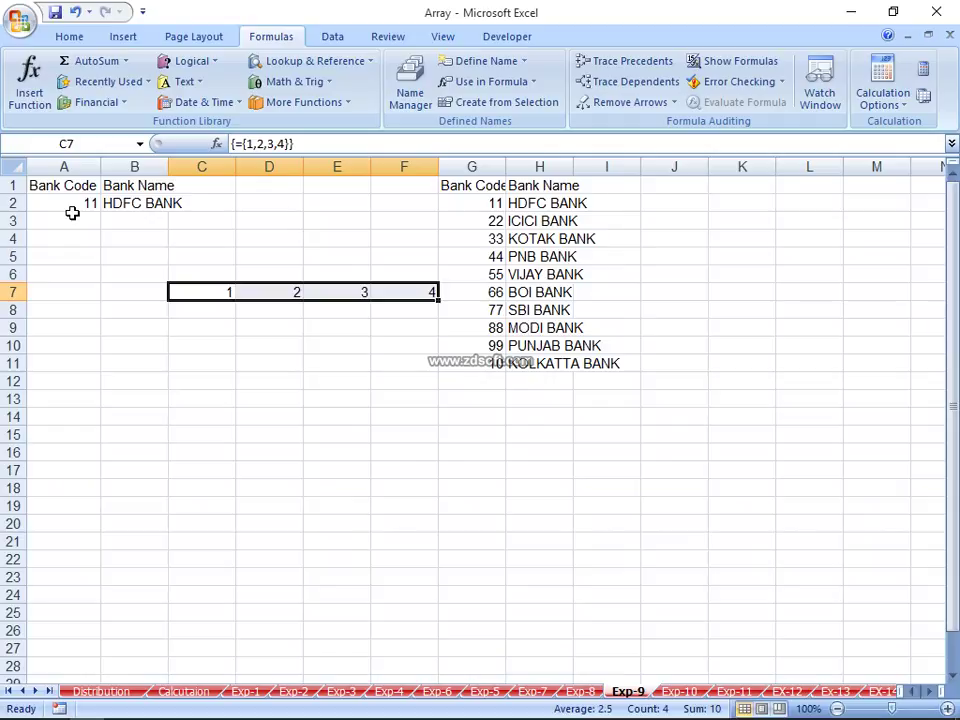
Step: Enter the column array constant ={1;2;3;4} down C8:C12
{"action": "key", "text": "Down"}
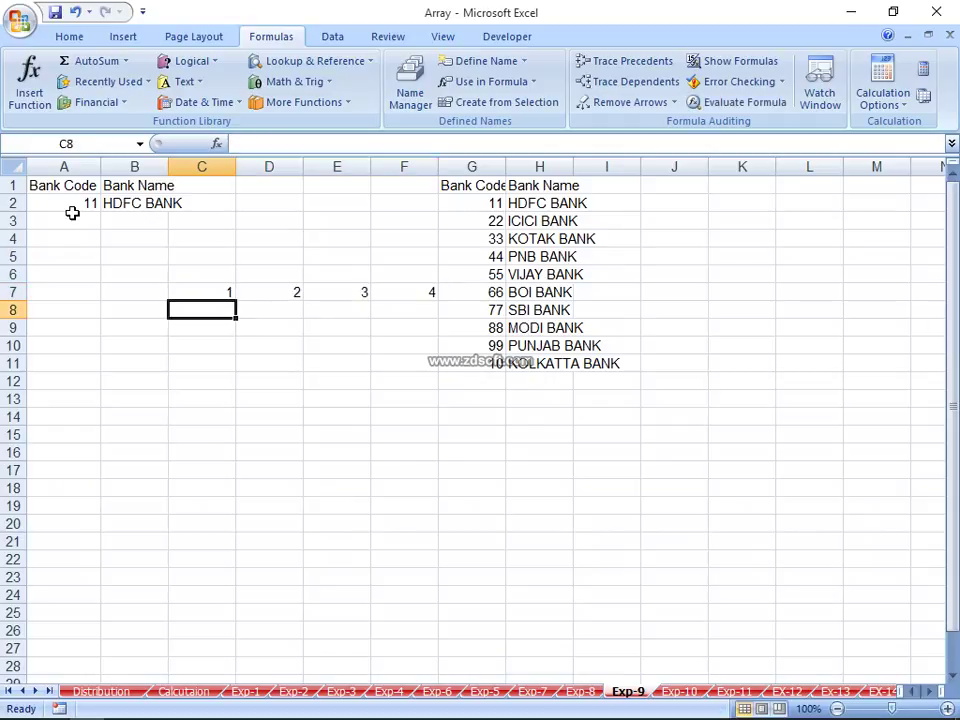
{"action": "type", "text": "={1;2;3;4}"}
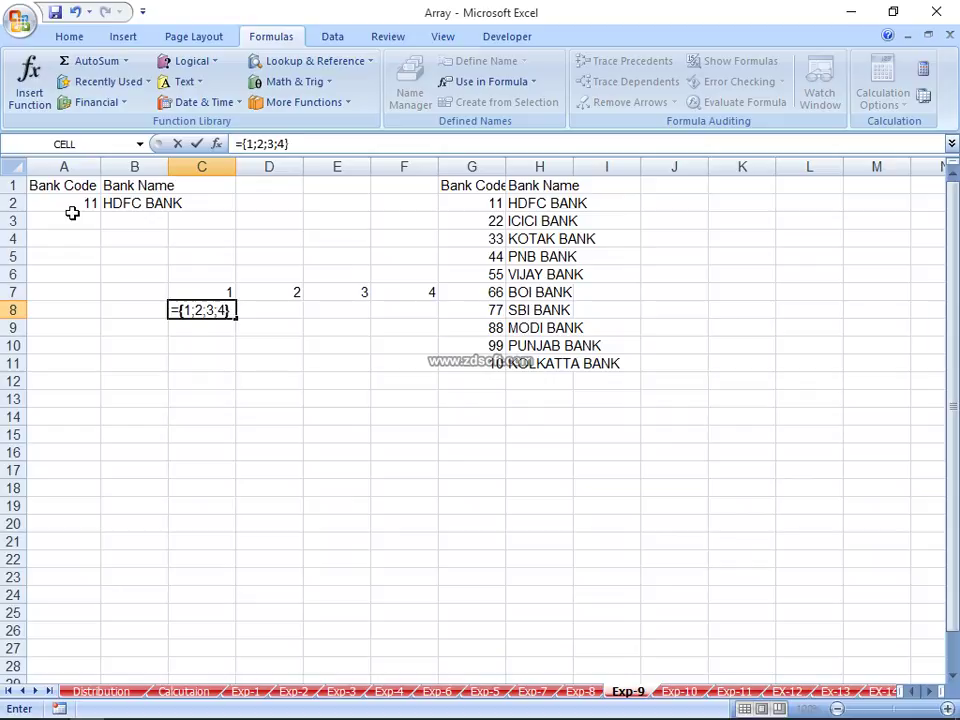
{"action": "key", "text": "ctrl+Return"}
{"action": "key", "text": "shift+Down"}
{"action": "key", "text": "shift+Down"}
{"action": "key", "text": "shift+Down"}
{"action": "key", "text": "shift+Down"}
{"action": "key", "text": "F2"}
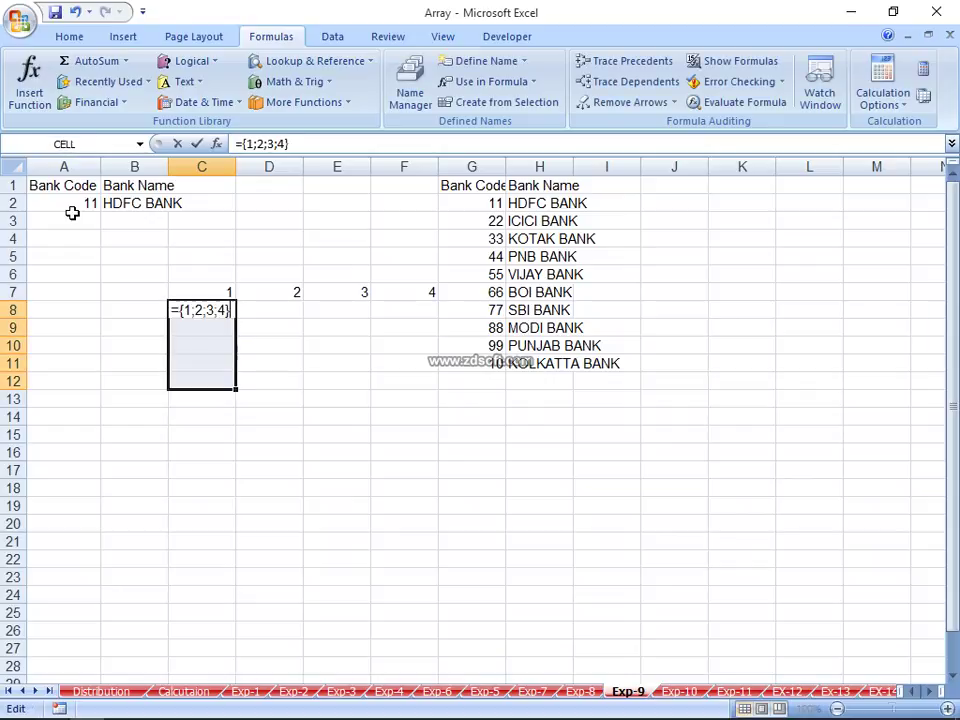
{"action": "key", "text": "ctrl+shift+Return"}
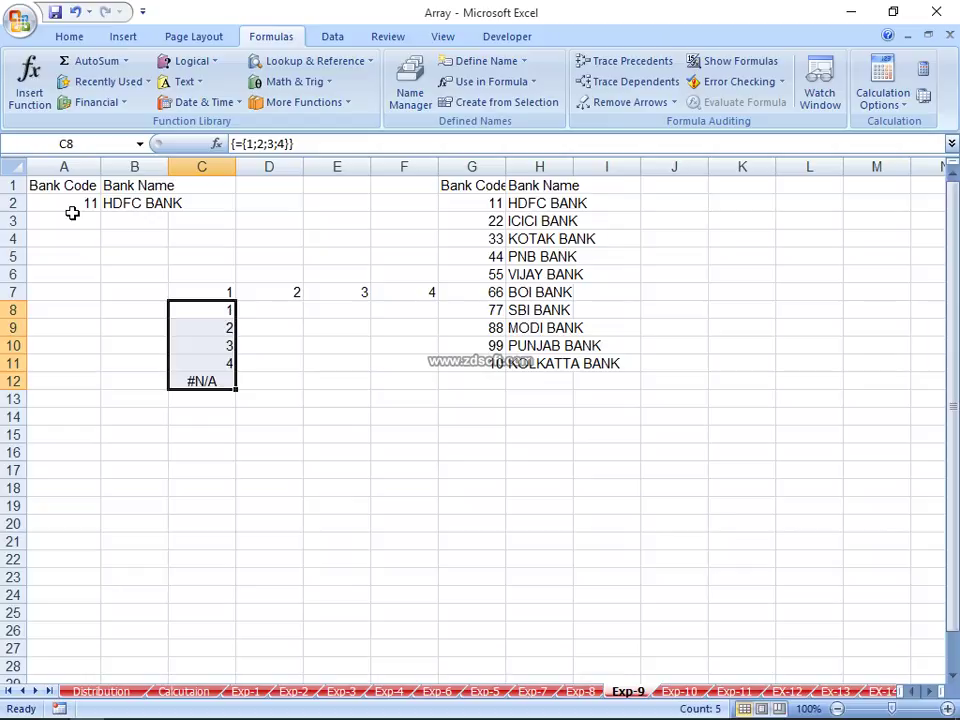
Step: Clear the array demo area C7:H12
{"action": "key", "text": "Up"}
{"action": "key", "text": "shift+Down"}
{"action": "key", "text": "shift+Down"}
{"action": "key", "text": "shift+Down"}
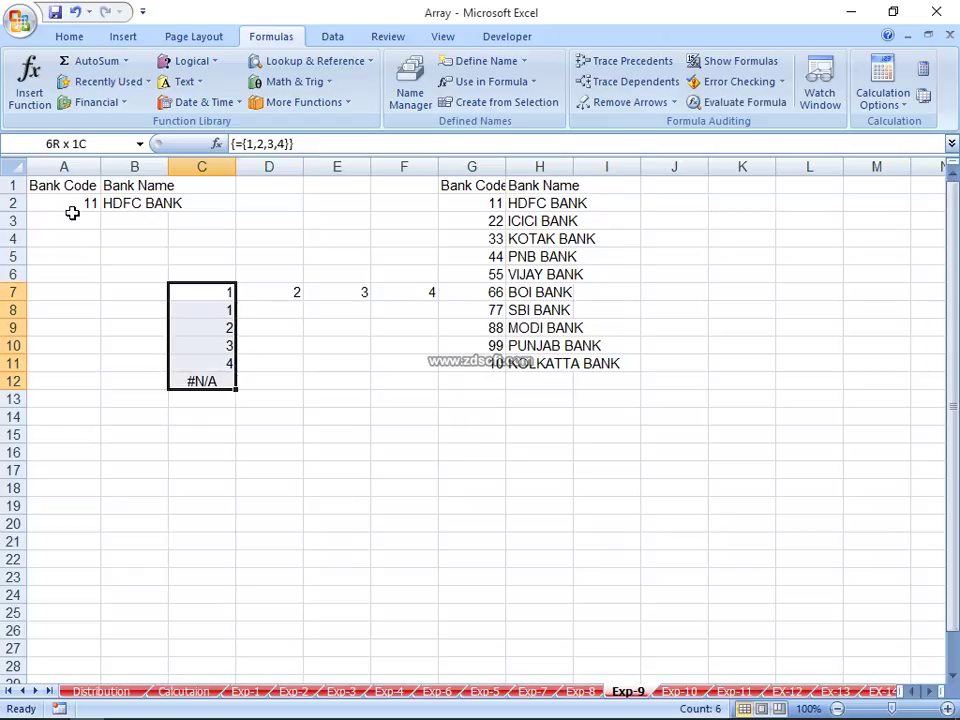
{"action": "key", "text": "shift+Right"}
{"action": "key", "text": "shift+Right"}
{"action": "key", "text": "shift+Right"}
{"action": "key", "text": "Delete"}
{"action": "key", "text": "Up"}
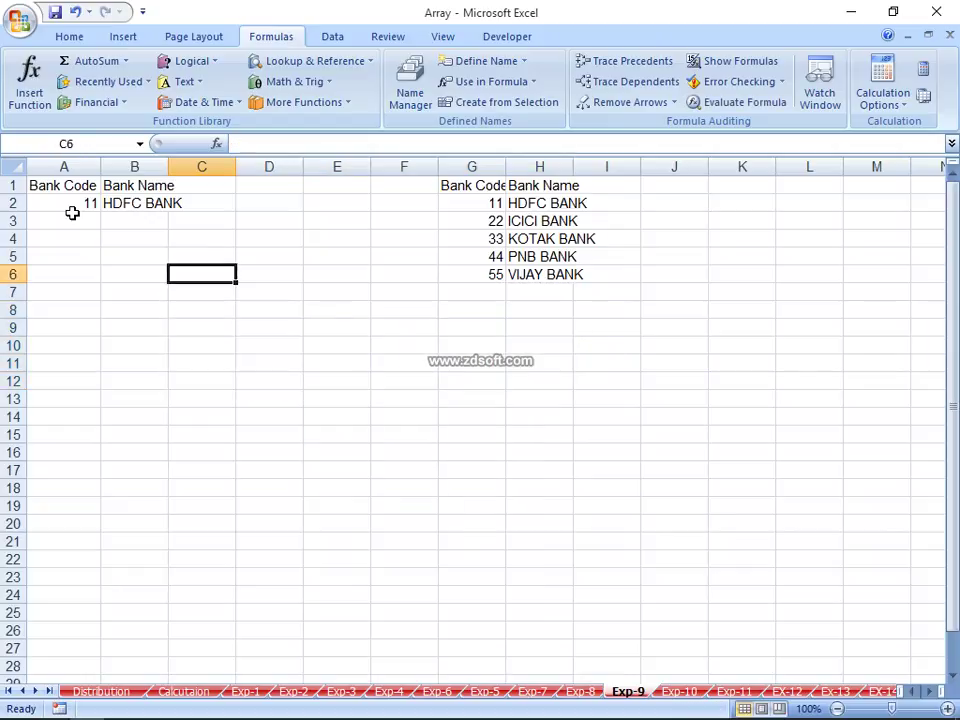
{"action": "key", "text": "Up"}
{"action": "key", "text": "Up"}
Step: Enter =VLOOKUP(A2,G2:H6,2,0) in B2 to return the bank name
{"action": "left_click", "coordinate": [157, 310]}
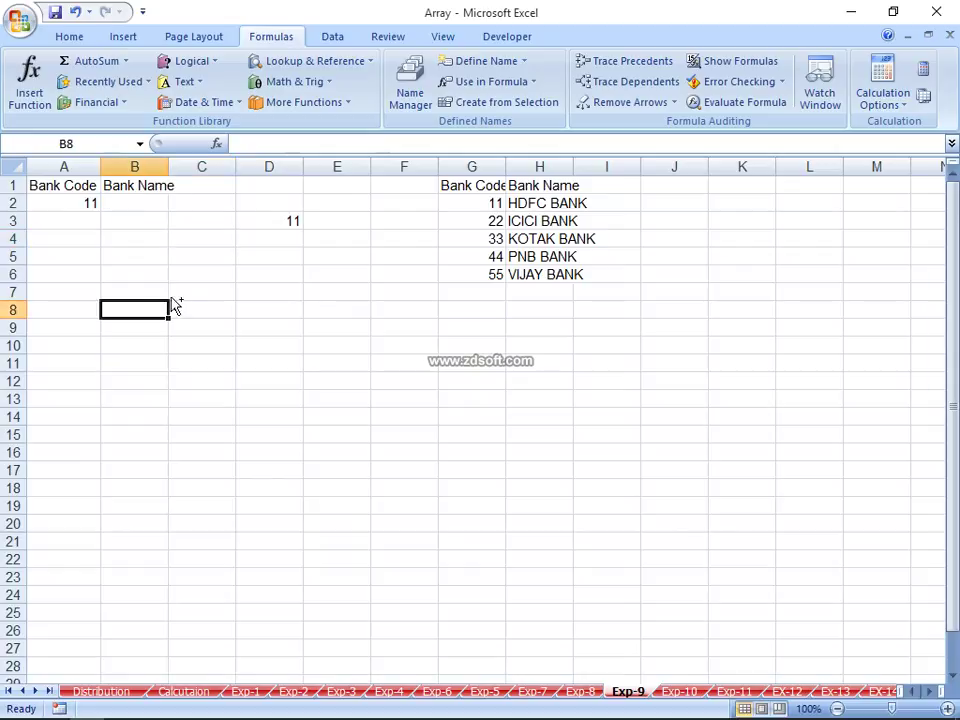
{"action": "left_click", "coordinate": [802, 706]}
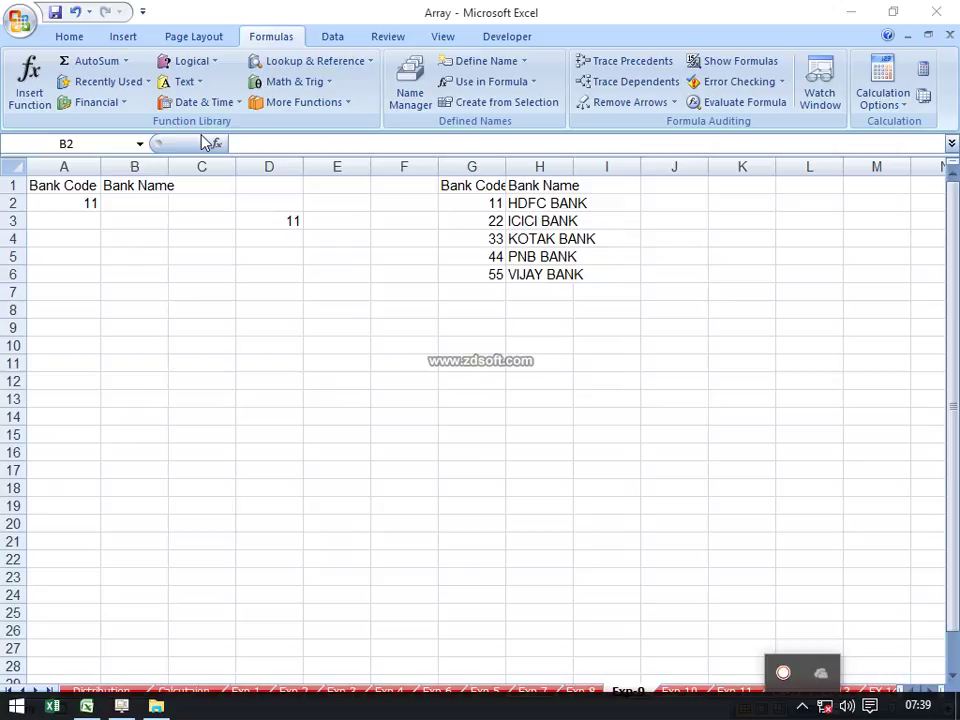
{"action": "left_click", "coordinate": [163, 203]}
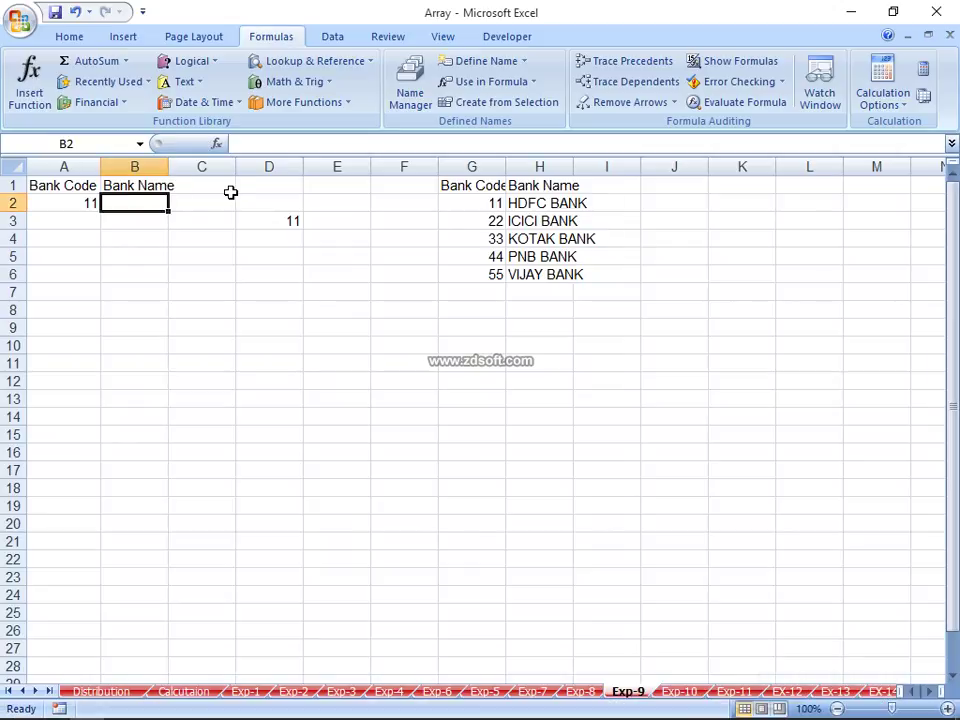
{"action": "type", "text": "="}
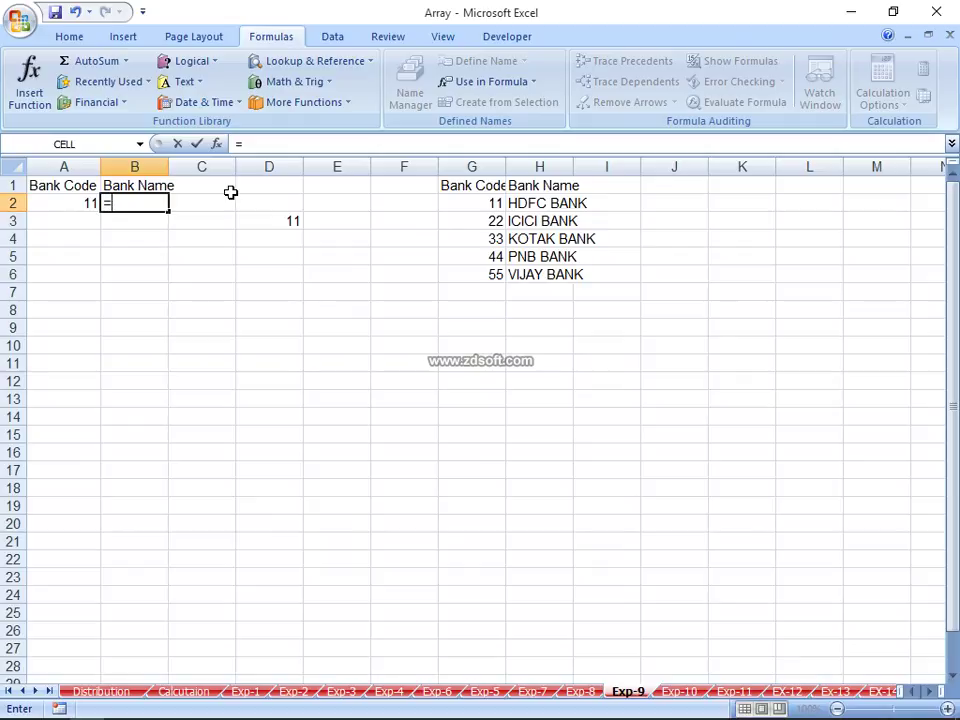
{"action": "type", "text": "VLO"}
{"action": "key", "text": "Tab"}
{"action": "type", "text": "A2"}
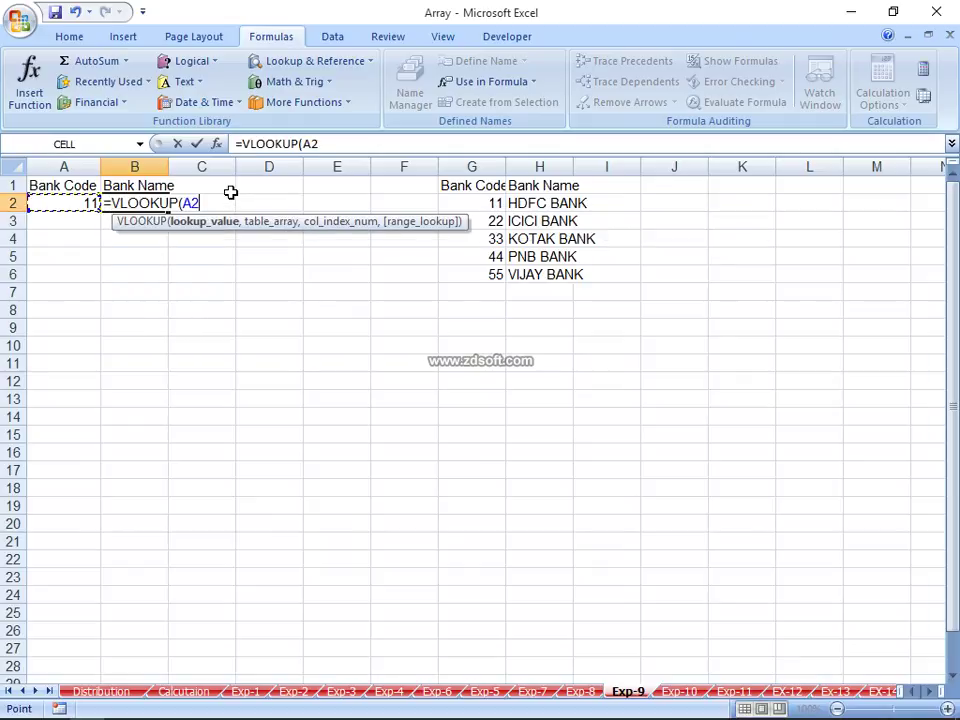
{"action": "type", "text": ","}
{"action": "key", "text": "Right"}
{"action": "key", "text": "Right"}
{"action": "key", "text": "Right"}
{"action": "key", "text": "Right"}
{"action": "key", "text": "Right"}
{"action": "key", "text": "shift+Right"}
{"action": "key", "text": "shift+Down"}
{"action": "key", "text": "shift+Down"}
{"action": "key", "text": "shift+Down"}
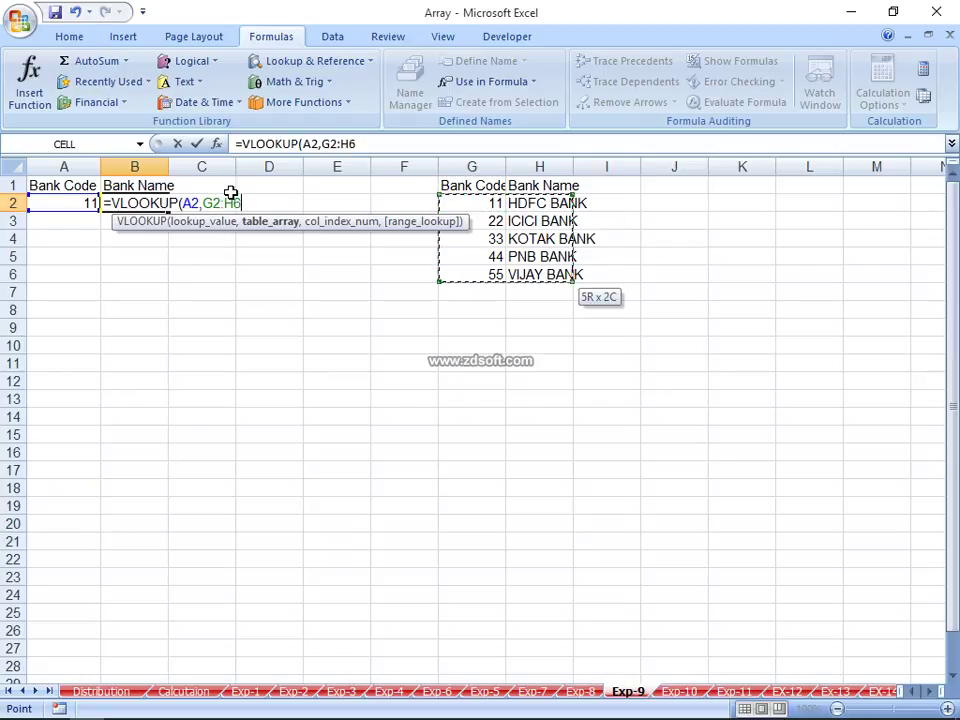
{"action": "type", "text": ",2,0"}
{"action": "key", "text": "ctrl+Return"}
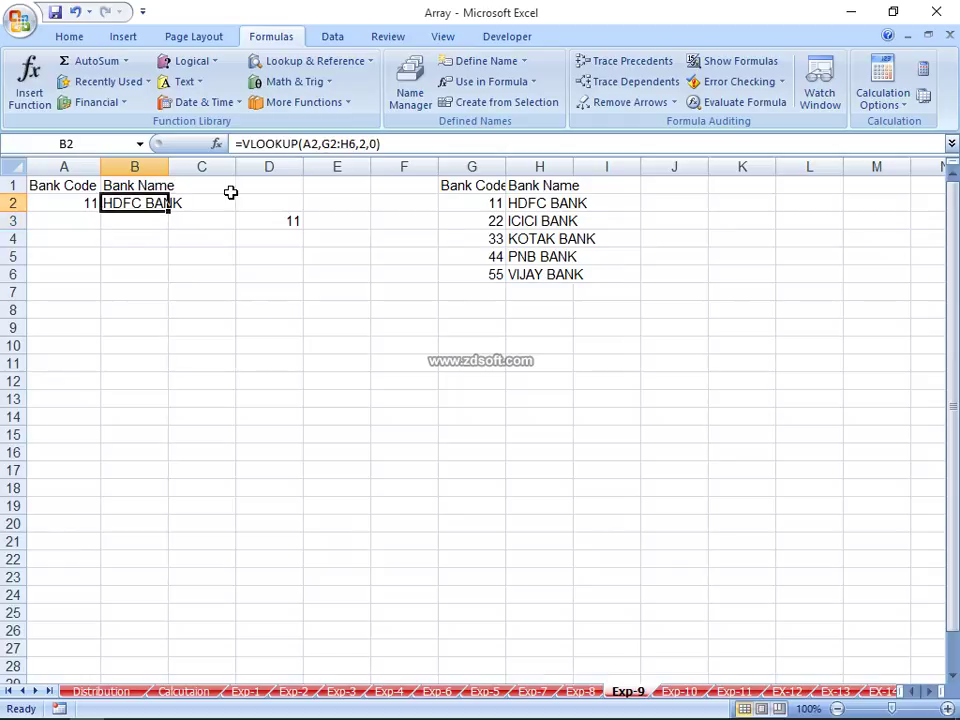
Step: Reopen B2's formula and highlight its G2:H6 table reference
{"action": "key", "text": "F2"}
{"action": "key", "text": "Left"}
{"action": "key", "text": "Left"}
{"action": "key", "text": "Left"}
{"action": "key", "text": "Left"}
{"action": "key", "text": "Left"}
{"action": "key", "text": "shift+Left"}
{"action": "key", "text": "shift+Left"}
{"action": "key", "text": "shift+Left"}
{"action": "key", "text": "shift+Left"}
{"action": "key", "text": "shift+Left"}
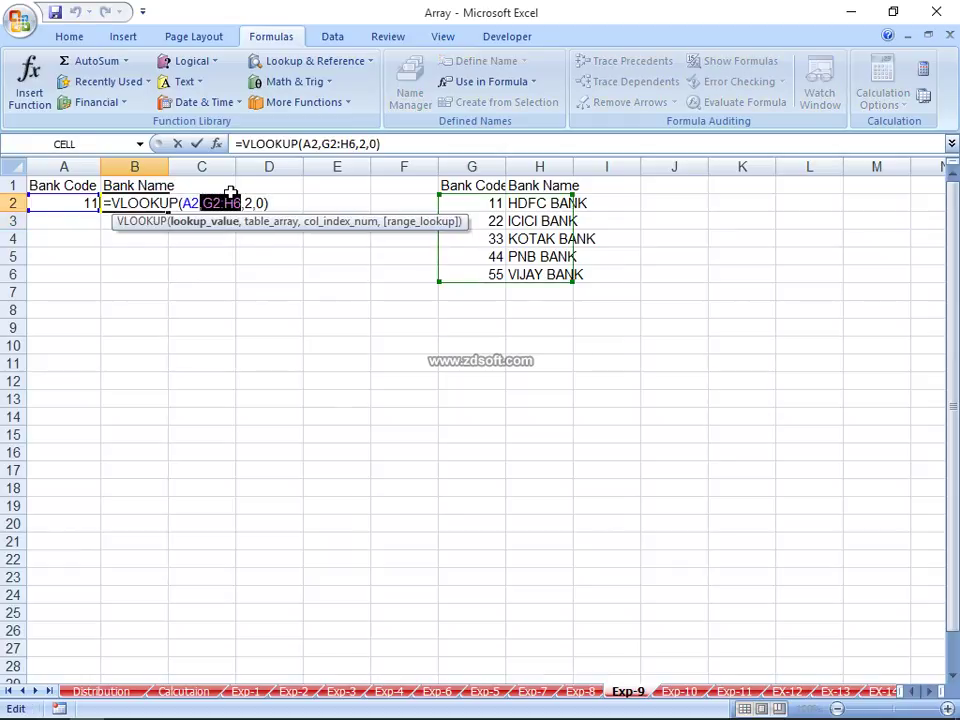
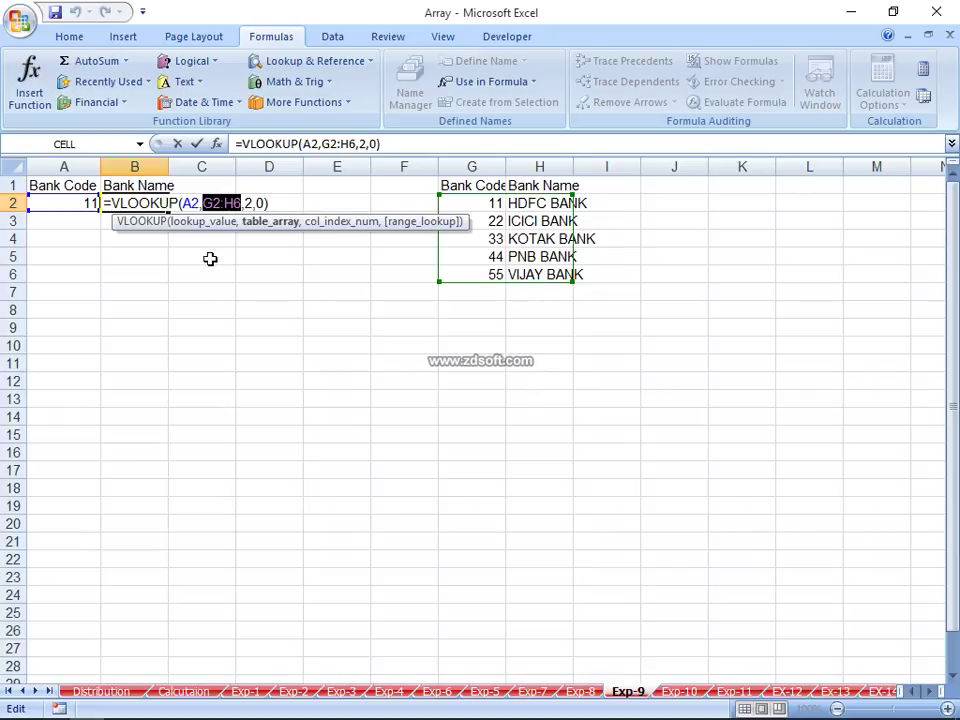
Step: Commit =VLOOKUP(A2,G2:H6,2,0) in B2 so it returns HDFC BANK
{"action": "key", "text": "ctrl+Return"}
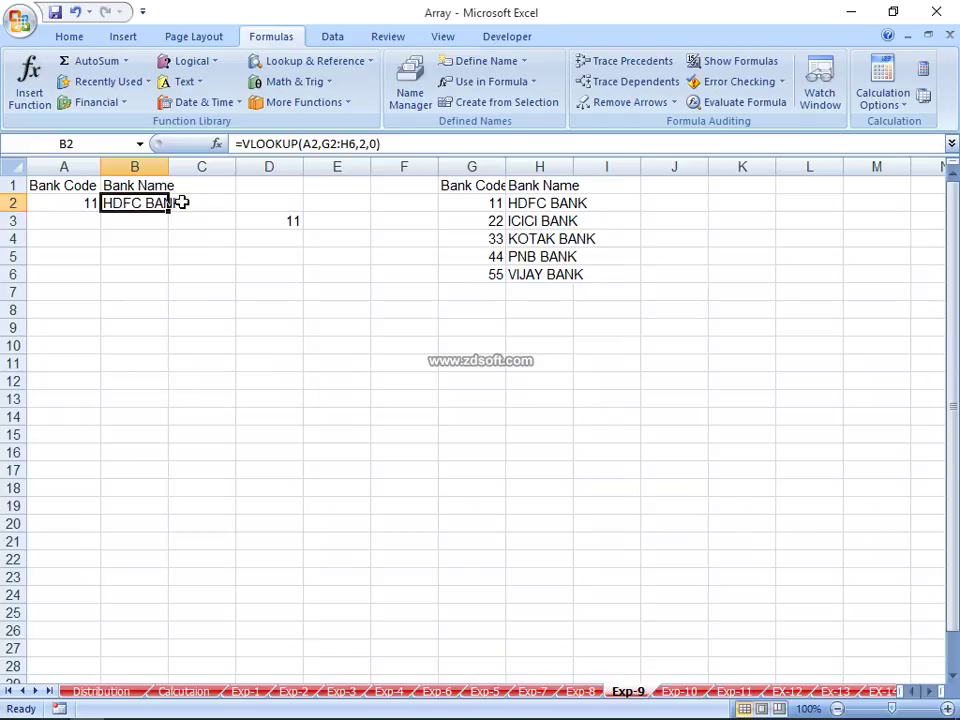
{"action": "left_click", "coordinate": [264, 214]}
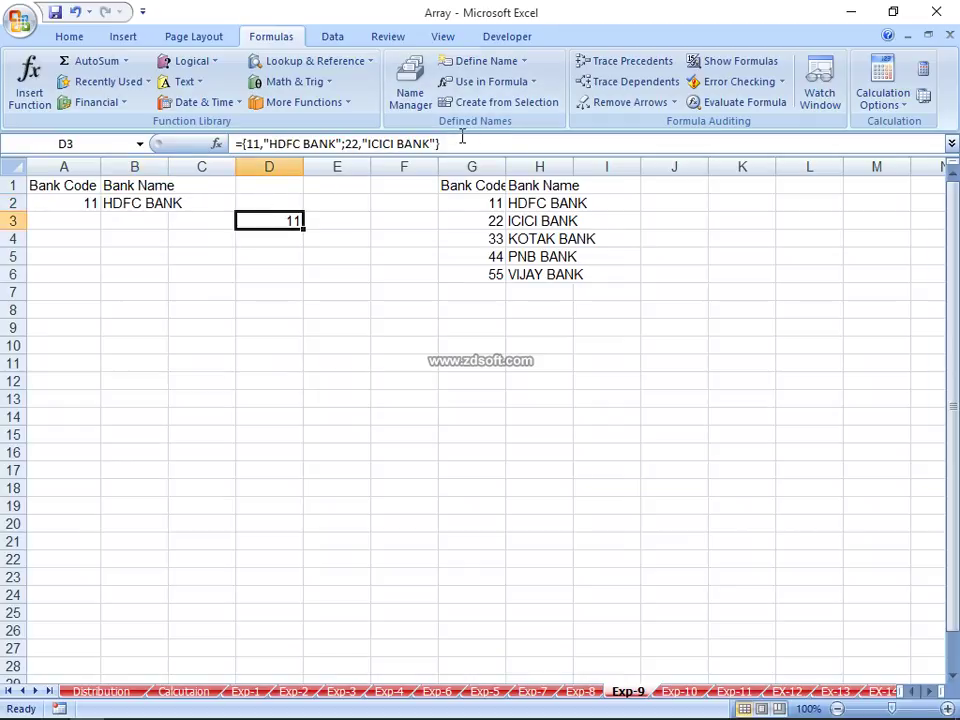
{"action": "left_click", "coordinate": [125, 205]}
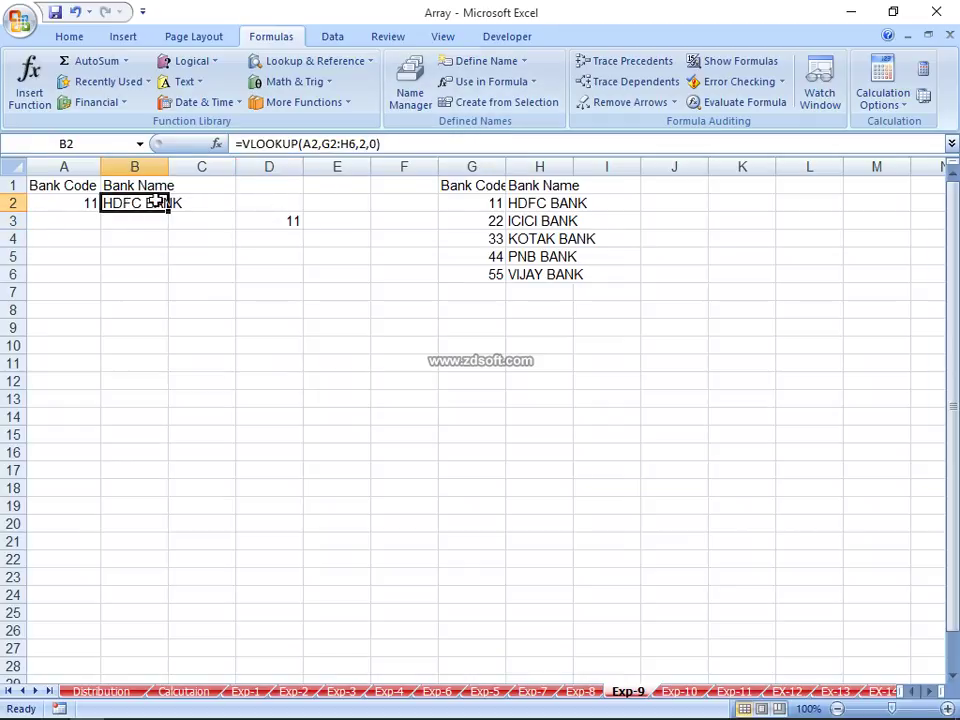
Step: Copy D3's array constant {11,"HDFC BANK";22,"ICICI BANK"} from the formula bar, leaving D3 unchanged
{"action": "left_click", "coordinate": [238, 214]}
{"action": "left_click_drag", "start_coordinate": [237, 144], "coordinate": [430, 144]}
{"action": "left_click_drag", "start_coordinate": [243, 144], "coordinate": [569, 176]}
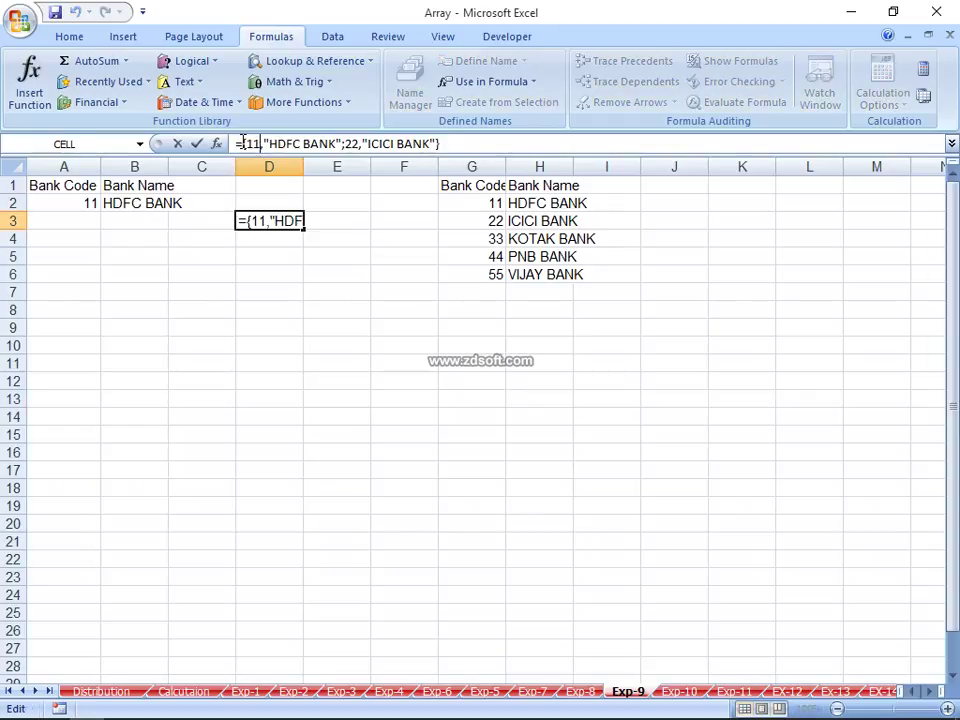
{"action": "key", "text": "F9"}
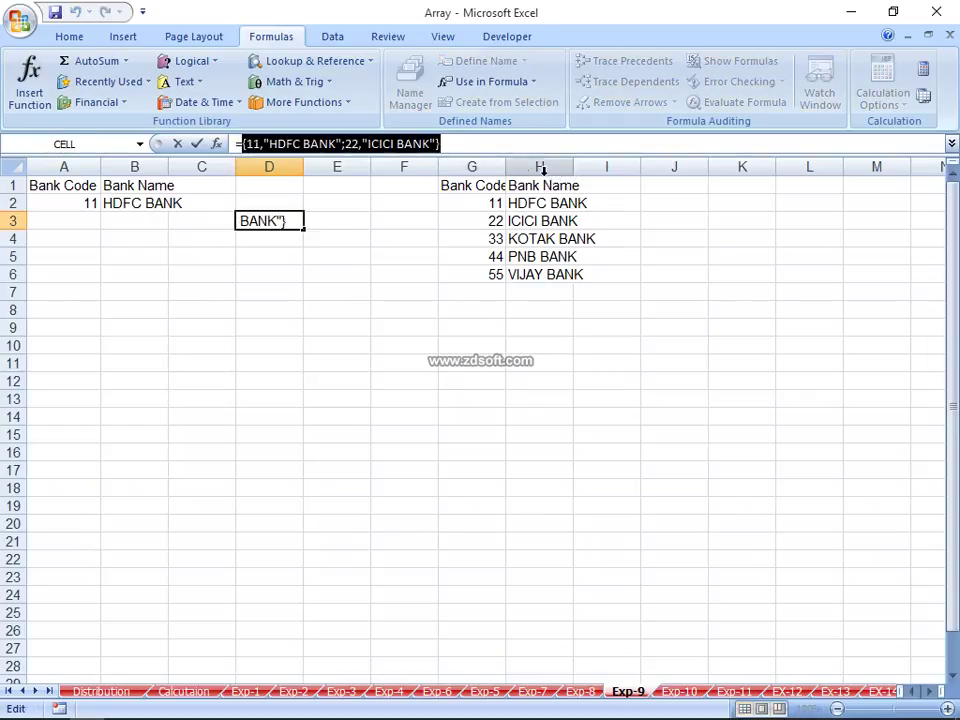
{"action": "key", "text": "Escape"}
Step: Define the name VL referring to the pasted bank-code array constant
{"action": "left_click", "coordinate": [405, 90]}
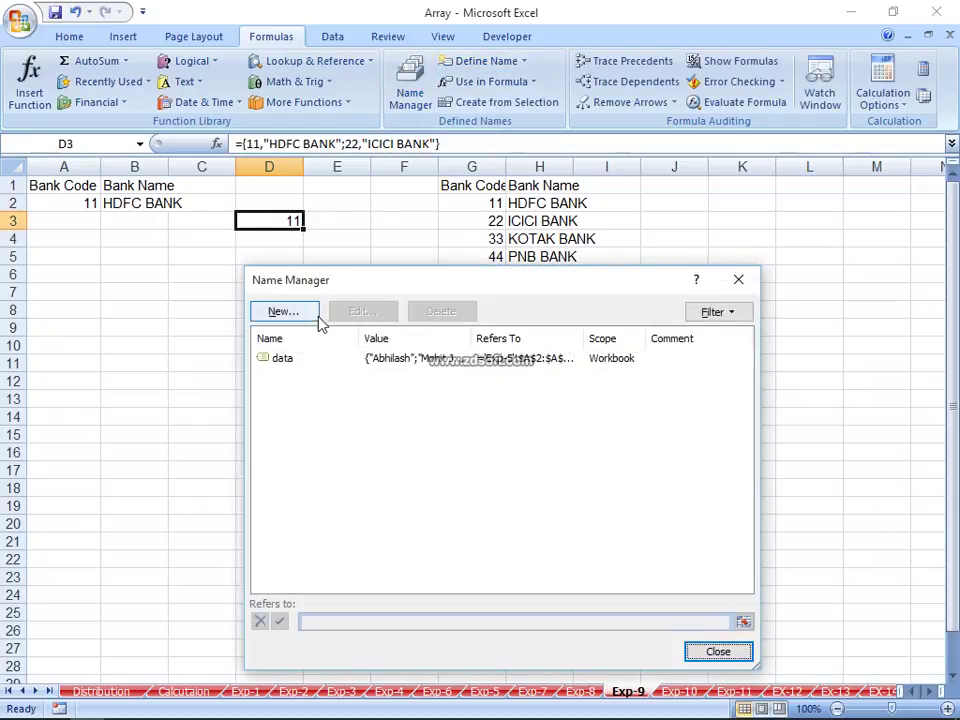
{"action": "left_click", "coordinate": [312, 314]}
{"action": "type", "text": "VL"}
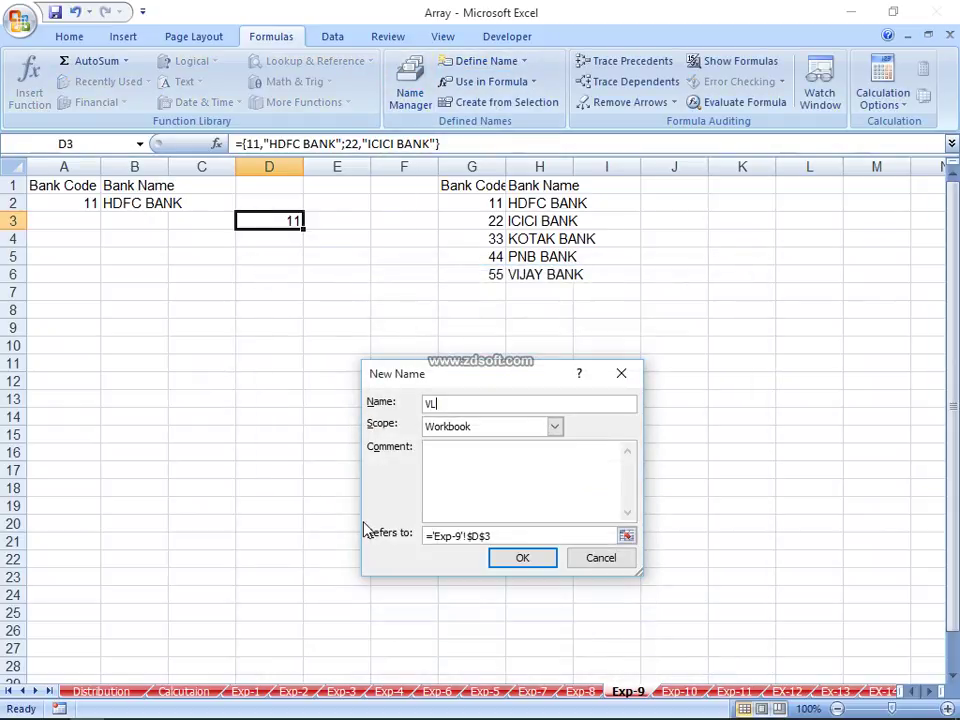
{"action": "key", "text": "Tab"}
{"action": "key", "text": "Tab"}
{"action": "key", "text": "Tab"}
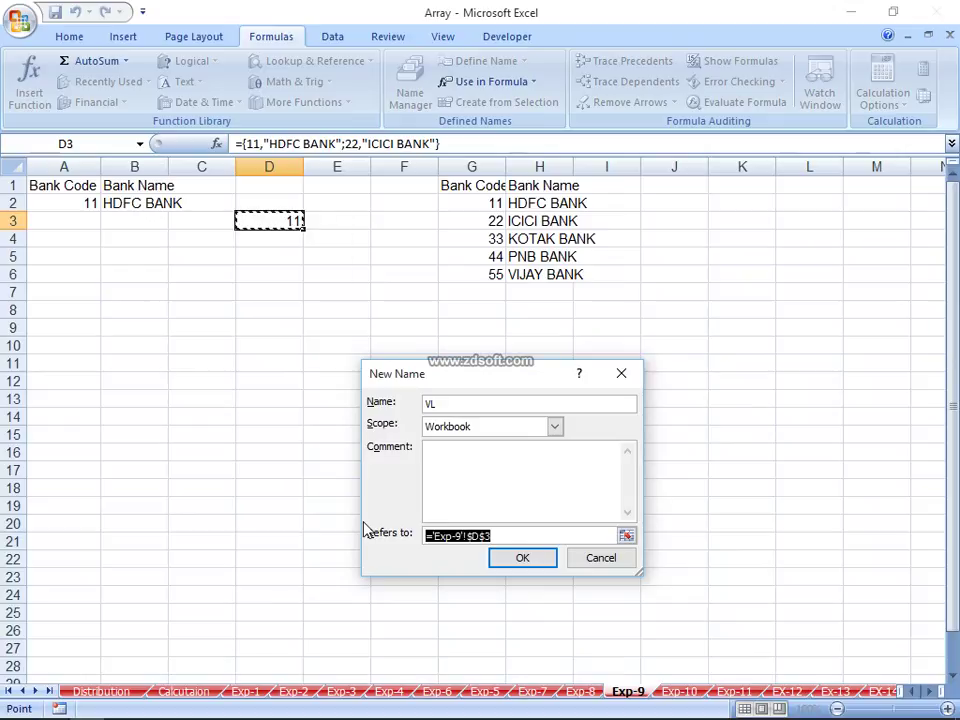
{"action": "type", "text": "="}
{"action": "key", "text": "ctrl+v"}
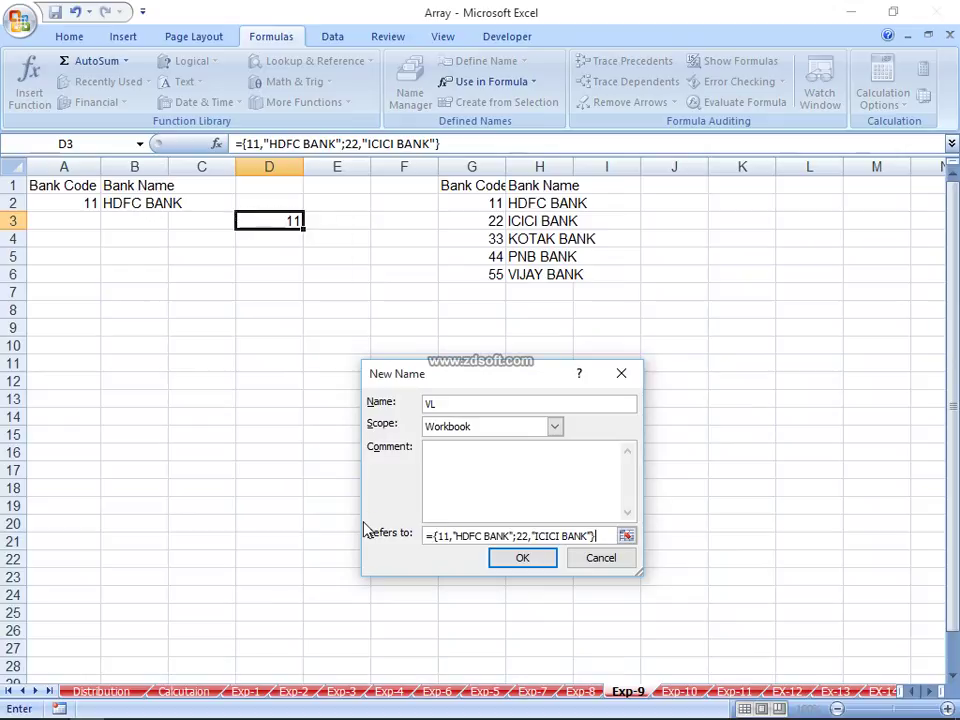
{"action": "key", "text": "Return"}
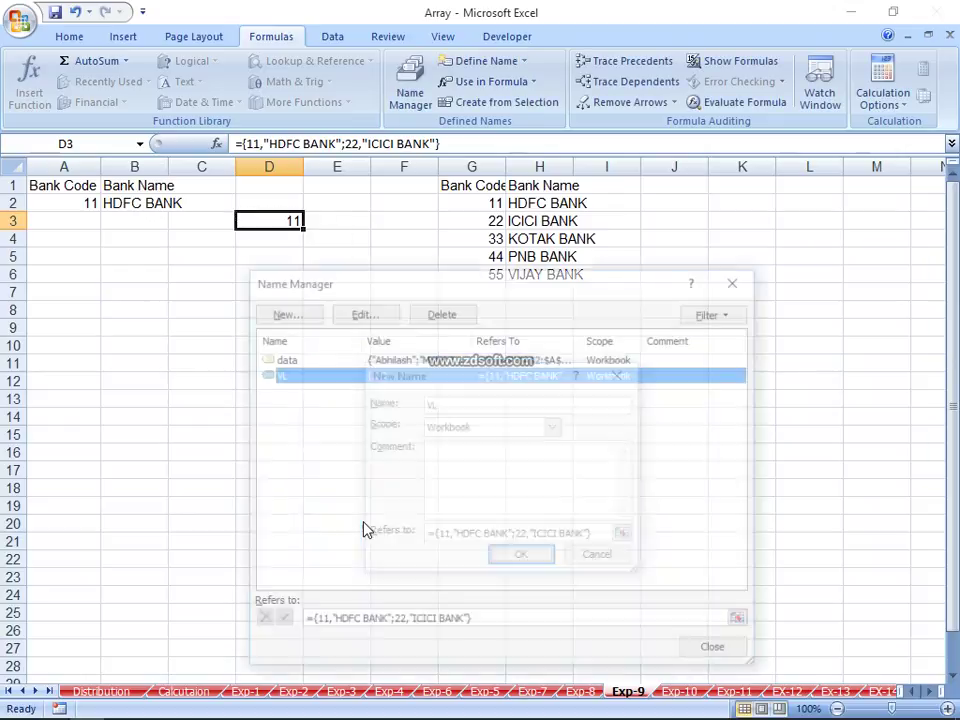
{"action": "key", "text": "Tab"}
{"action": "key", "text": "Tab"}
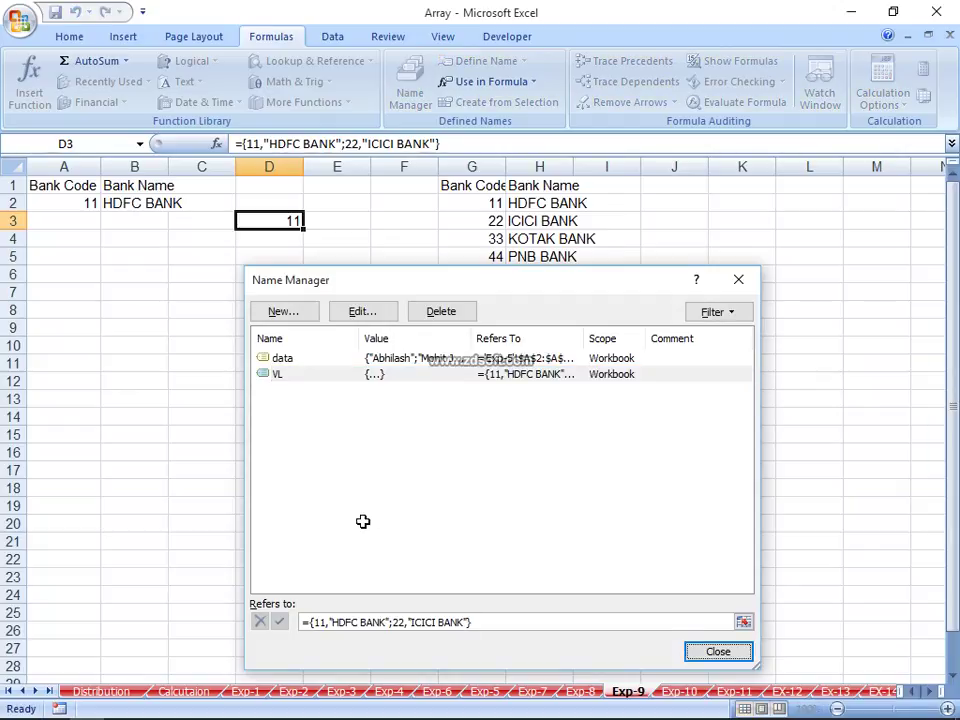
Step: Enter =VLOOKUP(A2,VL,2,0) in B2
{"action": "key", "text": "Return"}
{"action": "key", "text": "Up"}
{"action": "key", "text": "Left"}
{"action": "key", "text": "Left"}
{"action": "type", "text": "=VL"}
{"action": "key", "text": "Left"}
{"action": "key", "text": "Right"}
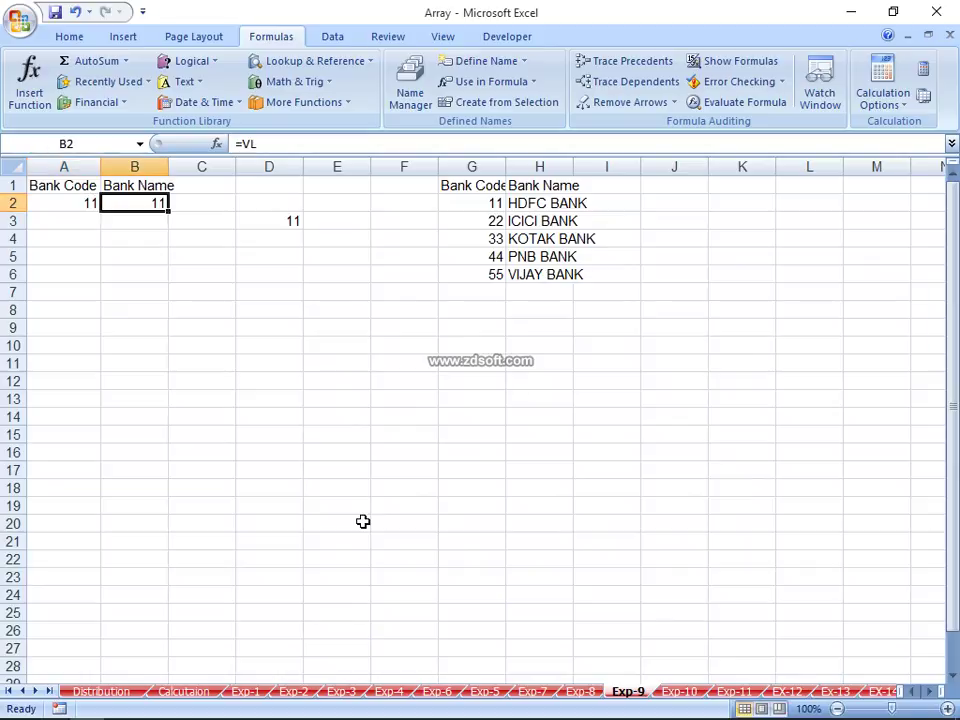
{"action": "type", "text": "=VLO"}
{"action": "key", "text": "Tab"}
{"action": "key", "text": "Left"}
{"action": "type", "text": ",VL,"}
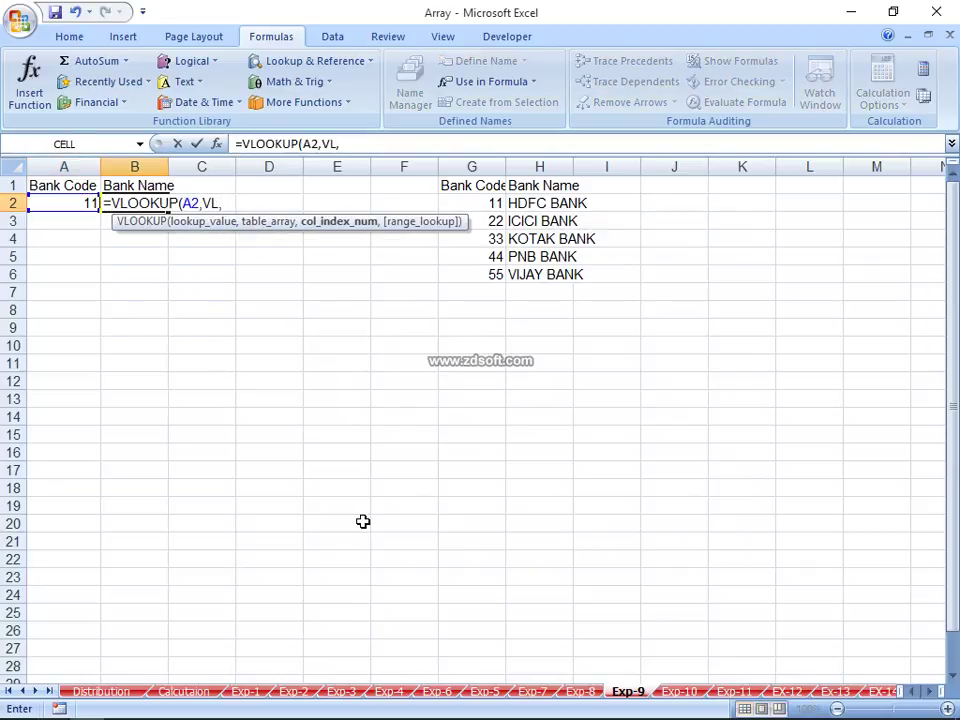
{"action": "type", "text": "2V"}
{"action": "key", "text": "BackSpace"}
{"action": "type", "text": ",0"}
{"action": "key", "text": "Return"}
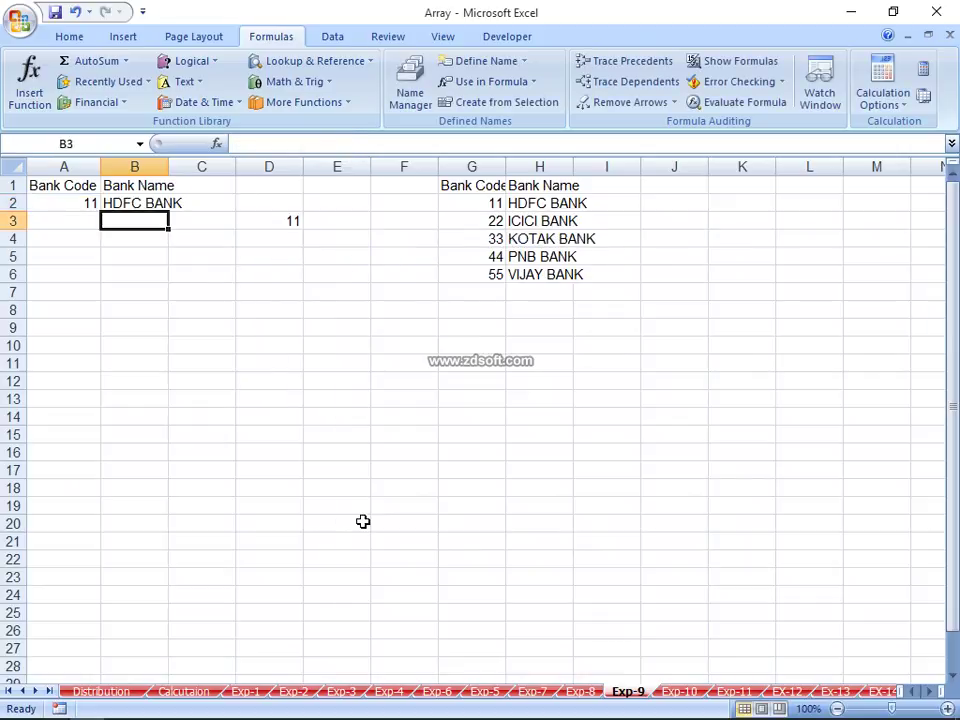
Step: Change A2's bank code to 22 so B2 returns ICICI BANK
{"action": "key", "text": "Left"}
{"action": "key", "text": "Up"}
{"action": "type", "text": "3"}
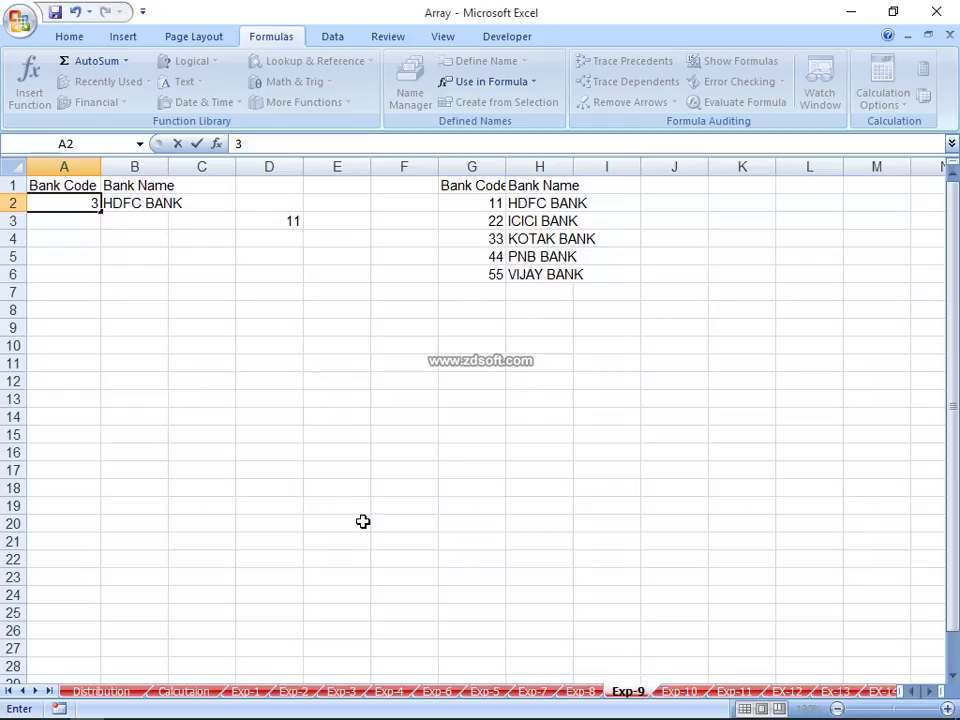
{"action": "key", "text": "BackSpace"}
{"action": "type", "text": "22"}
{"action": "key", "text": "Return"}
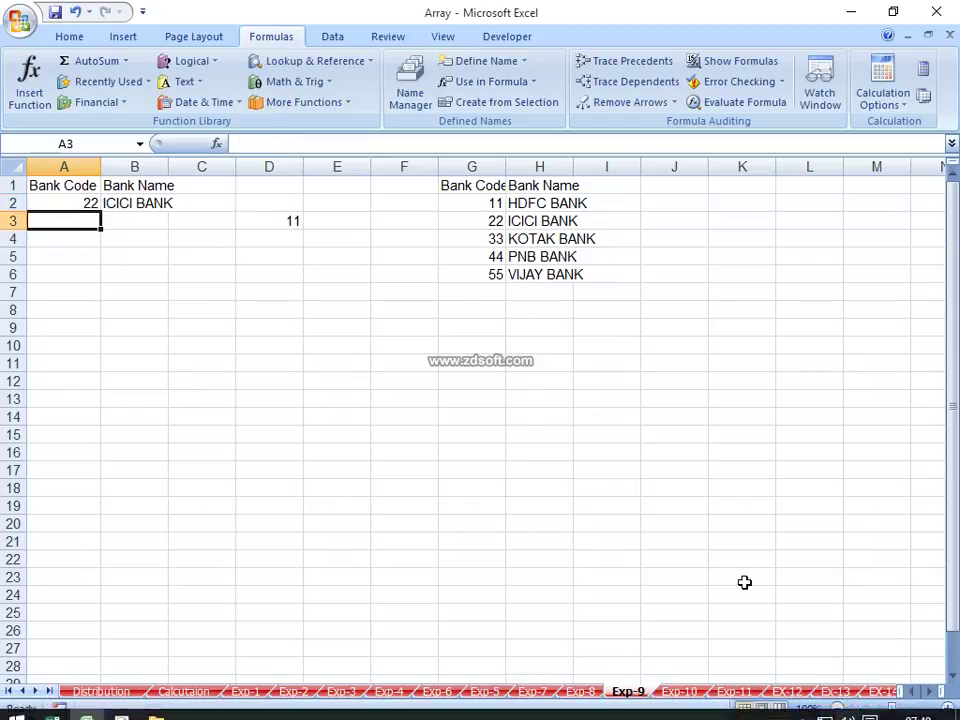
Step: On Exp-10, move the Top value 5 into C3 and insert a blank column before B
{"action": "left_click", "coordinate": [681, 692]}
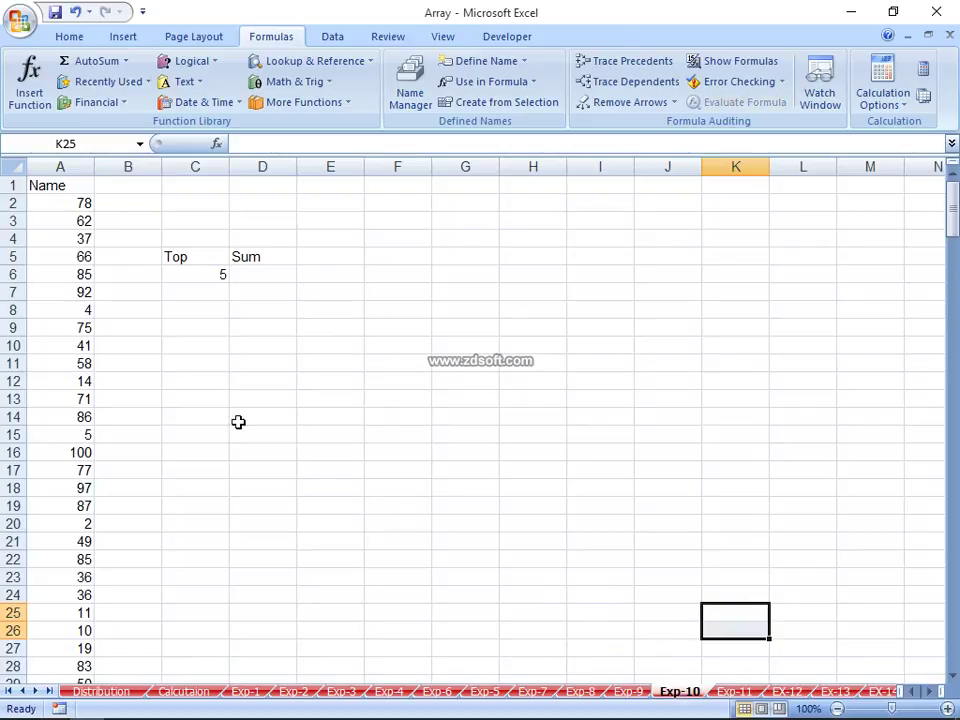
{"action": "left_click", "coordinate": [177, 285]}
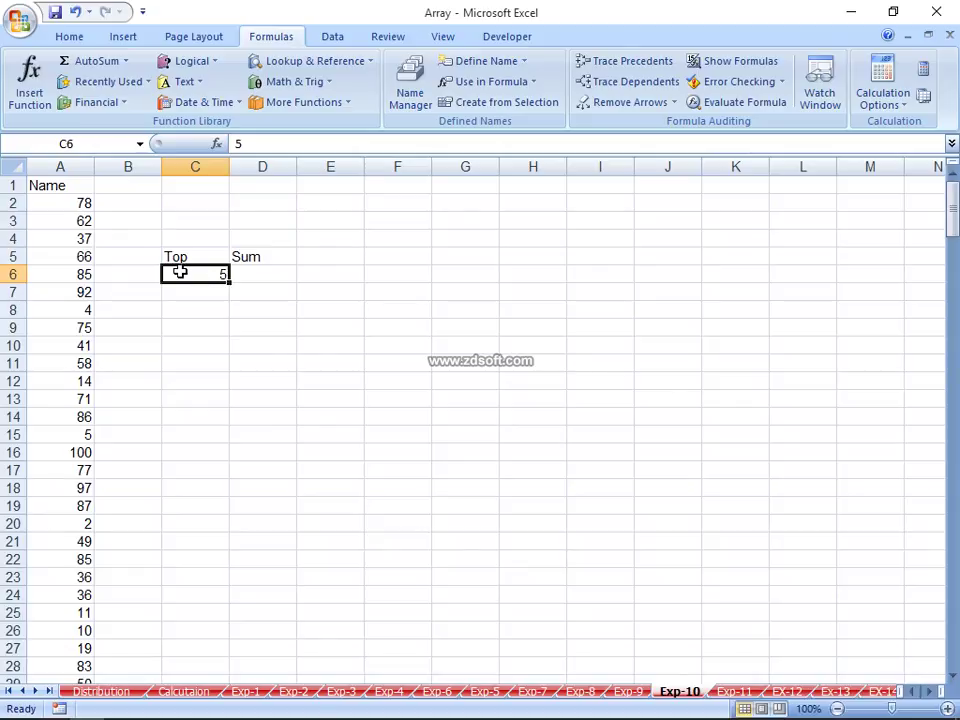
{"action": "key", "text": "ctrl+x"}
{"action": "left_click", "coordinate": [186, 224]}
{"action": "key", "text": "ctrl+v"}
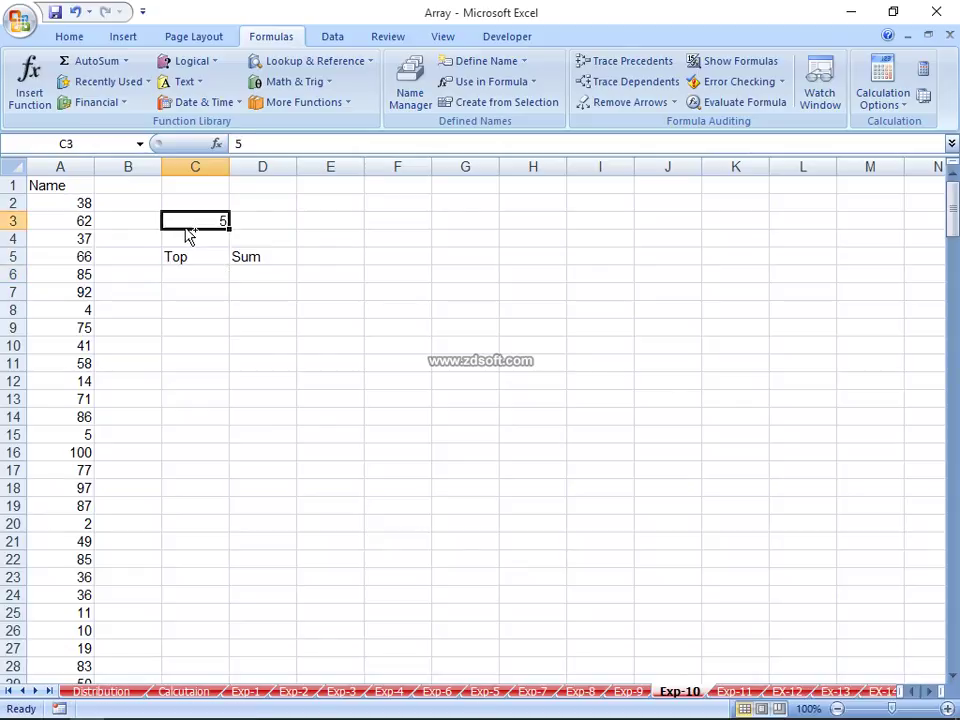
{"action": "right_click", "coordinate": [129, 166]}
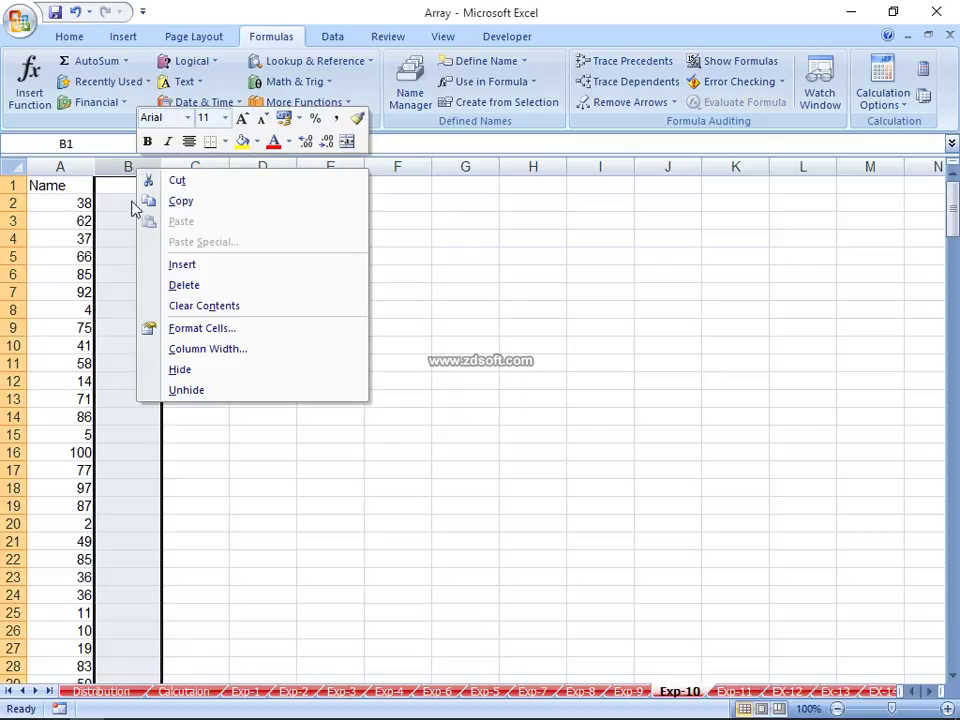
{"action": "left_click", "coordinate": [184, 264]}
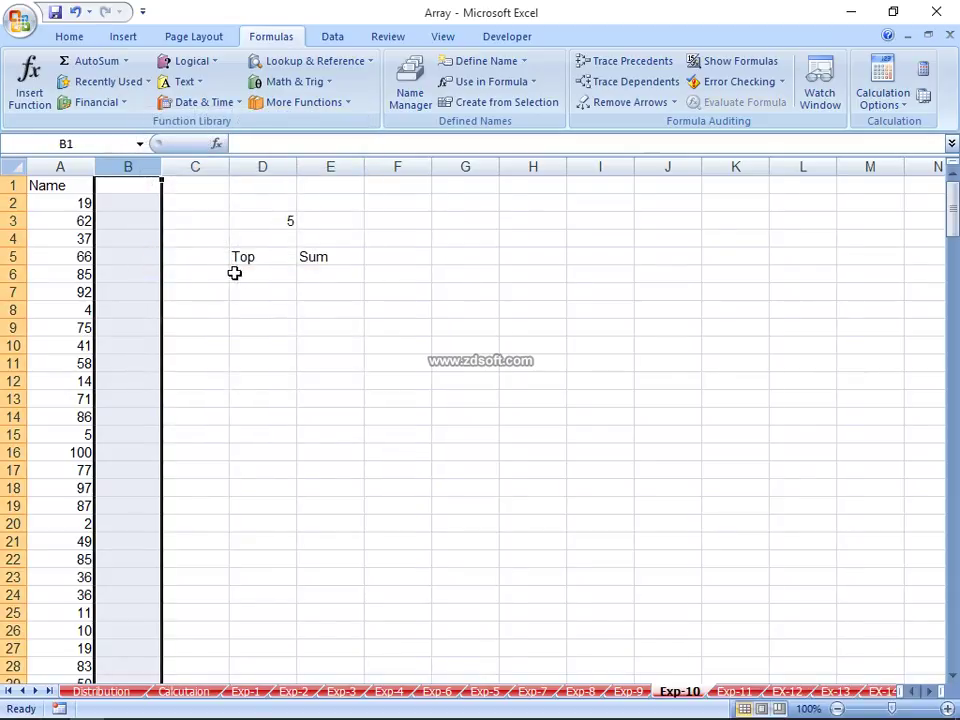
Step: Enter ranks 1 to 5 in D6:D10
{"action": "left_click", "coordinate": [243, 273]}
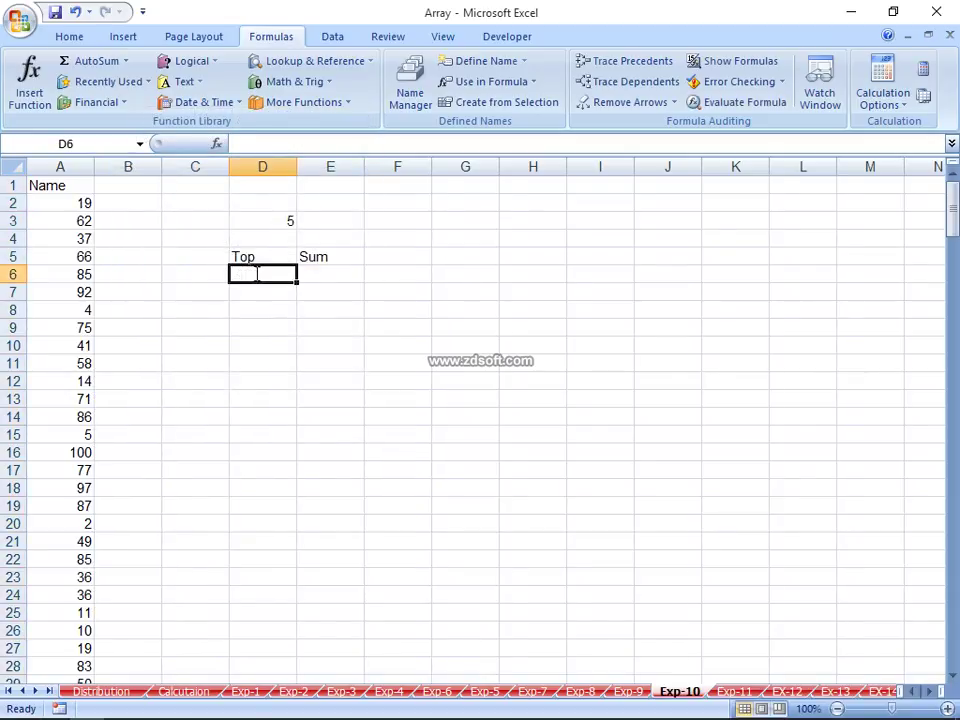
{"action": "type", "text": "1 2 3 4 5"}
{"action": "key", "text": "Up"}
{"action": "key", "text": "Up"}
{"action": "key", "text": "Up"}
Step: Enter a LARGE formula in E6 over A2:A242 using the D6 rank
{"action": "key", "text": "Up"}
{"action": "key", "text": "Right"}
{"action": "key", "text": "Up"}
{"action": "type", "text": "="}
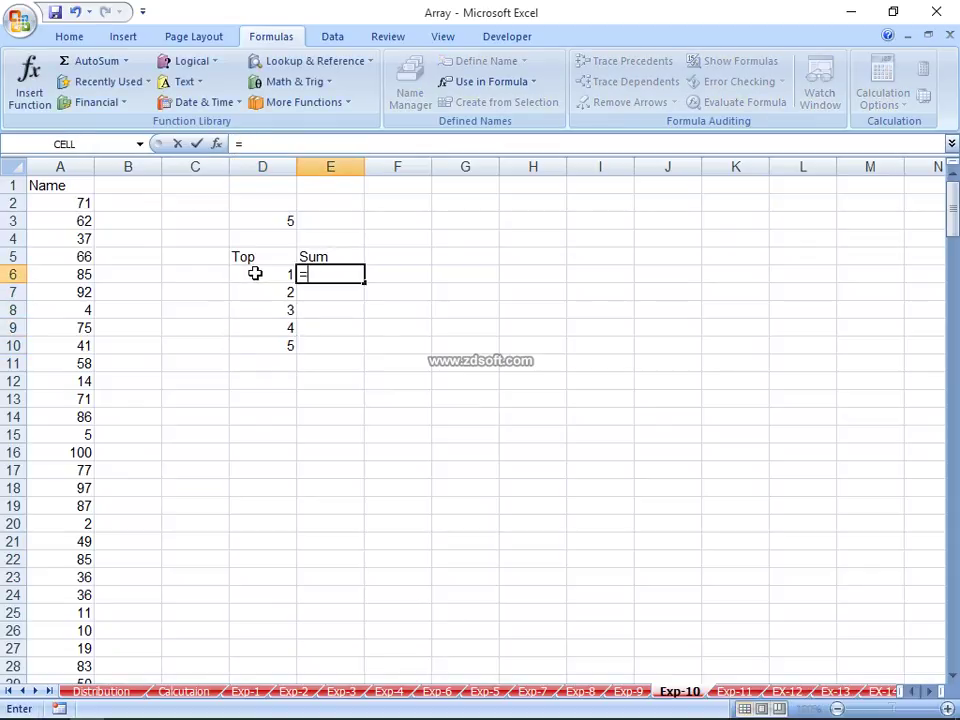
{"action": "type", "text": "LAR"}
{"action": "key", "text": "Tab"}
{"action": "left_click", "coordinate": [255, 273]}
{"action": "key", "text": "Left"}
{"action": "key", "text": "Left"}
{"action": "key", "text": "Left"}
{"action": "key", "text": "ctrl+Up"}
{"action": "key", "text": "Down"}
{"action": "key", "text": "ctrl+shift+Down"}
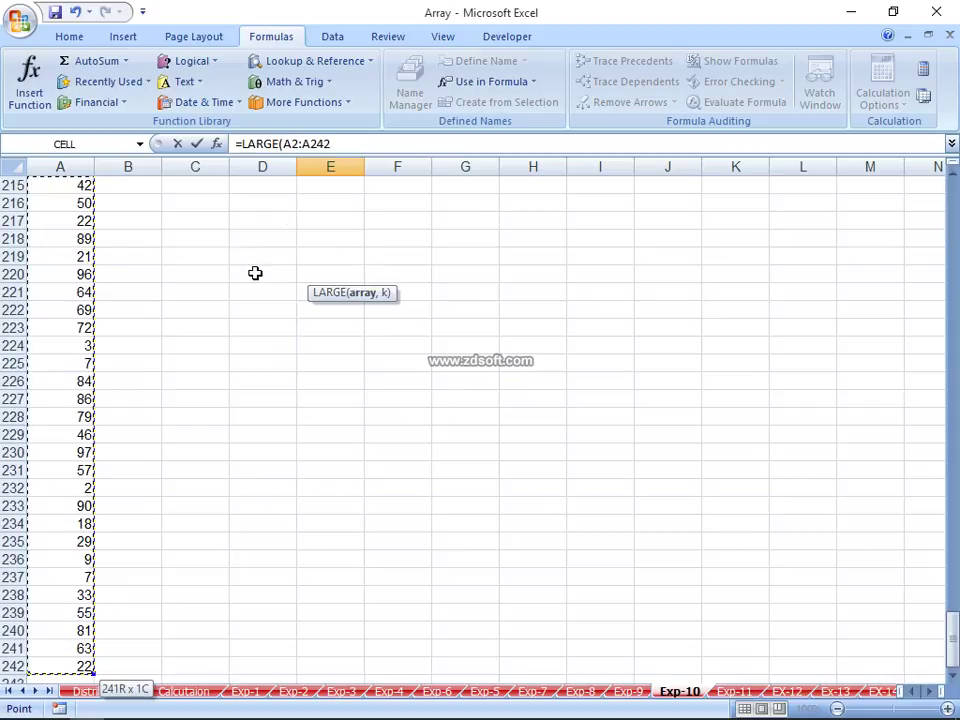
{"action": "type", "text": ","}
{"action": "key", "text": "Left"}
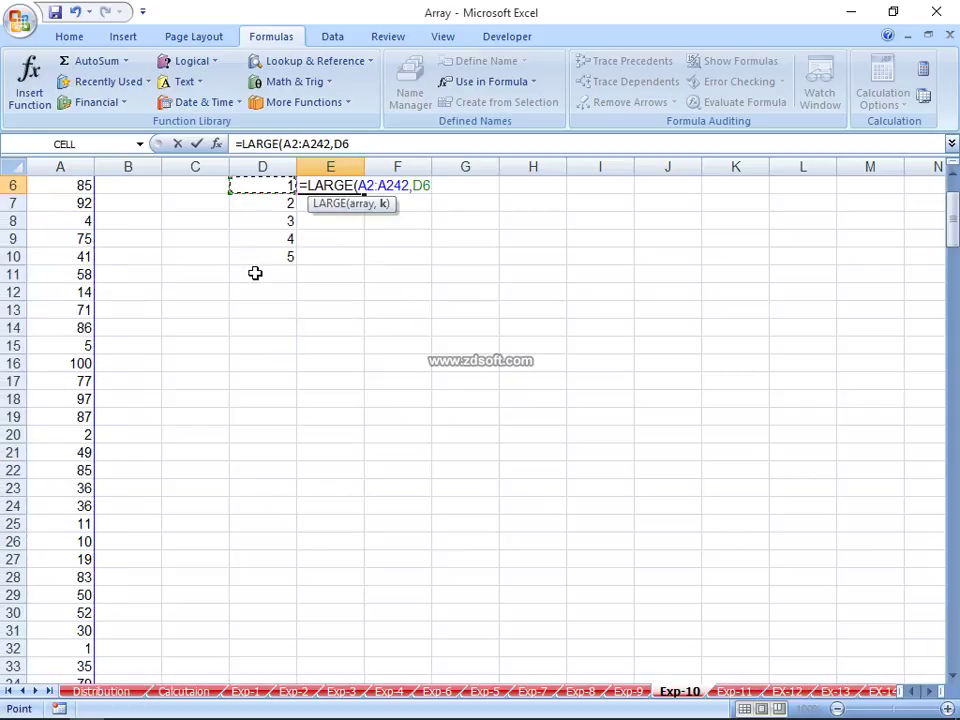
{"action": "key", "text": "Return"}
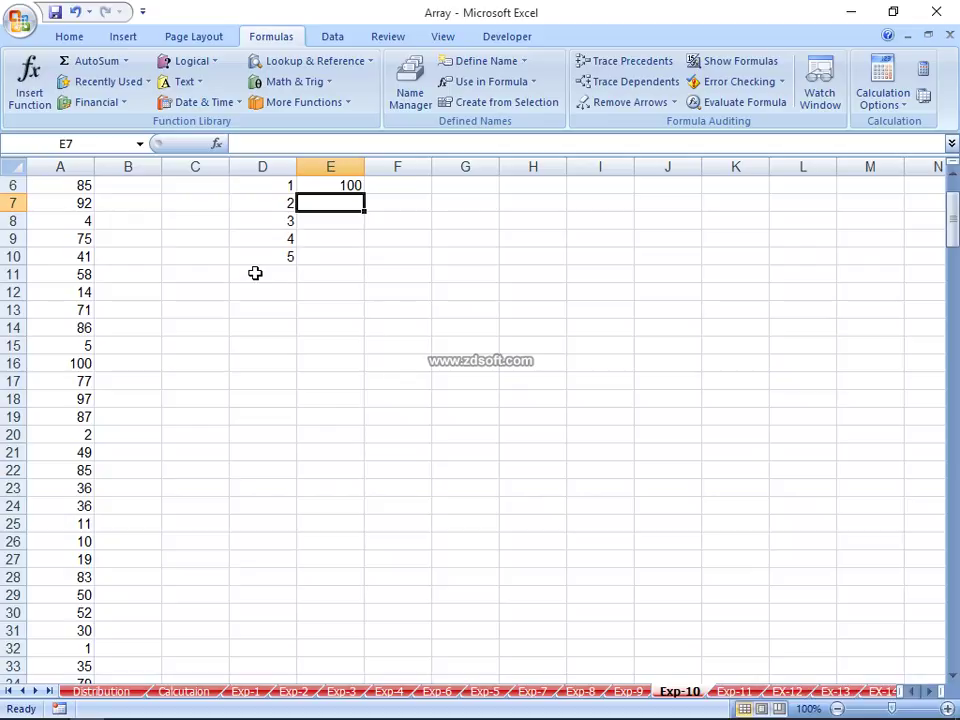
Step: Fill the LARGE formula down through E10, then return to A2
{"action": "key", "text": "ctrl+d"}
{"action": "key", "text": "Down"}
{"action": "key", "text": "ctrl+d"}
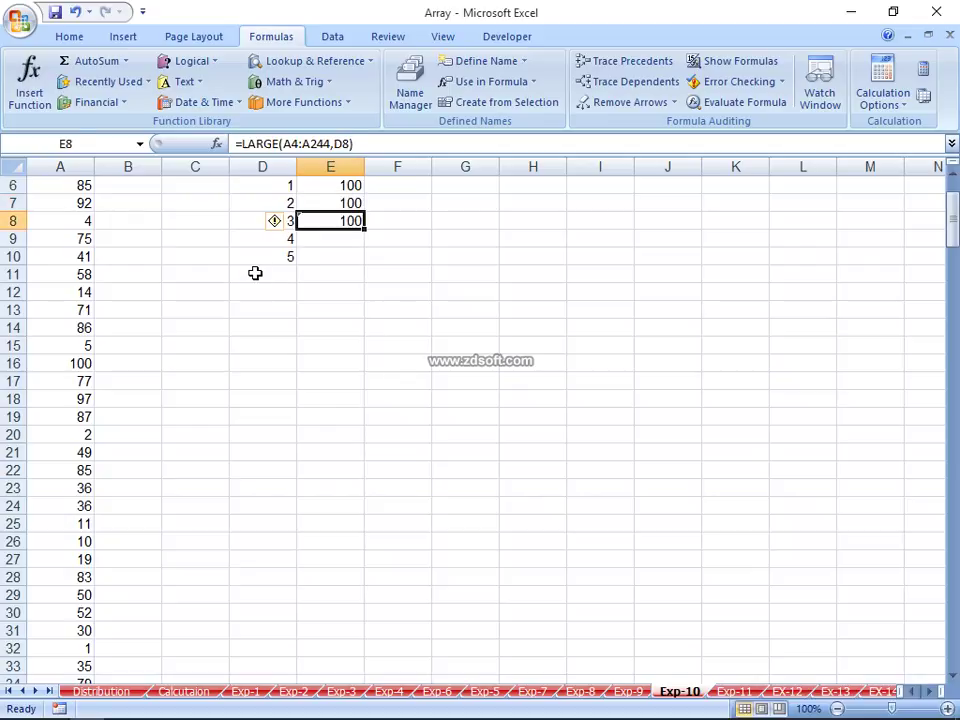
{"action": "key", "text": "Down"}
{"action": "key", "text": "ctrl+d"}
{"action": "key", "text": "Down"}
{"action": "key", "text": "ctrl+d"}
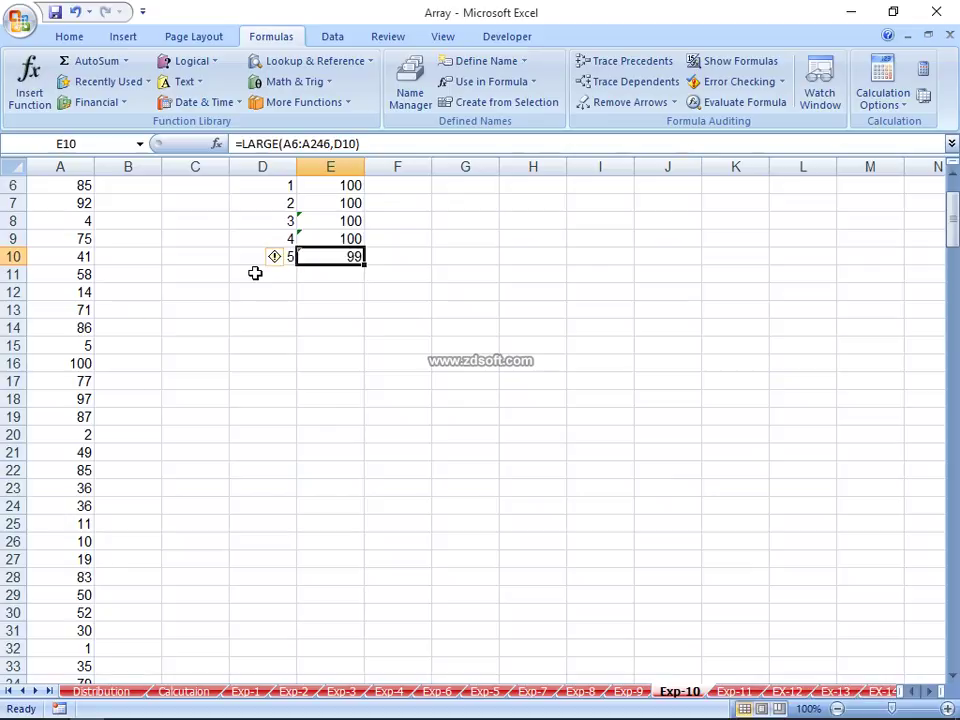
{"action": "key", "text": "Left"}
{"action": "key", "text": "Left"}
{"action": "key", "text": "Left"}
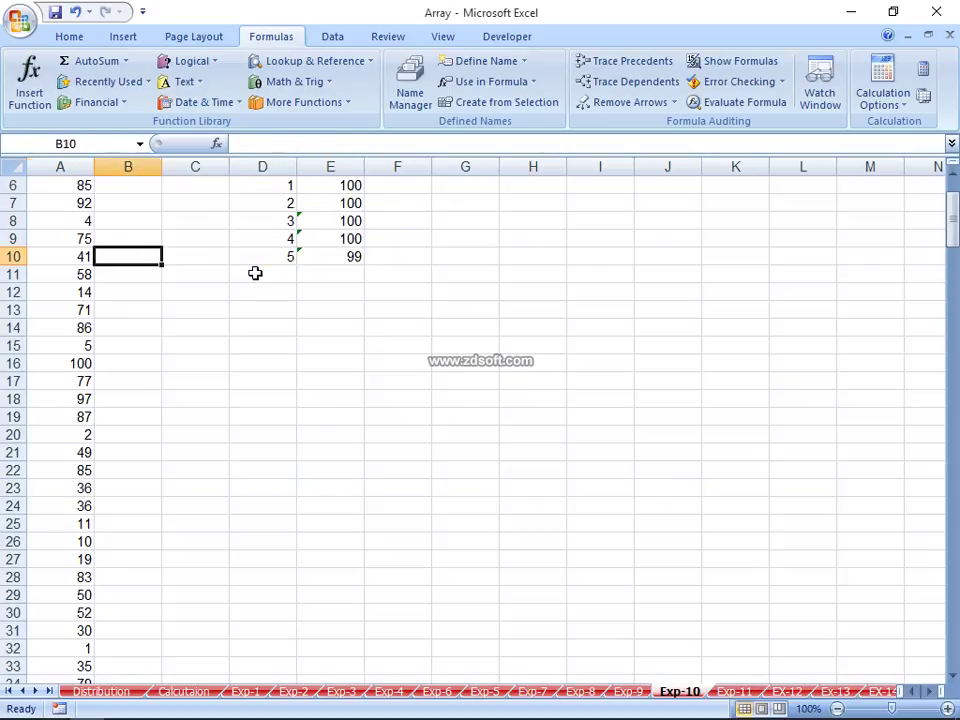
{"action": "key", "text": "Left"}
{"action": "key", "text": "ctrl+Home"}
{"action": "key", "text": "Down"}
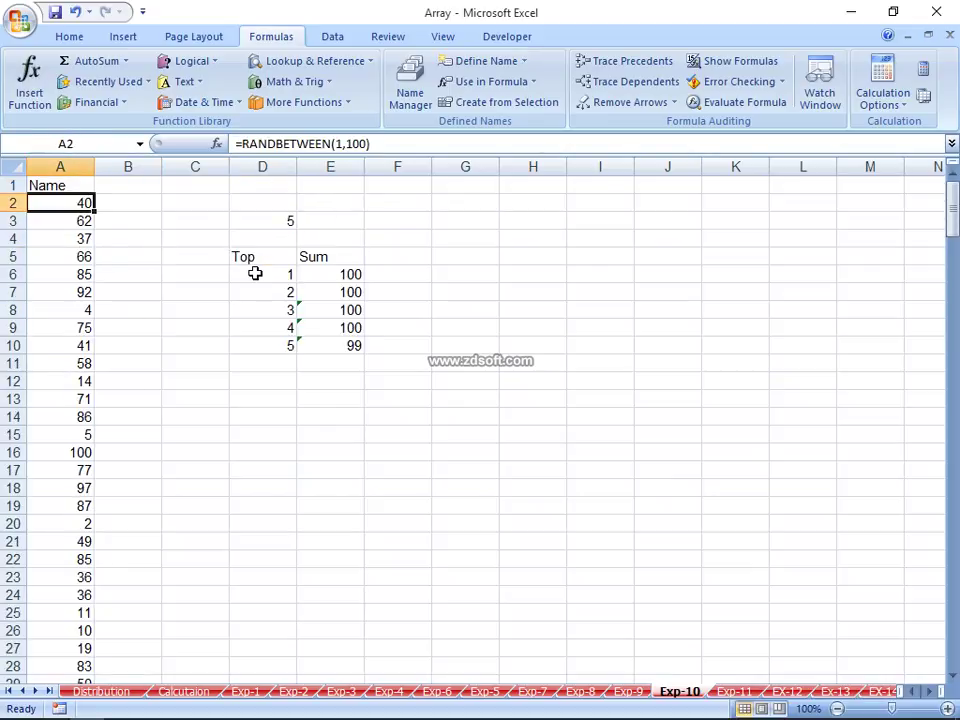
Step: Re-enter =RANDBETWEEN(1,100) across A2:A242 and recalculate
{"action": "key", "text": "ctrl+Down"}
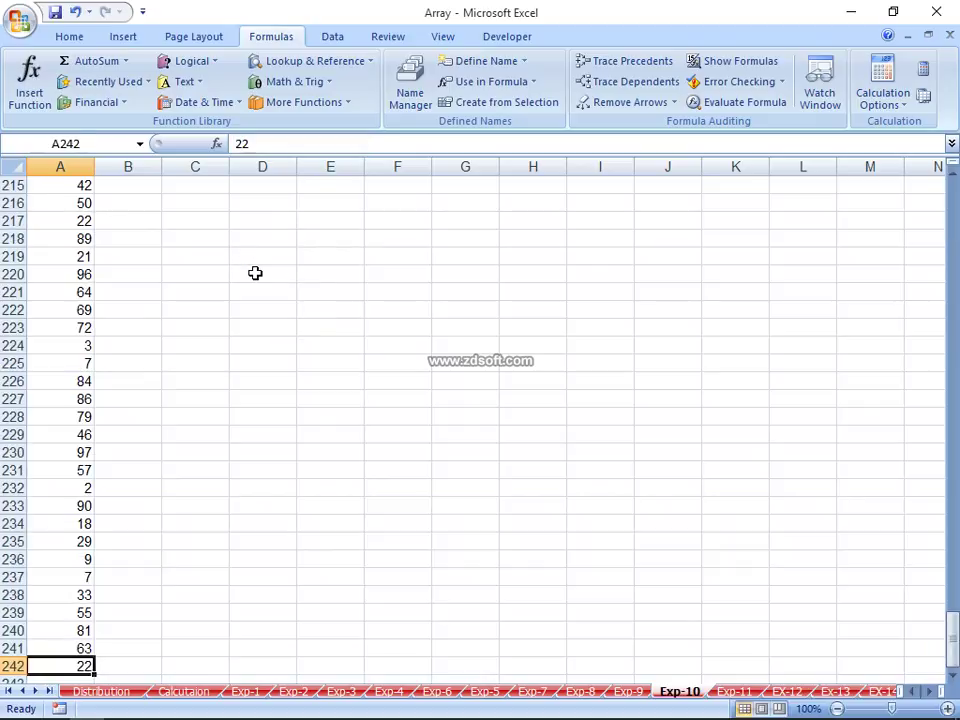
{"action": "key", "text": "Down"}
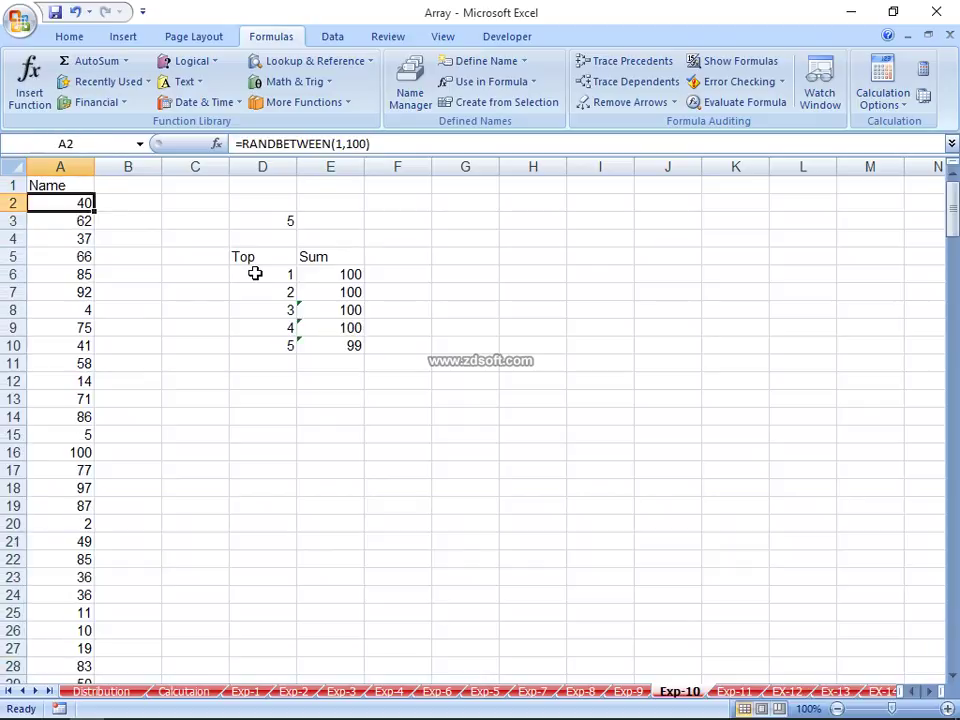
{"action": "type", "text": "=RAND"}
{"action": "key", "text": "Down"}
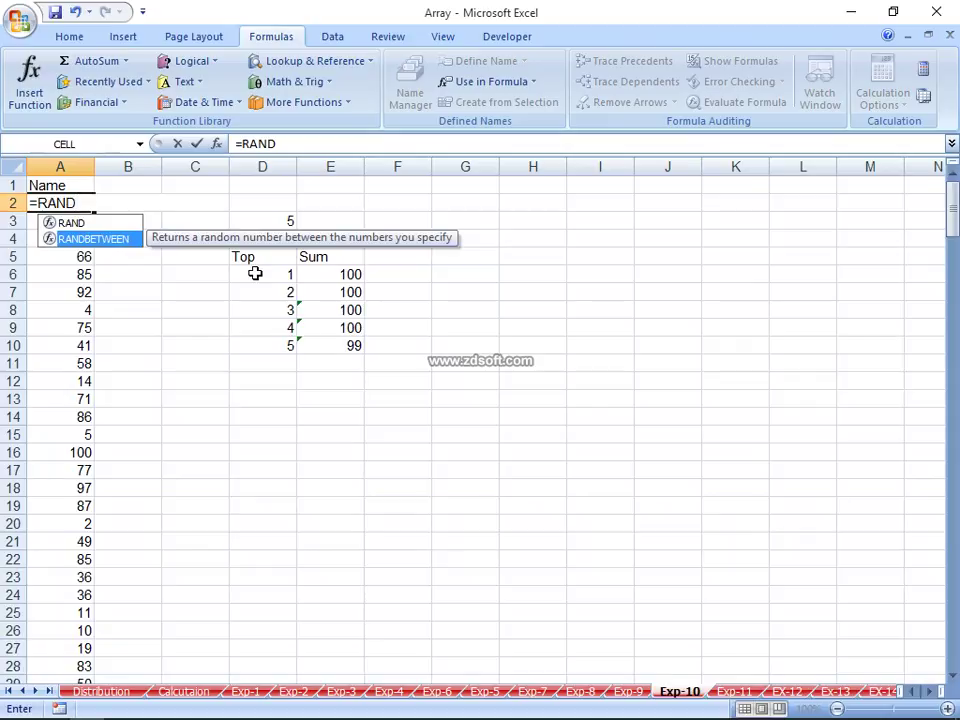
{"action": "key", "text": "Tab"}
{"action": "type", "text": "1,100"}
{"action": "key", "text": "ctrl+Return"}
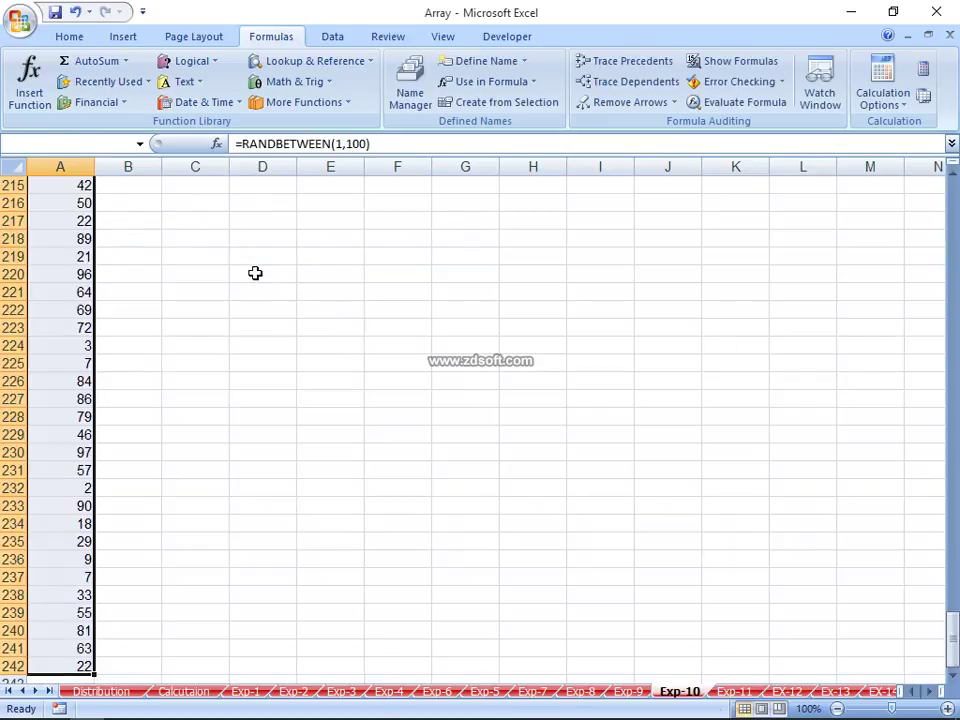
{"action": "key", "text": "F9"}
{"action": "key", "text": "ctrl+Home"}
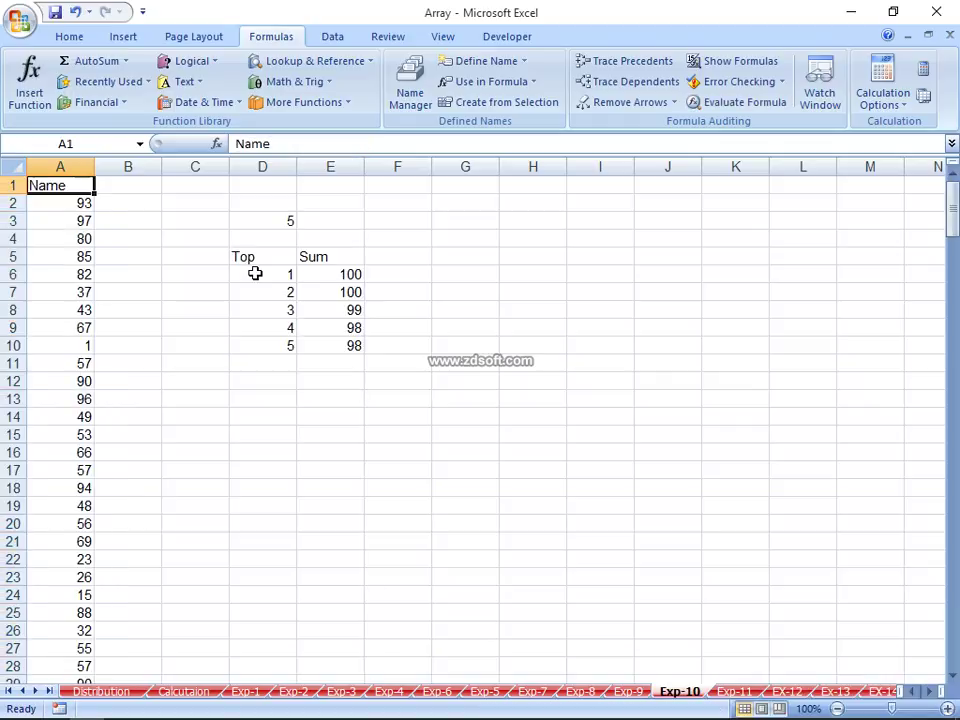
Step: Select and copy the A2:A242 numbers, then cancel the paste
{"action": "key", "text": "Right"}
{"action": "key", "text": "Right"}
{"action": "key", "text": "Right"}
{"action": "key", "text": "Right"}
{"action": "key", "text": "Down"}
{"action": "key", "text": "Left"}
{"action": "key", "text": "Down"}
{"action": "key", "text": "Down"}
{"action": "key", "text": "Down"}
{"action": "key", "text": "Down"}
{"action": "key", "text": "Down"}
{"action": "key", "text": "Down"}
{"action": "key", "text": "Left"}
{"action": "key", "text": "Left"}
{"action": "key", "text": "Up"}
{"action": "key", "text": "Up"}
{"action": "key", "text": "Up"}
{"action": "key", "text": "Up"}
{"action": "key", "text": "Up"}
{"action": "key", "text": "Up"}
{"action": "key", "text": "Left"}
{"action": "key", "text": "ctrl+shift+Down"}
{"action": "key", "text": "ctrl+c"}
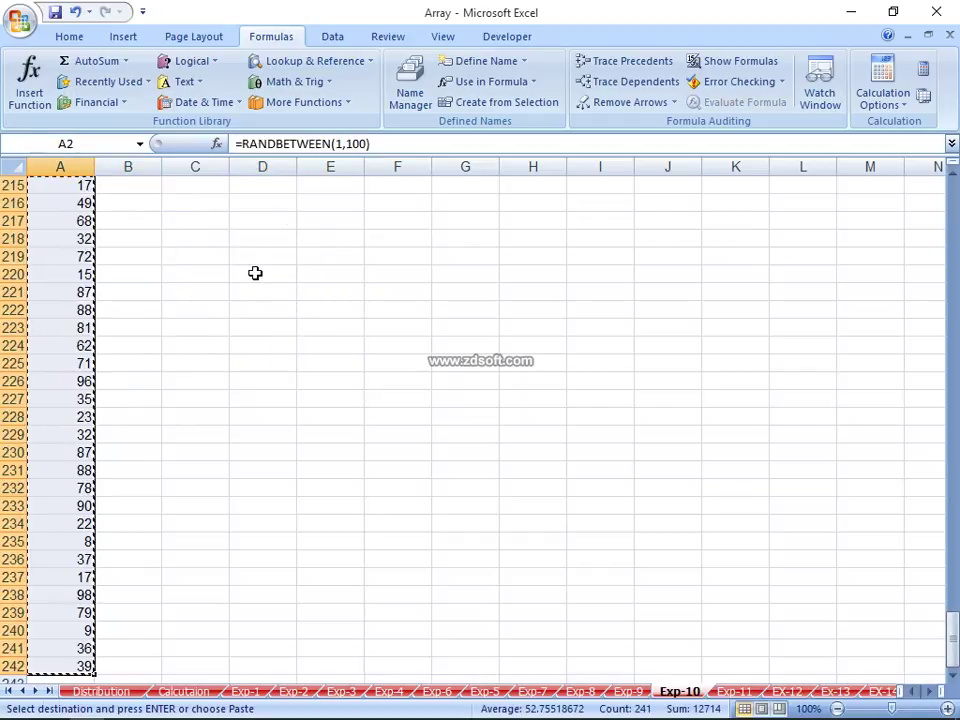
{"action": "key", "text": "alt+h"}
{"action": "key", "text": "v"}
{"action": "key", "text": "Escape"}
{"action": "key", "text": "Escape"}
Step: AutoSum E6:E10 into E11, totalling 495
{"action": "key", "text": "Right"}
{"action": "key", "text": "Down"}
{"action": "key", "text": "Down"}
{"action": "key", "text": "Down"}
{"action": "key", "text": "Down"}
{"action": "key", "text": "Right"}
{"action": "key", "text": "Right"}
{"action": "key", "text": "Right"}
{"action": "key", "text": "Down"}
{"action": "key", "text": "Down"}
{"action": "key", "text": "Down"}
{"action": "key", "text": "Down"}
{"action": "key", "text": "Down"}
{"action": "key", "text": "alt+equal"}
{"action": "key", "text": "Return"}
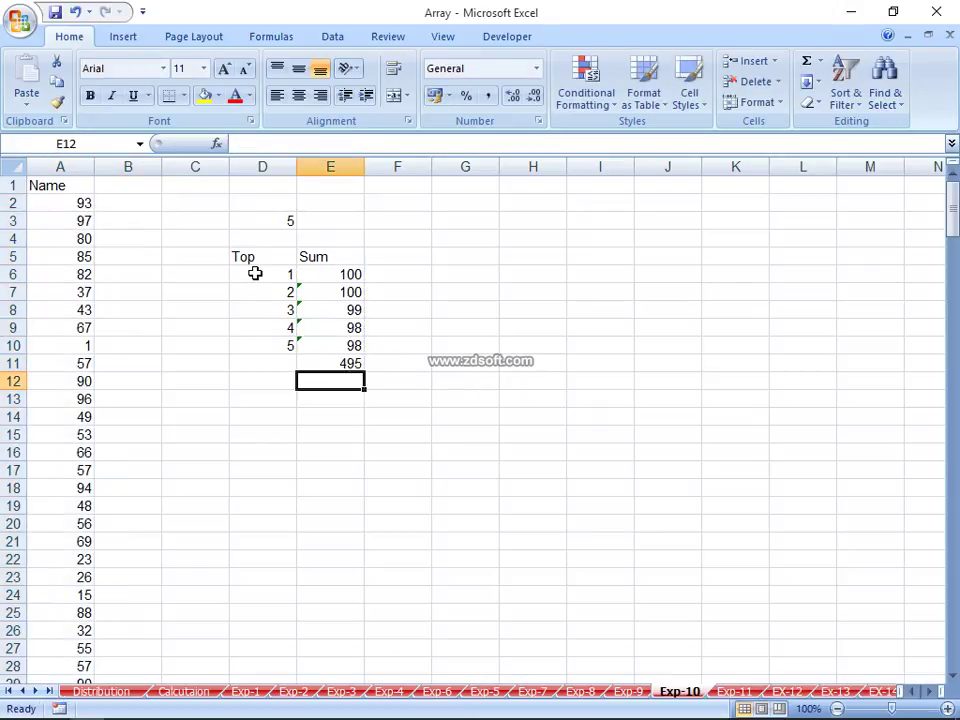
{"action": "key", "text": "Up"}
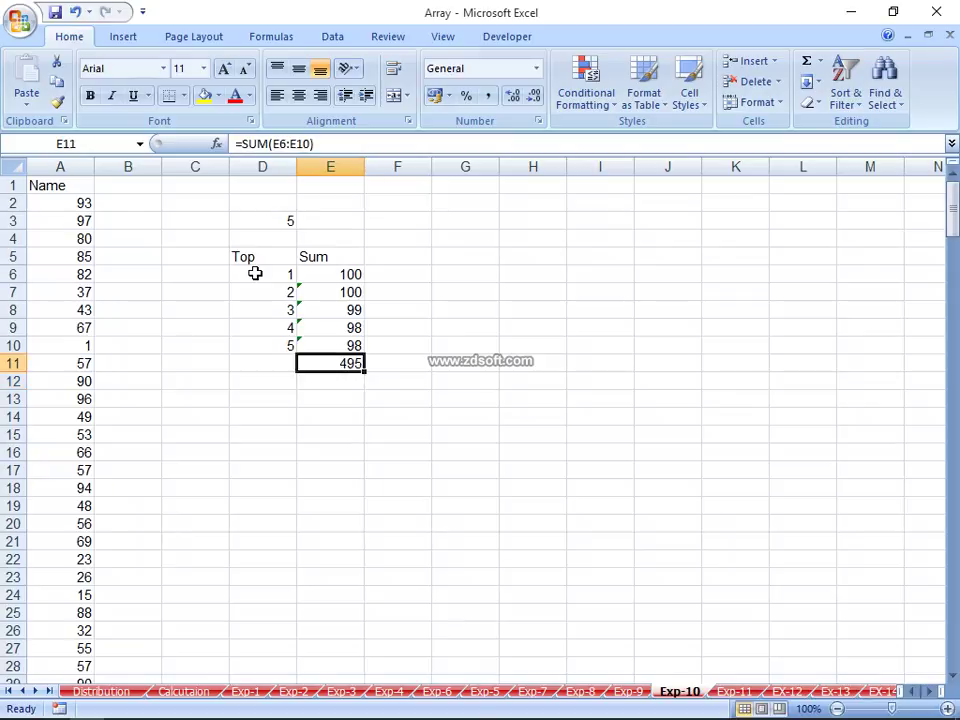
Step: Test the rank in D6 with values 5 and 6
{"action": "key", "text": "Left"}
{"action": "key", "text": "Up"}
{"action": "key", "text": "Up"}
{"action": "key", "text": "Up"}
{"action": "key", "text": "Up"}
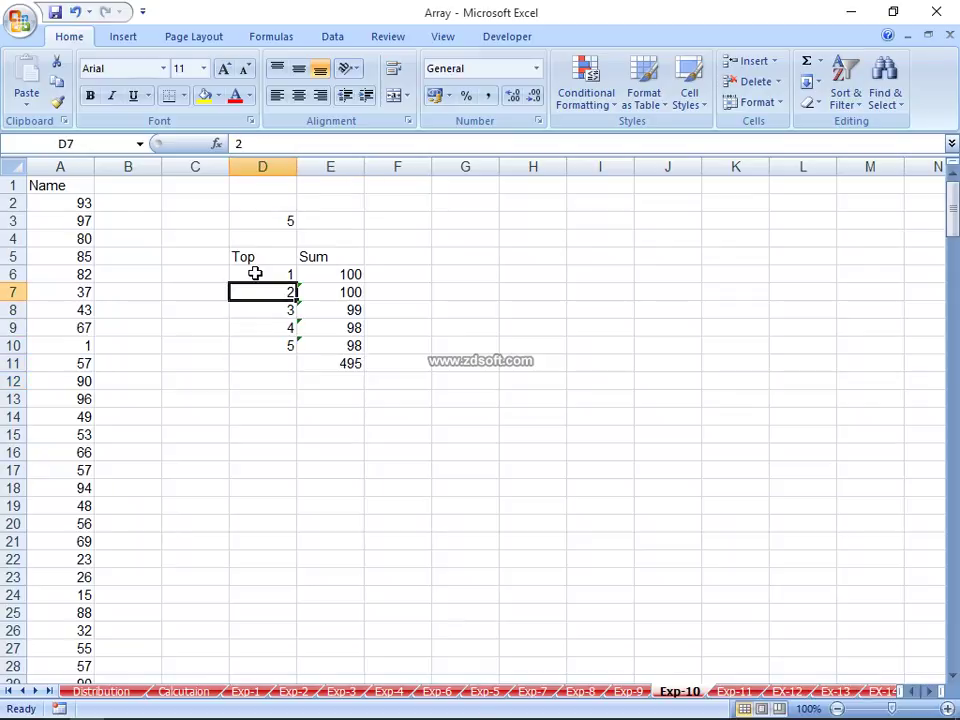
{"action": "key", "text": "Up"}
{"action": "type", "text": "5"}
{"action": "key", "text": "Return"}
{"action": "key", "text": "Up"}
{"action": "type", "text": "6"}
{"action": "key", "text": "Return"}
{"action": "key", "text": "Up"}
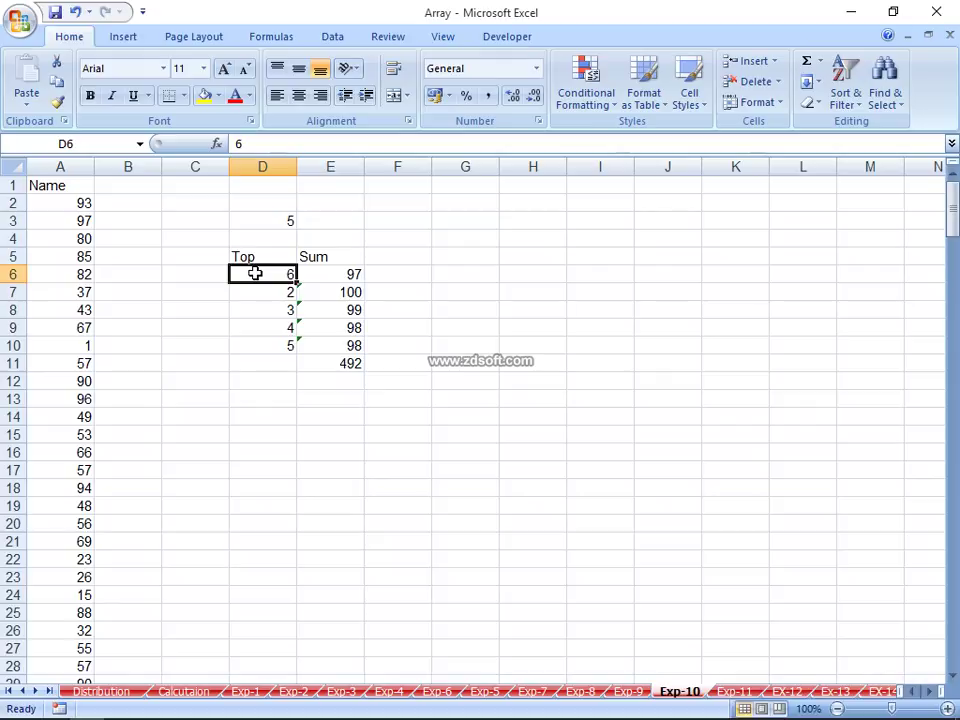
Step: Enter 5 as the top count in D13
{"action": "key", "text": "Down"}
{"action": "key", "text": "Down"}
{"action": "key", "text": "Down"}
{"action": "key", "text": "Down"}
{"action": "key", "text": "Down"}
{"action": "key", "text": "Down"}
{"action": "key", "text": "Down"}
{"action": "type", "text": "5"}
{"action": "key", "text": "Return"}
{"action": "key", "text": "Up"}
{"action": "key", "text": "Up"}
{"action": "key", "text": "Up"}
{"action": "key", "text": "Right"}
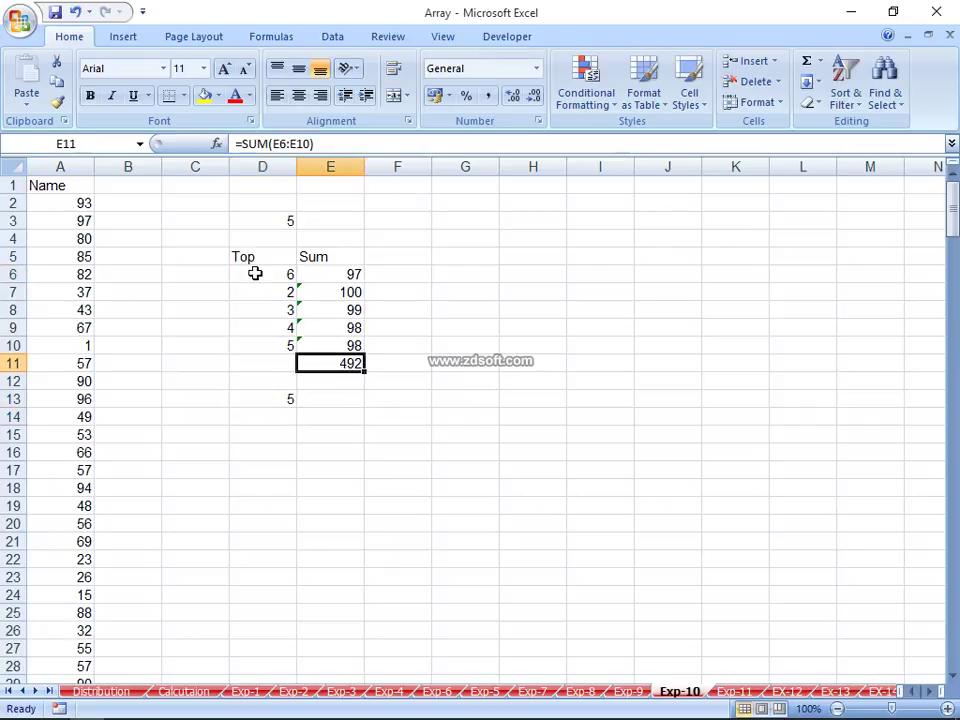
Step: Restore D6 to rank 1 and start a formula in E13
{"action": "key", "text": "Up"}
{"action": "key", "text": "Up"}
{"action": "key", "text": "Up"}
{"action": "key", "text": "Up"}
{"action": "key", "text": "Up"}
{"action": "key", "text": "Left"}
{"action": "type", "text": "1"}
{"action": "key", "text": "Return"}
{"action": "key", "text": "Down"}
{"action": "key", "text": "Down"}
{"action": "key", "text": "Down"}
{"action": "key", "text": "Down"}
{"action": "key", "text": "Down"}
{"action": "key", "text": "Down"}
{"action": "key", "text": "Down"}
{"action": "key", "text": "Right"}
{"action": "key", "text": "Up"}
{"action": "type", "text": "="}
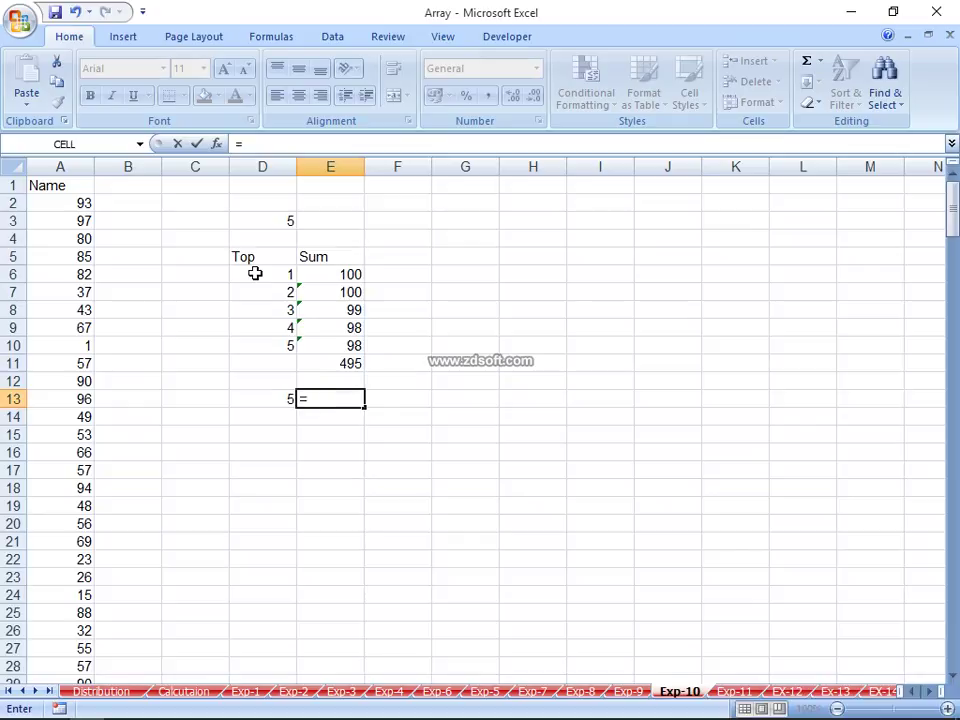
Step: Enter =SUM(LARGE(A2:A242,D13)) in E13, accepting Excel's closing-parenthesis correction
{"action": "type", "text": "LARGE("}
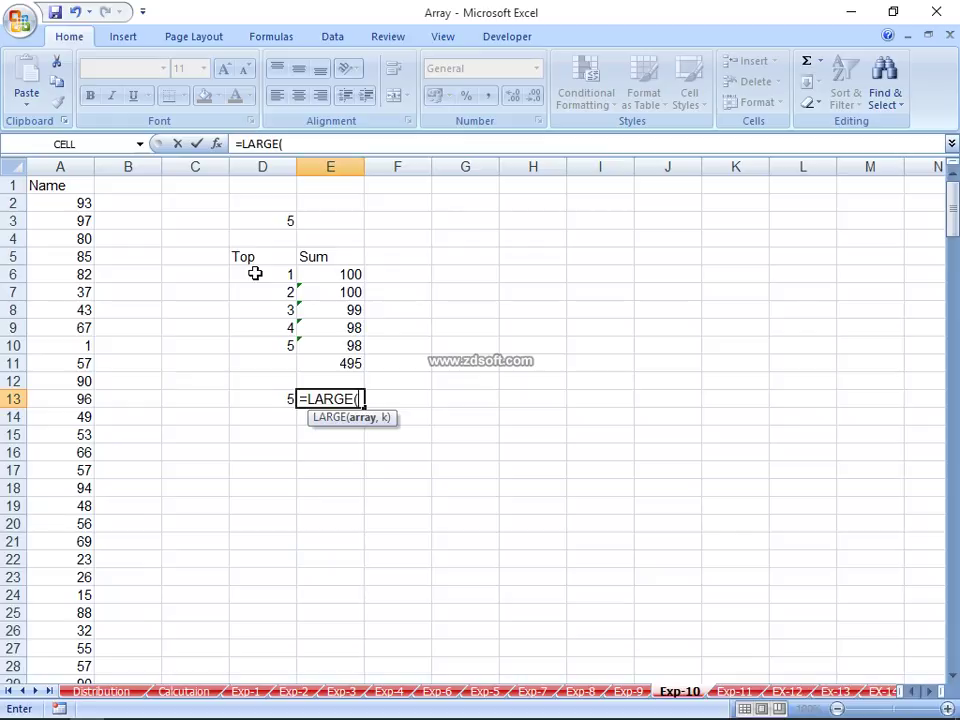
{"action": "key", "text": "BackSpace"}
{"action": "key", "text": "BackSpace"}
{"action": "key", "text": "BackSpace"}
{"action": "key", "text": "BackSpace"}
{"action": "key", "text": "BackSpace"}
{"action": "key", "text": "BackSpace"}
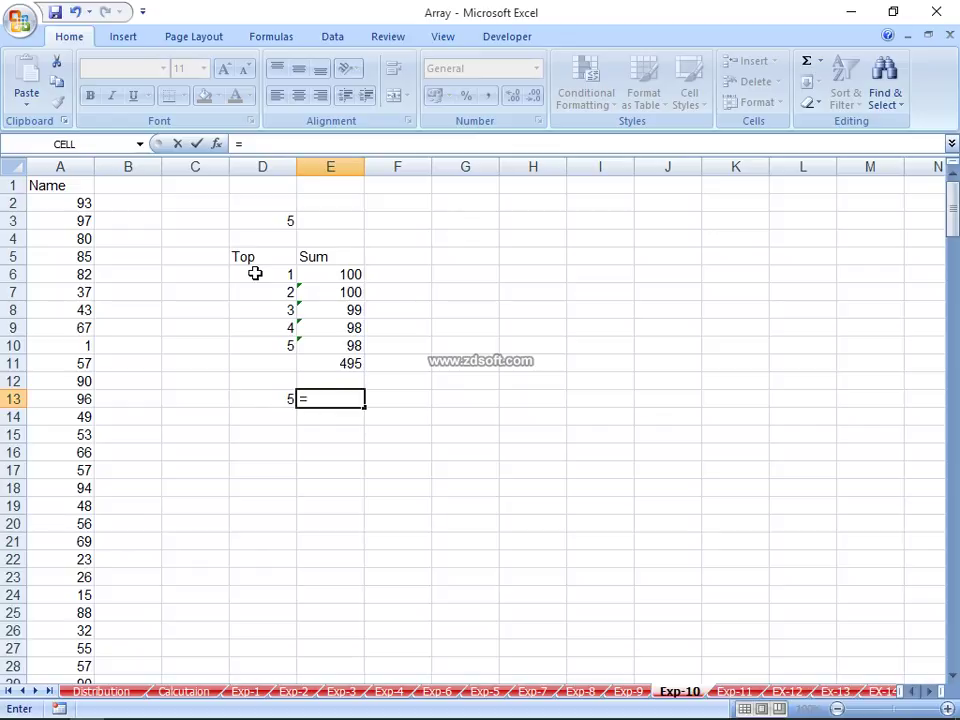
{"action": "type", "text": "S"}
{"action": "type", "text": "UM(LAR"}
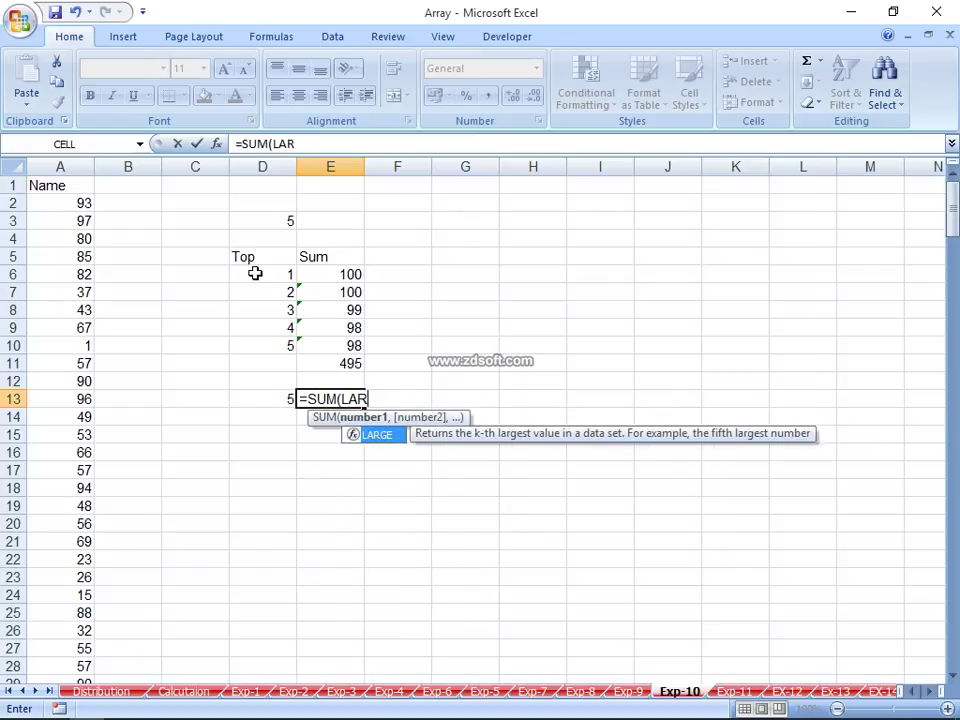
{"action": "type", "text": "GE("}
{"action": "key", "text": "Left"}
{"action": "key", "text": "Left"}
{"action": "key", "text": "Left"}
{"action": "key", "text": "Left"}
{"action": "key", "text": "ctrl+Up"}
{"action": "key", "text": "Down"}
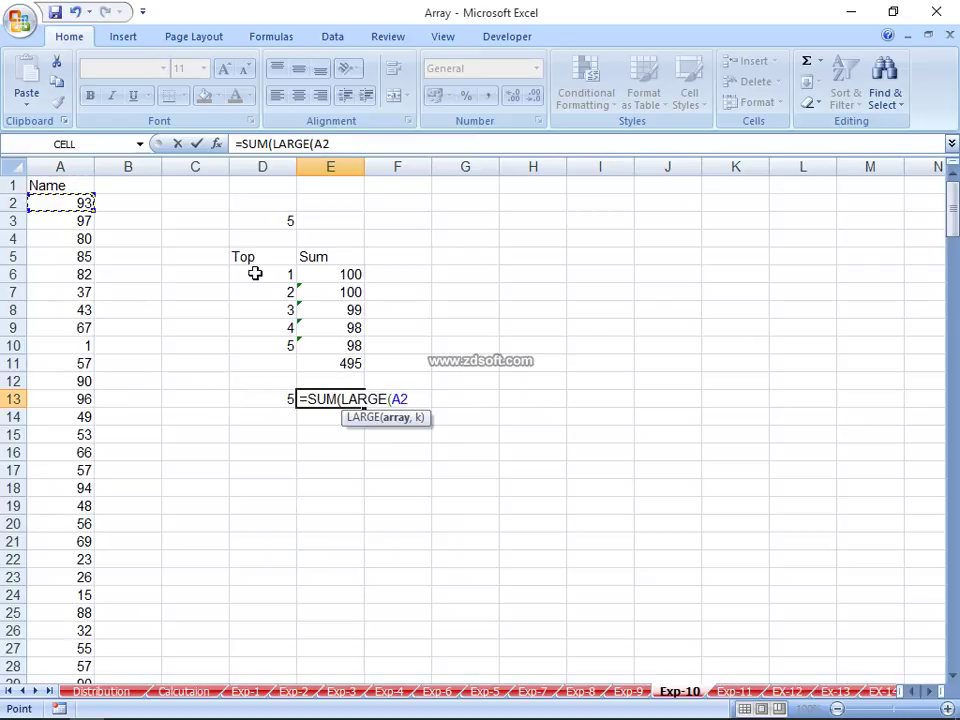
{"action": "key", "text": "ctrl+shift+Down"}
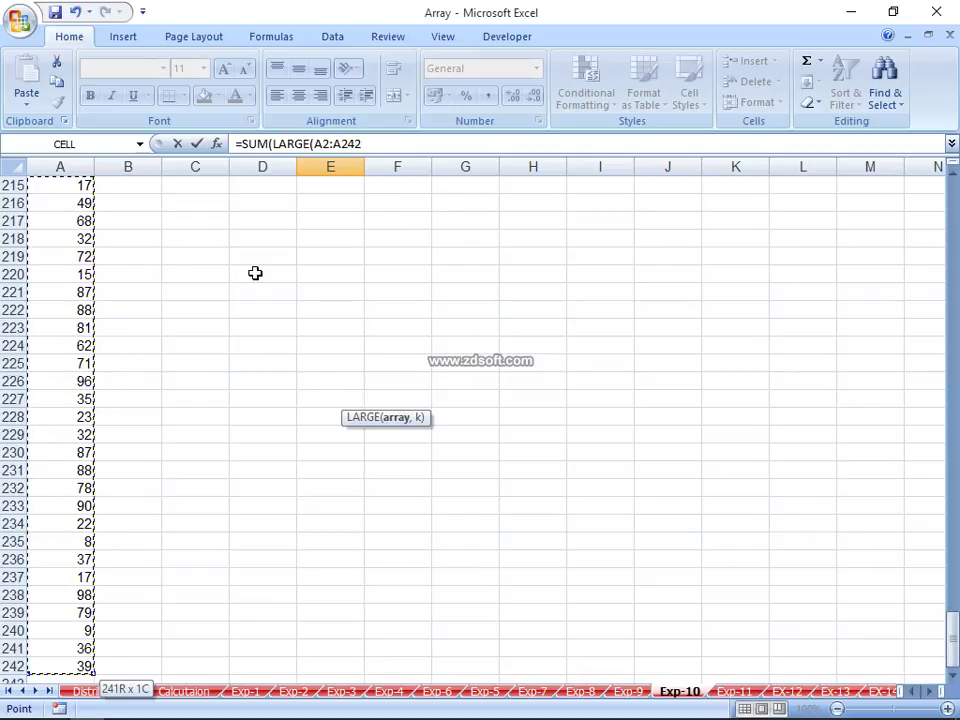
{"action": "type", "text": ","}
{"action": "key", "text": "Left"}
{"action": "key", "text": "Return"}
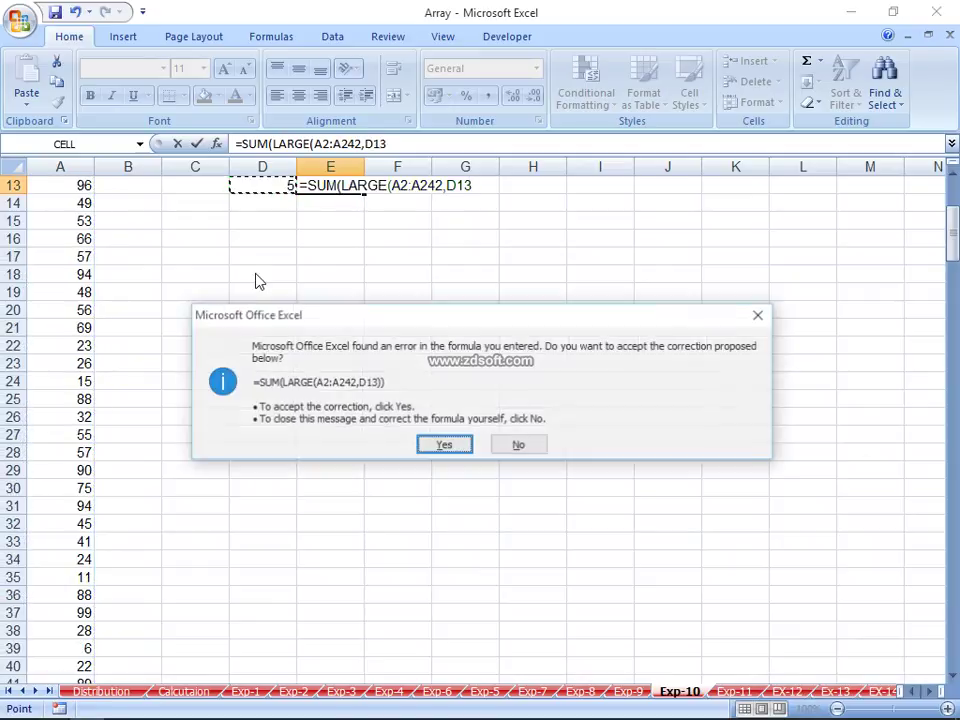
{"action": "key", "text": "Return"}
Step: Compare E13's result of 98 with the E11 total and the rank formulas in columns D and E
{"action": "key", "text": "Up"}
{"action": "key", "text": "Up"}
{"action": "key", "text": "Down"}
{"action": "key", "text": "Down"}
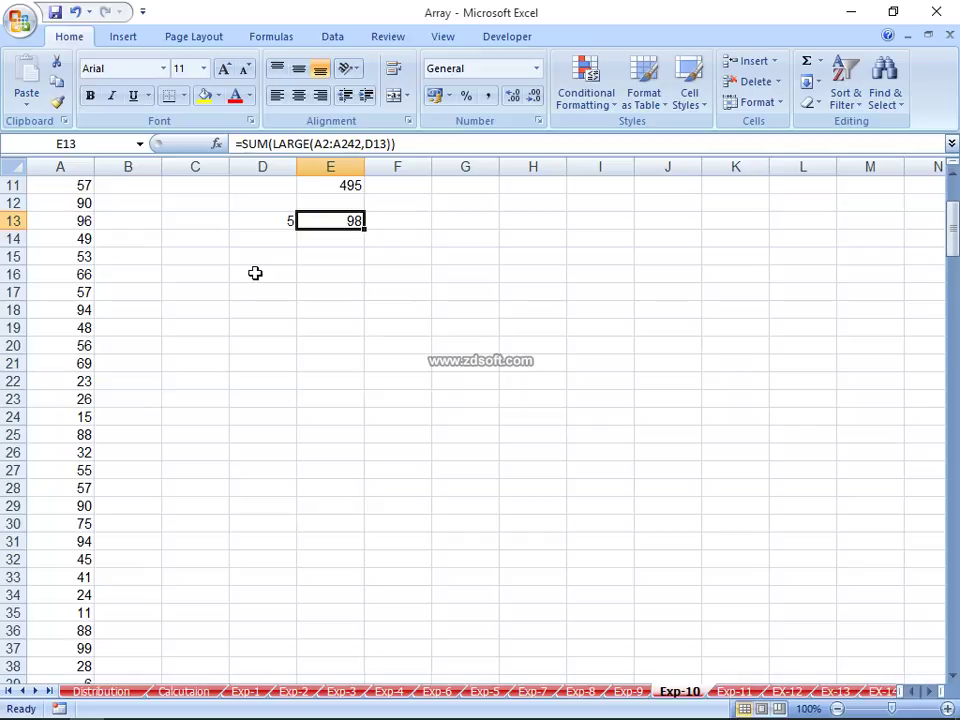
{"action": "key", "text": "F2"}
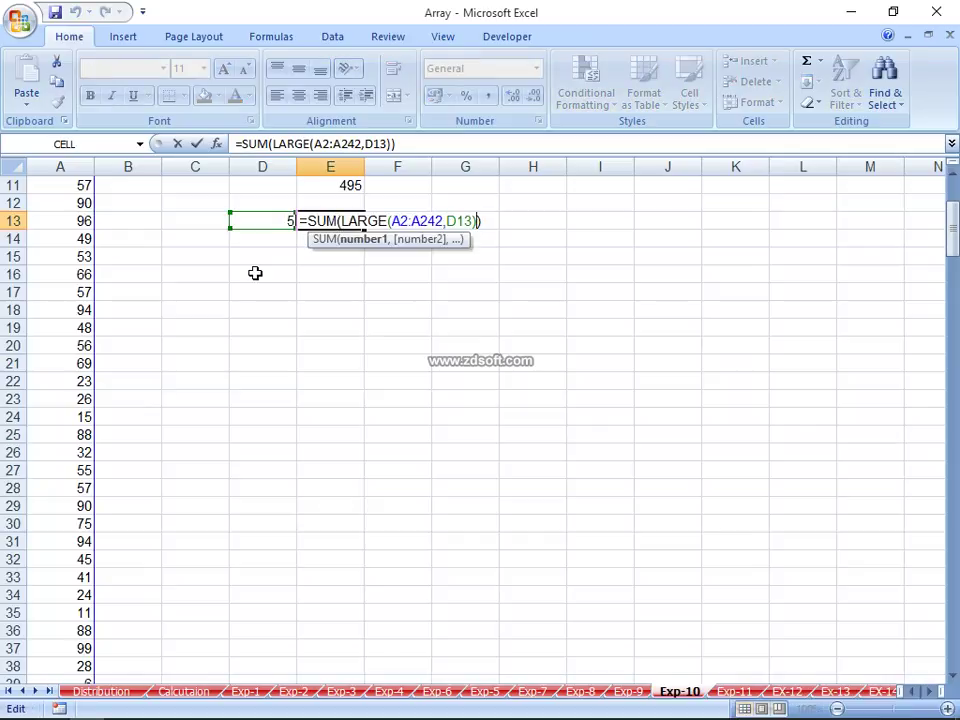
{"action": "key", "text": "Escape"}
{"action": "key", "text": "Up"}
{"action": "key", "text": "Up"}
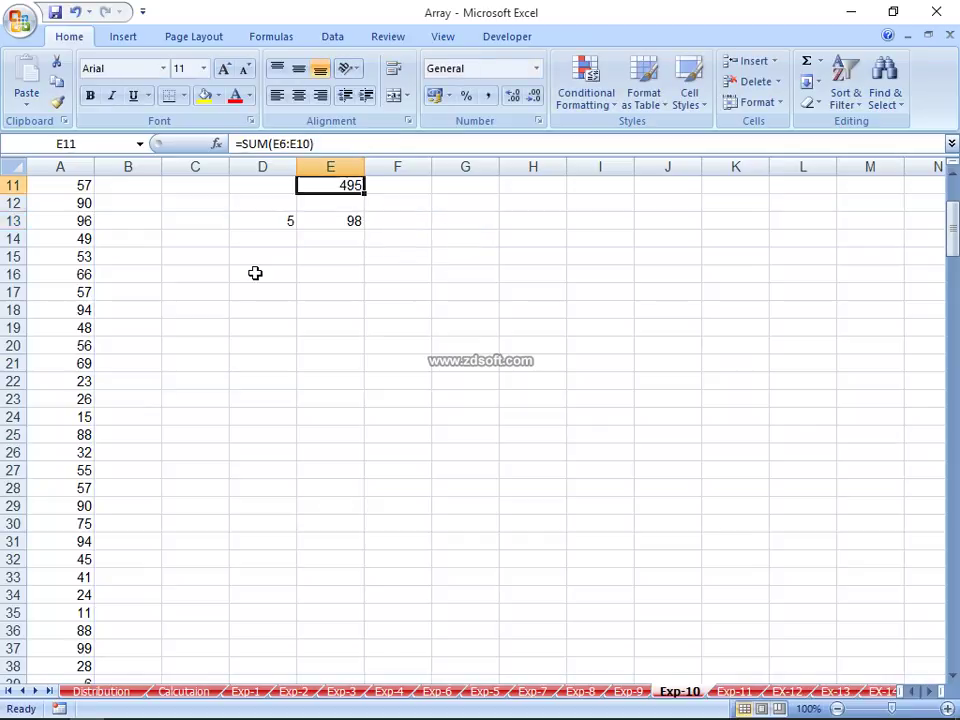
{"action": "key", "text": "Up"}
{"action": "key", "text": "Up"}
{"action": "key", "text": "Up"}
{"action": "key", "text": "Down"}
{"action": "key", "text": "Down"}
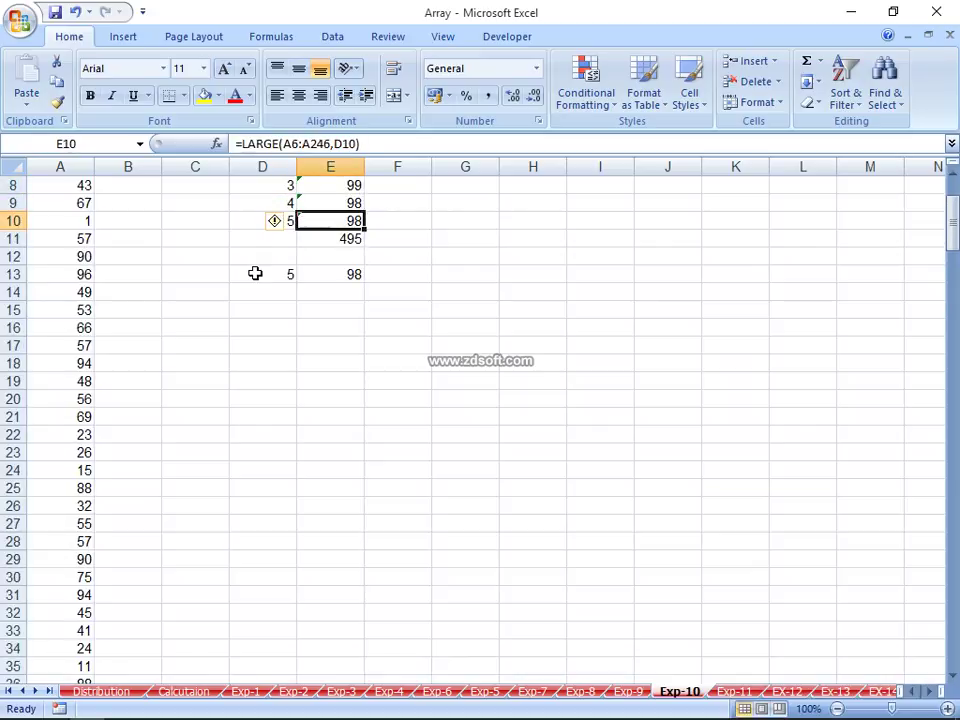
{"action": "key", "text": "Down"}
{"action": "key", "text": "Down"}
{"action": "key", "text": "Down"}
{"action": "key", "text": "Left"}
{"action": "key", "text": "Up"}
{"action": "key", "text": "Up"}
{"action": "key", "text": "Up"}
{"action": "key", "text": "Right"}
{"action": "key", "text": "Down"}
{"action": "key", "text": "Down"}
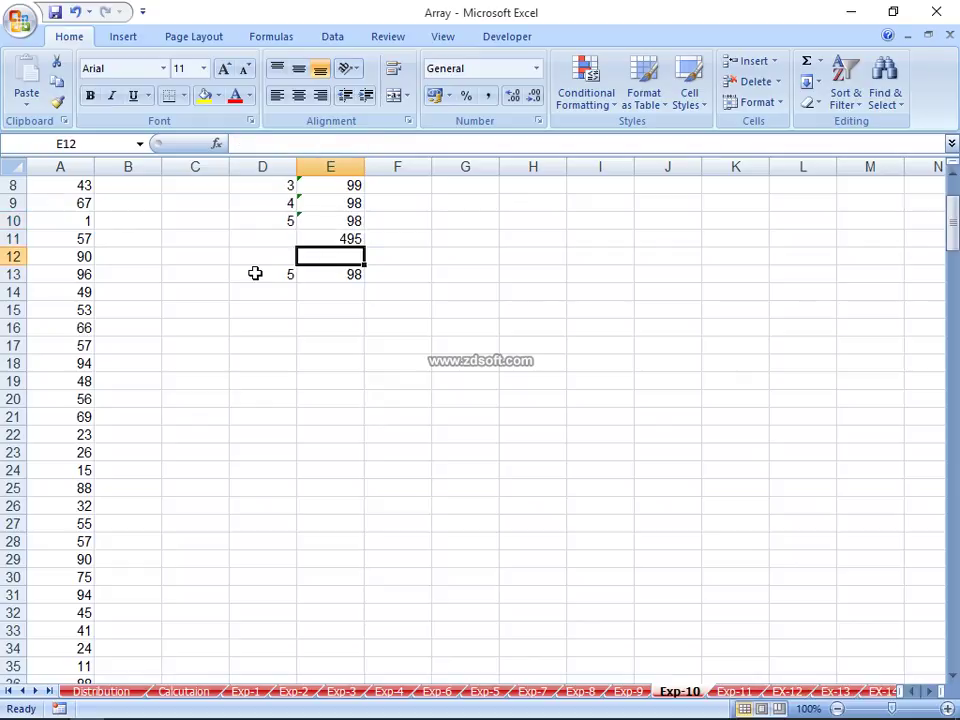
{"action": "key", "text": "Down"}
Step: Reopen E13's formula and start deleting the D13 argument
{"action": "key", "text": "F2"}
{"action": "key", "text": "BackSpace"}
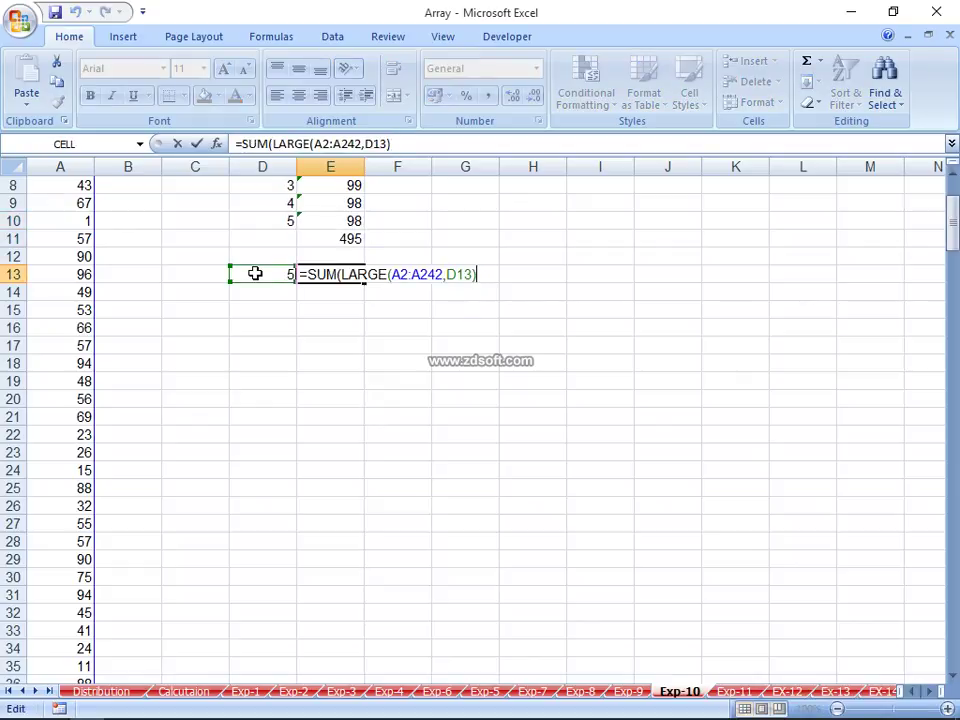
{"action": "key", "text": "BackSpace"}
{"action": "key", "text": "BackSpace"}
Step: Change E13 to =SUM(LARGE(A2:A242,ROW(INDIRECT("1:"&D13)))), using D13 as the count
{"action": "key", "text": "BackSpace"}
{"action": "key", "text": "BackSpace"}
{"action": "type", "text": "ROW"}
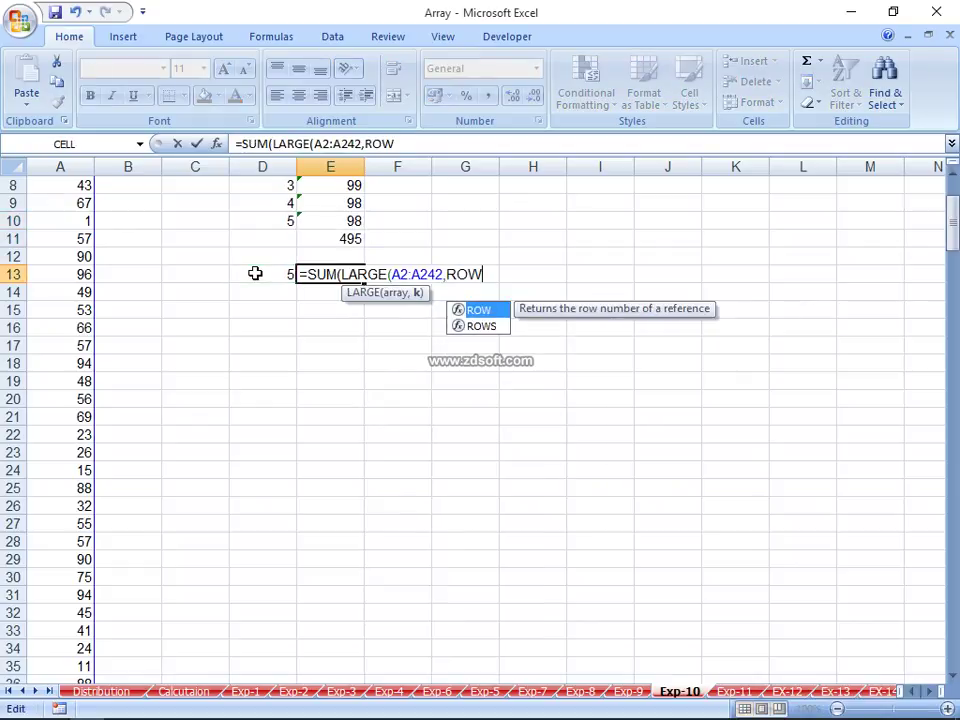
{"action": "type", "text": "(\"1:"}
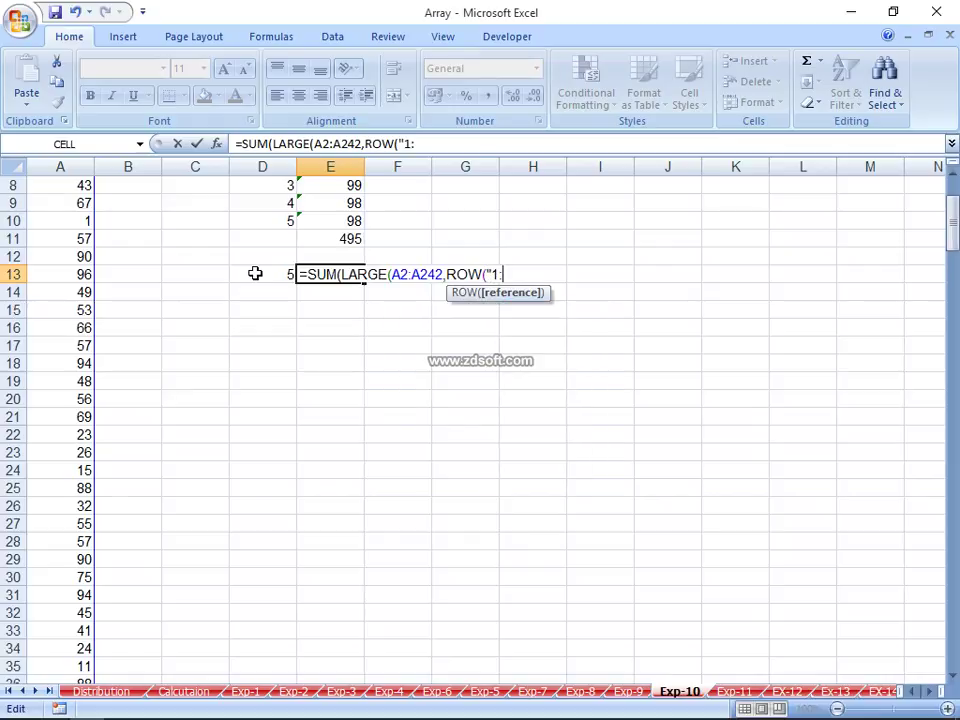
{"action": "type", "text": "\"&"}
{"action": "left_click", "coordinate": [255, 273]}
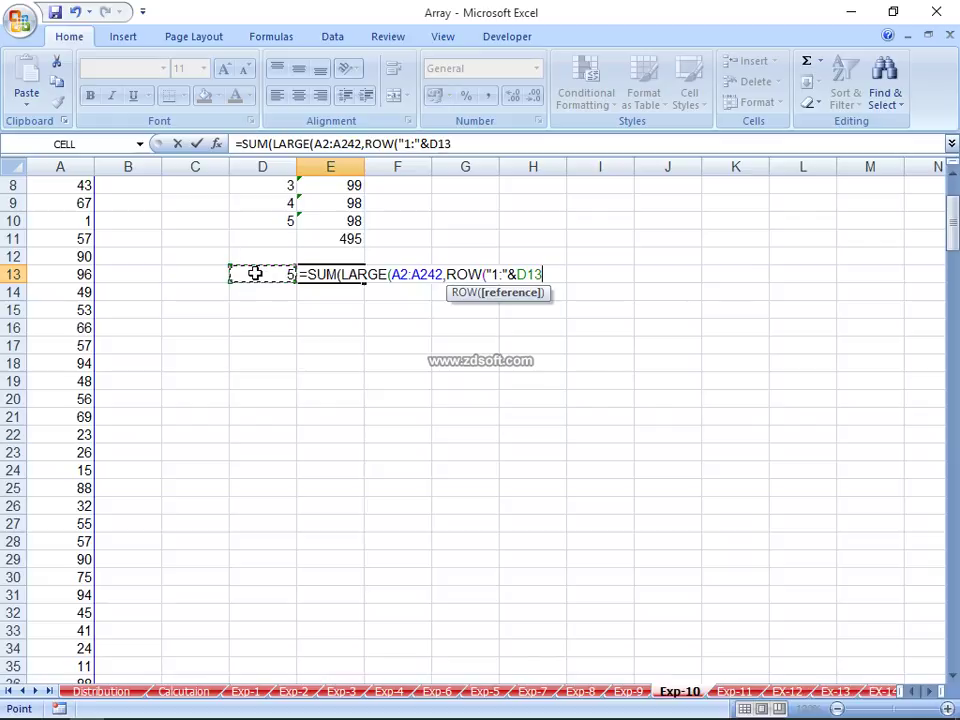
{"action": "type", "text": ")"}
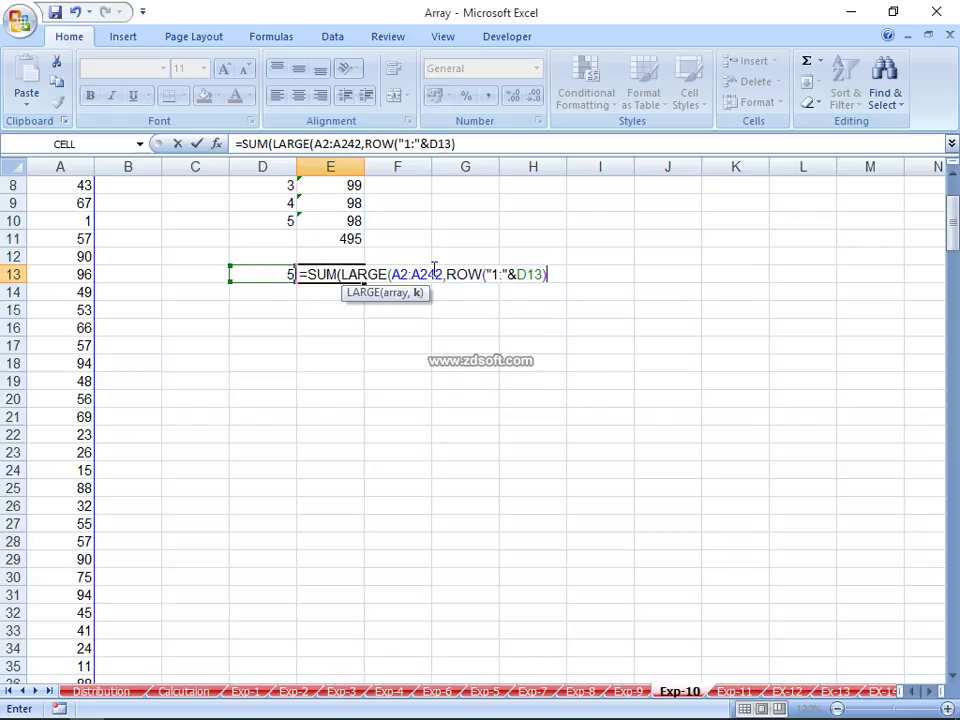
{"action": "left_click", "coordinate": [490, 283]}
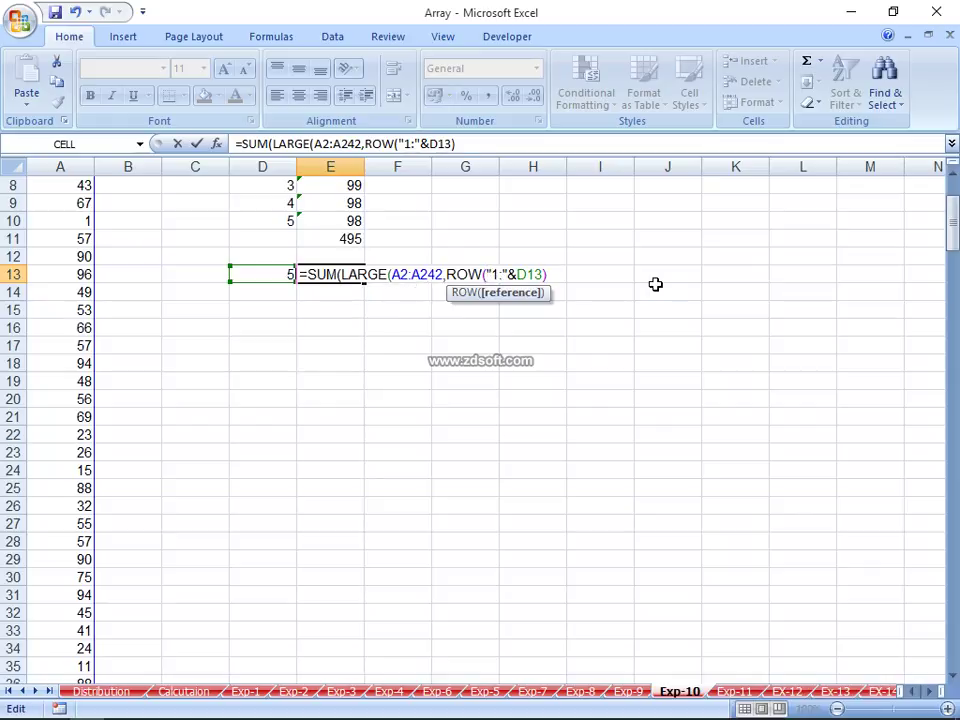
{"action": "type", "text": "IND"}
{"action": "key", "text": "Down"}
{"action": "key", "text": "Tab"}
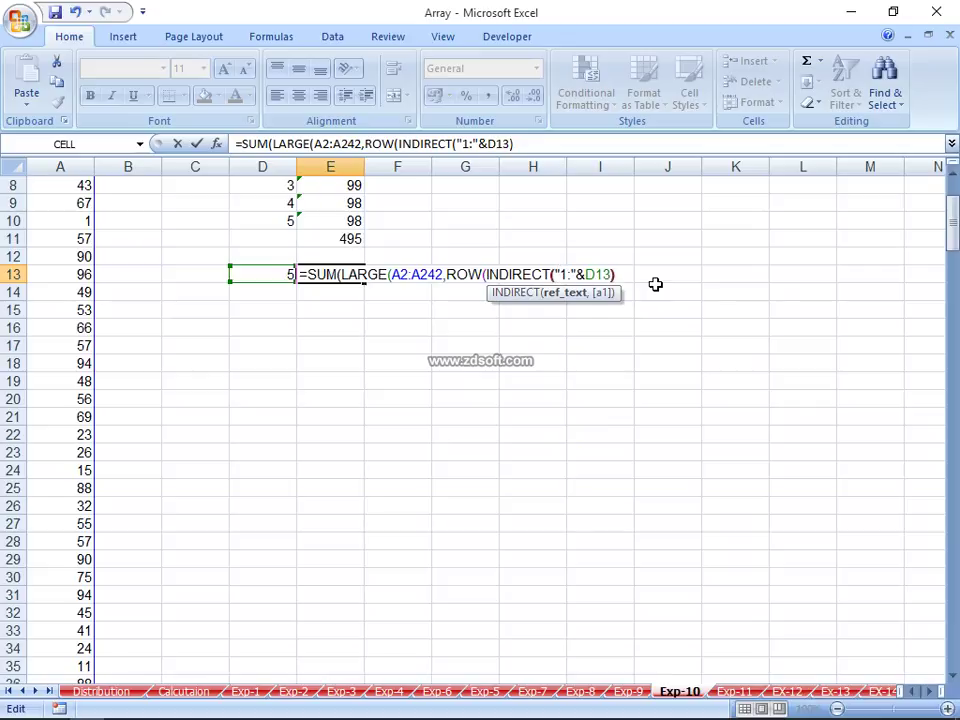
{"action": "type", "text": ")))"}
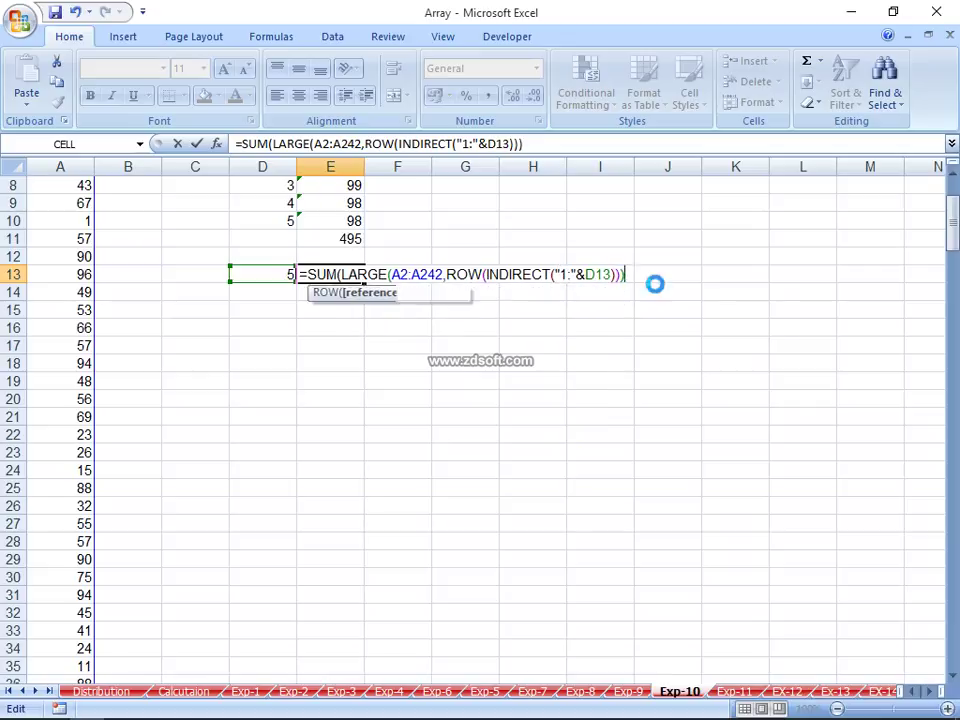
{"action": "key", "text": "Return"}
{"action": "key", "text": "Return"}
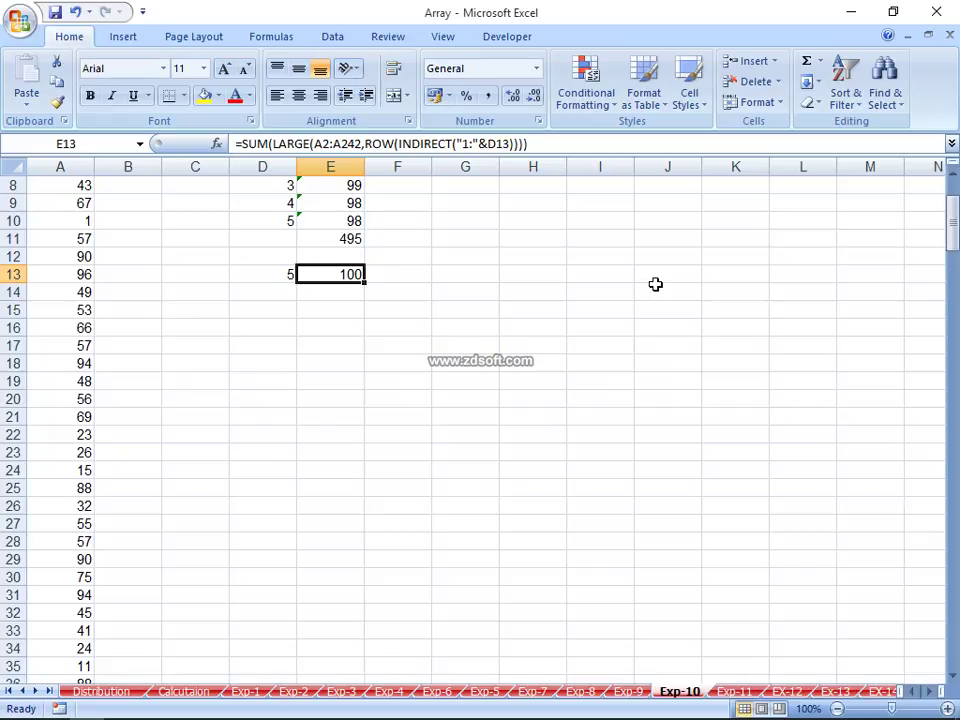
Step: Re-enter E13's formula with Ctrl+Shift+Enter as an array formula, giving 495
{"action": "key", "text": "F2"}
{"action": "key", "text": "F1"}
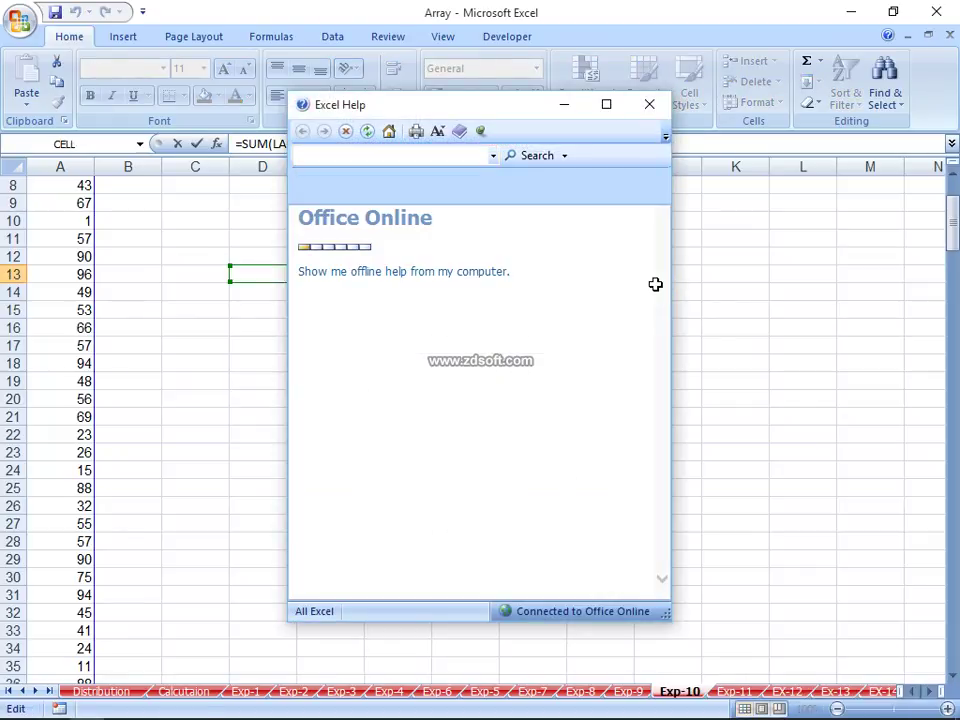
{"action": "key", "text": "alt+F4"}
{"action": "key", "text": "ctrl+shift+Return"}
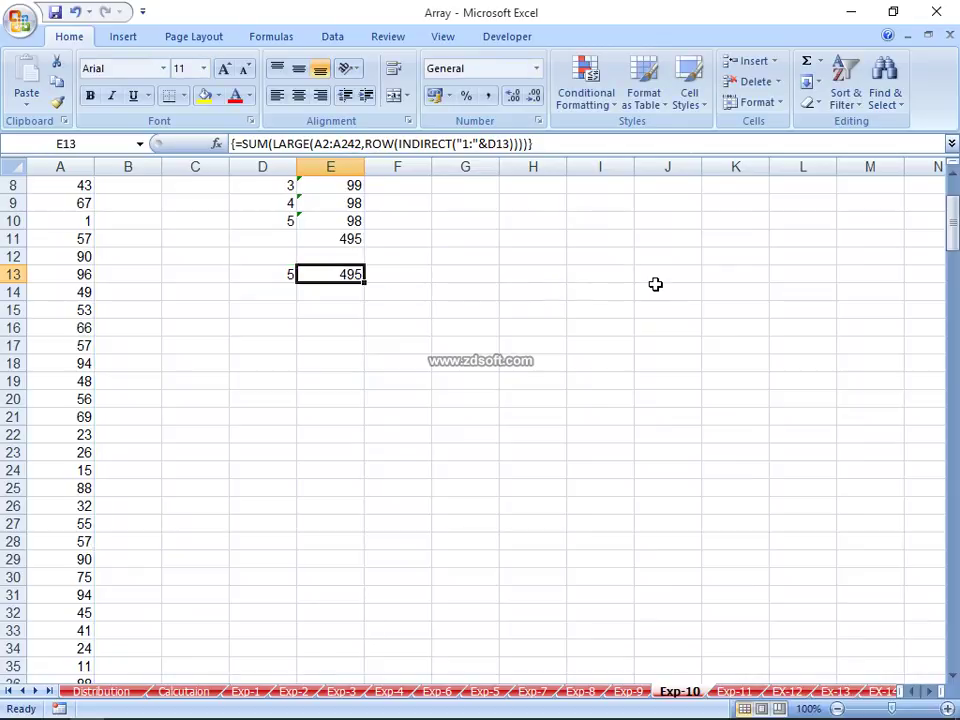
Step: Start Evaluate Formula on E13, resolving D13 to 5 and building "1:5"
{"action": "left_click", "coordinate": [329, 34]}
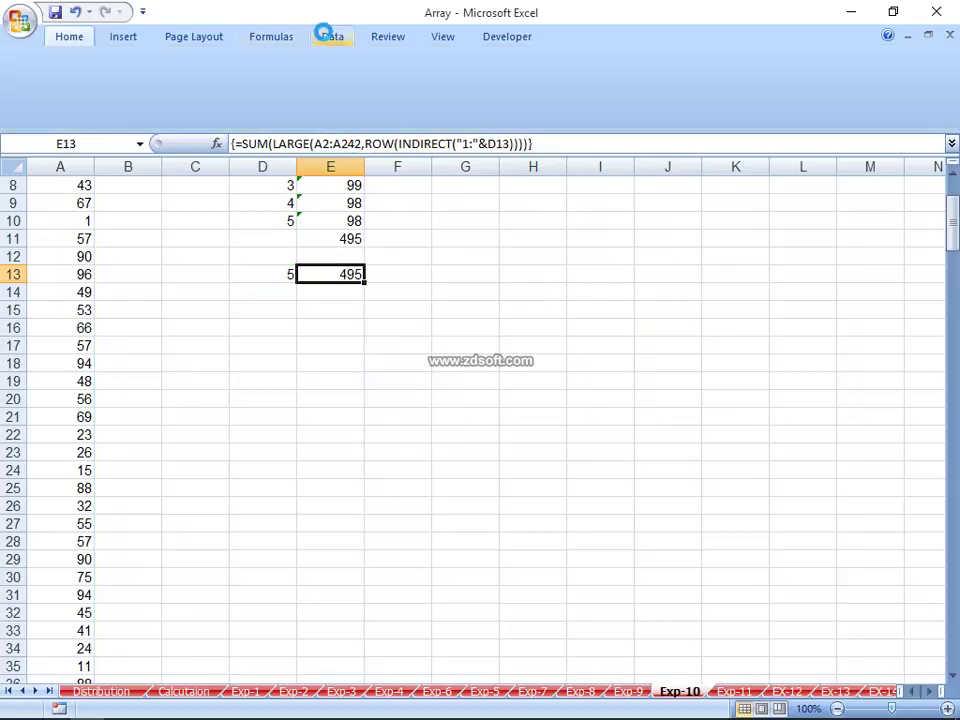
{"action": "left_click", "coordinate": [265, 36]}
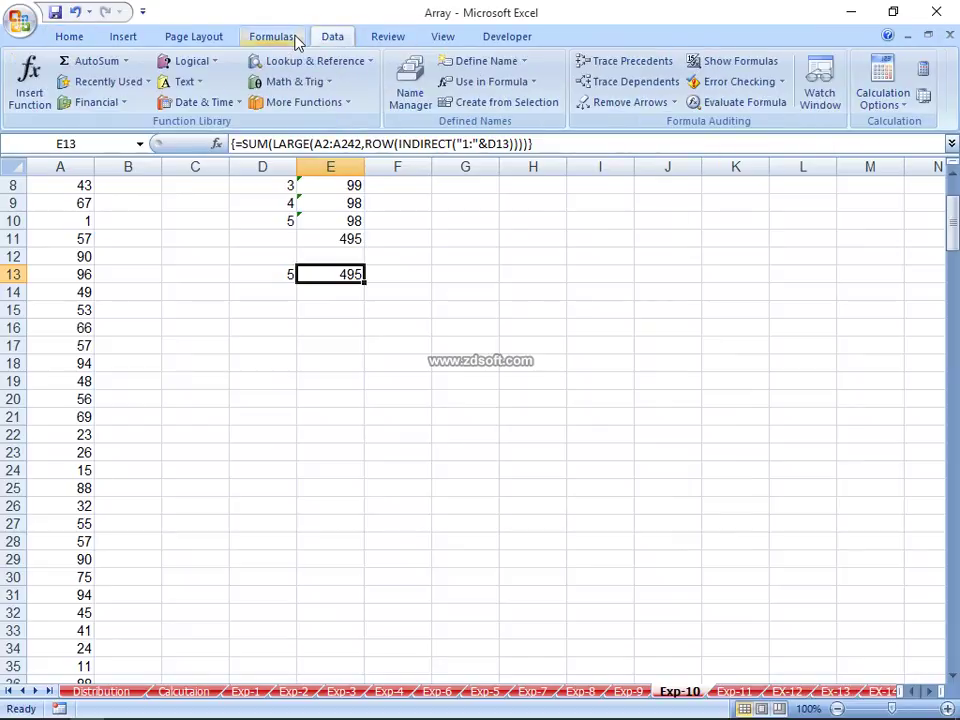
{"action": "left_click", "coordinate": [741, 102]}
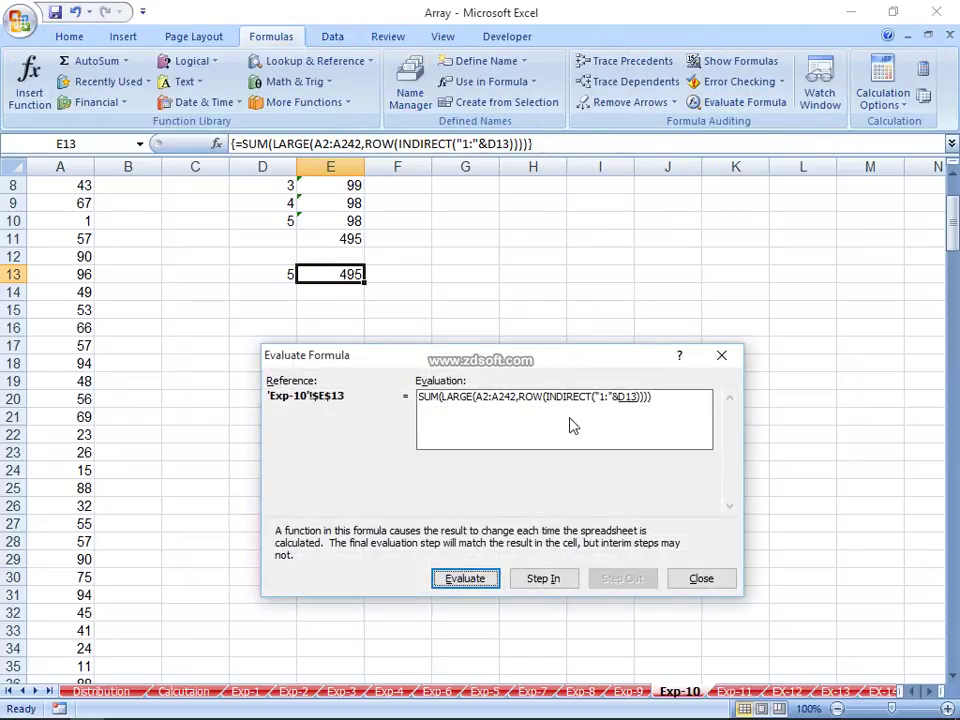
{"action": "left_click", "coordinate": [470, 578]}
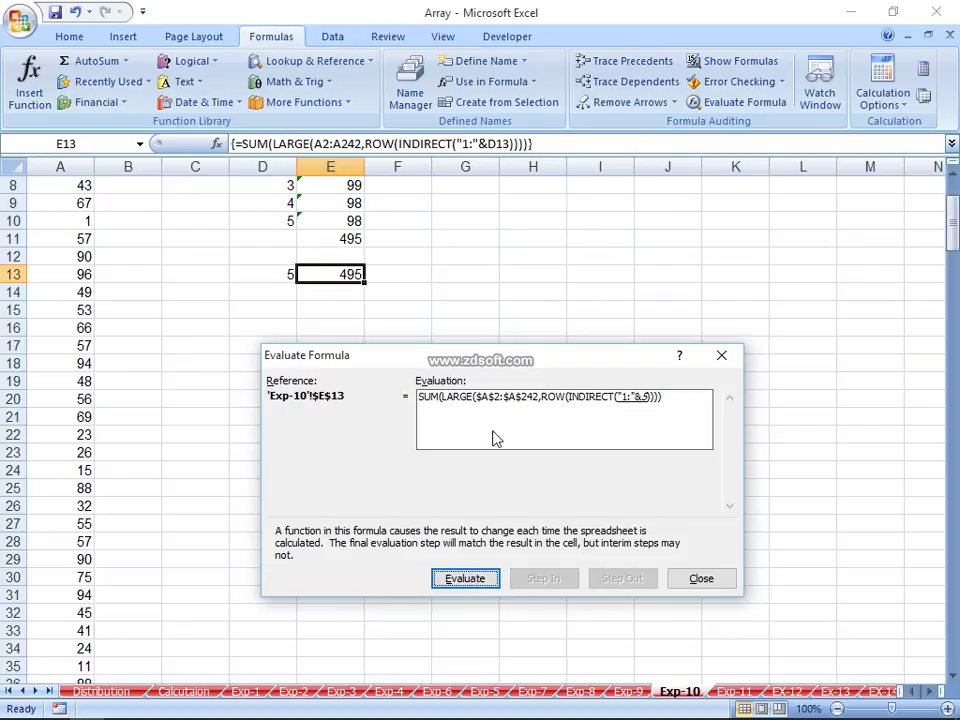
{"action": "left_click", "coordinate": [482, 578]}
{"action": "left_click_drag", "start_coordinate": [532, 356], "coordinate": [631, 145]}
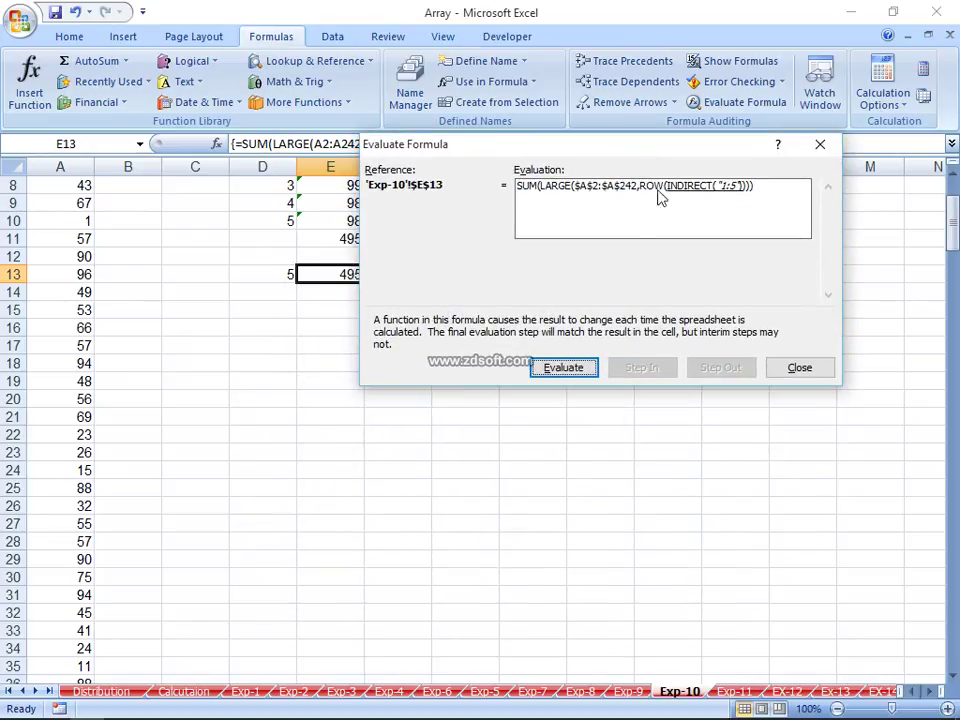
Step: Evaluate through rows 1–5 and the top values {100;100;99;98;98} to reach 495
{"action": "left_click", "coordinate": [580, 375]}
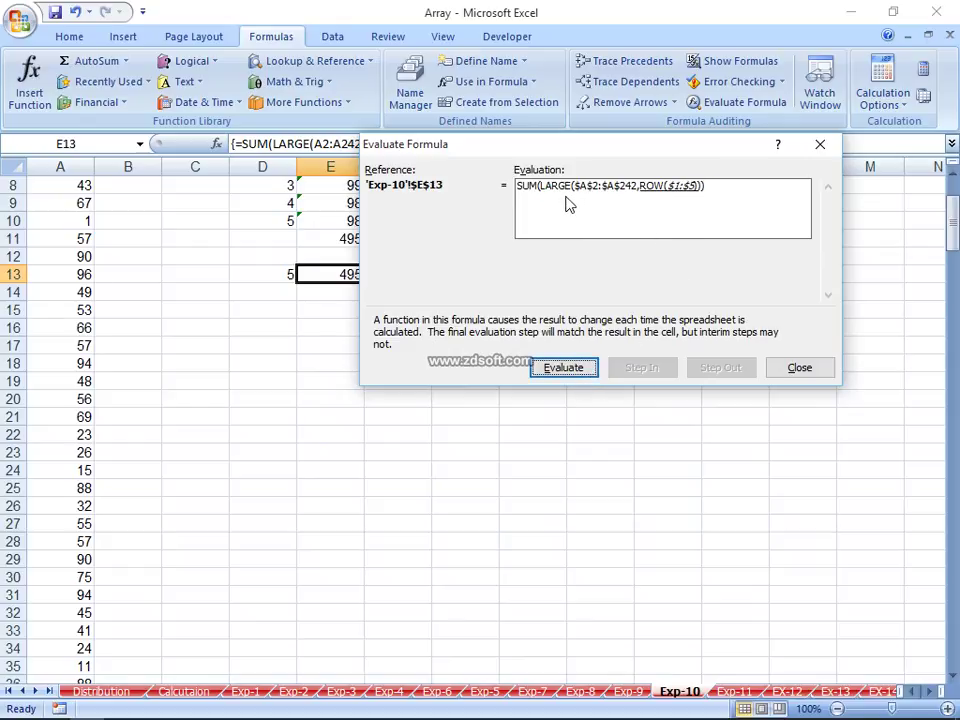
{"action": "left_click", "coordinate": [574, 368]}
{"action": "left_click", "coordinate": [548, 368]}
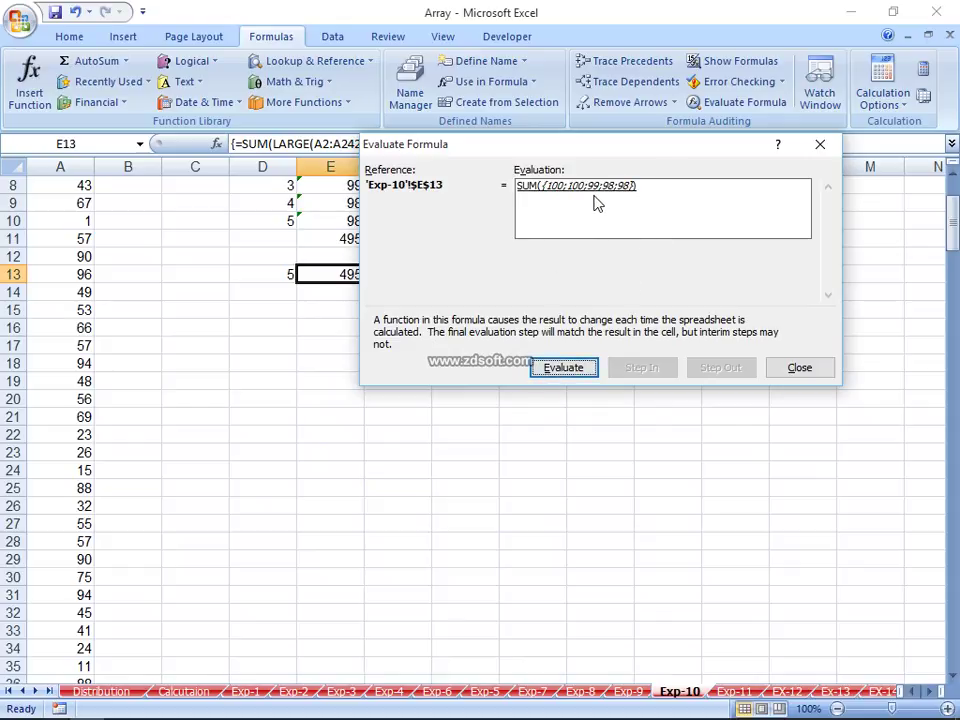
{"action": "left_click", "coordinate": [566, 370]}
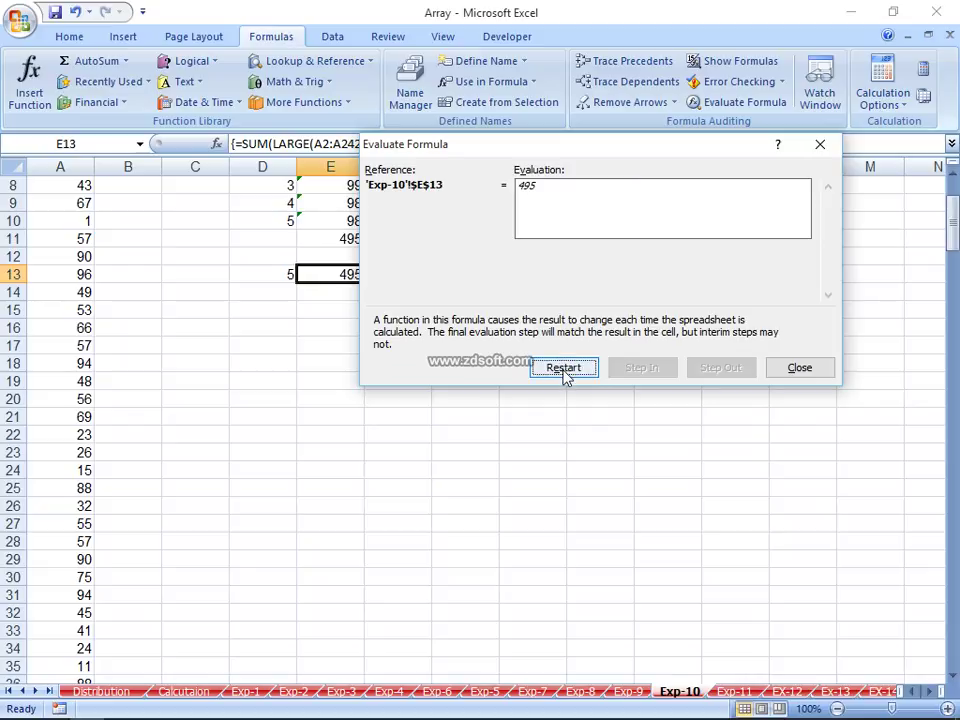
{"action": "left_click", "coordinate": [826, 376]}
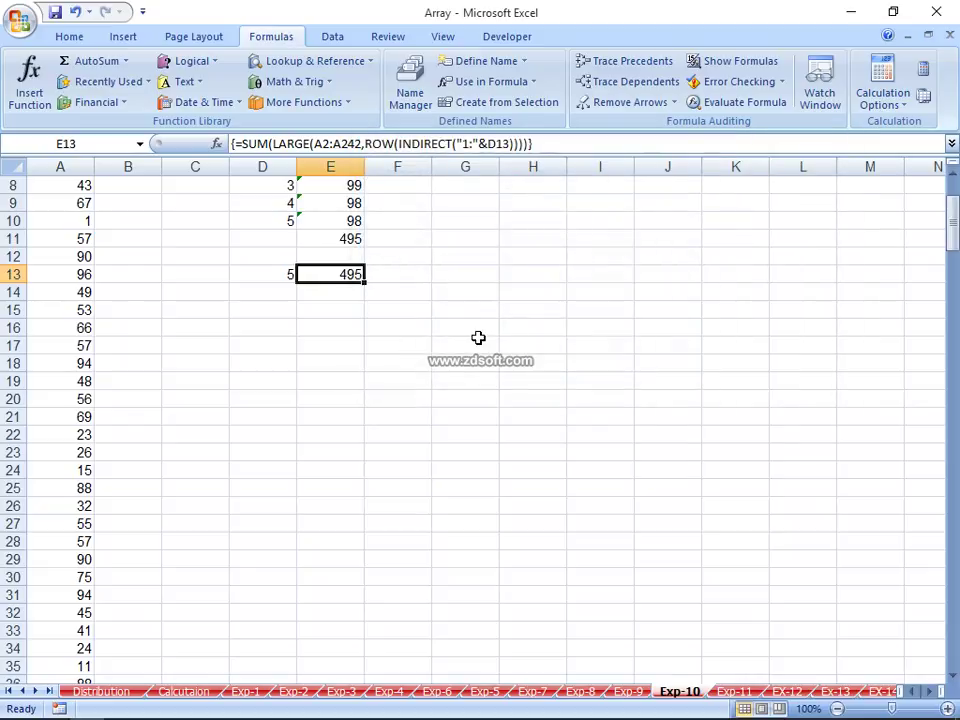
{"action": "key", "text": "Left"}
{"action": "key", "text": "ctrl+Home"}
{"action": "key", "text": "Right"}
Step: Enter =ROW() in E16, which returns 16
{"action": "key", "text": "Right"}
{"action": "key", "text": "Down"}
{"action": "key", "text": "Down"}
{"action": "key", "text": "Down"}
{"action": "key", "text": "Down"}
{"action": "key", "text": "Down"}
{"action": "key", "text": "Down"}
{"action": "key", "text": "Down"}
{"action": "key", "text": "Down"}
{"action": "key", "text": "Down"}
{"action": "key", "text": "Right"}
{"action": "key", "text": "Right"}
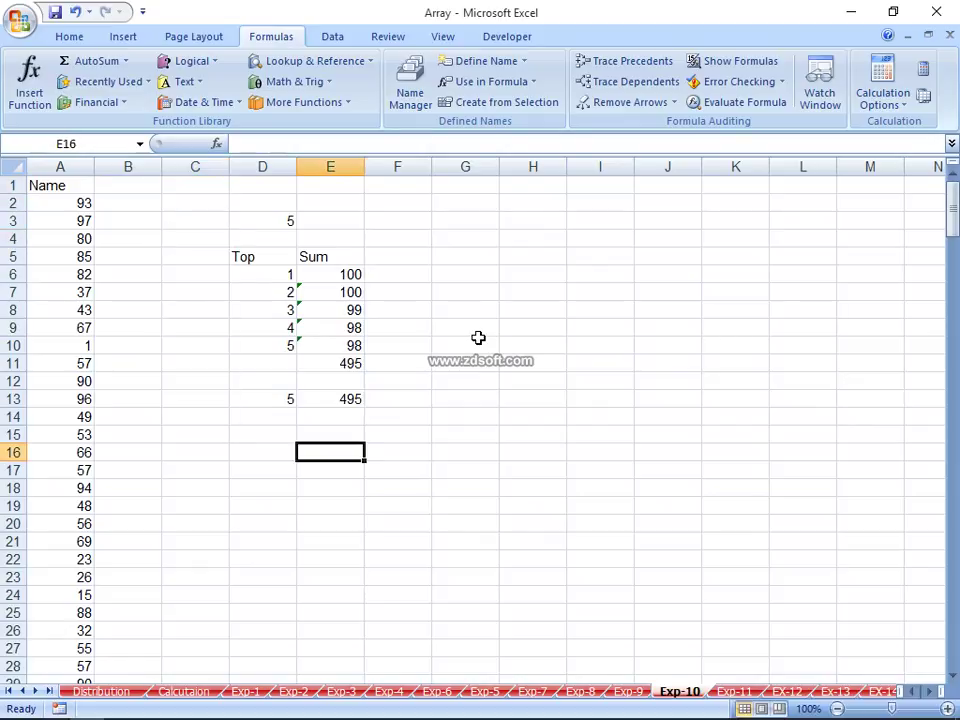
{"action": "type", "text": "=ROW()"}
{"action": "key", "text": "Return"}
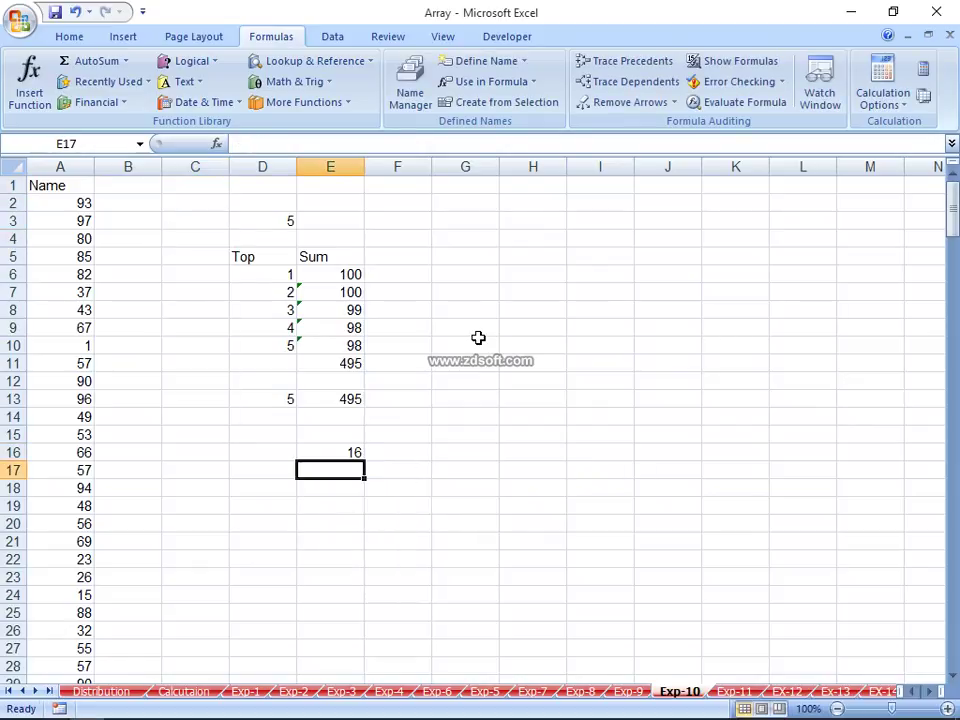
Step: In H16, begin a ROW formula that points at cell J12
{"action": "key", "text": "Up"}
{"action": "key", "text": "Right"}
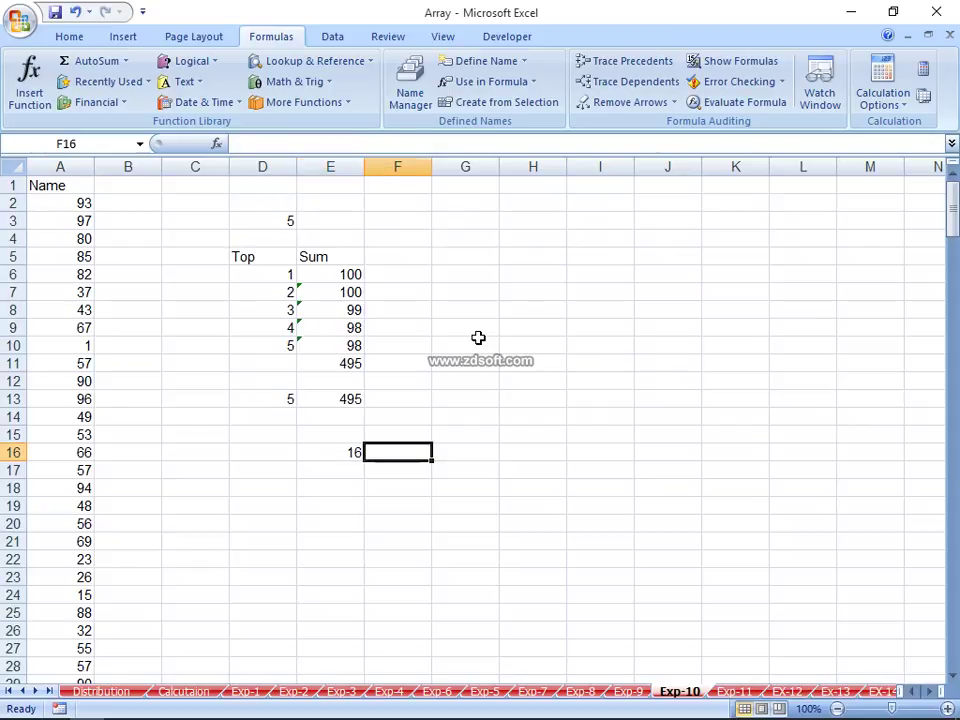
{"action": "key", "text": "Right"}
{"action": "key", "text": "Right"}
{"action": "type", "text": "=ROW"}
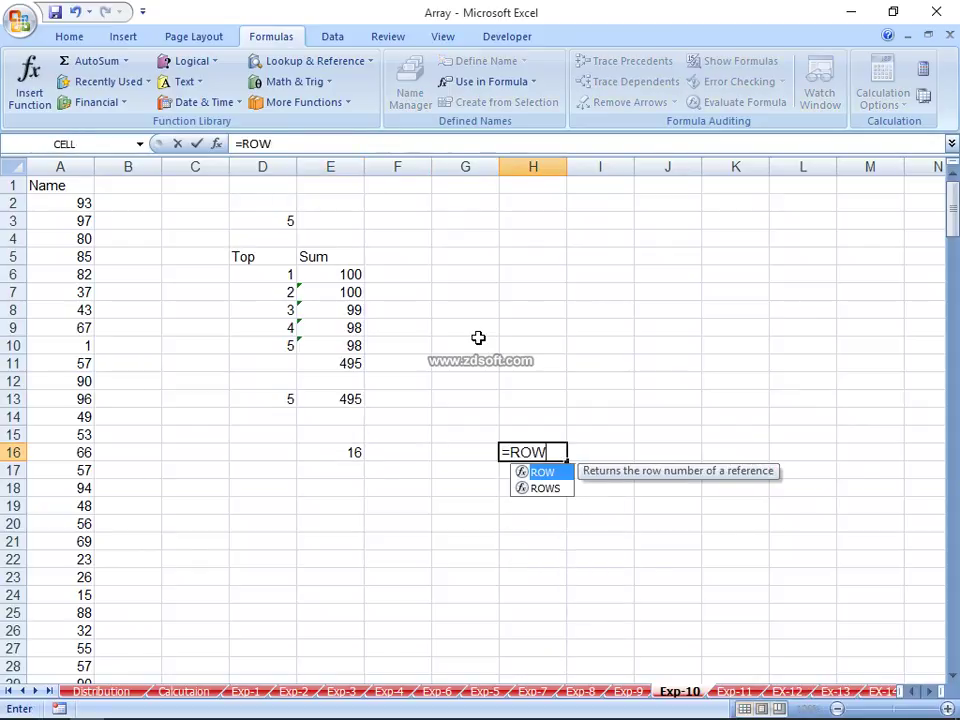
{"action": "type", "text": "("}
{"action": "key", "text": "Up"}
{"action": "key", "text": "Up"}
{"action": "key", "text": "Up"}
{"action": "key", "text": "Up"}
{"action": "key", "text": "Right"}
{"action": "key", "text": "Right"}
Step: Commit =ROW(J12) in H16, then enter =ROW(10:15) in H18
{"action": "key", "text": "Return"}
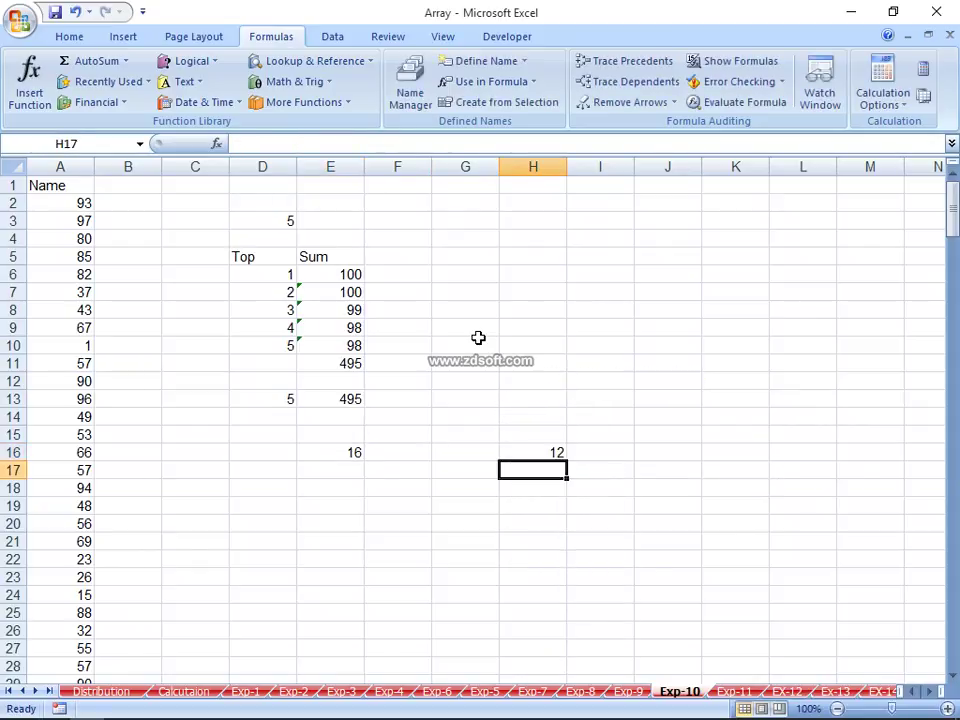
{"action": "key", "text": "Down"}
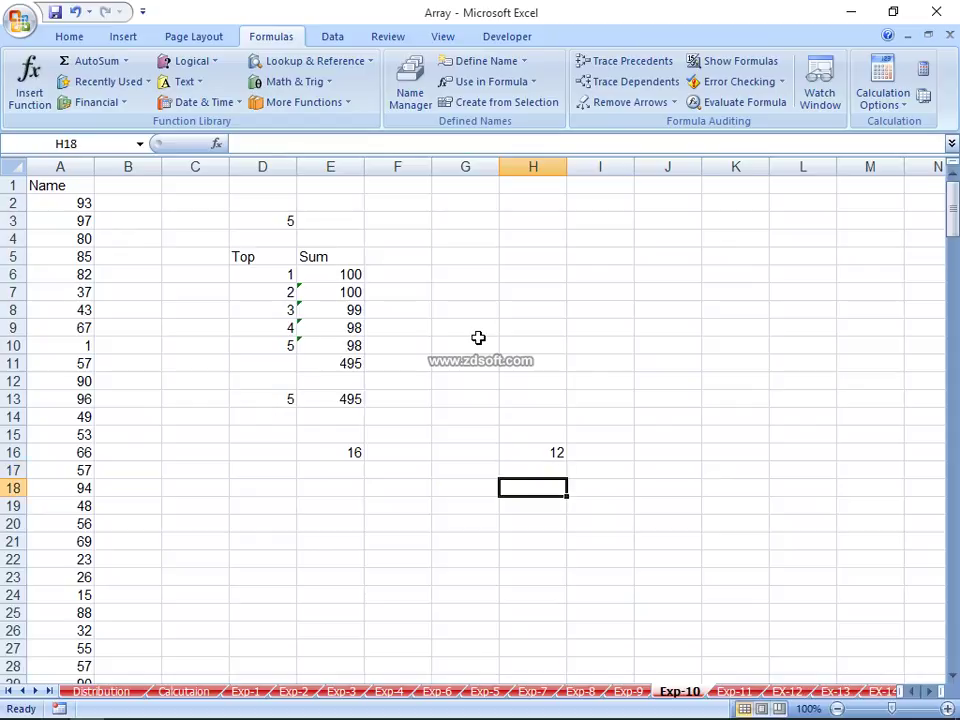
{"action": "type", "text": "=ROW("}
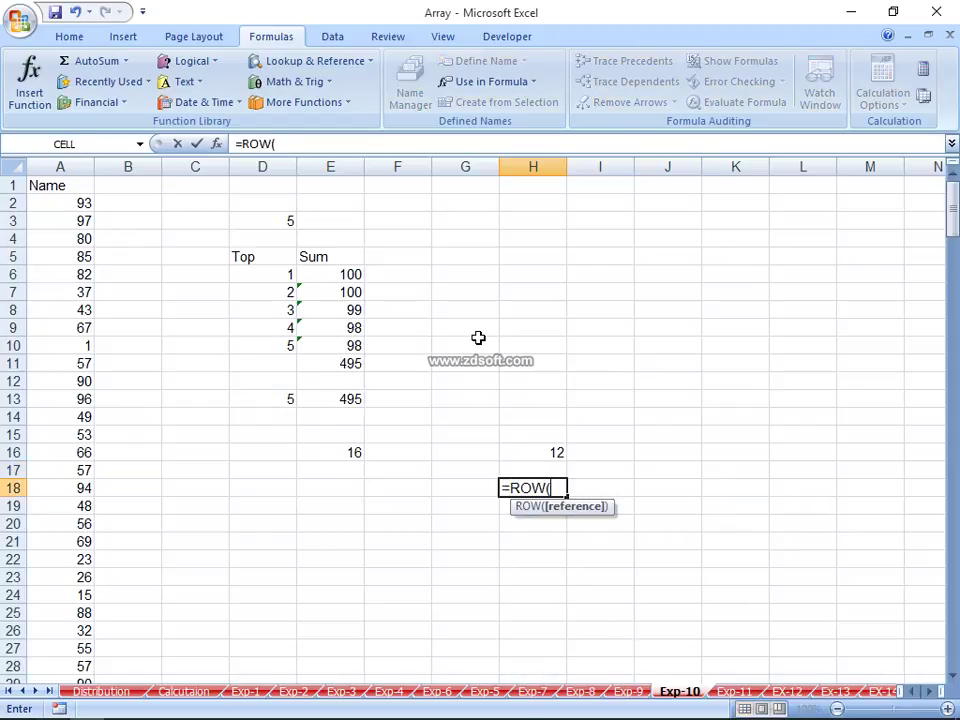
{"action": "type", "text": "10:"}
{"action": "type", "text": "15)"}
{"action": "key", "text": "Return"}
Step: Array-enter ROW(10:15) across H18:H22, then across H18:H23 to list rows 10–15
{"action": "key", "text": "Up"}
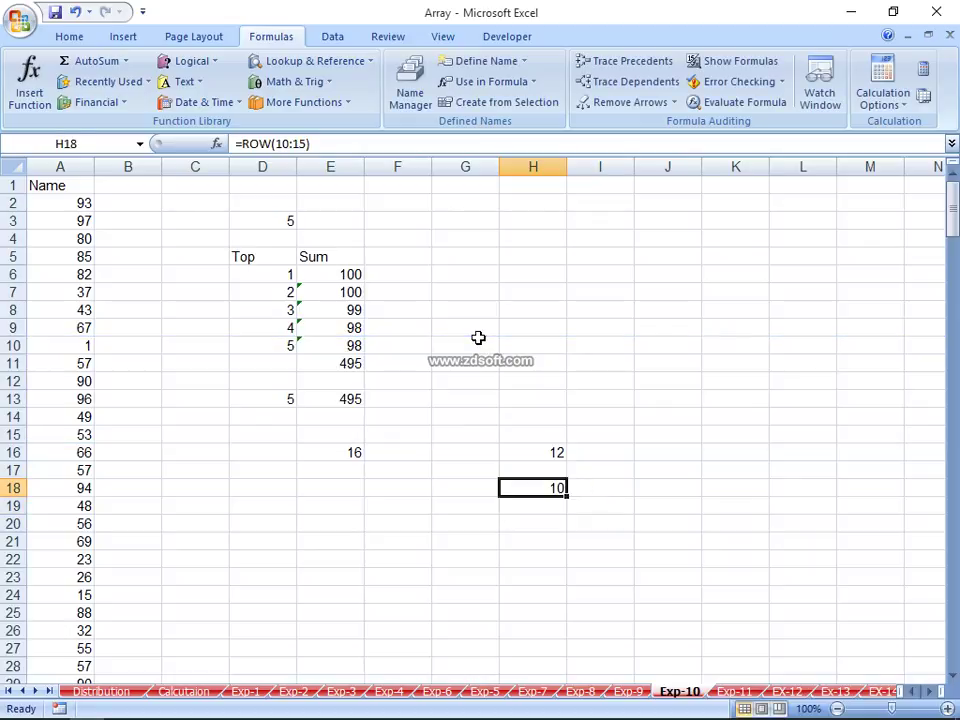
{"action": "key", "text": "shift+Down"}
{"action": "key", "text": "shift+Down"}
{"action": "key", "text": "shift+Down"}
{"action": "key", "text": "shift+Down"}
{"action": "key", "text": "F2"}
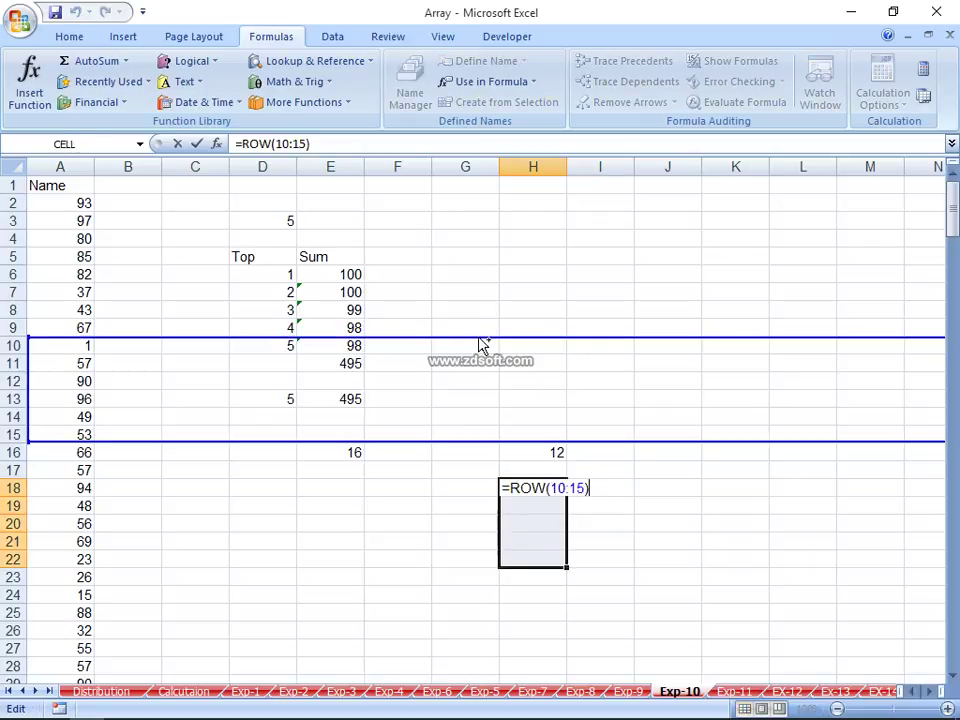
{"action": "key", "text": "ctrl+shift+Return"}
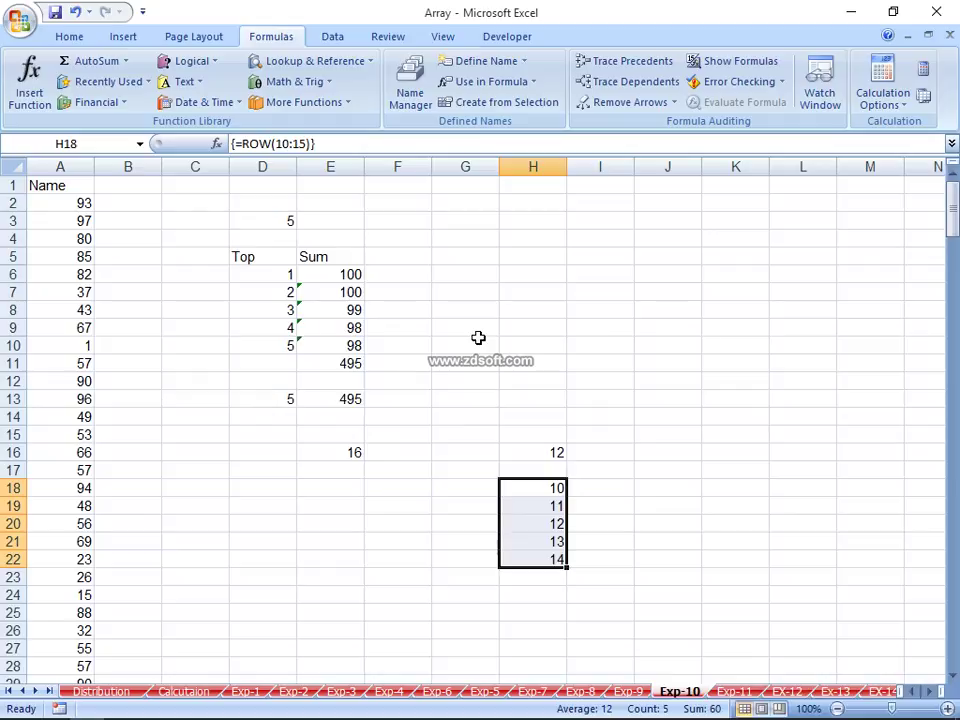
{"action": "key", "text": "Up"}
{"action": "key", "text": "Down"}
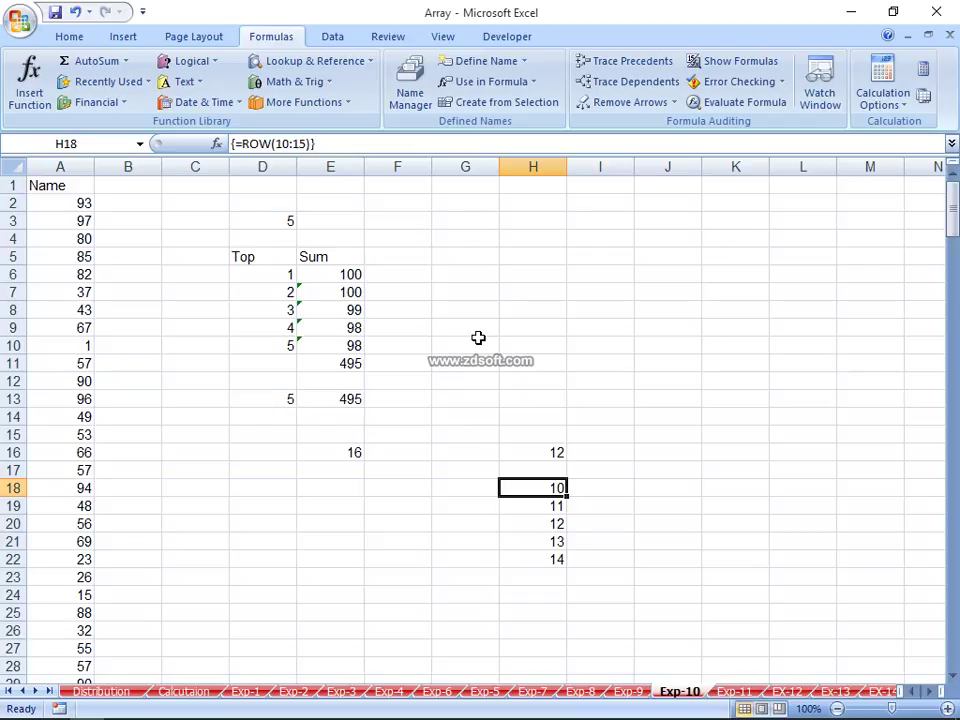
{"action": "key", "text": "shift+Down"}
{"action": "key", "text": "shift+Down"}
{"action": "key", "text": "shift+Down"}
{"action": "key", "text": "shift+Down"}
{"action": "key", "text": "shift+Down"}
{"action": "key", "text": "F2"}
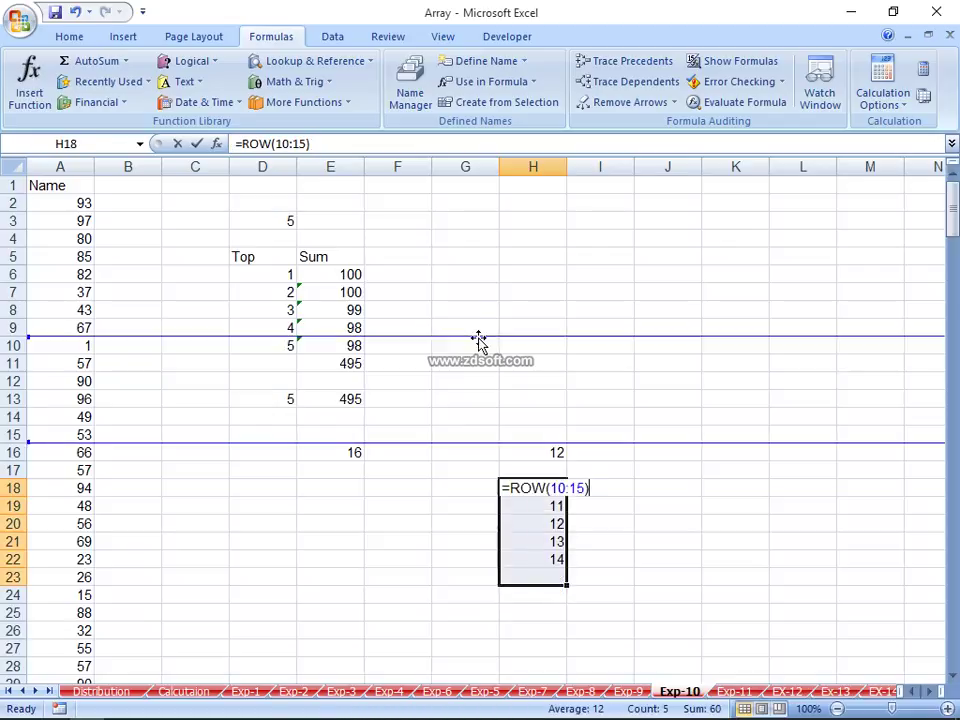
{"action": "key", "text": "ctrl+shift+Return"}
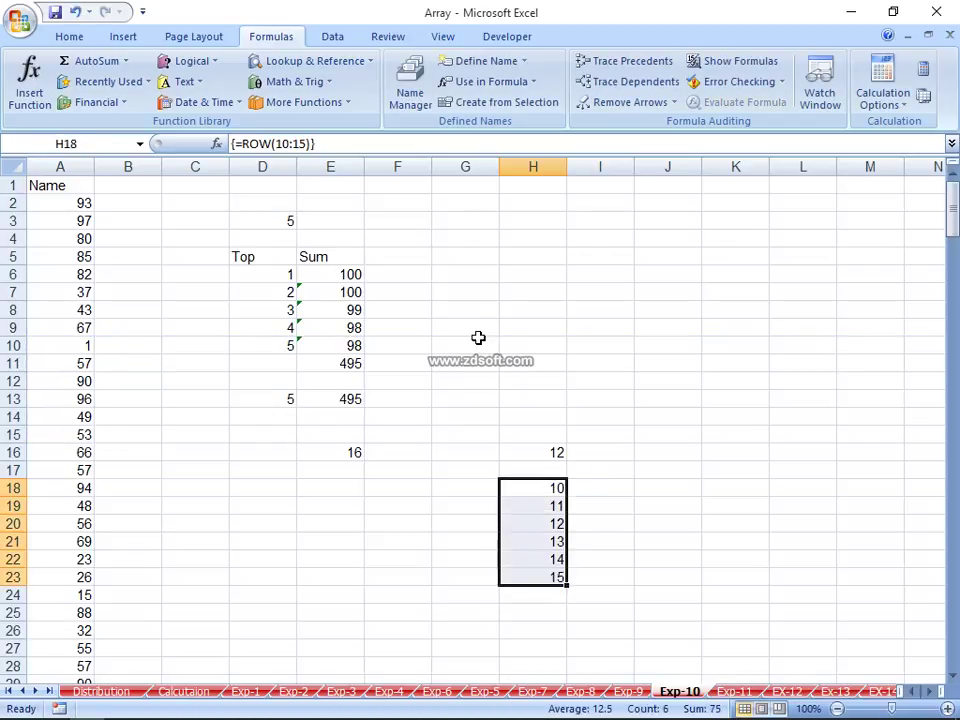
Step: Try editing the array to larger row numbers, then dismiss the cannot-change-array warning and cancel
{"action": "key", "text": "F2"}
{"action": "key", "text": "Left"}
{"action": "key", "text": "Left"}
{"action": "key", "text": "Left"}
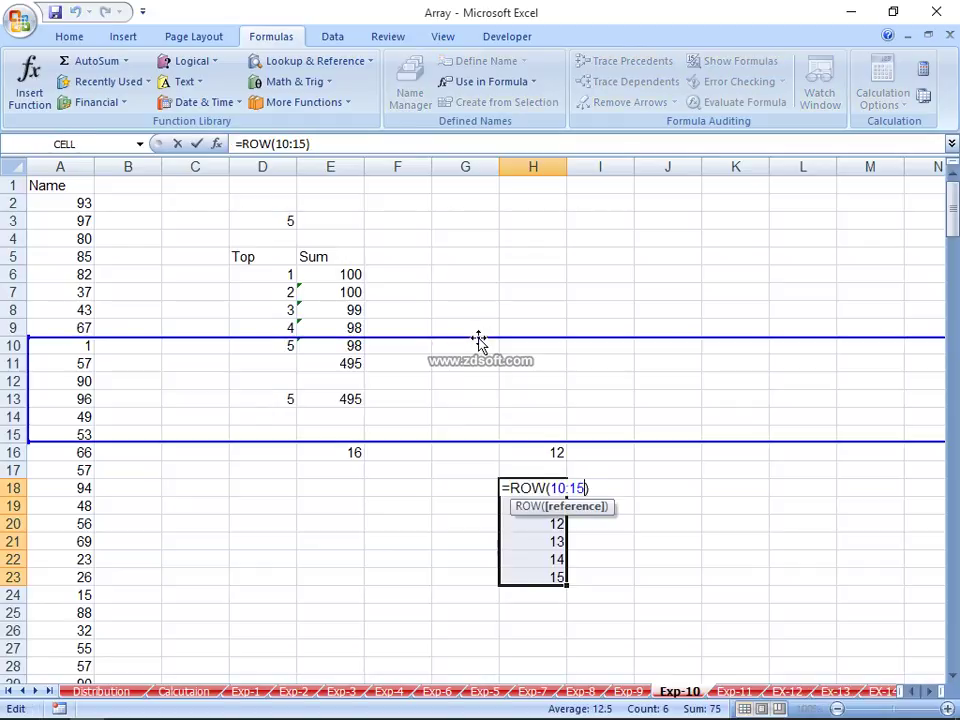
{"action": "type", "text": "00"}
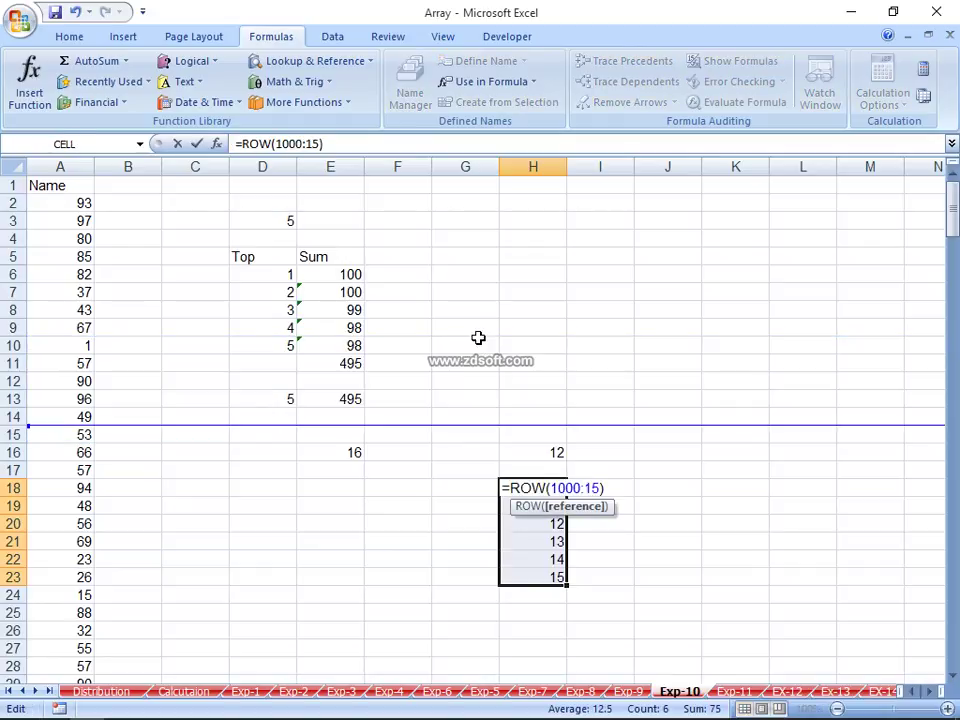
{"action": "key", "text": "Right"}
{"action": "key", "text": "Right"}
{"action": "key", "text": "Right"}
{"action": "key", "text": "BackSpace"}
{"action": "type", "text": "00000"}
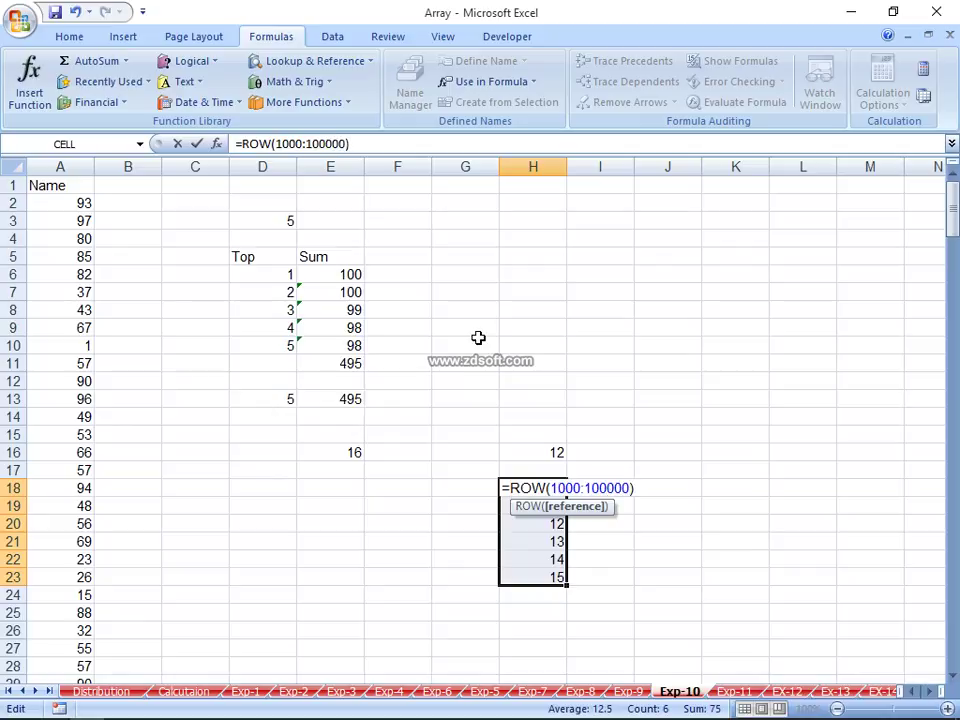
{"action": "key", "text": "Return"}
{"action": "key", "text": "Return"}
{"action": "key", "text": "Escape"}
Step: Clear H18:H23 and enter =ROW(1000:100000) in H18
{"action": "key", "text": "Delete"}
{"action": "type", "text": "="}
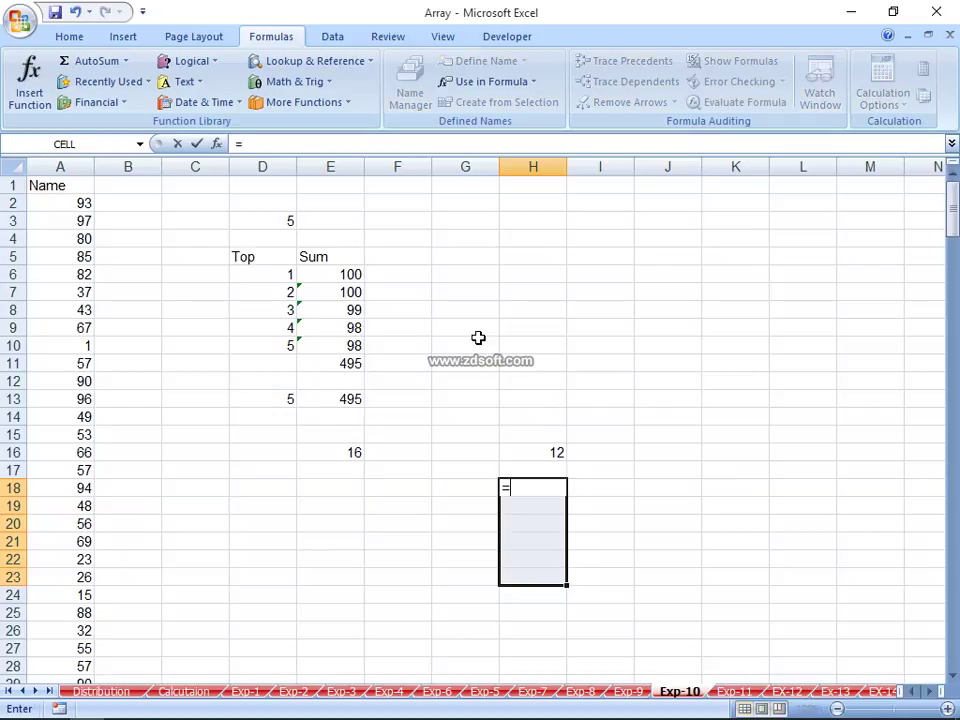
{"action": "type", "text": "ROW(1000;"}
{"action": "type", "text": "1000"}
{"action": "key", "text": "BackSpace"}
{"action": "key", "text": "BackSpace"}
{"action": "key", "text": "BackSpace"}
{"action": "key", "text": "BackSpace"}
{"action": "type", "text": "100000"}
{"action": "key", "text": "Return"}
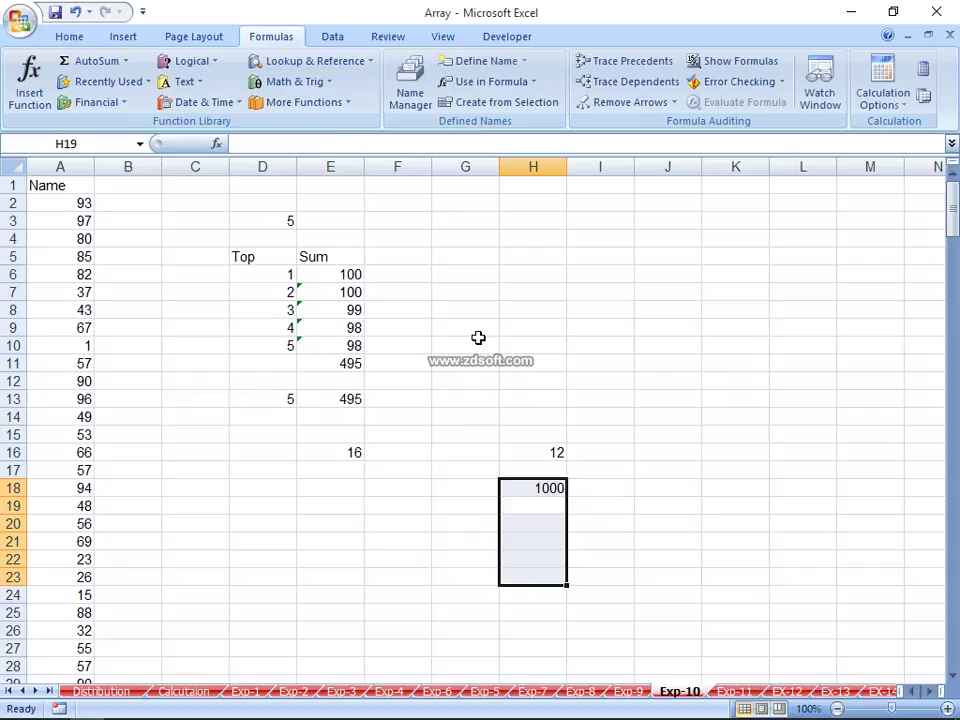
Step: Array-enter it across H18:H30 to list 1000–1012, then delete that array
{"action": "key", "text": "Up"}
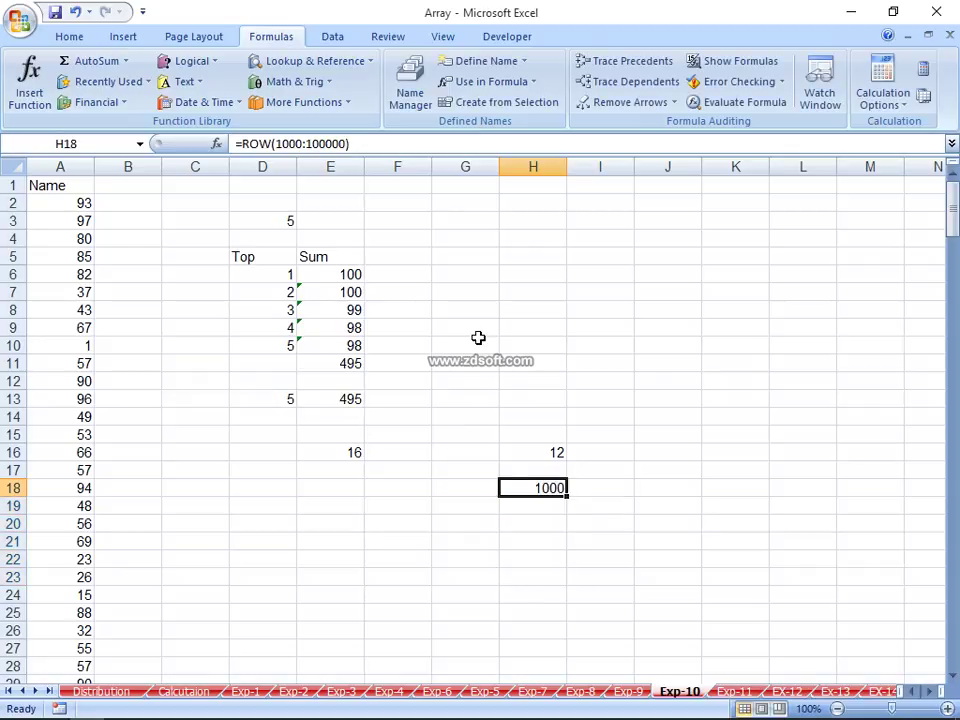
{"action": "key", "text": "shift+Down"}
{"action": "key", "text": "shift+Down"}
{"action": "key", "text": "shift+Down"}
{"action": "key", "text": "shift+Down"}
{"action": "key", "text": "shift+Down"}
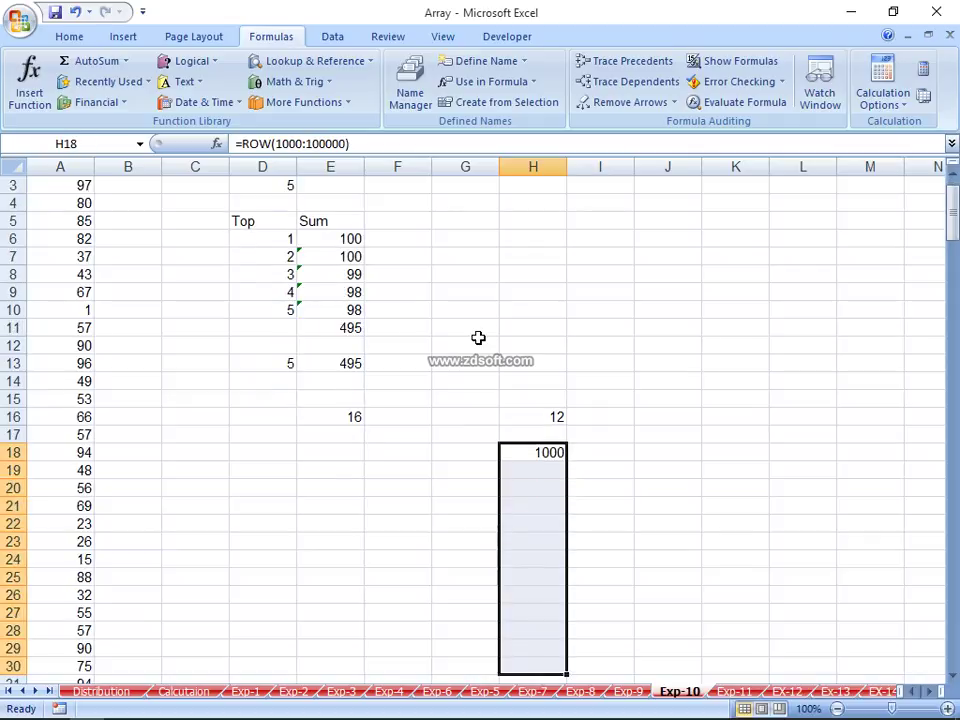
{"action": "key", "text": "F2"}
{"action": "key", "text": "ctrl+shift+Return"}
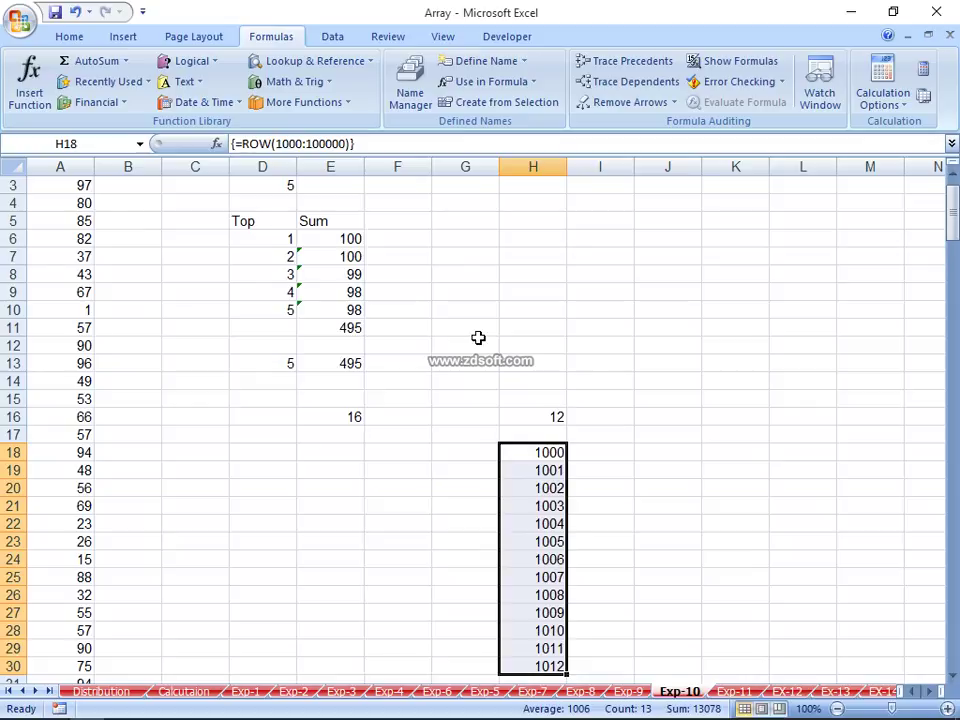
{"action": "key", "text": "Delete"}
{"action": "key", "text": "Left"}
{"action": "key", "text": "Left"}
{"action": "key", "text": "Left"}
Step: Change the top-N count in D13 to 6, then 7
{"action": "key", "text": "Up"}
{"action": "key", "text": "Up"}
{"action": "key", "text": "Up"}
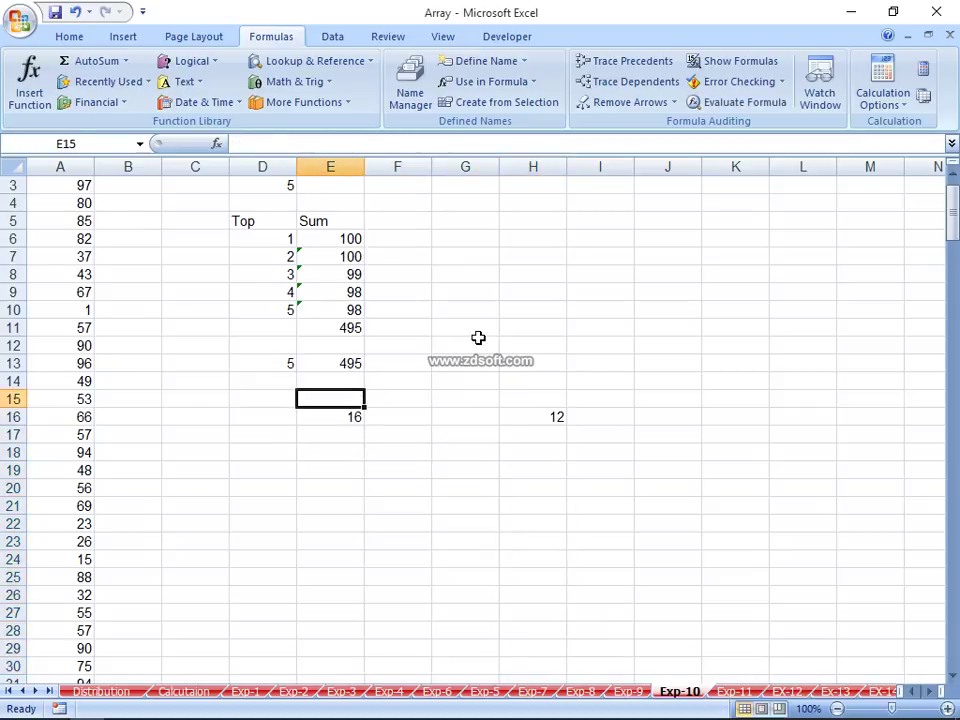
{"action": "key", "text": "Up"}
{"action": "key", "text": "Up"}
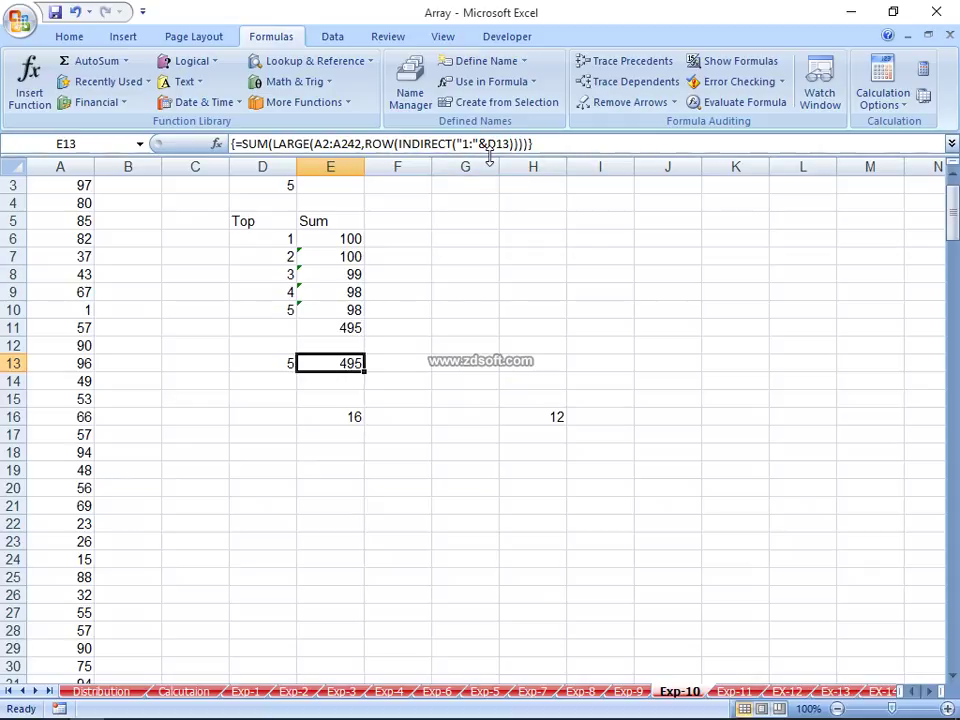
{"action": "left_click", "coordinate": [283, 367]}
{"action": "type", "text": "6"}
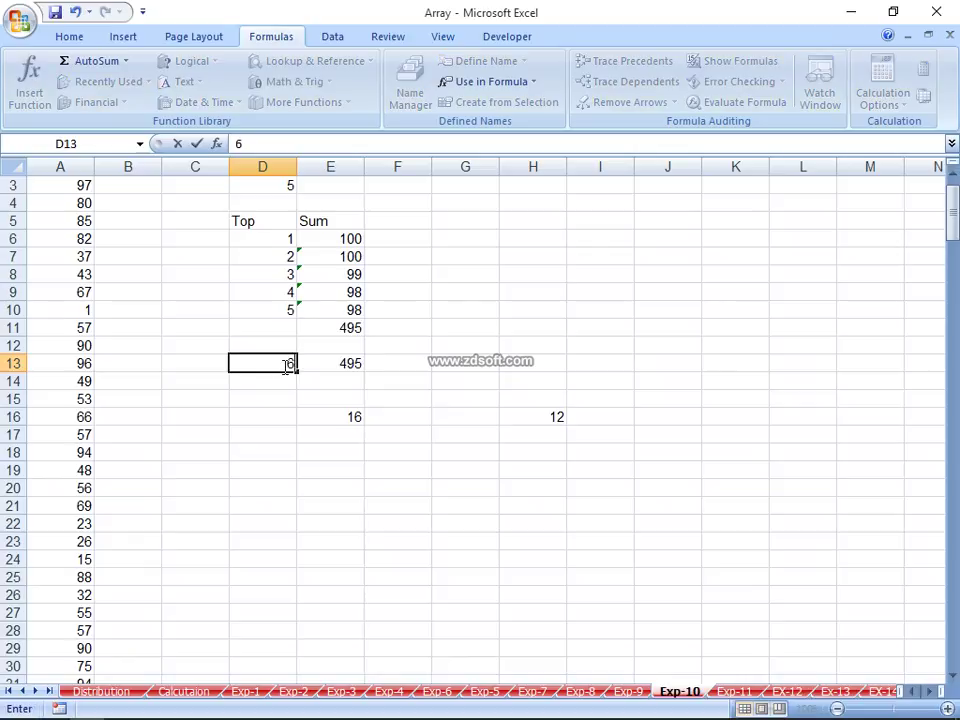
{"action": "key", "text": "Return"}
{"action": "left_click", "coordinate": [284, 366]}
{"action": "type", "text": "7"}
{"action": "key", "text": "Return"}
Step: Raise D13 to 8, then 9, and inspect E13's array formula totalling 880
{"action": "left_click", "coordinate": [284, 366]}
{"action": "type", "text": "8"}
{"action": "key", "text": "Return"}
{"action": "key", "text": "Up"}
{"action": "key", "text": "Up"}
{"action": "left_click", "coordinate": [284, 366]}
{"action": "type", "text": "9"}
{"action": "key", "text": "Return"}
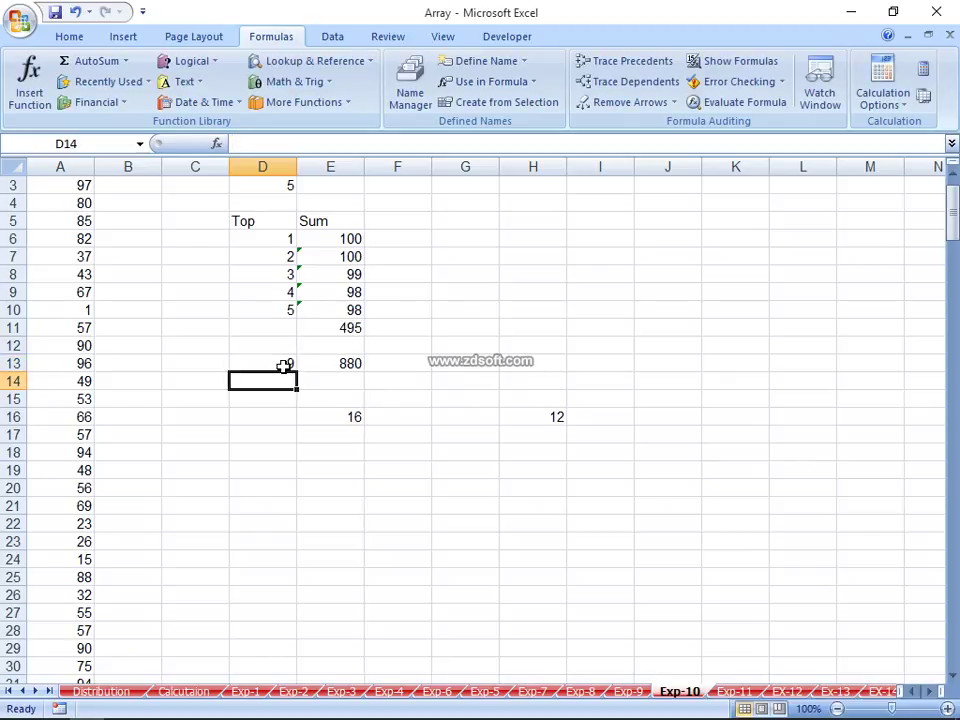
{"action": "key", "text": "Up"}
{"action": "key", "text": "Right"}
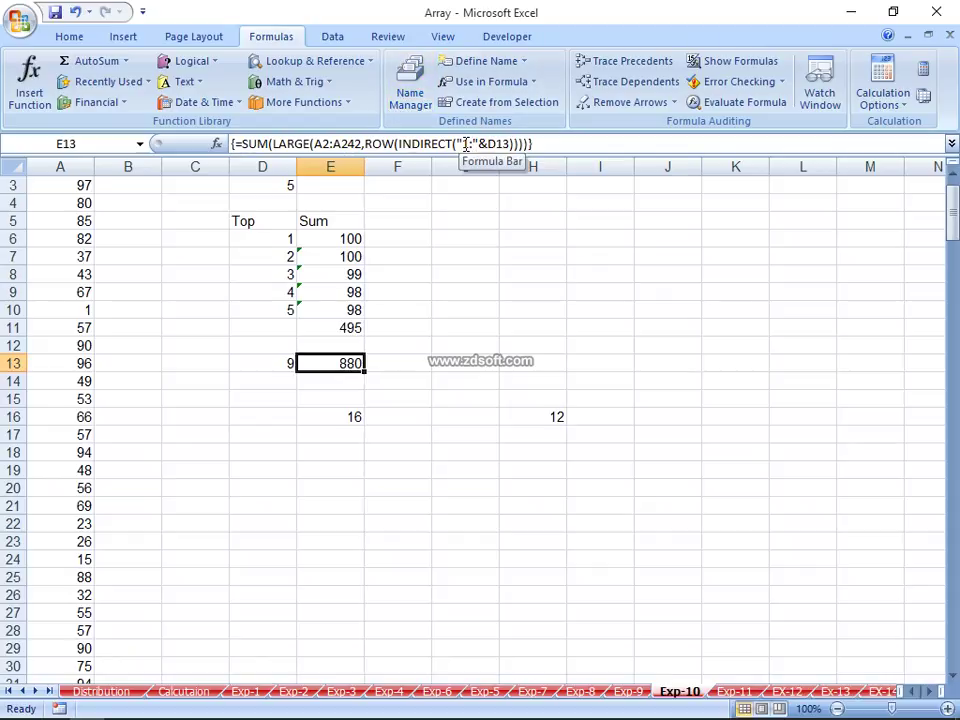
{"action": "left_click", "coordinate": [477, 144]}
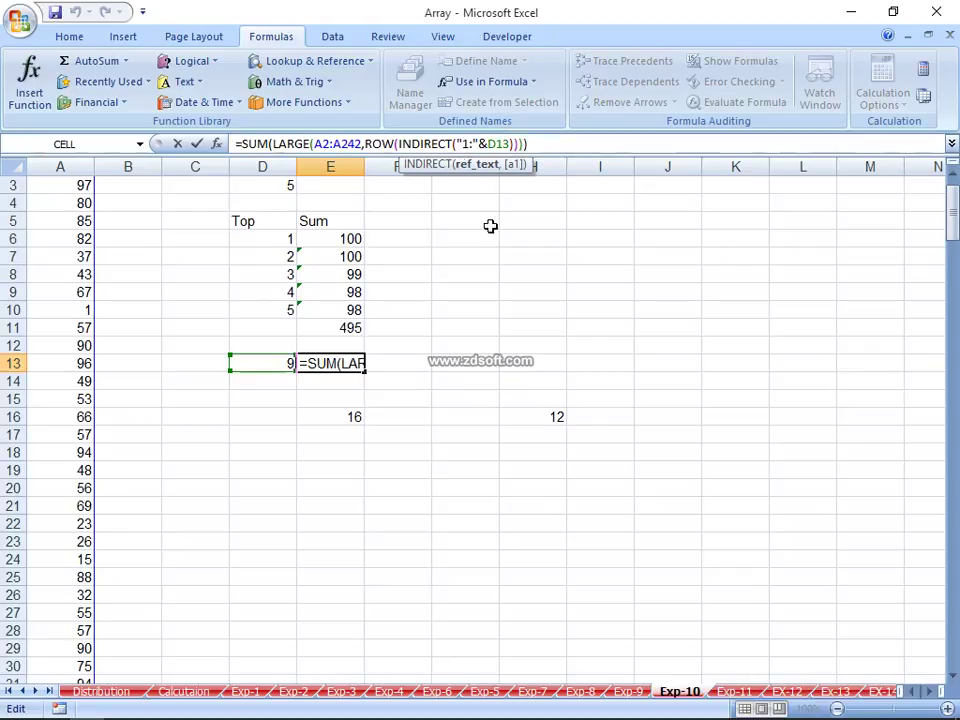
Step: Clear E16:H16 and enter =ROW() in F16, returning 16
{"action": "key", "text": "Escape"}
{"action": "key", "text": "Down"}
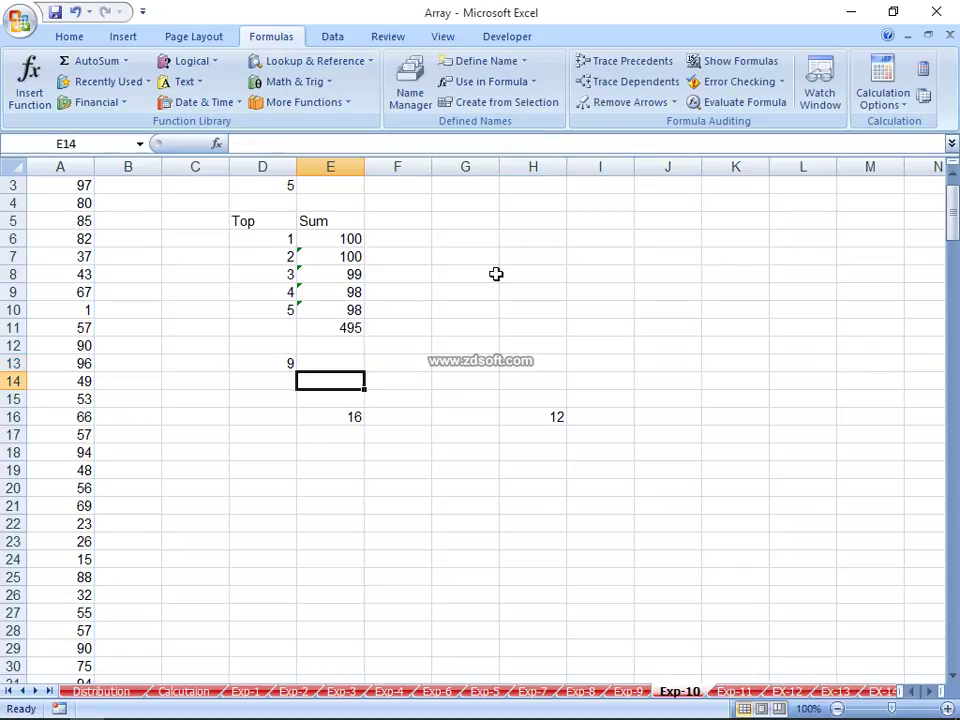
{"action": "key", "text": "Down"}
{"action": "key", "text": "Down"}
{"action": "key", "text": "shift+Right"}
{"action": "key", "text": "shift+Right"}
{"action": "key", "text": "shift+Right"}
{"action": "key", "text": "Delete"}
{"action": "key", "text": "shift+Left"}
{"action": "key", "text": "shift+Left"}
{"action": "key", "text": "shift+Left"}
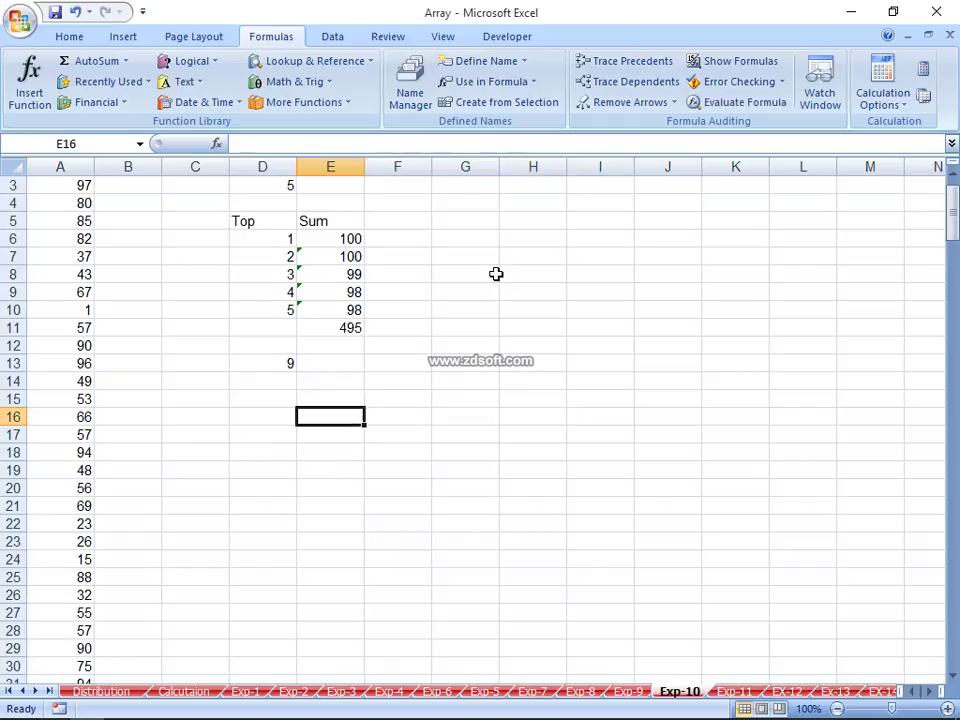
{"action": "key", "text": "Right"}
{"action": "type", "text": "=ROW()"}
{"action": "key", "text": "Return"}
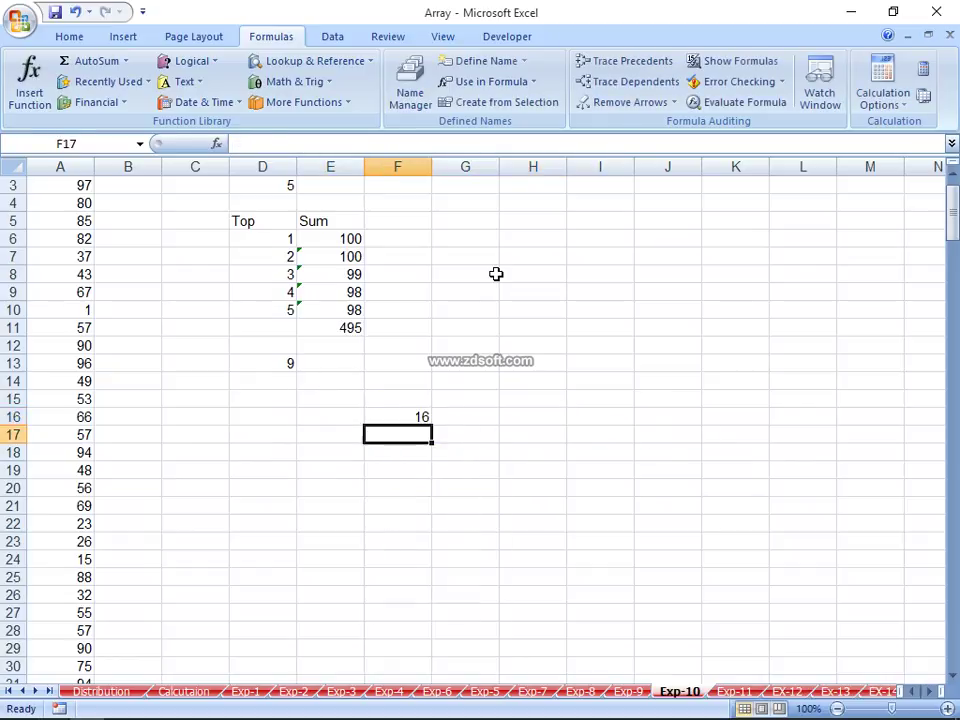
Step: Enter =ROW(J1048576) in G17, returning the last row number 1048576
{"action": "key", "text": "Right"}
{"action": "type", "text": "=R"}
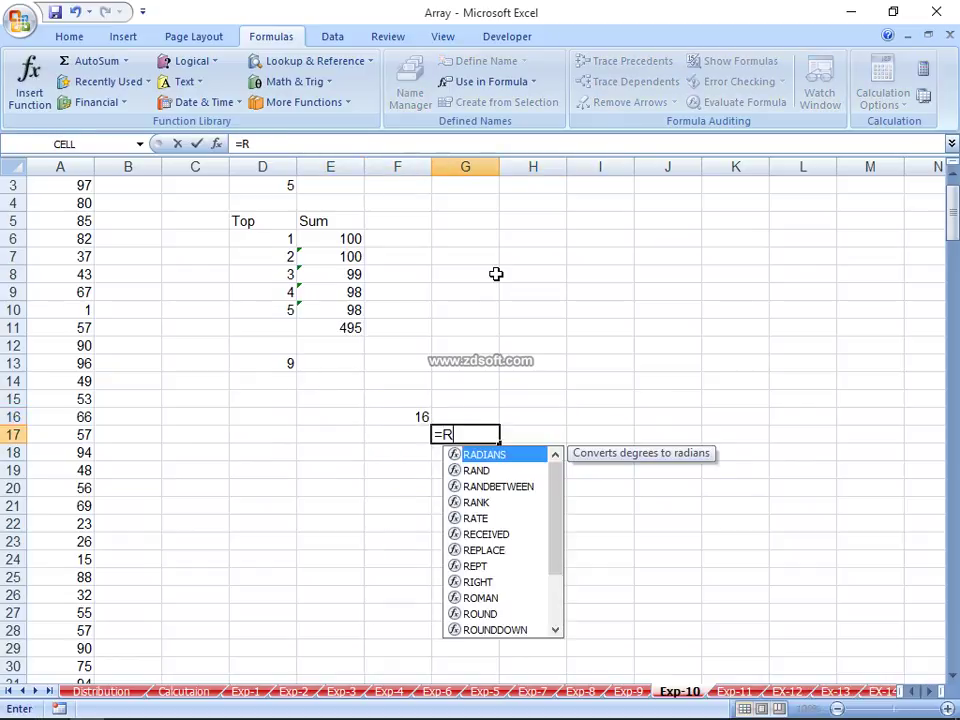
{"action": "type", "text": "OW("}
{"action": "key", "text": "Up"}
{"action": "key", "text": "Up"}
{"action": "key", "text": "Up"}
{"action": "key", "text": "Up"}
{"action": "key", "text": "Right"}
{"action": "key", "text": "Right"}
{"action": "key", "text": "Right"}
{"action": "key", "text": "Down"}
{"action": "key", "text": "Down"}
{"action": "key", "text": "Down"}
{"action": "key", "text": "Down"}
{"action": "key", "text": "Down"}
{"action": "key", "text": "Down"}
{"action": "key", "text": "Down"}
{"action": "key", "text": "Down"}
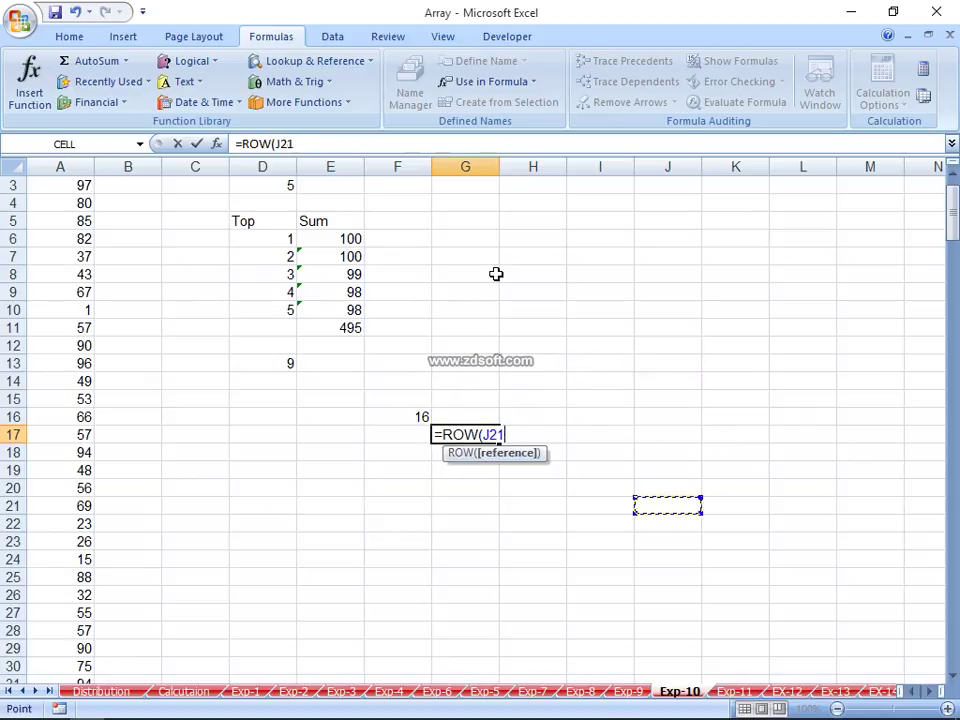
{"action": "key", "text": "ctrl+Down"}
{"action": "key", "text": "Return"}
{"action": "key", "text": "Up"}
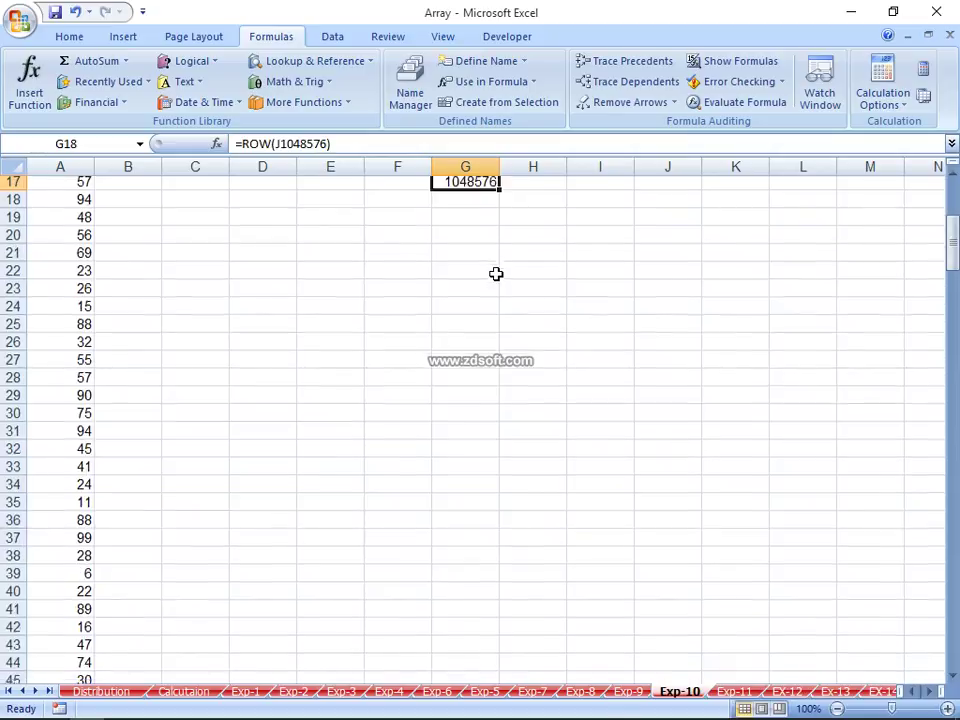
{"action": "key", "text": "Up"}
{"action": "key", "text": "Down"}
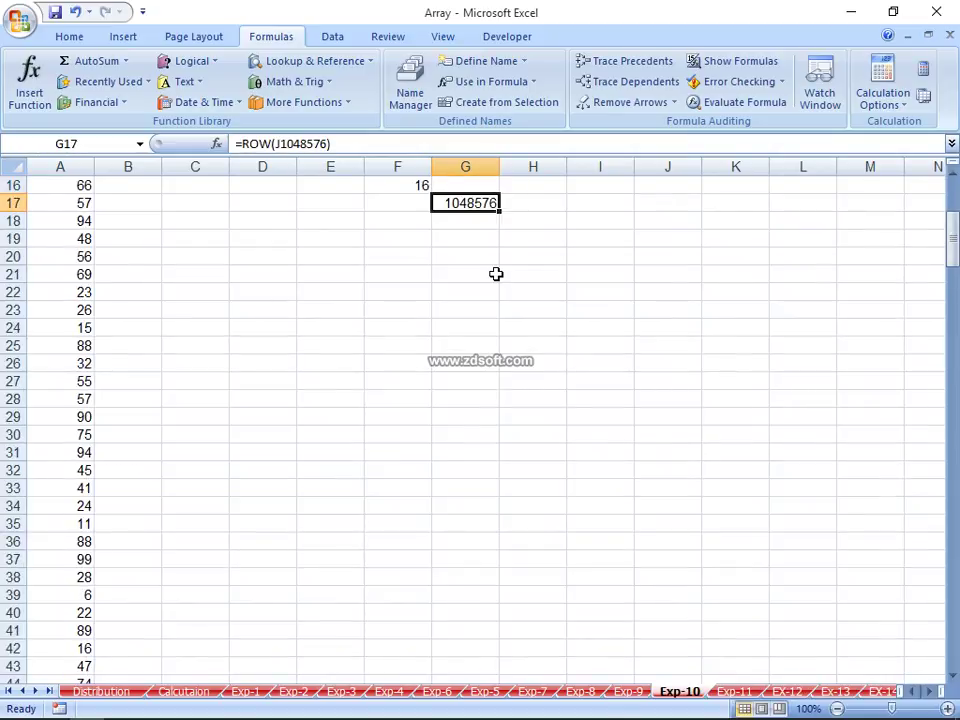
{"action": "key", "text": "Up"}
{"action": "key", "text": "Up"}
{"action": "key", "text": "Up"}
{"action": "key", "text": "Up"}
{"action": "key", "text": "Up"}
{"action": "key", "text": "Up"}
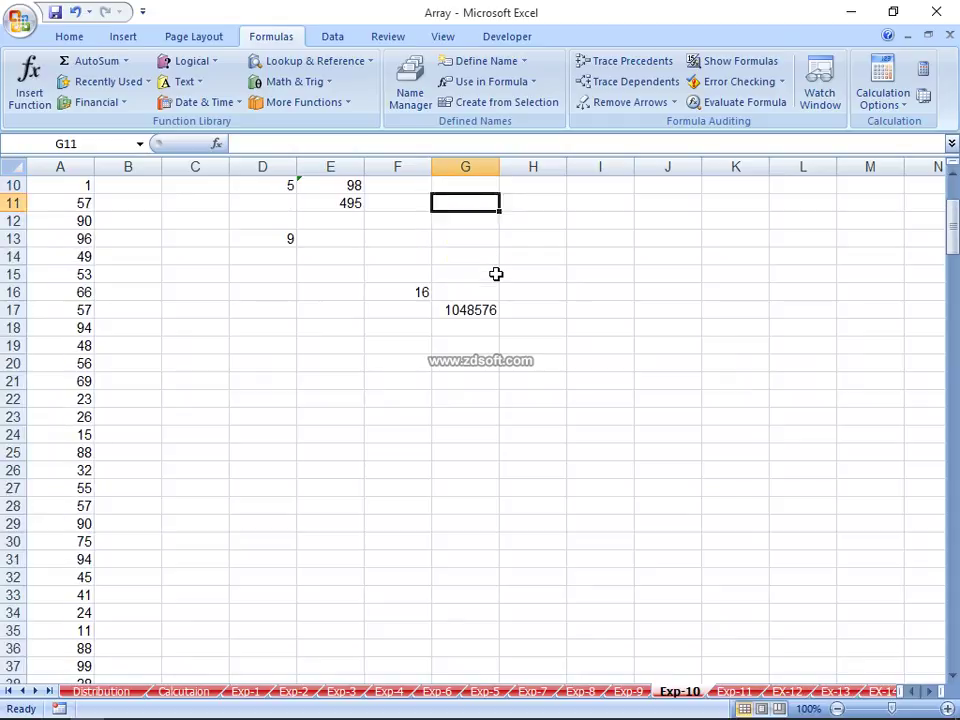
{"action": "key", "text": "Down"}
{"action": "key", "text": "Down"}
{"action": "key", "text": "Down"}
{"action": "key", "text": "Down"}
{"action": "key", "text": "Down"}
{"action": "key", "text": "Down"}
{"action": "key", "text": "Down"}
{"action": "key", "text": "Down"}
{"action": "key", "text": "Down"}
Step: Array-enter =ROW(1:2) across G20:G21
{"action": "type", "text": "="}
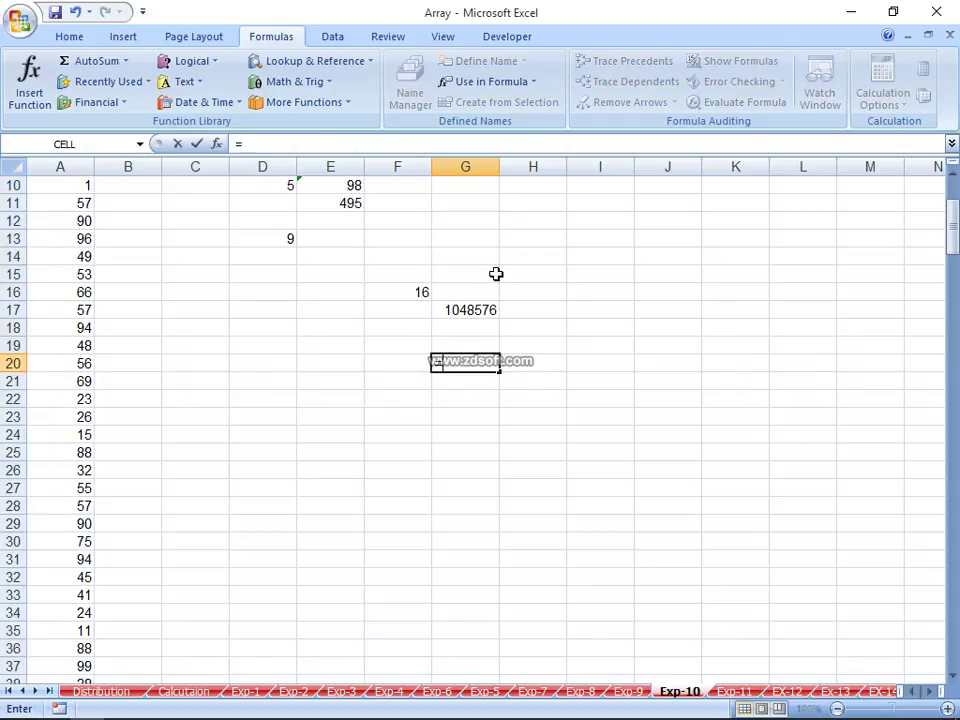
{"action": "type", "text": "ROW(1"}
{"action": "key", "text": "Return"}
{"action": "key", "text": "Return"}
{"action": "key", "text": "BackSpace"}
{"action": "type", "text": "1:2"}
{"action": "key", "text": "Return"}
{"action": "key", "text": "Up"}
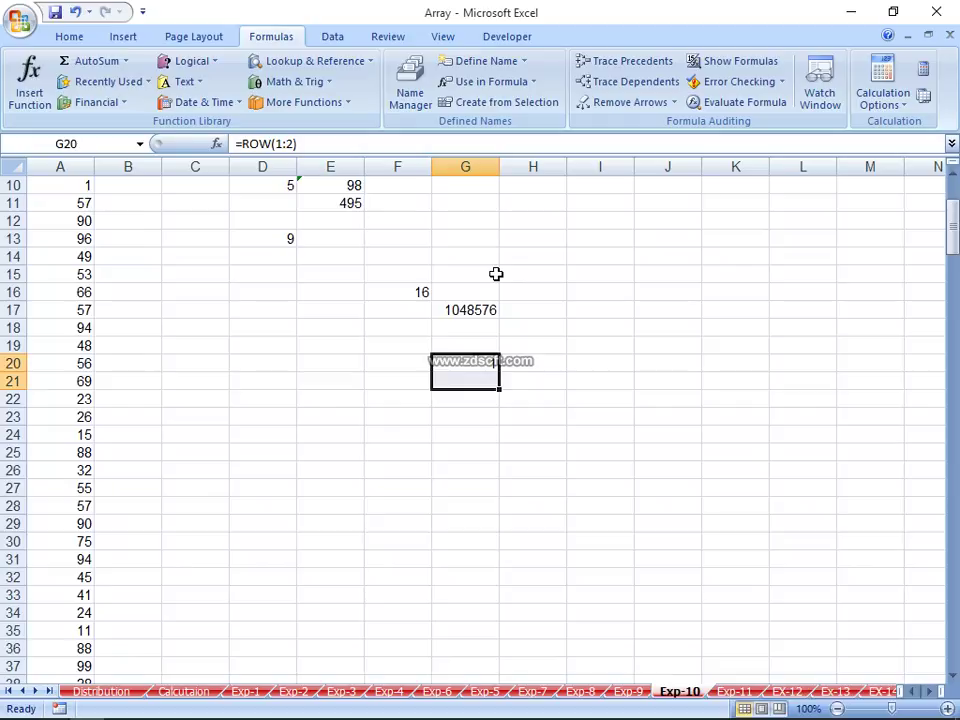
{"action": "key", "text": "F2"}
{"action": "key", "text": "ctrl+shift+Return"}
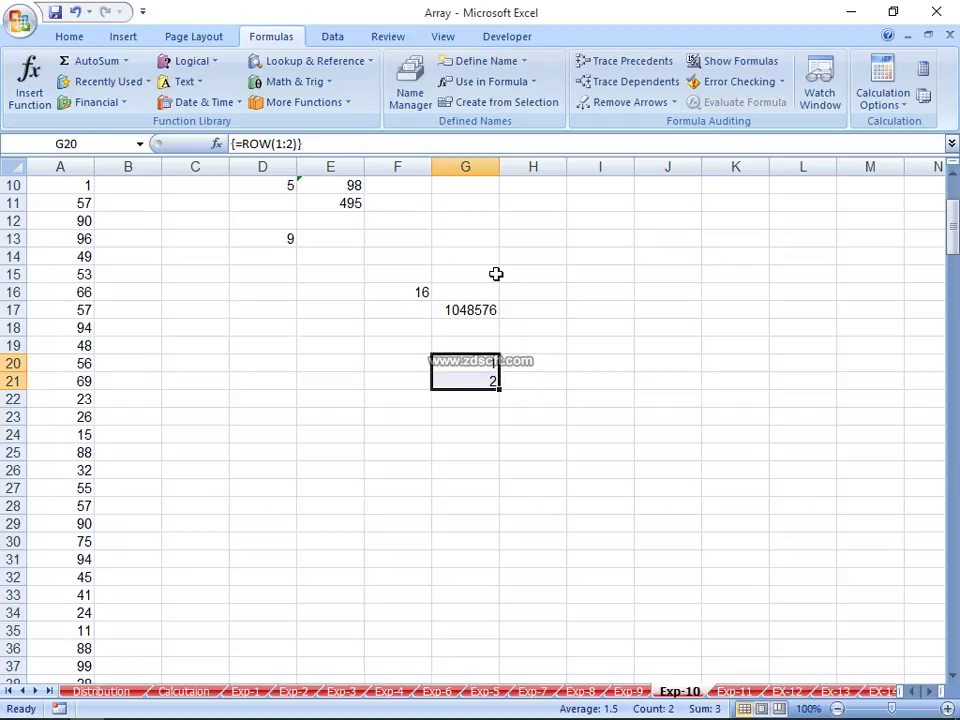
Step: Try changing the G20 array to ROW(10:25), then cancel and clear G20:G21
{"action": "key", "text": "F2"}
{"action": "key", "text": "BackSpace"}
{"action": "key", "text": "BackSpace"}
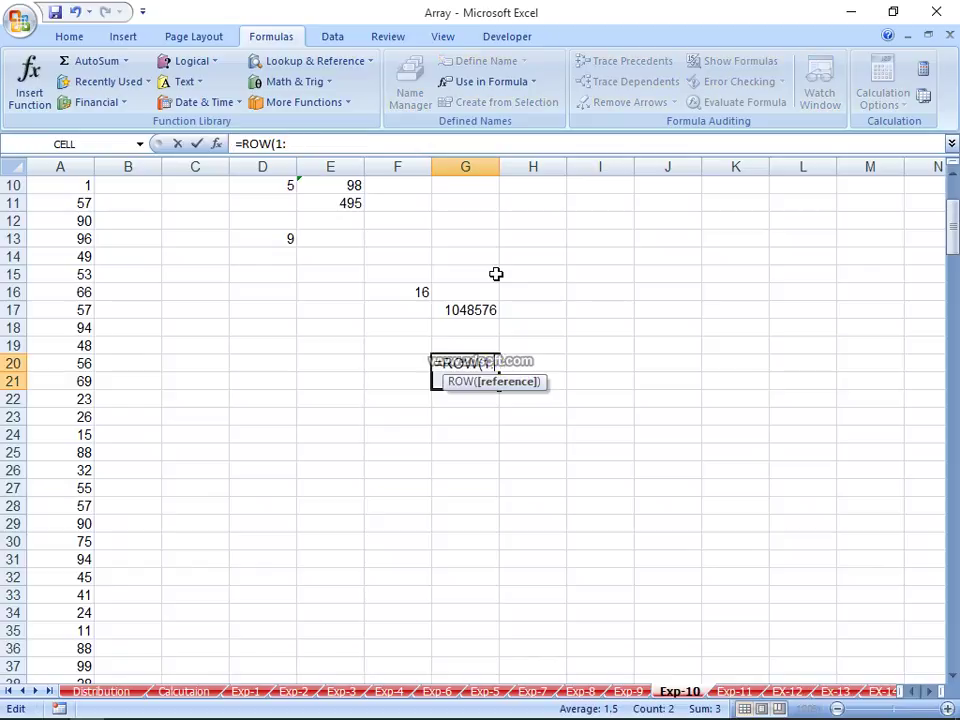
{"action": "key", "text": "BackSpace"}
{"action": "key", "text": "BackSpace"}
{"action": "type", "text": "10:25"}
{"action": "key", "text": "Return"}
{"action": "key", "text": "Return"}
{"action": "key", "text": "Escape"}
{"action": "key", "text": "Delete"}
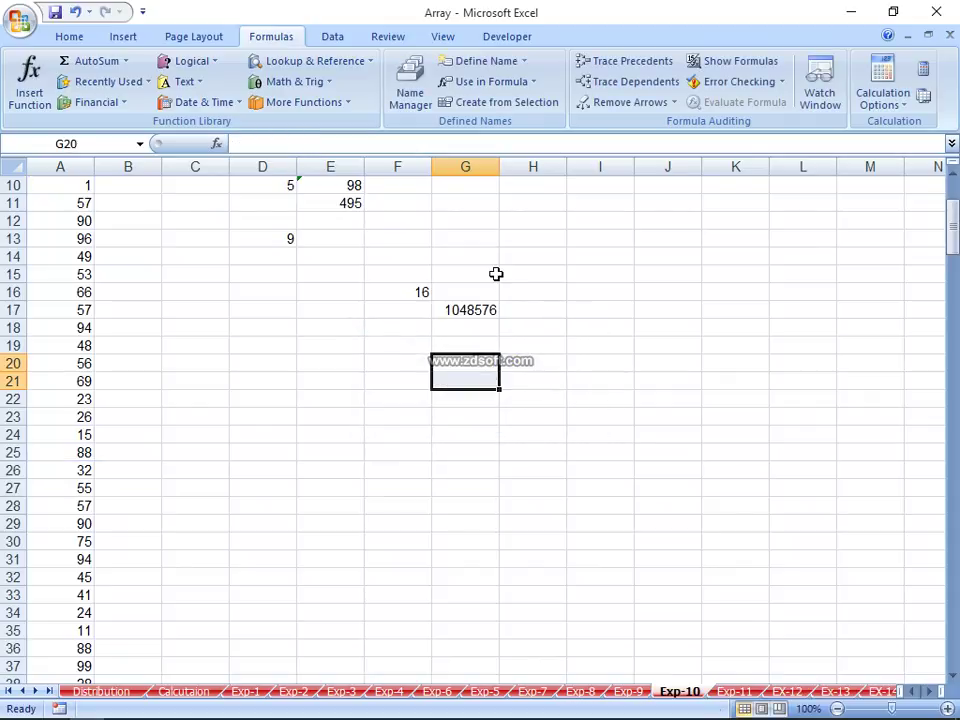
Step: Array-enter =ROW(10:25) over G20:G35 so it lists 10 through 25
{"action": "type", "text": "=ROW(10"}
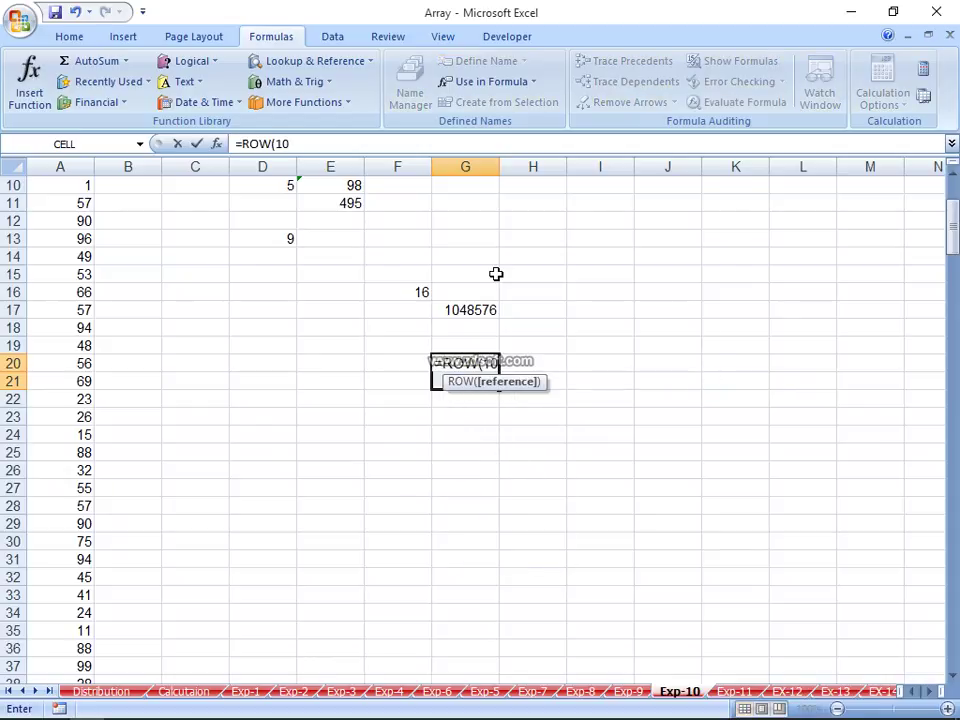
{"action": "type", "text": ":25"}
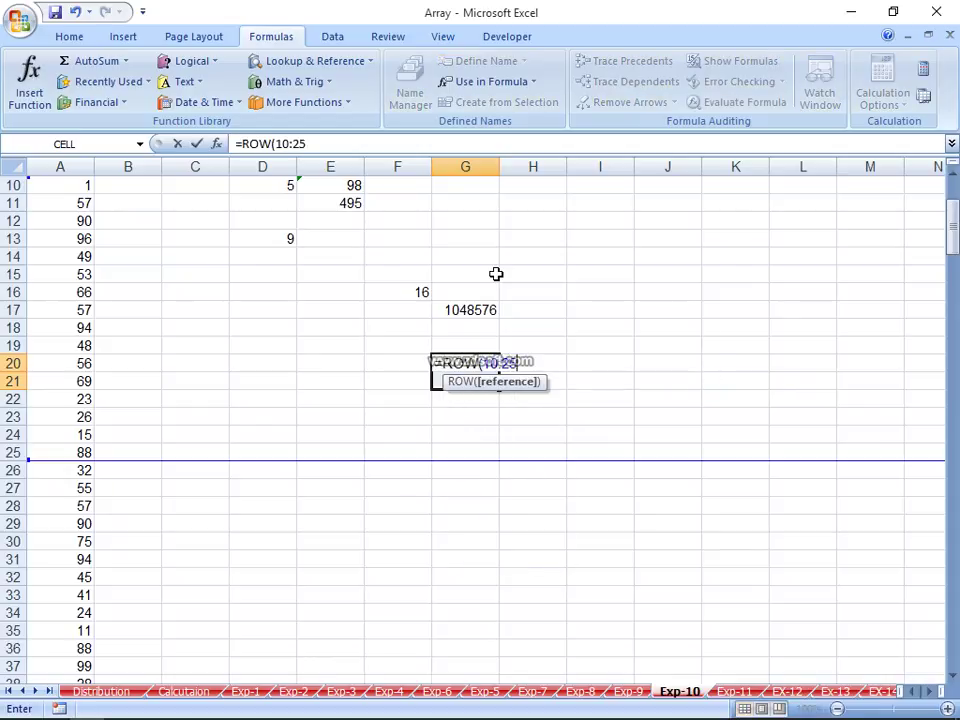
{"action": "type", "text": ")"}
{"action": "key", "text": "Return"}
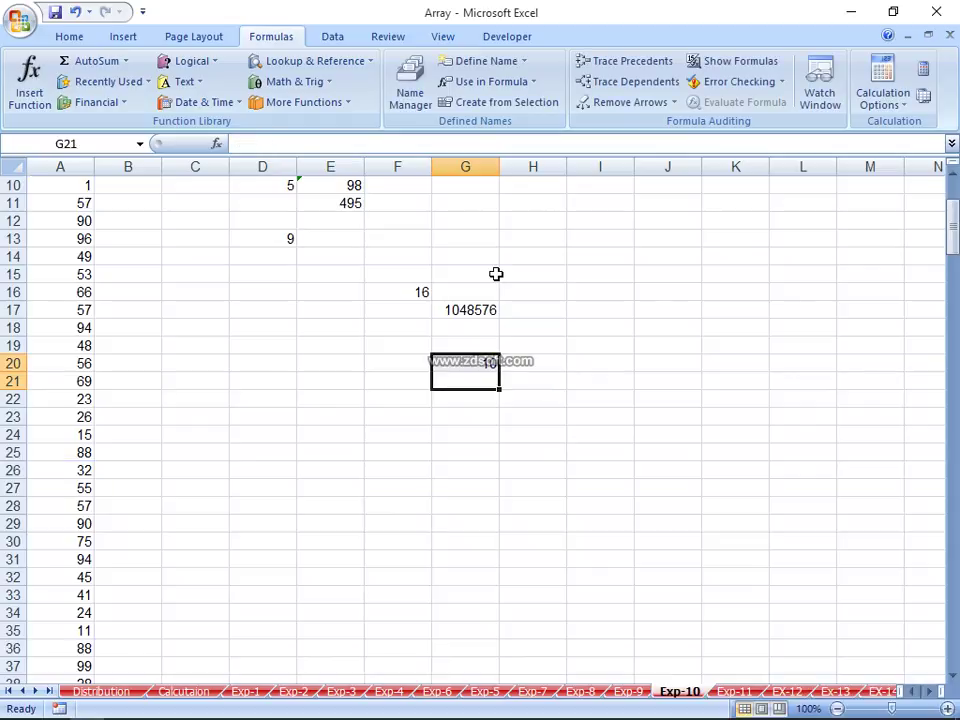
{"action": "key", "text": "Up"}
{"action": "key", "text": "shift+Down"}
{"action": "key", "text": "shift+Down"}
{"action": "key", "text": "shift+Down"}
{"action": "key", "text": "shift+Down"}
{"action": "key", "text": "shift+Down"}
{"action": "key", "text": "shift+Down"}
{"action": "key", "text": "shift+Down"}
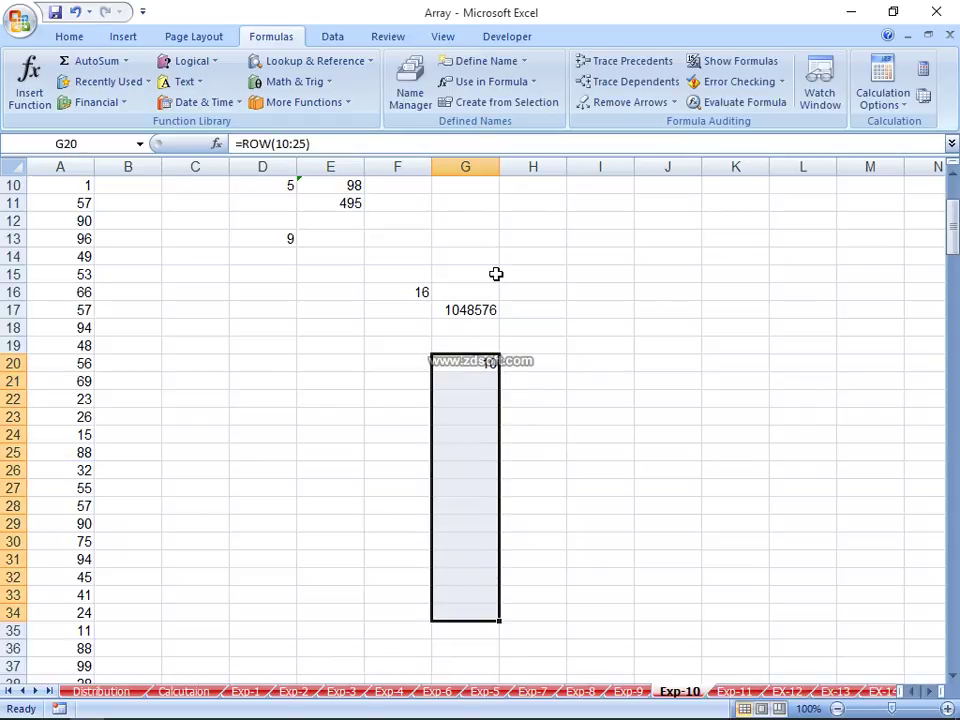
{"action": "key", "text": "F2"}
{"action": "key", "text": "ctrl+shift+Return"}
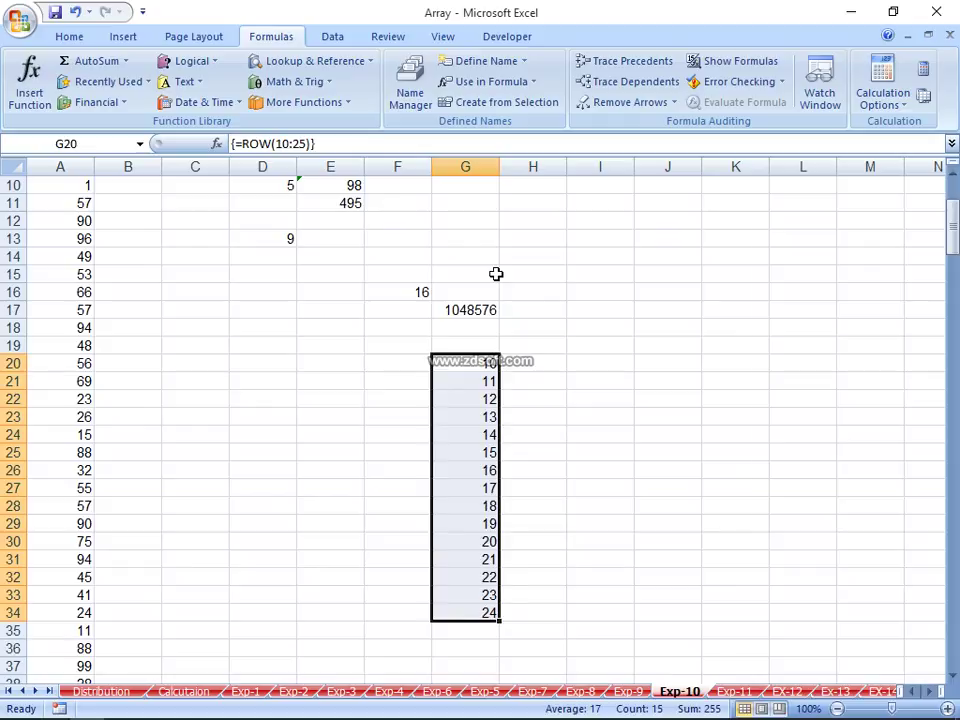
{"action": "key", "text": "shift+Down"}
{"action": "key", "text": "F2"}
{"action": "key", "text": "ctrl+shift+Return"}
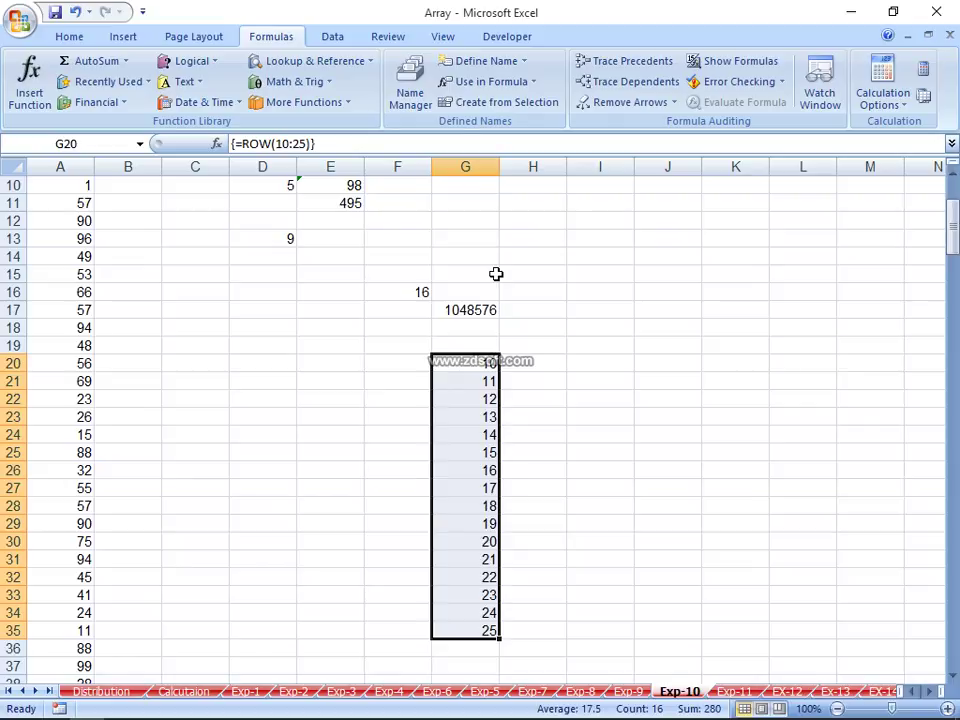
{"action": "key", "text": "Up"}
{"action": "key", "text": "Down"}
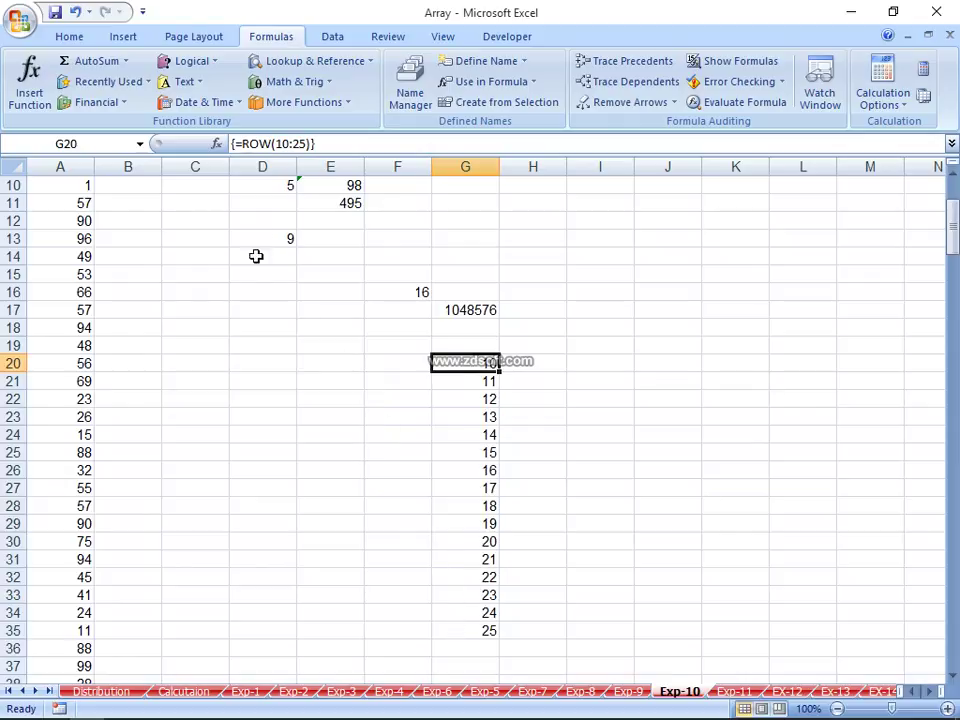
Step: Label D12 'TOP' and enter 5 as the top count in D13
{"action": "scroll", "coordinate": [342, 313], "scroll_direction": "up", "scroll_amount": 3}
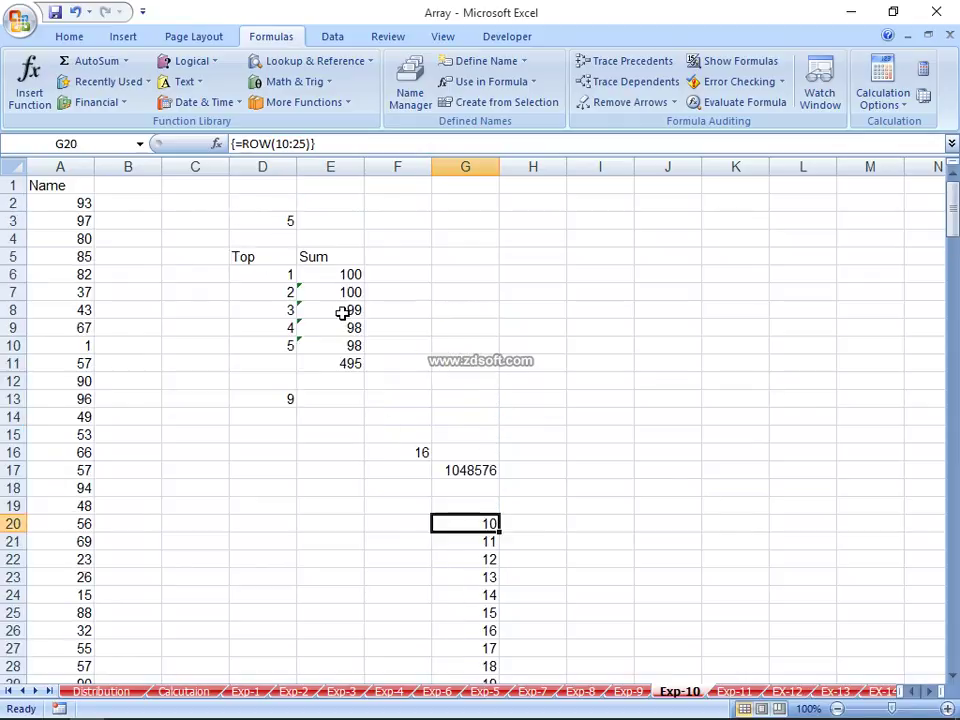
{"action": "left_click", "coordinate": [313, 399]}
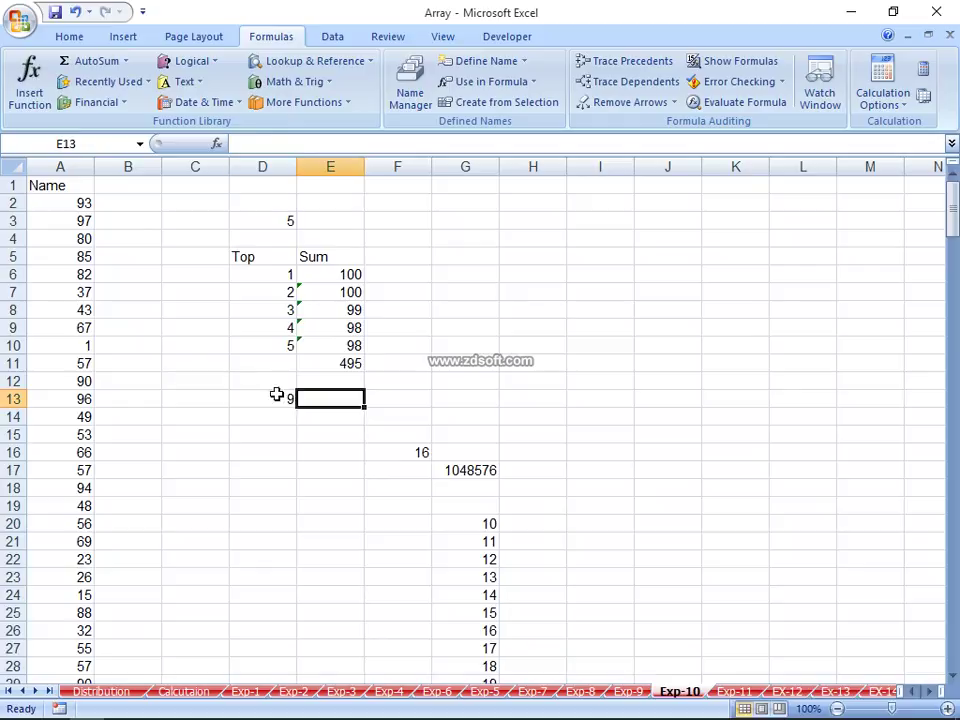
{"action": "left_click", "coordinate": [276, 395]}
{"action": "left_click", "coordinate": [258, 380]}
{"action": "type", "text": "TOP"}
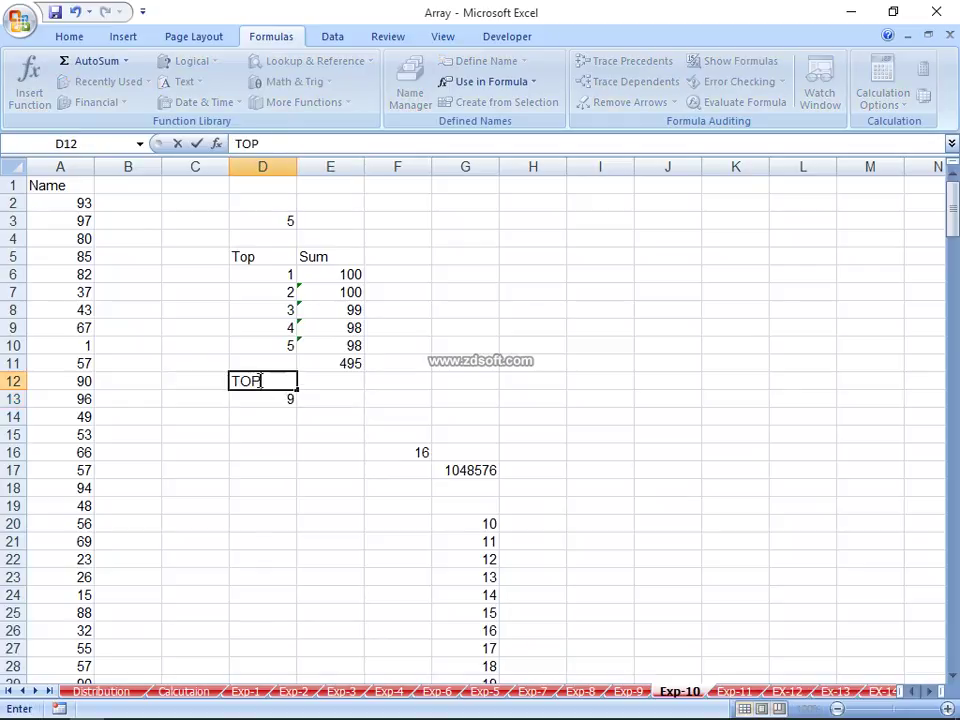
{"action": "key", "text": "Return"}
{"action": "type", "text": "5"}
{"action": "key", "text": "Return"}
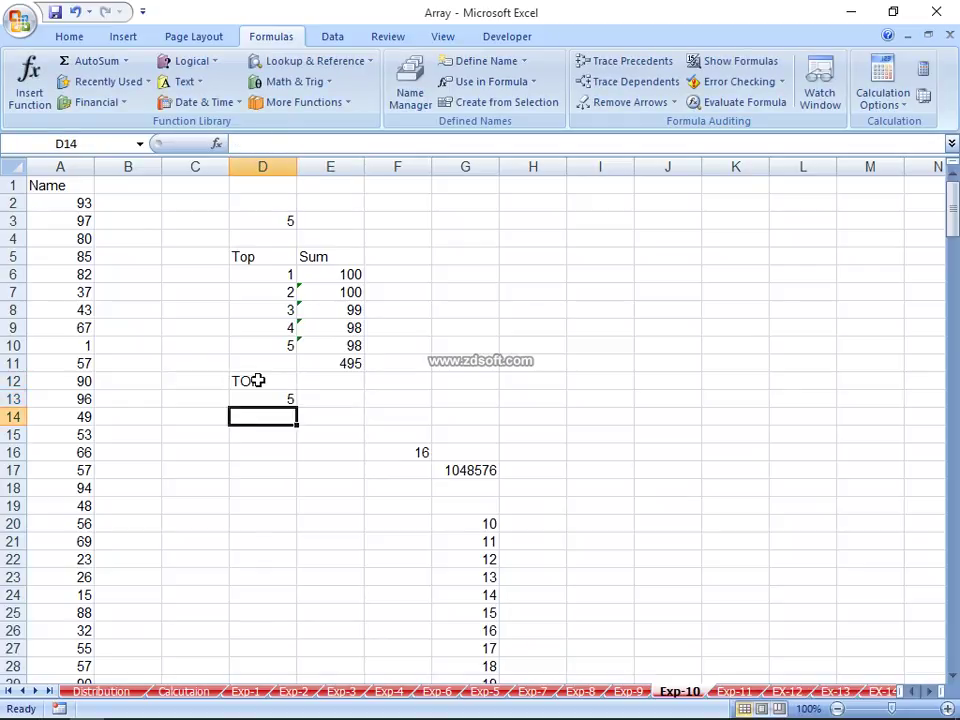
{"action": "key", "text": "Up"}
{"action": "key", "text": "Up"}
{"action": "key", "text": "Up"}
{"action": "key", "text": "Up"}
{"action": "key", "text": "Up"}
{"action": "key", "text": "Up"}
{"action": "key", "text": "Up"}
{"action": "key", "text": "Down"}
{"action": "key", "text": "Up"}
{"action": "key", "text": "Up"}
Step: Rewrite E6 as a LARGE formula over A2:A242
{"action": "key", "text": "Right"}
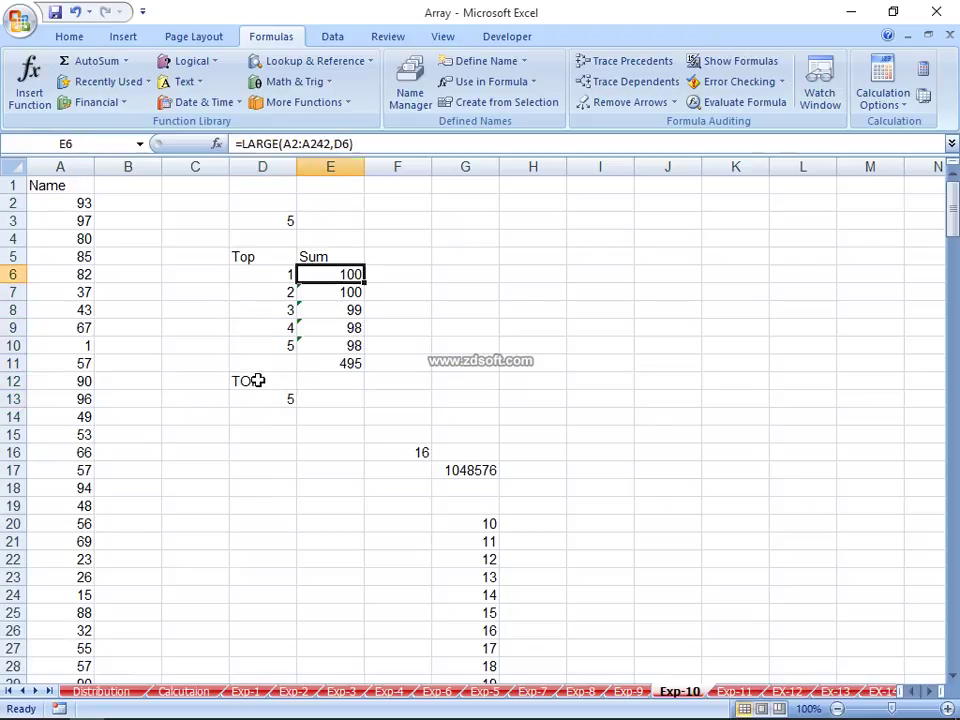
{"action": "type", "text": "=LARGE("}
{"action": "key", "text": "Left"}
{"action": "key", "text": "Left"}
{"action": "key", "text": "Left"}
{"action": "key", "text": "Left"}
{"action": "key", "text": "ctrl+Up"}
{"action": "key", "text": "Down"}
{"action": "key", "text": "ctrl+shift+Down"}
{"action": "type", "text": ","}
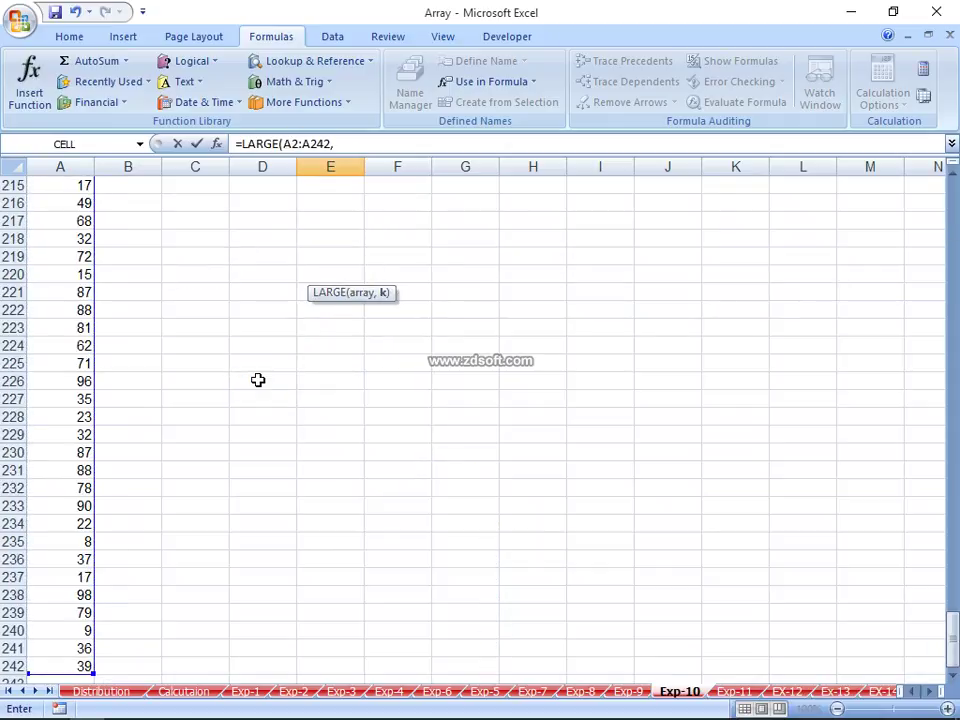
{"action": "key", "text": "Return"}
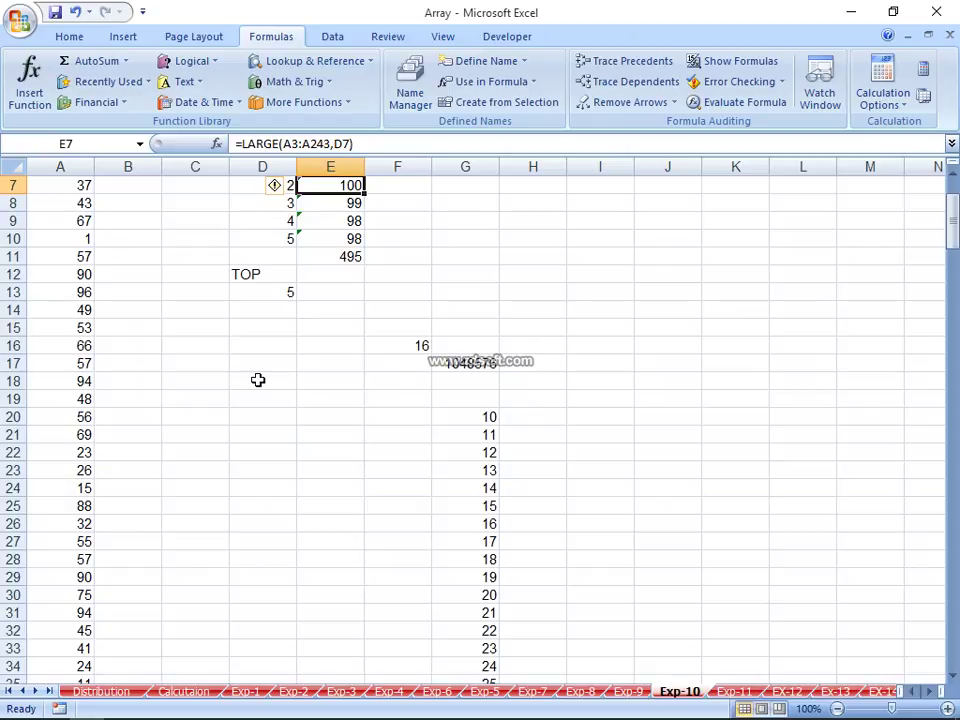
Step: Rewrite E8 as =LARGE(A2:A242,2) to take the 2nd largest value
{"action": "key", "text": "Down"}
{"action": "type", "text": "=LAR"}
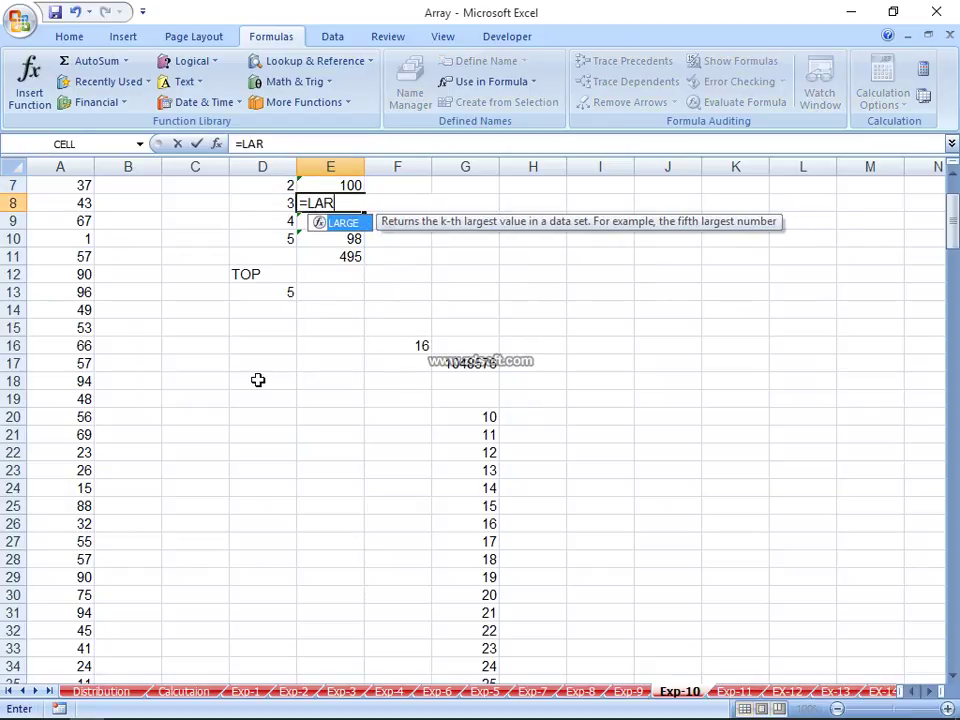
{"action": "type", "text": "GE("}
{"action": "key", "text": "Left"}
{"action": "key", "text": "Left"}
{"action": "key", "text": "Left"}
{"action": "key", "text": "Left"}
{"action": "key", "text": "ctrl+Up"}
{"action": "key", "text": "Down"}
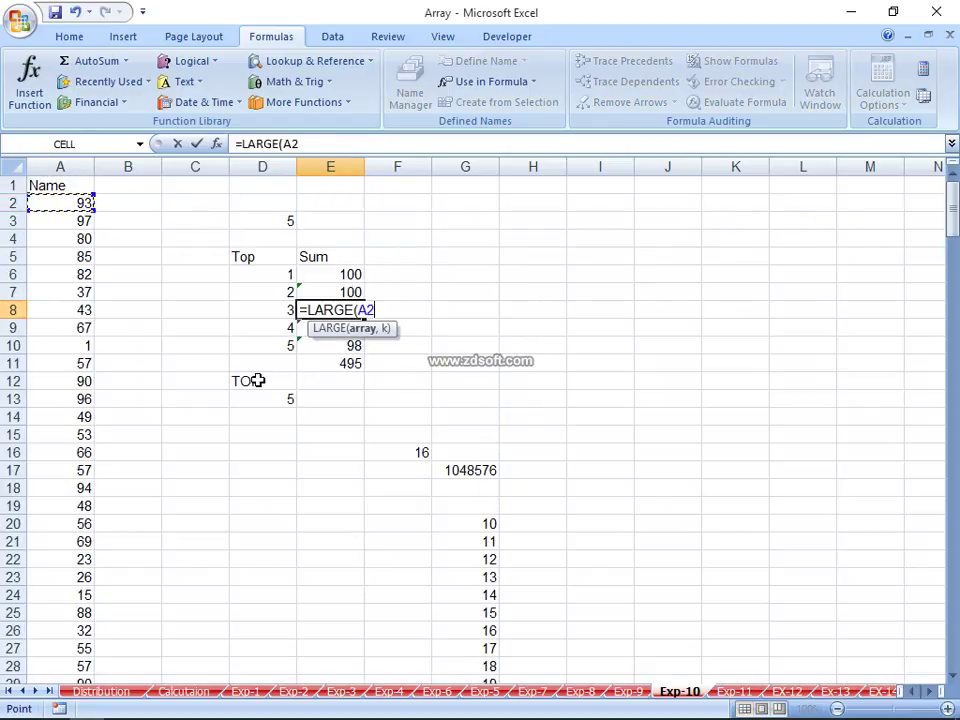
{"action": "key", "text": "ctrl+shift+Down"}
{"action": "type", "text": ":A242,2"}
{"action": "key", "text": "Return"}
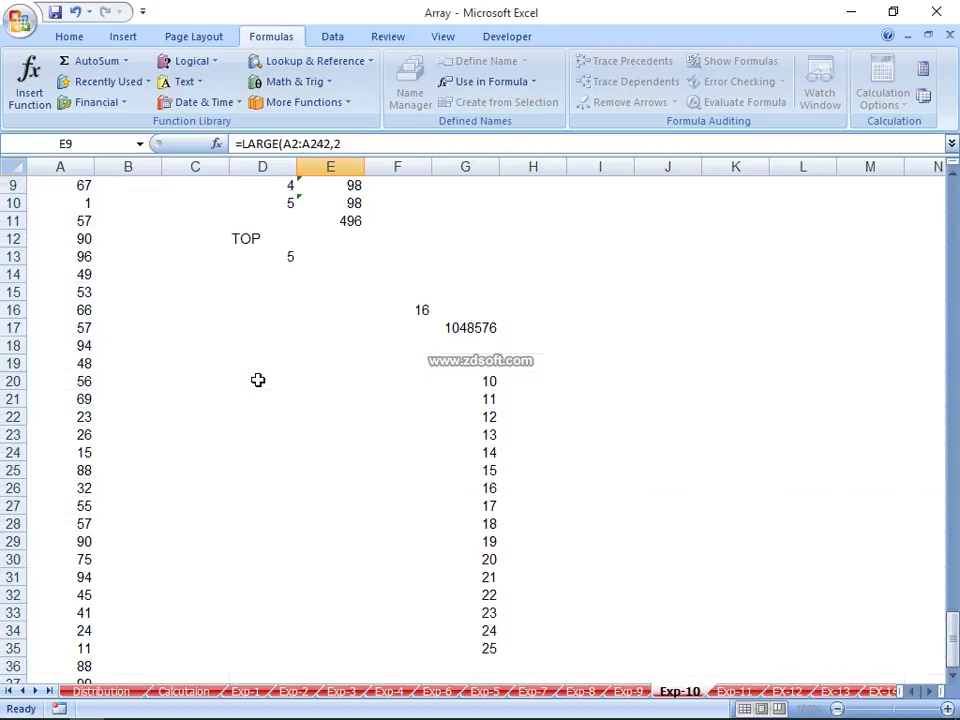
{"action": "key", "text": "Up"}
{"action": "key", "text": "Up"}
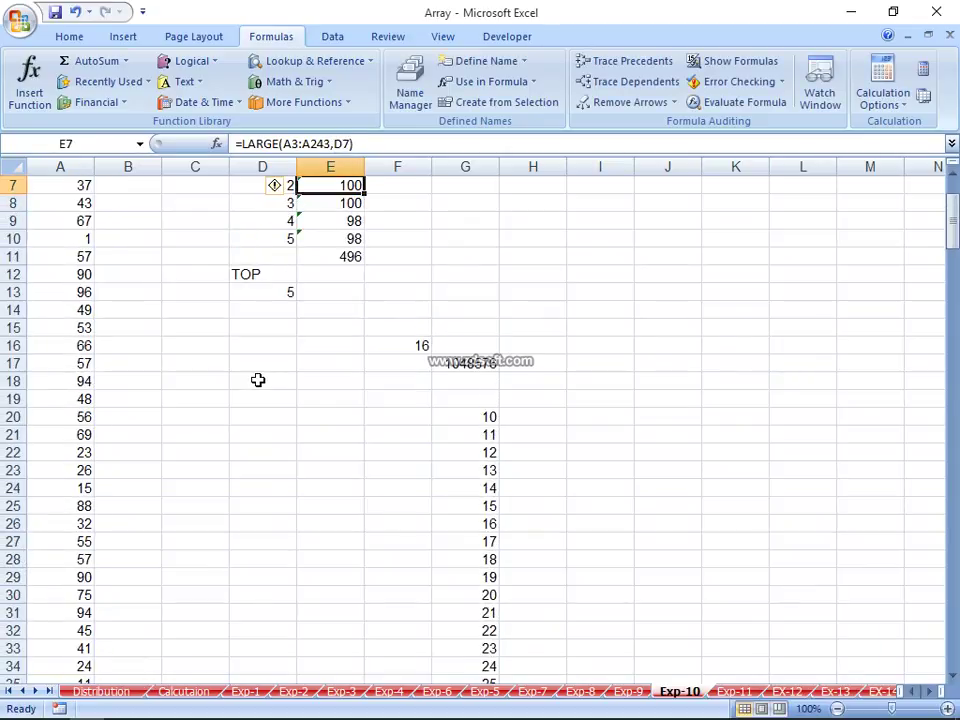
{"action": "key", "text": "Down"}
{"action": "key", "text": "Down"}
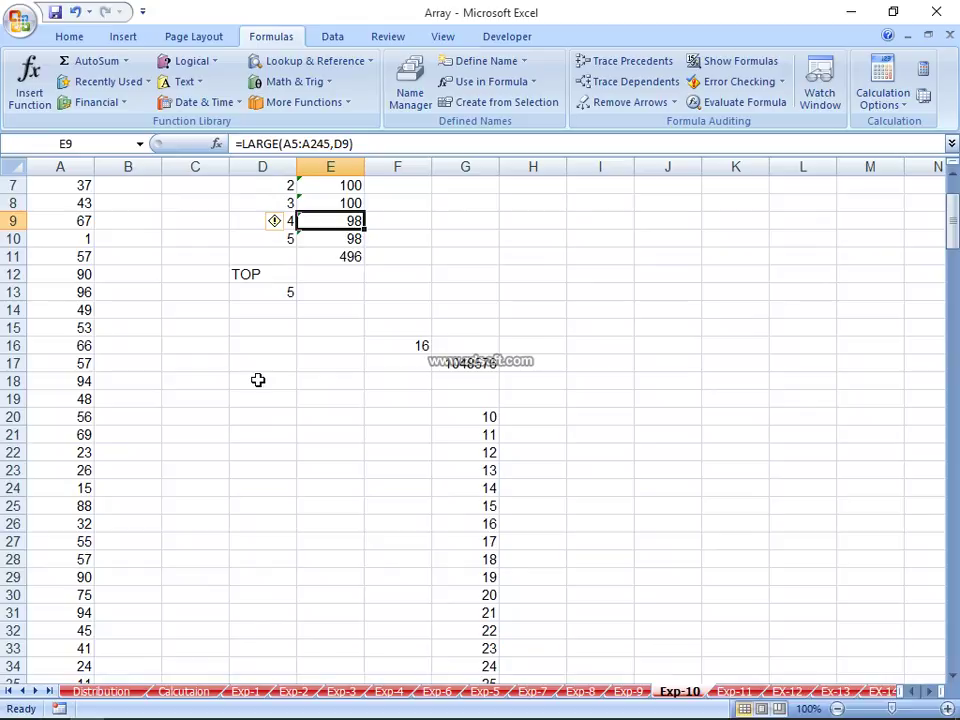
Step: Try 10 and then 100 as the top count in D13
{"action": "key", "text": "Down"}
{"action": "key", "text": "Down"}
{"action": "key", "text": "Down"}
{"action": "key", "text": "Down"}
{"action": "key", "text": "Left"}
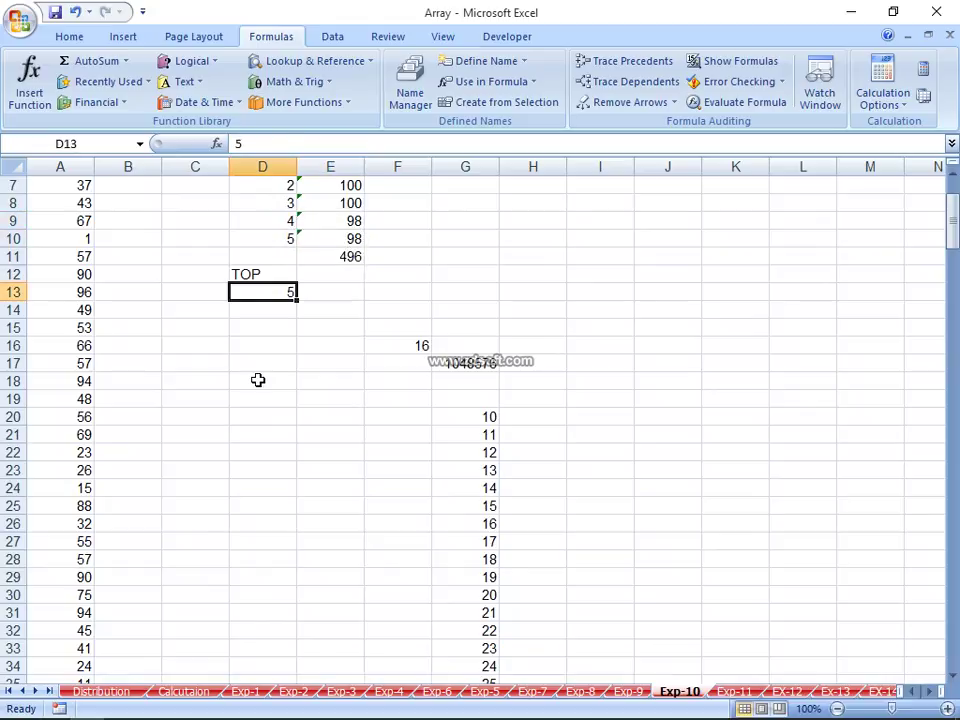
{"action": "type", "text": "10"}
{"action": "key", "text": "Return"}
{"action": "type", "text": "0"}
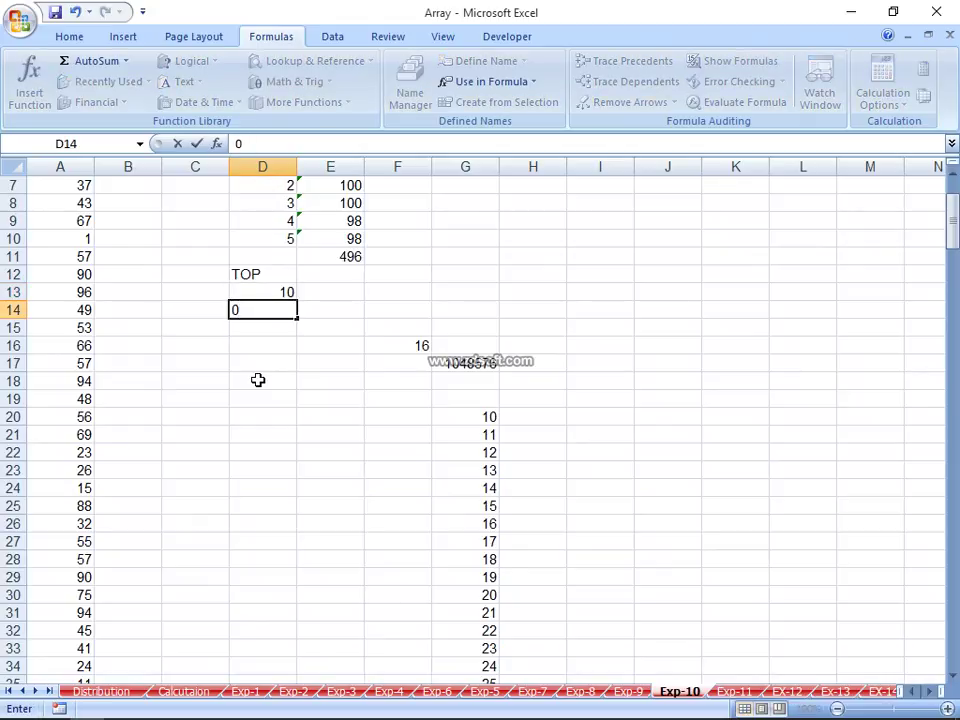
{"action": "key", "text": "Escape"}
{"action": "key", "text": "Up"}
{"action": "type", "text": "100"}
{"action": "key", "text": "Return"}
Step: Set D13 back to 5 and finally to 3
{"action": "key", "text": "Up"}
{"action": "type", "text": "5"}
{"action": "key", "text": "Return"}
{"action": "key", "text": "Up"}
{"action": "type", "text": "3"}
{"action": "key", "text": "Return"}
{"action": "key", "text": "Up"}
Step: Enter =SUM(LARGE(A2:A242,D10)) in E13
{"action": "key", "text": "Right"}
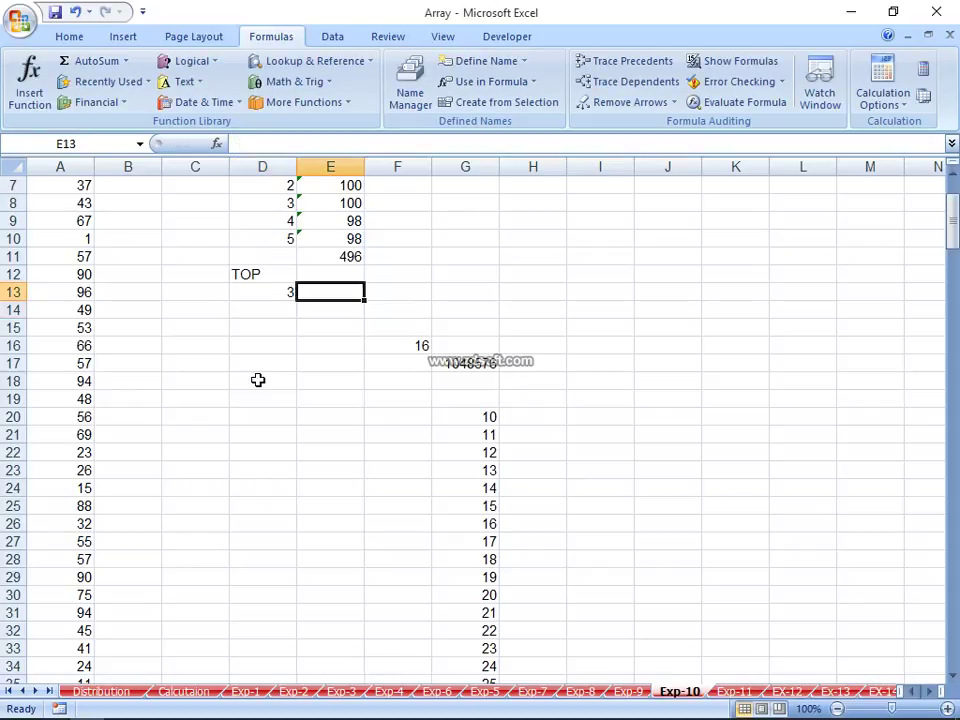
{"action": "type", "text": "=SUM"}
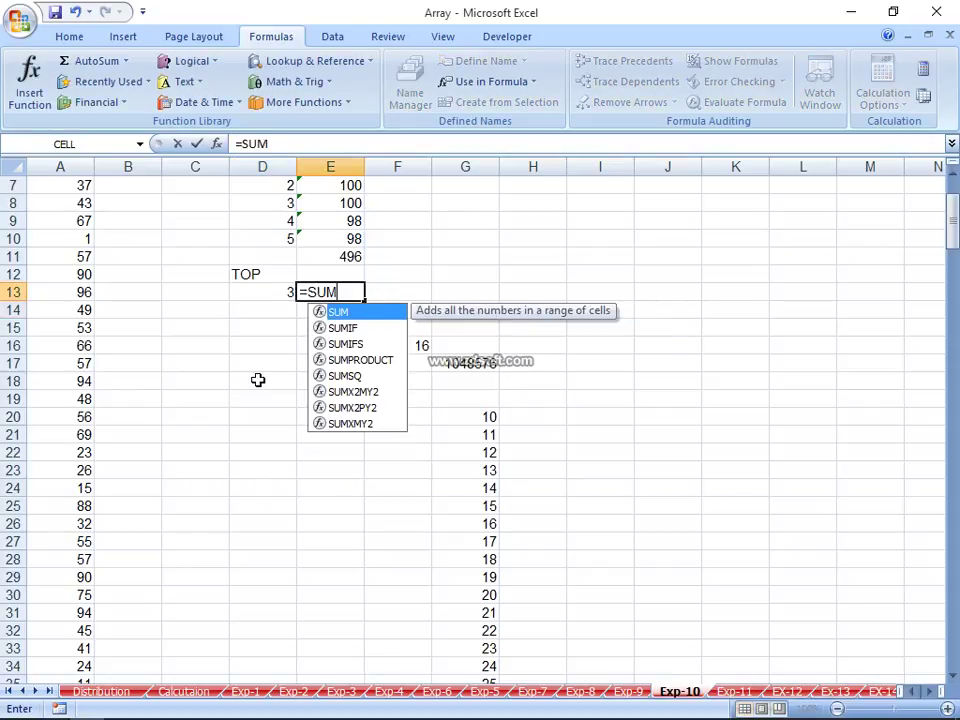
{"action": "type", "text": "("}
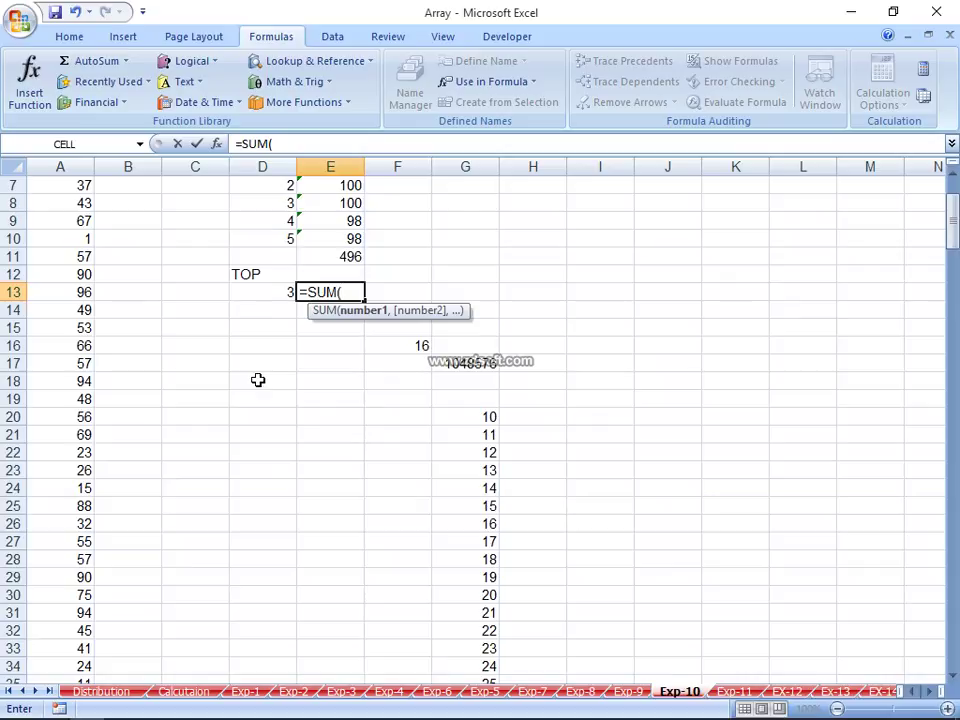
{"action": "type", "text": "LAR"}
{"action": "key", "text": "Tab"}
{"action": "key", "text": "Left"}
{"action": "key", "text": "Left"}
{"action": "key", "text": "Left"}
{"action": "key", "text": "Left"}
{"action": "key", "text": "ctrl+Up"}
{"action": "key", "text": "Down"}
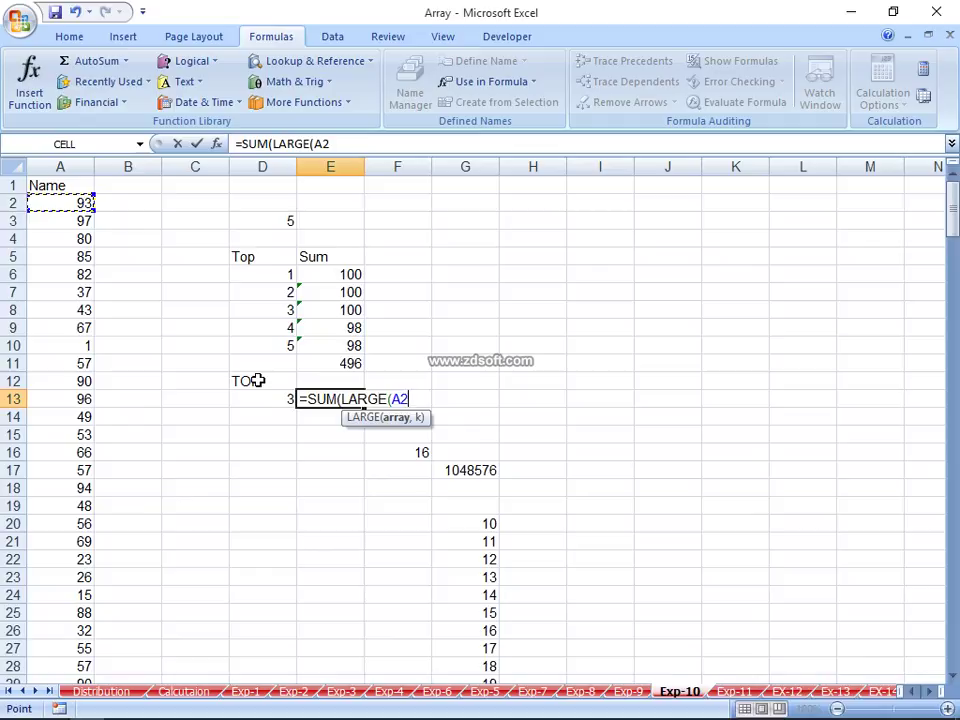
{"action": "key", "text": "ctrl+shift+Down"}
{"action": "type", "text": ":A242,"}
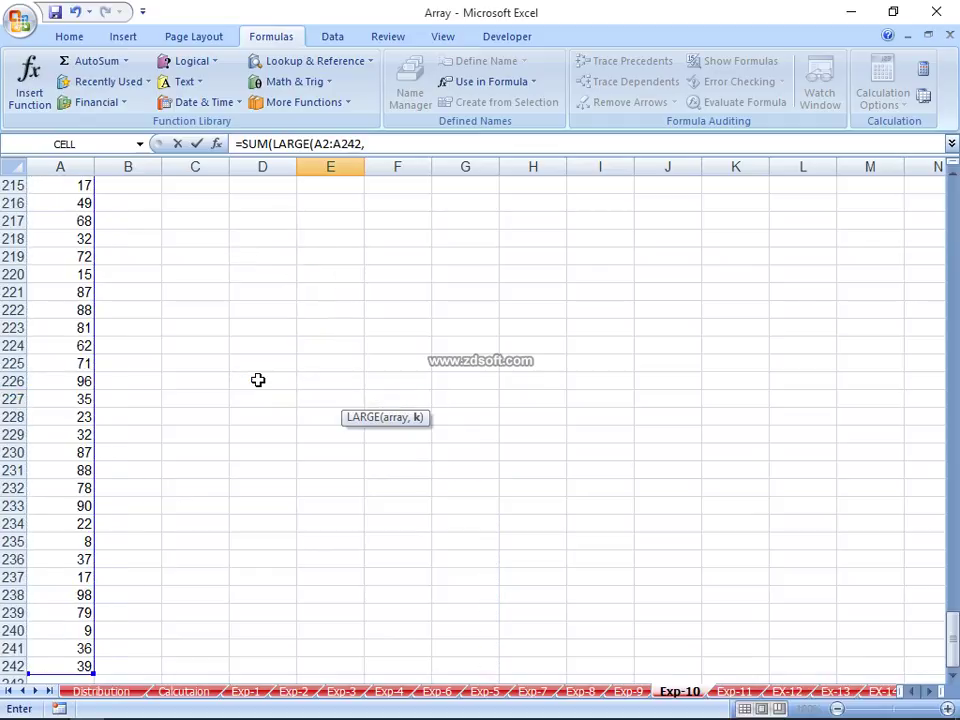
{"action": "key", "text": "Up"}
{"action": "key", "text": "Up"}
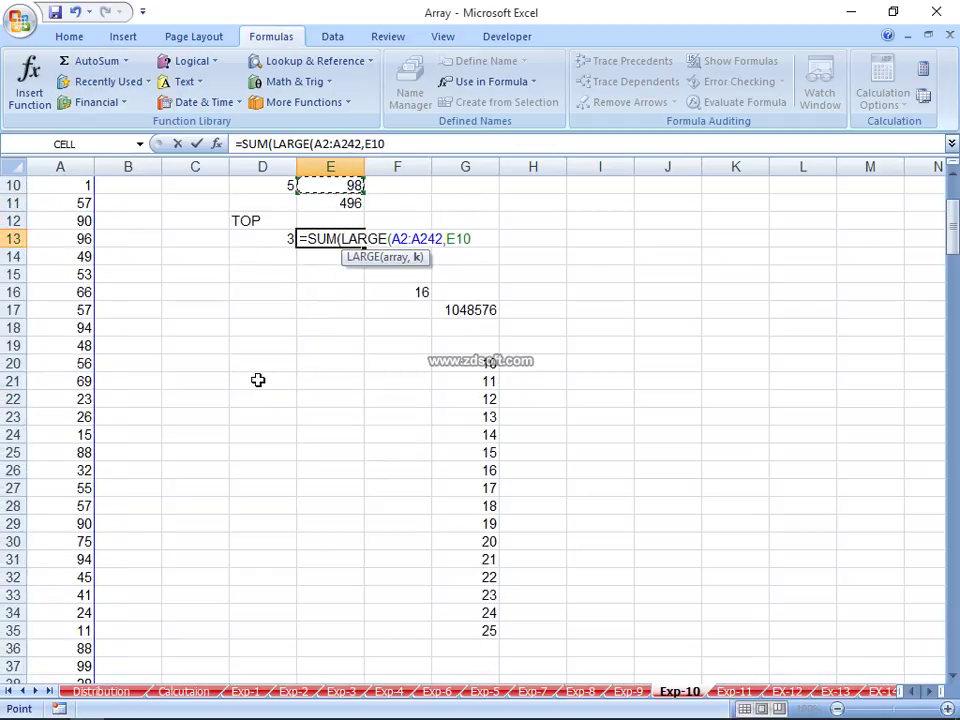
{"action": "key", "text": "Up"}
{"action": "key", "text": "Up"}
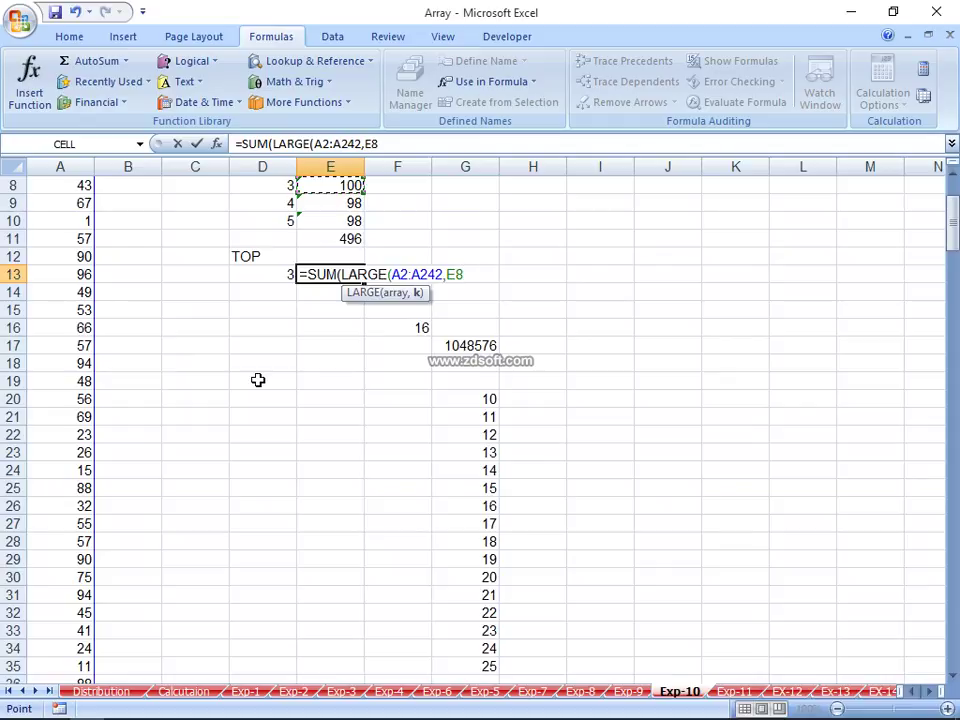
{"action": "key", "text": "Down"}
{"action": "key", "text": "Left"}
{"action": "key", "text": "Down"}
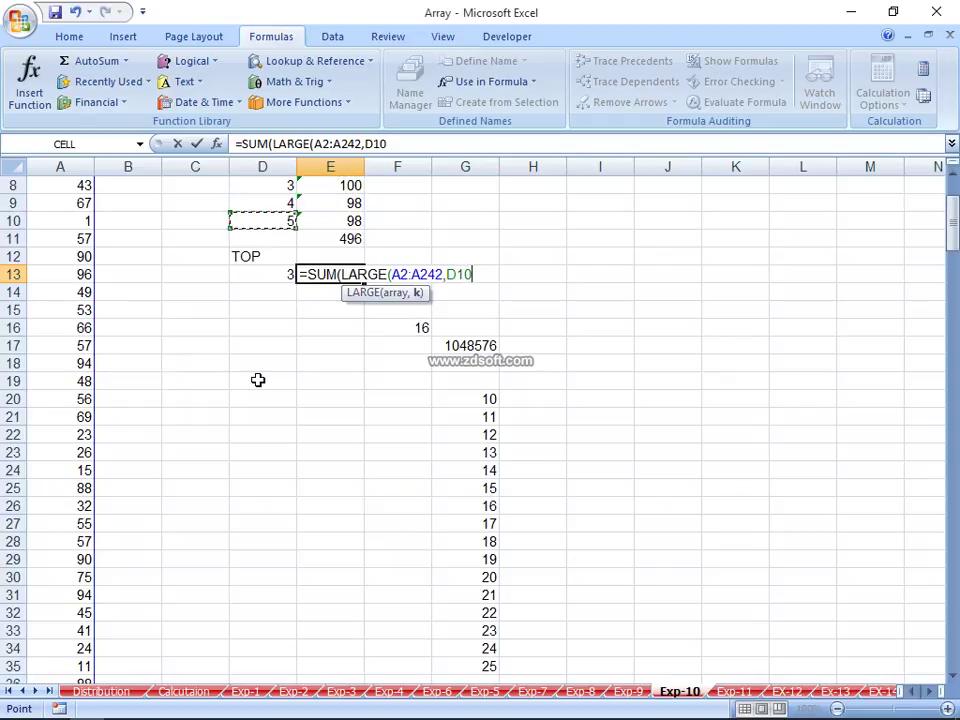
{"action": "key", "text": "Return"}
{"action": "key", "text": "Return"}
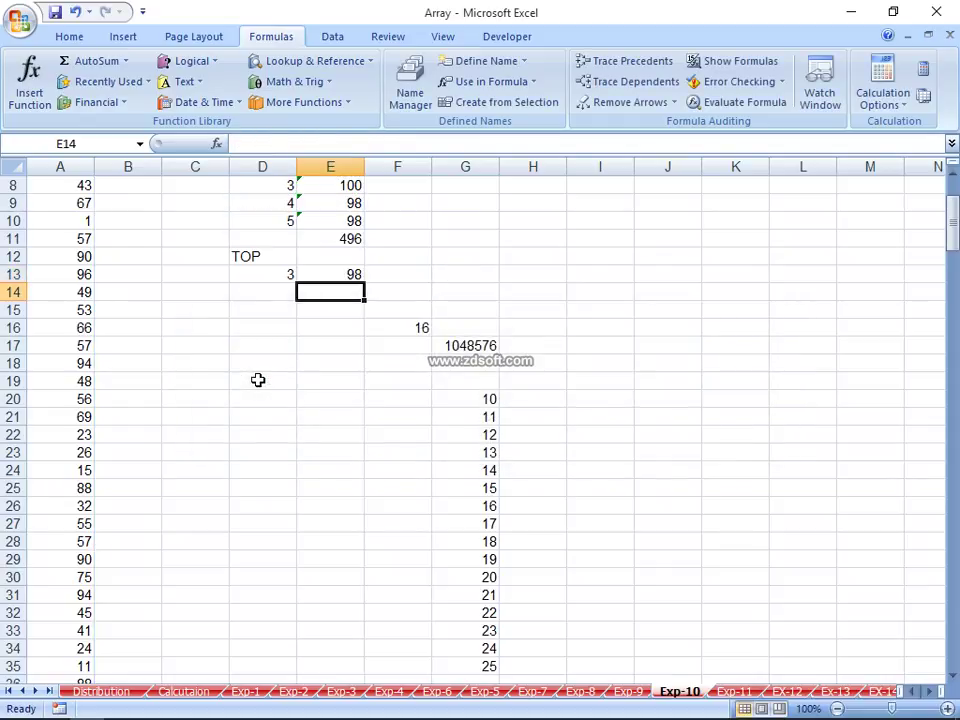
Step: Replace the D10 reference in E13 with ROW("1:3") as LARGE's k argument
{"action": "key", "text": "Up"}
{"action": "key", "text": "F2"}
{"action": "key", "text": "BackSpace"}
{"action": "key", "text": "BackSpace"}
{"action": "key", "text": "BackSpace"}
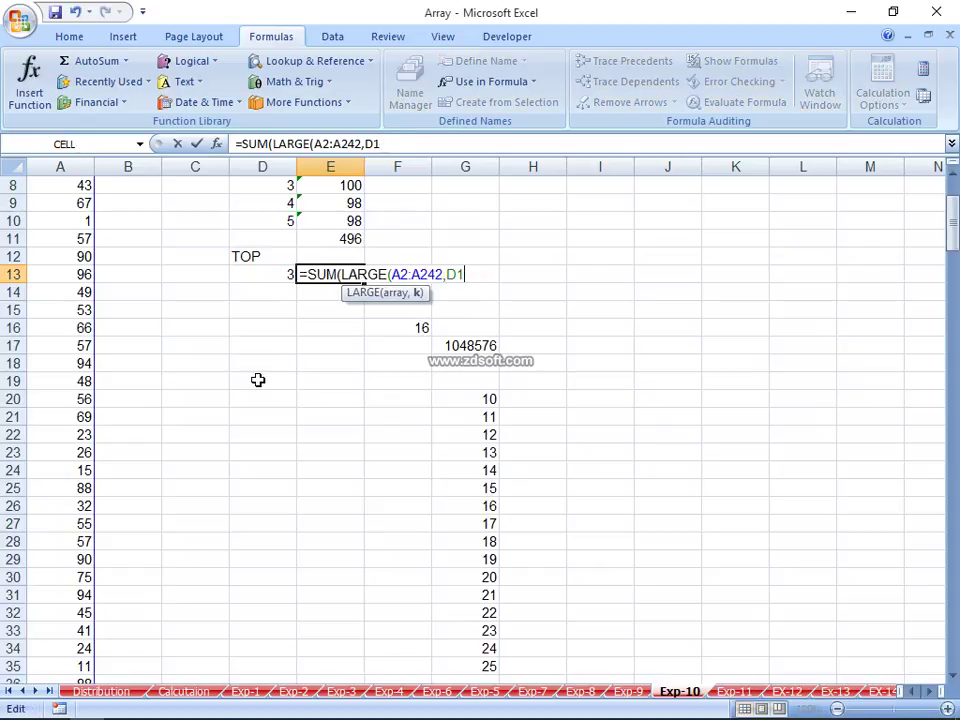
{"action": "key", "text": "BackSpace"}
{"action": "key", "text": "BackSpace"}
{"action": "type", "text": "ROW"}
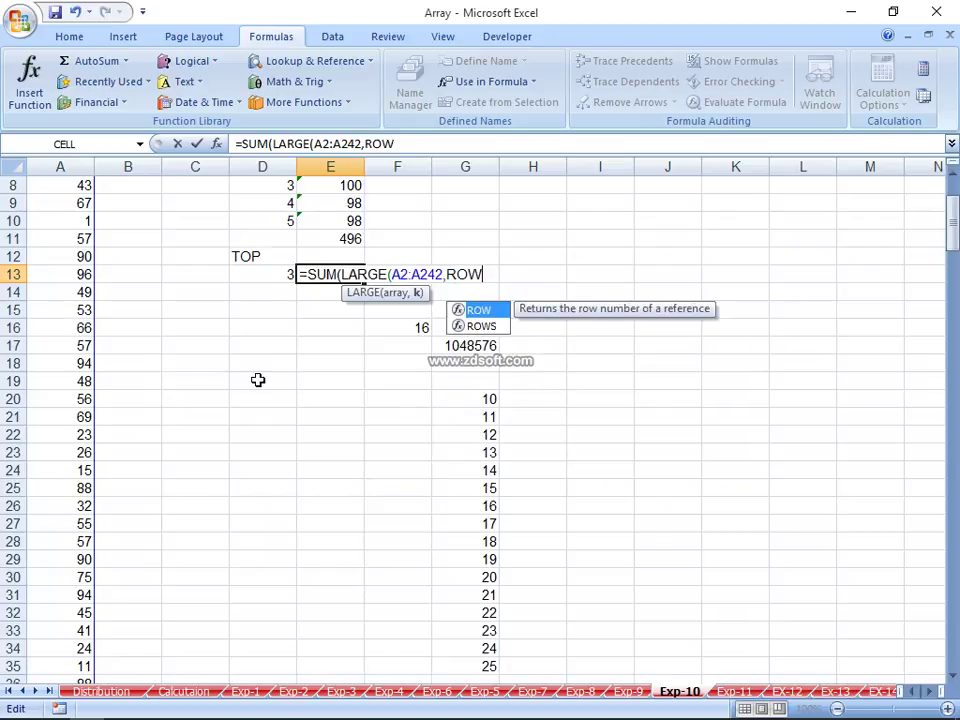
{"action": "type", "text": "("}
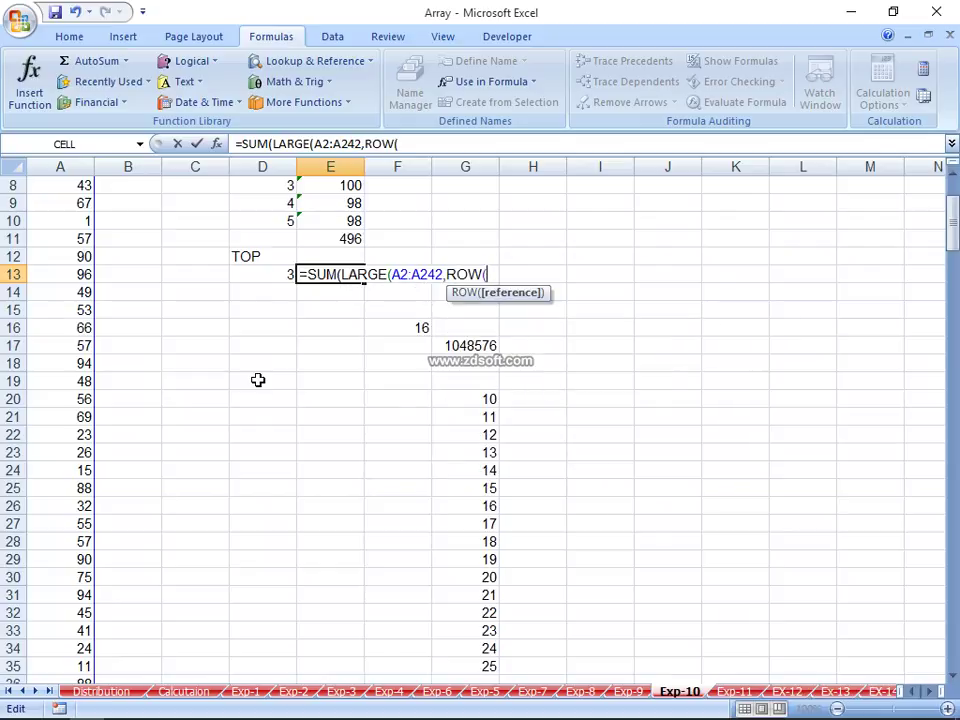
{"action": "type", "text": "'"}
{"action": "key", "text": "BackSpace"}
{"action": "type", "text": "\"1:"}
{"action": "type", "text": "3"}
{"action": "type", "text": "\""}
{"action": "type", "text": ")"}
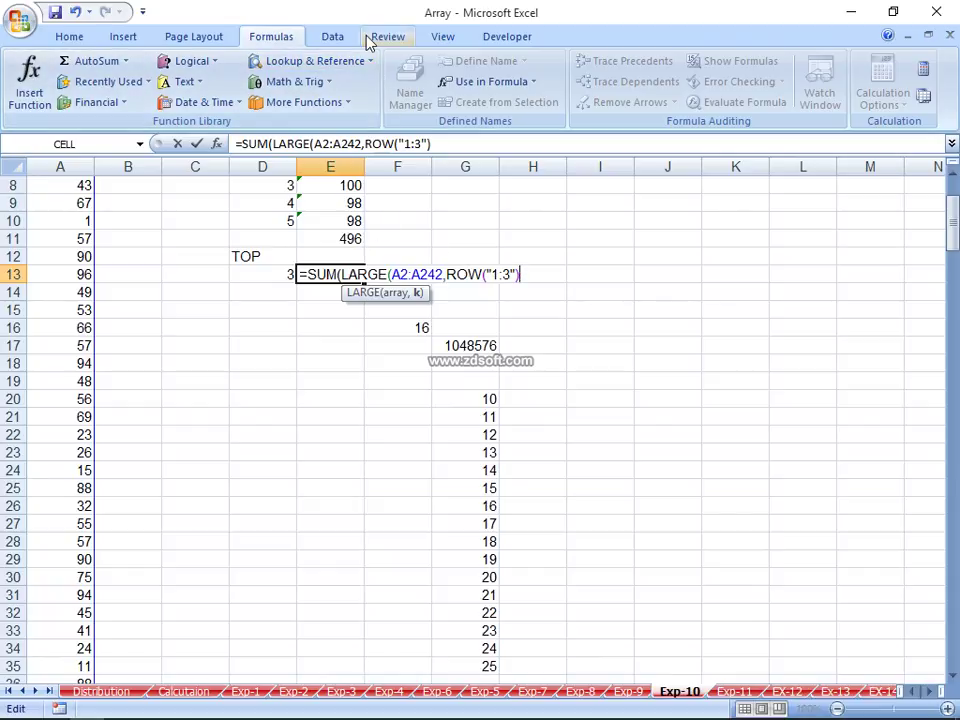
Step: Retype E13's ROW argument as "1:3" and try committing it, dismissing the formula errors
{"action": "key", "text": "BackSpace"}
{"action": "key", "text": "BackSpace"}
{"action": "key", "text": "BackSpace"}
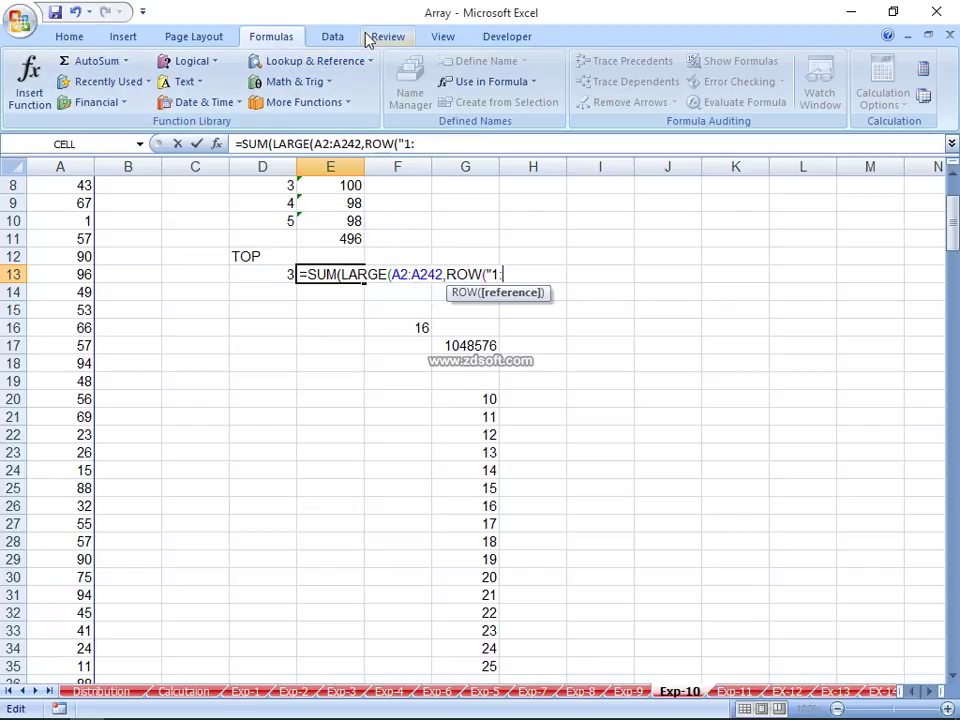
{"action": "left_click", "coordinate": [232, 268]}
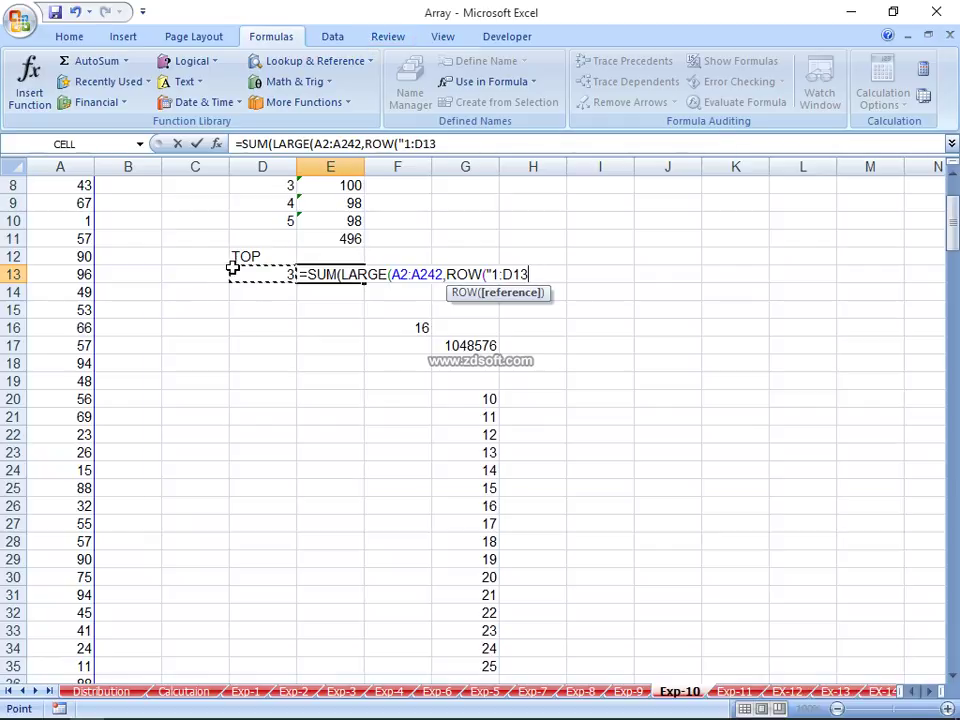
{"action": "key", "text": "Return"}
{"action": "key", "text": "Return"}
{"action": "key", "text": "Return"}
{"action": "key", "text": "Return"}
{"action": "key", "text": "BackSpace"}
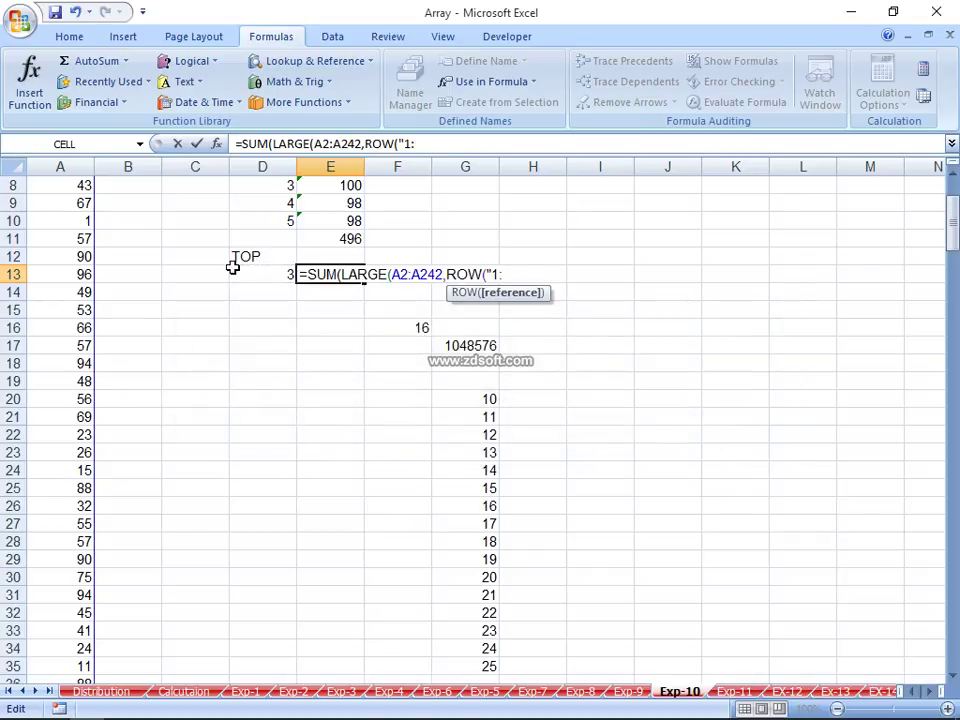
{"action": "type", "text": "3\")"}
{"action": "key", "text": "ctrl+shift+Return"}
{"action": "key", "text": "Return"}
{"action": "key", "text": "End"}
{"action": "key", "text": "End"}
{"action": "key", "text": "ctrl+shift+Return"}
{"action": "key", "text": "Return"}
{"action": "key", "text": "ctrl+shift+Return"}
{"action": "key", "text": "Return"}
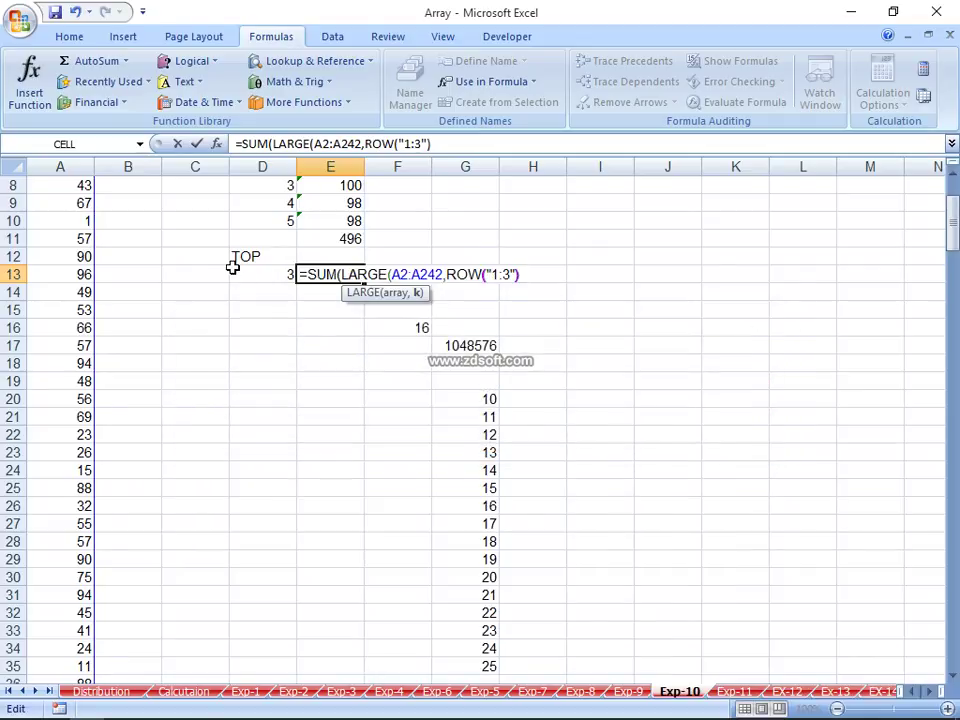
Step: Wrap "1:3" in INDIRECT inside ROW and array-enter E13
{"action": "key", "text": "Left"}
{"action": "key", "text": "Left"}
{"action": "key", "text": "Left"}
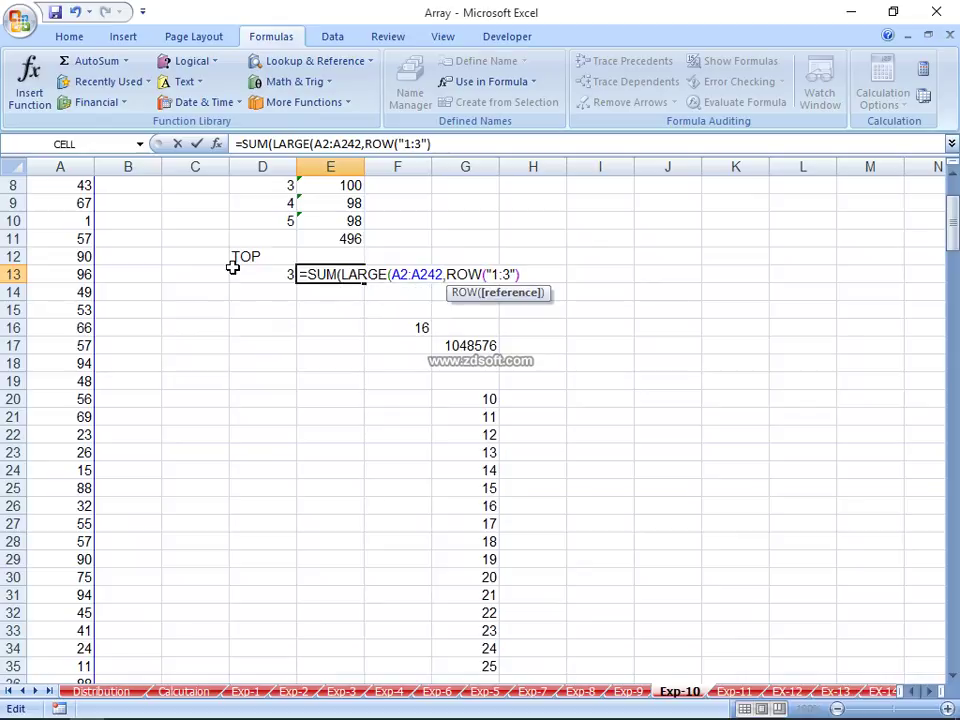
{"action": "type", "text": "IND"}
{"action": "key", "text": "Down"}
{"action": "key", "text": "Tab"}
{"action": "key", "text": "ctrl+shift+Return"}
{"action": "key", "text": "Return"}
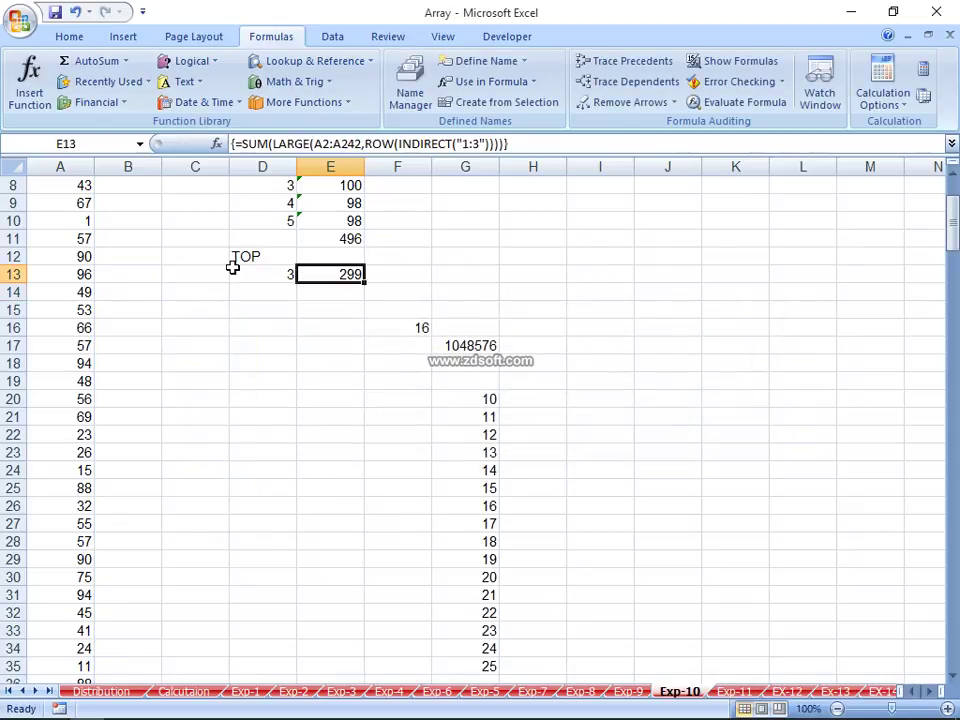
{"action": "key", "text": "Return"}
Step: Test top counts 5, 3 and 4 in D13
{"action": "left_click", "coordinate": [232, 267]}
{"action": "type", "text": "5"}
{"action": "key", "text": "Return"}
{"action": "left_click", "coordinate": [232, 267]}
{"action": "type", "text": "3"}
{"action": "key", "text": "Return"}
{"action": "left_click", "coordinate": [232, 273]}
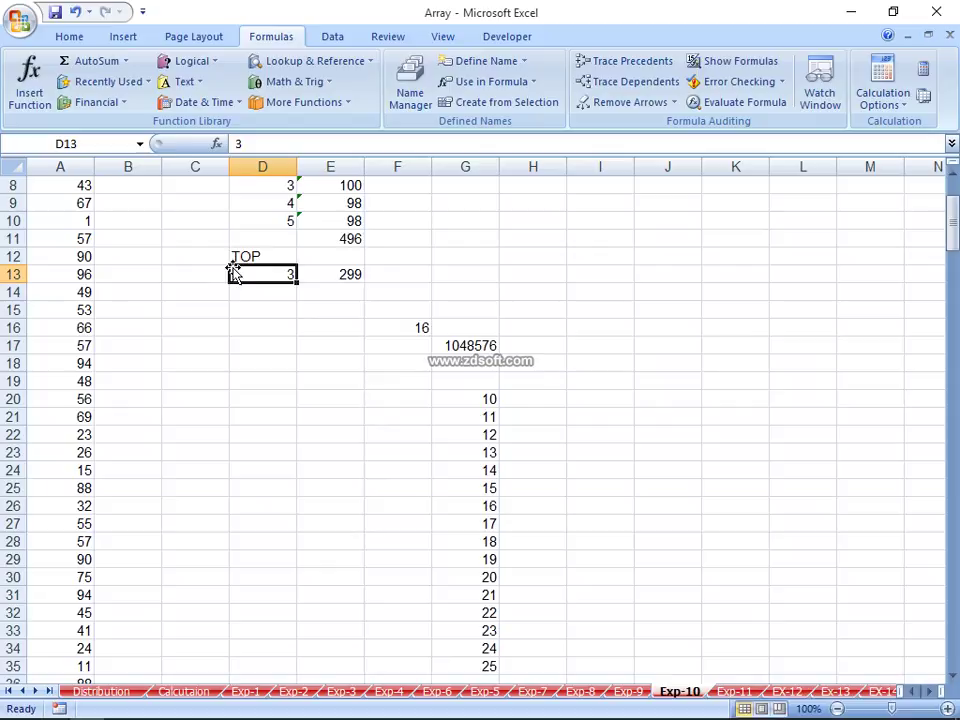
{"action": "type", "text": "4"}
{"action": "key", "text": "Return"}
Step: Change INDIRECT's text to "1:"&D13 in E13 and re-enter it as an array formula
{"action": "key", "text": "Right"}
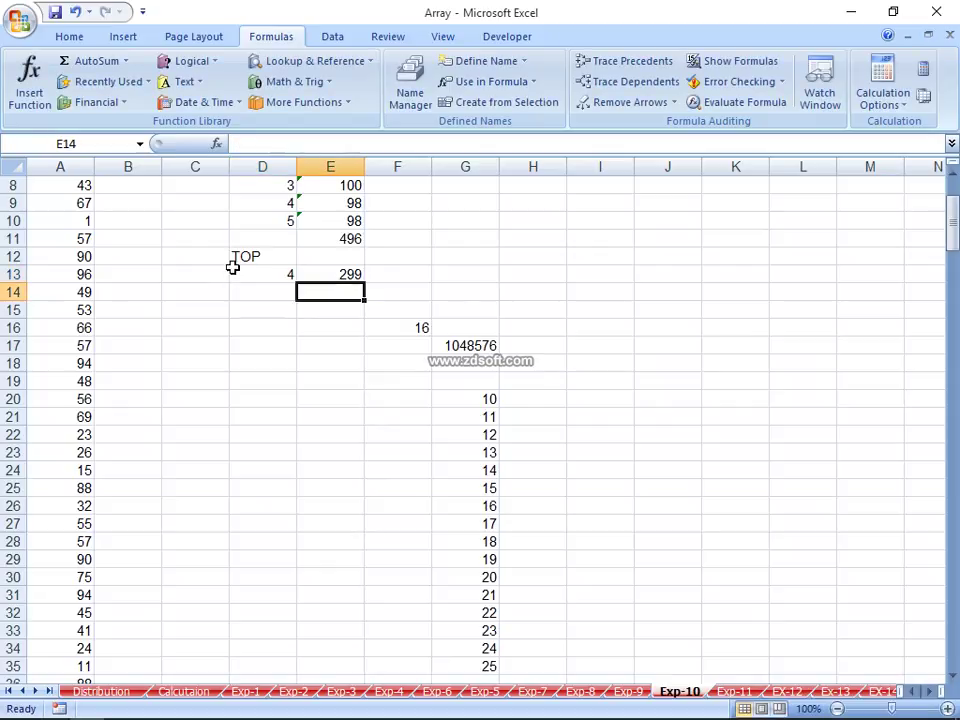
{"action": "key", "text": "Up"}
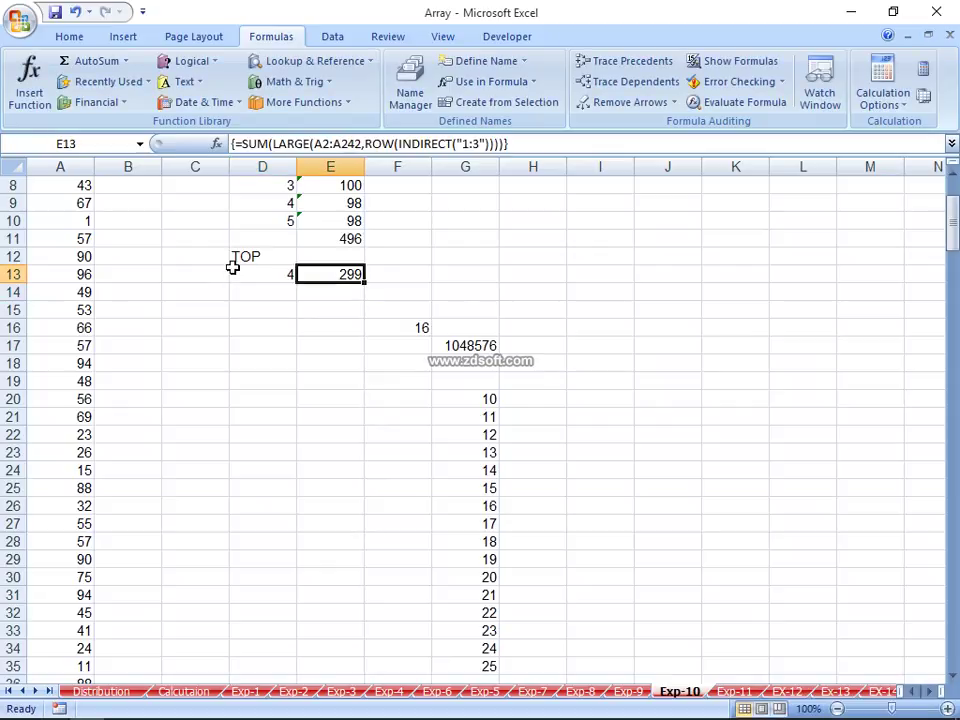
{"action": "left_click", "coordinate": [483, 144]}
{"action": "key", "text": "BackSpace"}
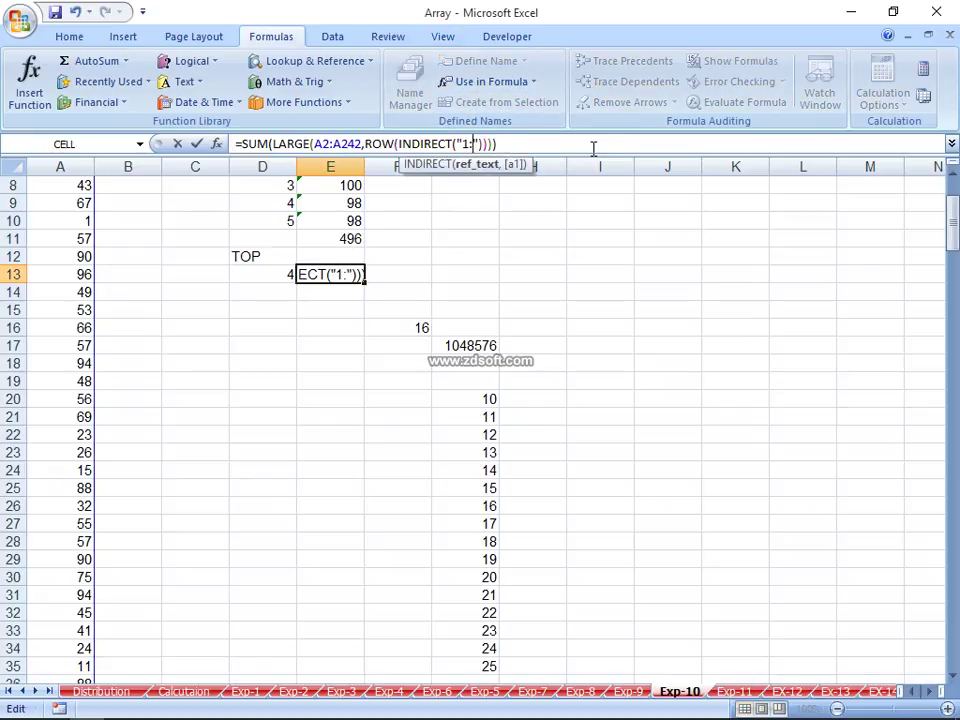
{"action": "type", "text": "&"}
{"action": "key", "text": "Left"}
{"action": "left_click", "coordinate": [489, 143]}
{"action": "left_click", "coordinate": [274, 273]}
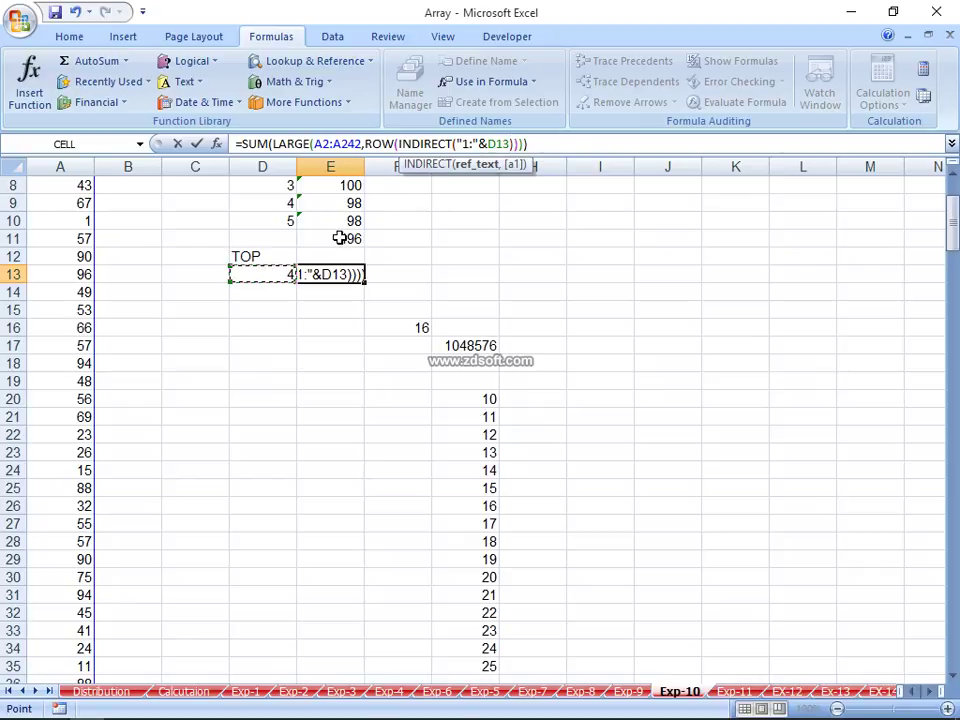
{"action": "key", "text": "Return"}
{"action": "key", "text": "Up"}
{"action": "key", "text": "F2"}
{"action": "key", "text": "ctrl+shift+Return"}
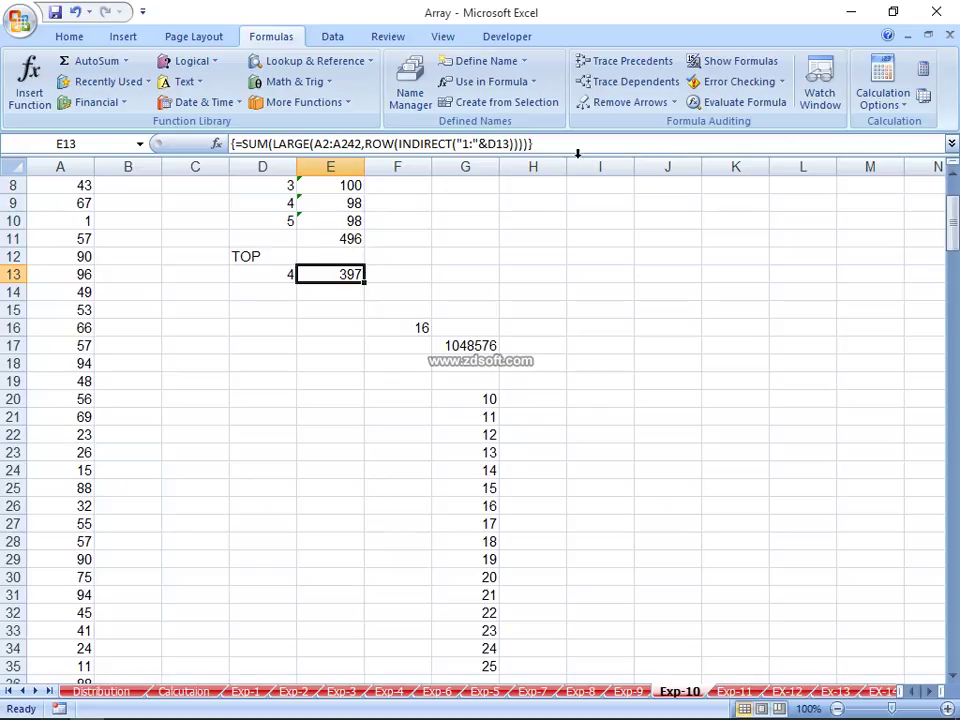
Step: Set D13 to 100 so E13 totals the top 100 values, 8145
{"action": "left_click", "coordinate": [261, 274]}
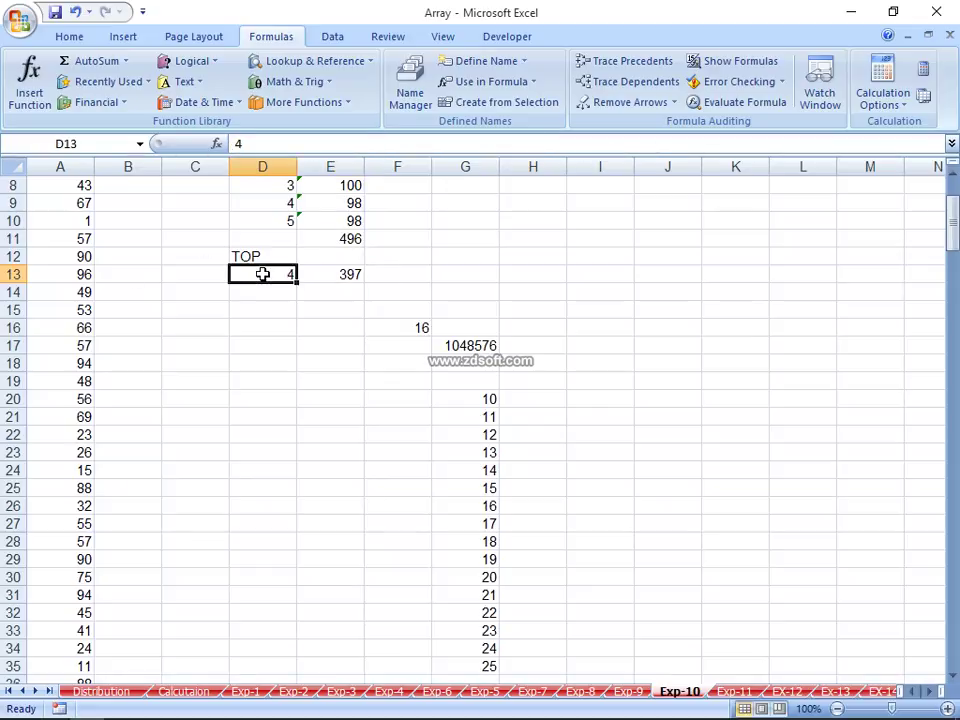
{"action": "type", "text": "100"}
{"action": "key", "text": "Return"}
{"action": "key", "text": "Up"}
{"action": "key", "text": "Right"}
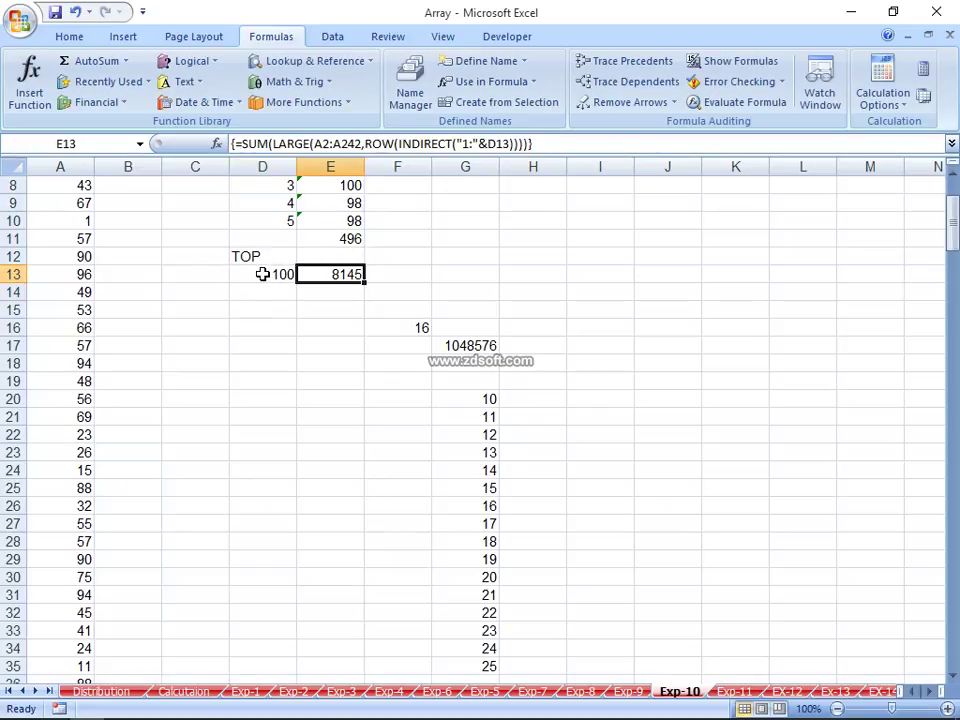
{"action": "key", "text": "Down"}
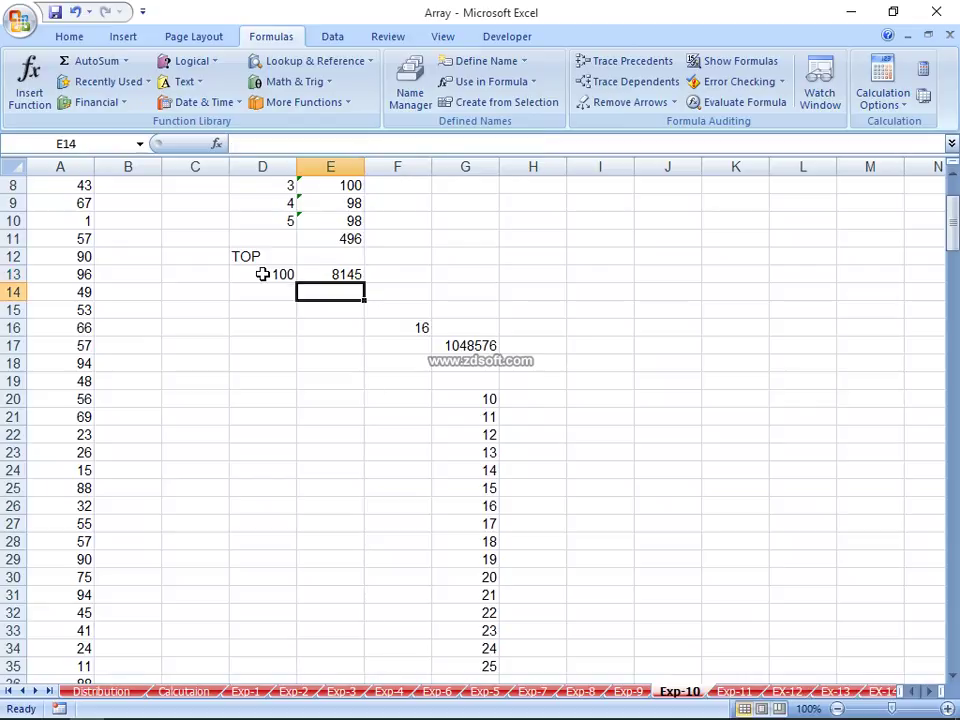
{"action": "type", "text": "=ROW(1"}
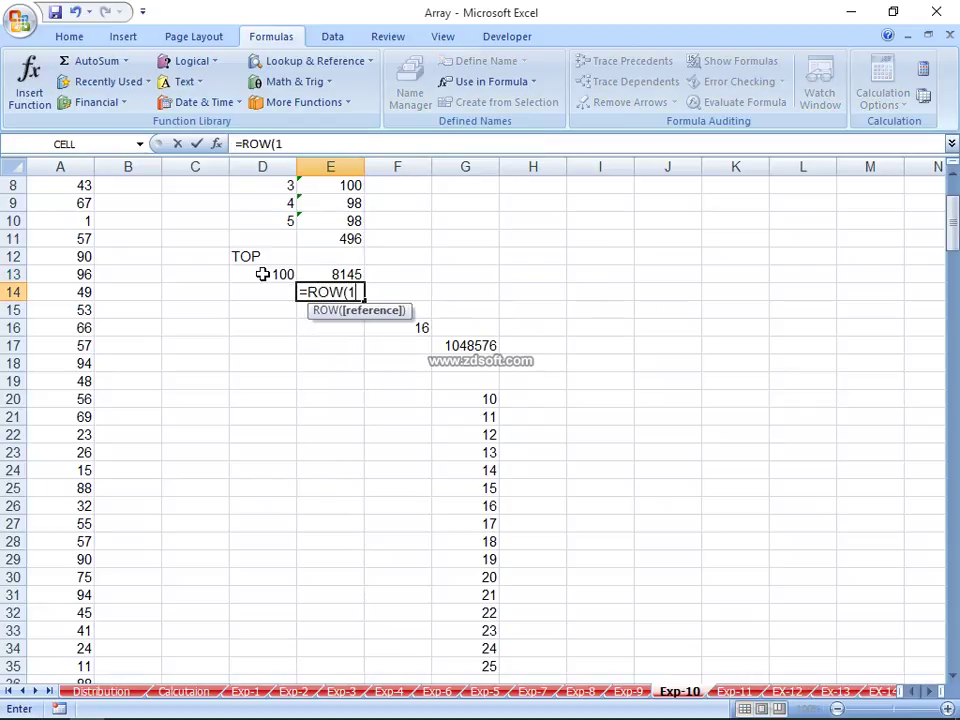
{"action": "type", "text": "100"}
{"action": "key", "text": "Escape"}
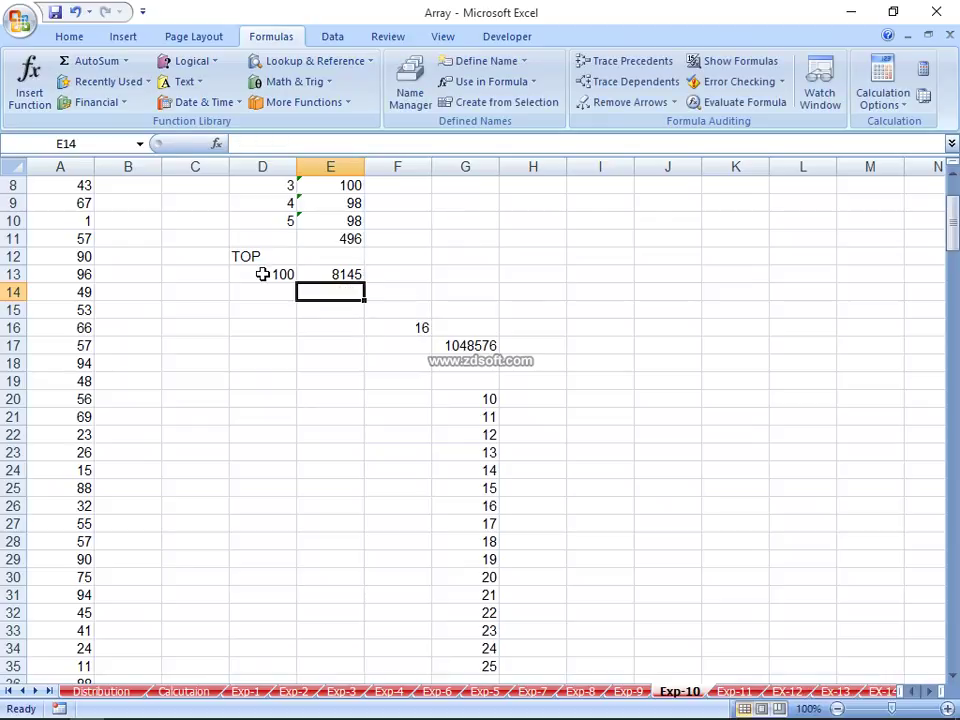
{"action": "type", "text": "=ROW(2:100"}
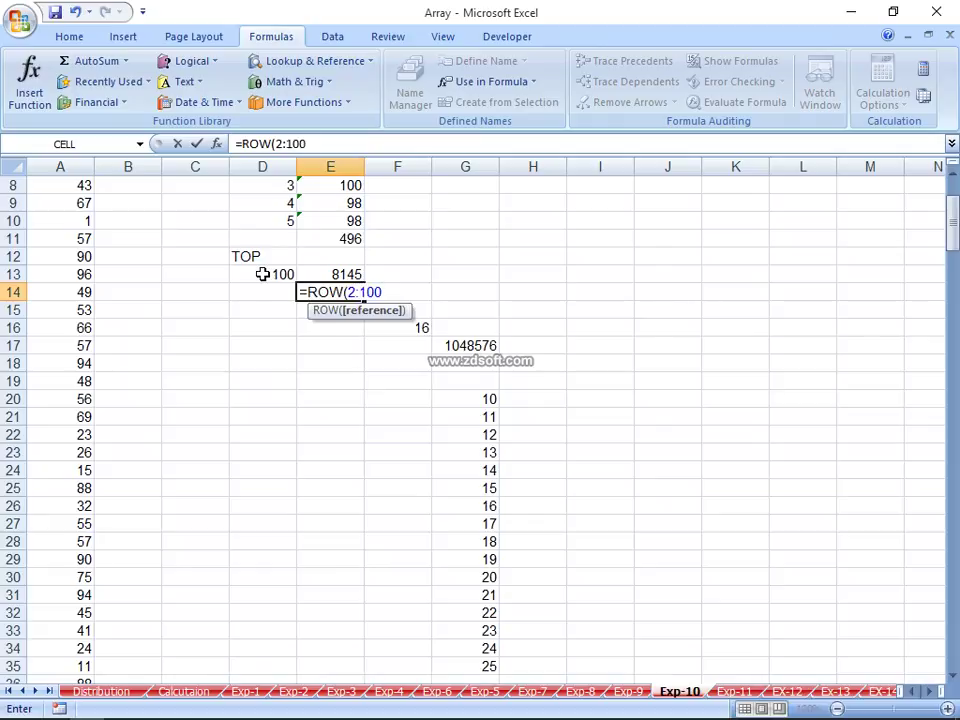
{"action": "key", "text": "Escape"}
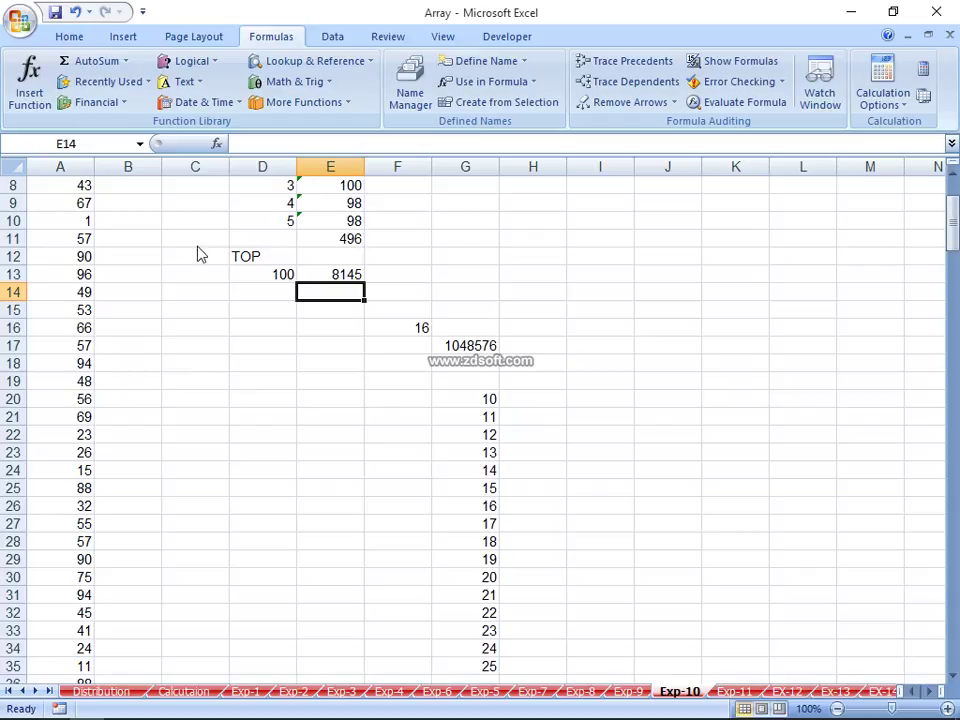
Step: Switch to the Exp-11 sheet and back to the Exp-10 sheet
{"action": "left_click", "coordinate": [50, 697]}
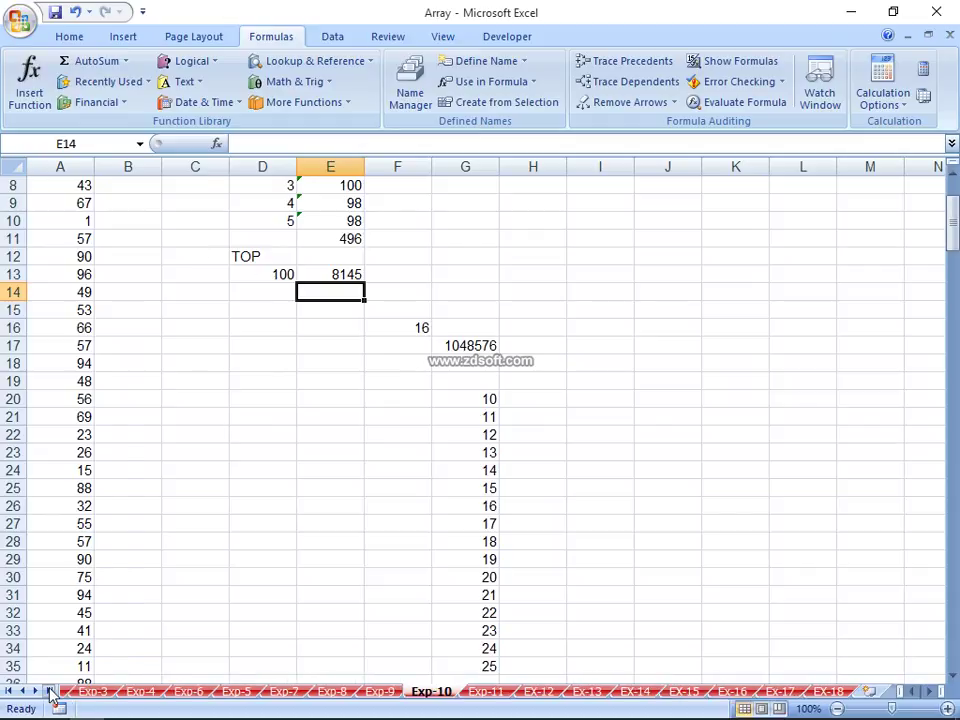
{"action": "left_click", "coordinate": [480, 696]}
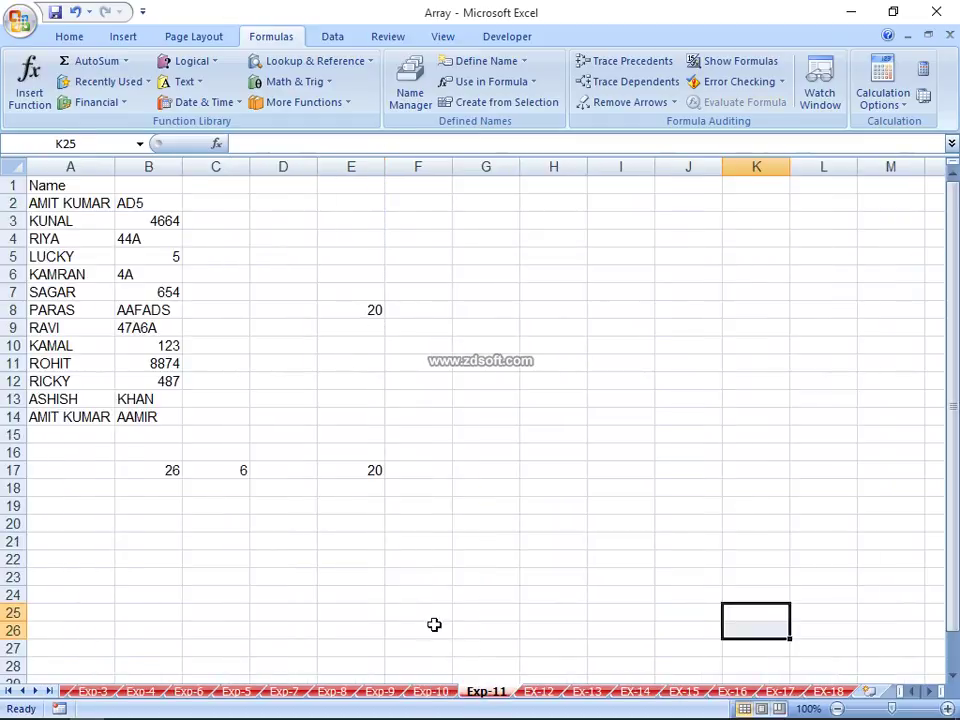
{"action": "left_click", "coordinate": [448, 693]}
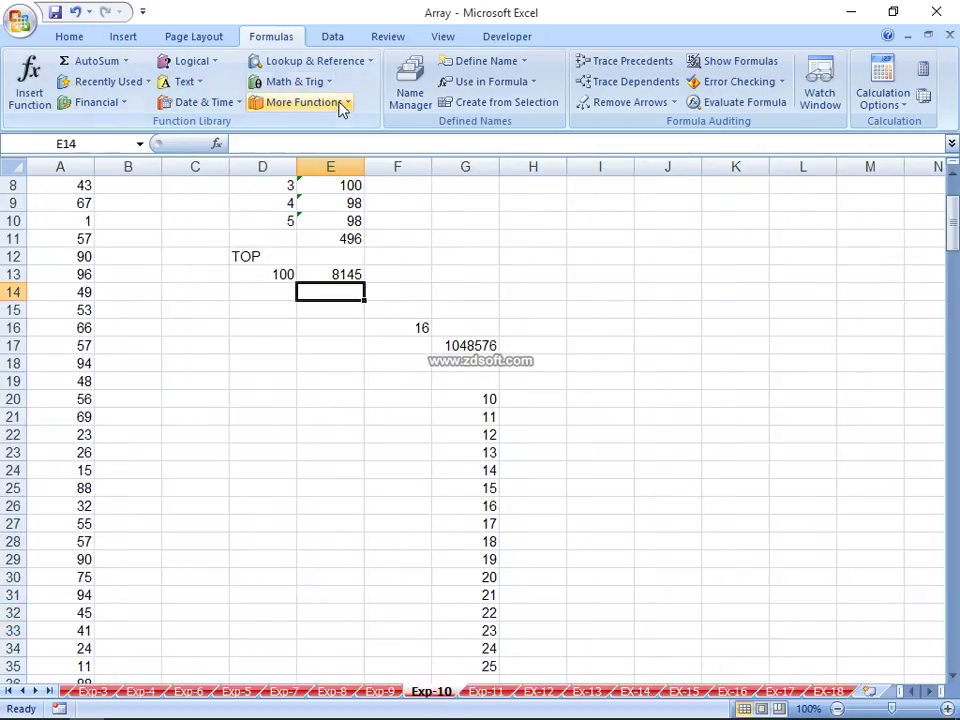
Step: Inspect E13's SUM(LARGE(A2:A242,ROW(INDIRECT("1:"&D13)))) array formula totalling the top 100 as 8145
{"action": "left_click", "coordinate": [330, 81]}
{"action": "left_click", "coordinate": [562, 274]}
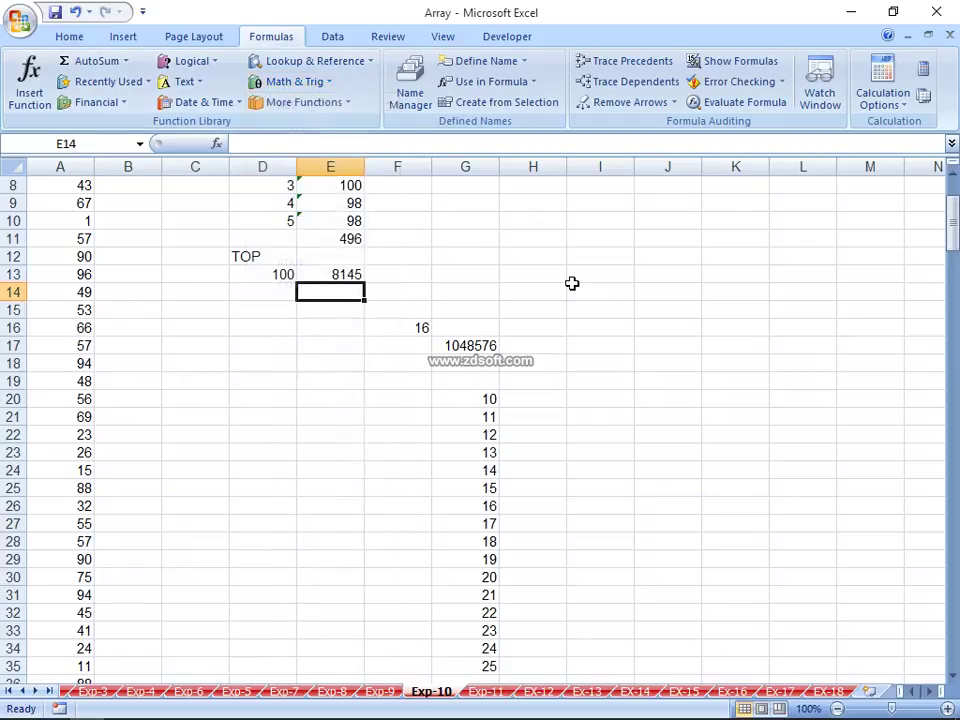
{"action": "left_click", "coordinate": [333, 272]}
{"action": "scroll", "coordinate": [330, 268], "scroll_direction": "up", "scroll_amount": 2}
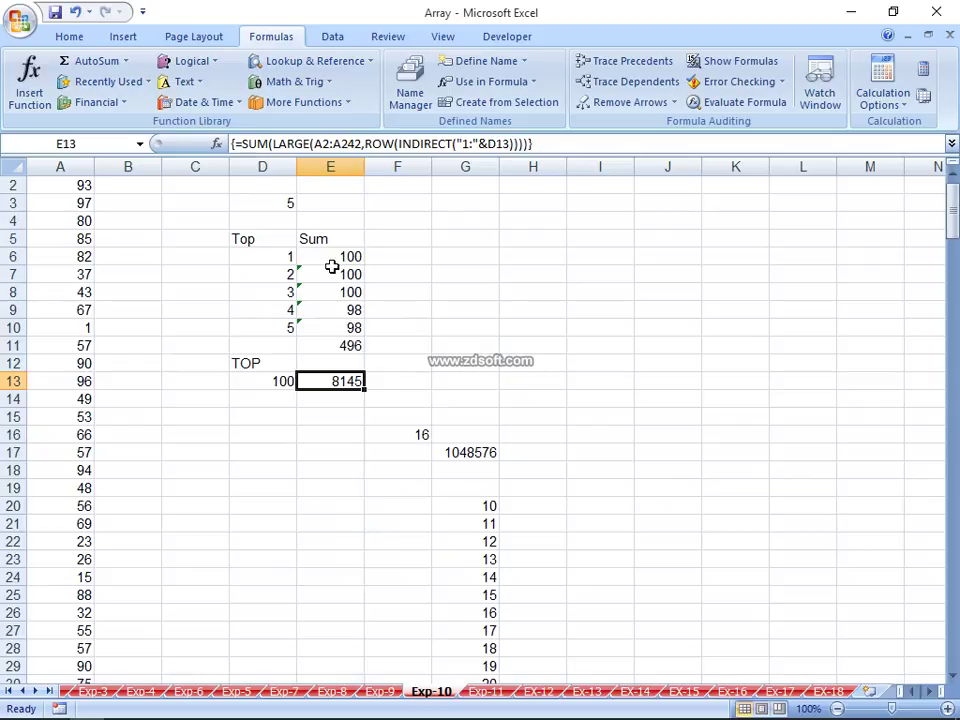
Step: Review the LARGE formulas in the Top and Sum table D5:E11 and E13's array formula
{"action": "left_click", "coordinate": [332, 270]}
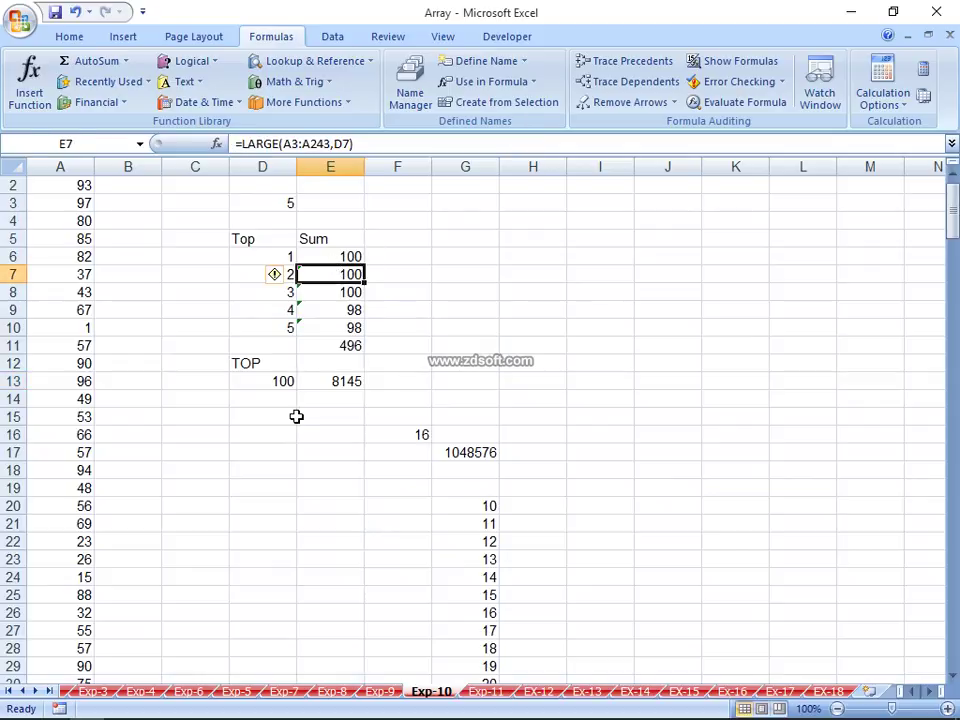
{"action": "left_click_drag", "start_coordinate": [281, 236], "coordinate": [360, 346]}
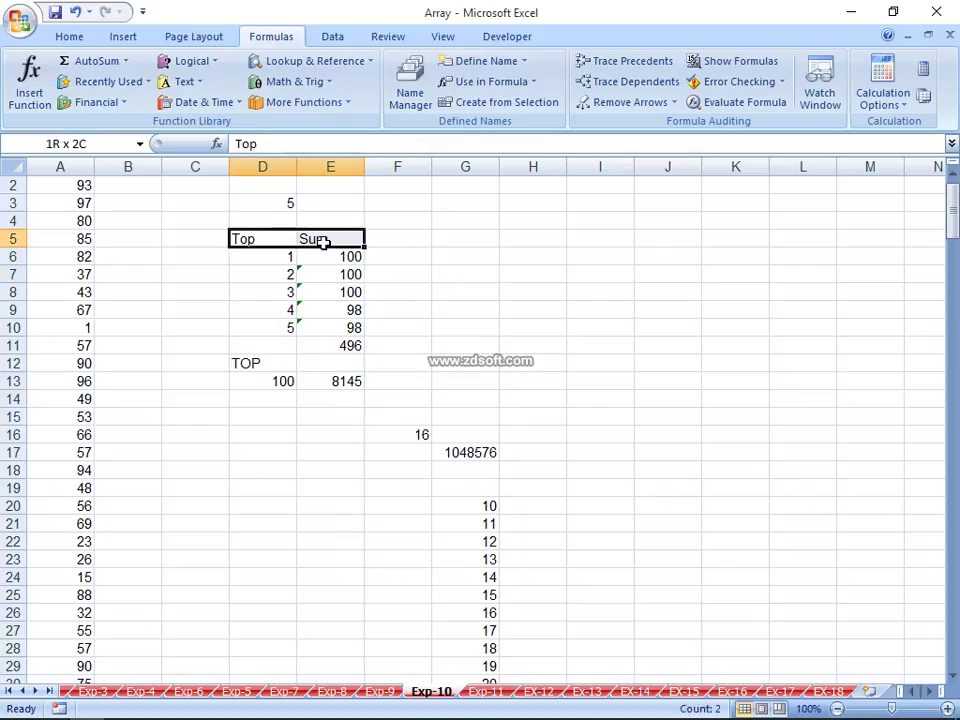
{"action": "left_click", "coordinate": [357, 381]}
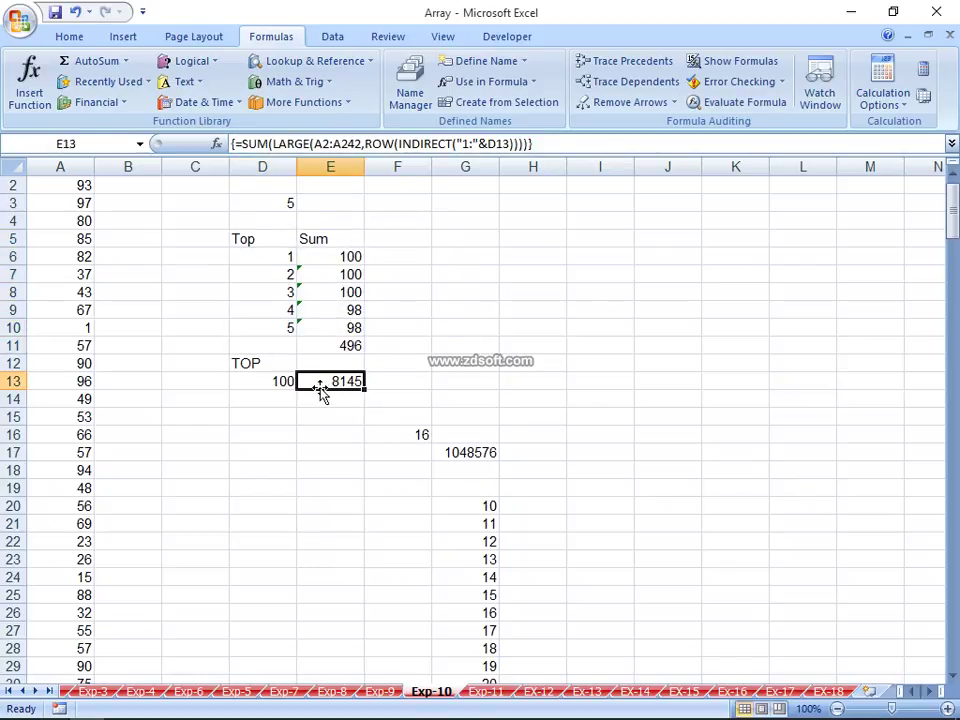
Step: Enter 5 as the top count in D13 so E13 recalculates to 495
{"action": "left_click", "coordinate": [282, 380]}
{"action": "type", "text": "5"}
{"action": "key", "text": "Return"}
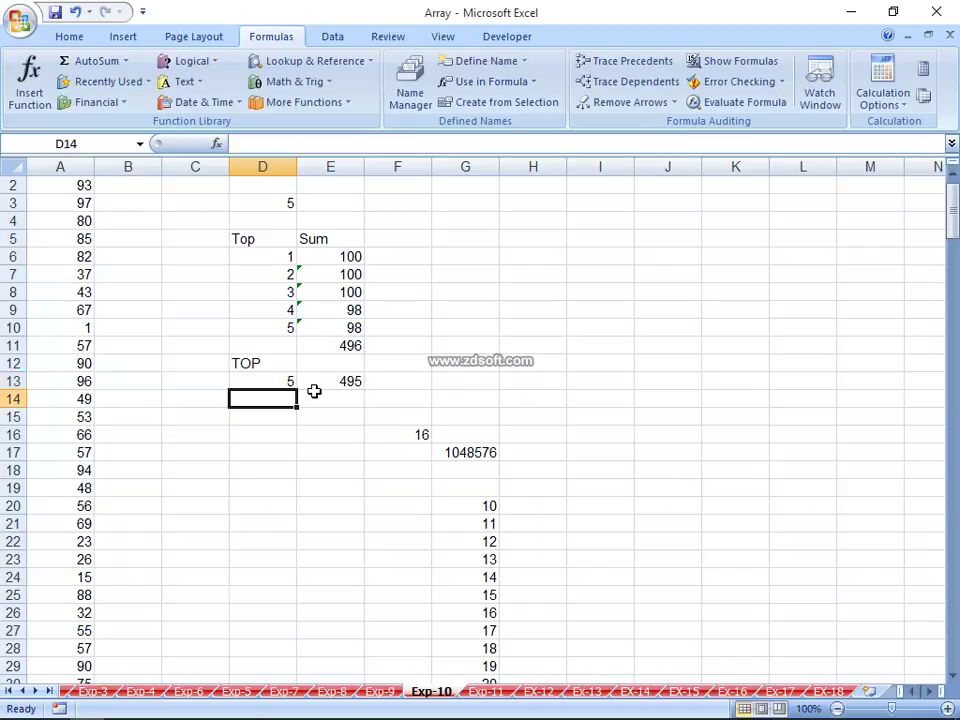
{"action": "key", "text": "Up"}
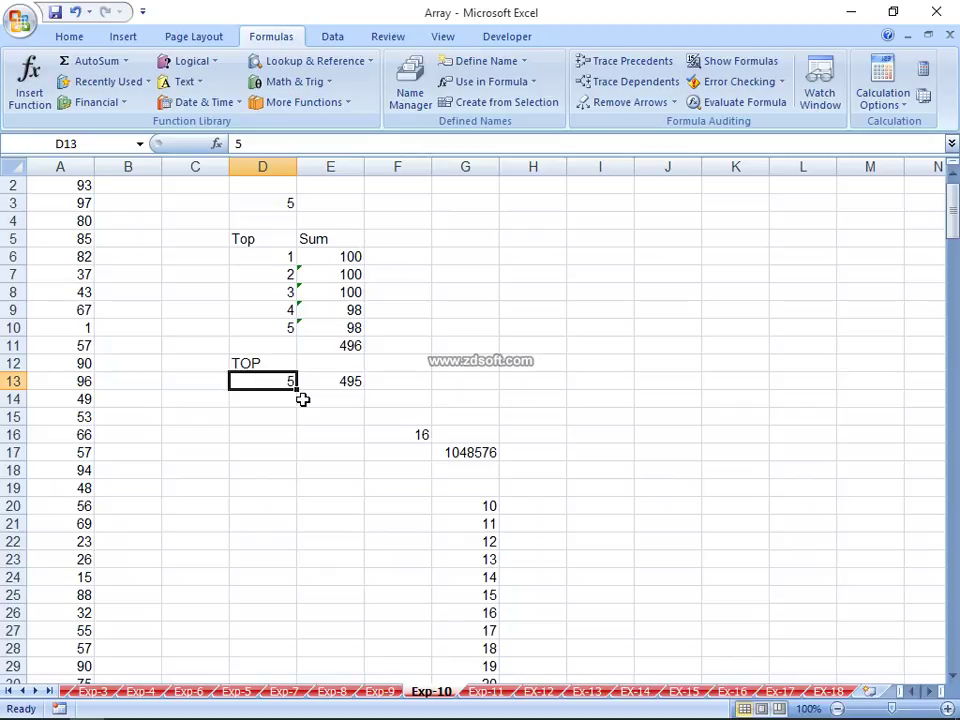
Step: Check the LARGE formula in E10 of the D6:F12 table, then select empty cell F3
{"action": "left_click_drag", "start_coordinate": [272, 255], "coordinate": [367, 357]}
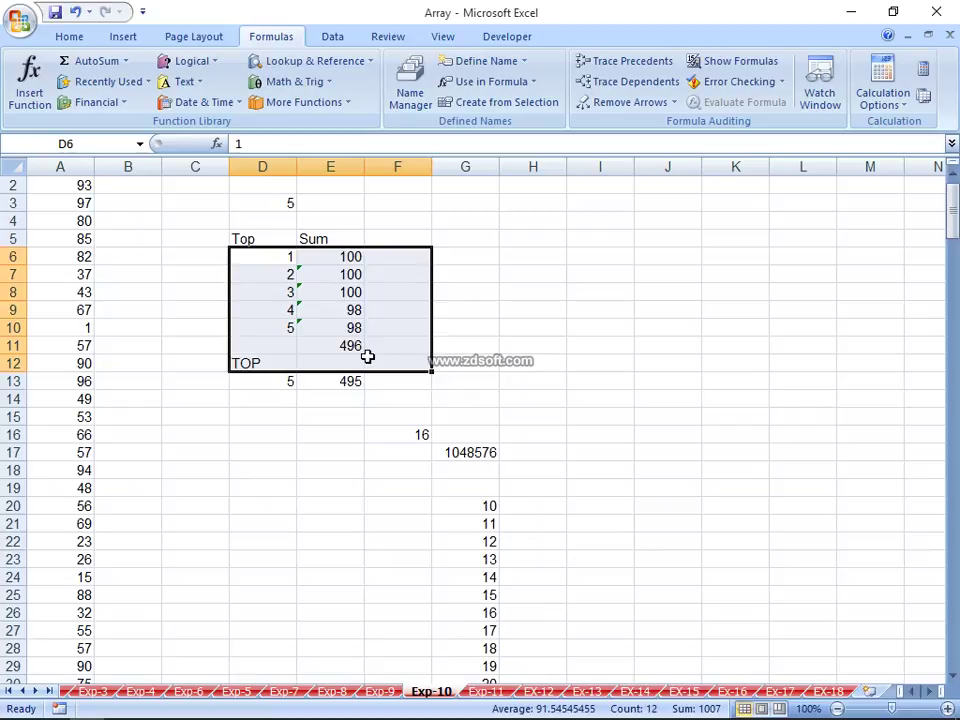
{"action": "left_click", "coordinate": [329, 322]}
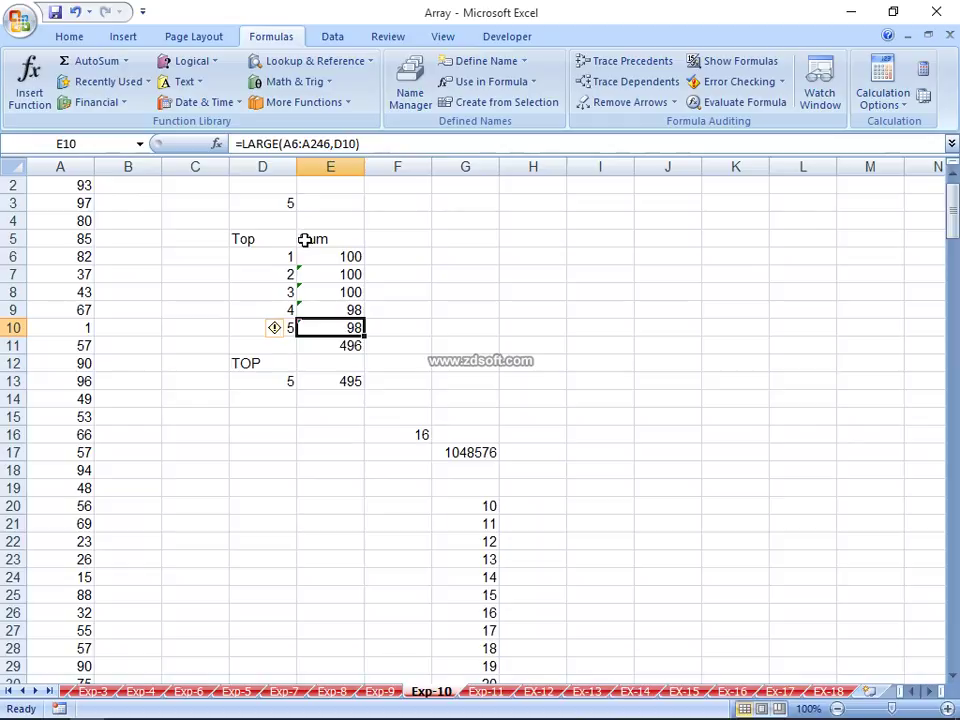
{"action": "left_click", "coordinate": [368, 210]}
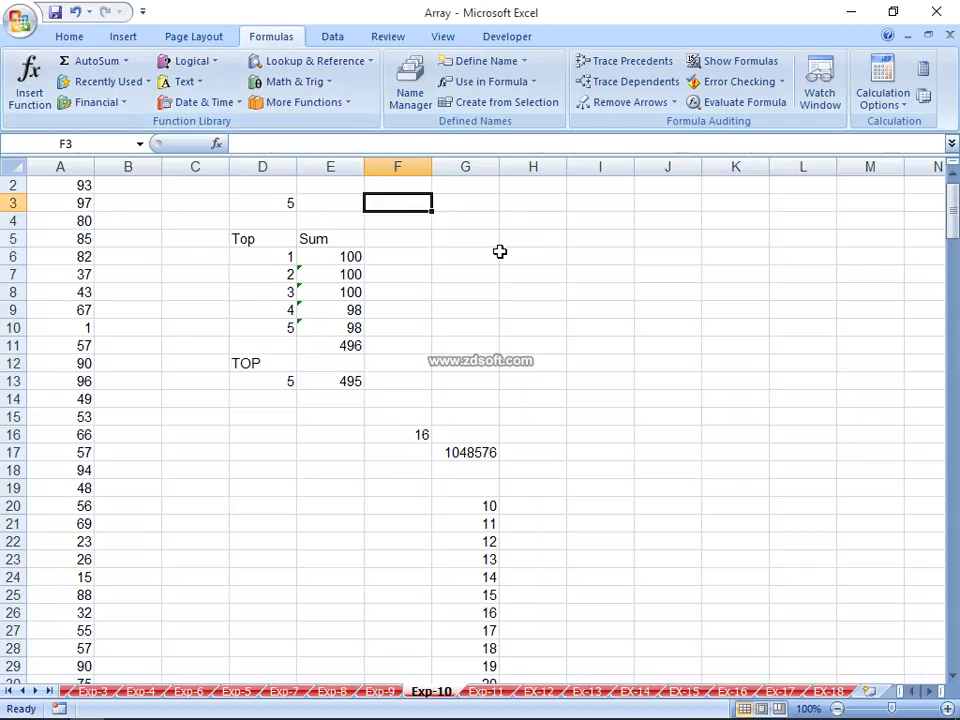
{"action": "key", "text": "ctrl+Page_Down"}
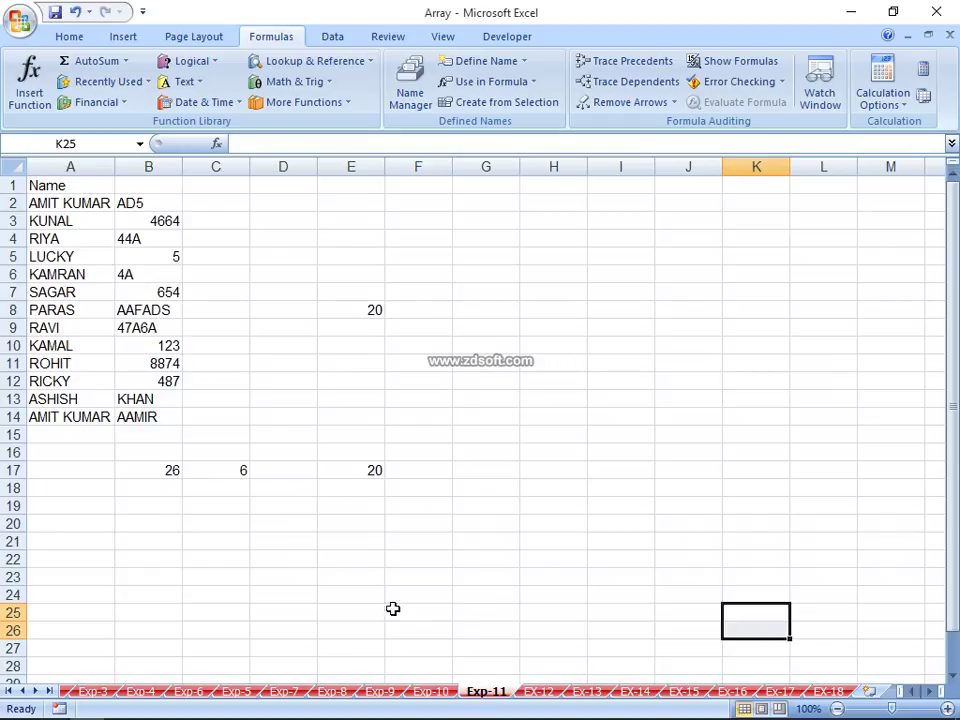
{"action": "left_click", "coordinate": [438, 692]}
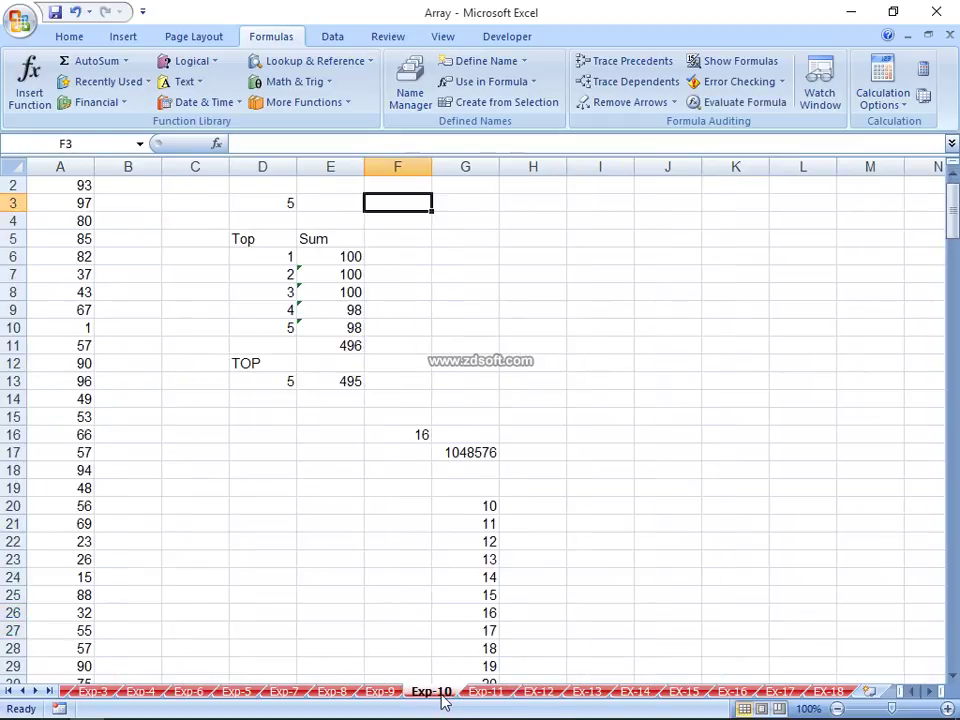
{"action": "left_click", "coordinate": [347, 379]}
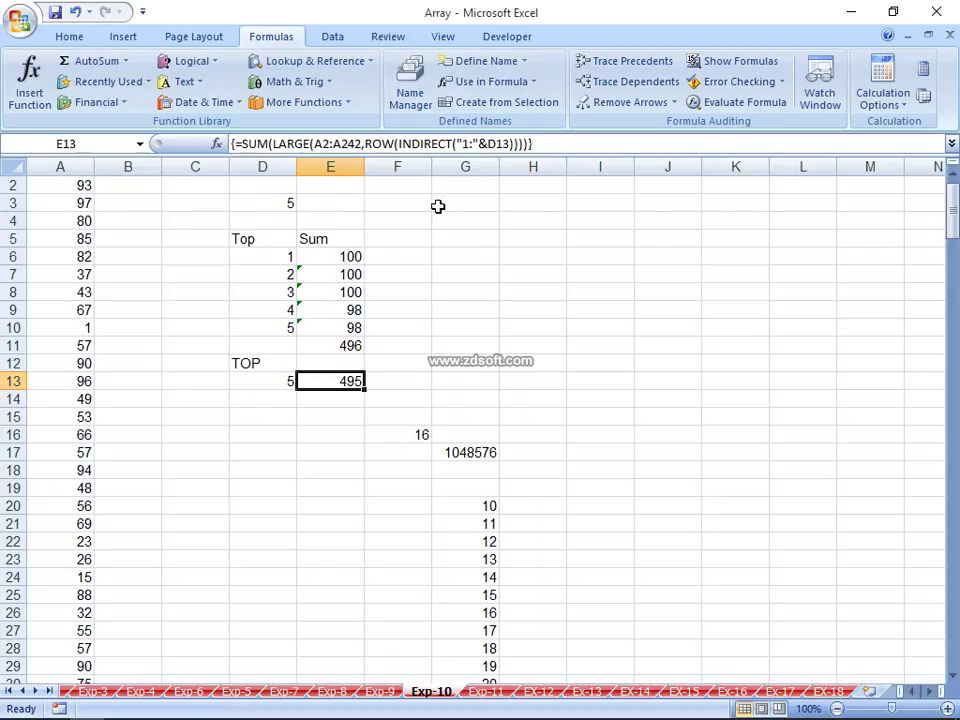
{"action": "scroll", "coordinate": [437, 206], "scroll_direction": "up", "scroll_amount": 1}
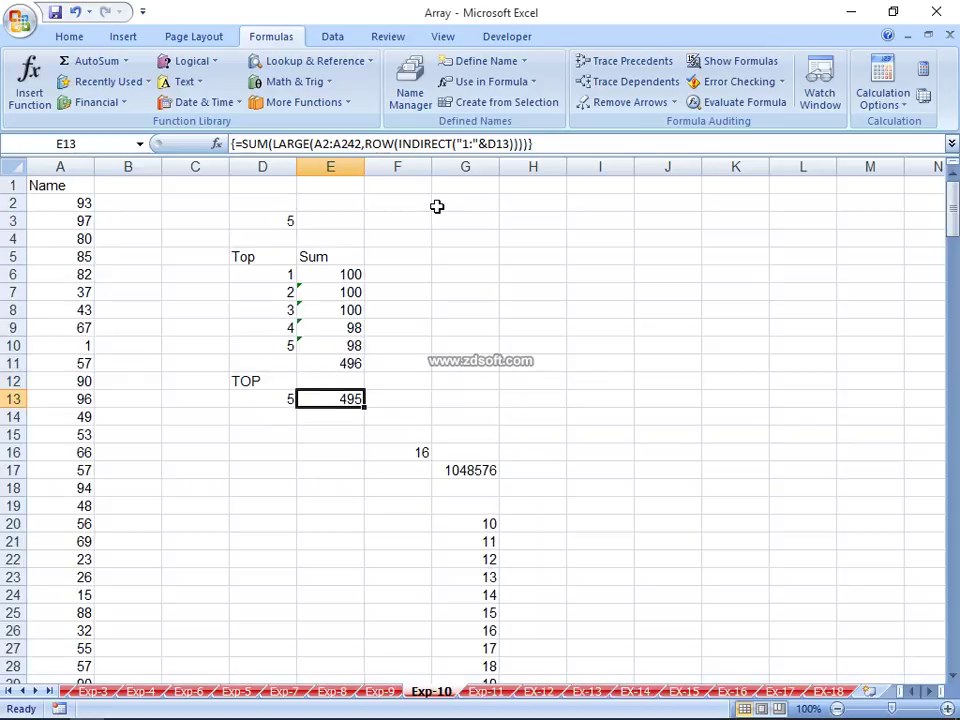
{"action": "left_click", "coordinate": [405, 201]}
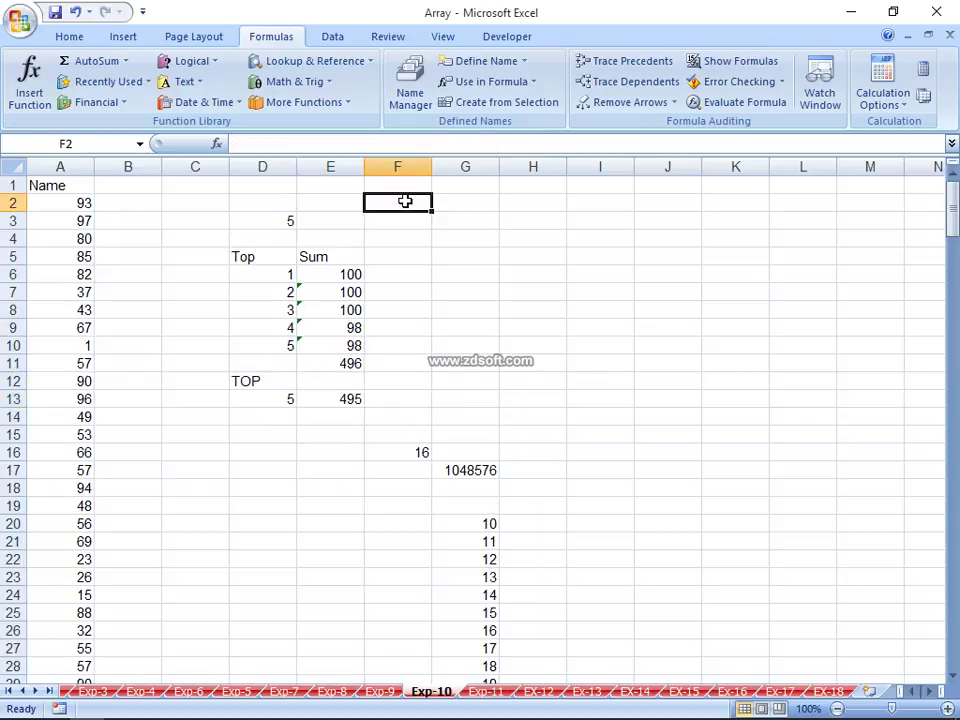
{"action": "left_click", "coordinate": [60, 166]}
{"action": "left_click", "coordinate": [128, 166]}
{"action": "left_click", "coordinate": [192, 160]}
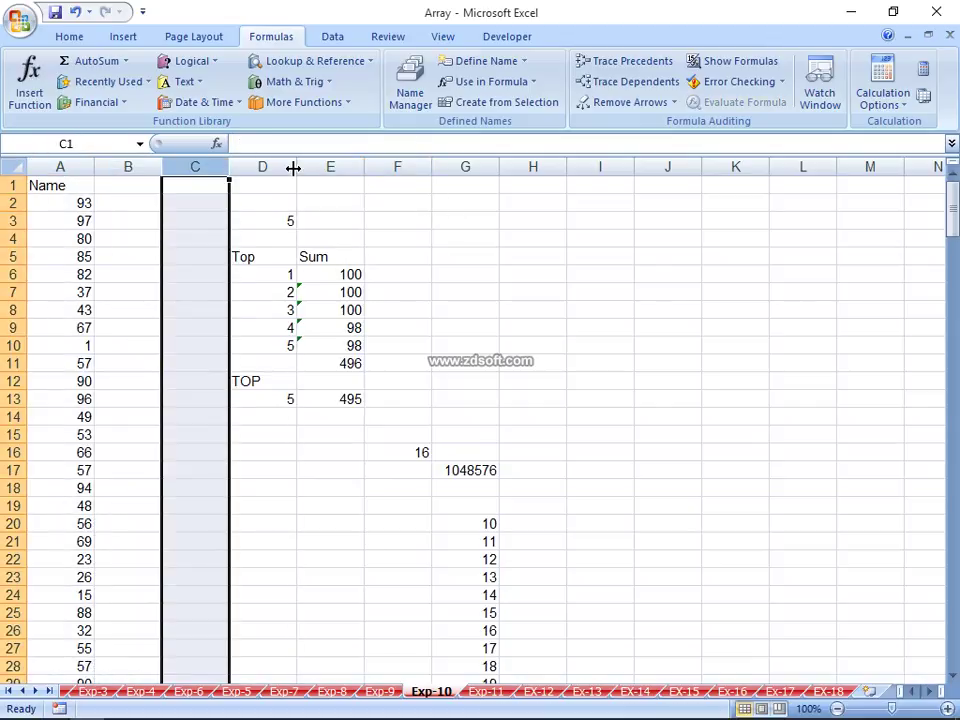
{"action": "left_click", "coordinate": [356, 163]}
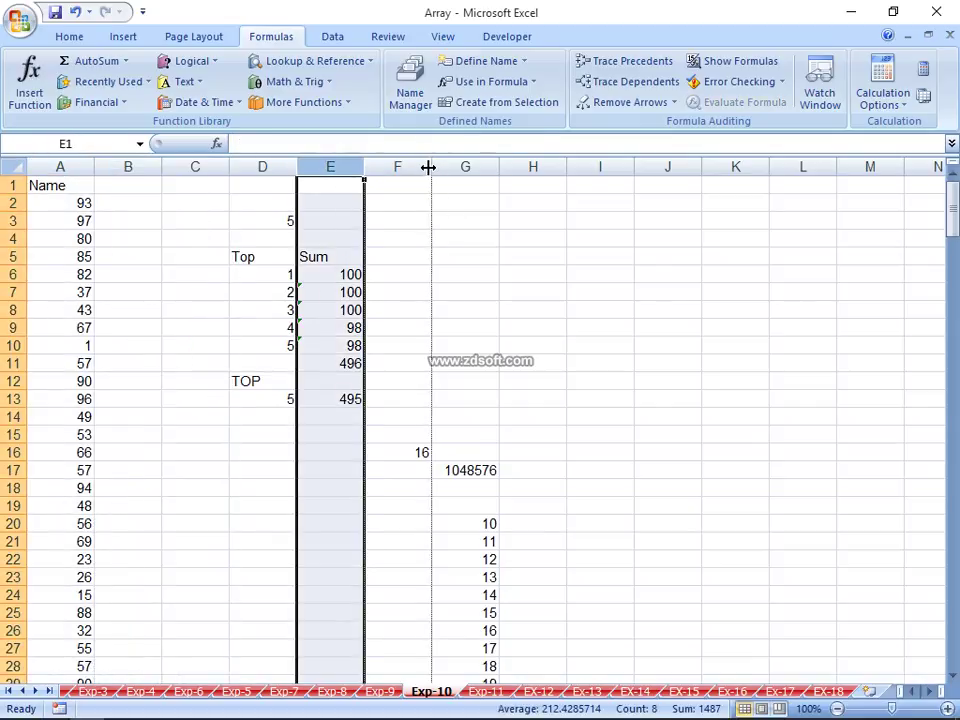
{"action": "left_click_drag", "start_coordinate": [439, 173], "coordinate": [427, 168]}
{"action": "left_click", "coordinate": [456, 168]}
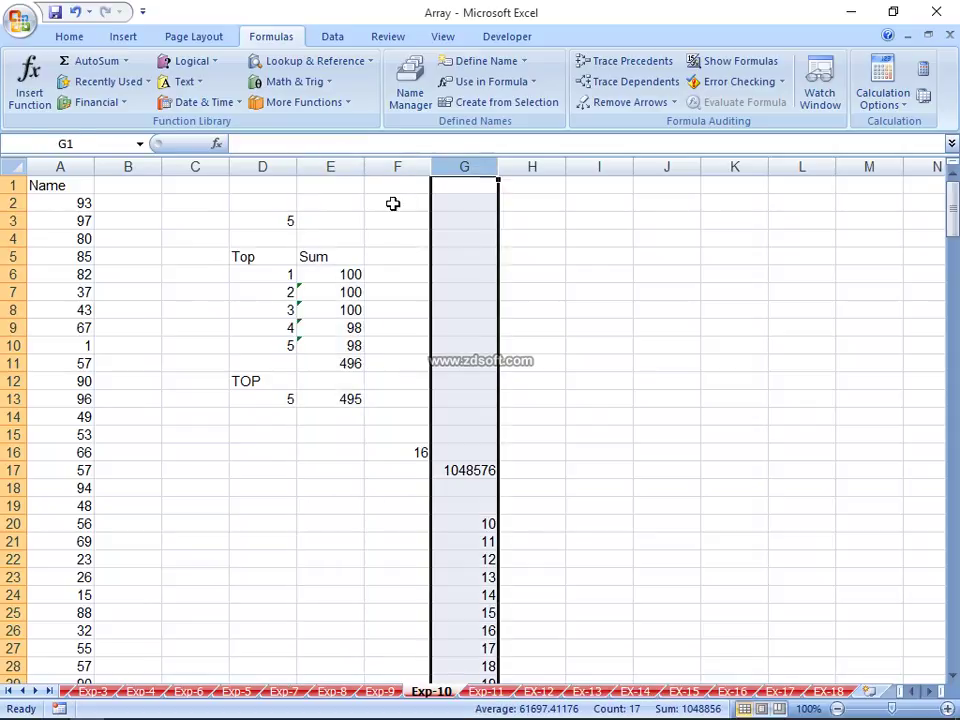
{"action": "left_click", "coordinate": [362, 260]}
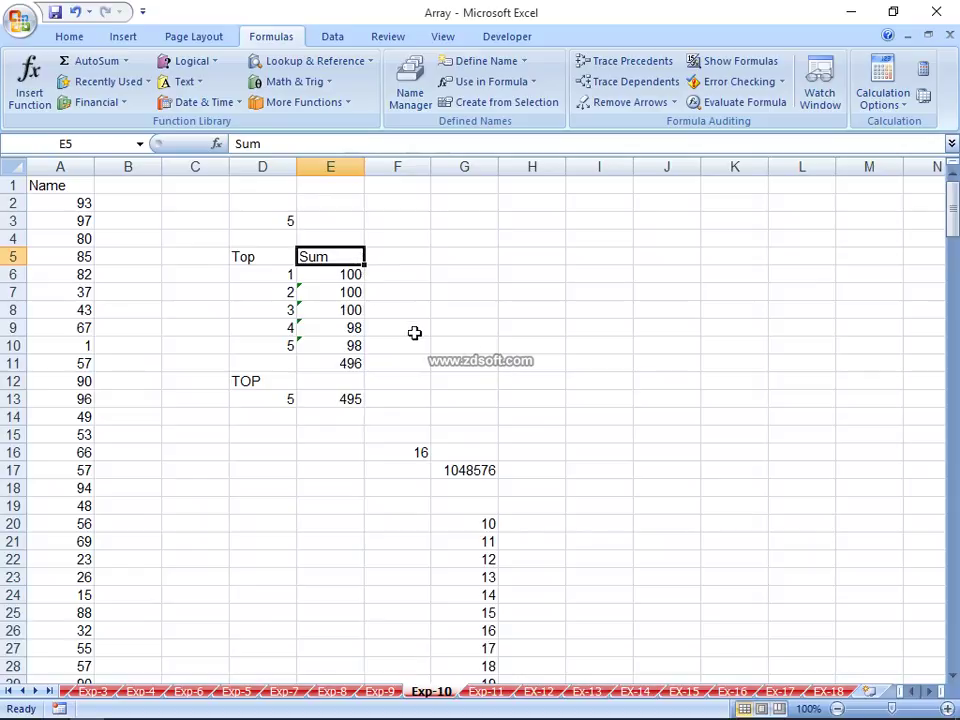
{"action": "left_click", "coordinate": [374, 305]}
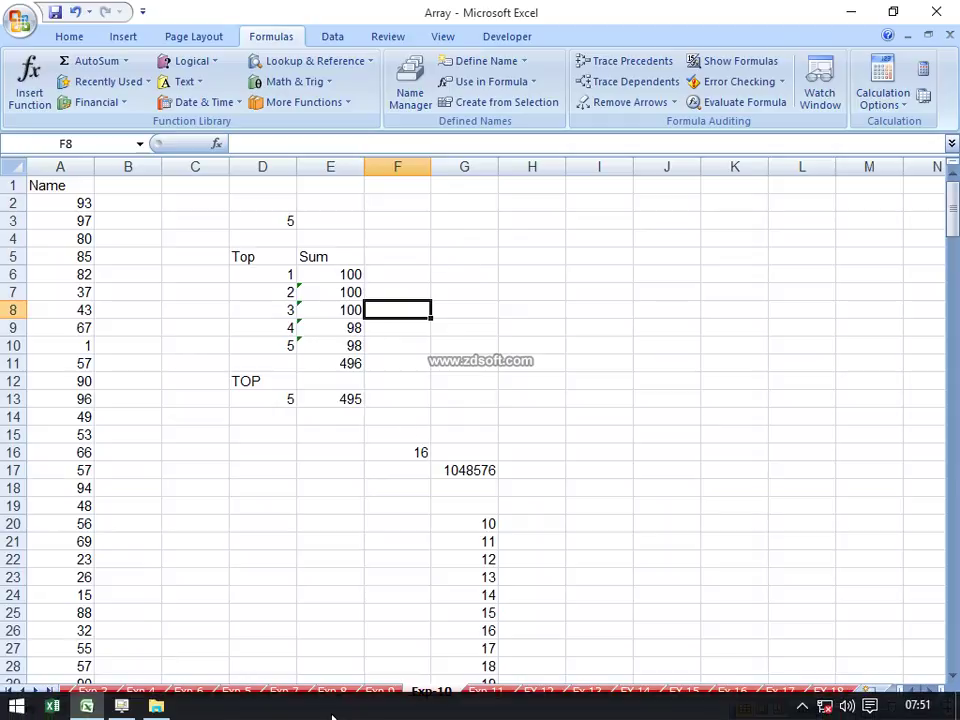
Step: In File Explorer go back to Normal Excel File, then return to Excel and select E11's SUM total
{"action": "left_click", "coordinate": [156, 706]}
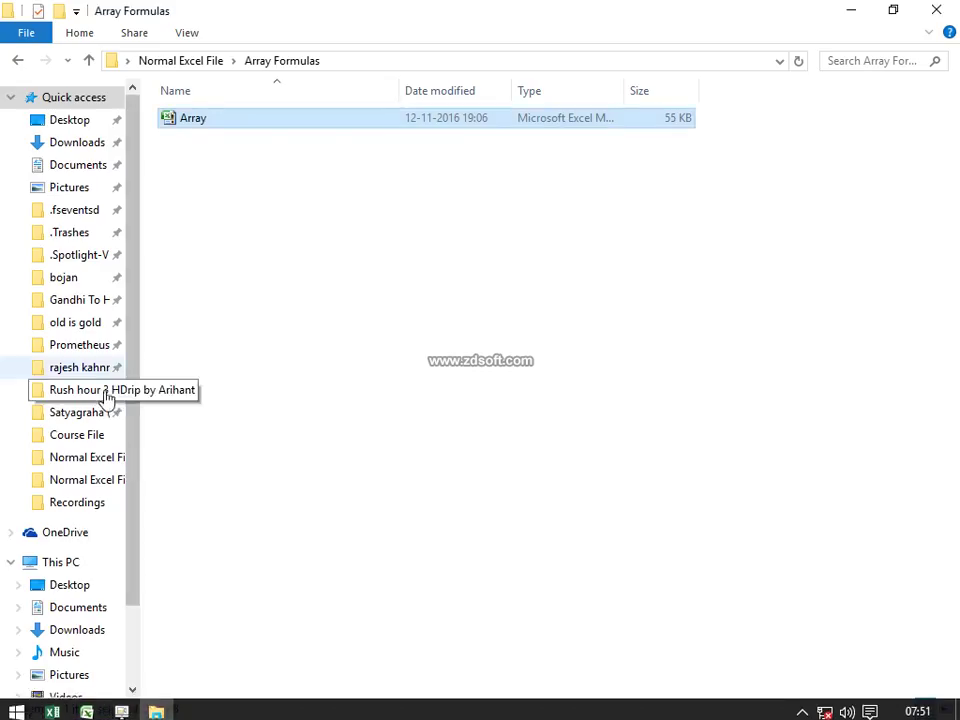
{"action": "left_click", "coordinate": [20, 61]}
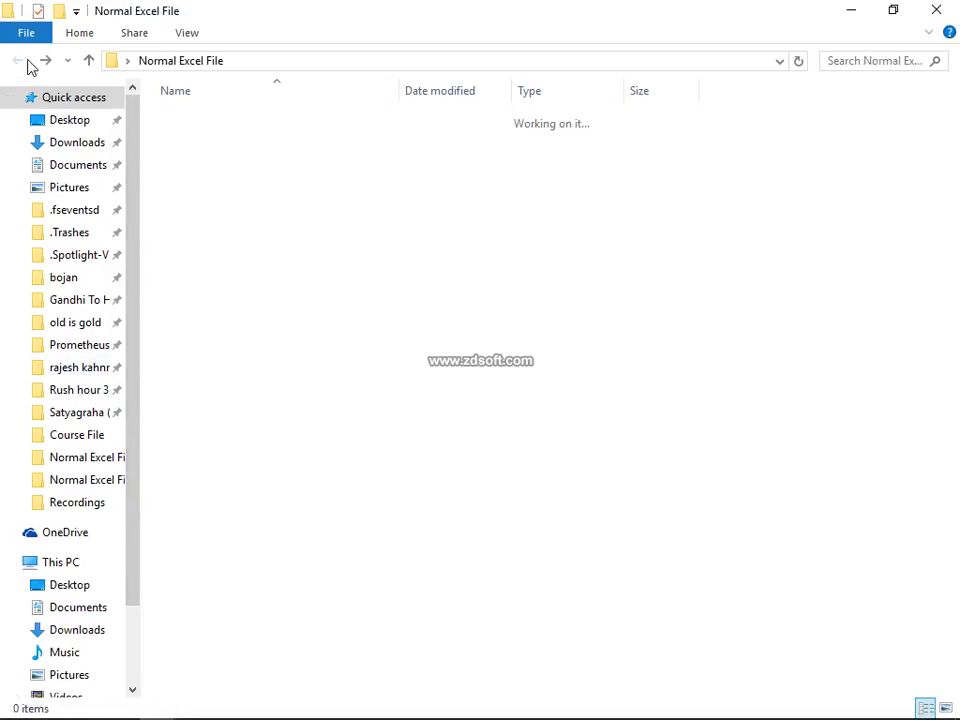
{"action": "mouse_move", "coordinate": [300, 713]}
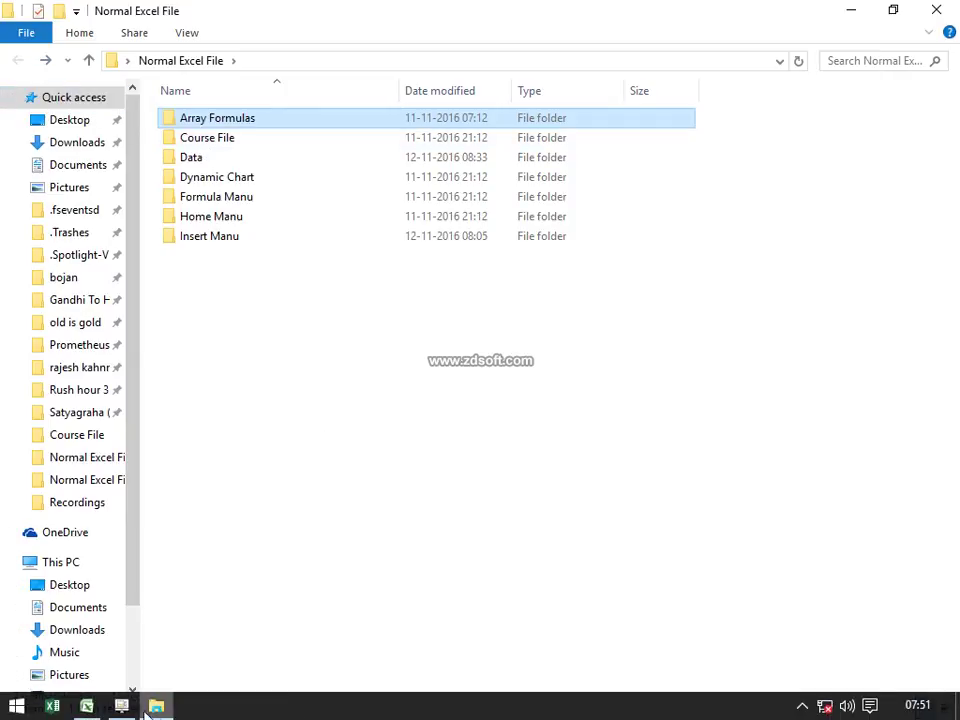
{"action": "left_click", "coordinate": [86, 706]}
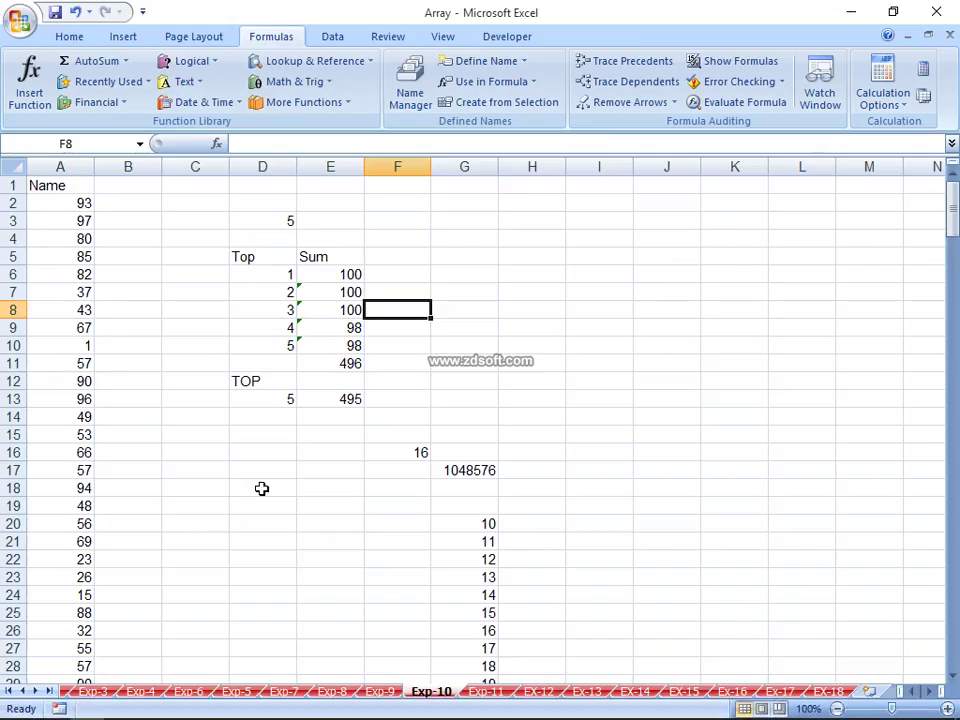
{"action": "left_click", "coordinate": [311, 364]}
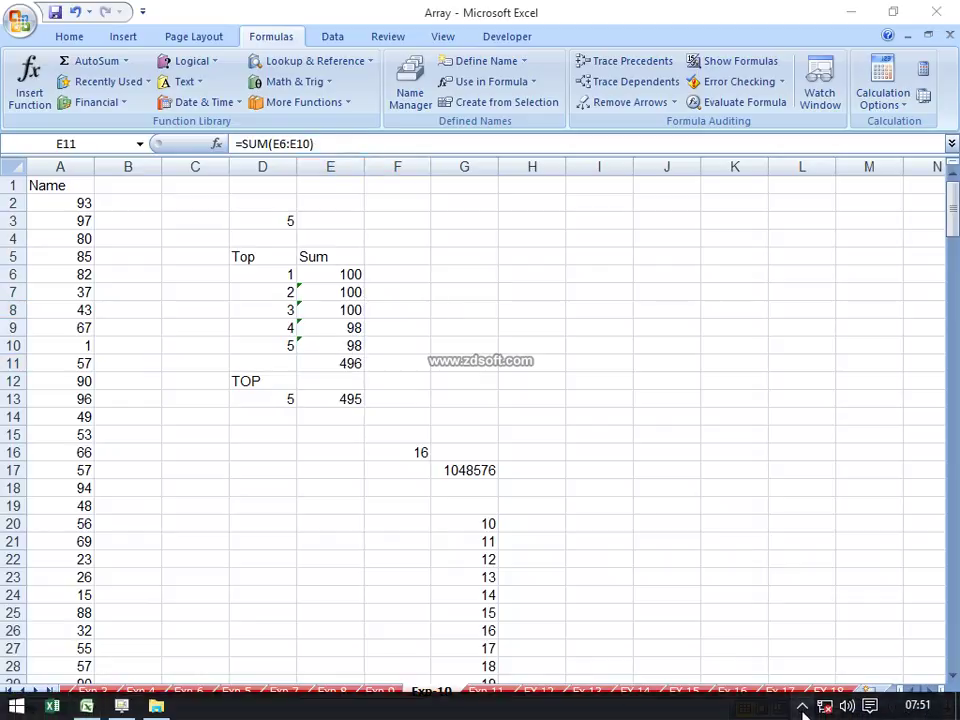